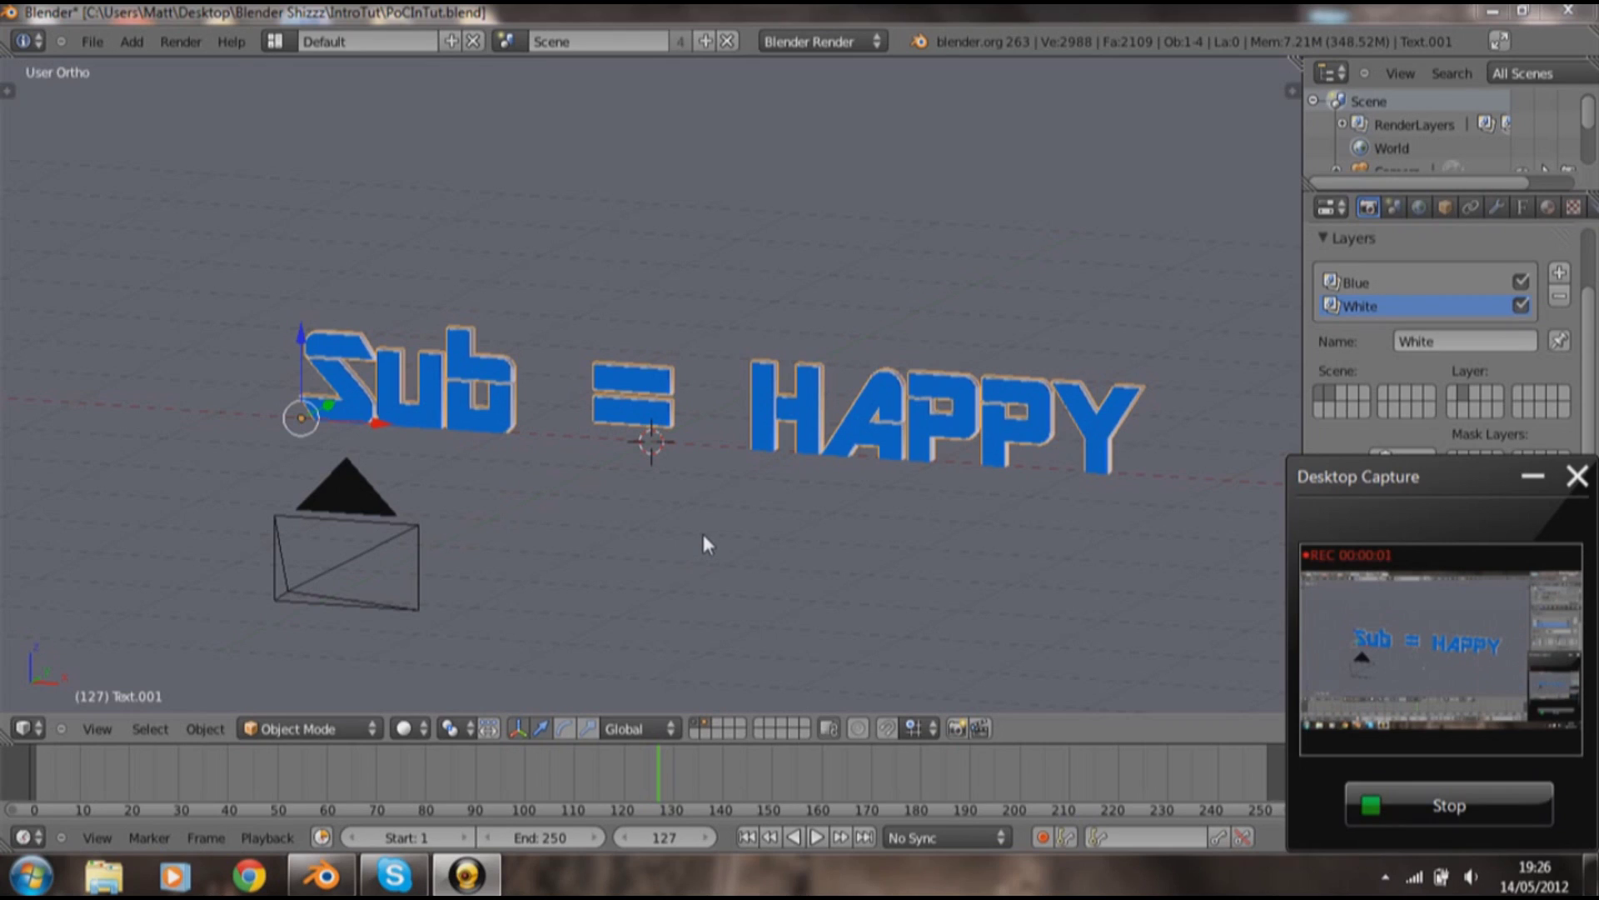
Inspect the Sub = HAPPY scene from several angles, selecting the ground plane and text
left_click(703, 475)
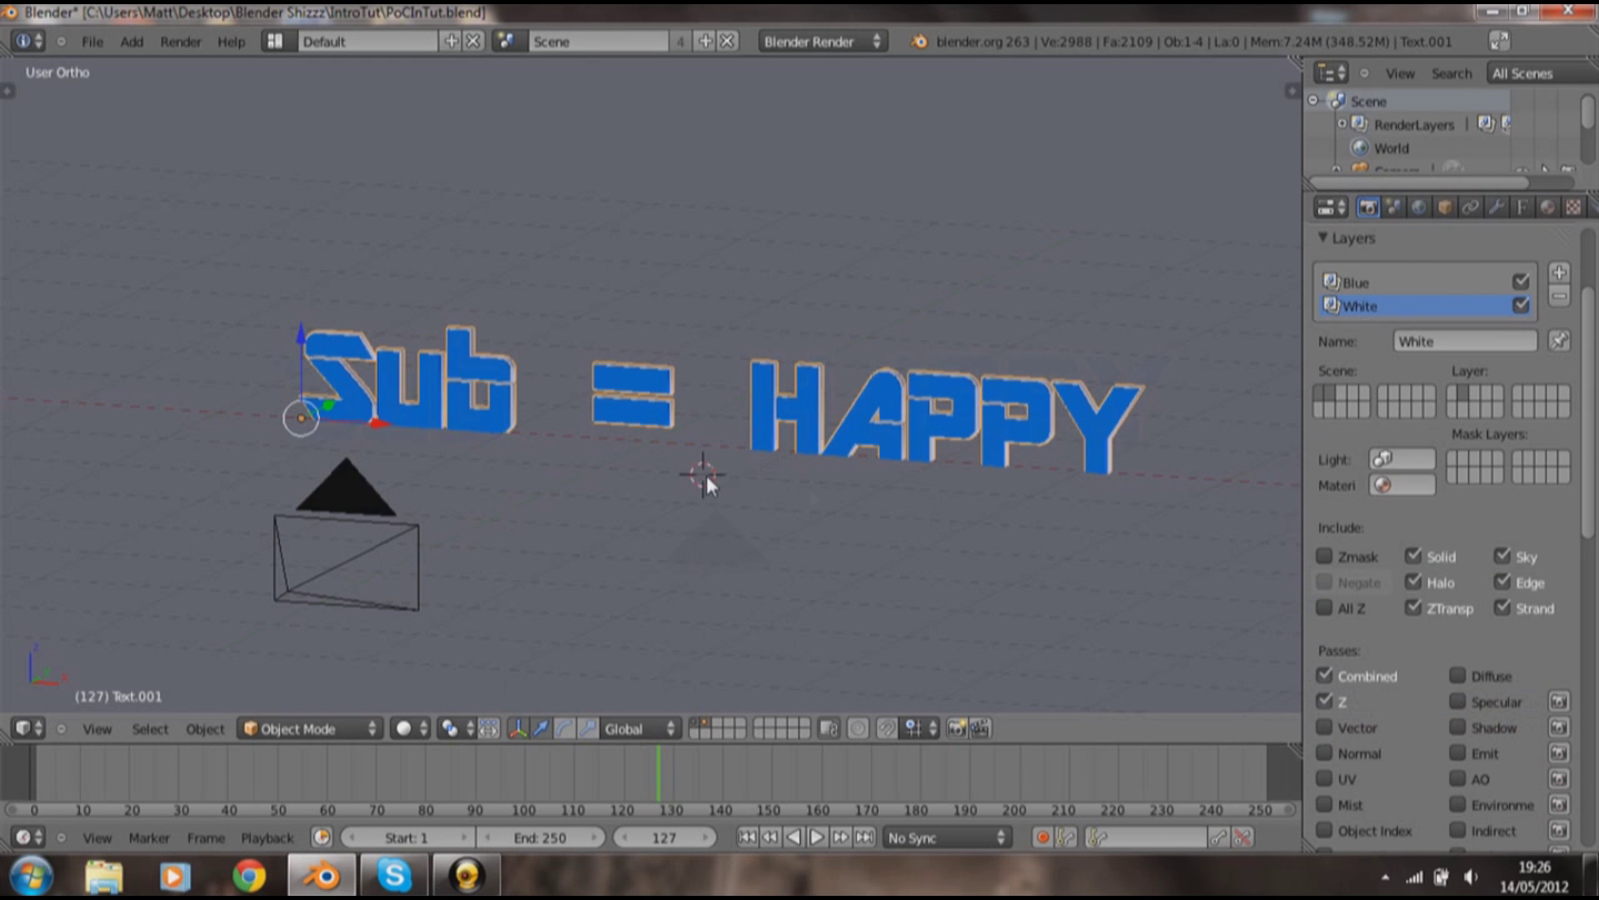
middle_click_drag(706, 475, 563, 442)
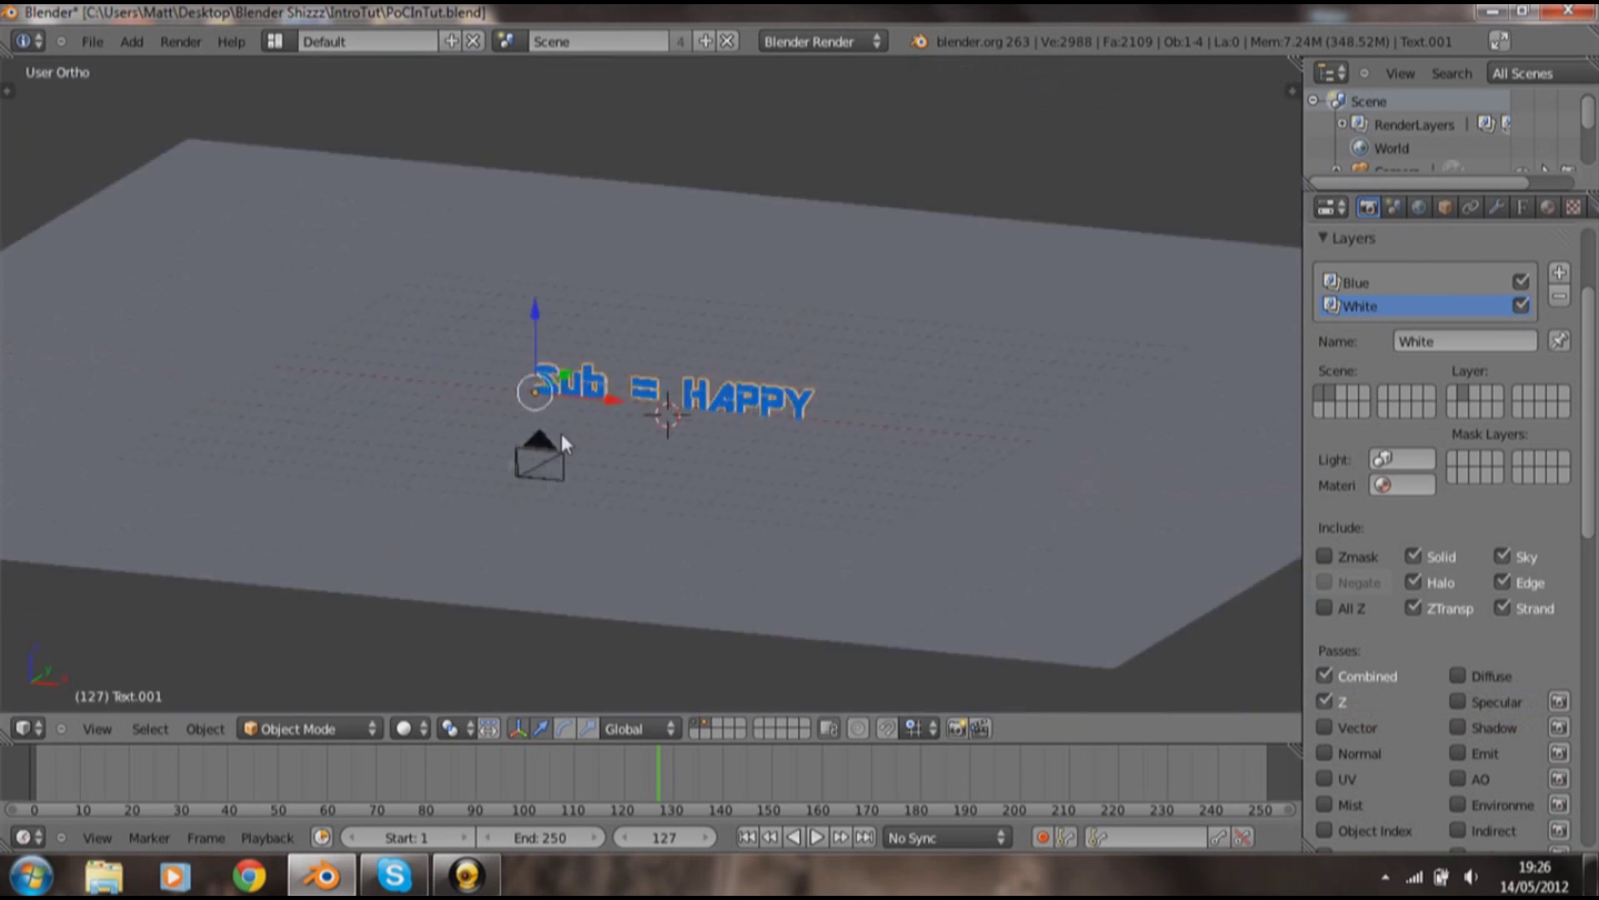
middle_click_drag(353, 482, 586, 460)
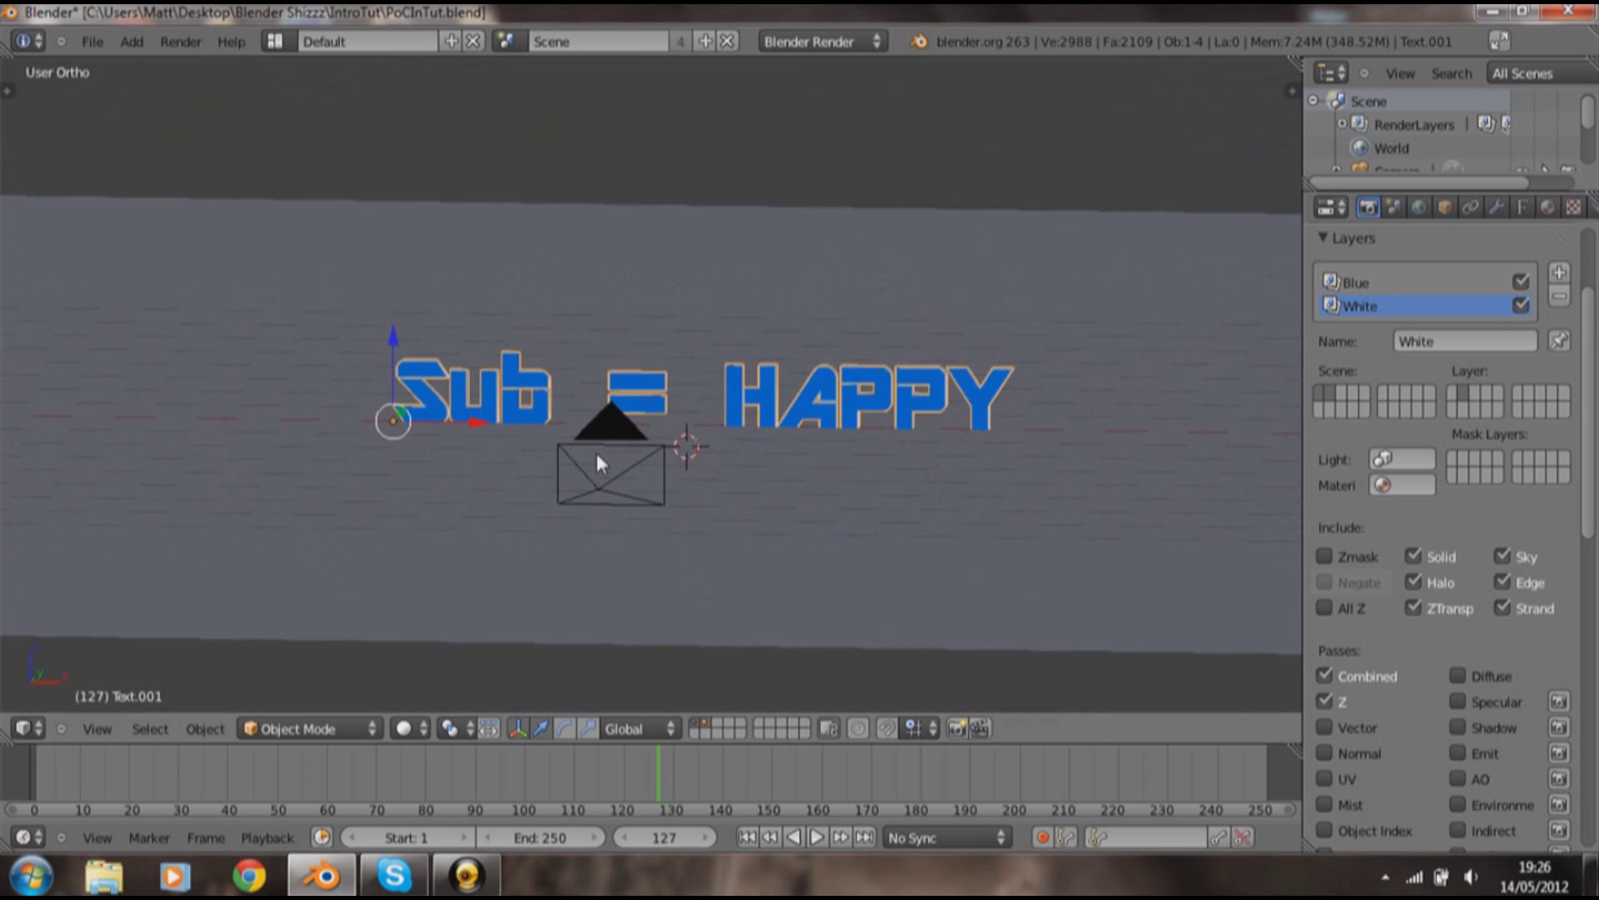
scroll(606, 464, "down", 4)
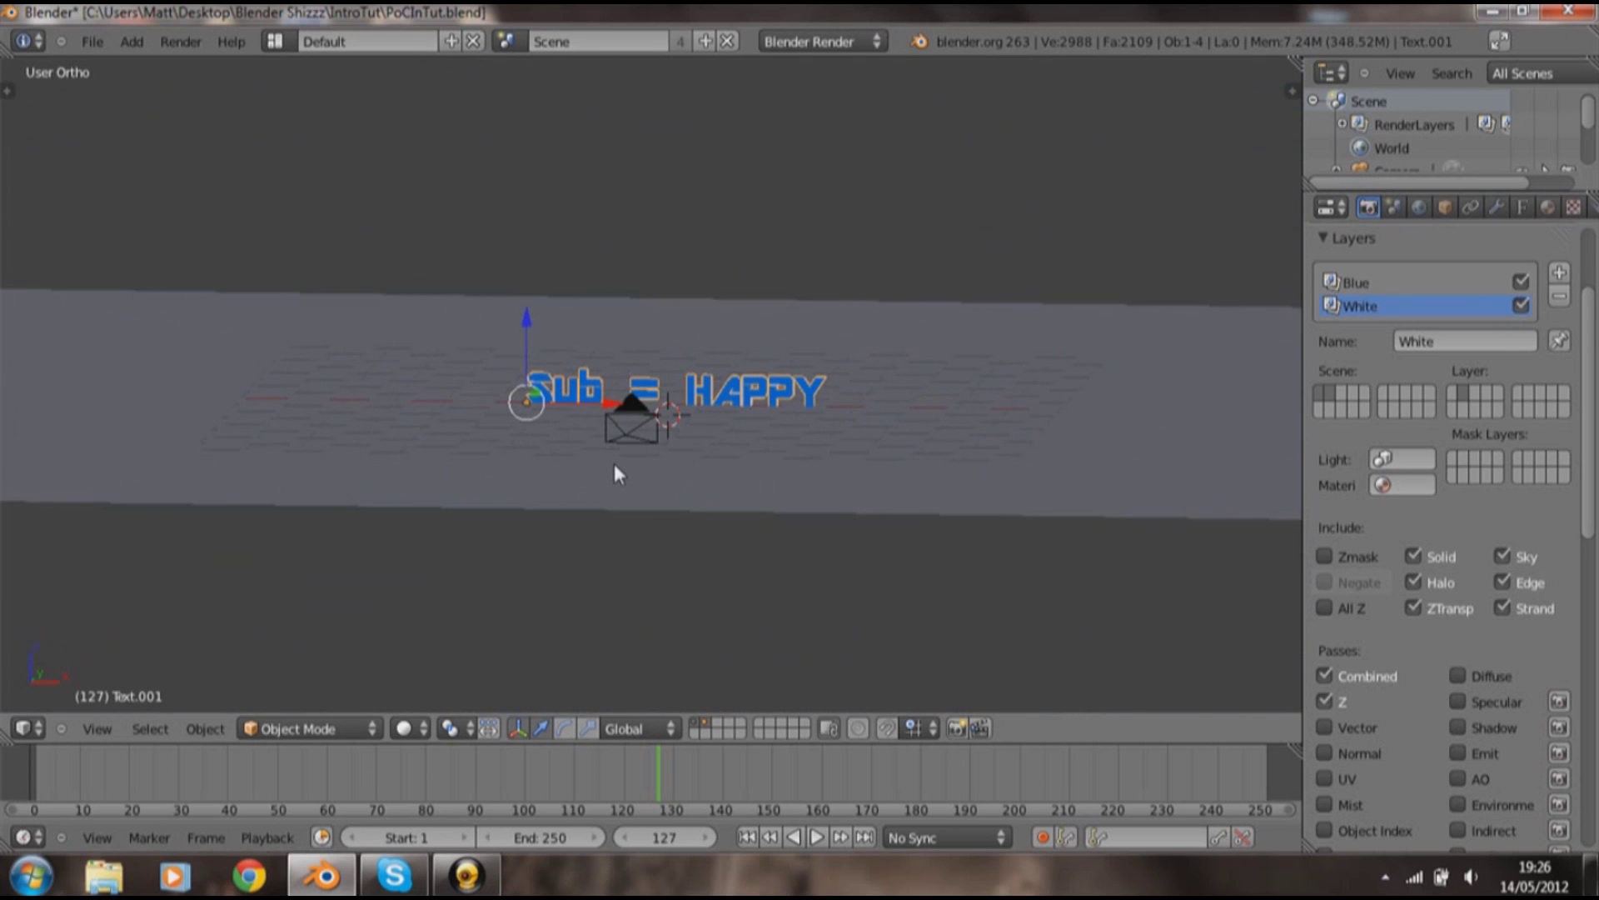
middle_click_drag(482, 451, 542, 473)
scroll(543, 473, "up", 10)
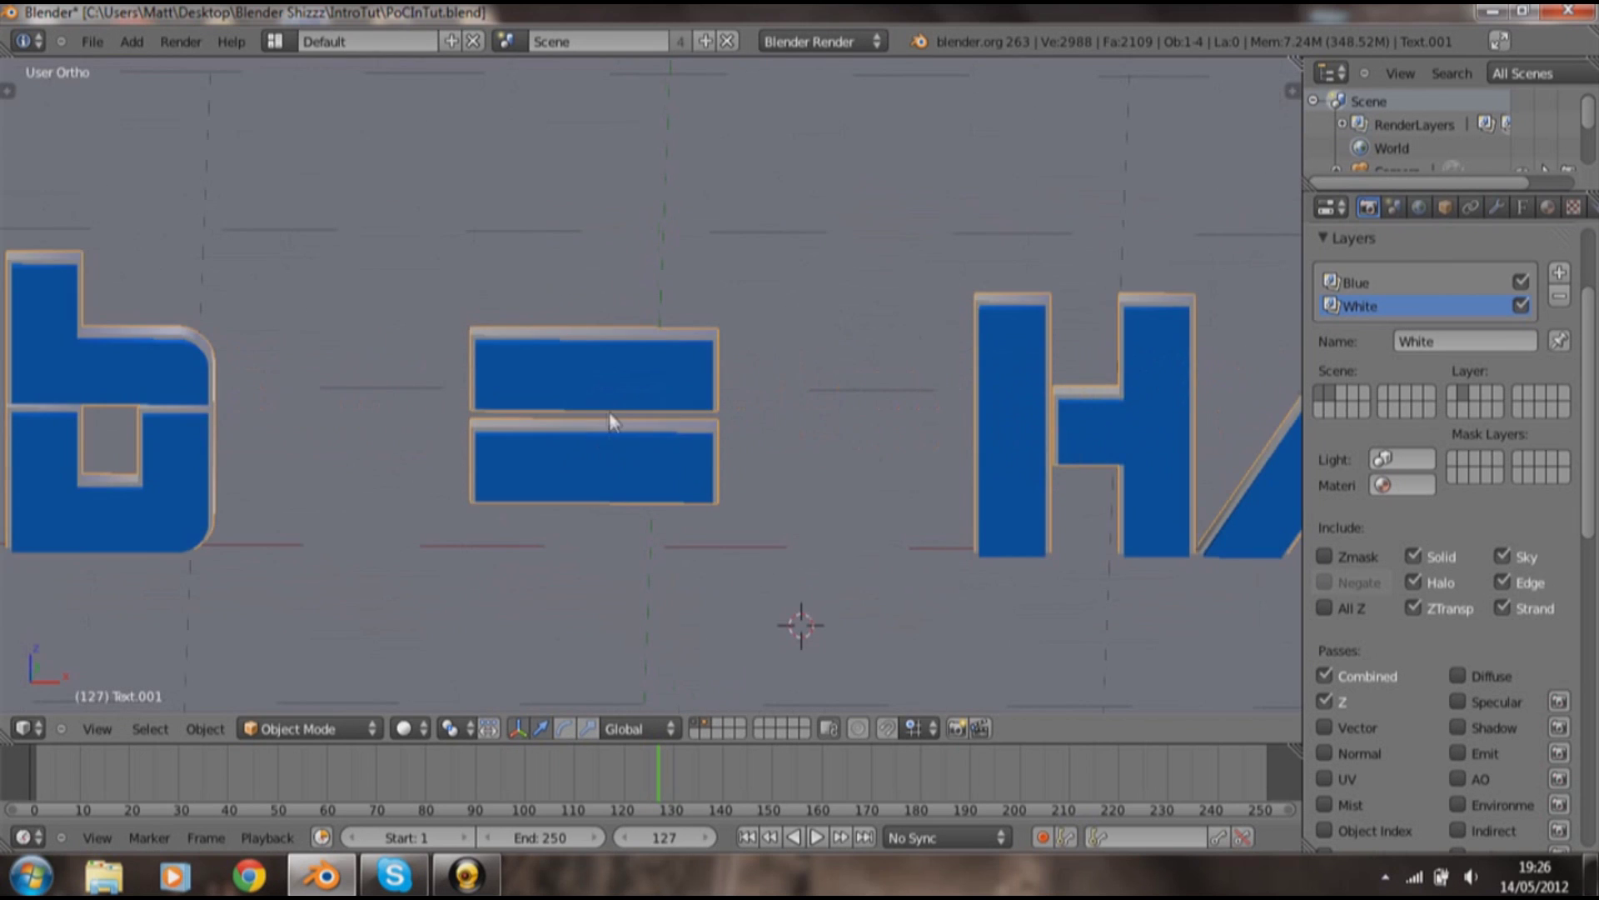
right_click(579, 366)
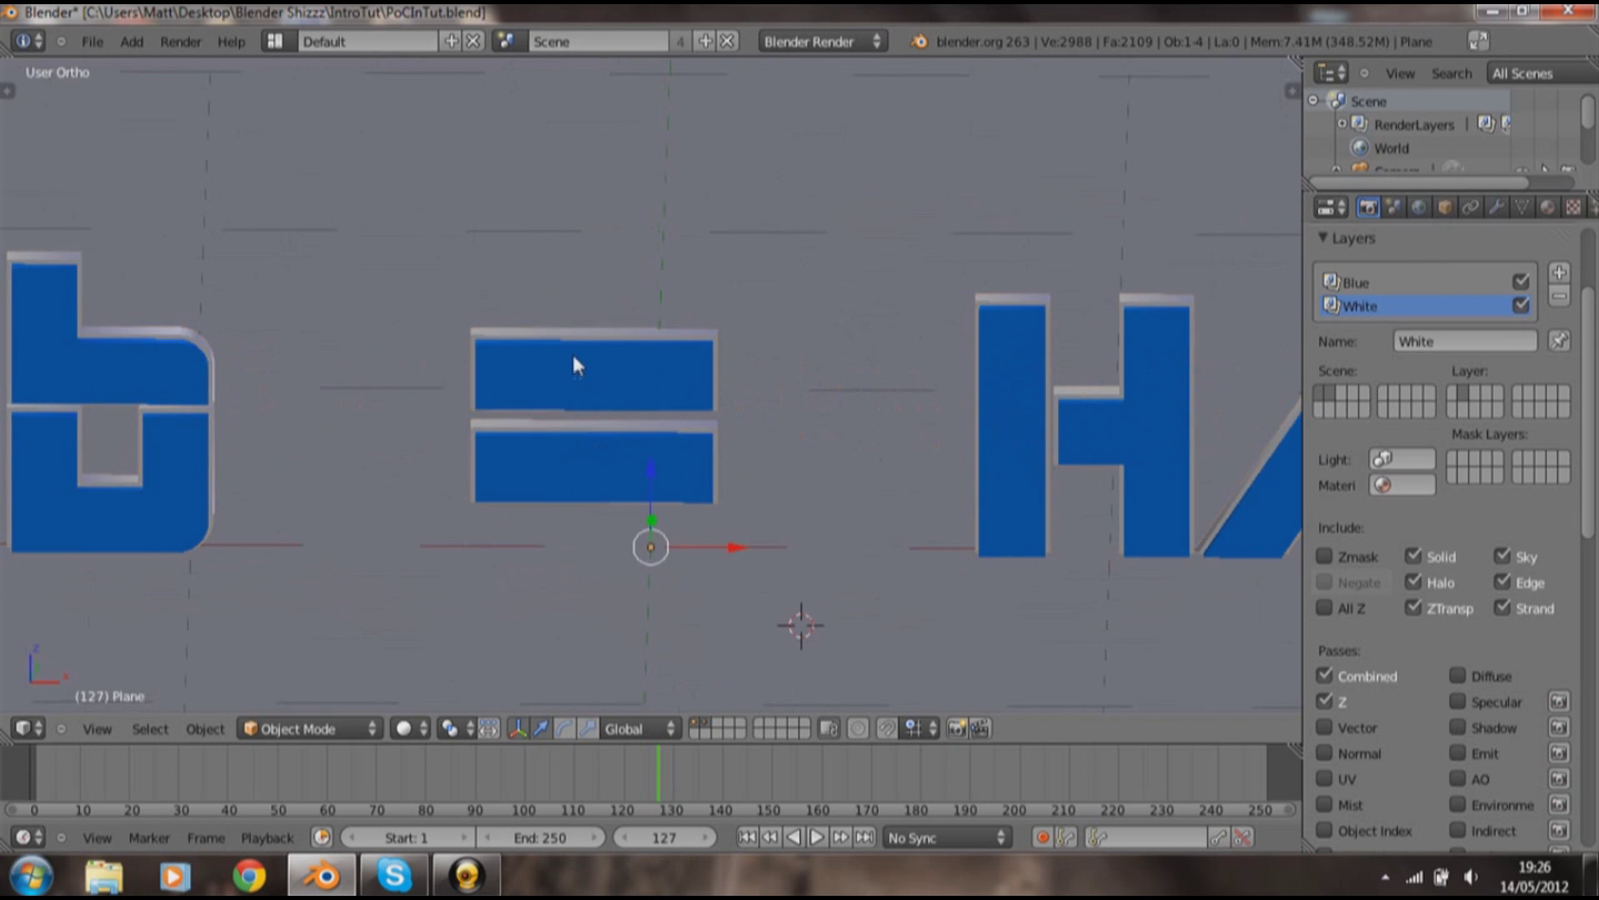
right_click(566, 341)
middle_click_drag(485, 376, 540, 339)
scroll(539, 338, "down", 5)
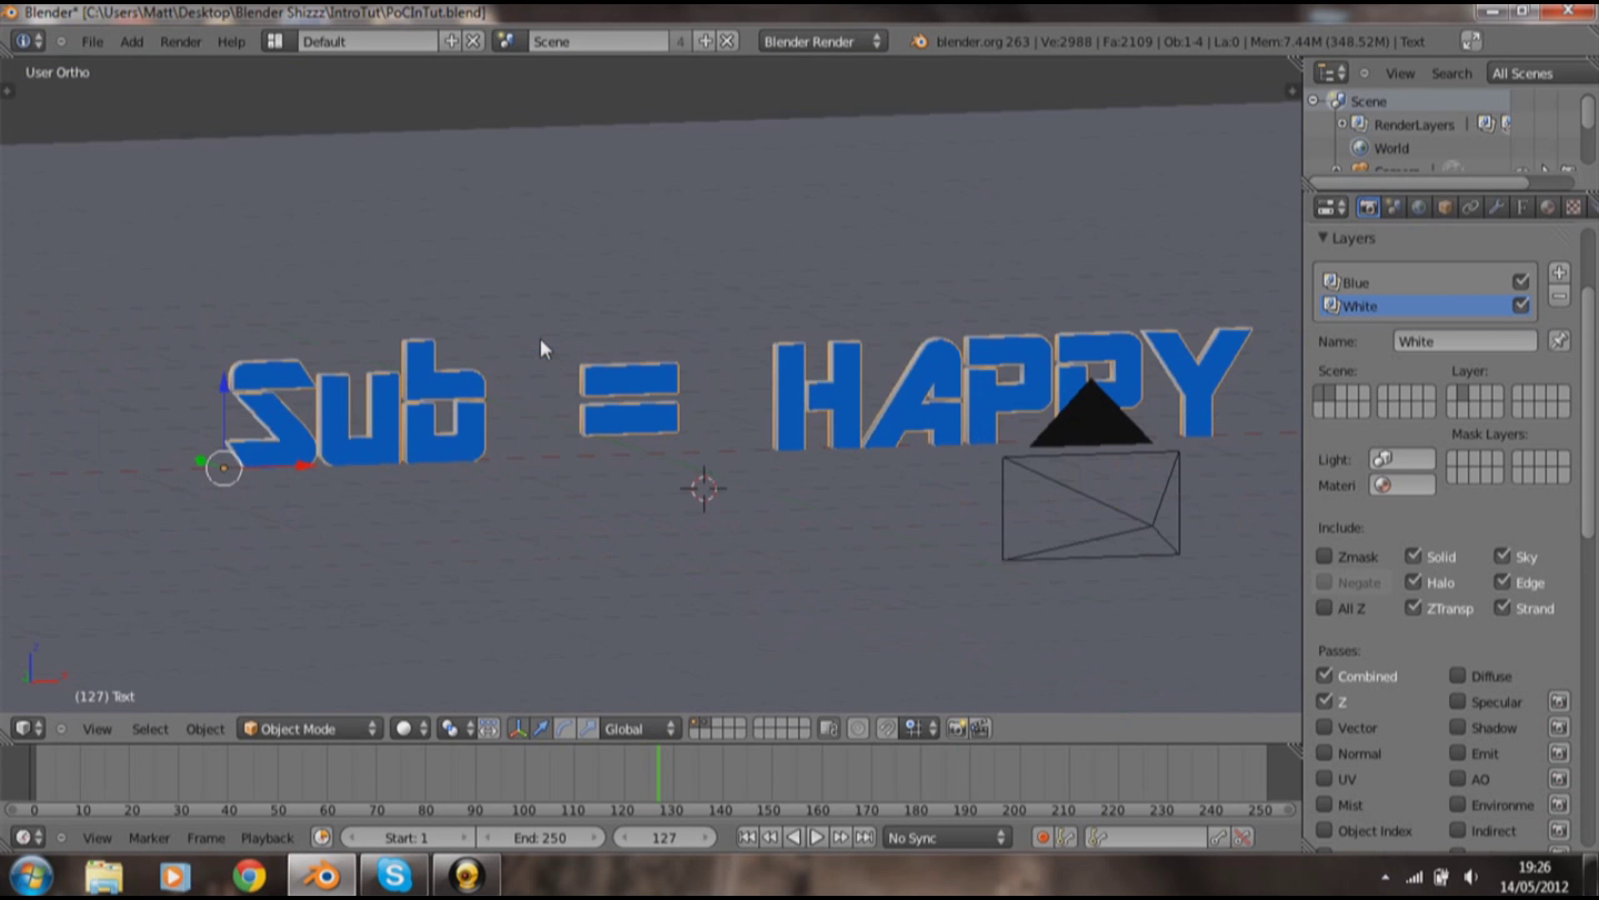
scroll(602, 384, "down", 3)
Render a preview frame of the glowing text, then return to the 3D view
key("F12")
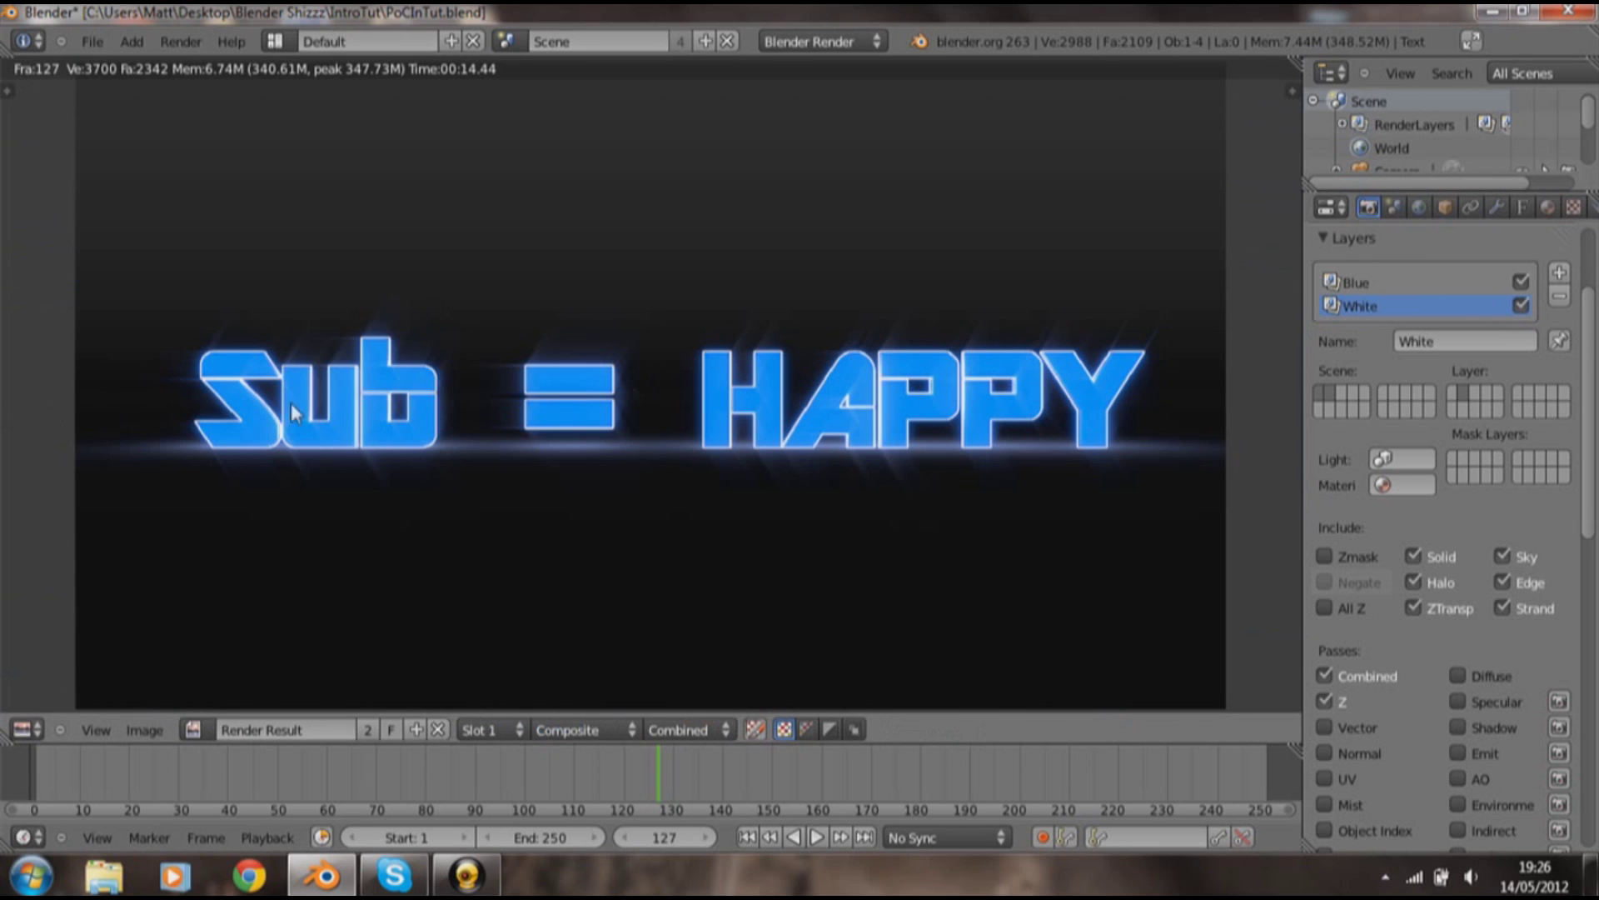
key("Escape")
scroll(883, 333, "down", 3)
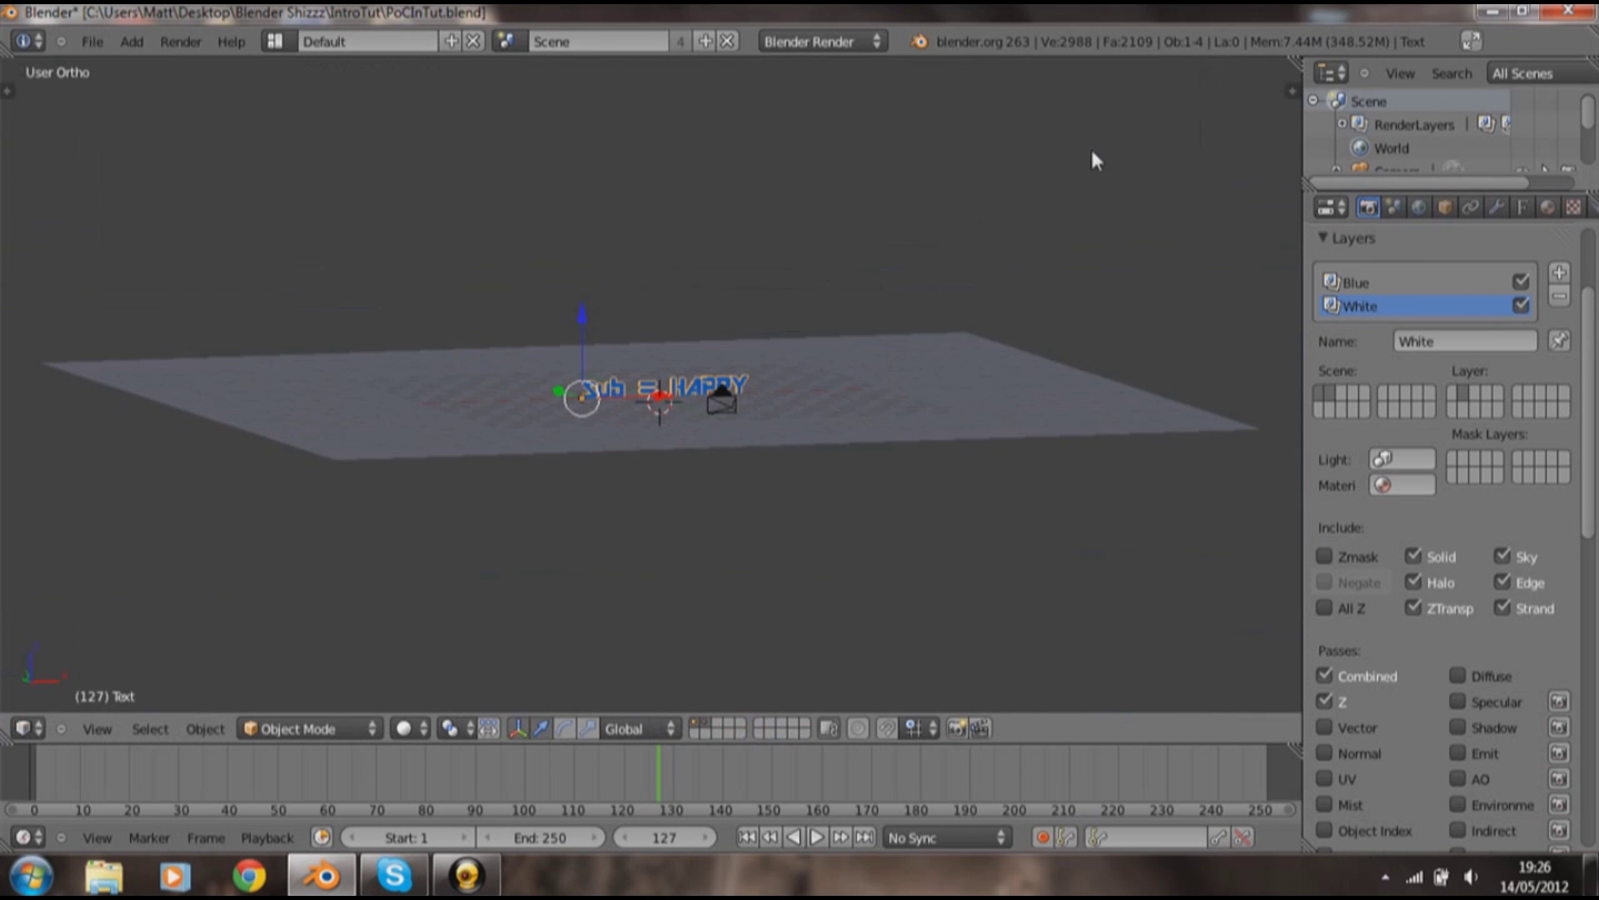
middle_click_drag(1092, 158, 938, 200)
scroll(777, 314, "up", 5)
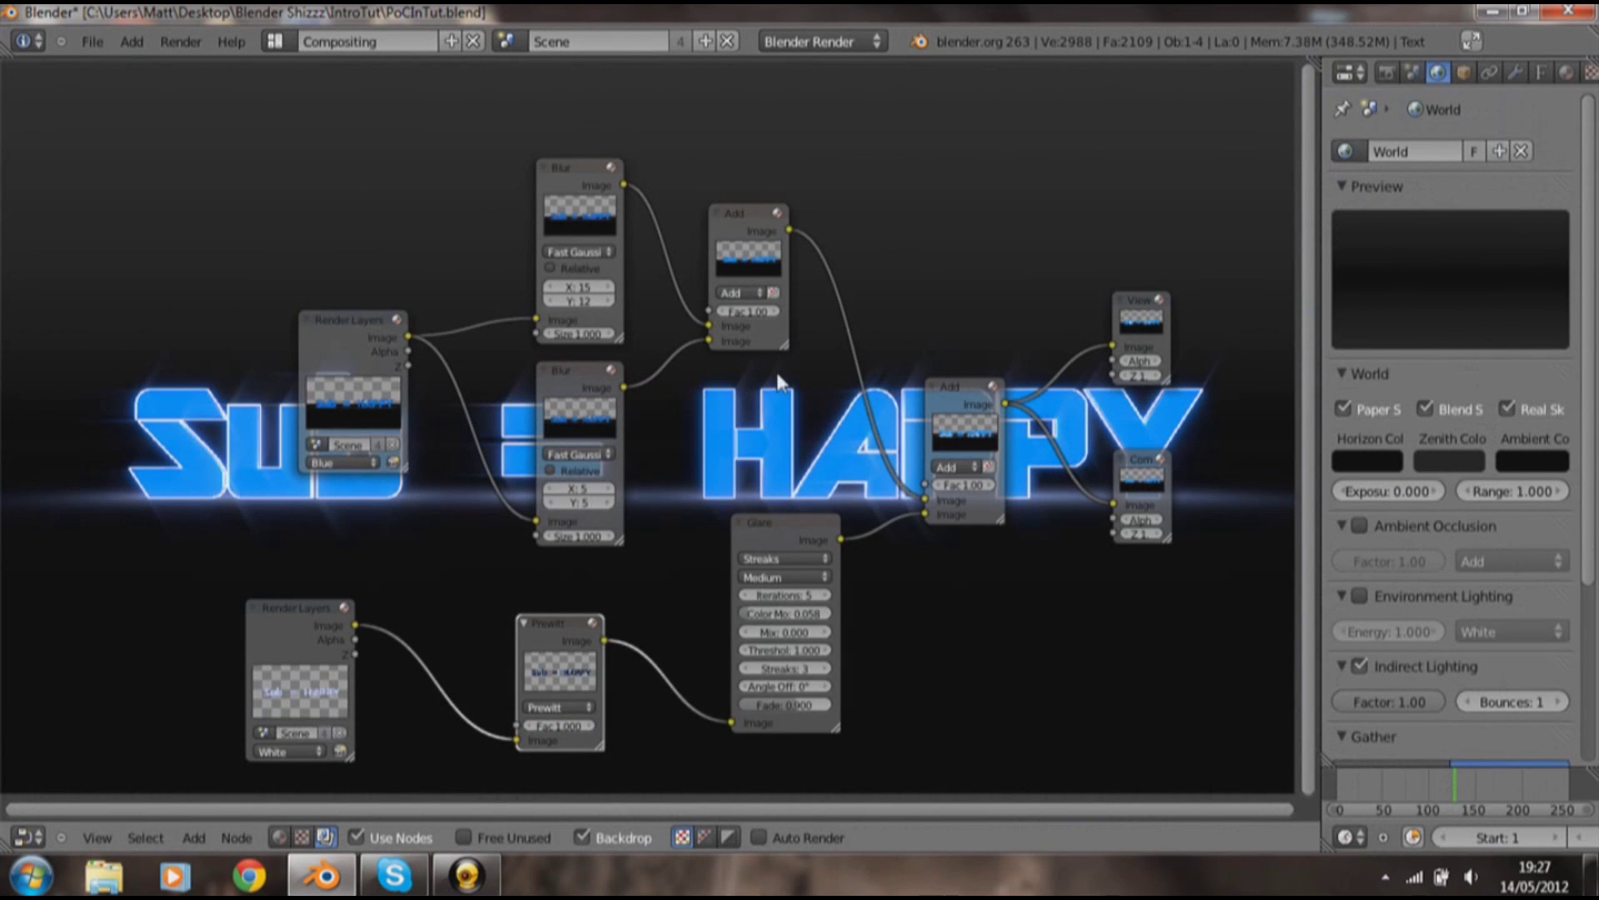
Review the compositing nodes and last render, then reload the default start-up file
middle_click_drag(736, 400, 692, 346)
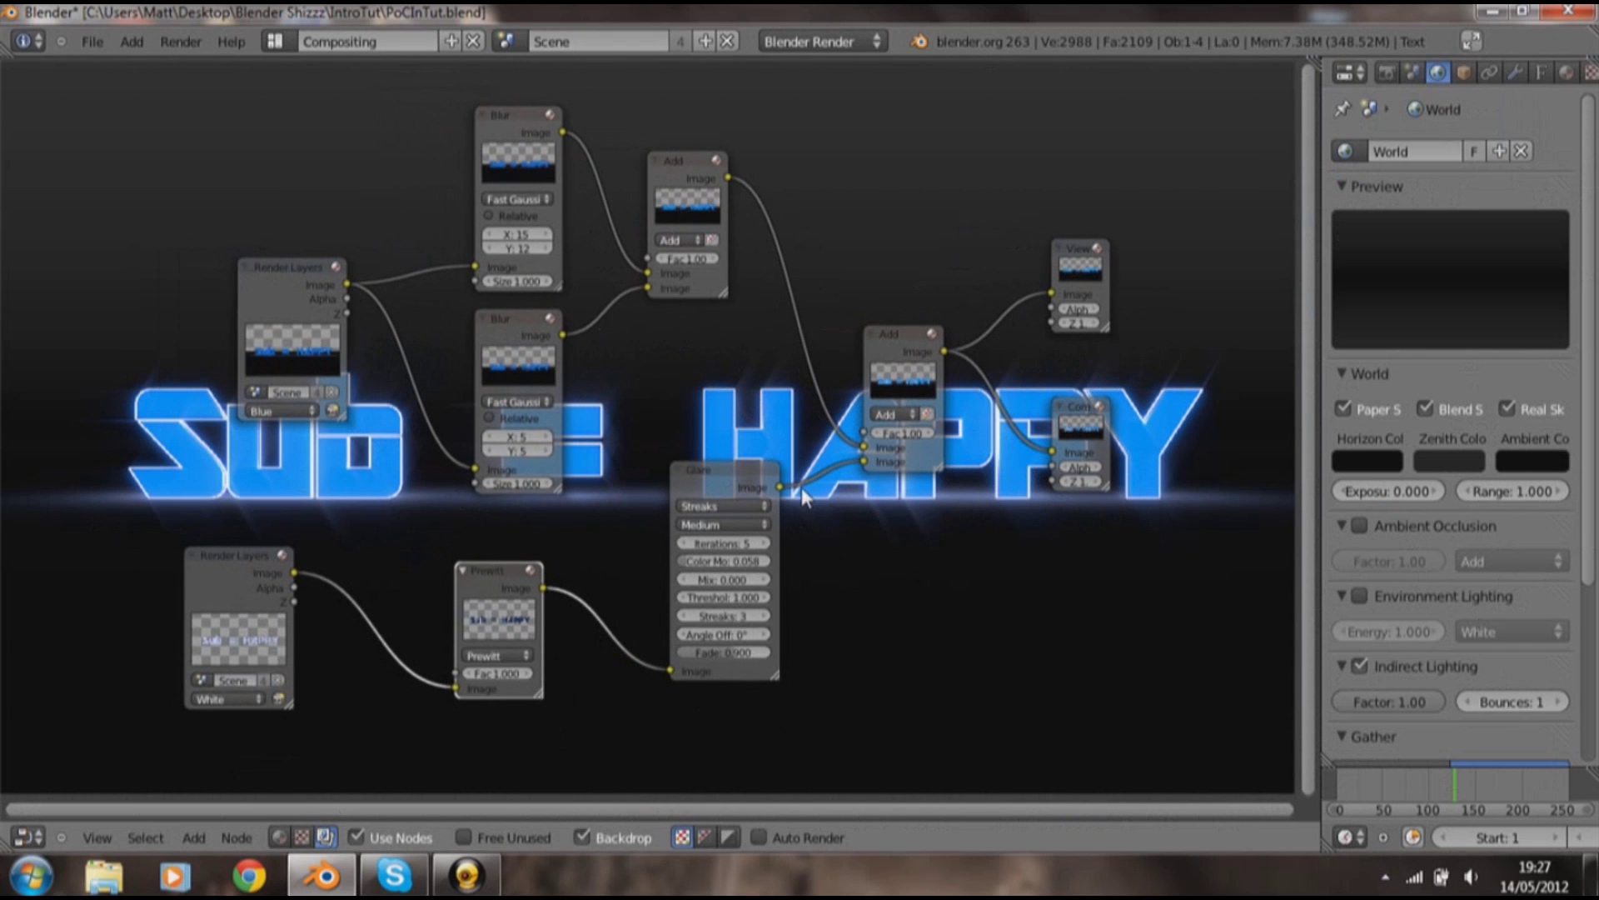
middle_click_drag(882, 446, 923, 447)
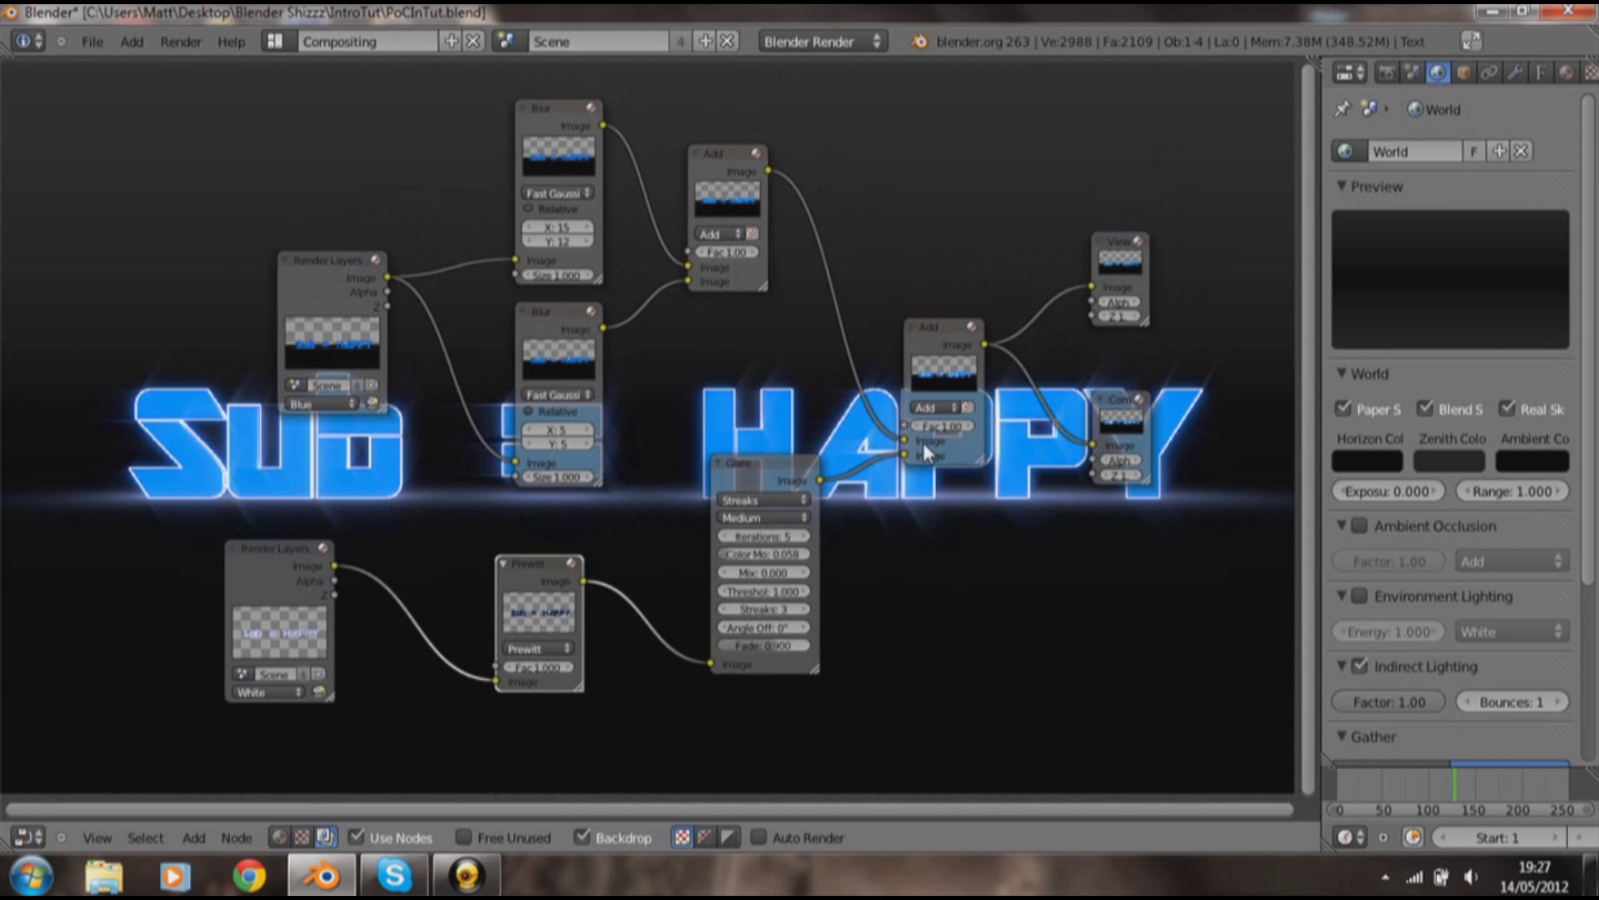
key("F11")
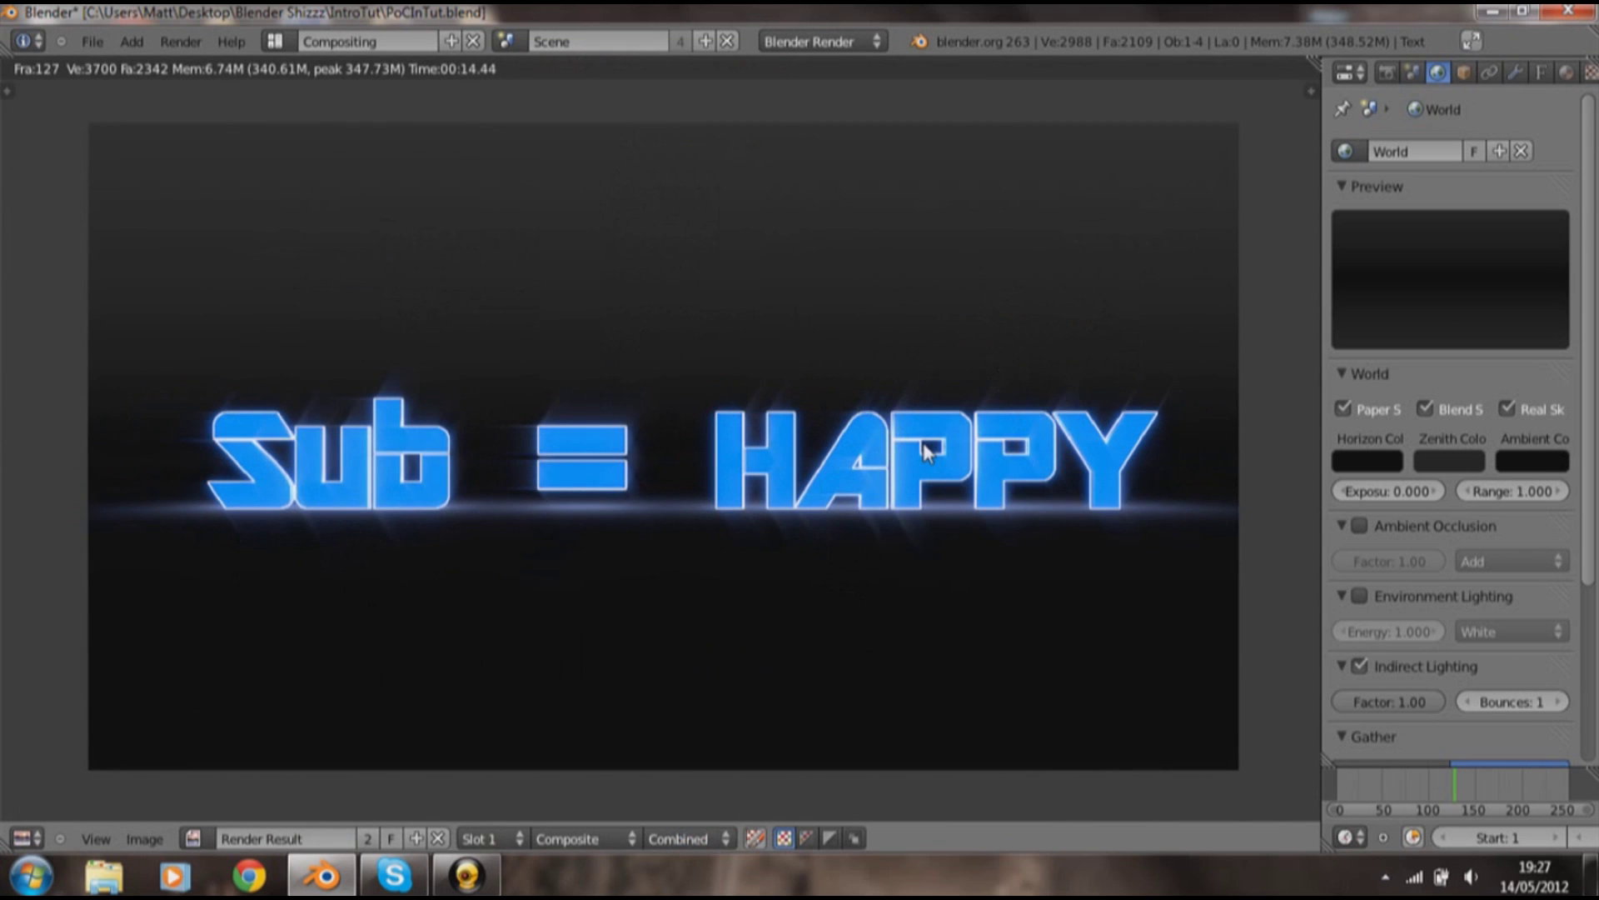
key("F11")
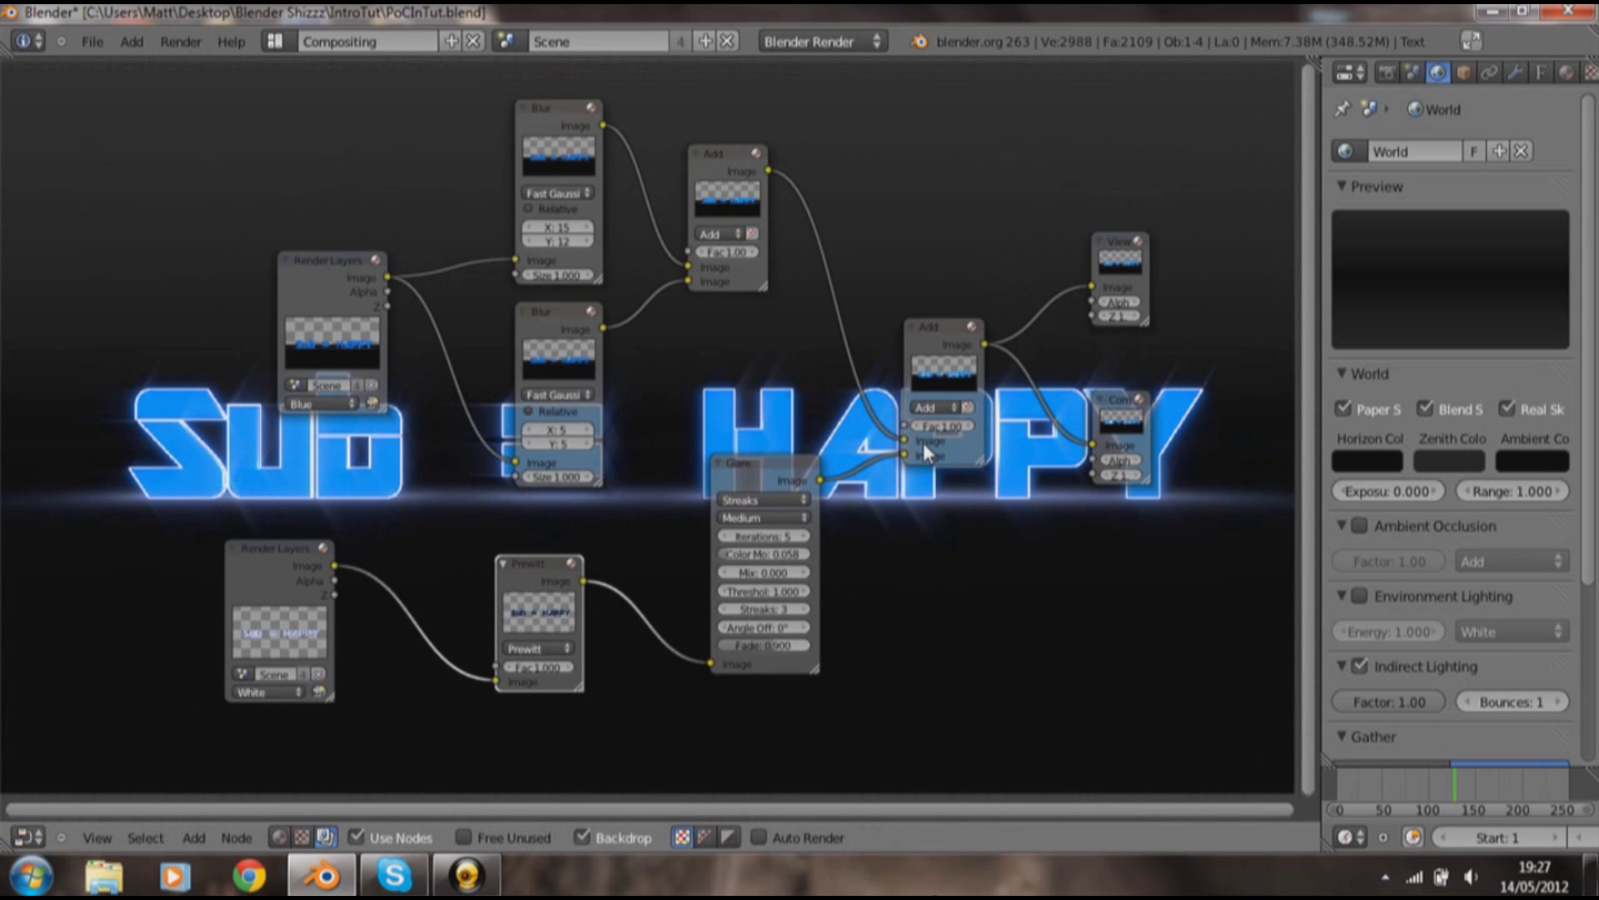
key("ctrl+n")
left_click(923, 442)
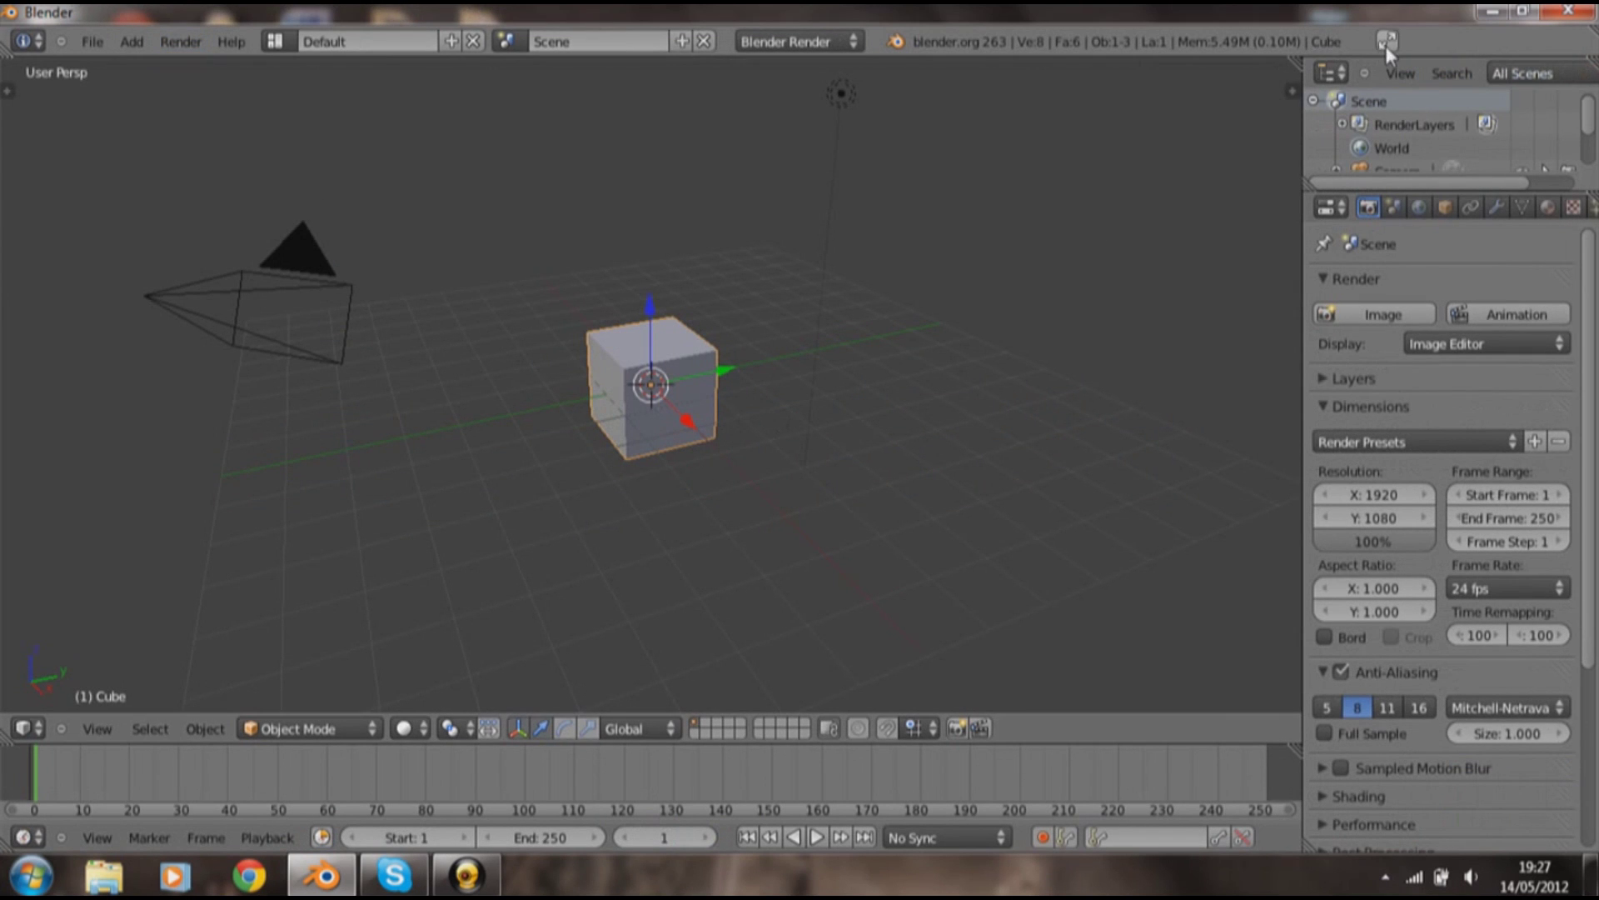
Make Blender full screen, load factory settings and widen the properties area
key("alt+F11")
left_click(92, 16)
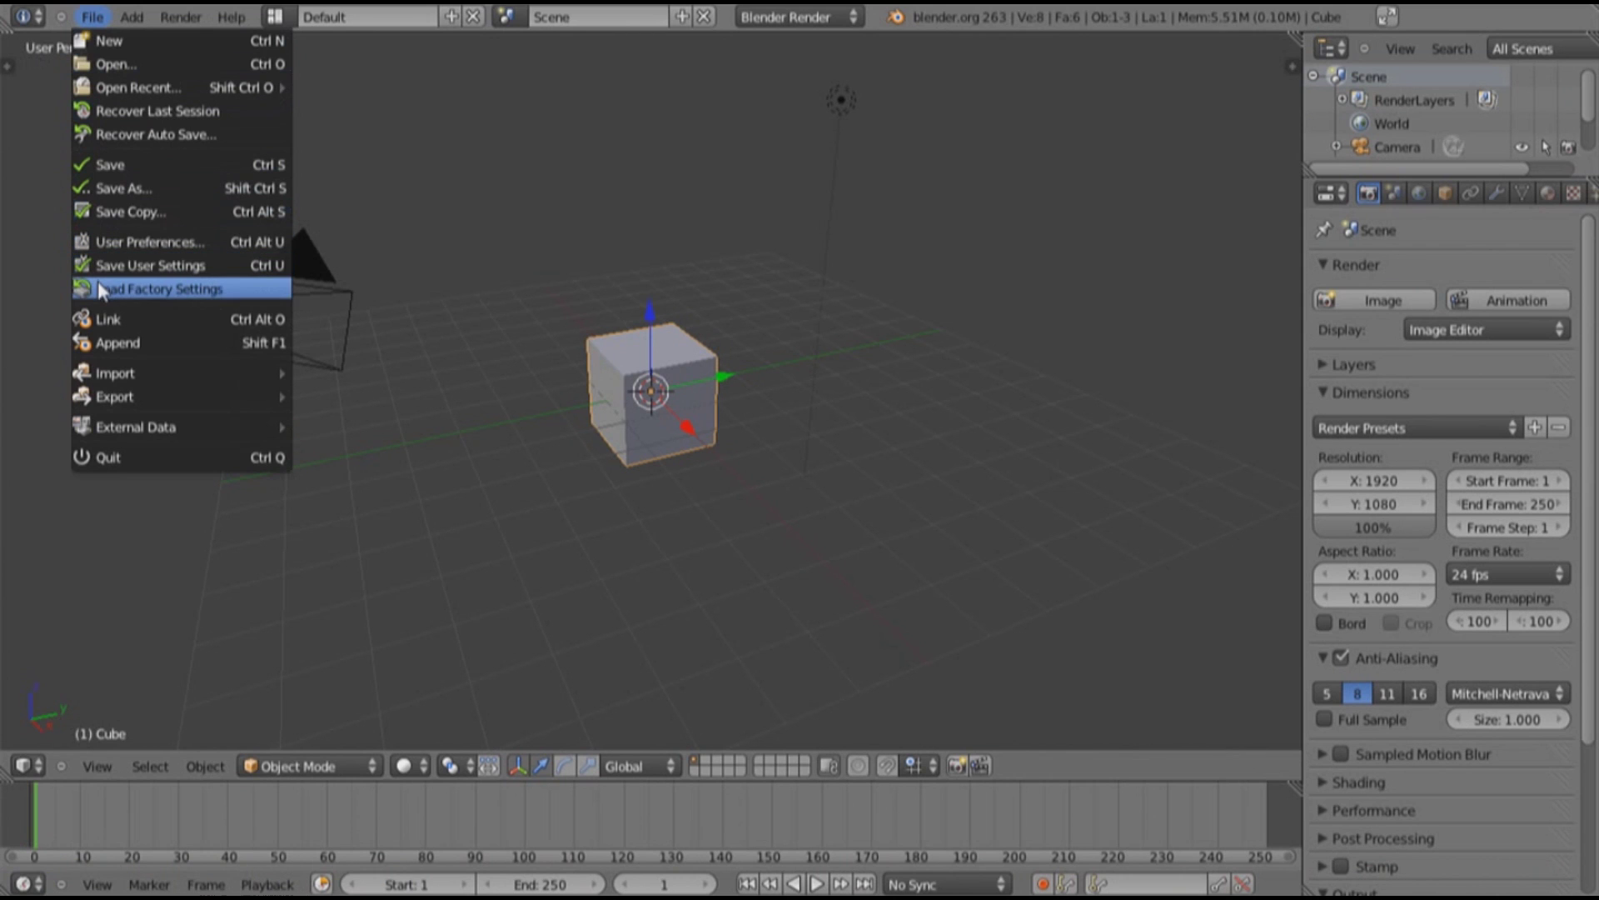
key("Return")
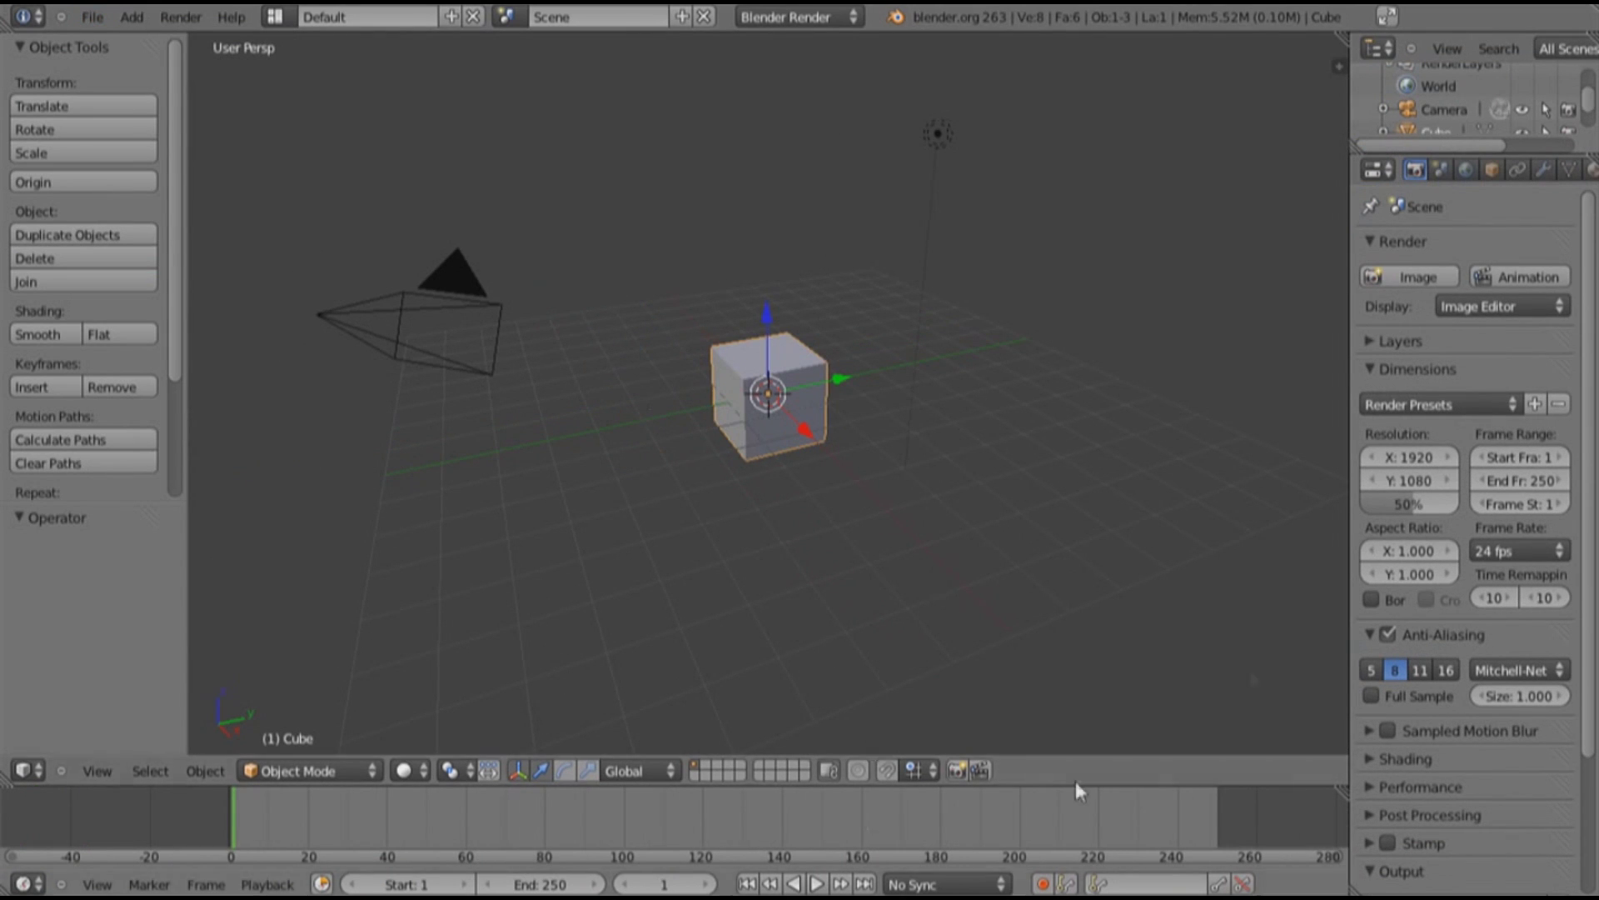
left_click_drag(1347, 632, 1291, 631)
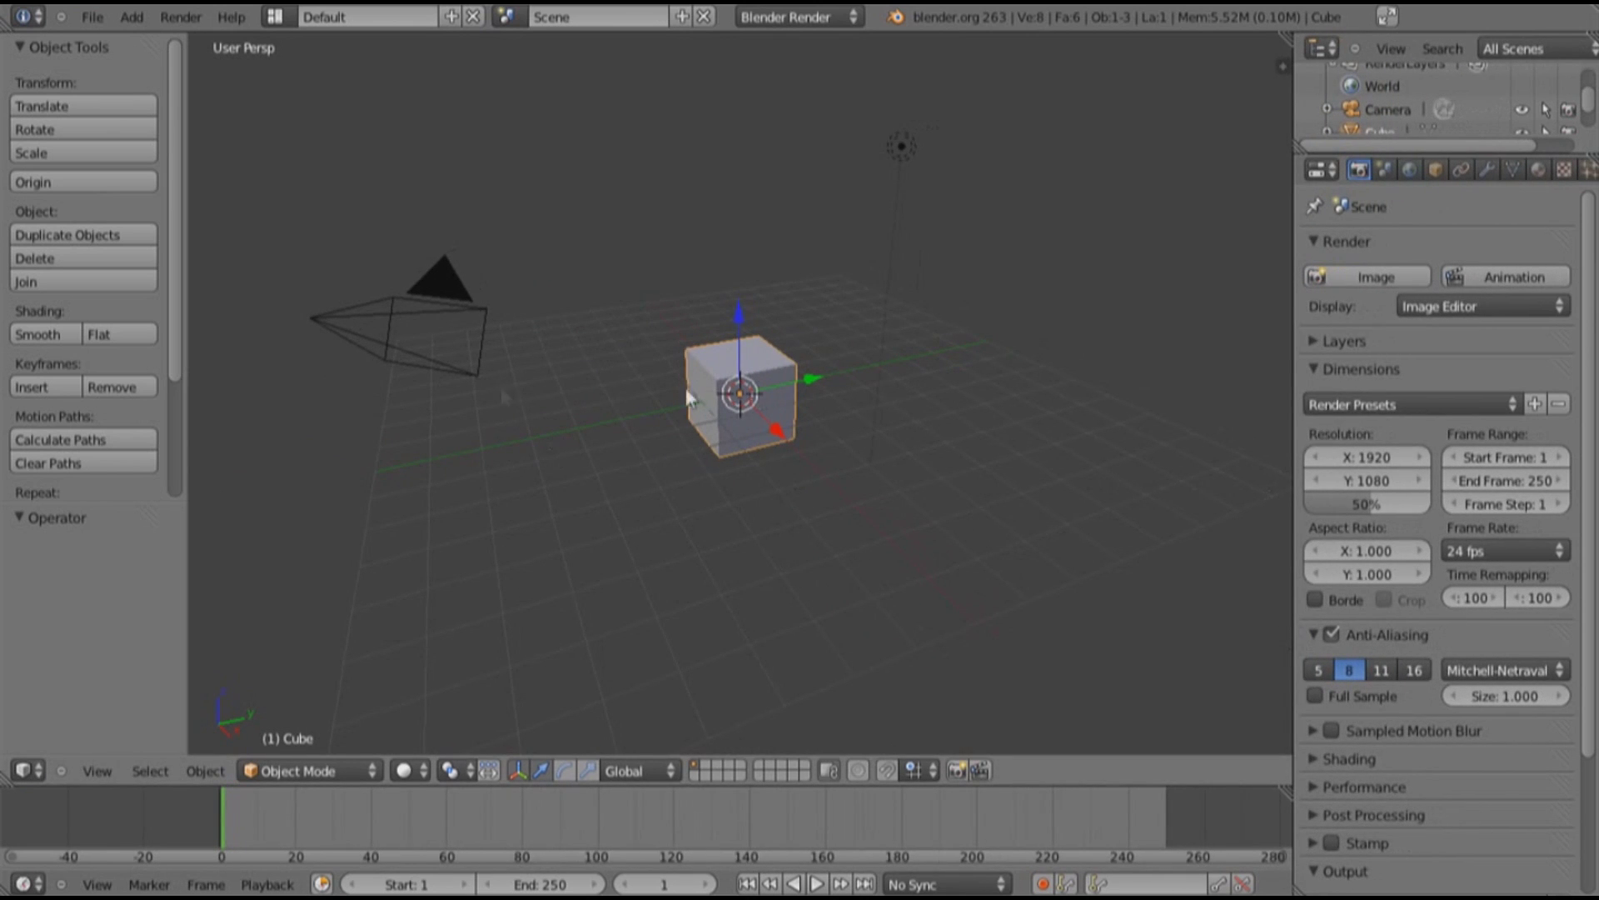
key("t")
key("t")
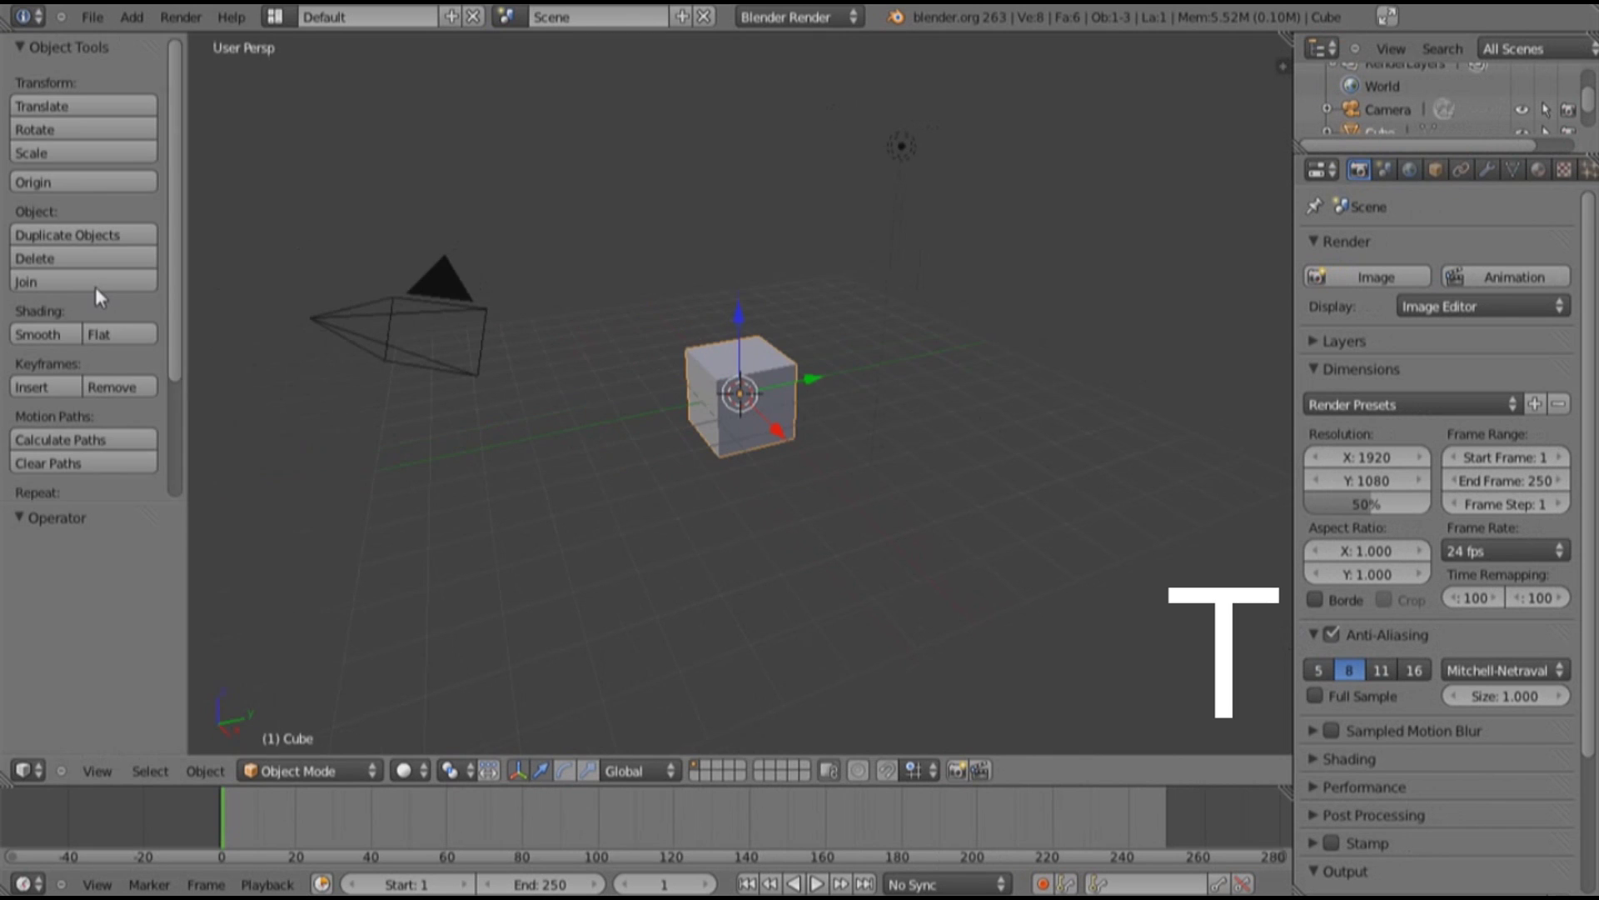
key("t")
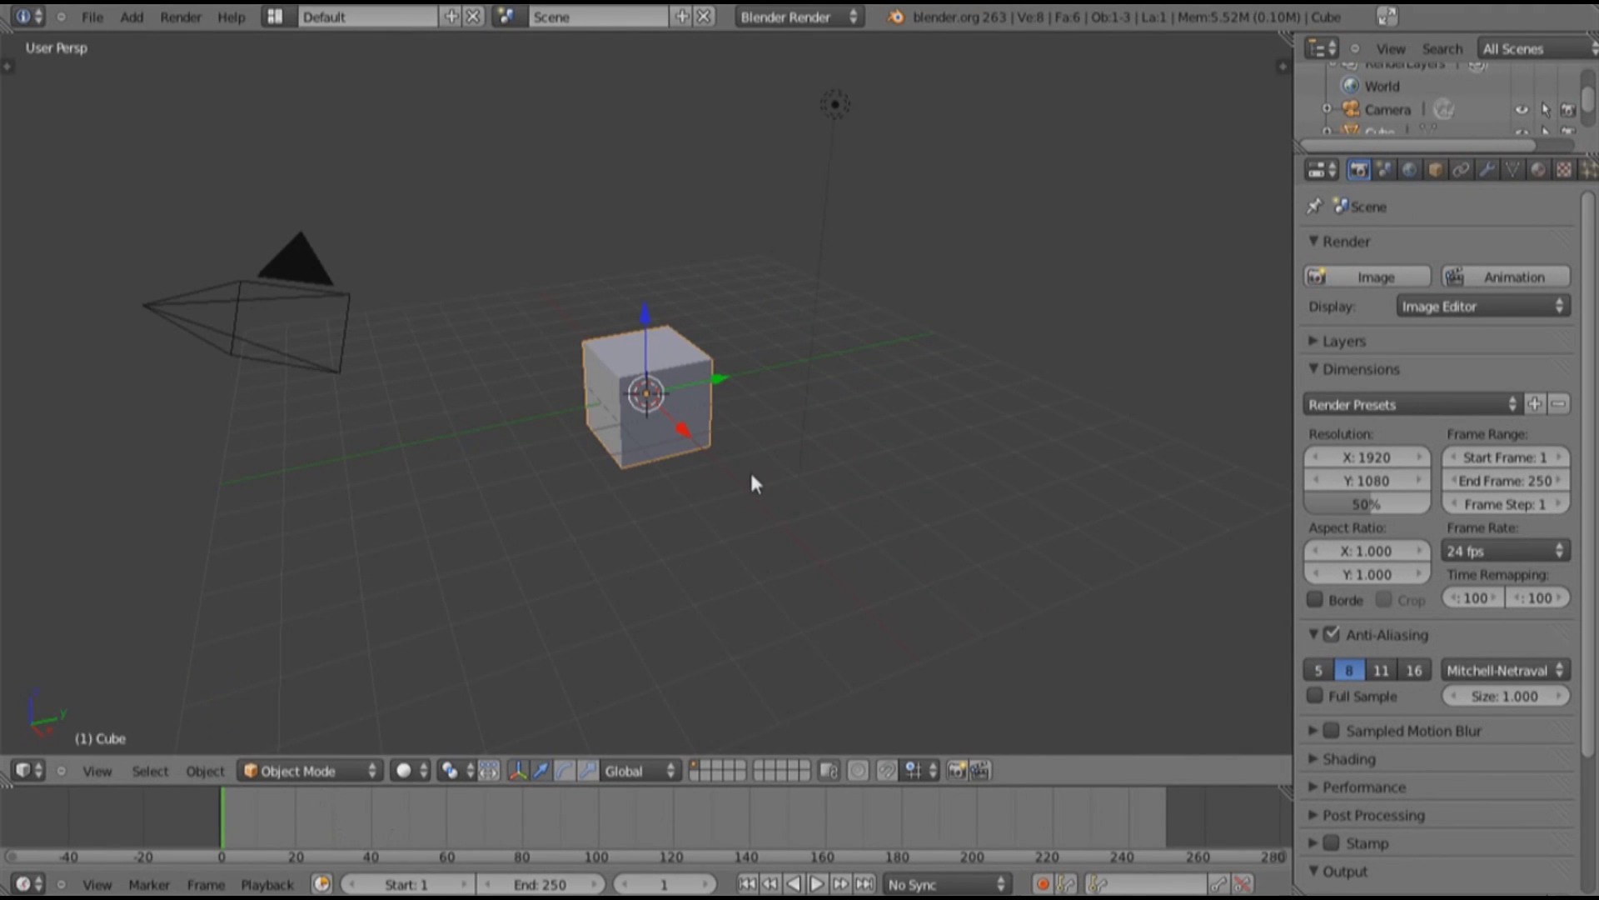
View the cube in front orthographic projection and delete it
middle_click_drag(749, 468, 752, 486)
key("KP_1")
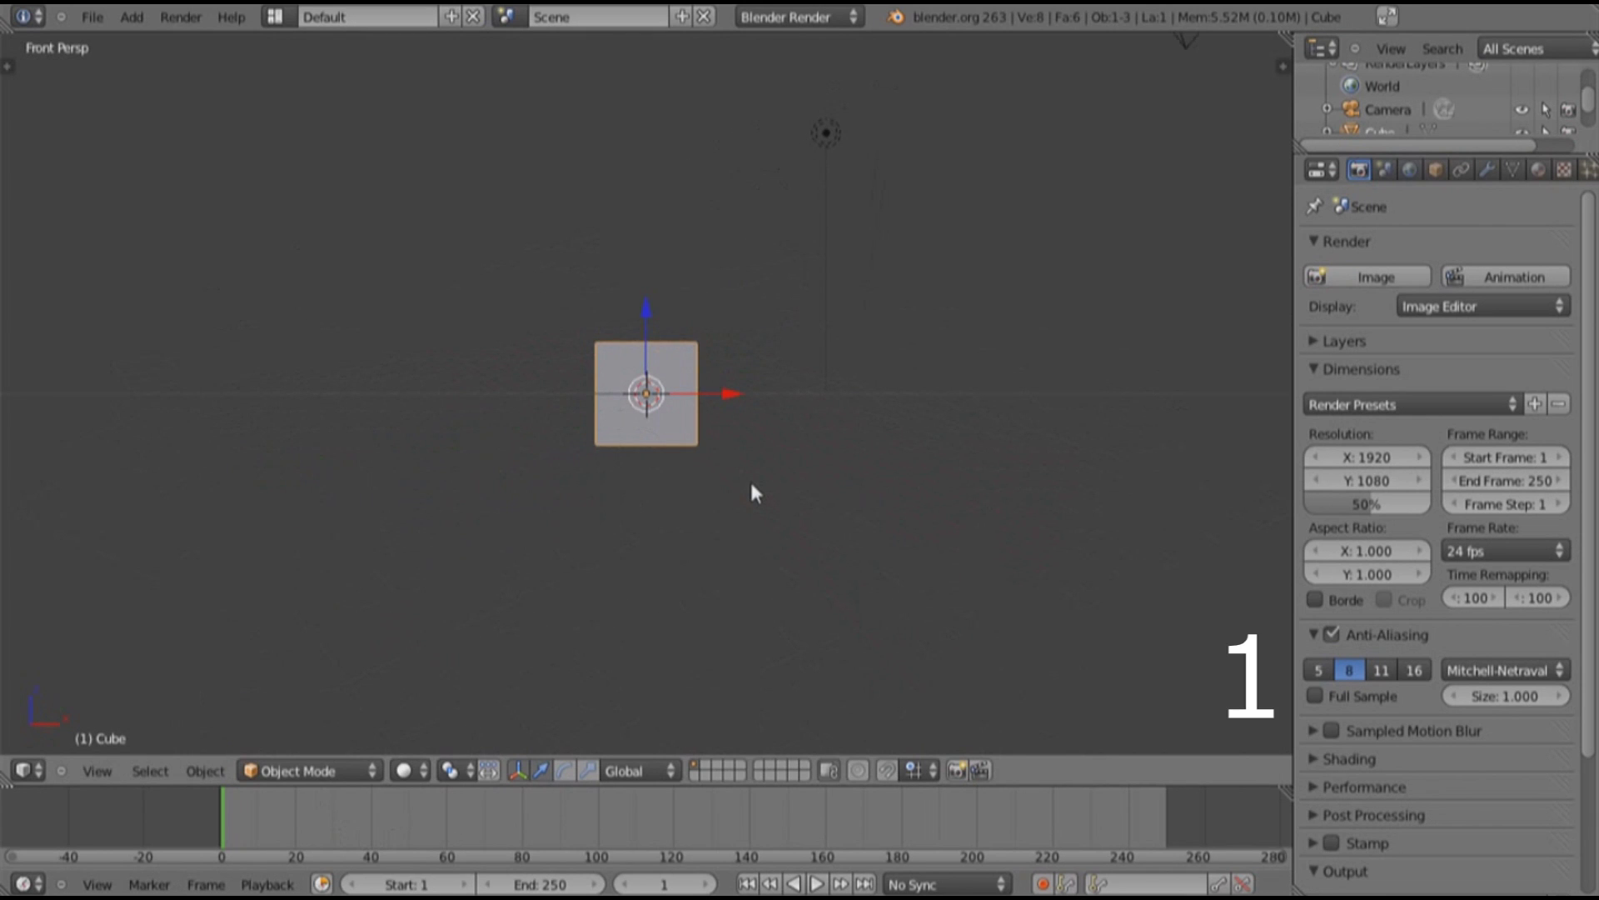
key("KP_5")
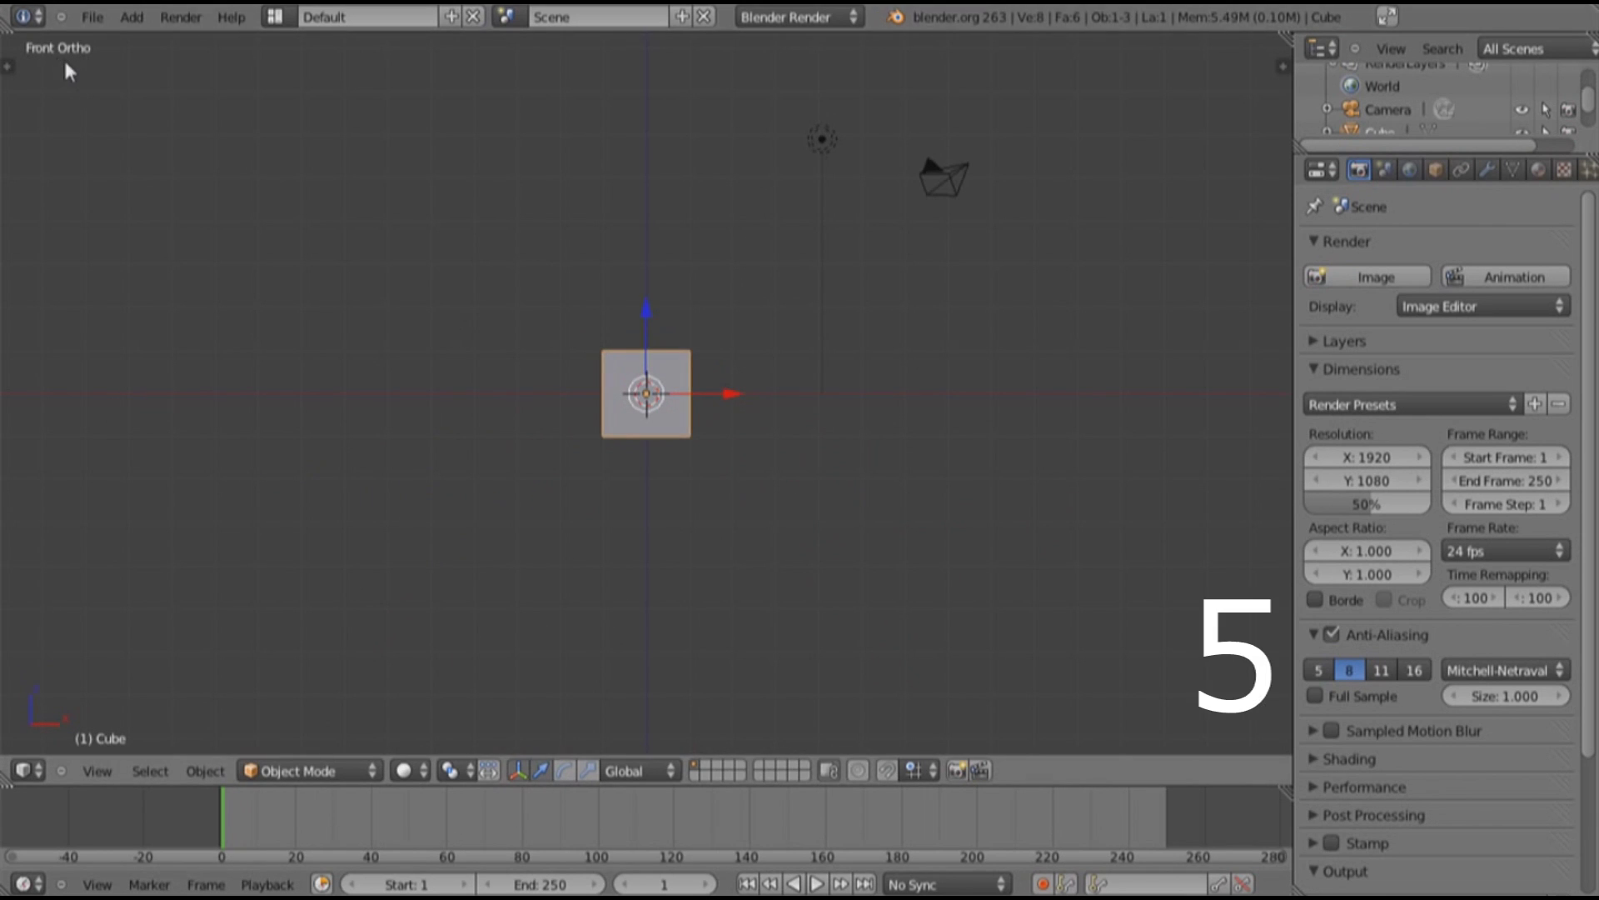
key("x")
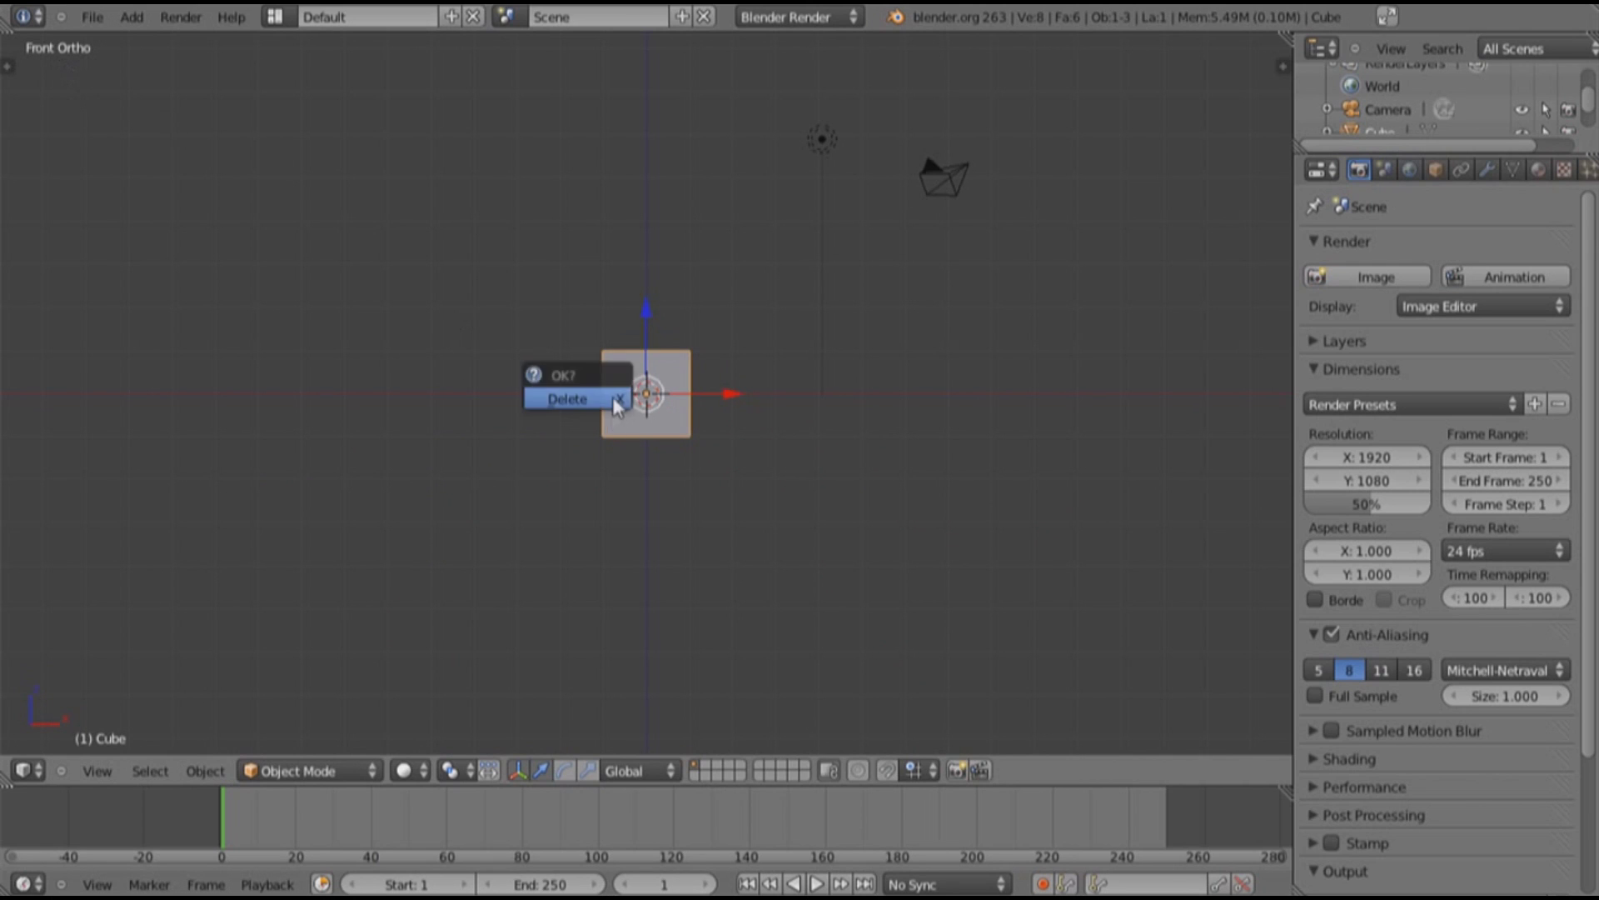
left_click(613, 398)
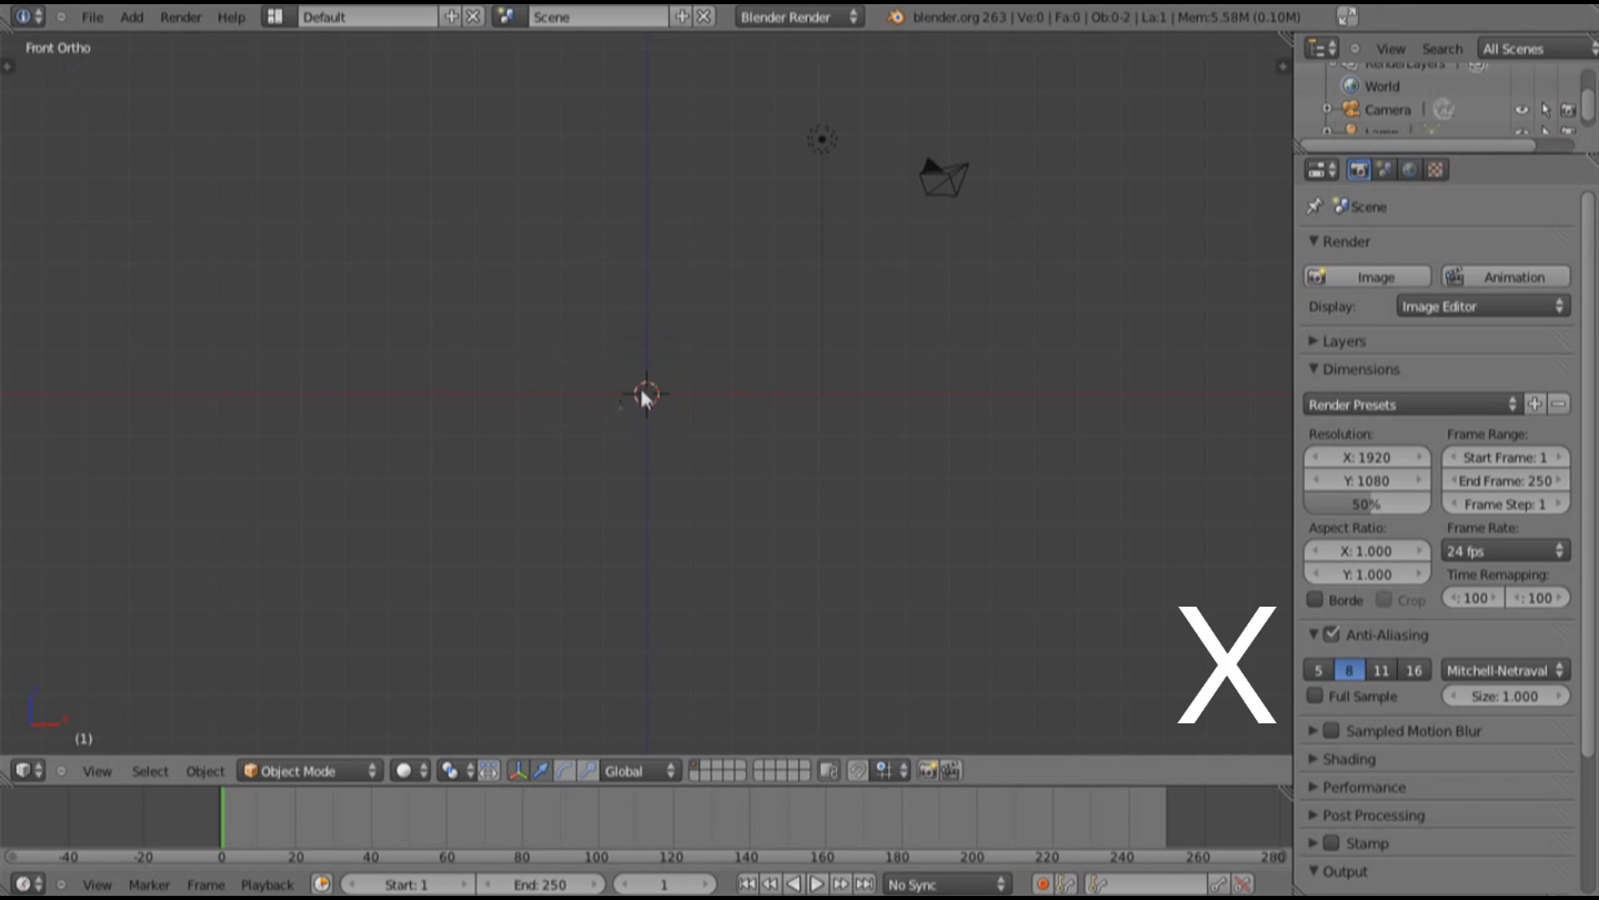
Add a plane and scale it up to span the full viewport width
key("shift+a")
mouse_move(647, 388)
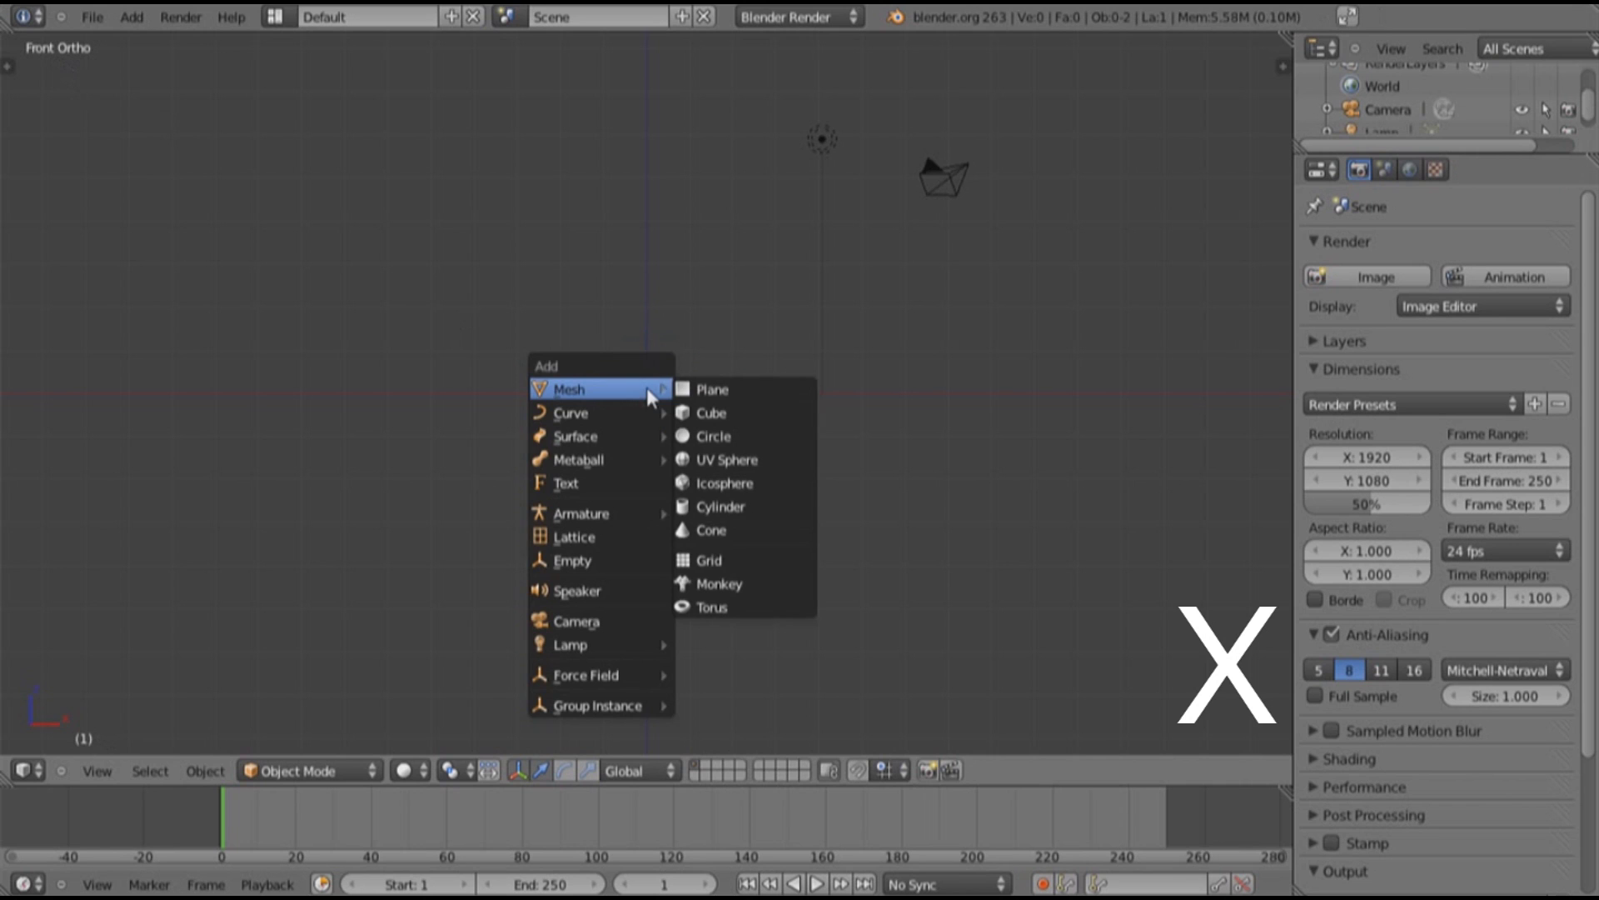
left_click(689, 390)
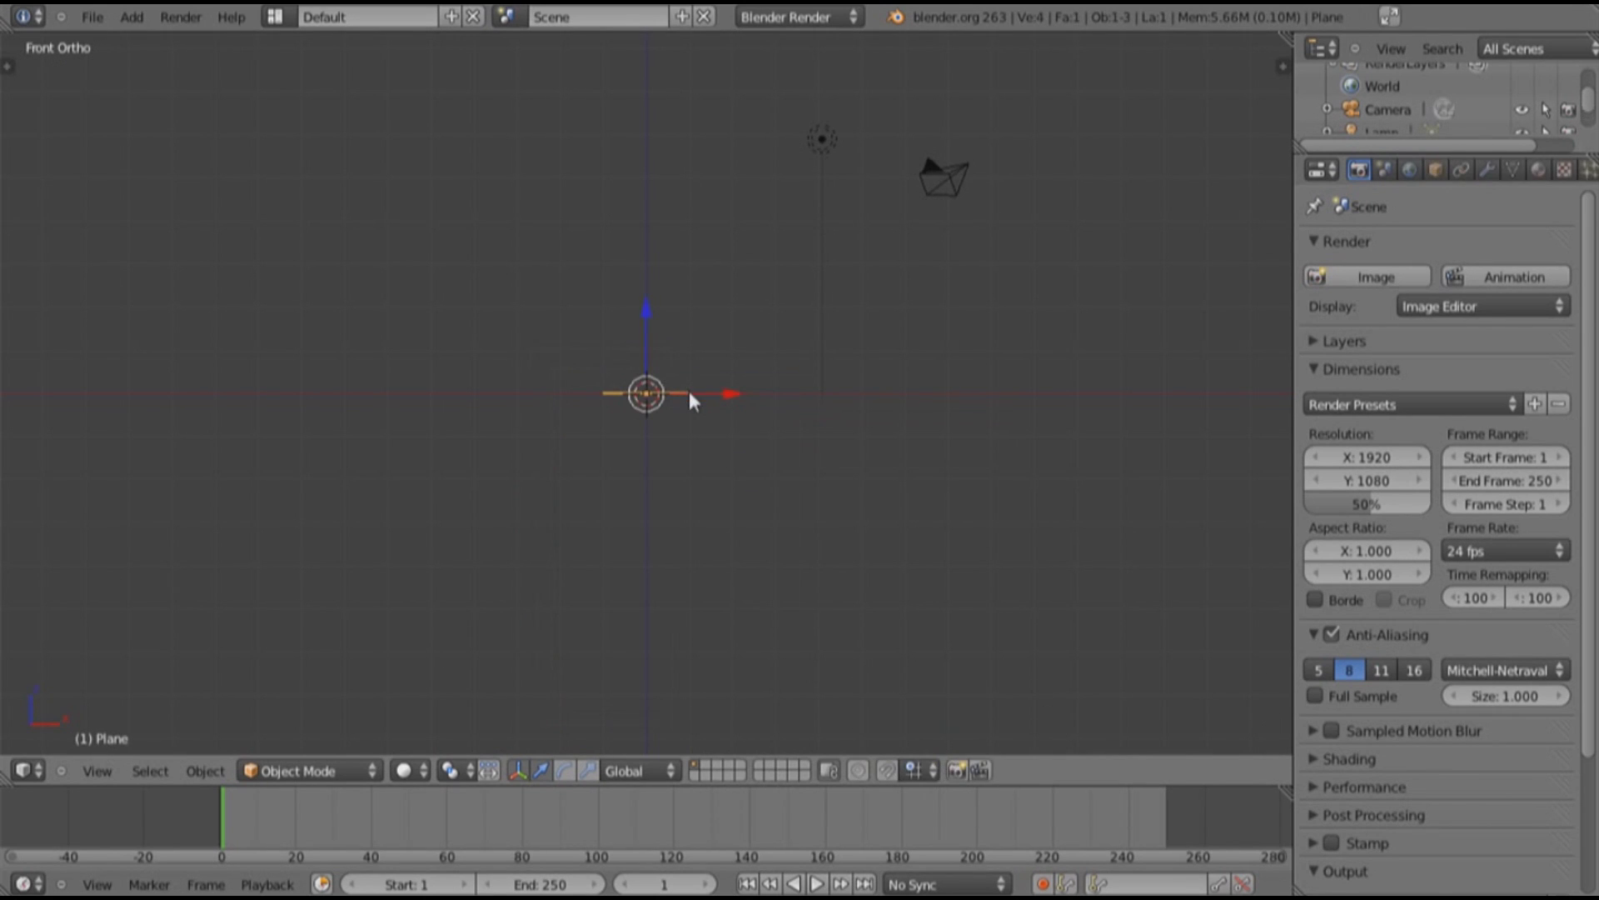
key("s")
left_click(1374, 399)
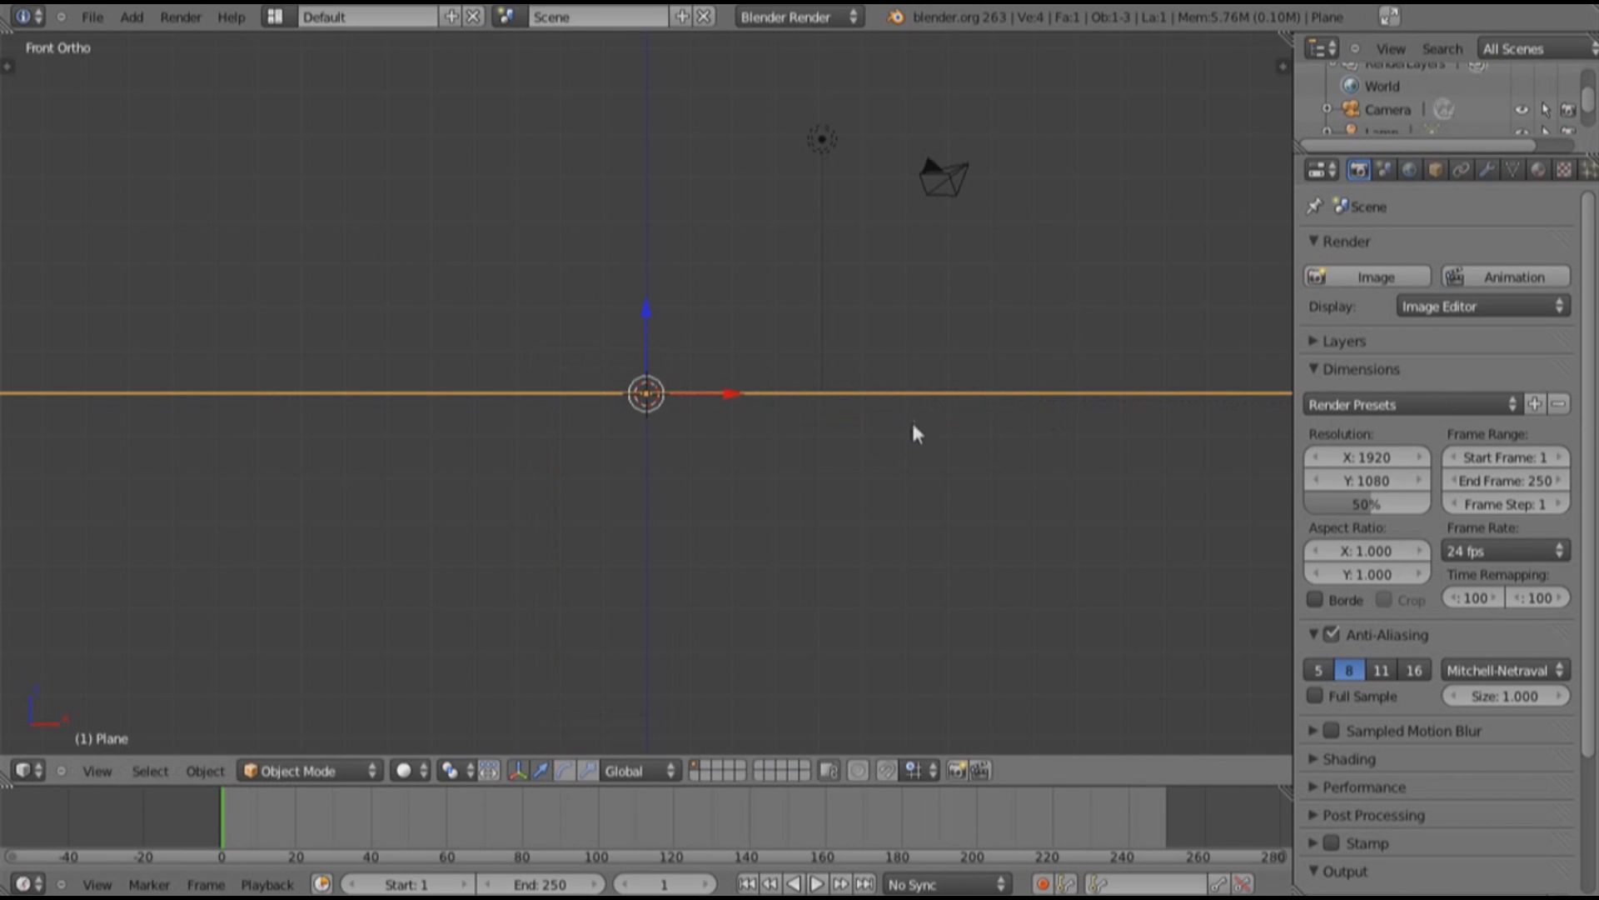
middle_click_drag(916, 424, 887, 462)
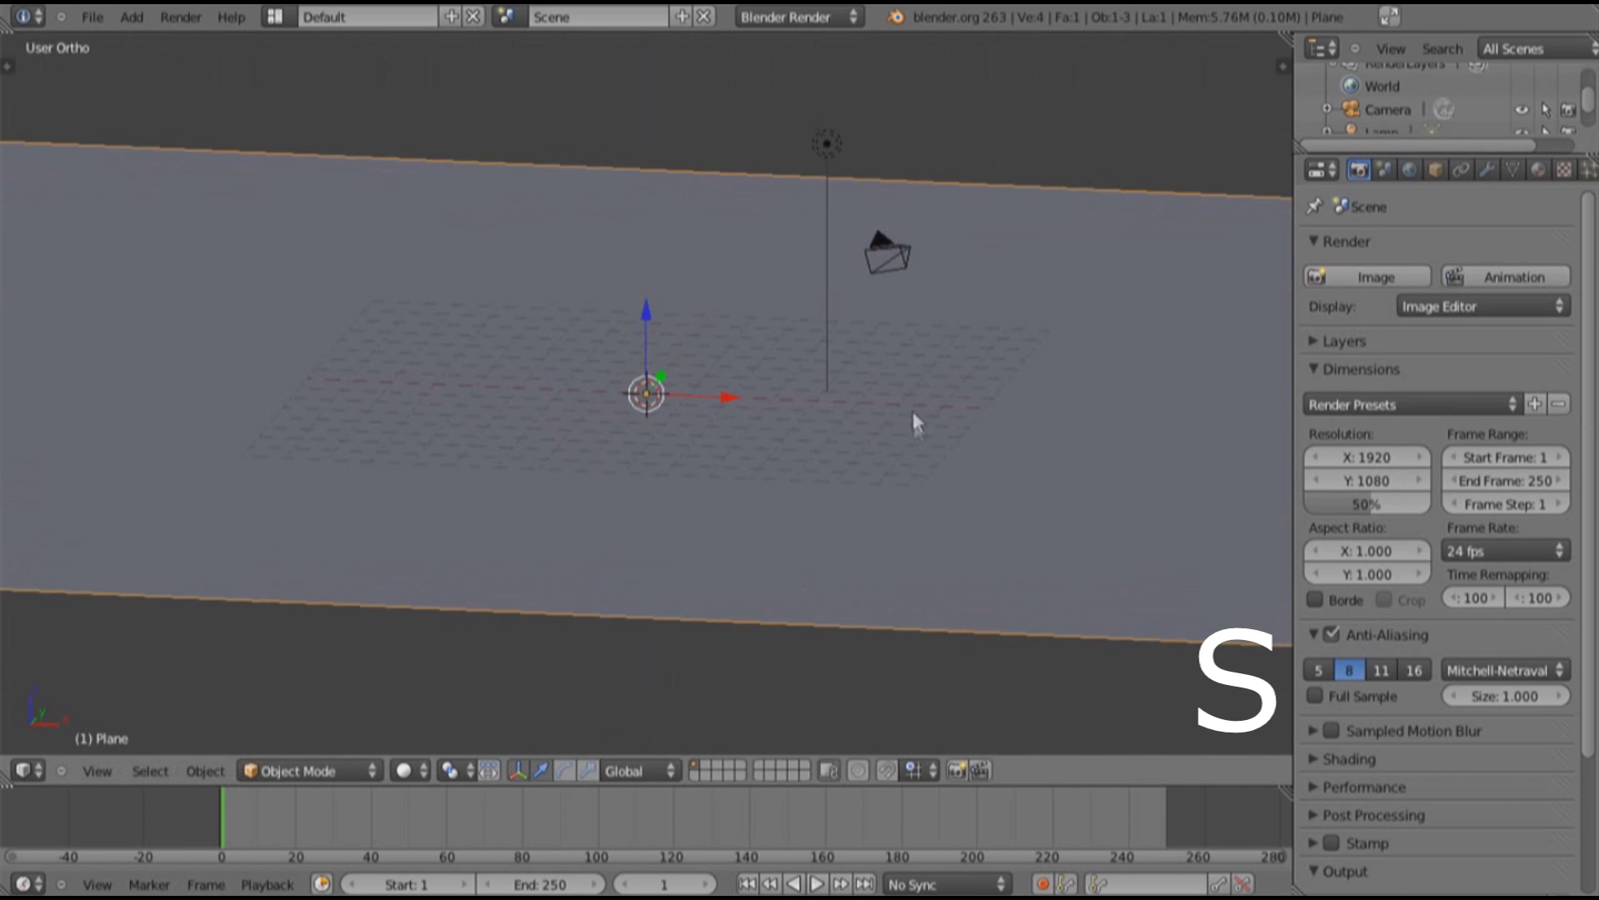
middle_click_drag(920, 366, 957, 368)
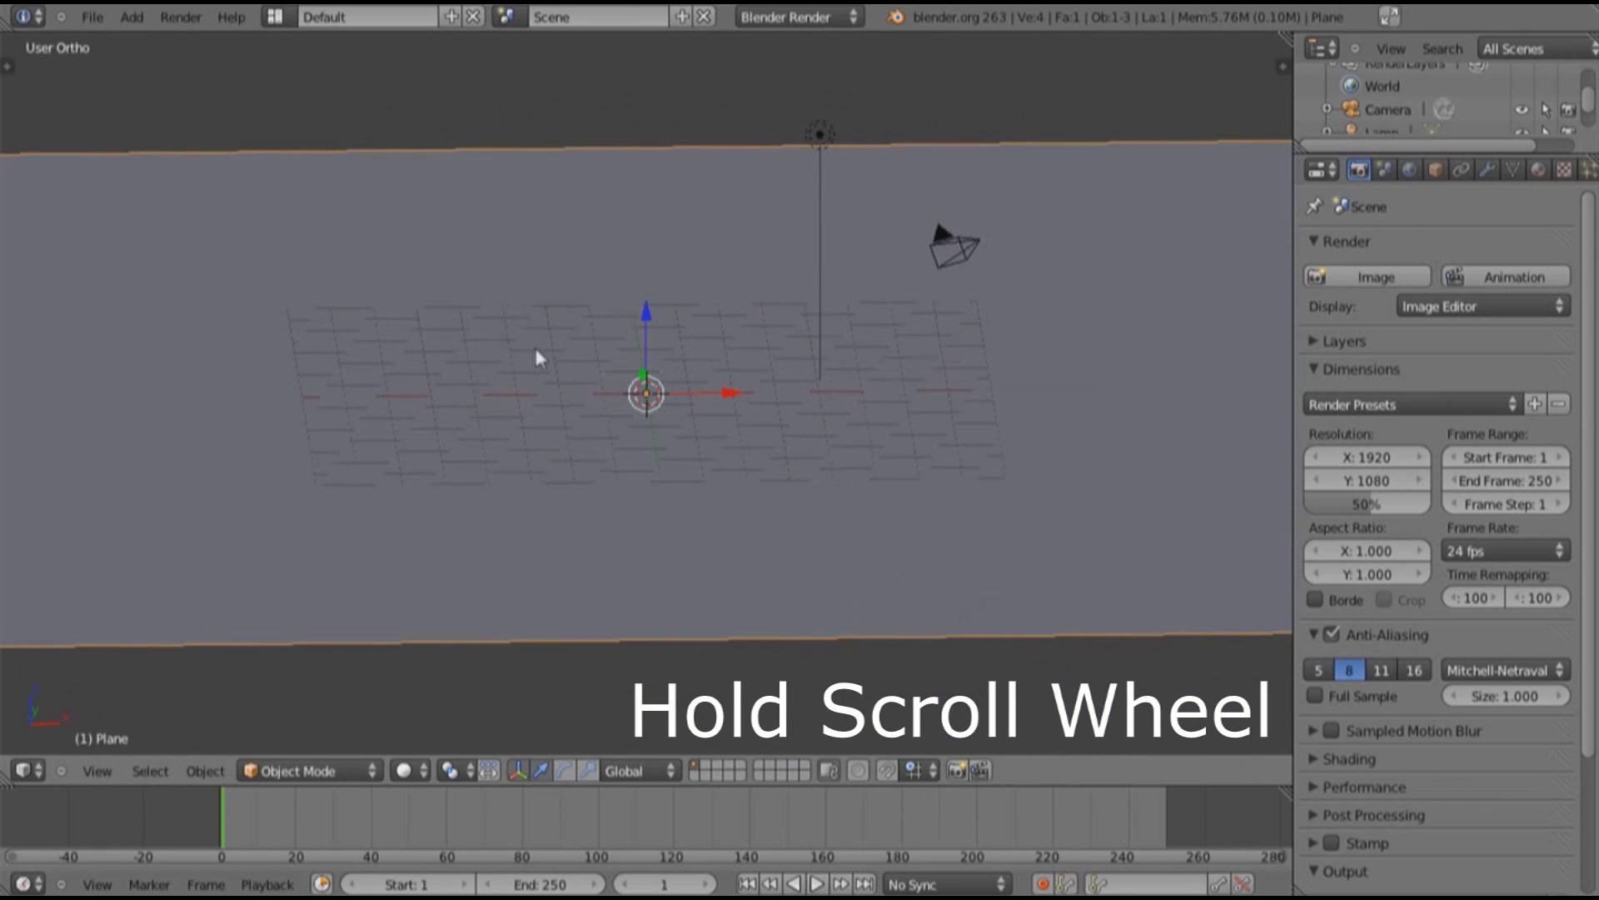
Switch to front view and bring up the Add menu at Text
key("KP_1")
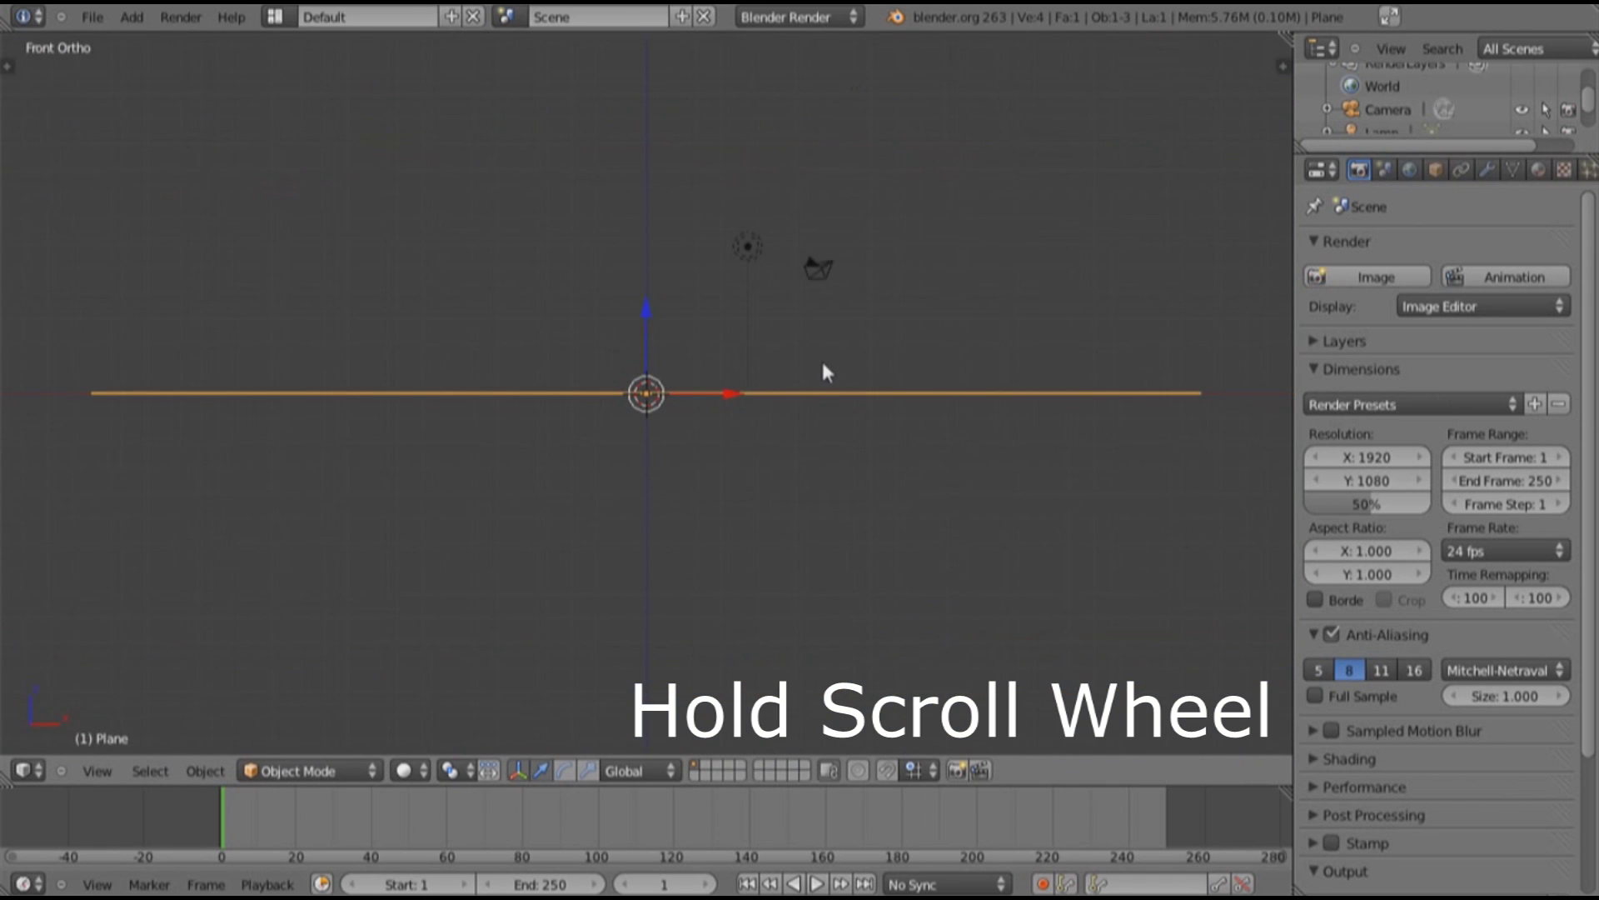
key("shift+a")
mouse_move(823, 364)
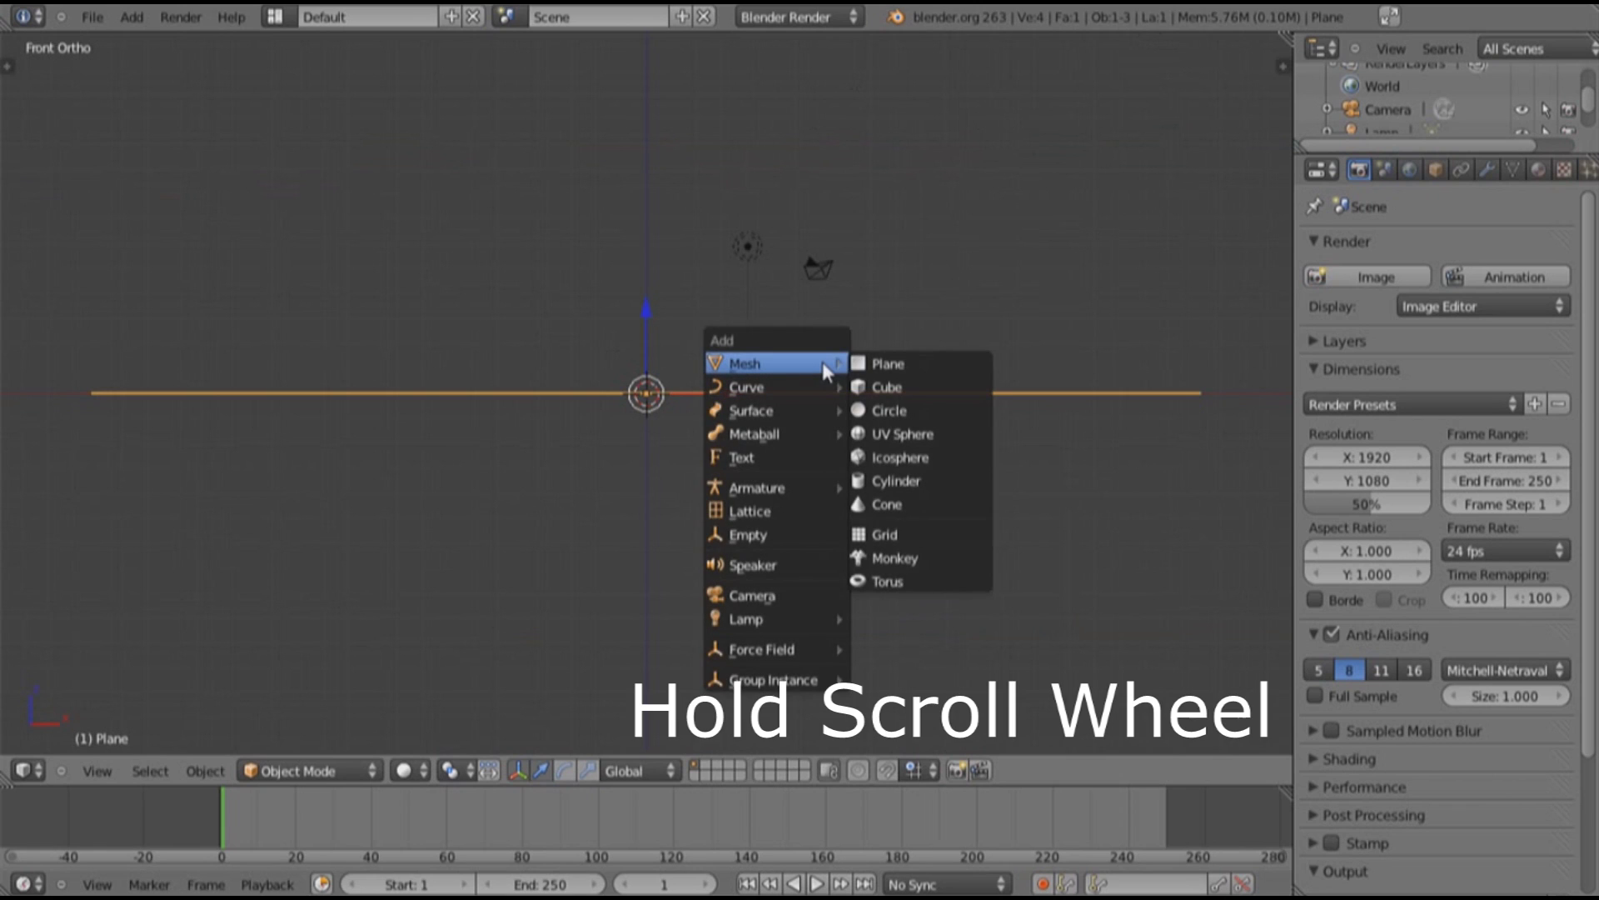
Add a text object and delete its default 'Text' characters in top view
left_click(764, 458)
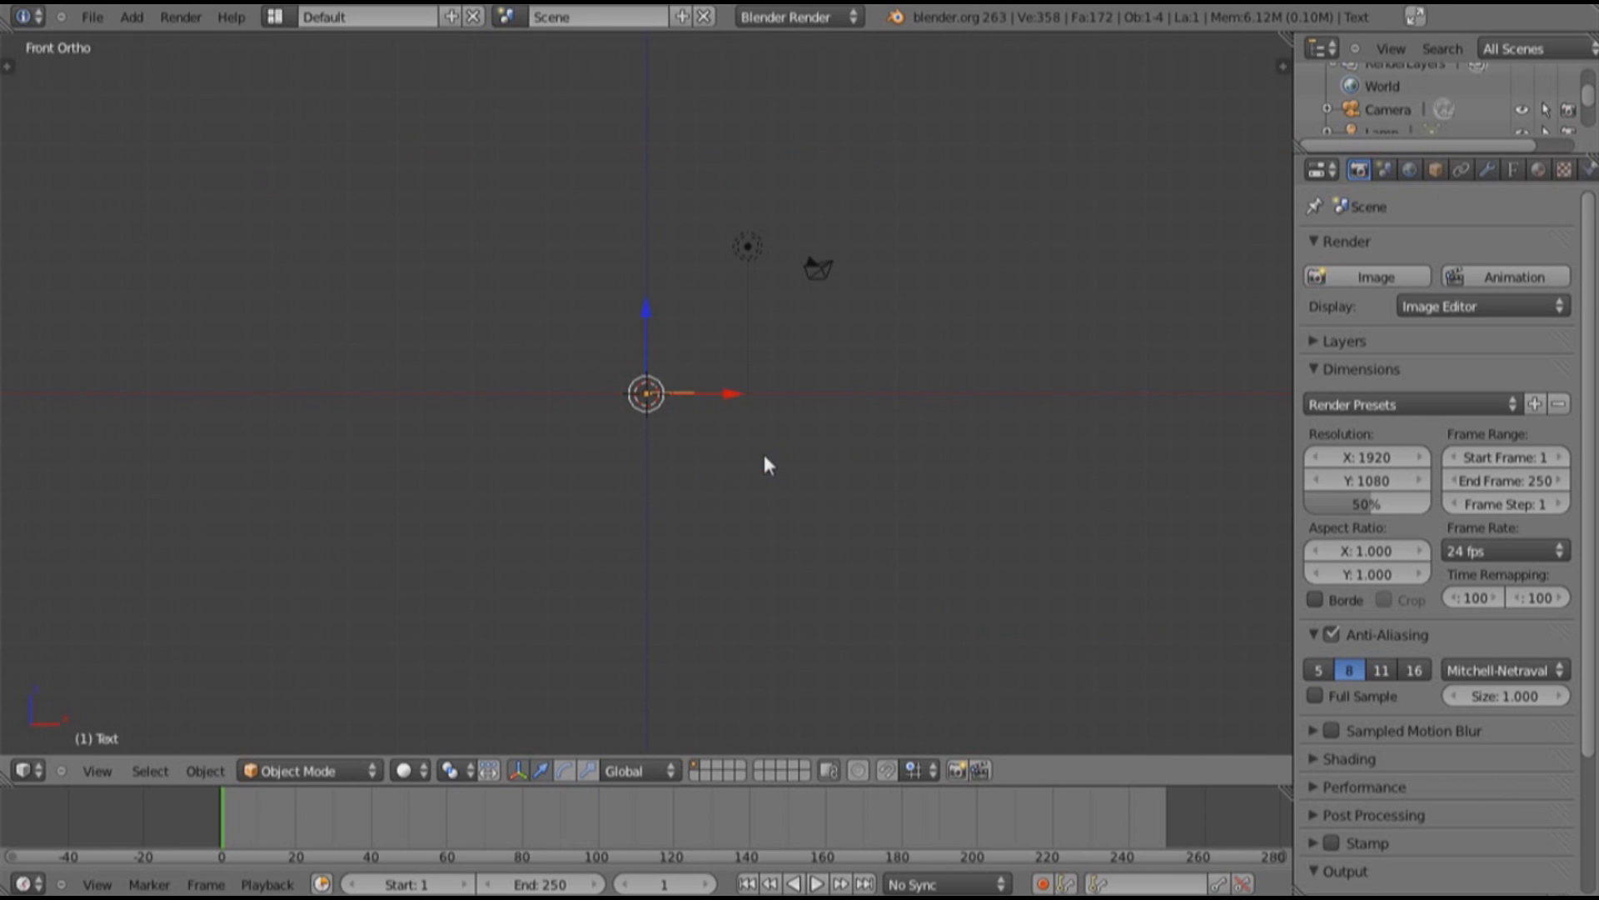
key("KP_7")
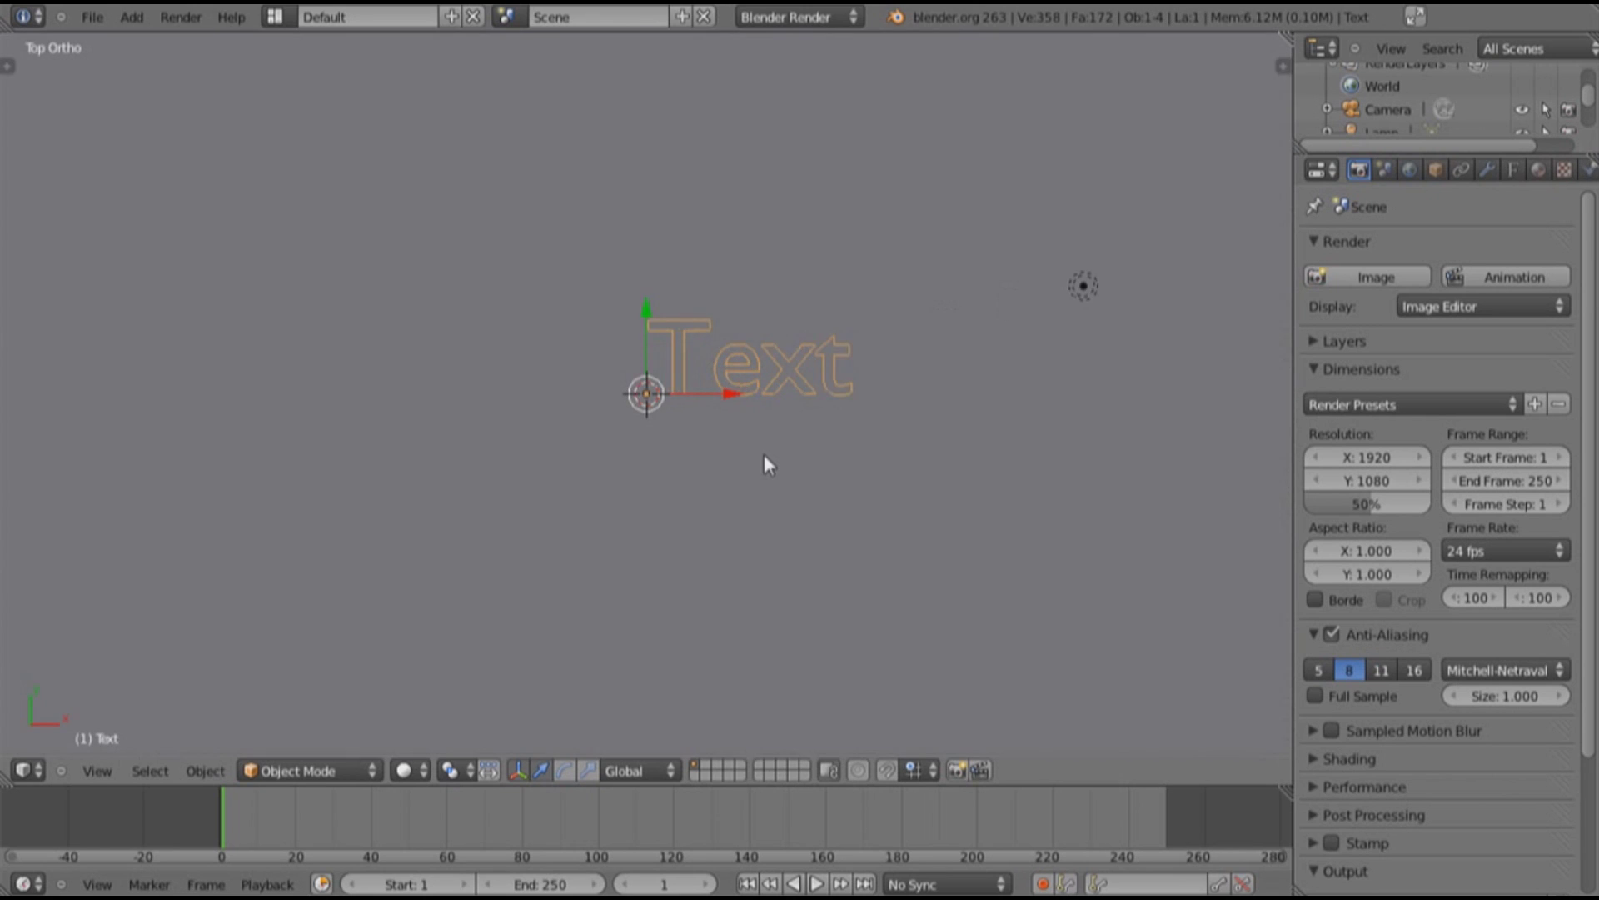
key("Tab")
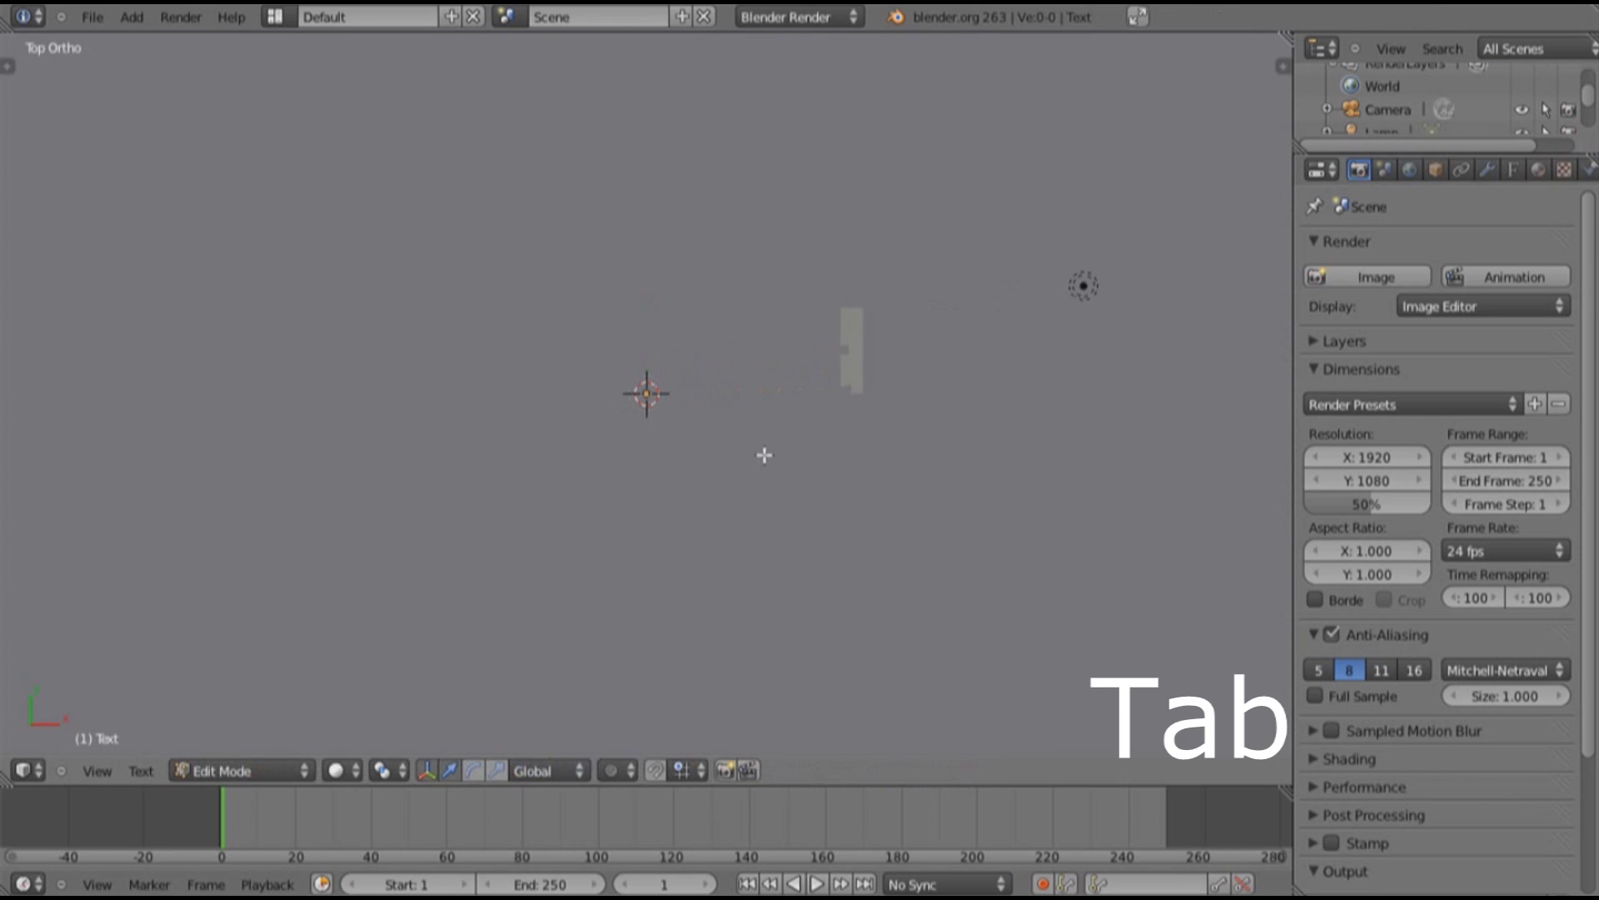
key("BackSpace")
key("BackSpace")
key("BackSpace")
key("BackSpace")
key("Tab")
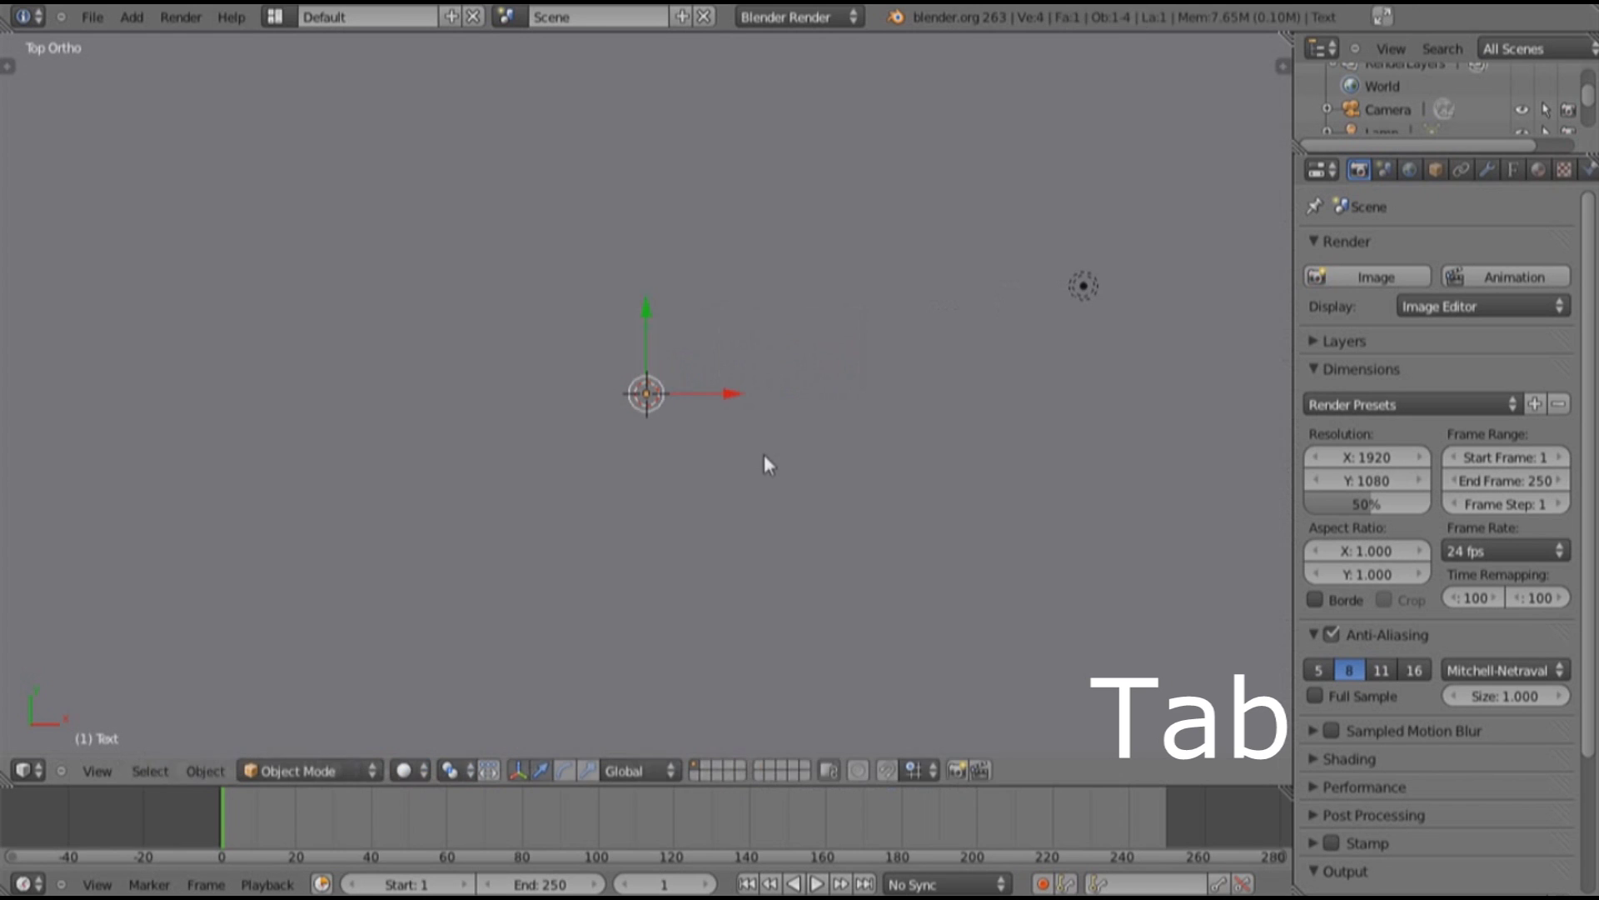
Give the text a new material with a pink diffuse colour
left_click(1536, 170)
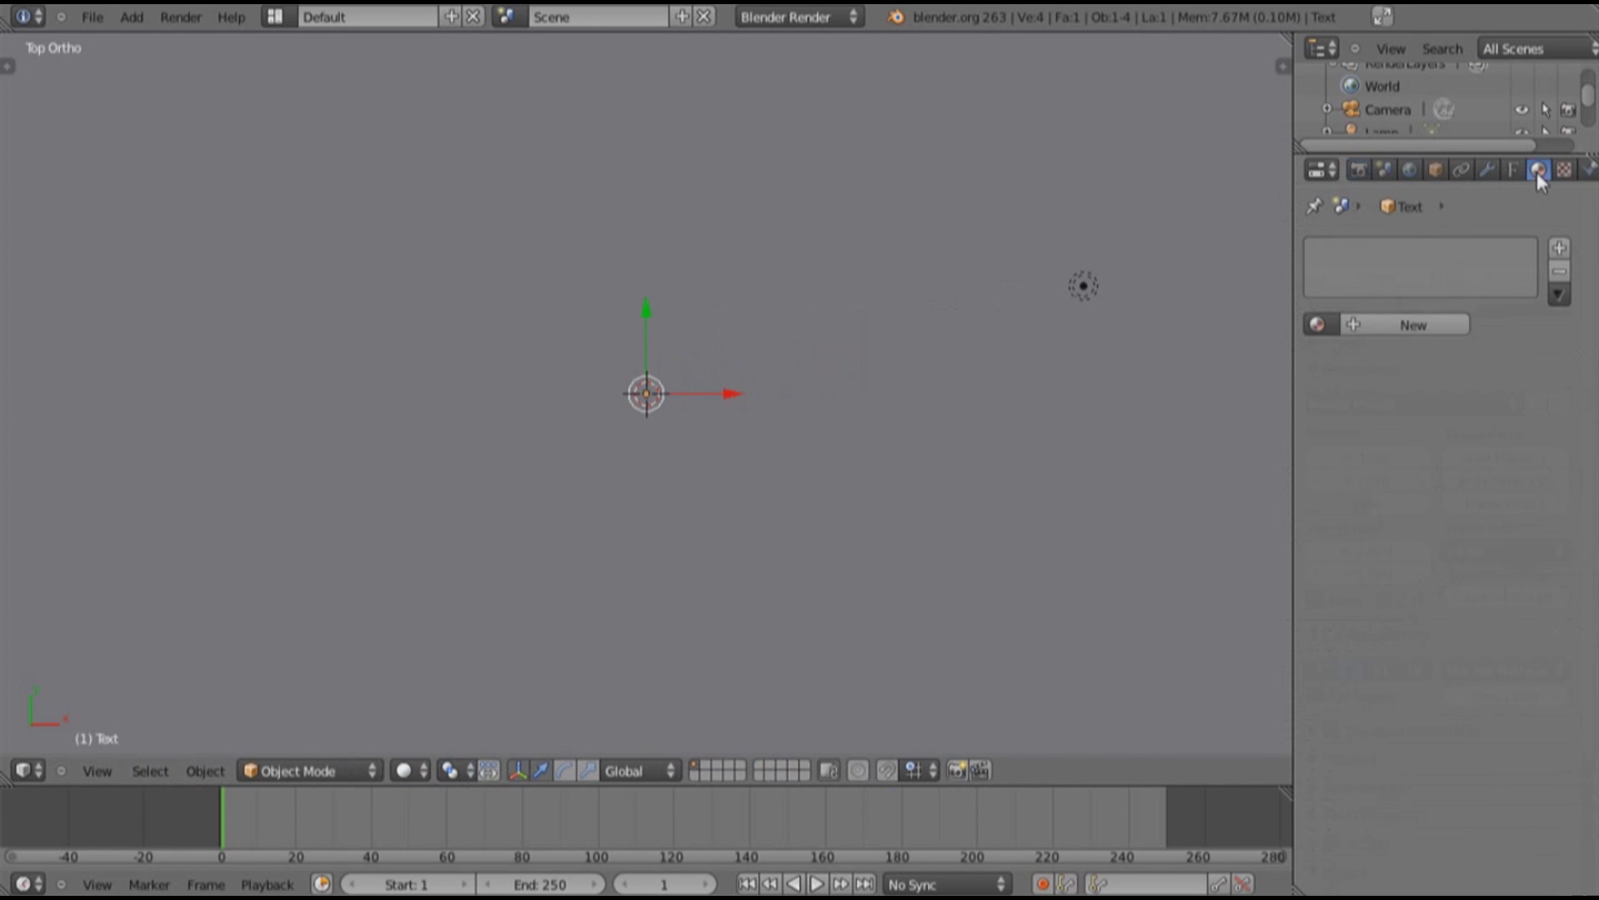
left_click(1397, 327)
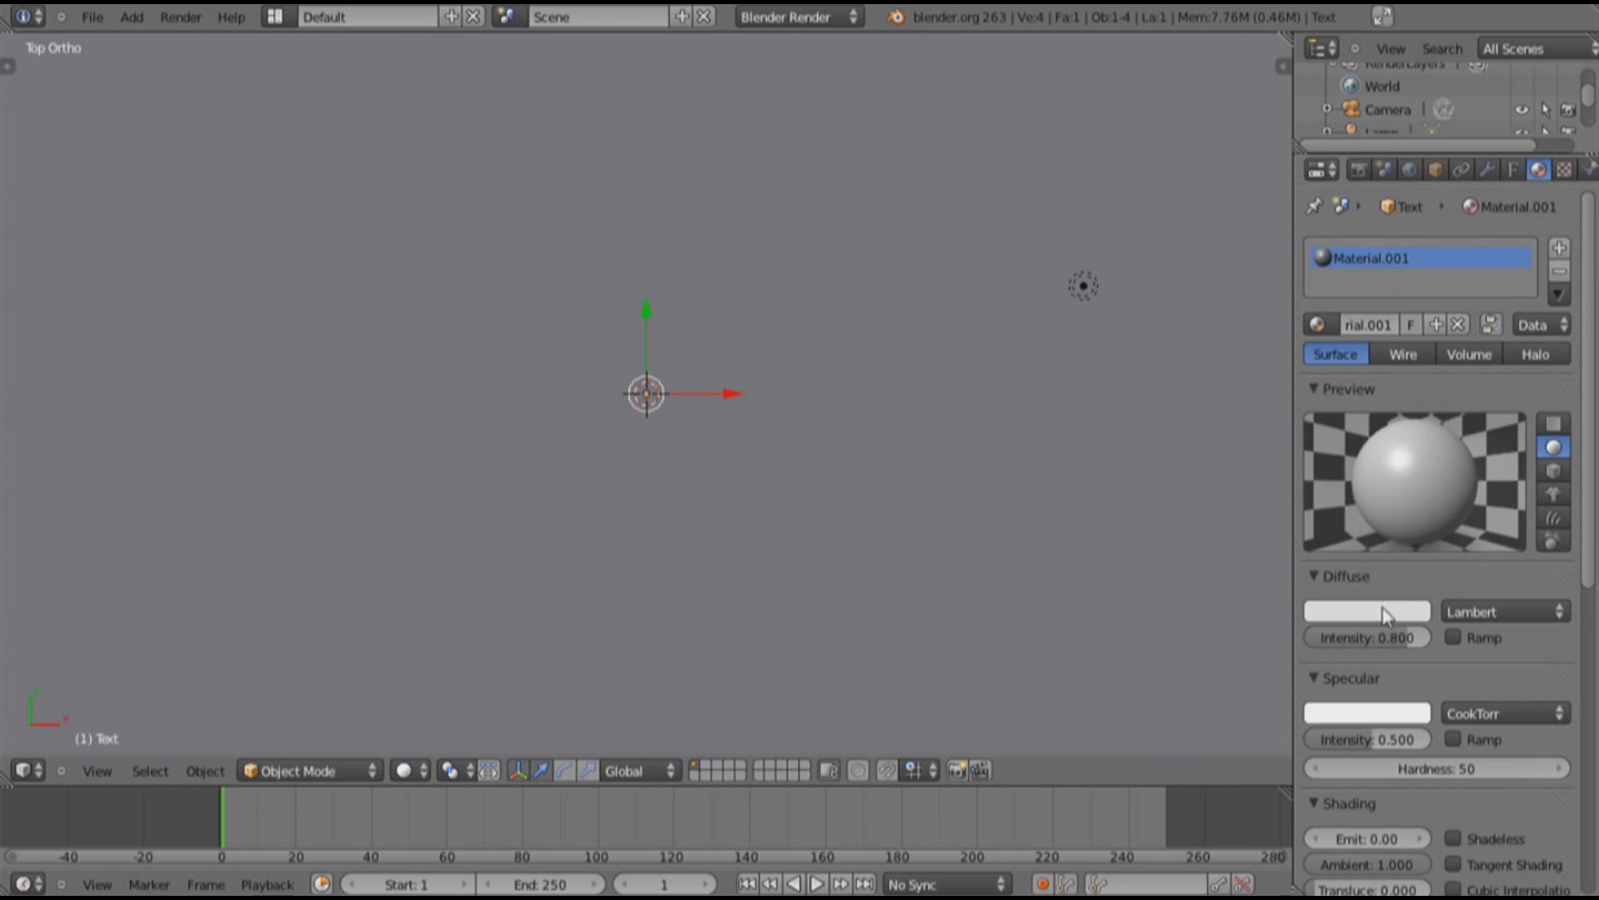
left_click(1385, 614)
left_click(1359, 454)
Type 'MattY' as the text and move it 1.233 units left along X
key("Tab")
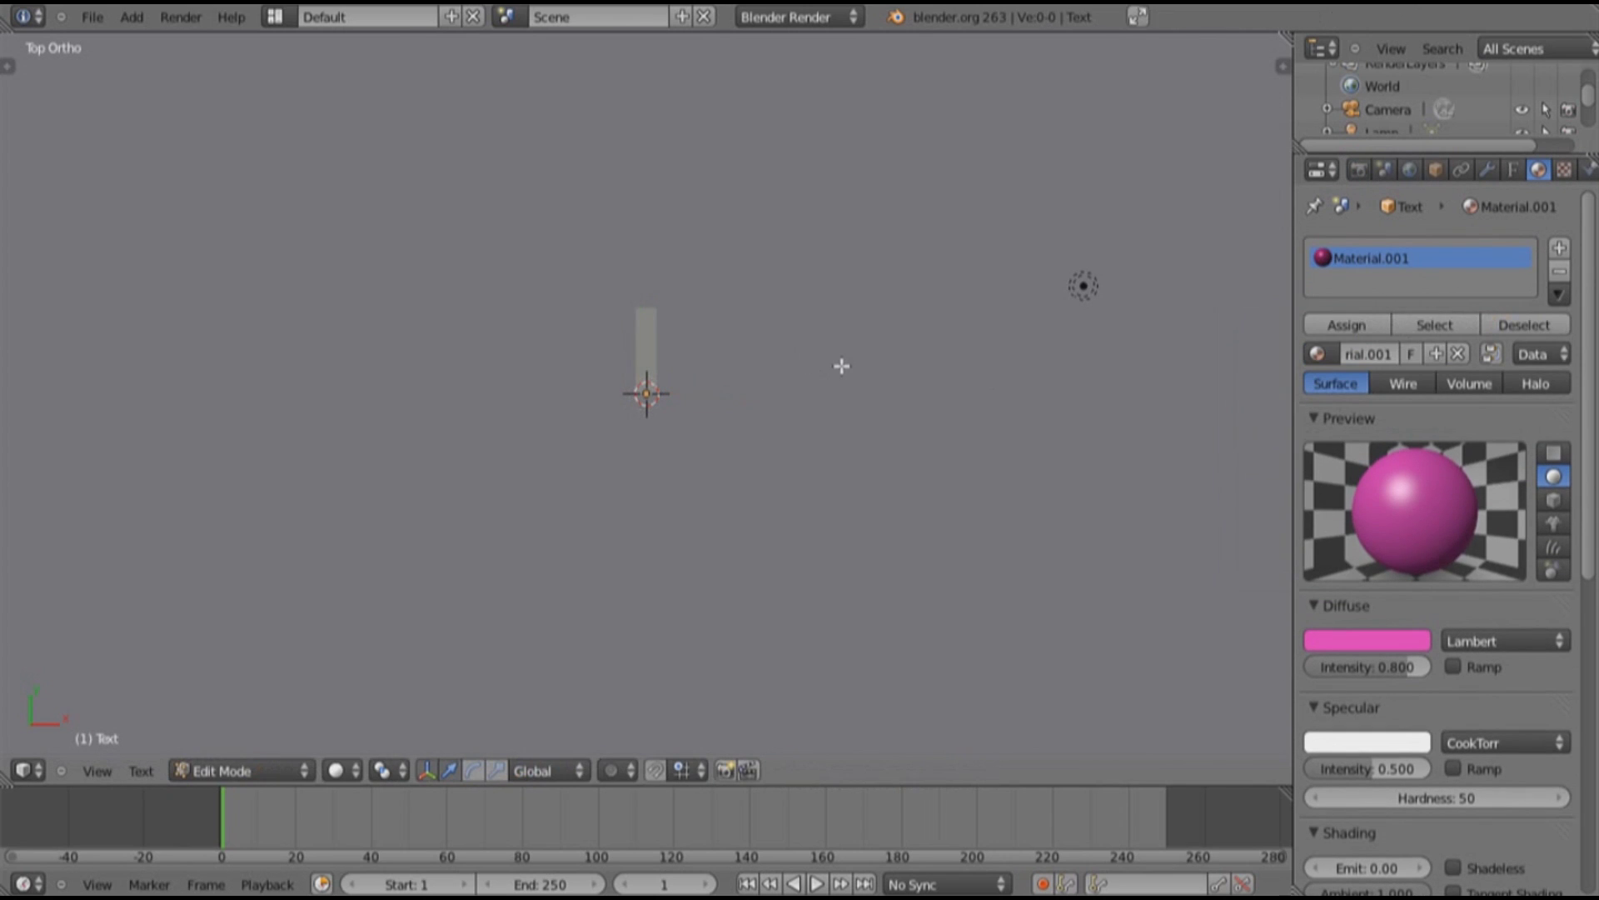
type("M")
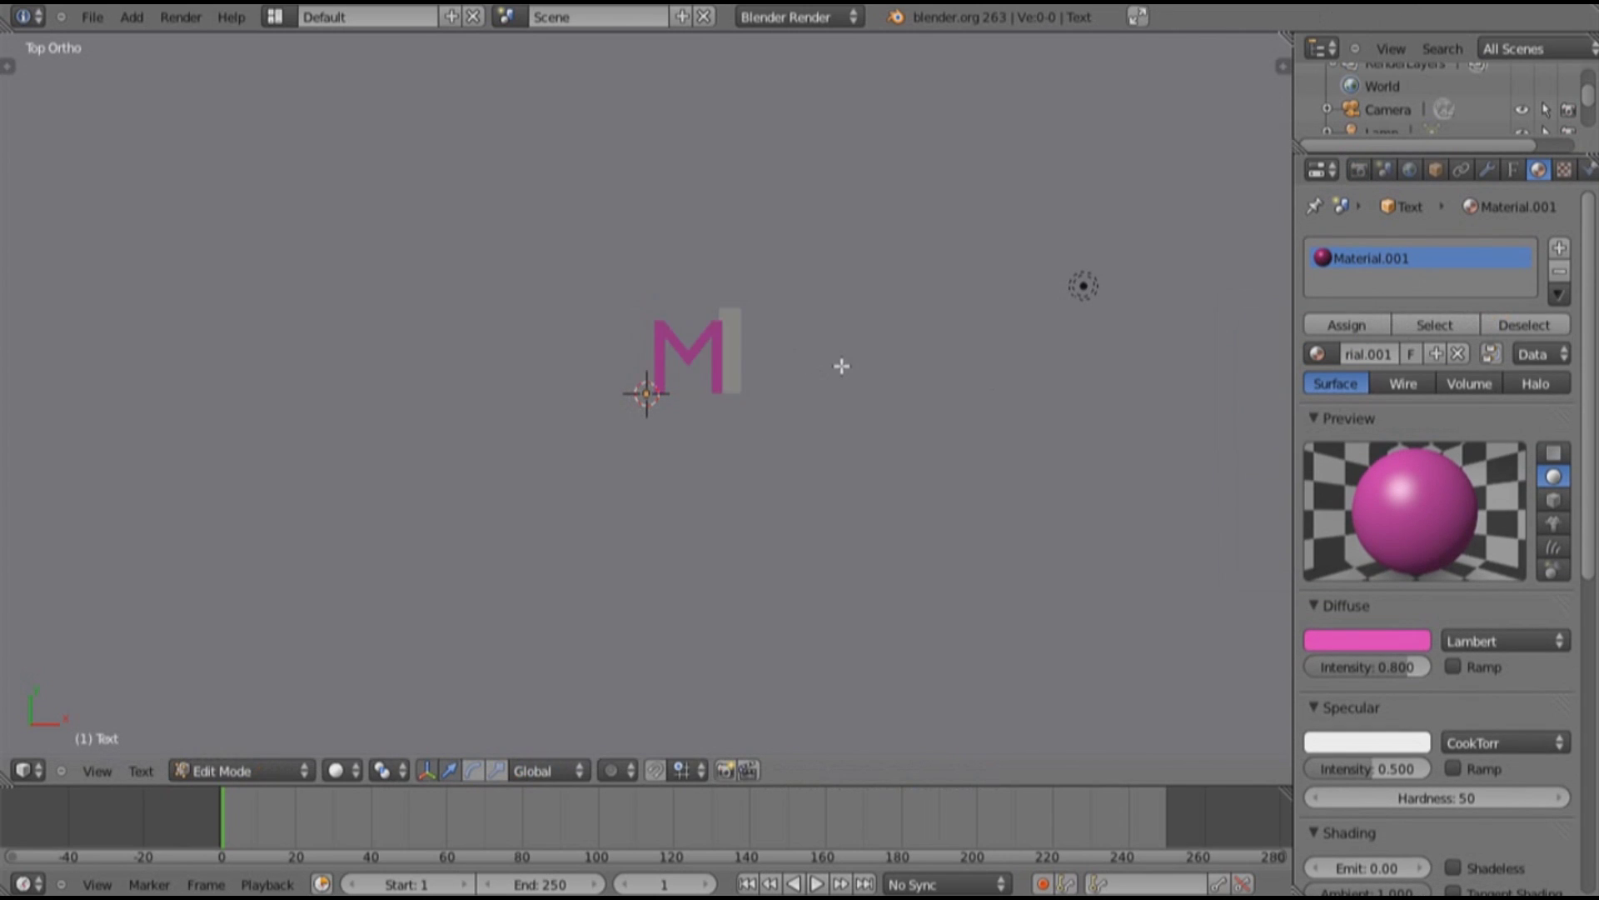
type("attY")
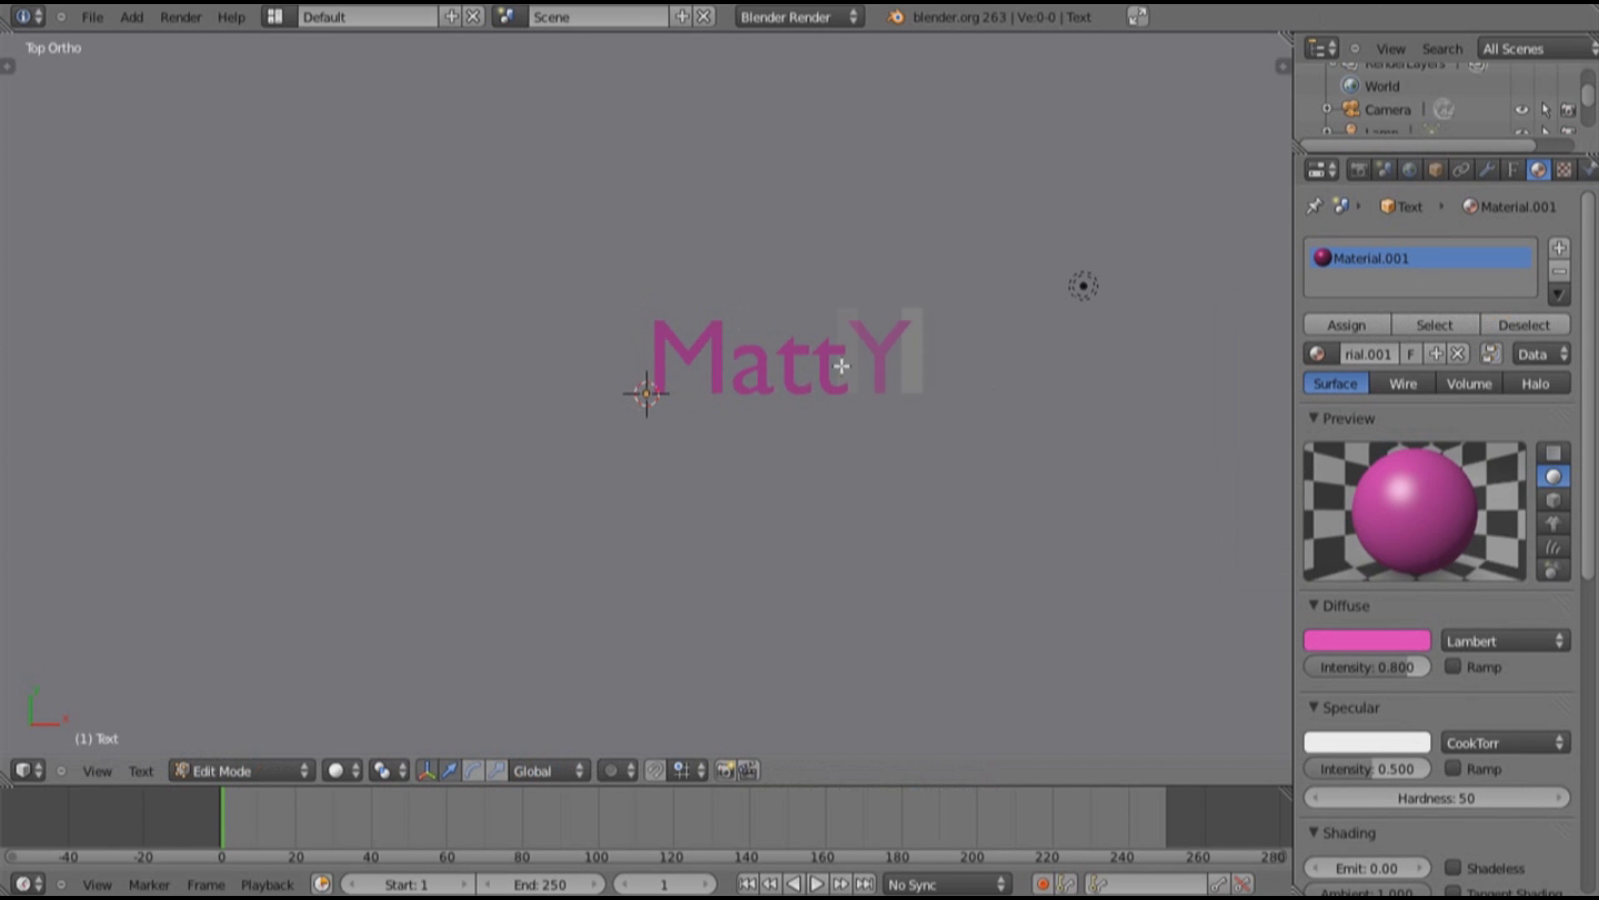
key("Tab")
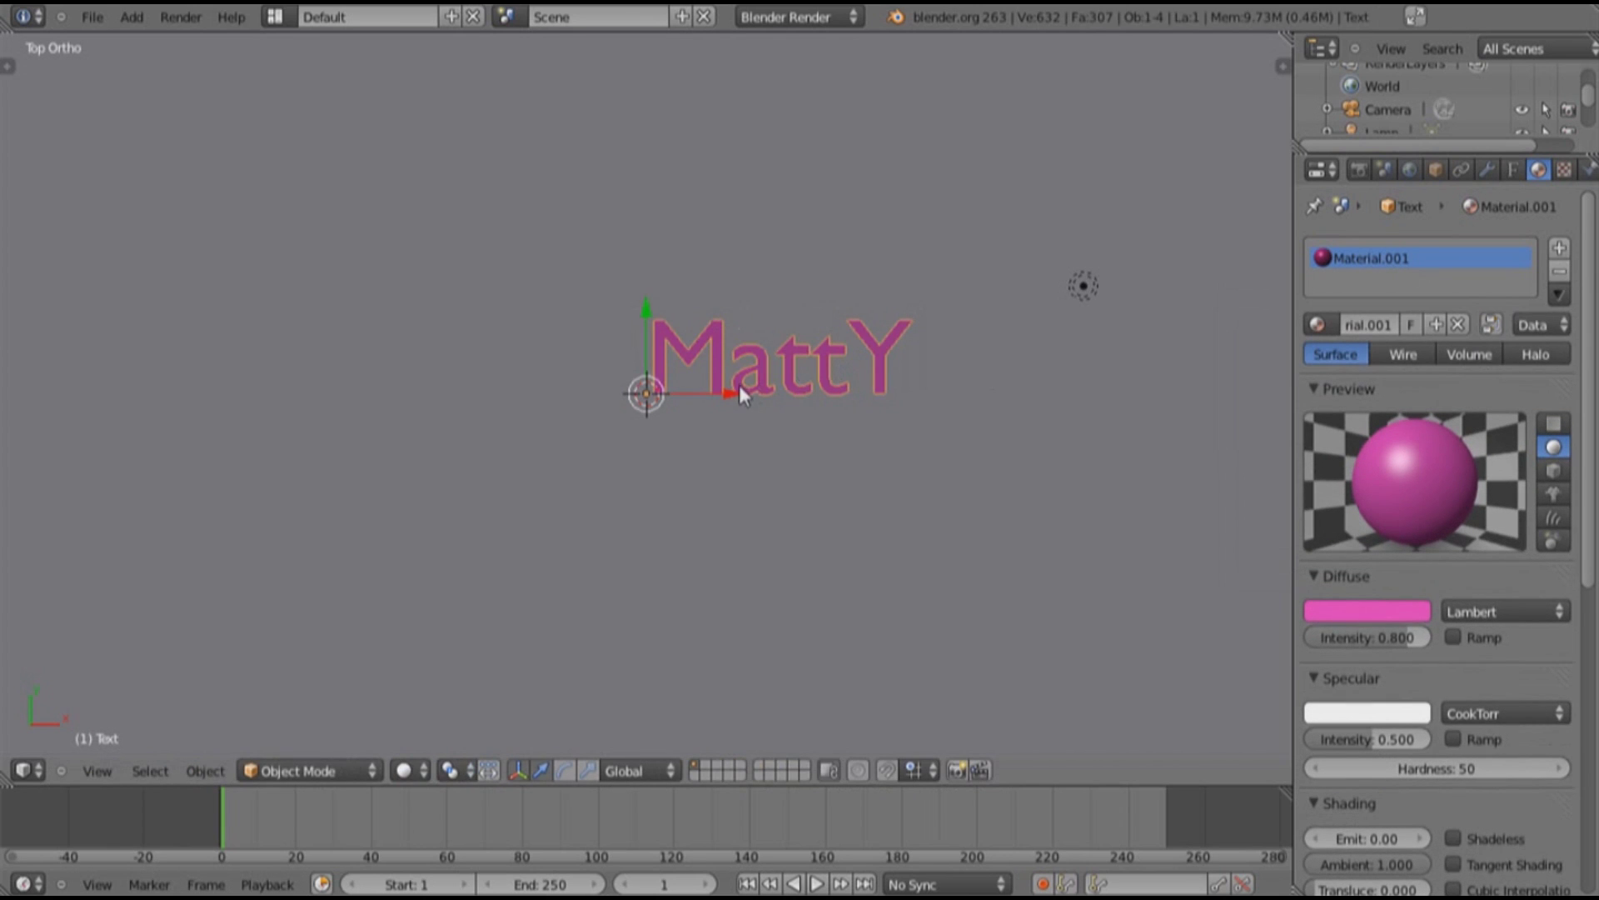
left_click_drag(742, 393, 608, 394)
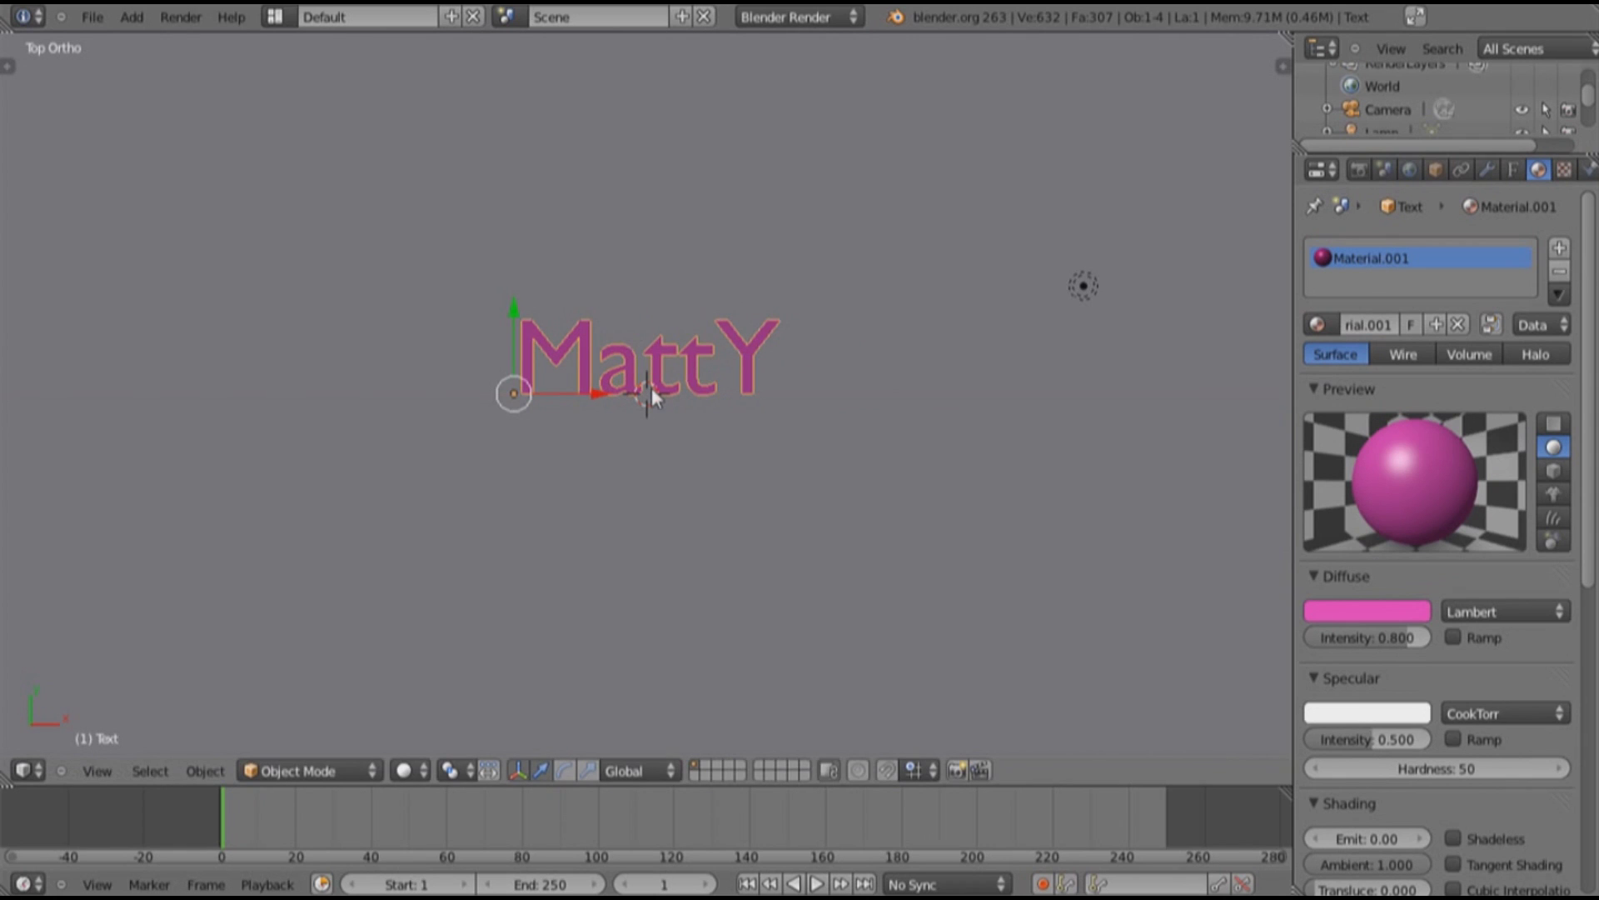
key("KP_1")
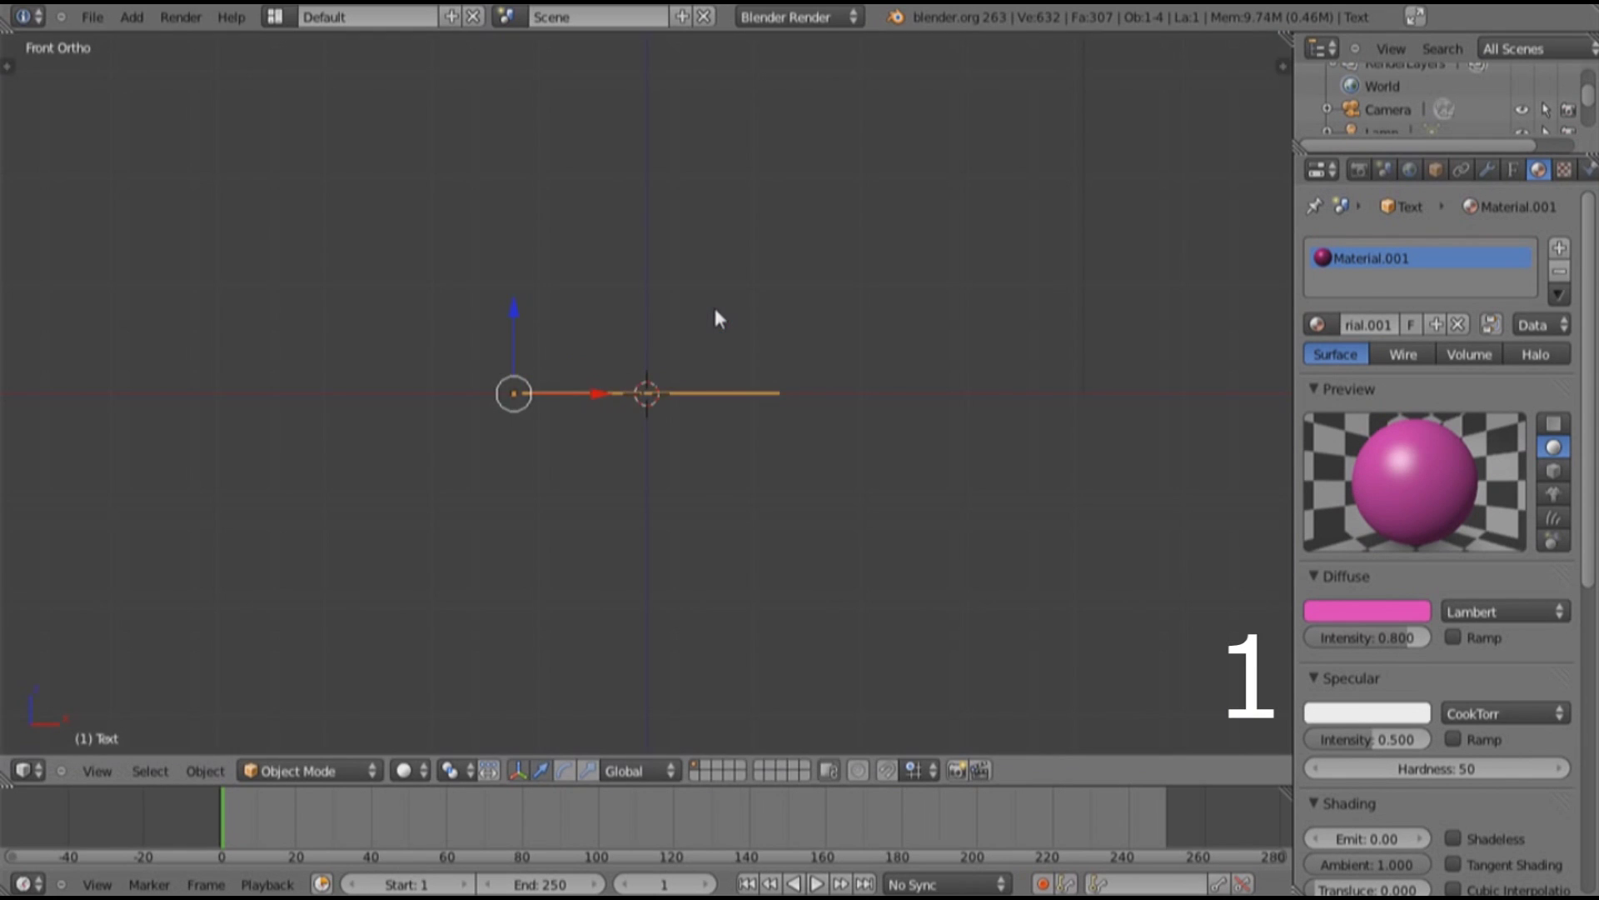
key("KP_3")
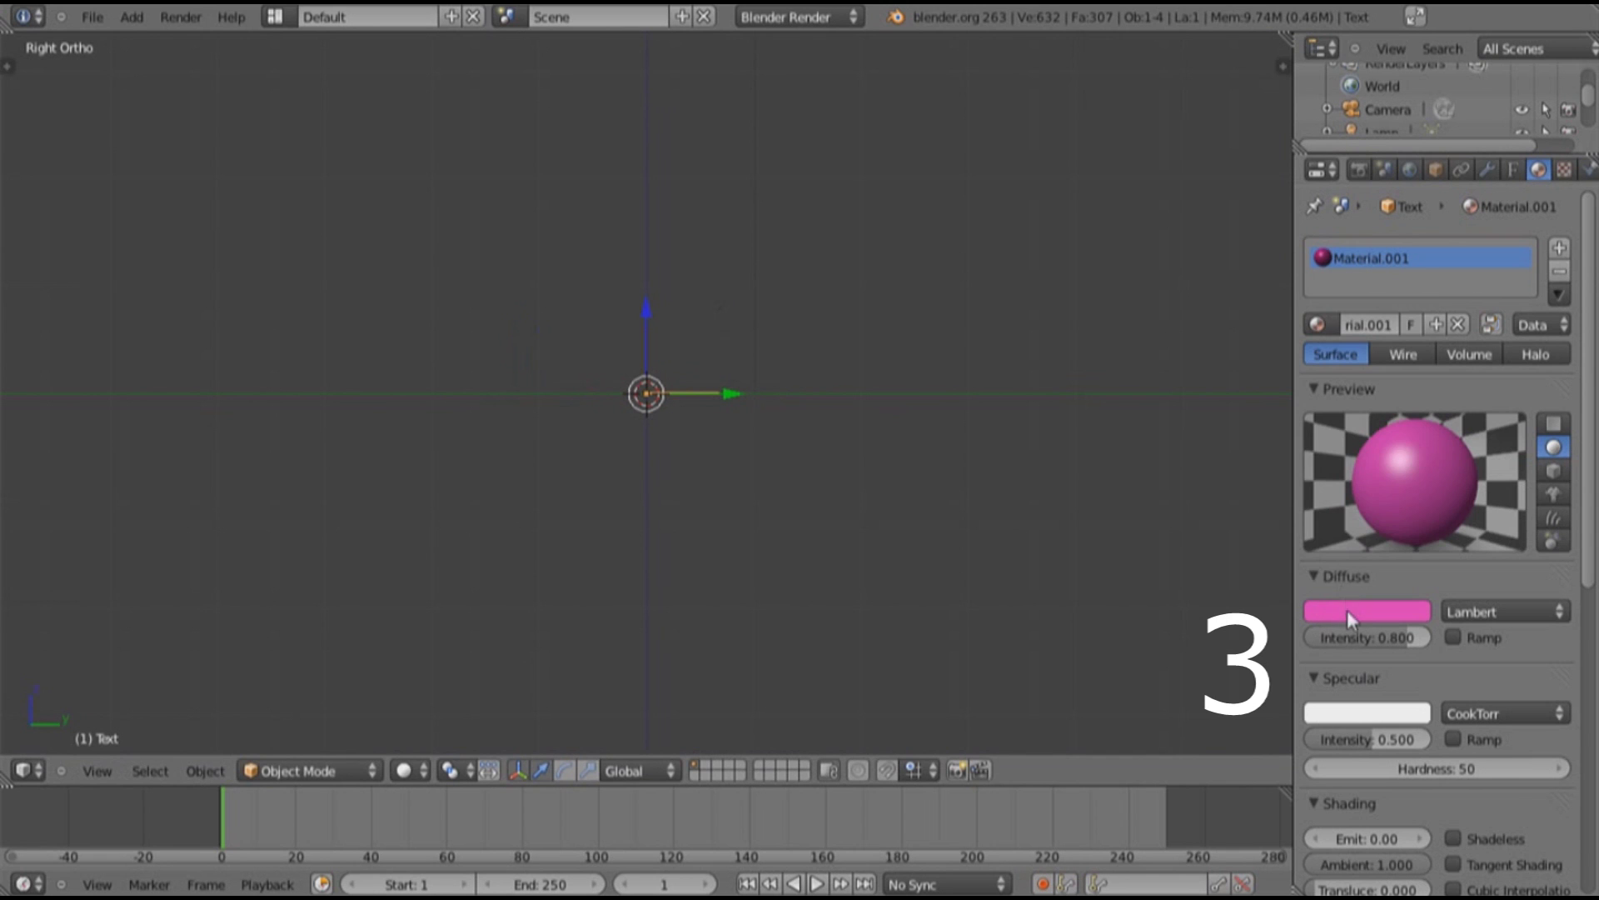
Change the material's diffuse colour from pink to blue
left_click(1349, 616)
left_click_drag(1328, 435, 1302, 340)
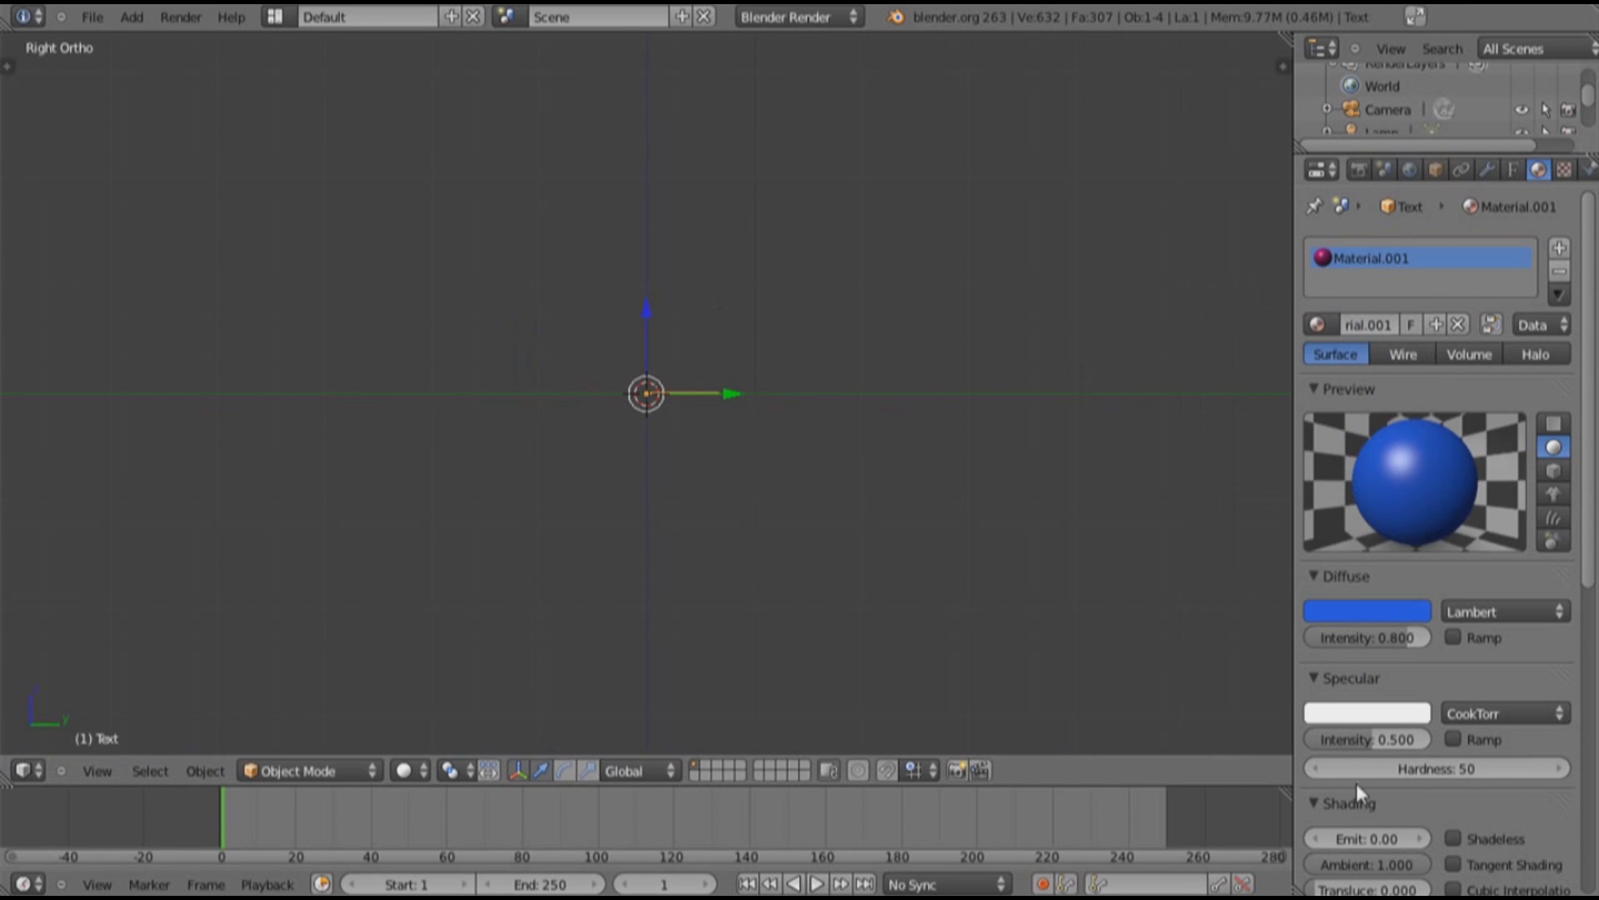
middle_click_drag(692, 506, 916, 483)
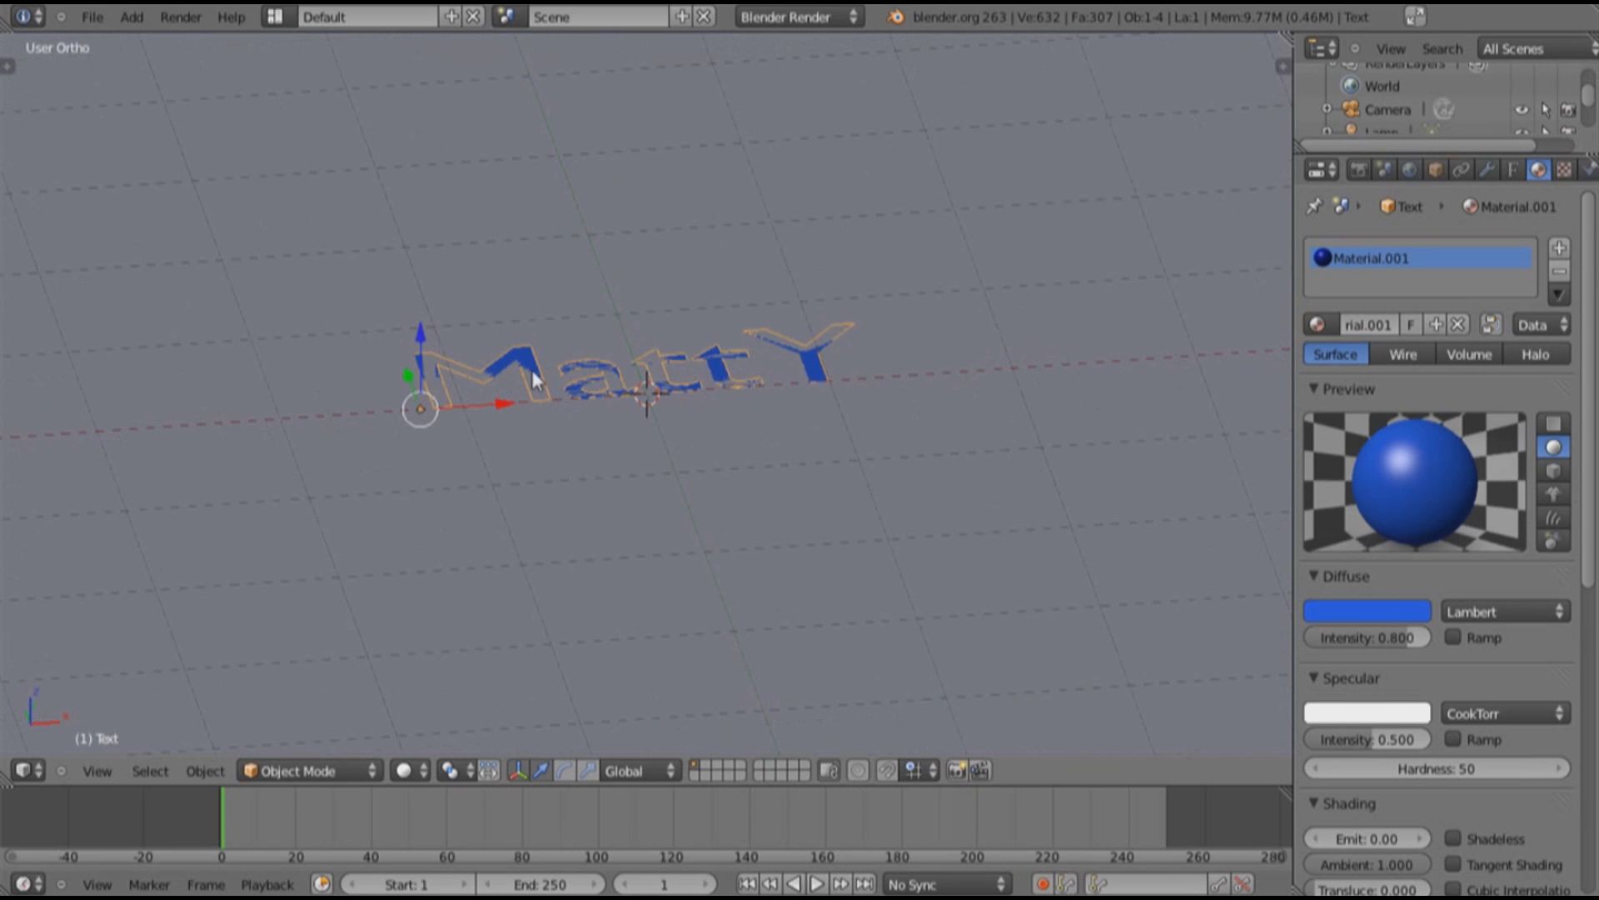
Rotate the MattY text 270° so it stands upright, viewed from the front
key("KP_3")
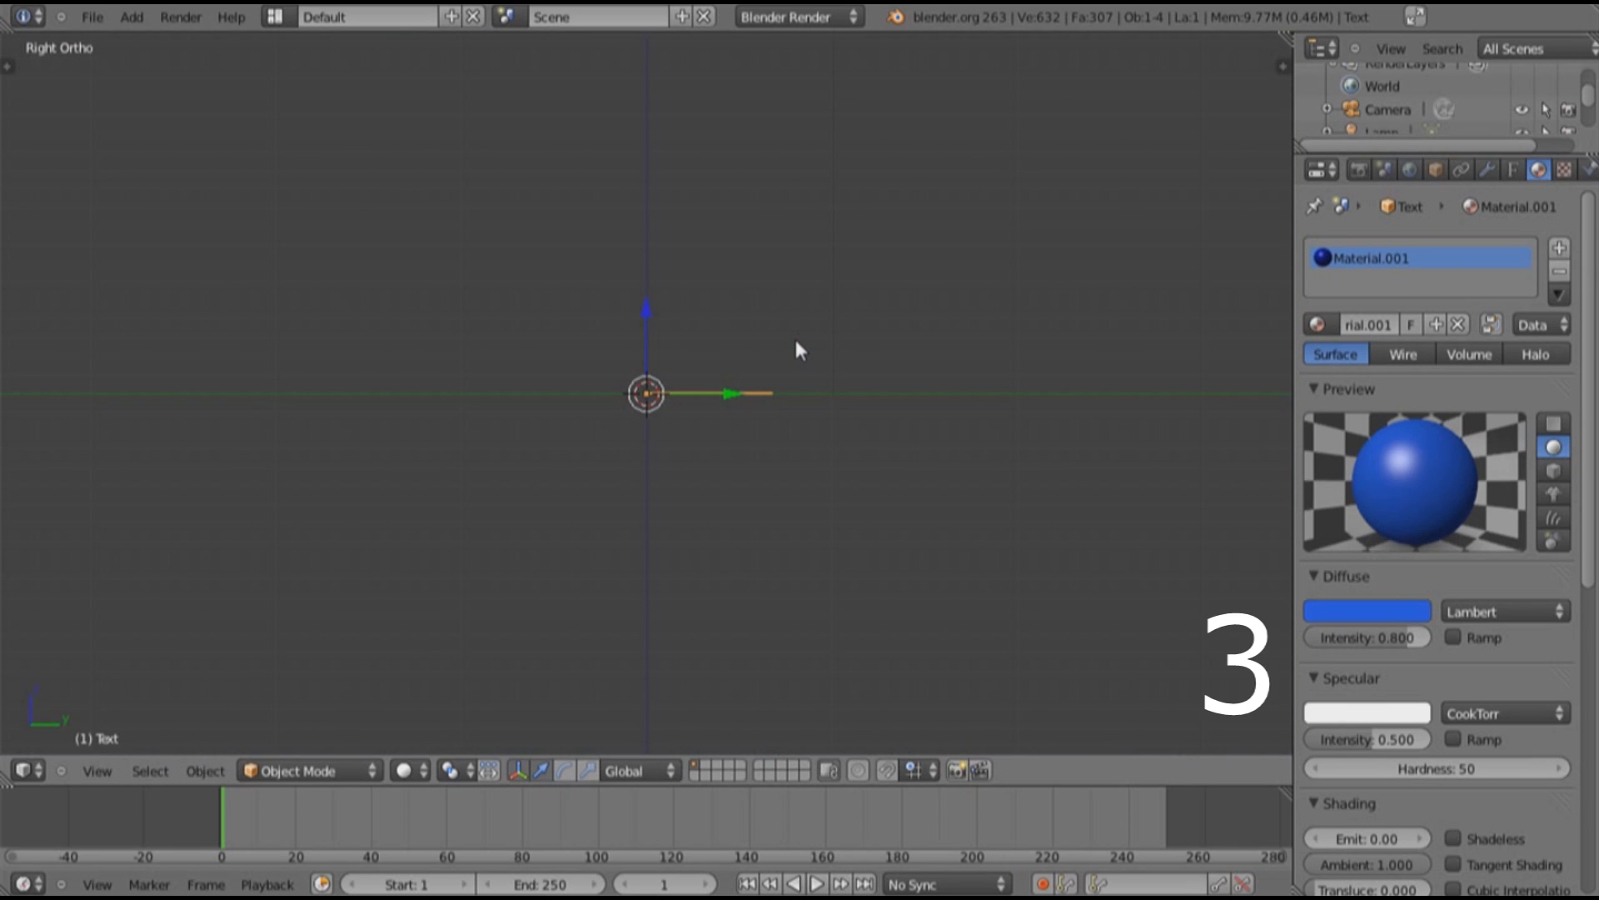
key("r")
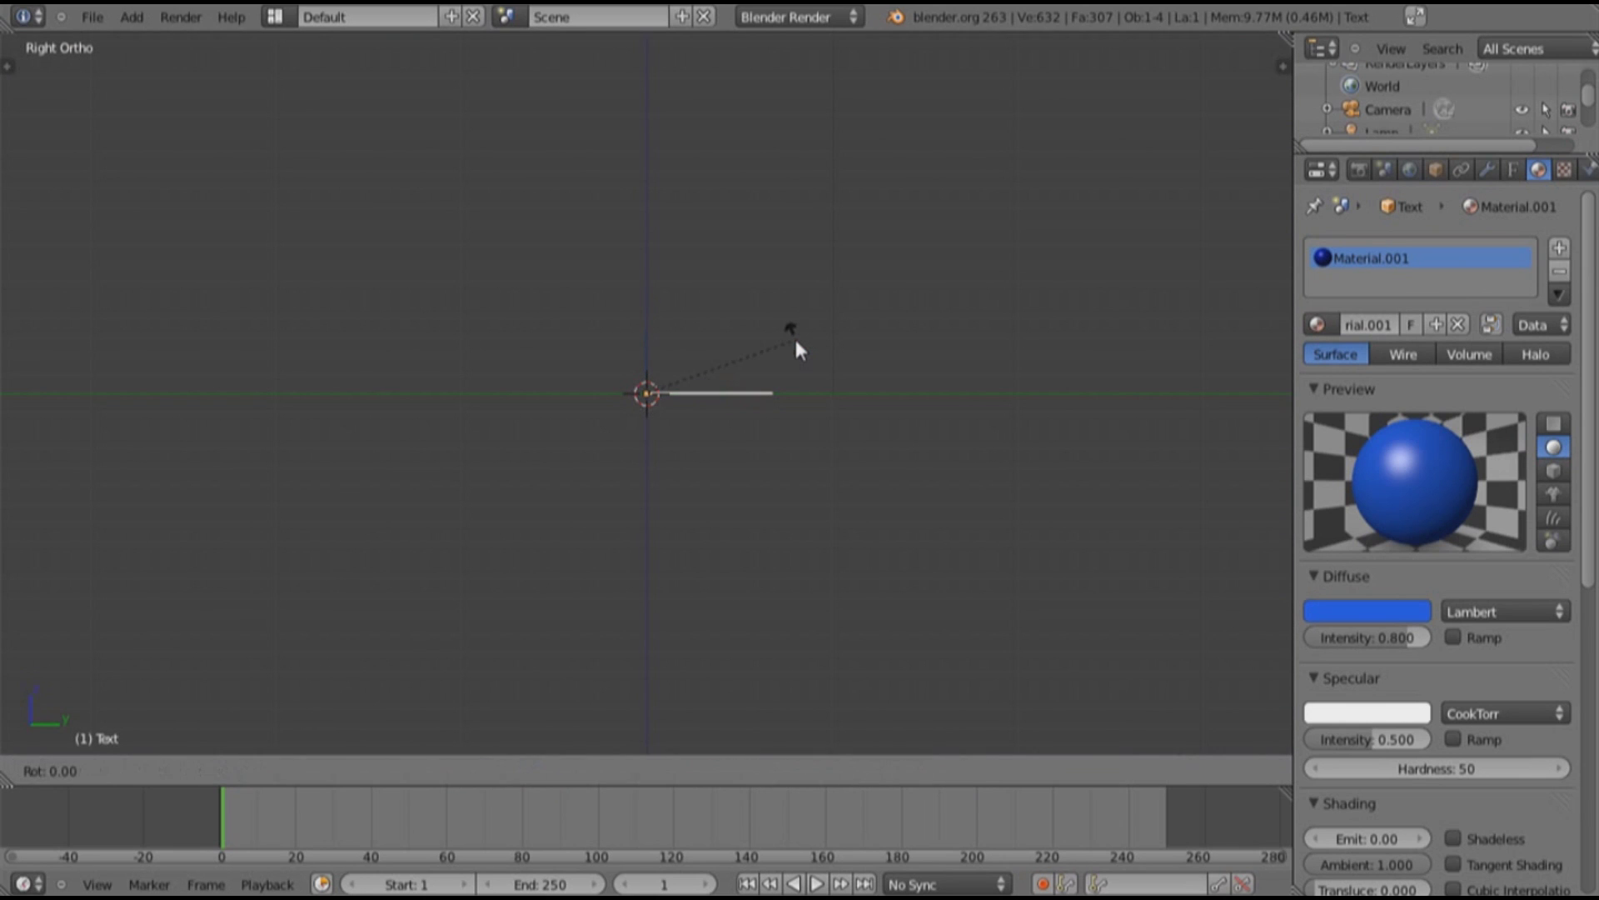
type("270")
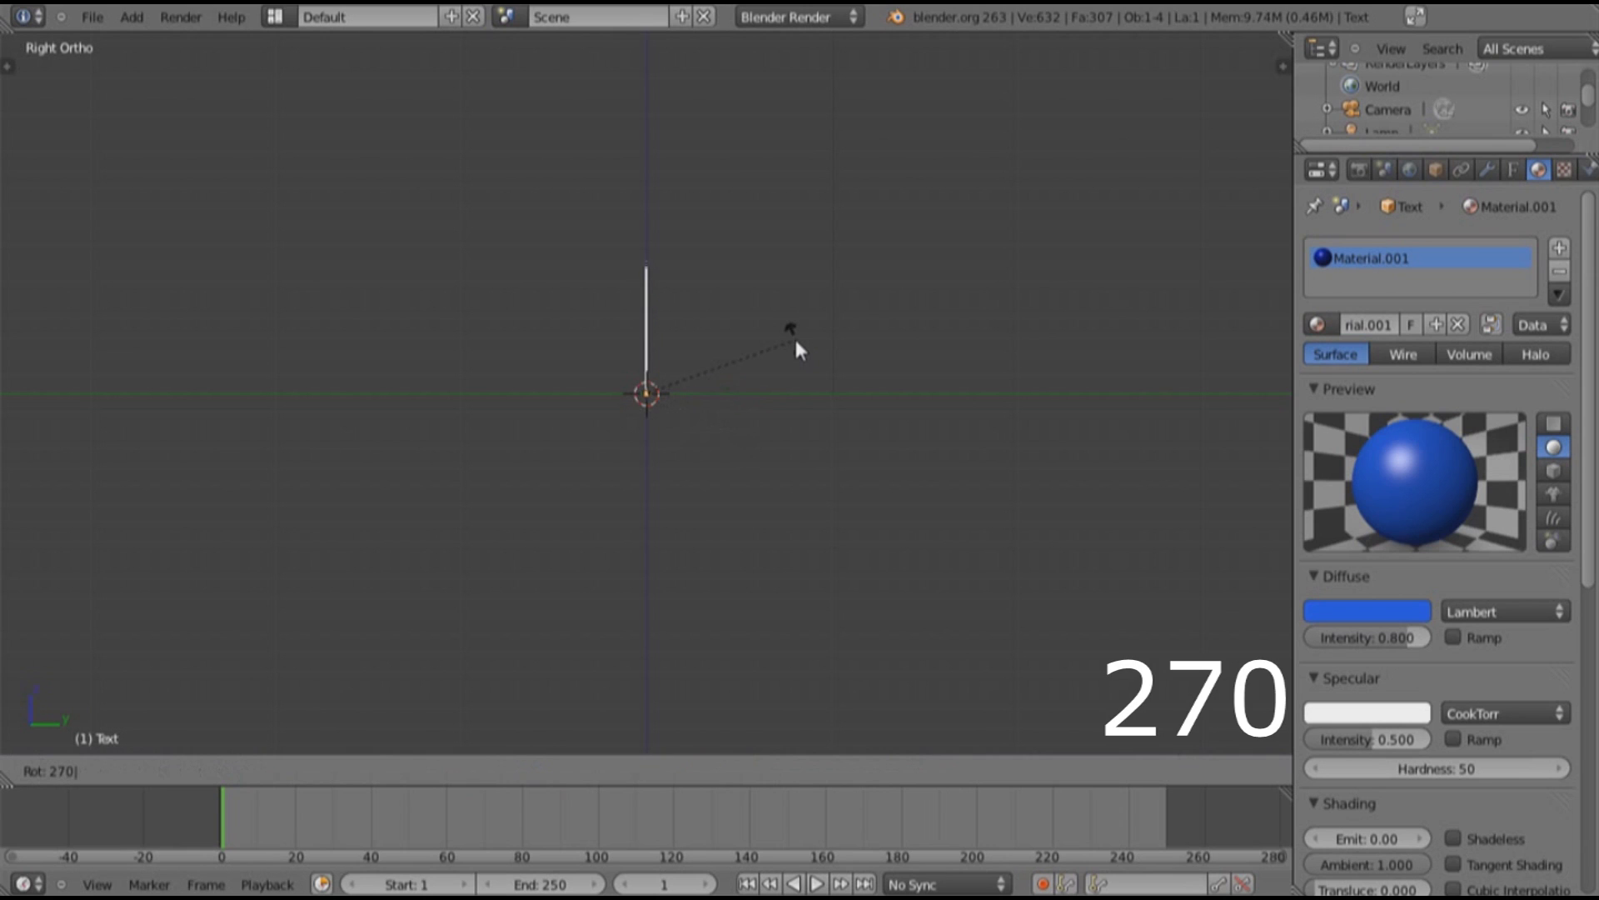
left_click(793, 336)
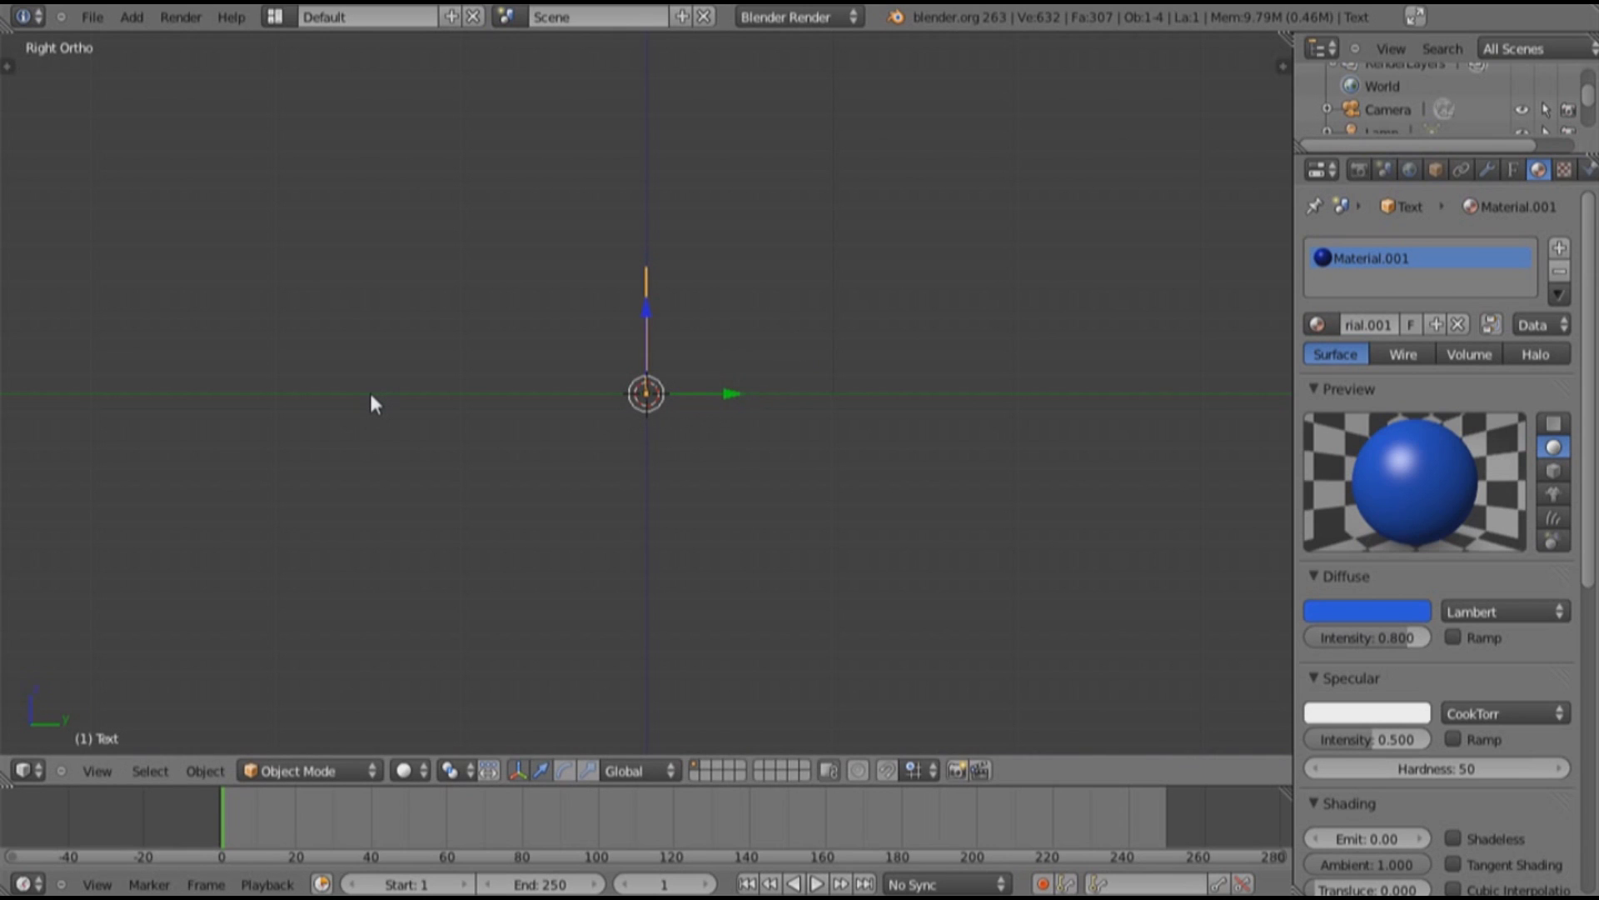
key("KP_1")
scroll(467, 373, "up", 6)
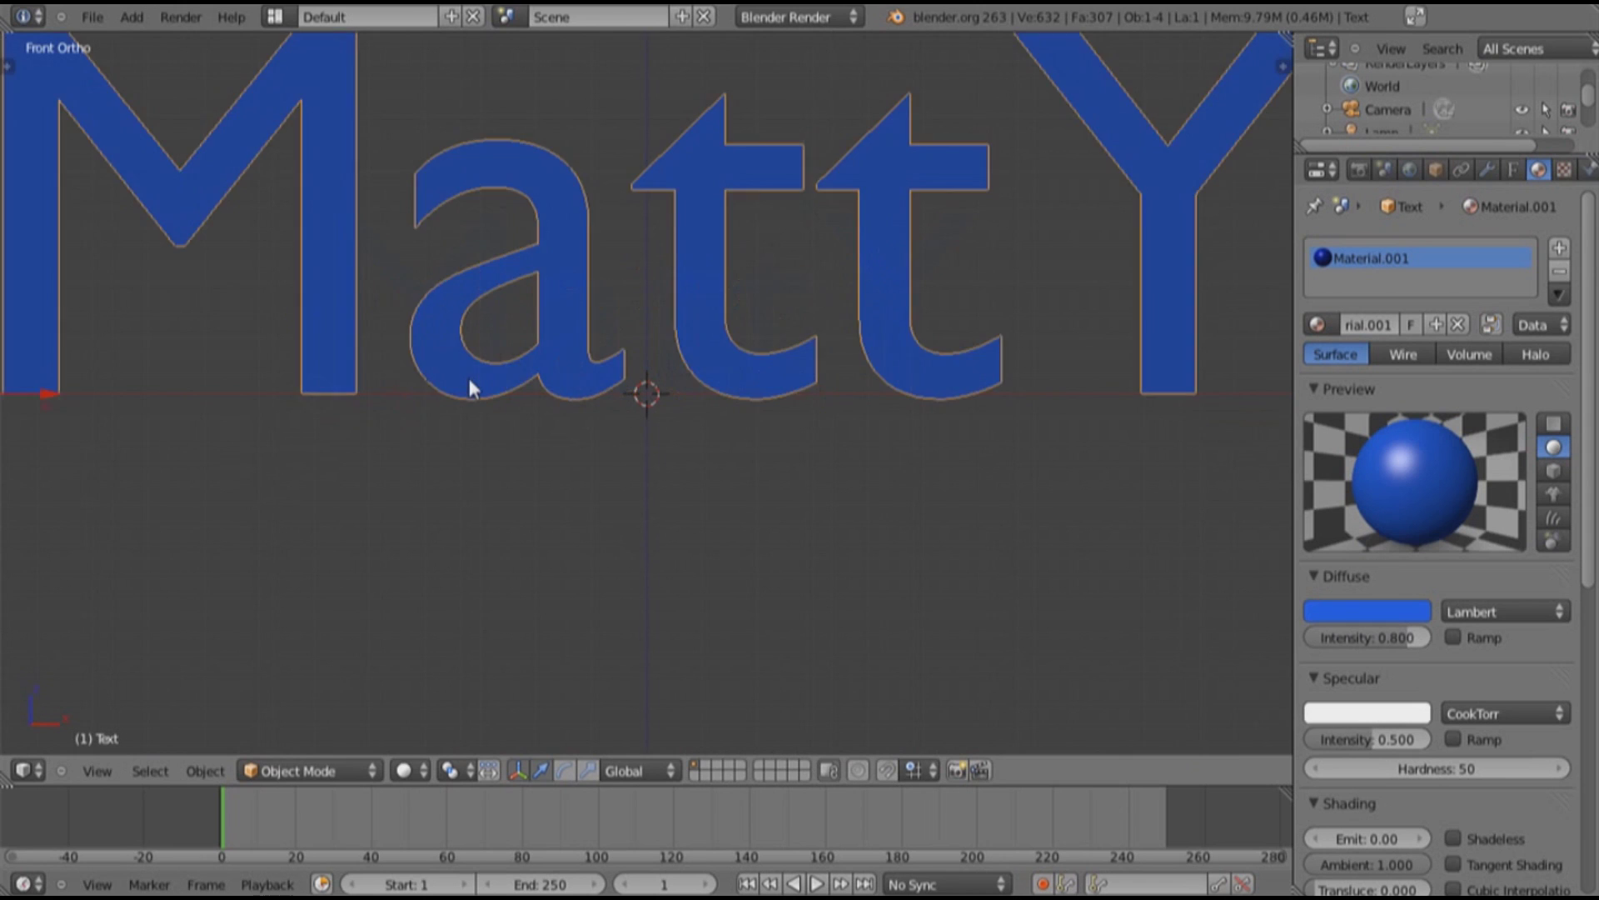
scroll(467, 373, "down", 5)
scroll(467, 373, "up", 3, "shift")
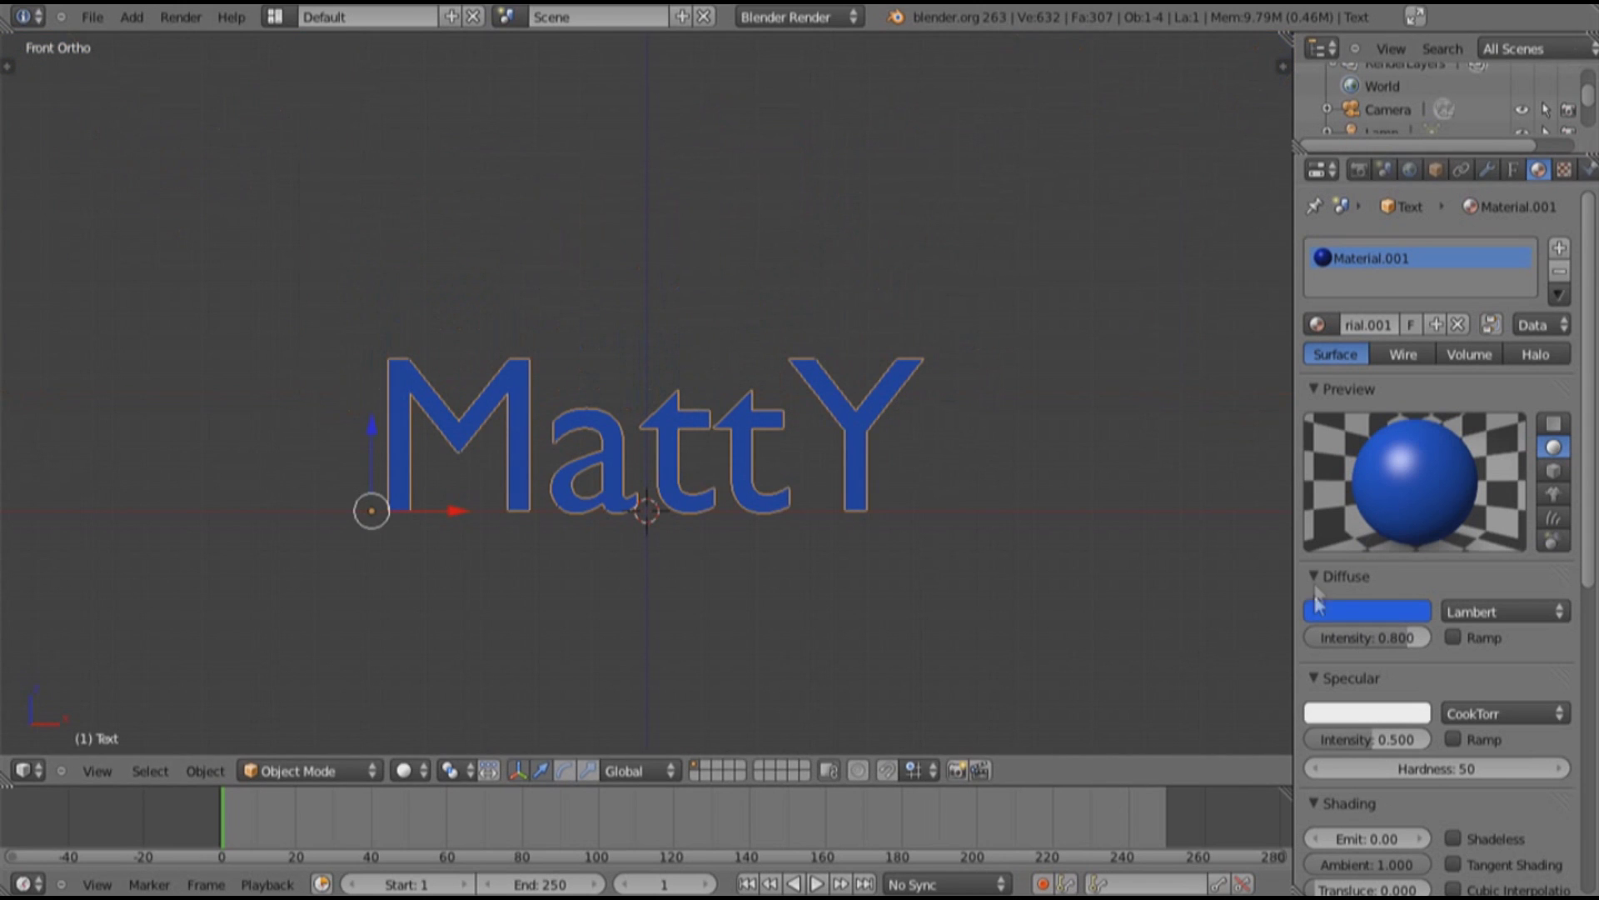
scroll(1371, 760, "down", 3)
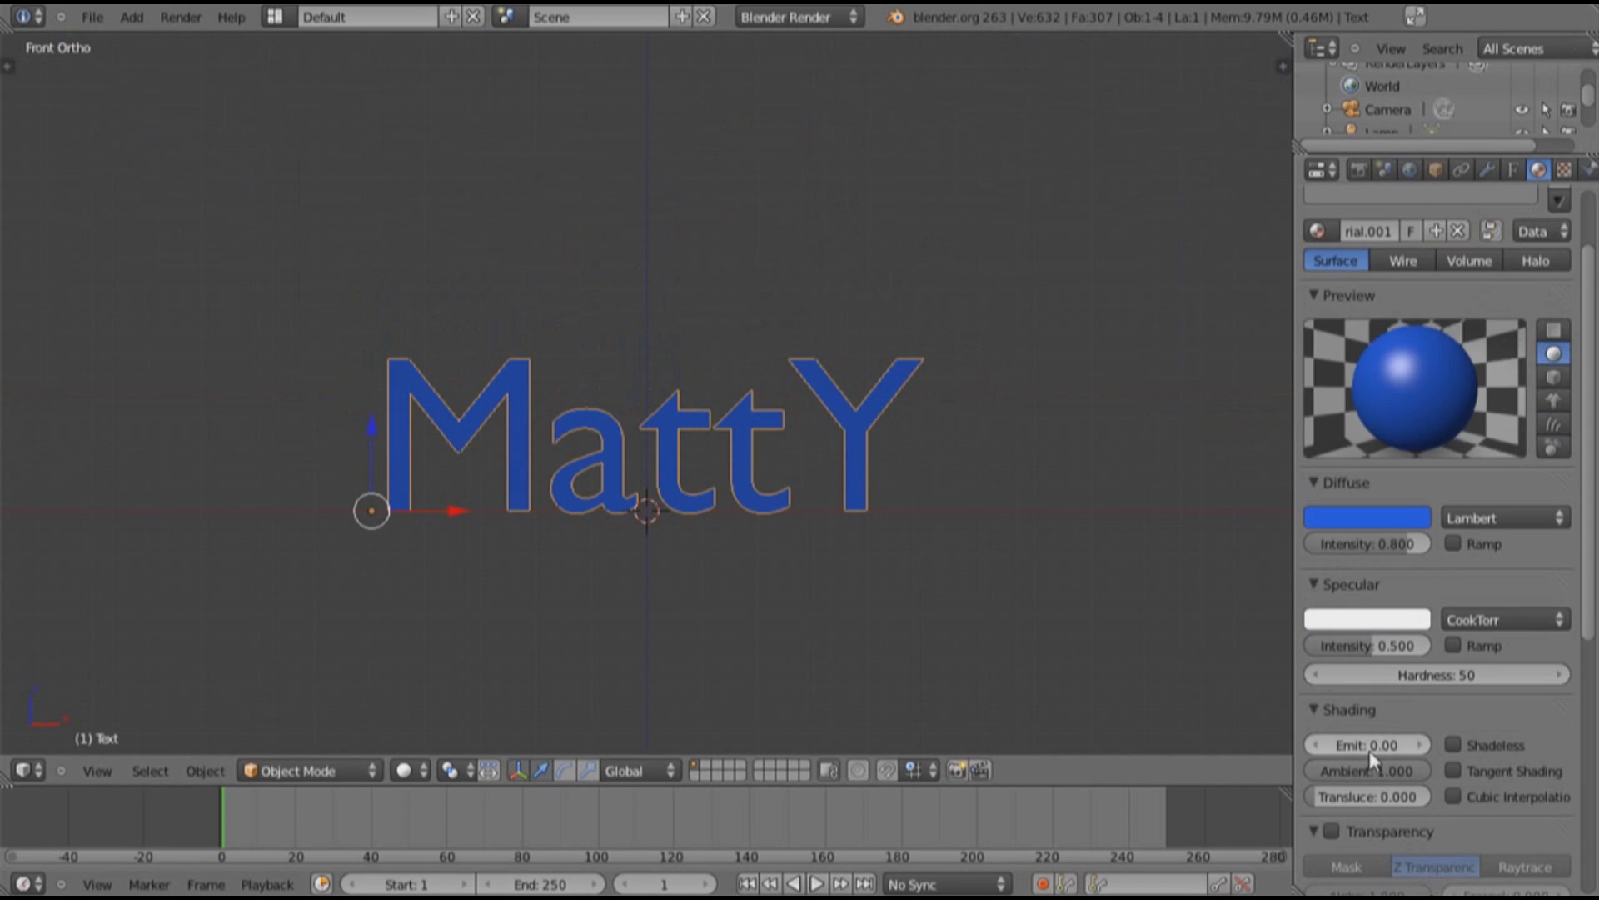
Set the material's Emit to 1.00 and specular intensity to 0
left_click(1370, 745)
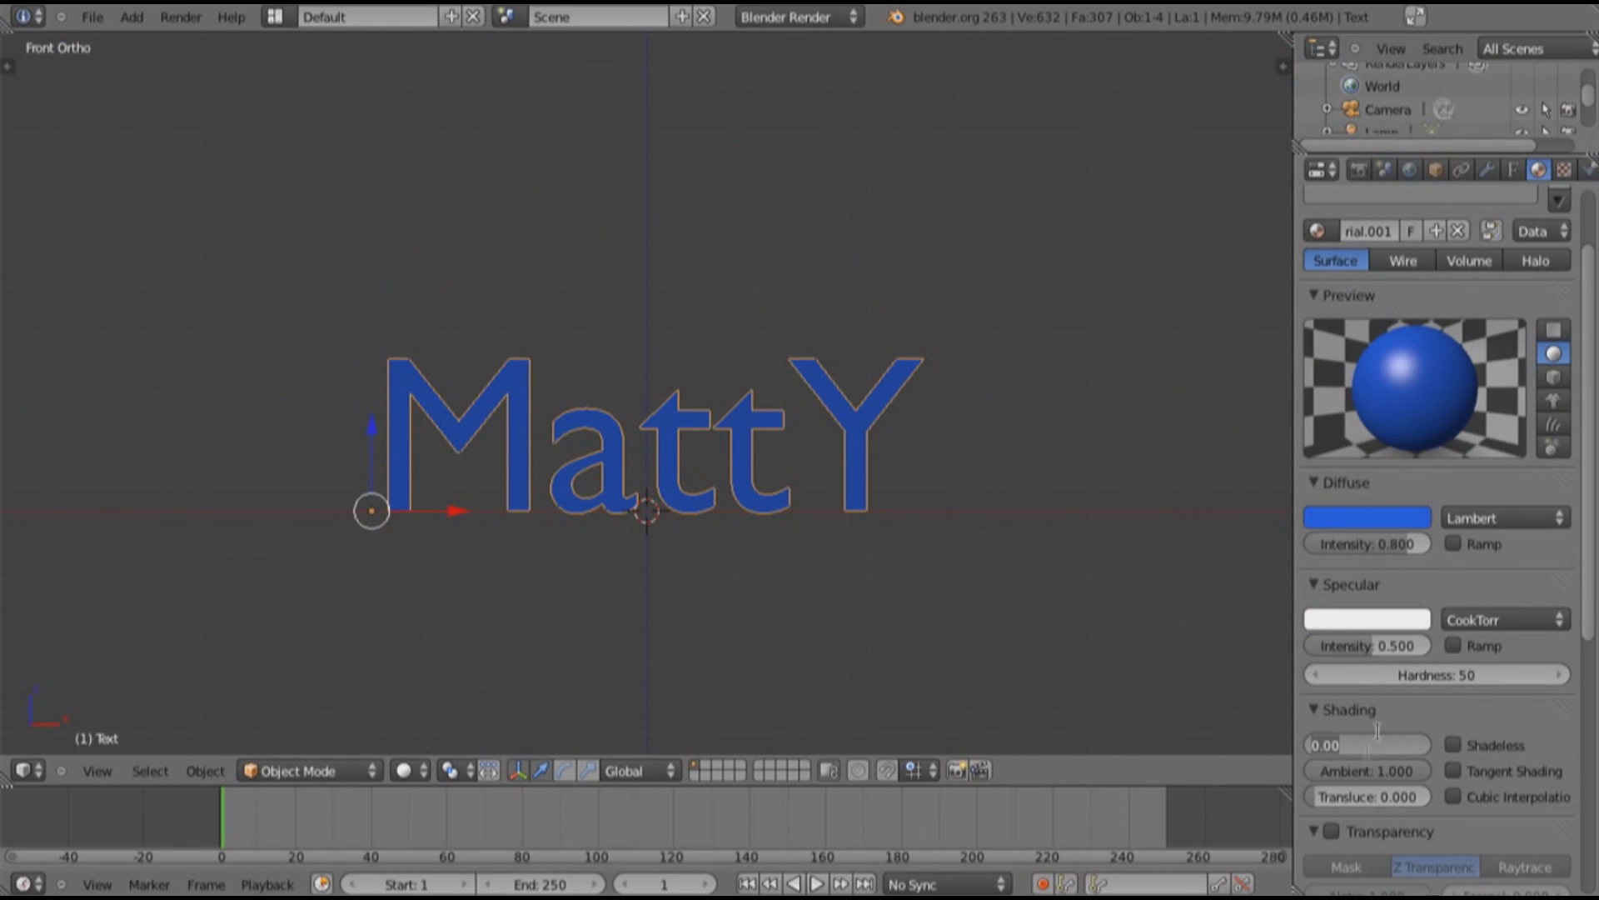
key("Return")
left_click(1351, 745)
type("1")
key("Return")
left_click(1411, 645)
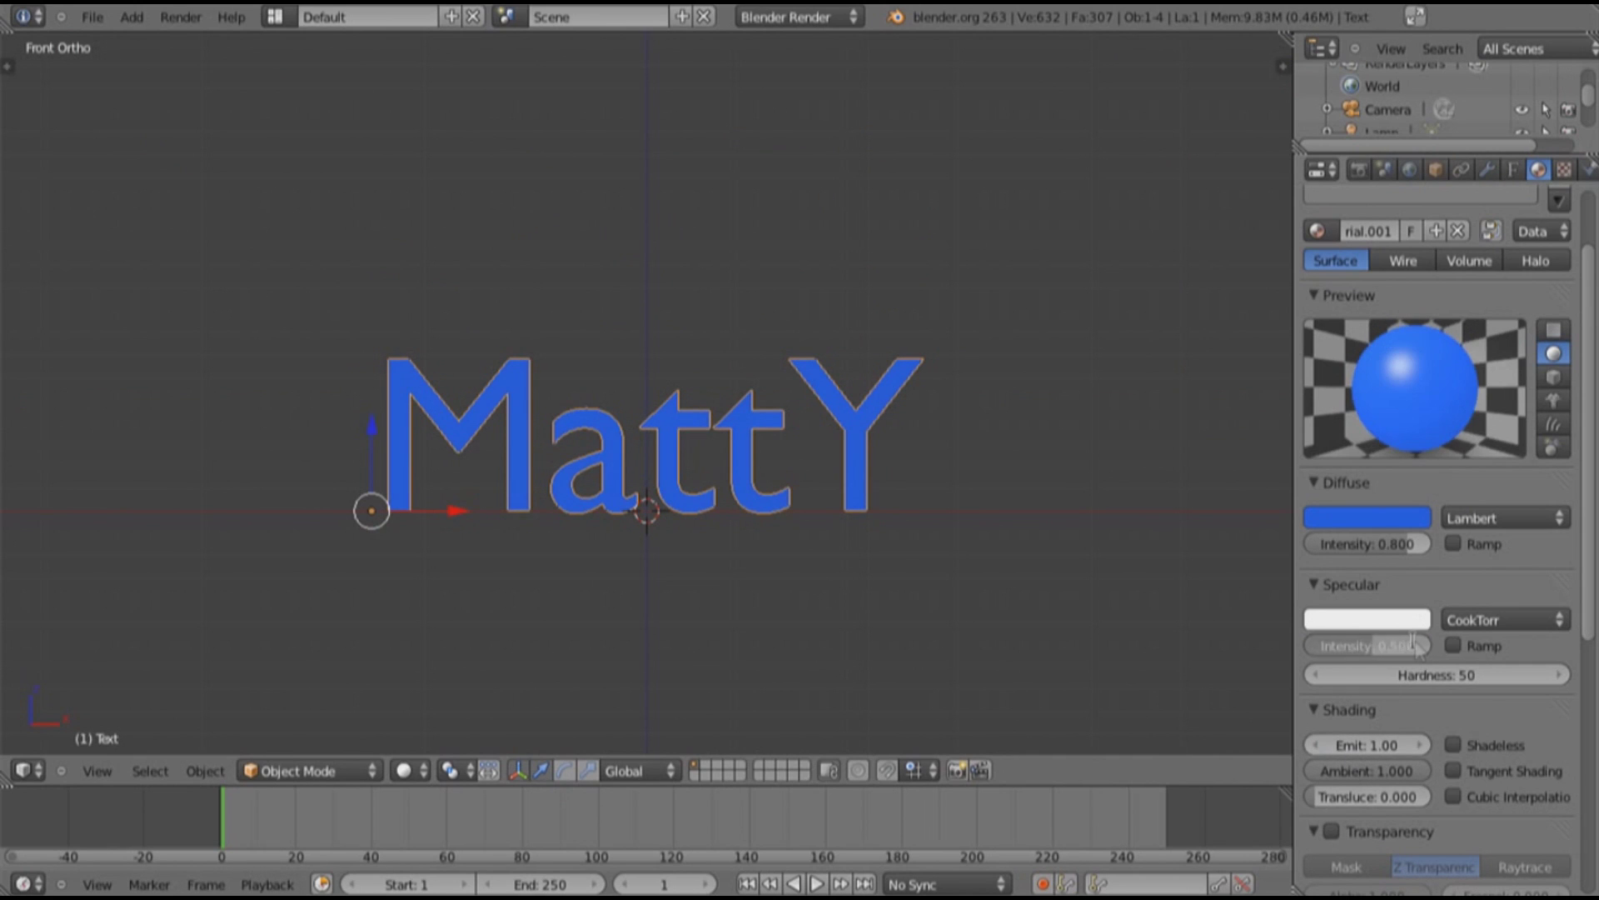
type("0")
key("Return")
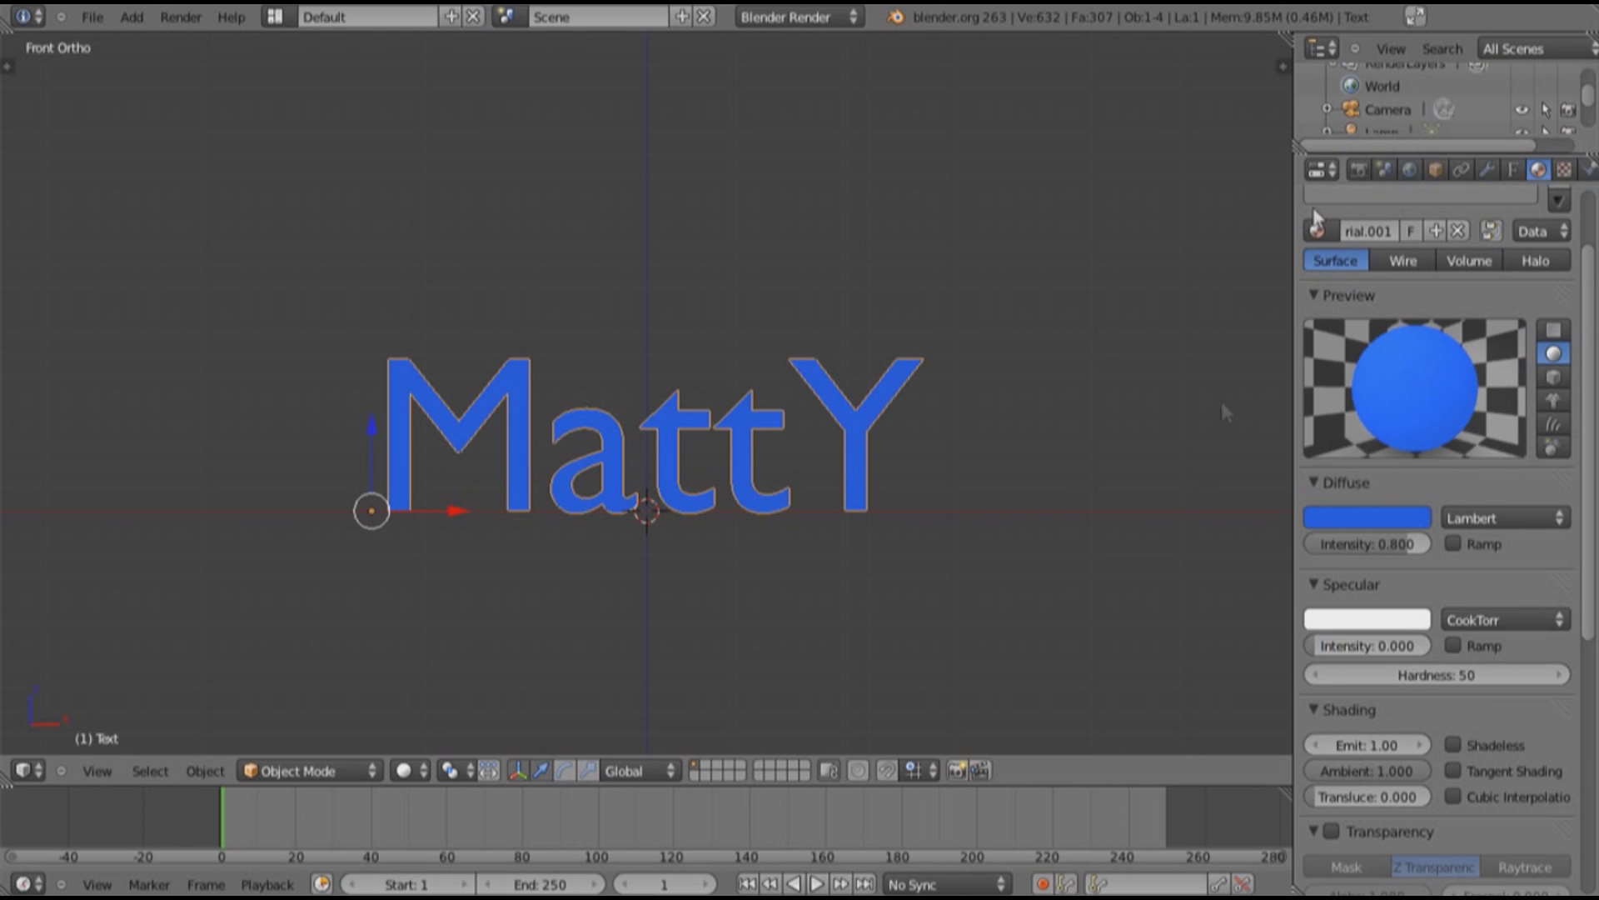
Collapse the Transparency and Options panels and show the text's font settings
scroll(1410, 613, "down", 3)
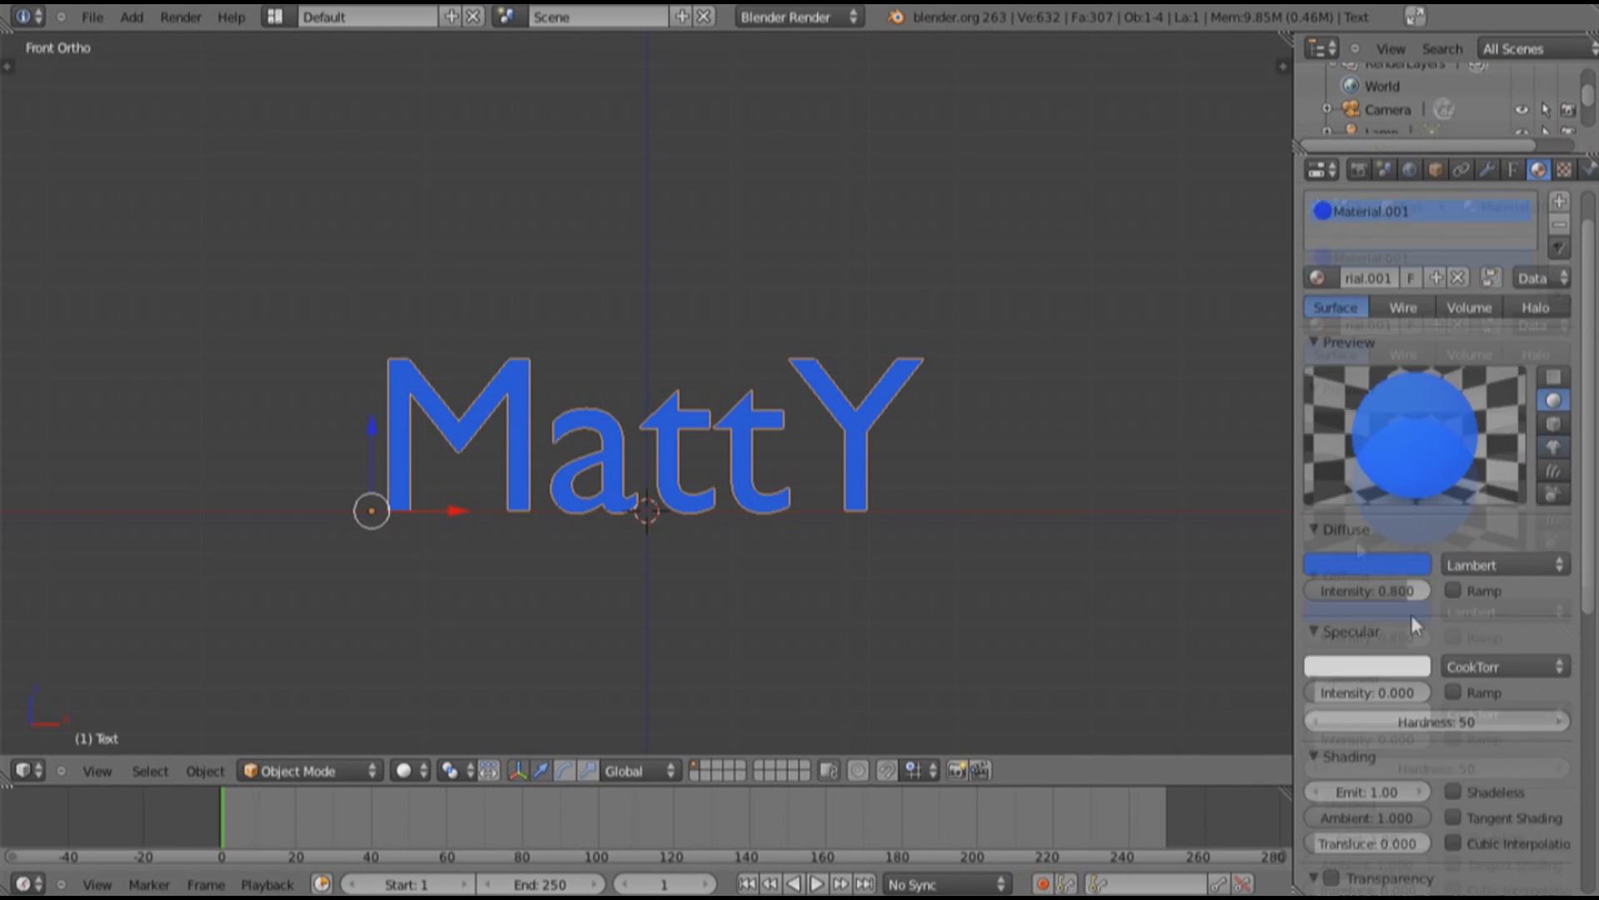
left_click(1309, 736)
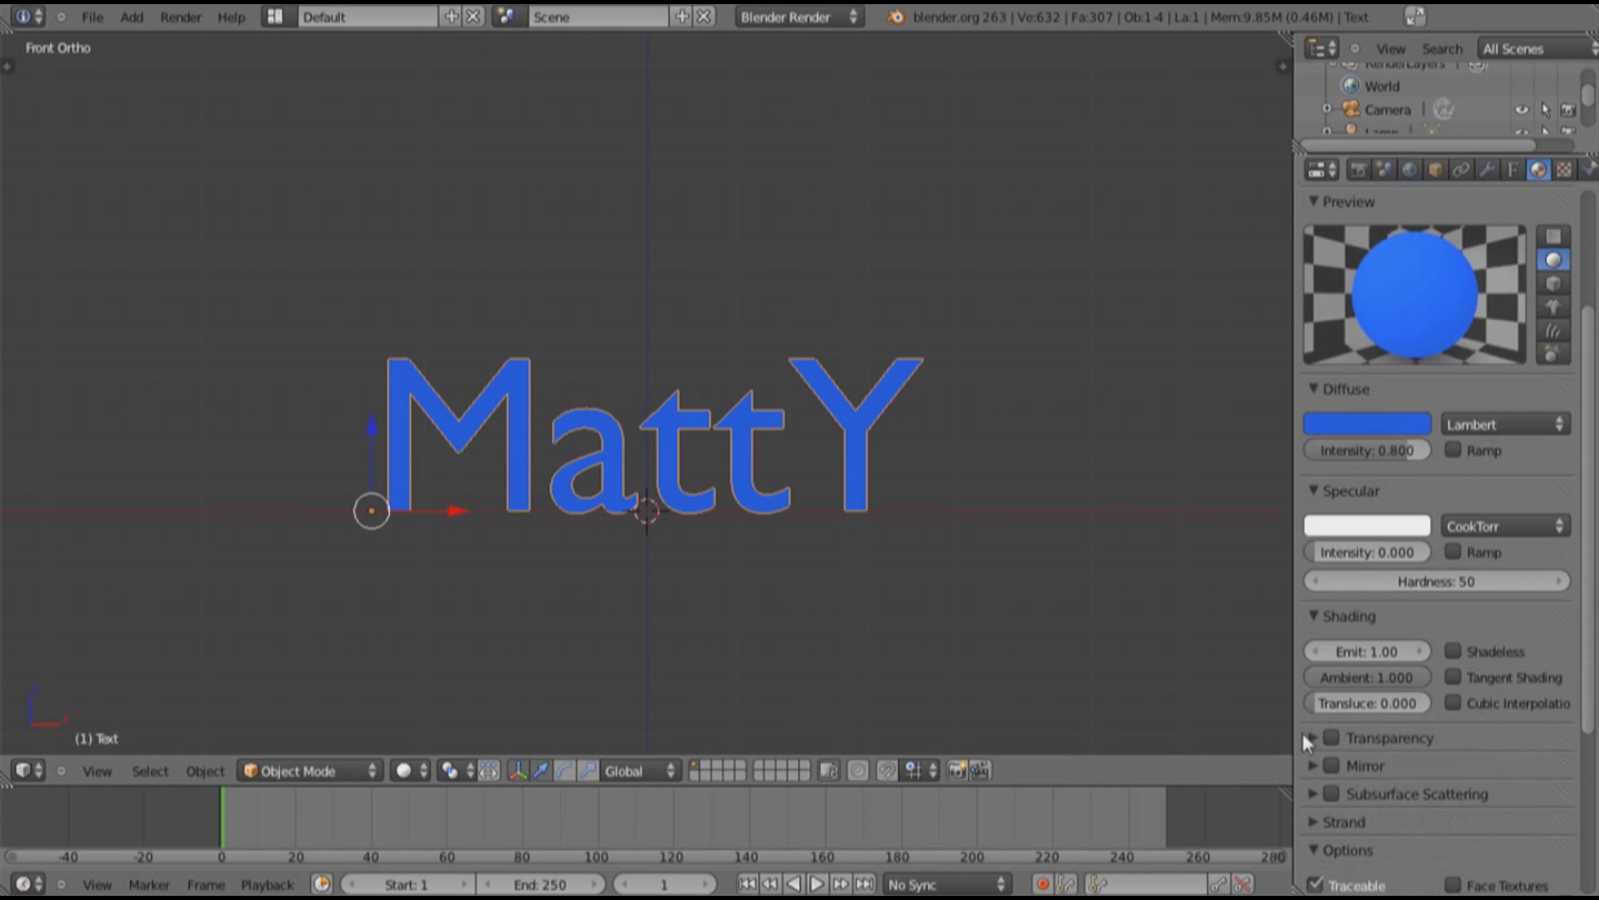
left_click(1313, 850)
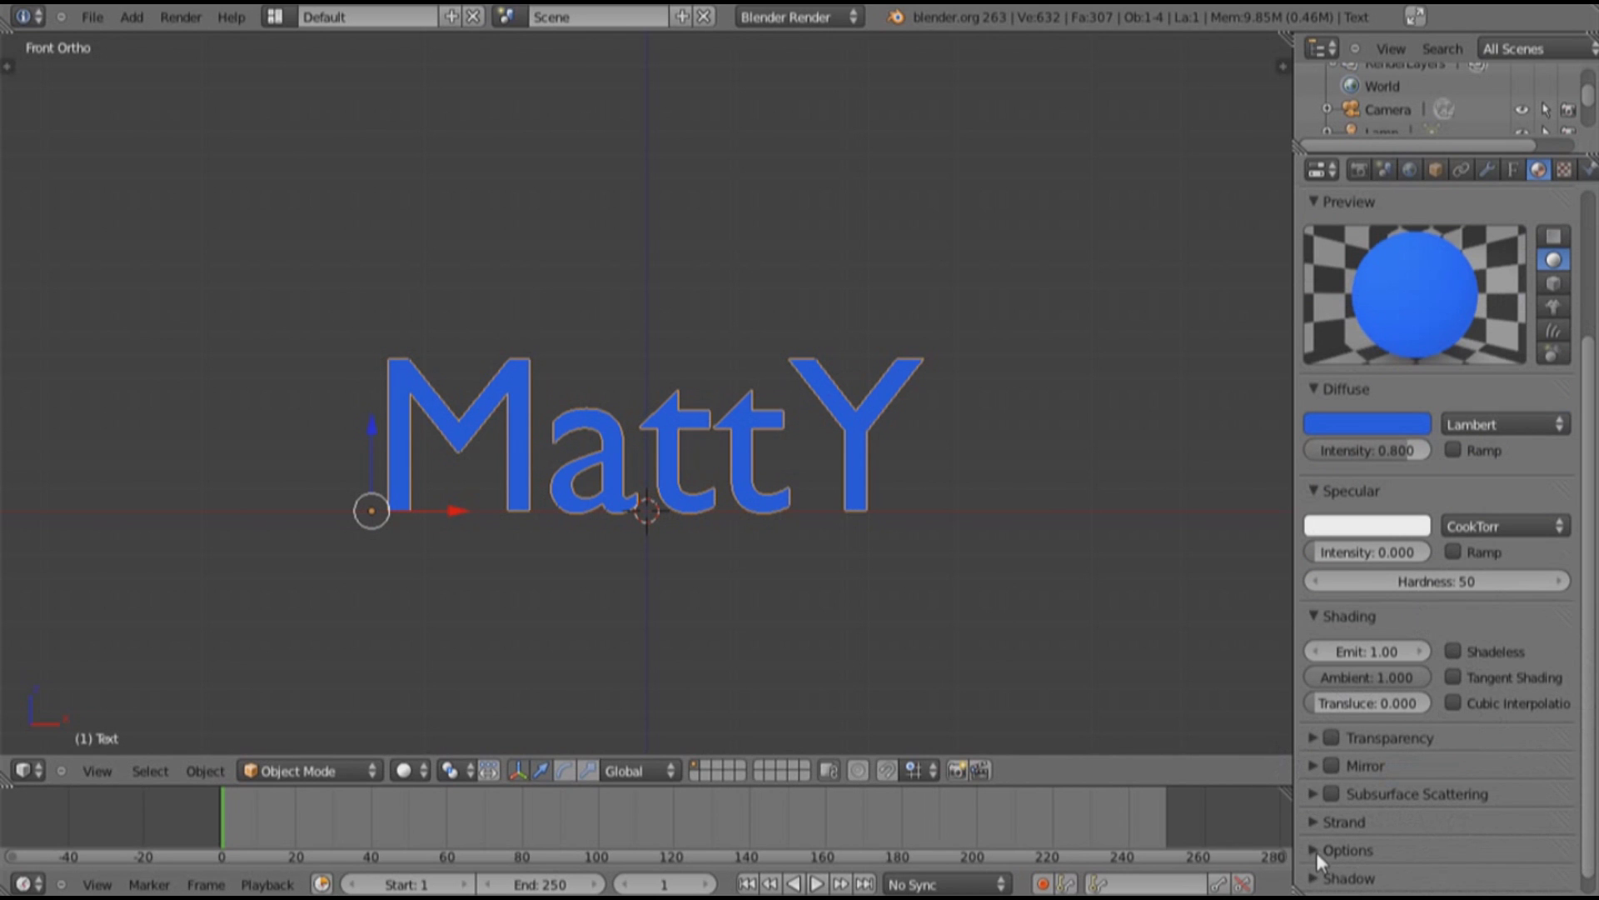
scroll(1246, 600, "up", 3)
scroll(1117, 457, "down", 4)
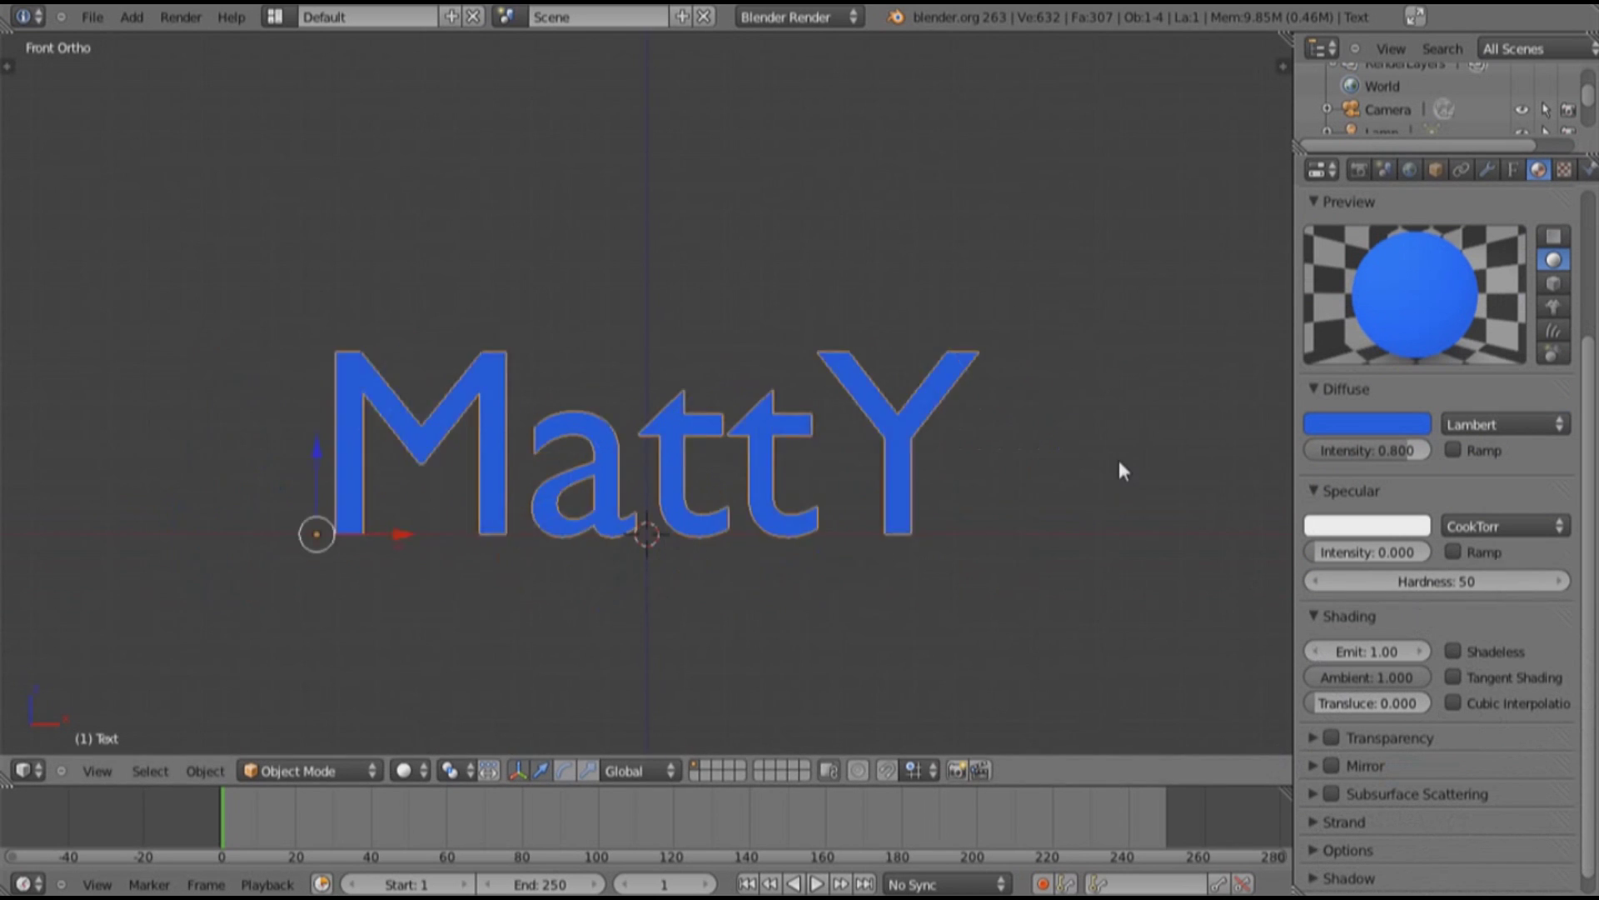
left_click(1514, 170)
Look at the MattY text from an angle and edge-on from the side
key("alt+Tab")
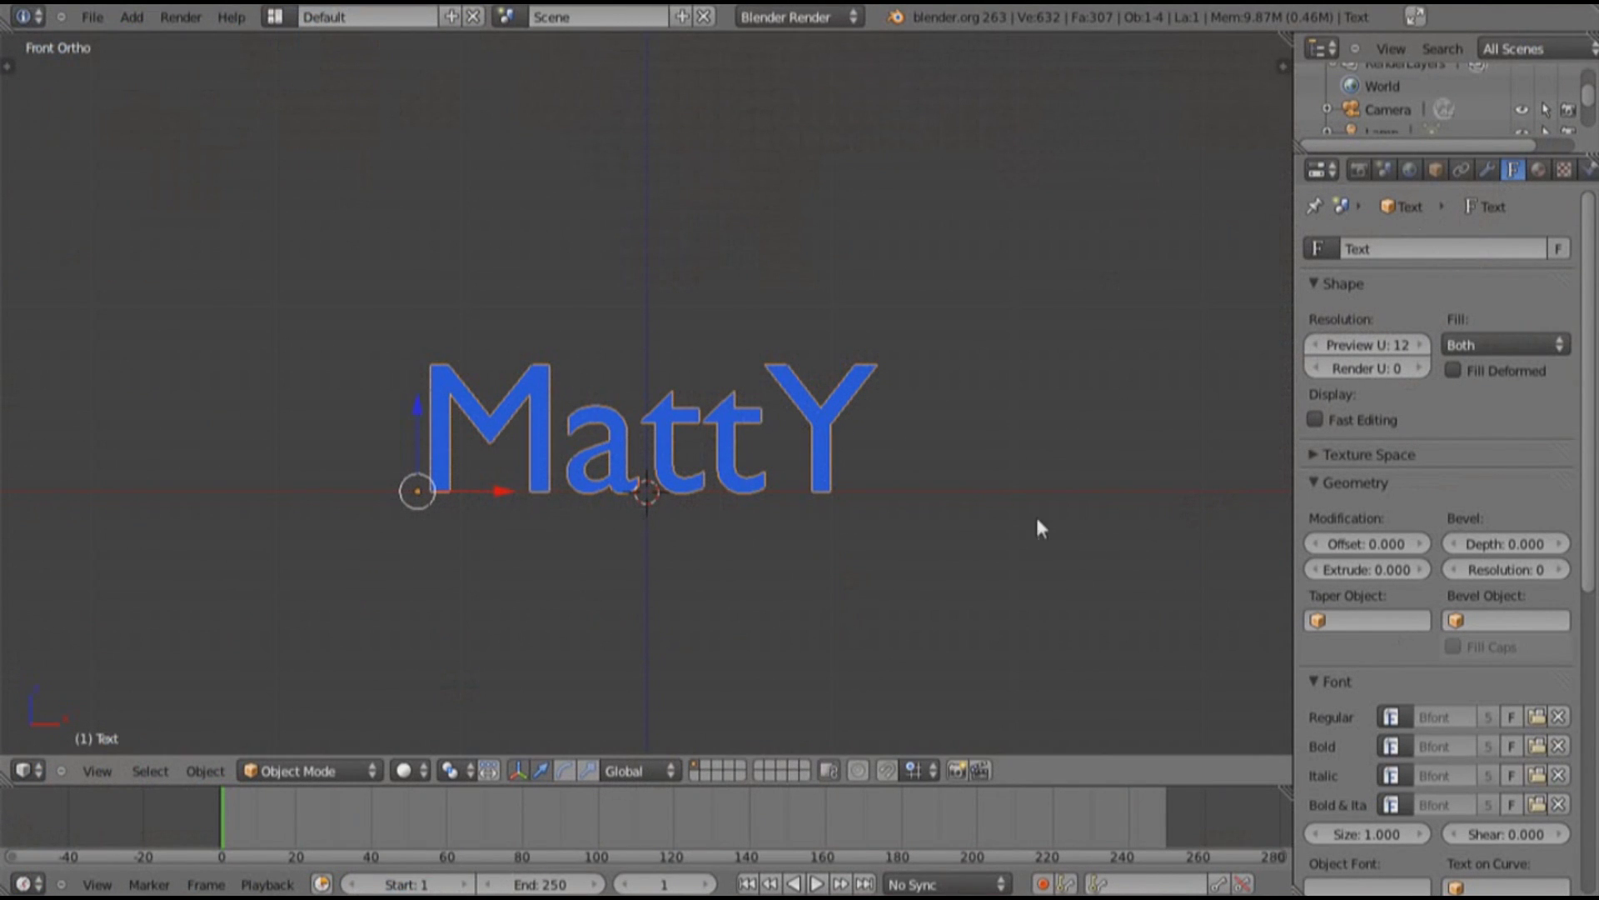
scroll(1036, 513, "up", 3)
middle_click_drag(1023, 473, 777, 499)
scroll(482, 489, "down", 3)
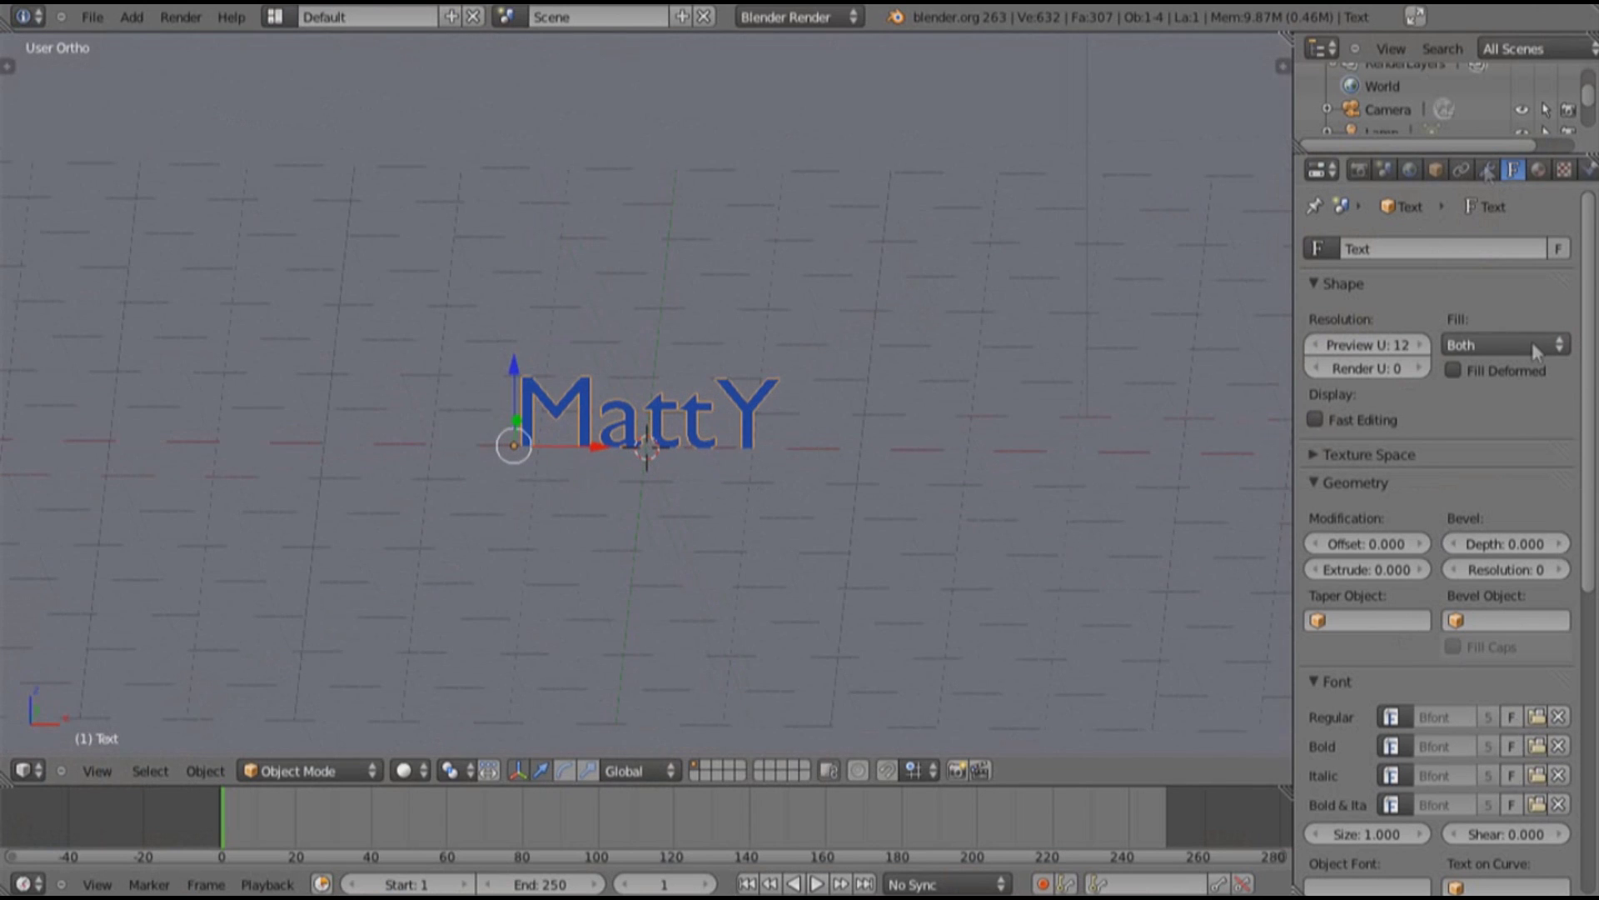
scroll(773, 409, "up", 2)
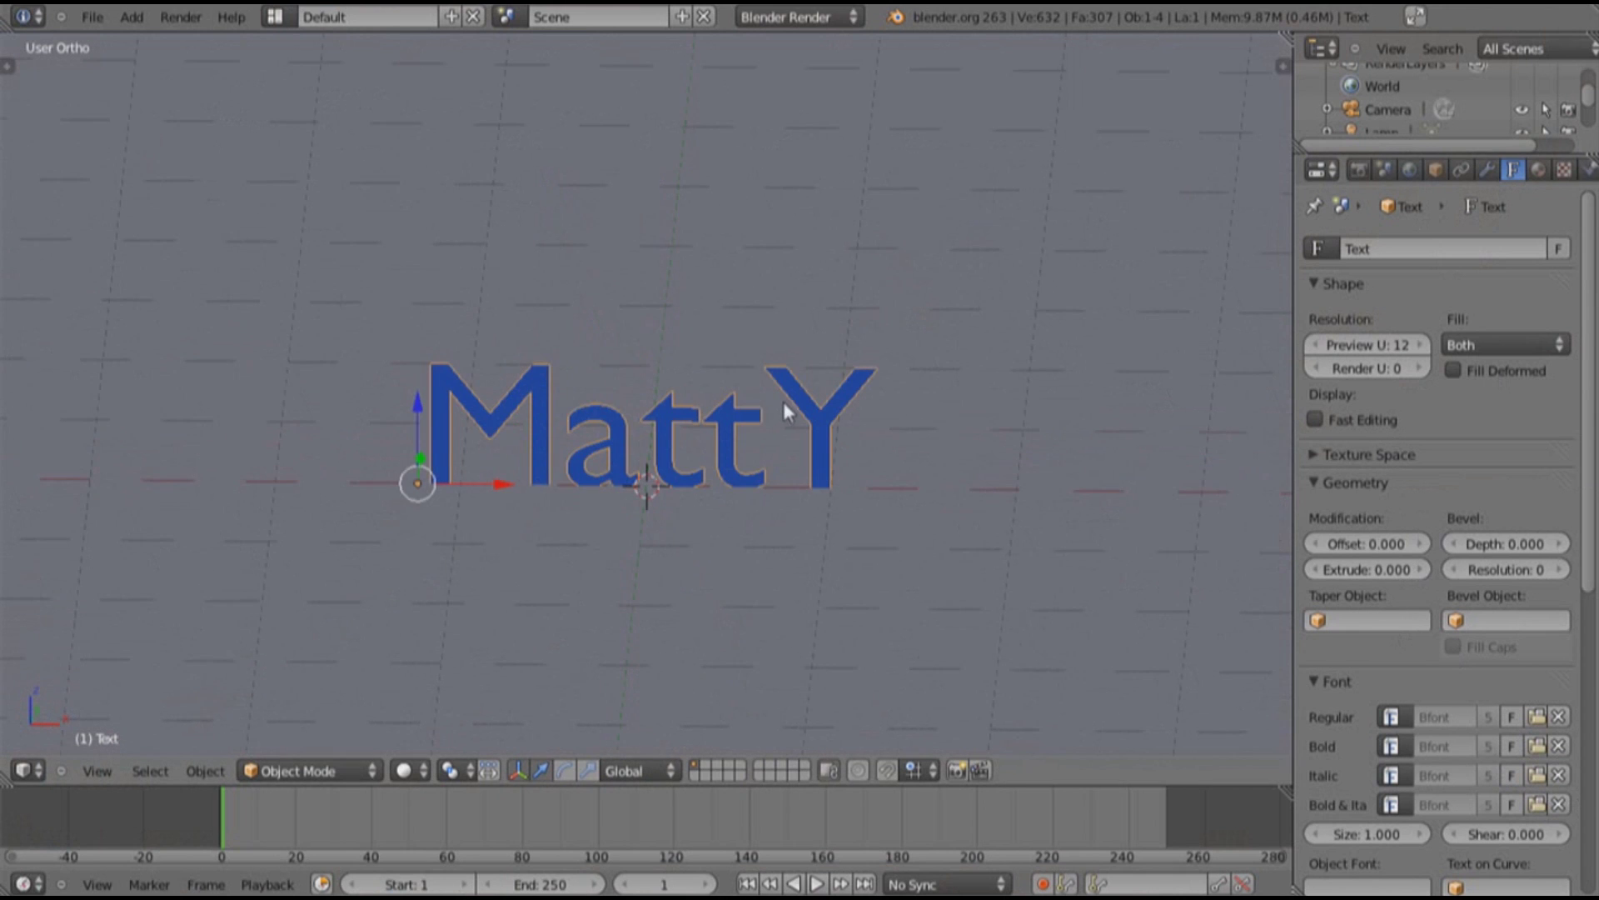
key("KP_3")
scroll(886, 445, "up", 5)
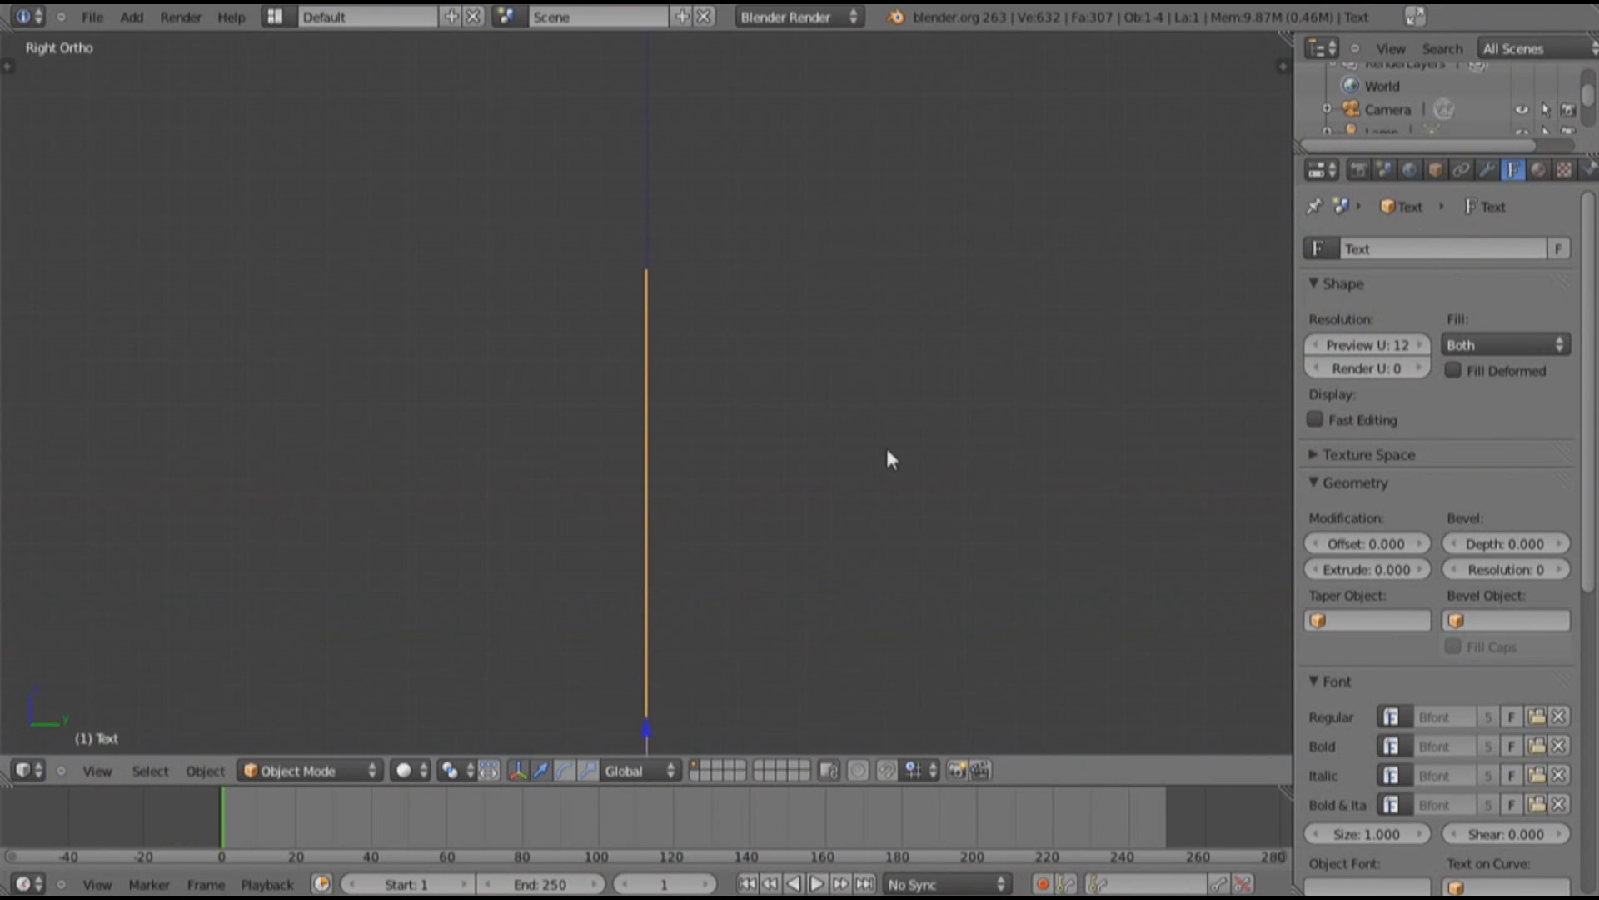
scroll(931, 497, "down", 5, "ctrl")
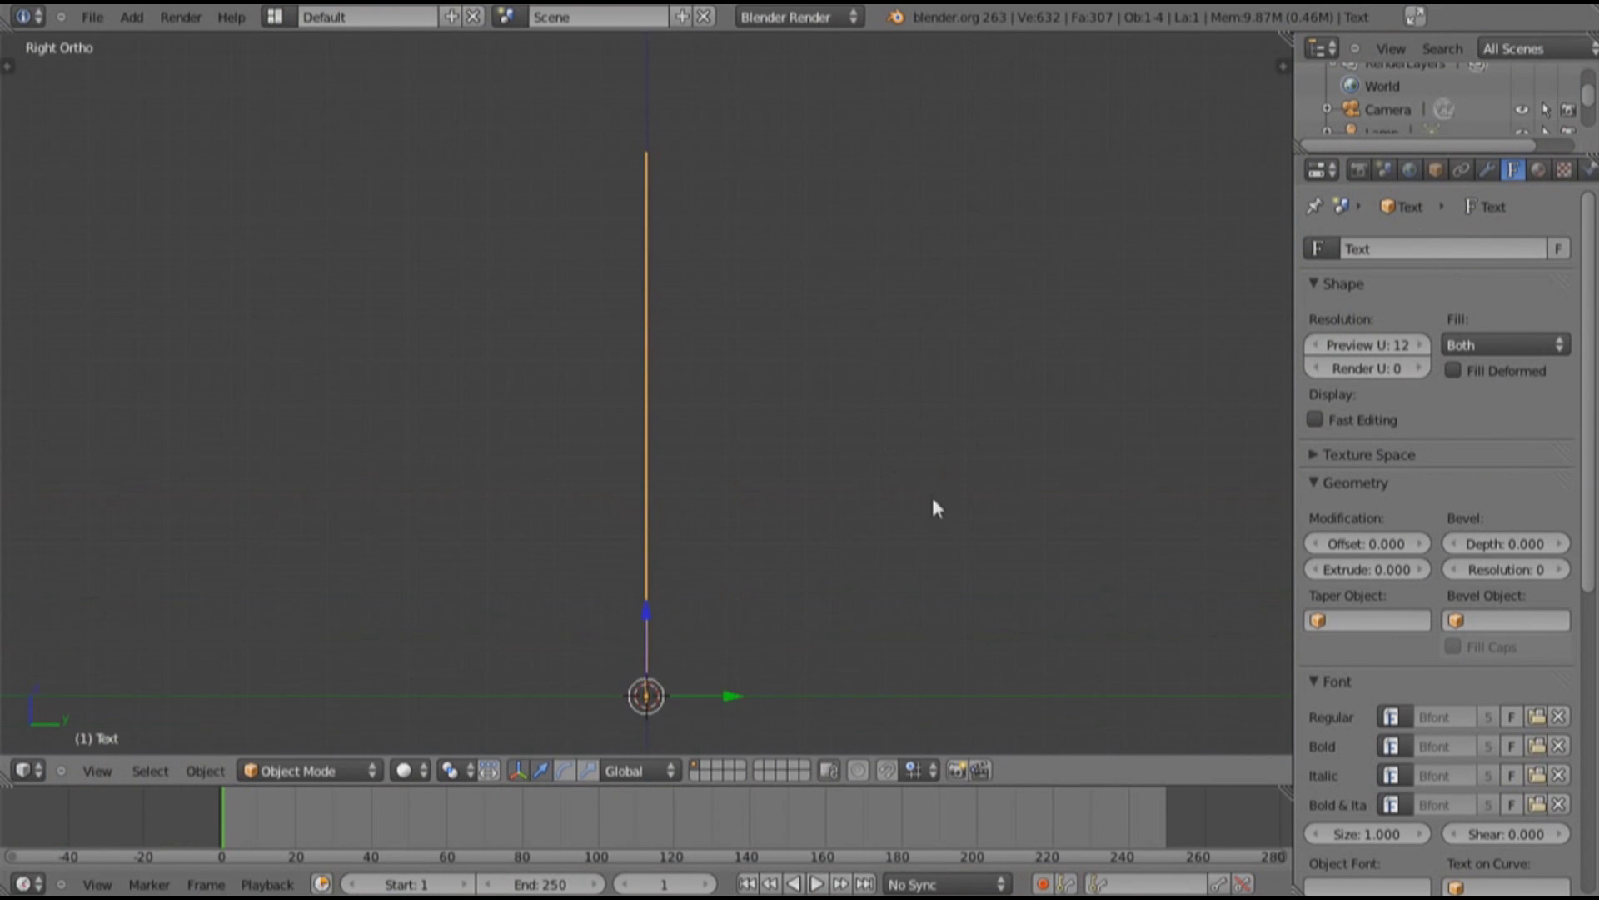
Set the text's Geometry Extrude depth to 0.05
left_click(1351, 570)
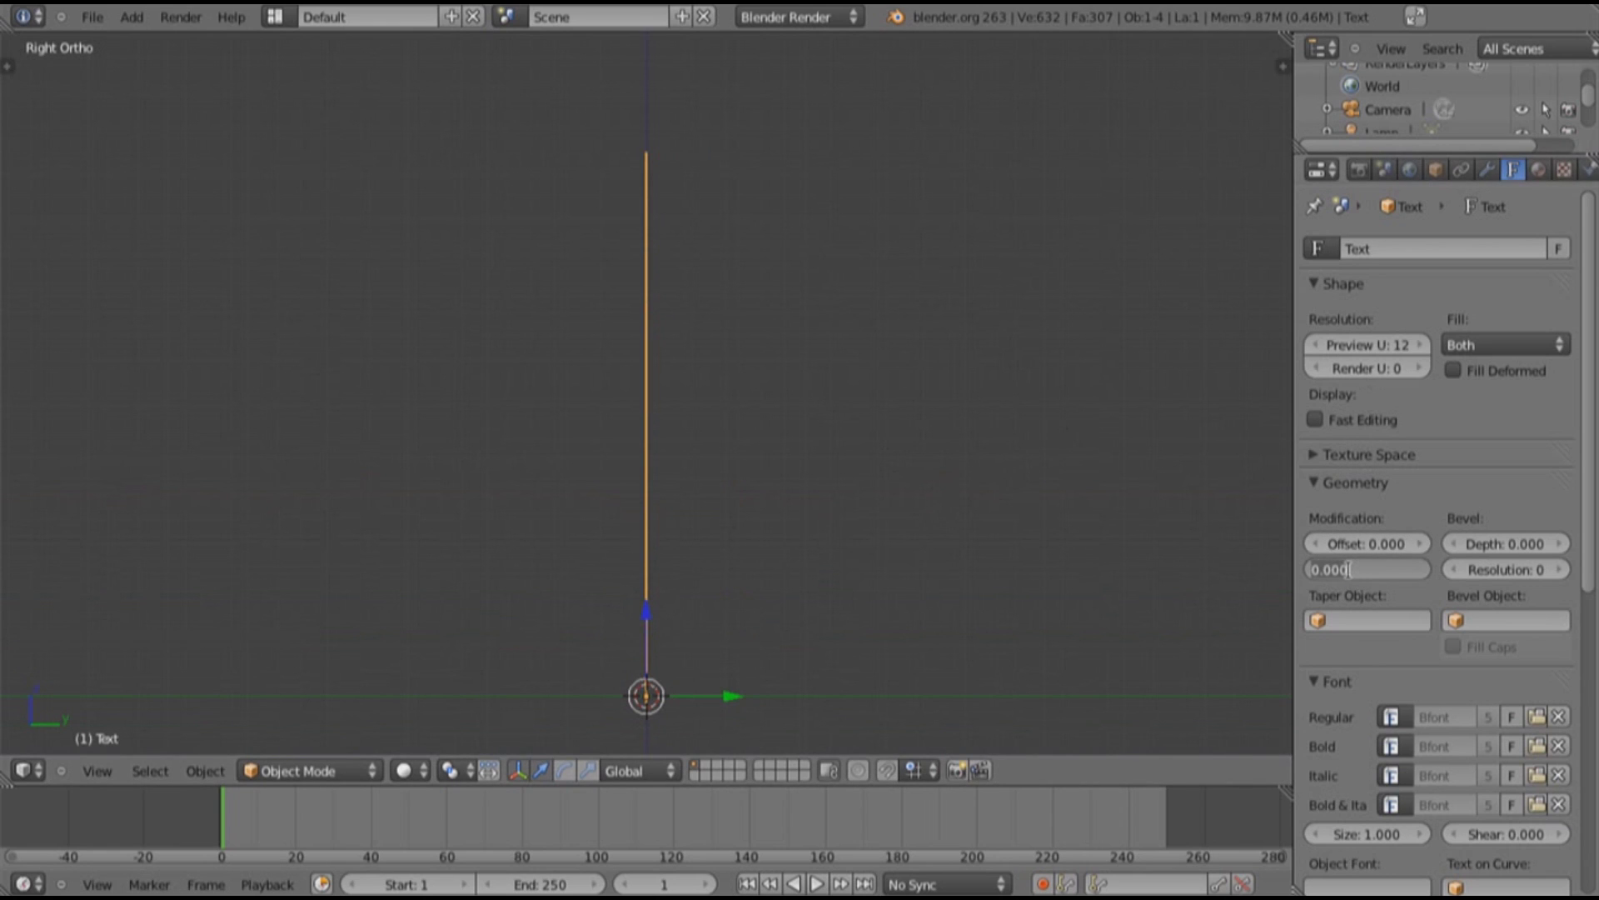
key("Return")
mouse_move(1356, 575)
left_mouse_down()
mouse_move(1388, 578)
mouse_move(1339, 577)
left_mouse_up()
left_click(1373, 573)
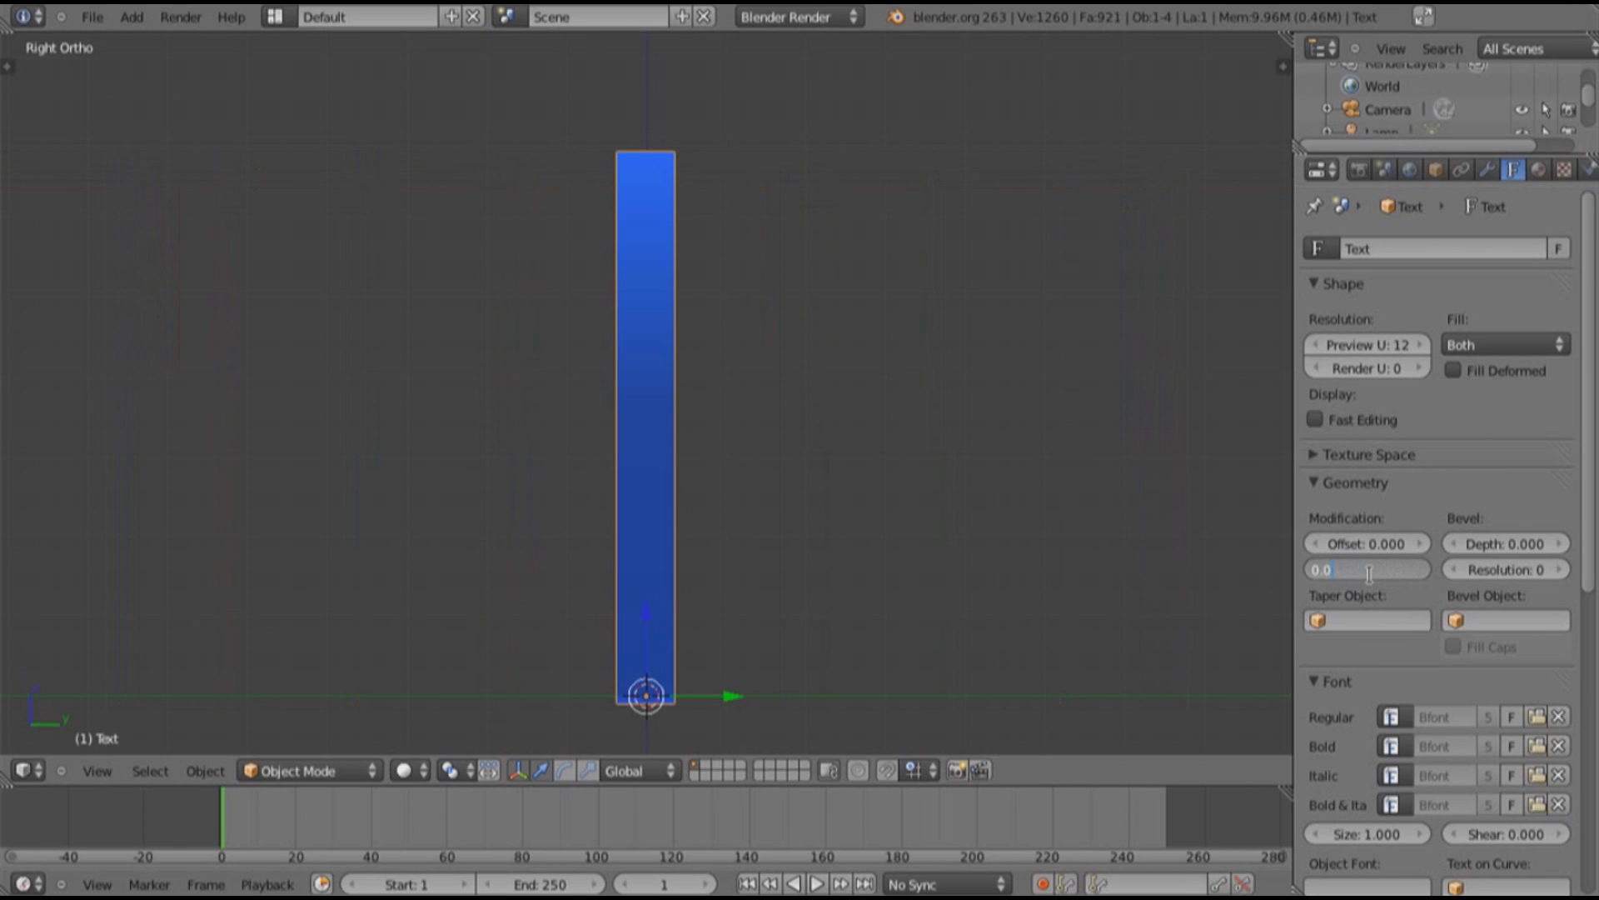
type("0.05")
key("Return")
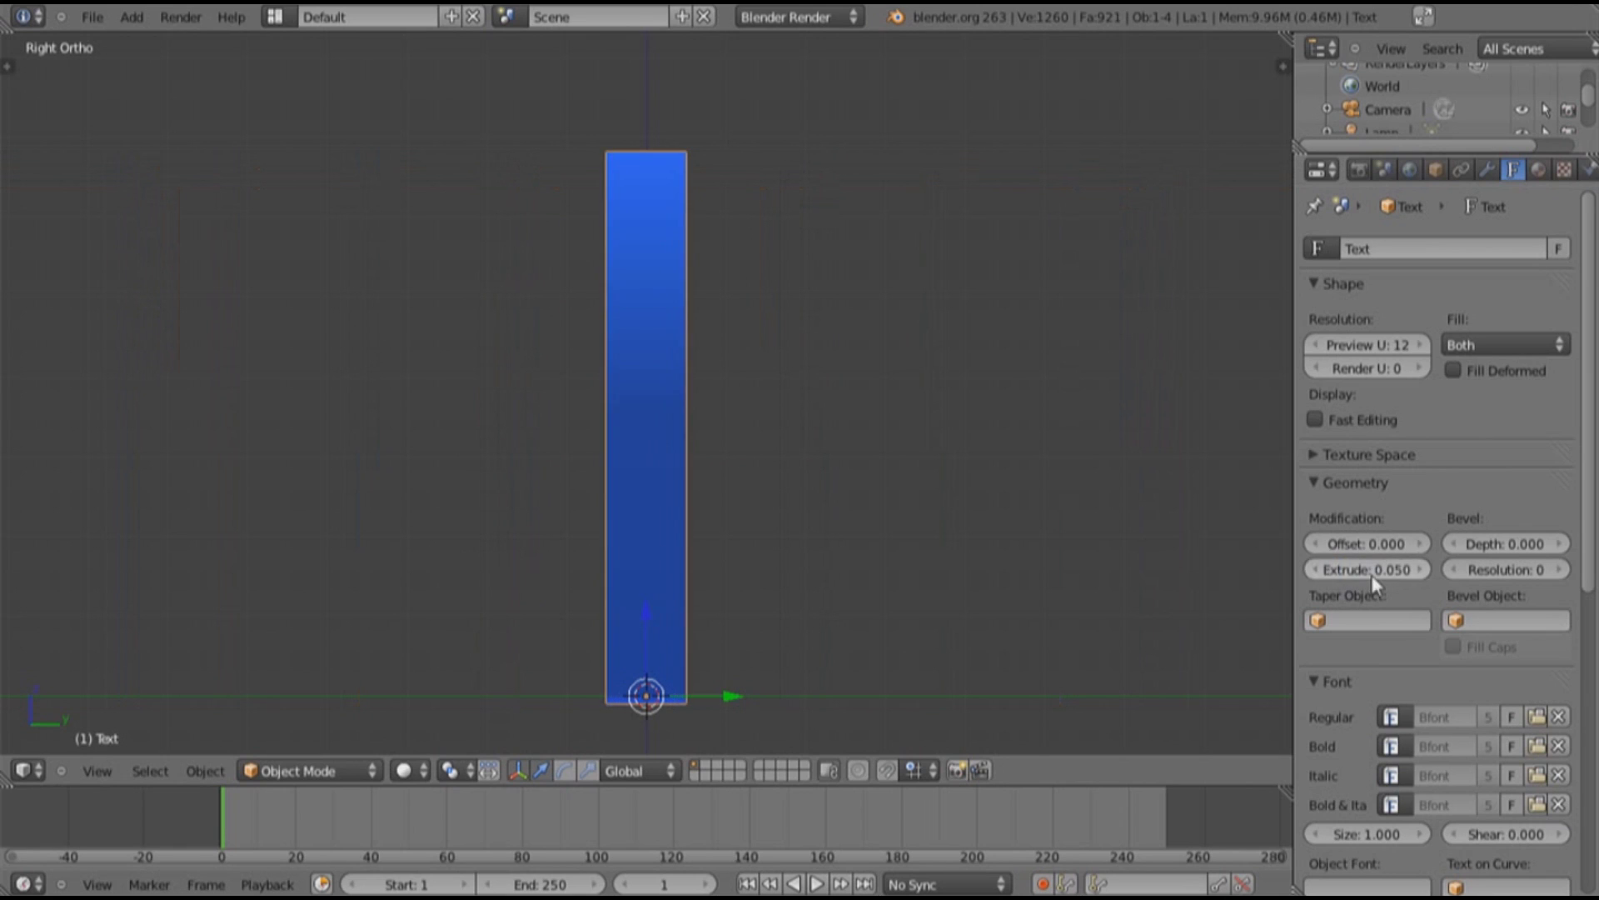
Inspect the extruded letters from the front and through the camera
middle_click_drag(614, 392, 646, 402)
key("KP_1")
scroll(637, 398, "up", 3)
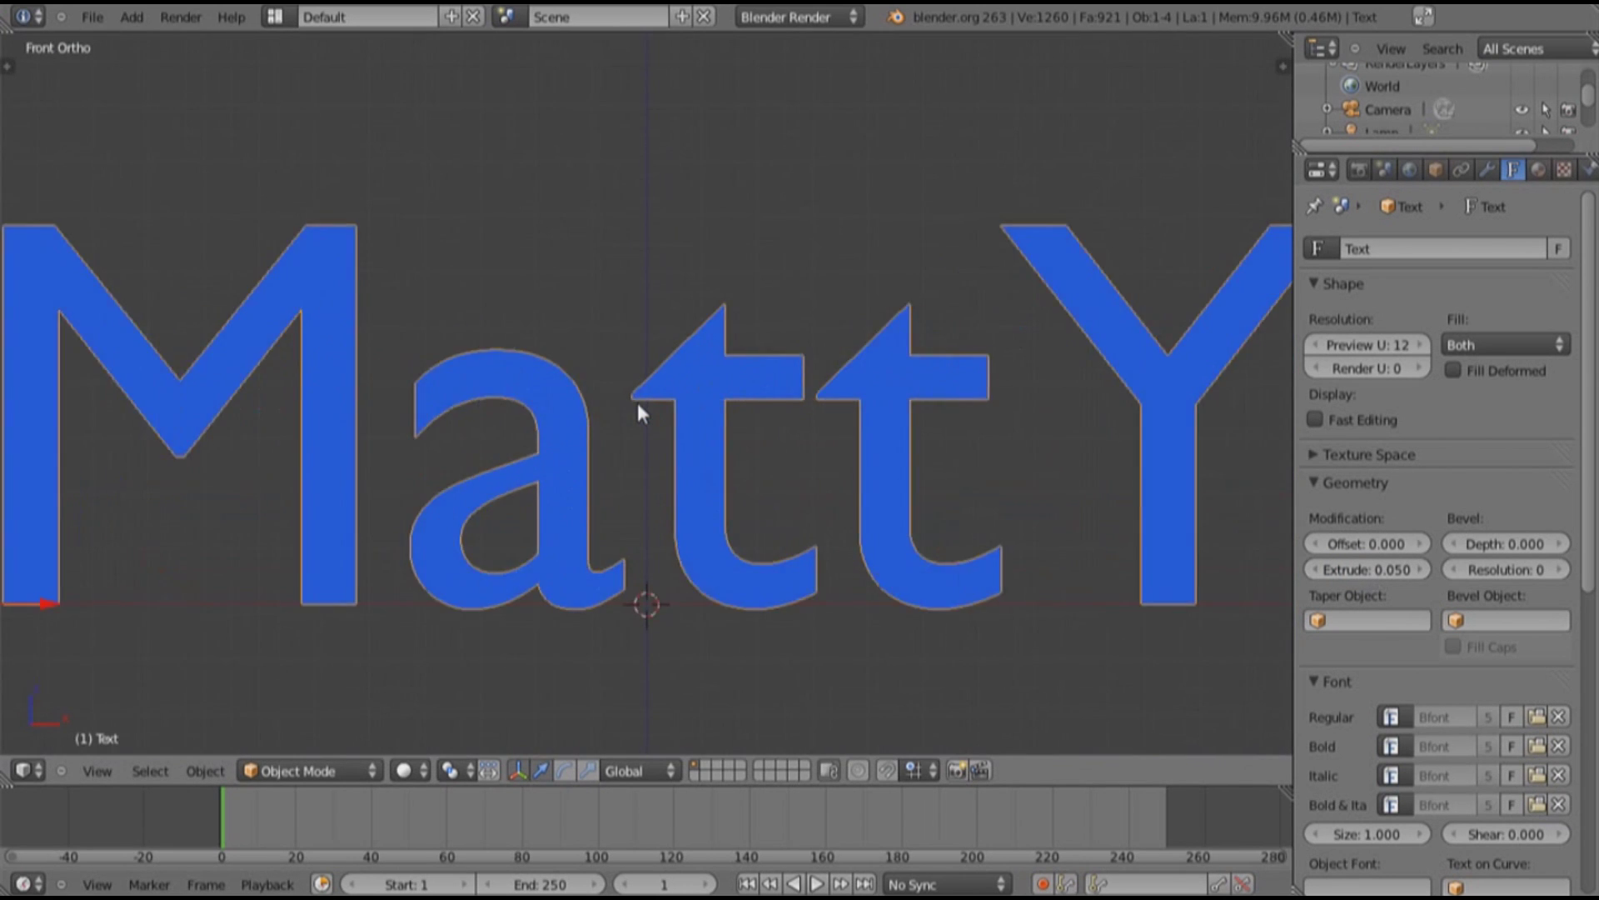
scroll(637, 398, "down", 3)
key("ctrl+KP_6")
key("ctrl+KP_4")
key("ctrl+KP_8")
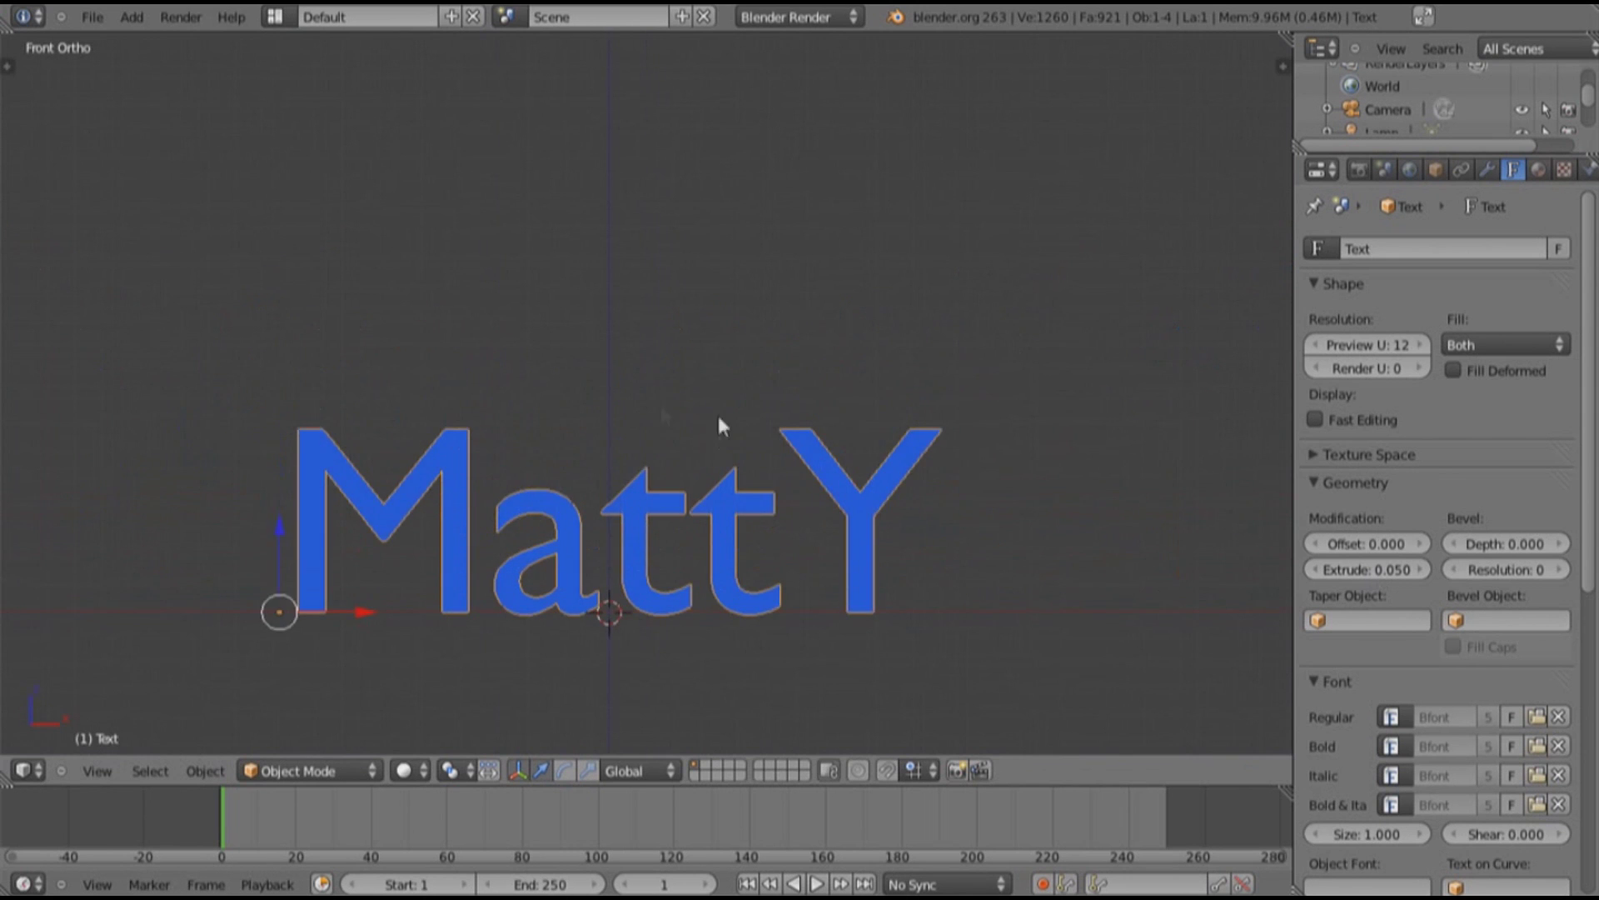
key("KP_8")
middle_click_drag(860, 475, 888, 566)
key("KP_1")
scroll(783, 404, "down", 5)
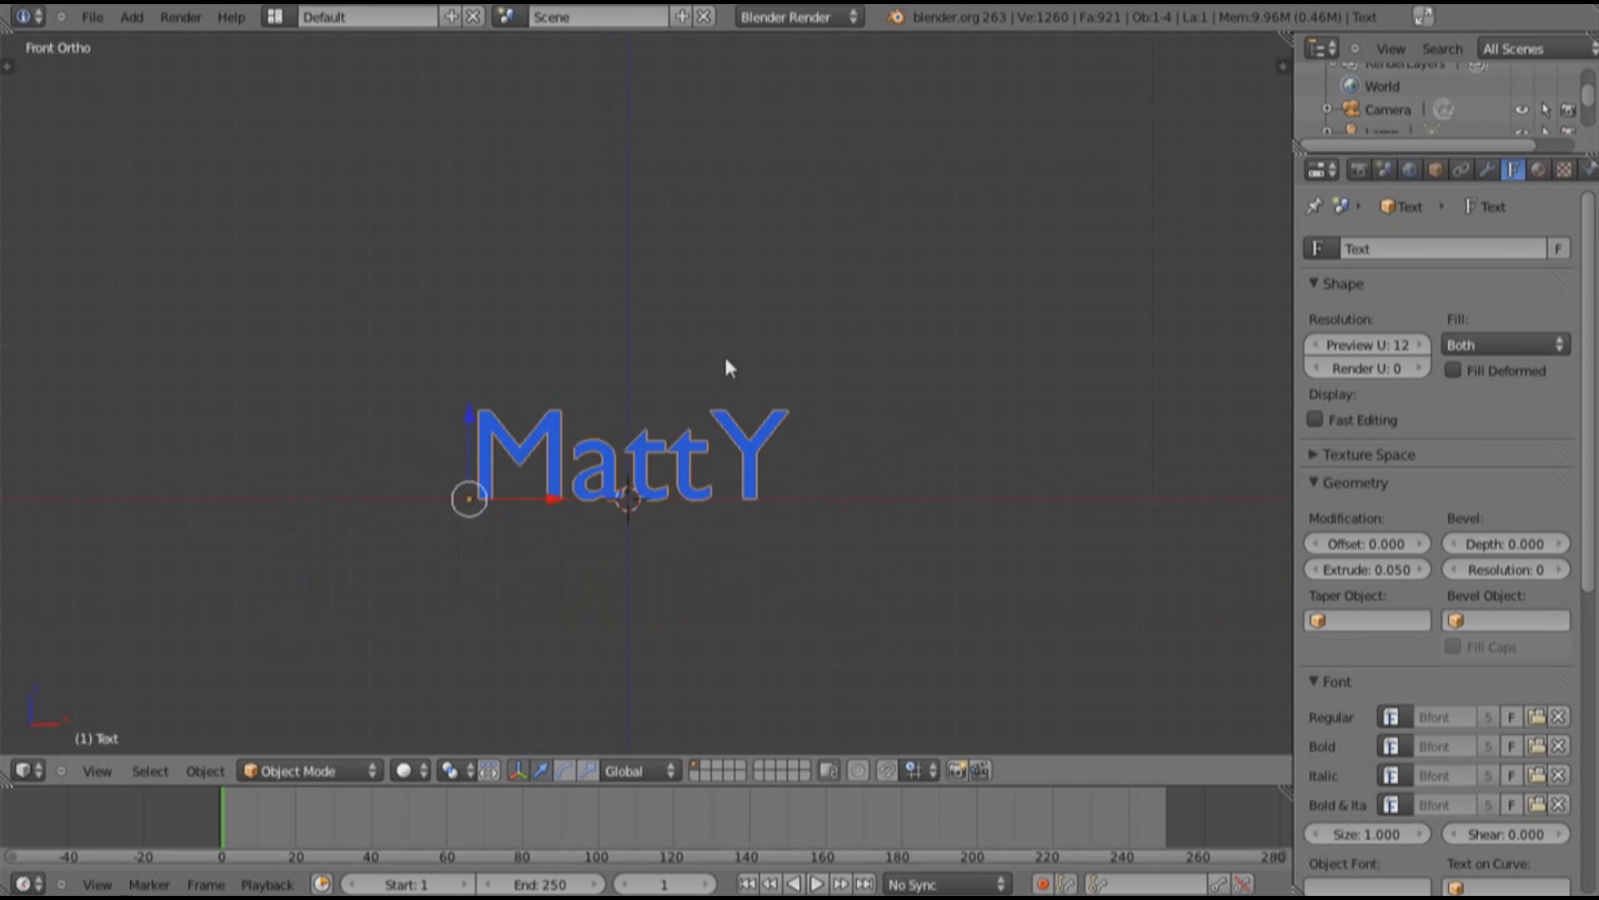
key("KP_0")
scroll(725, 357, "up", 5)
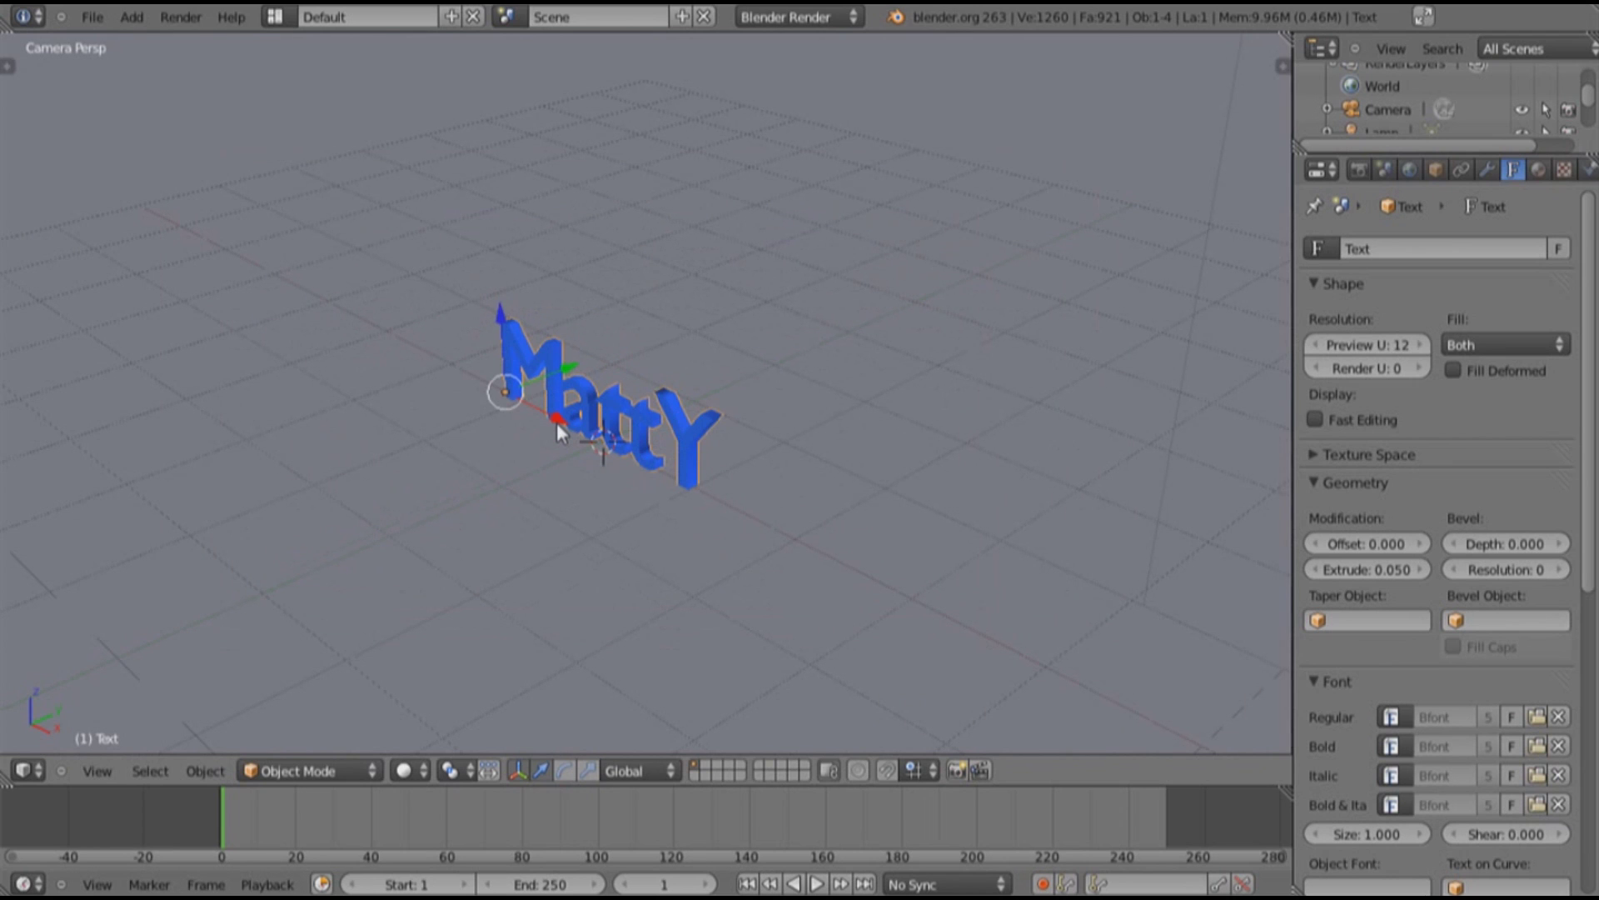
Align the camera to the front view framing MattY, select it, and show World settings
key("KP_1")
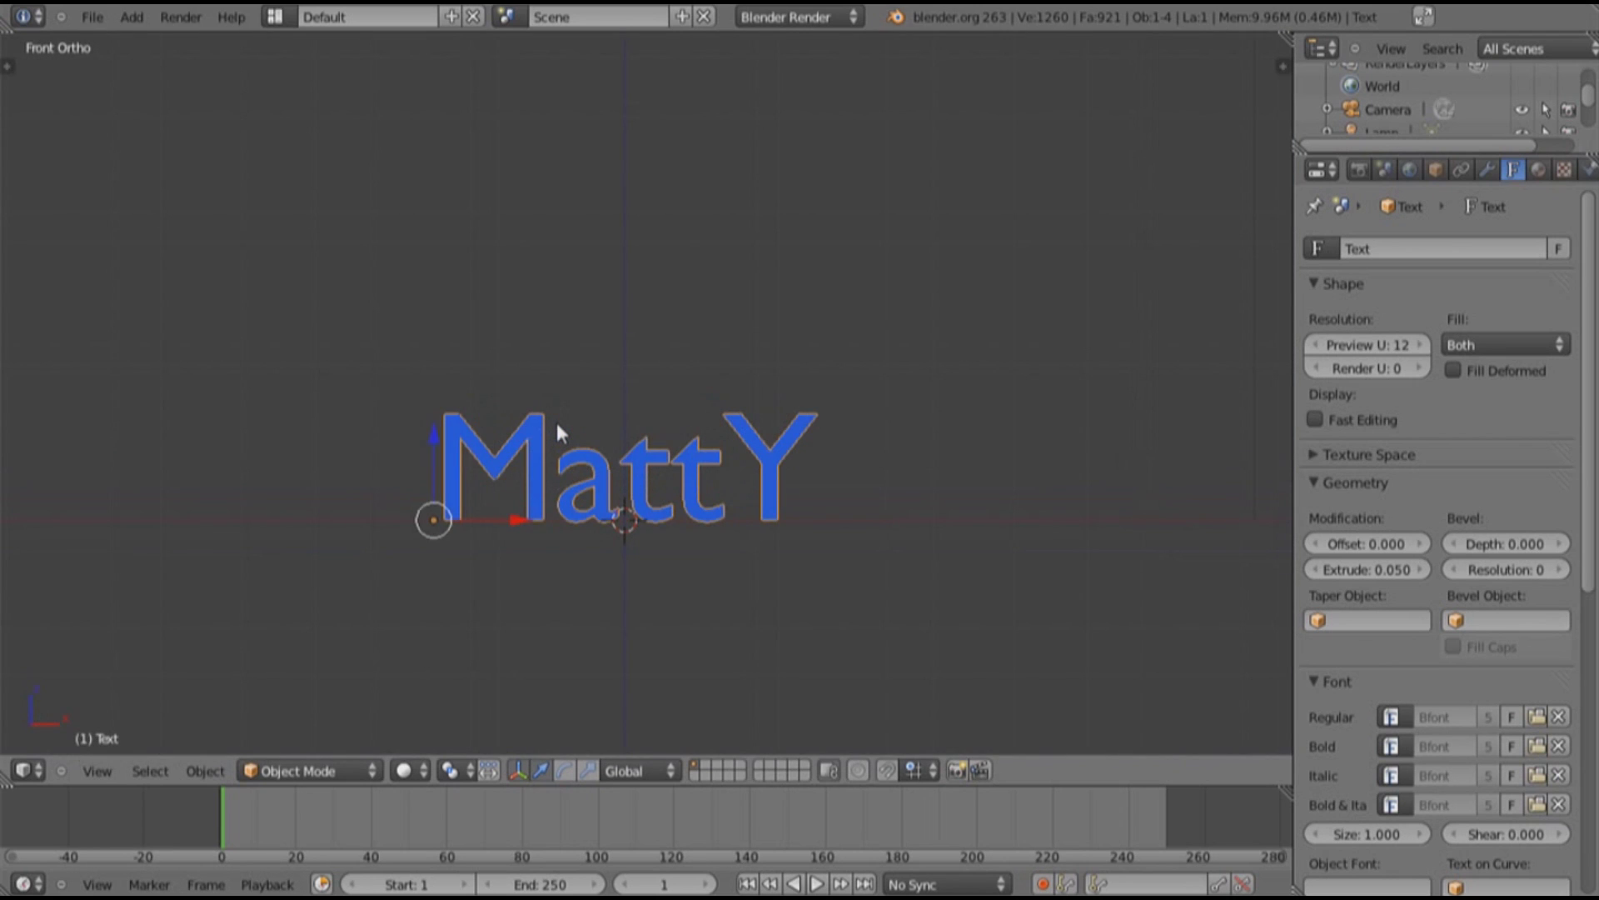
key("ctrl+alt+KP_0")
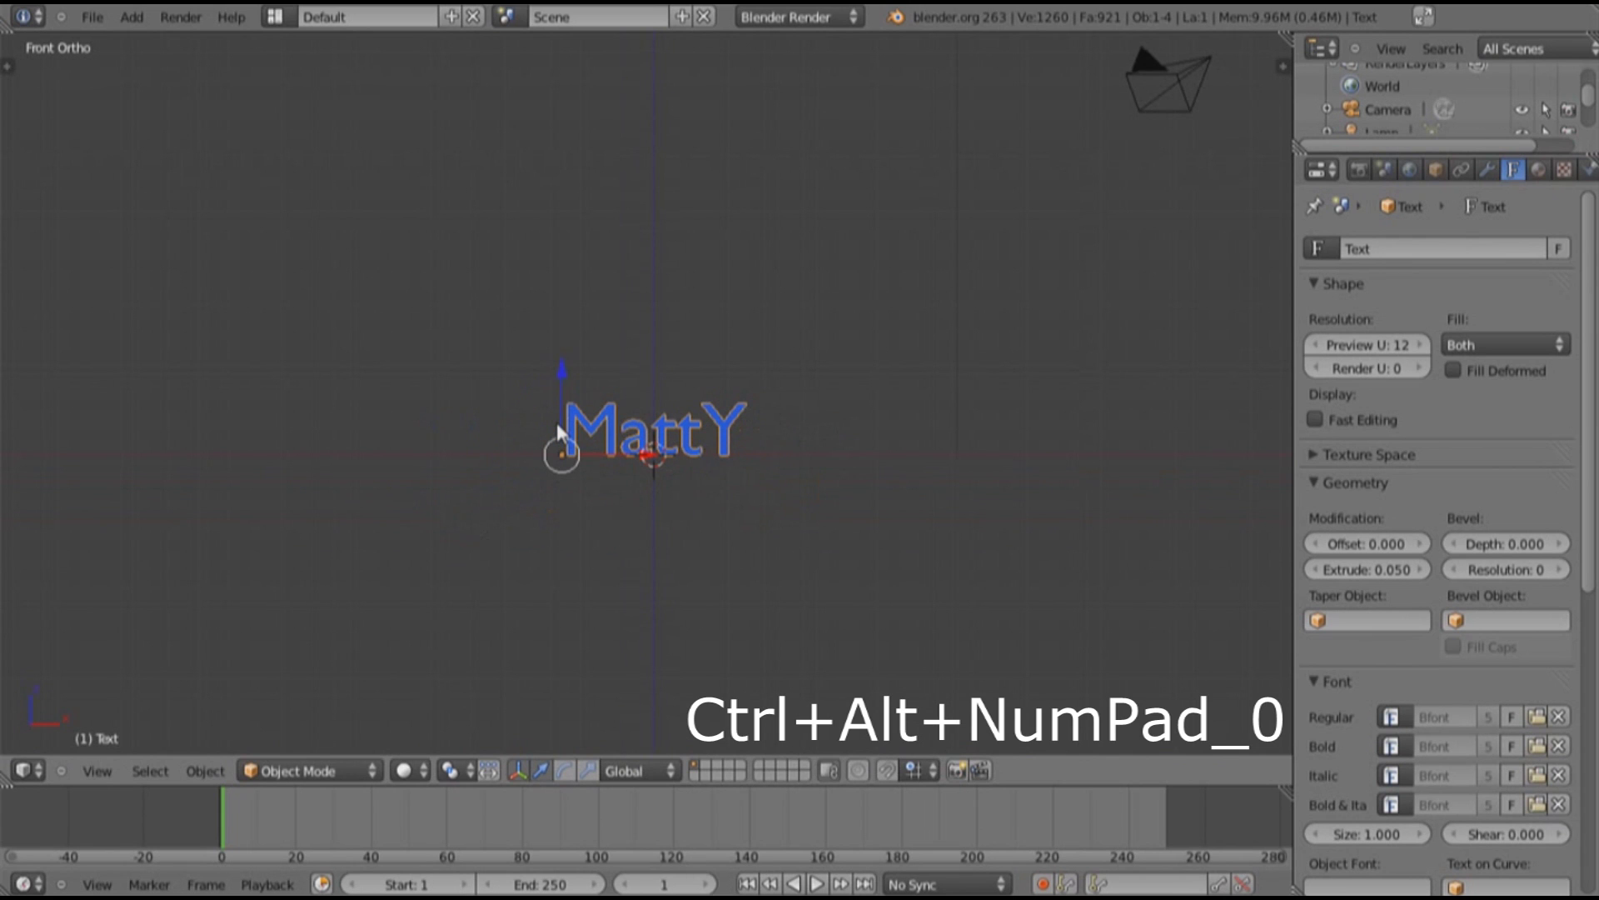
key("ctrl+alt+KP_0")
scroll(557, 432, "down", 3)
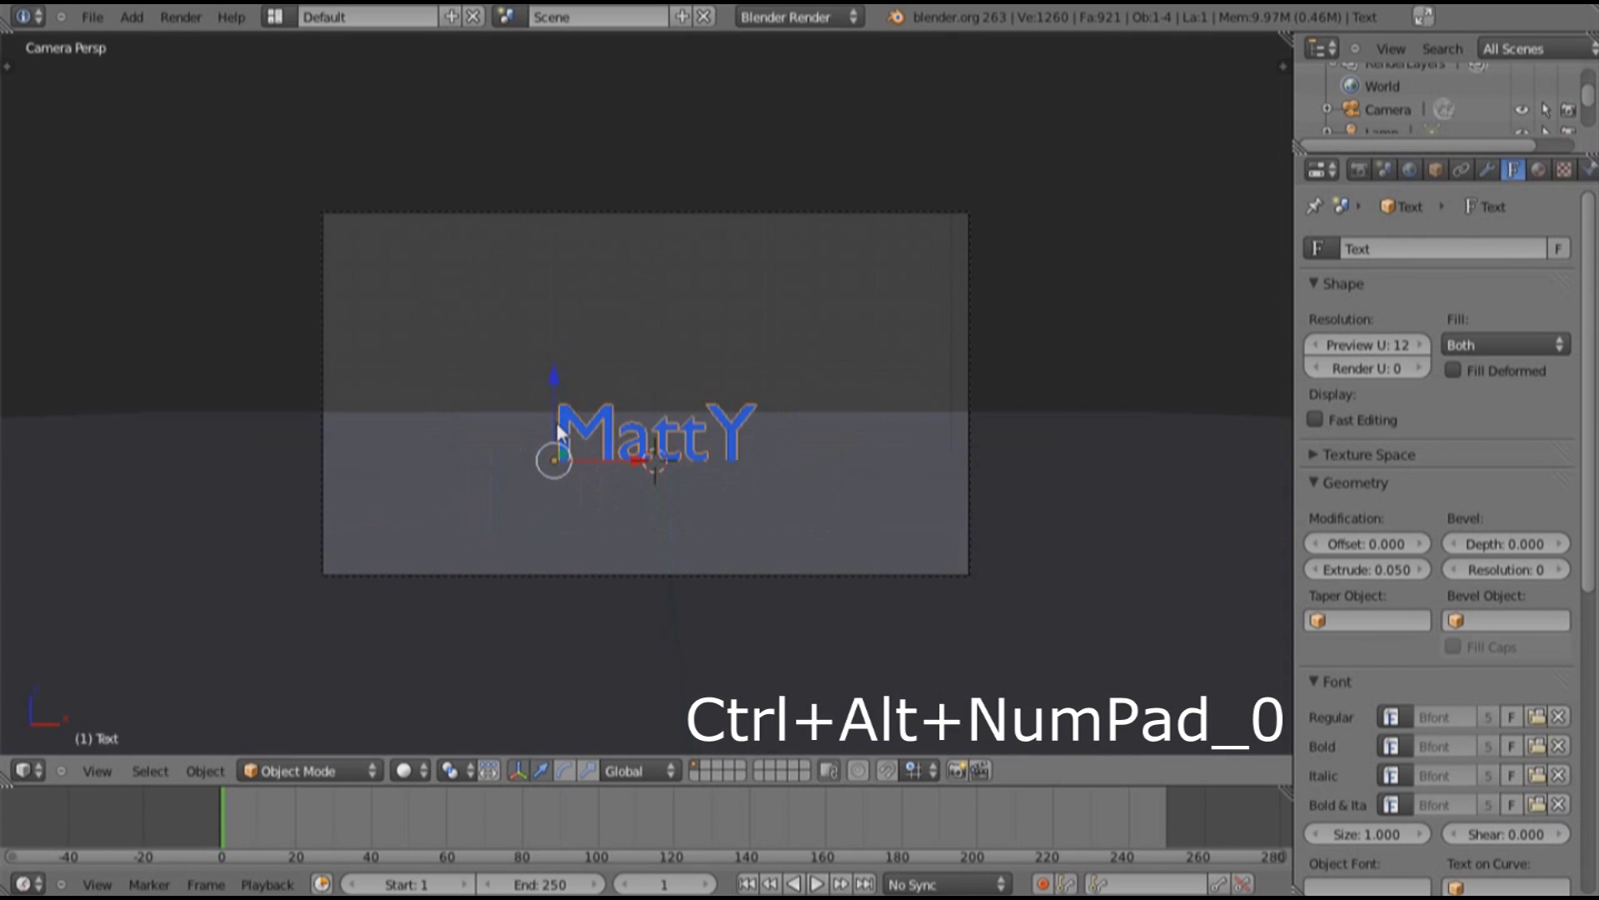
scroll(556, 428, "up", 2)
scroll(916, 429, "down", 1)
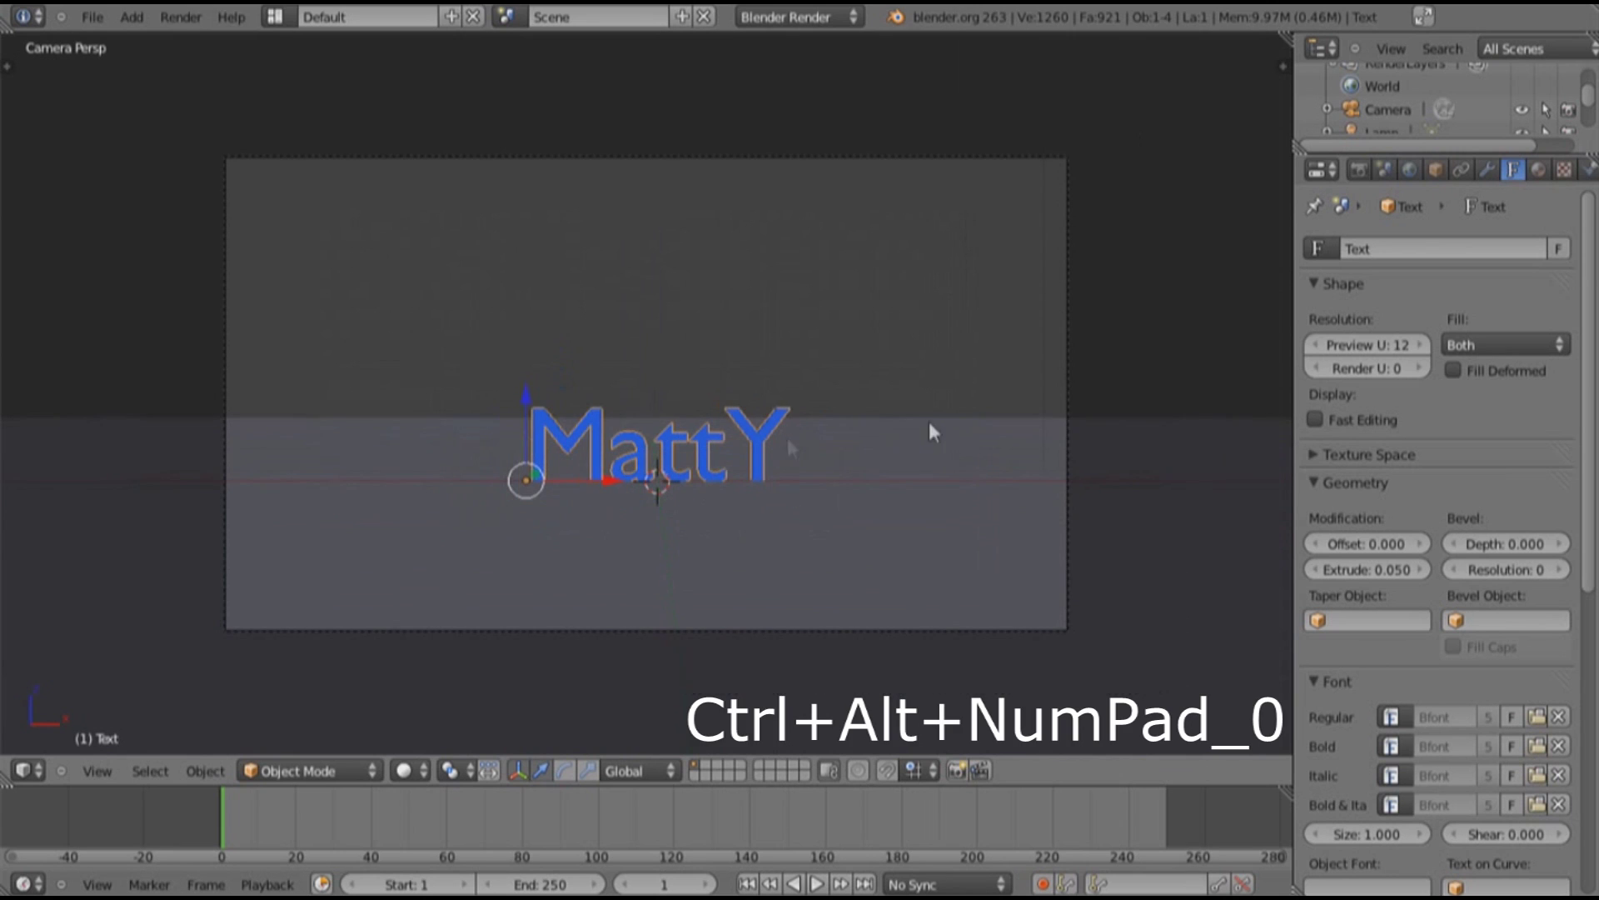
right_click(1068, 386)
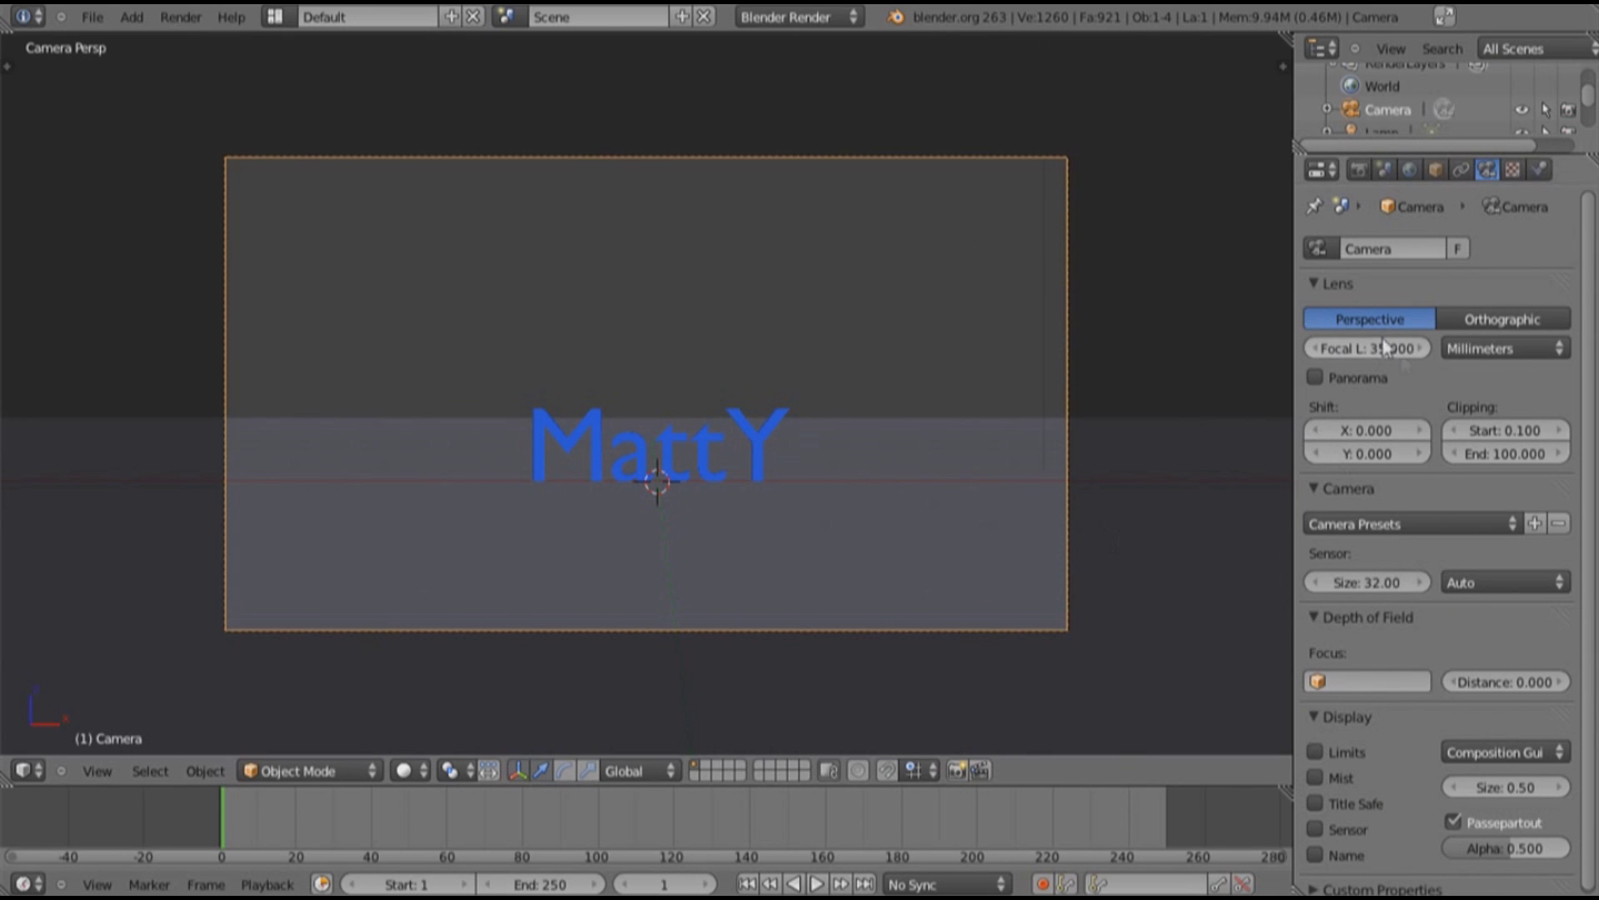
left_click(1408, 170)
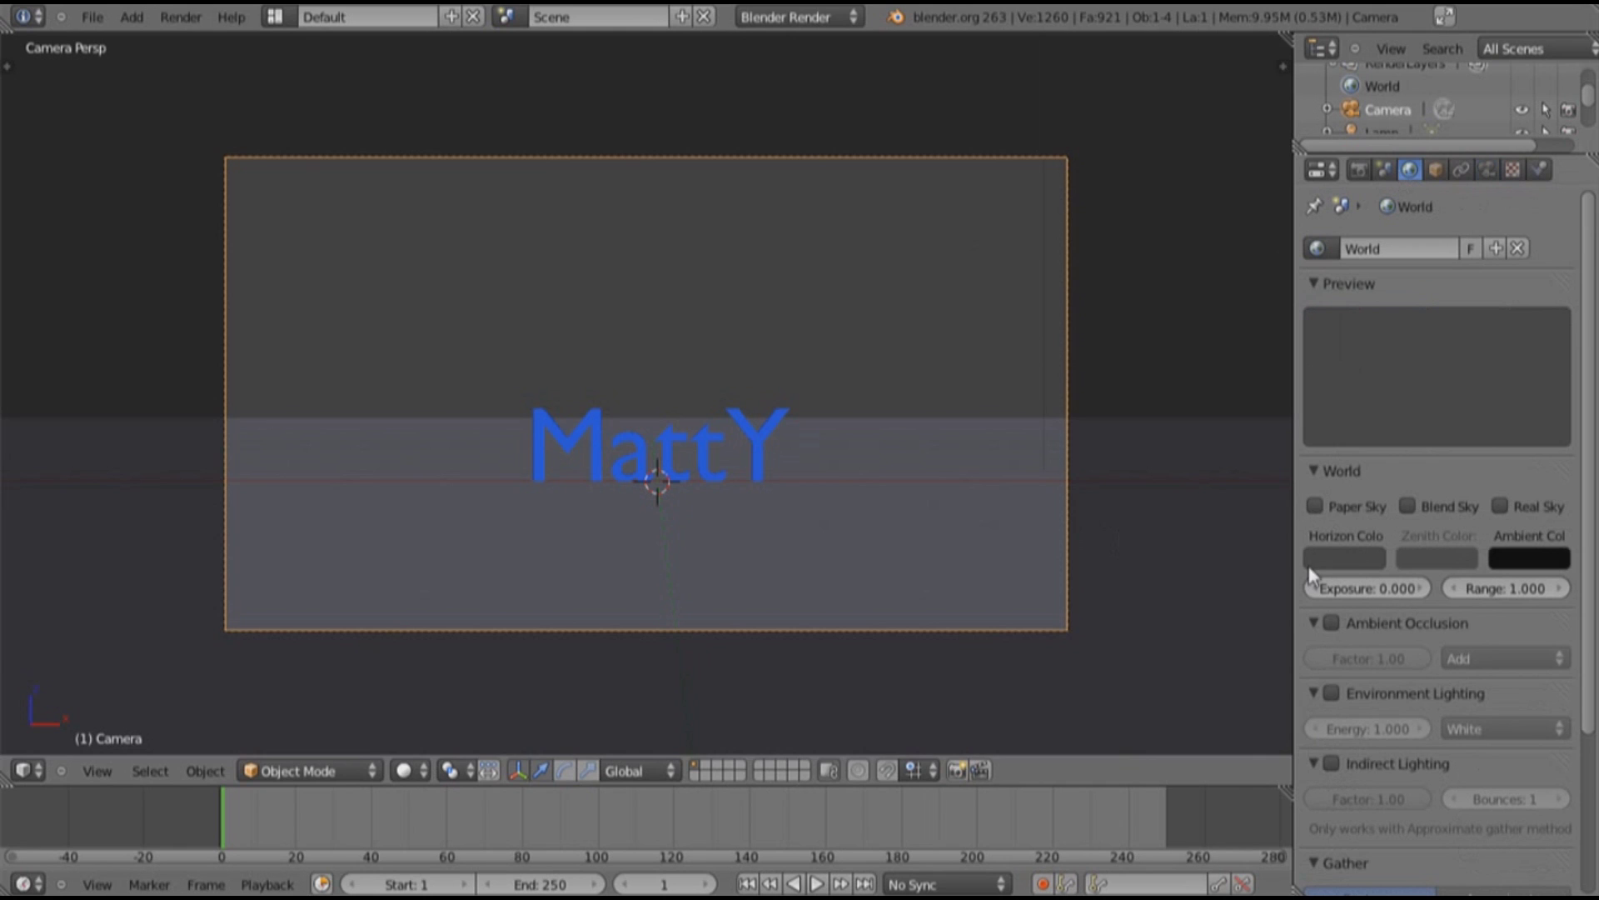
Render a test image and try Blend Sky on, then off
key("F12")
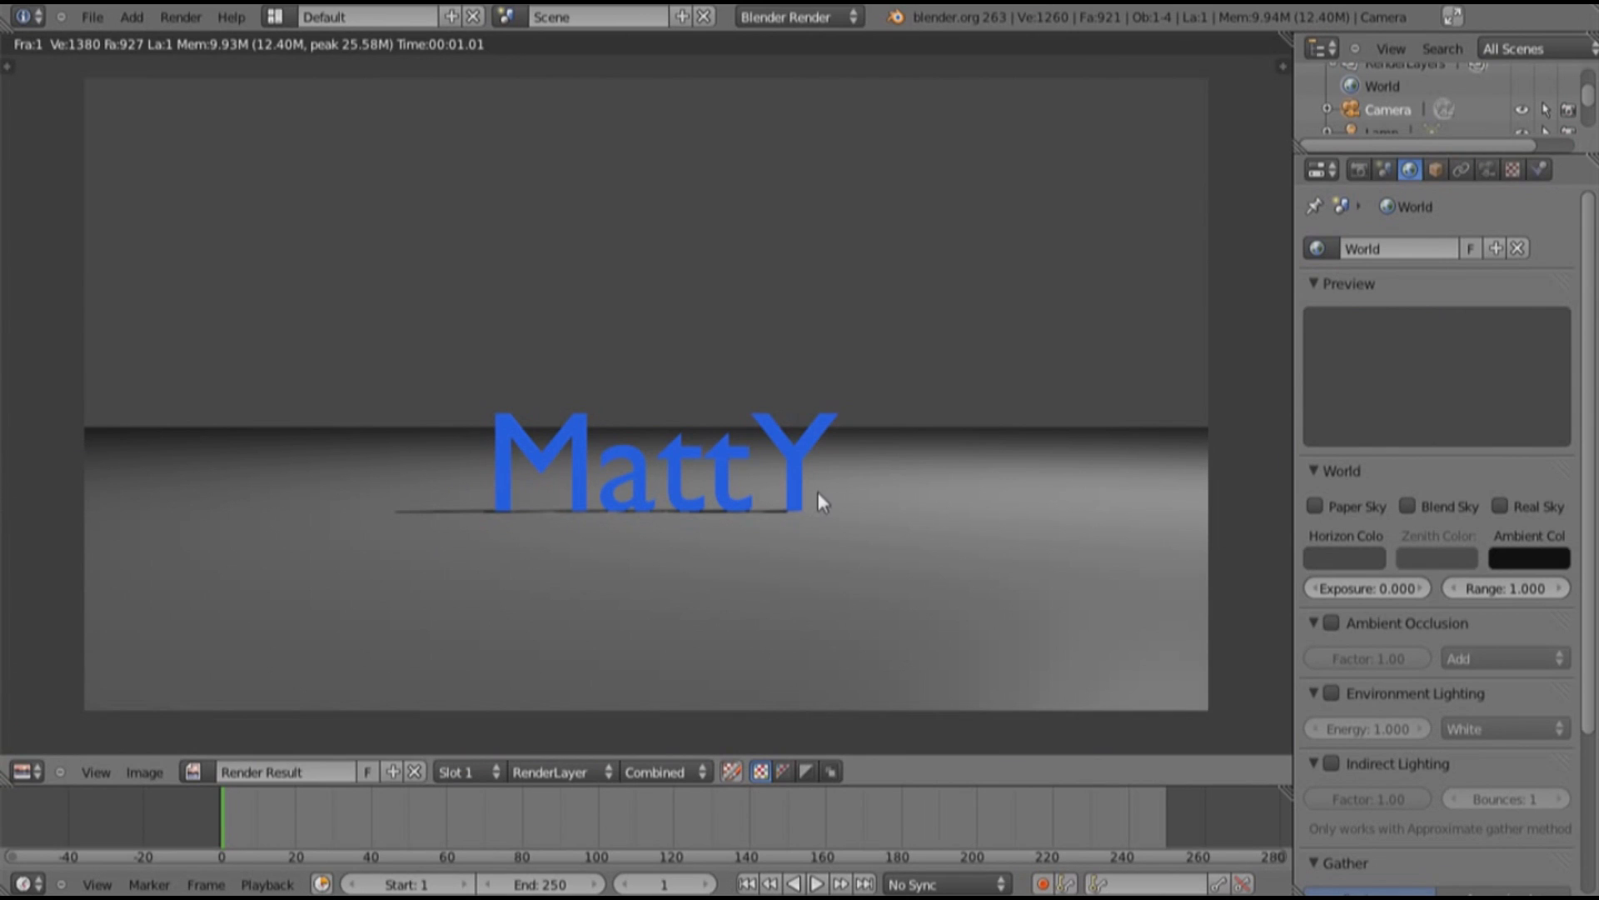
left_click(1428, 510)
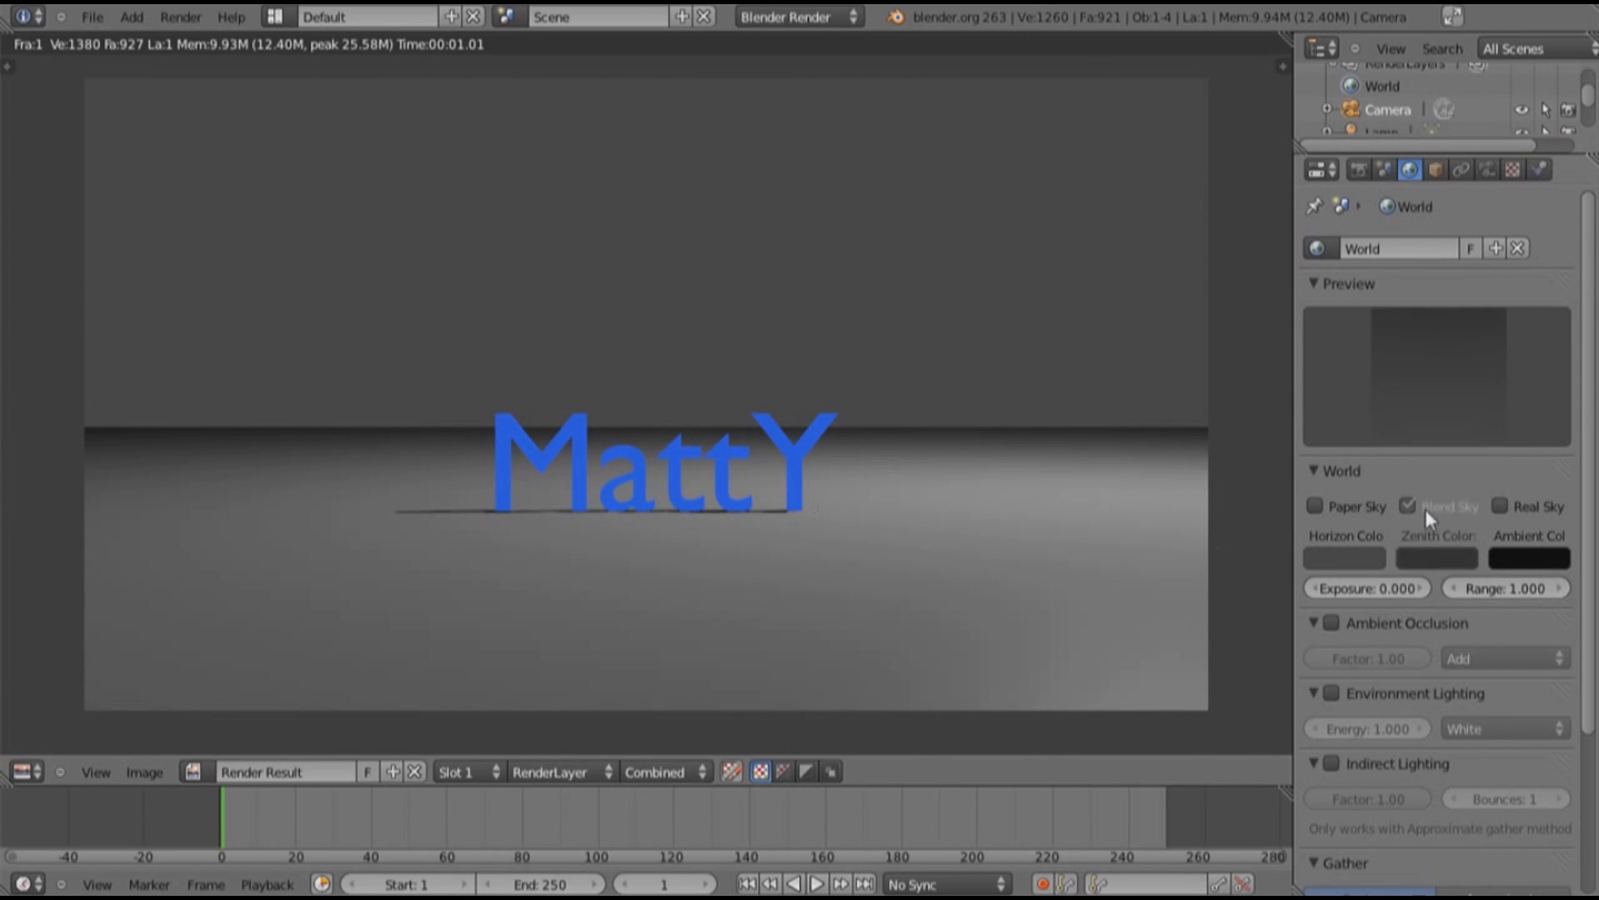
left_click(1426, 508)
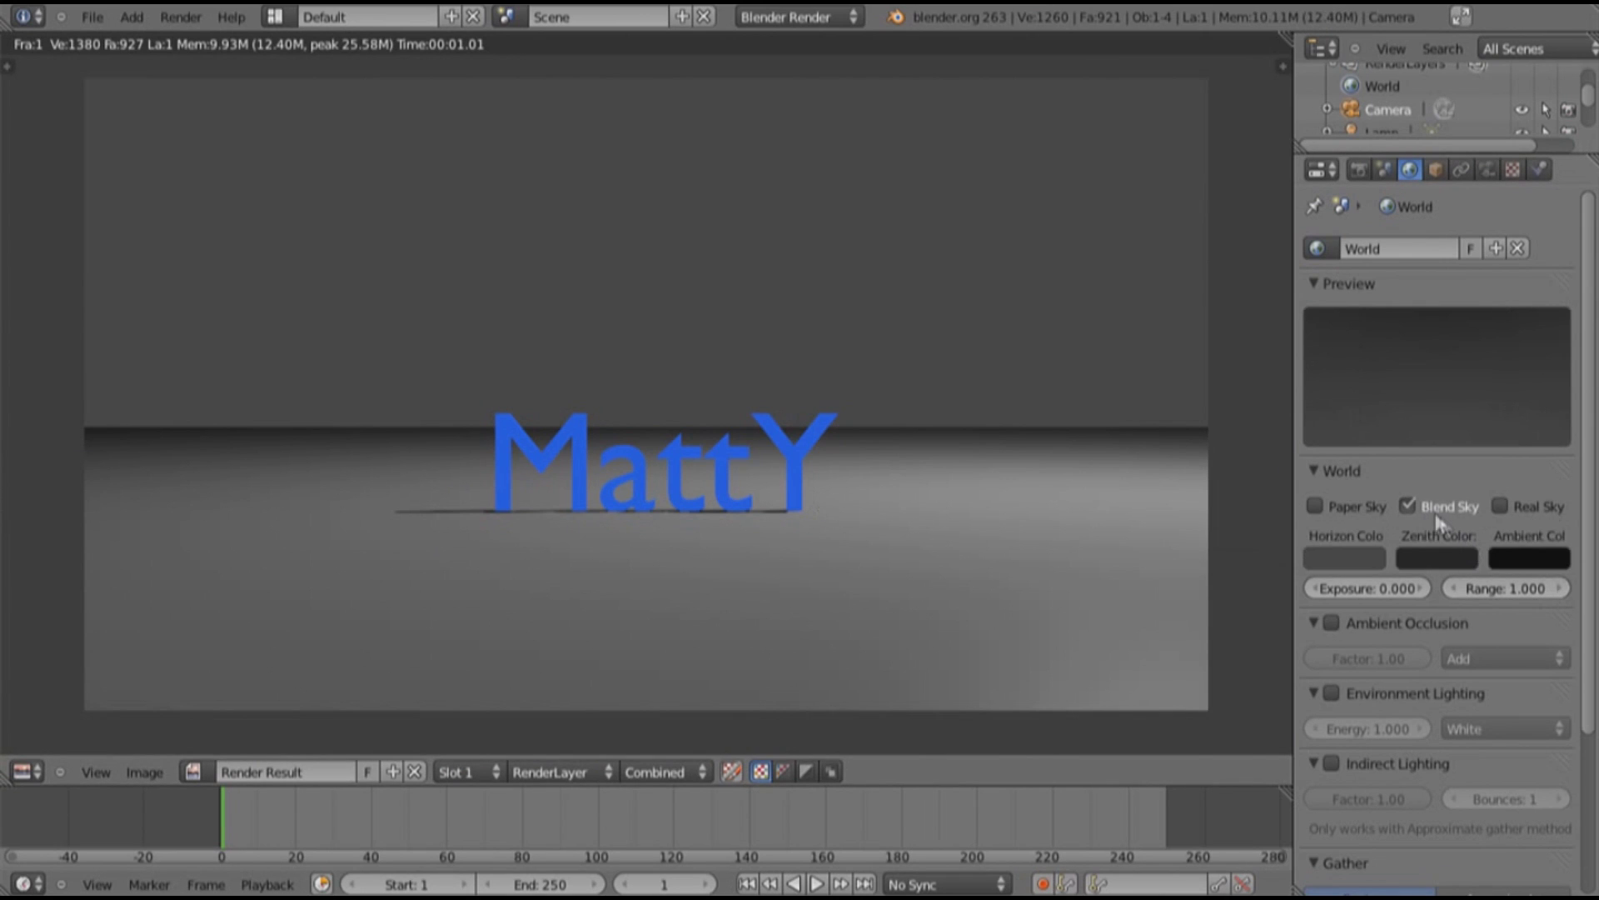
Set the horizon colour to black and re-render to check the dark background
left_click(1371, 557)
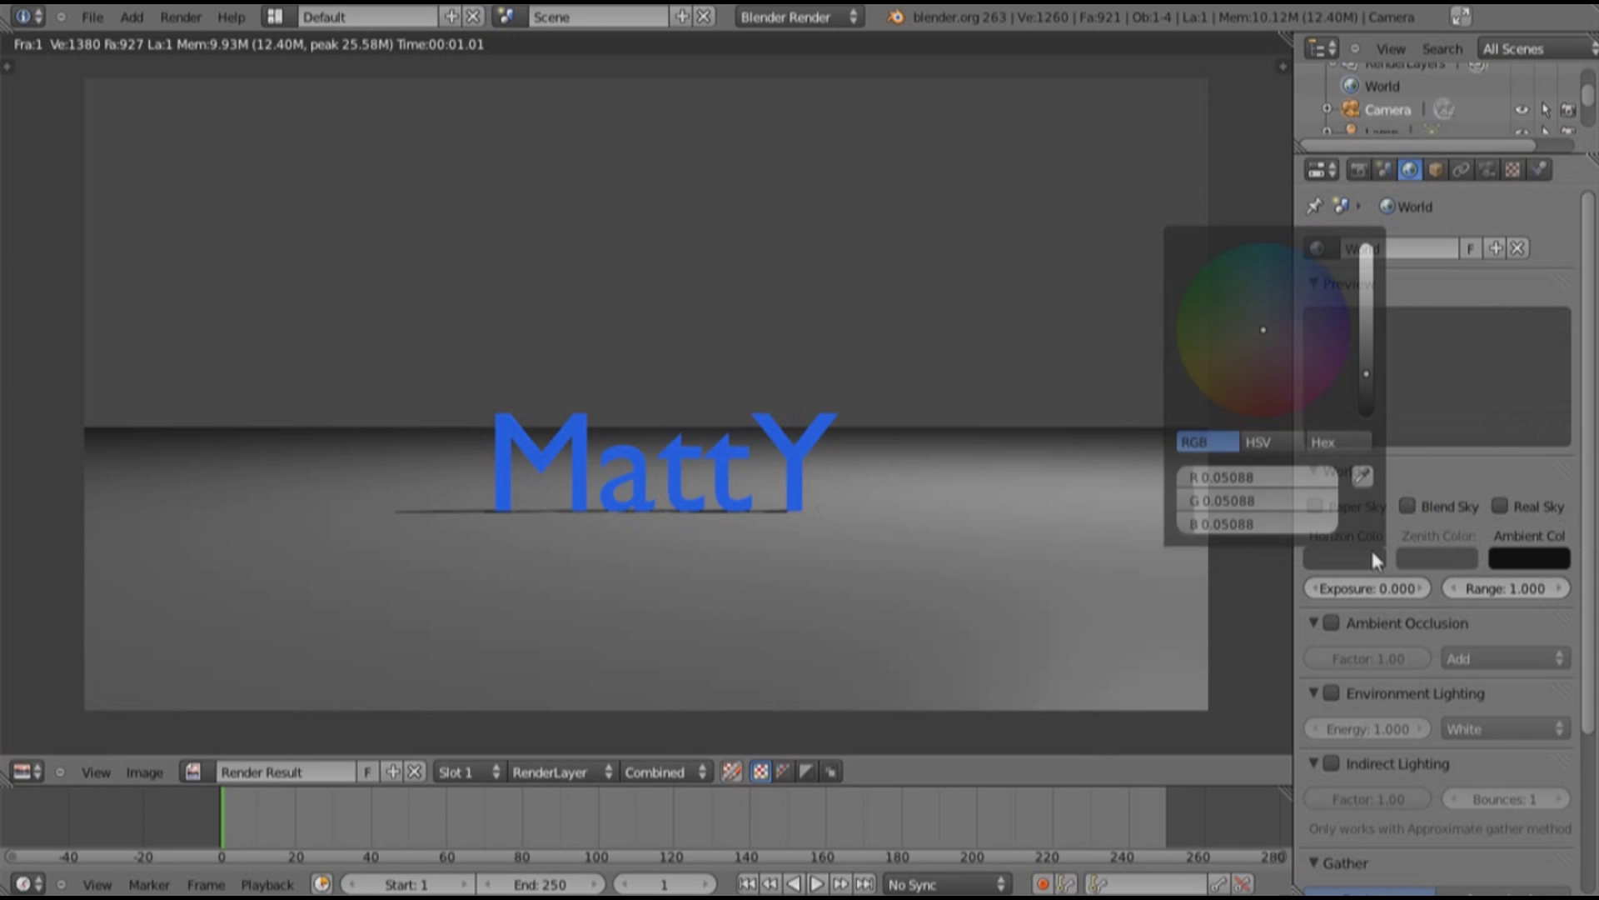
left_click(1363, 402)
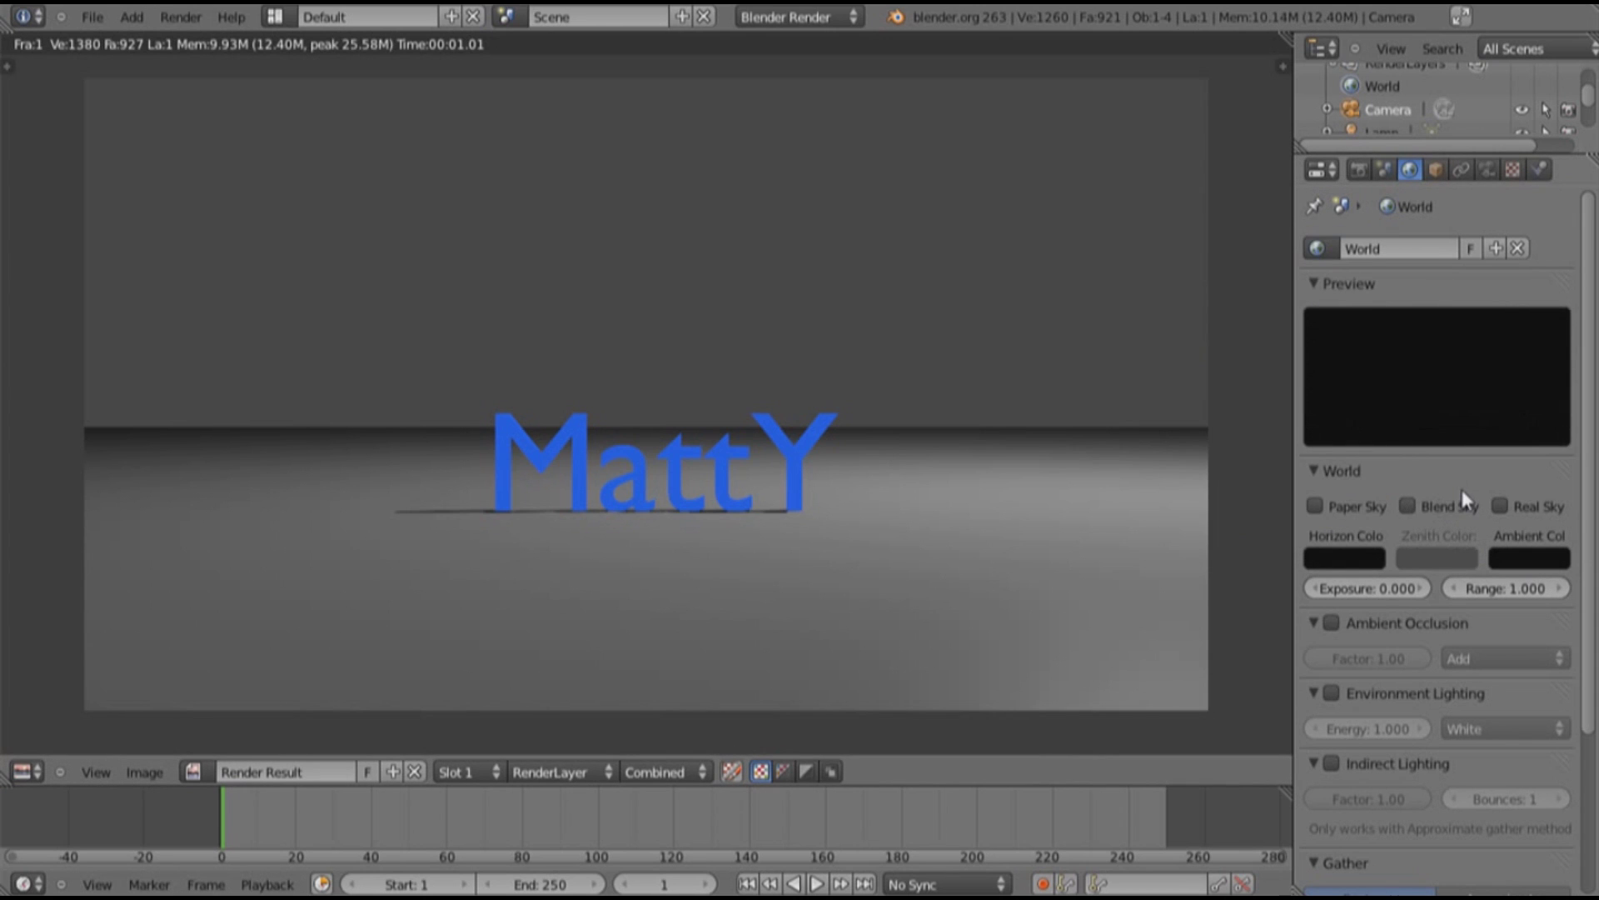
key("F12")
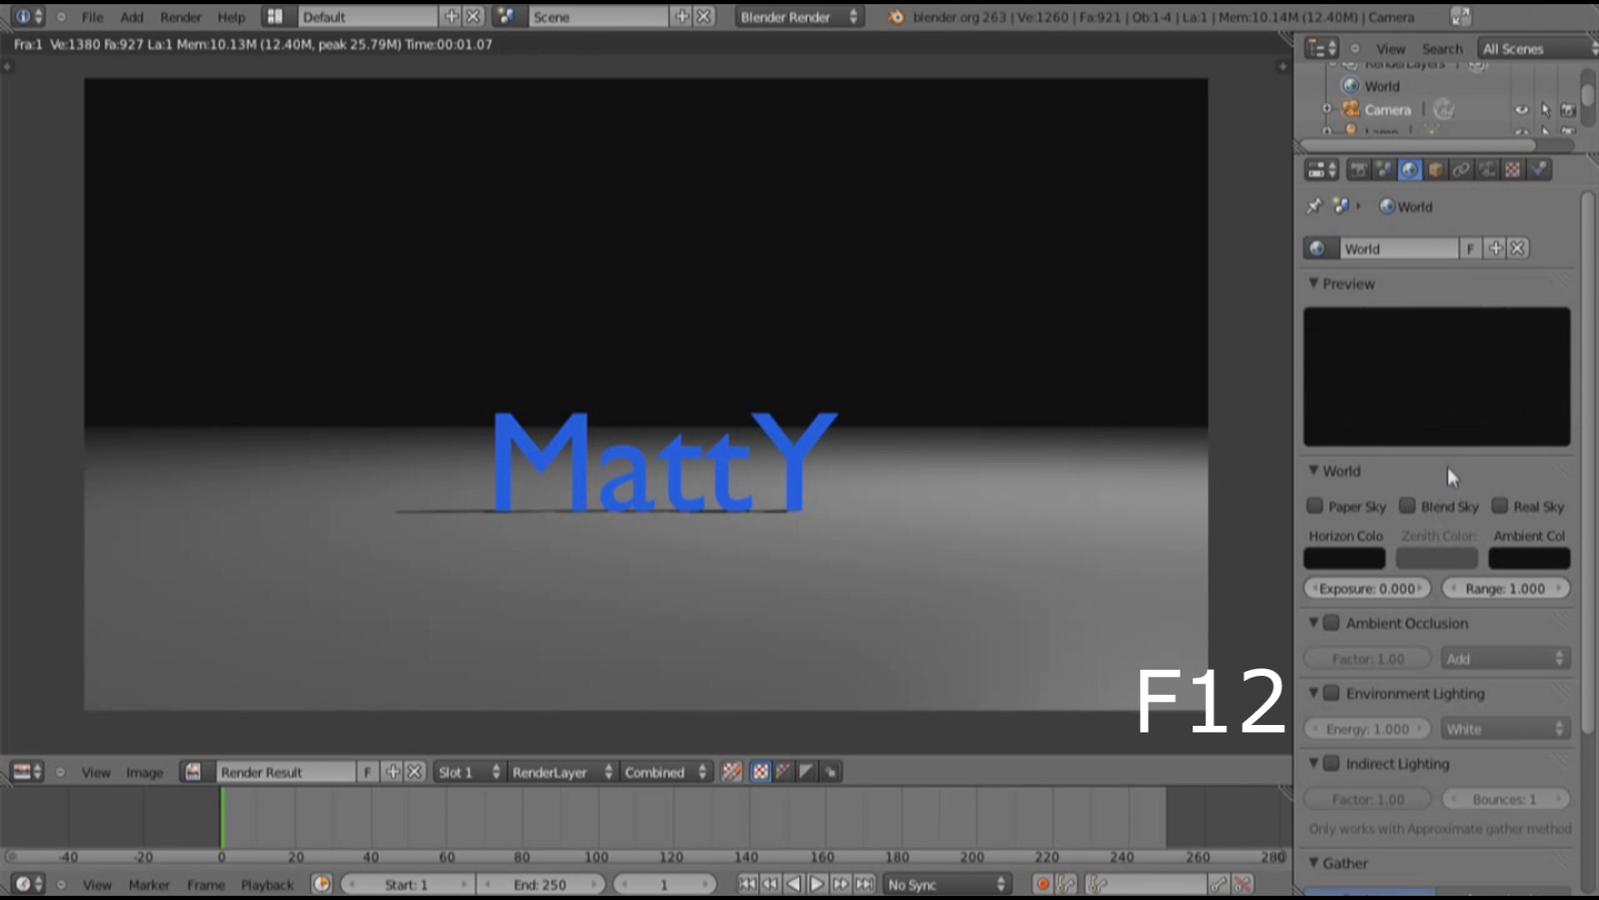
key("F11")
key("KP_3")
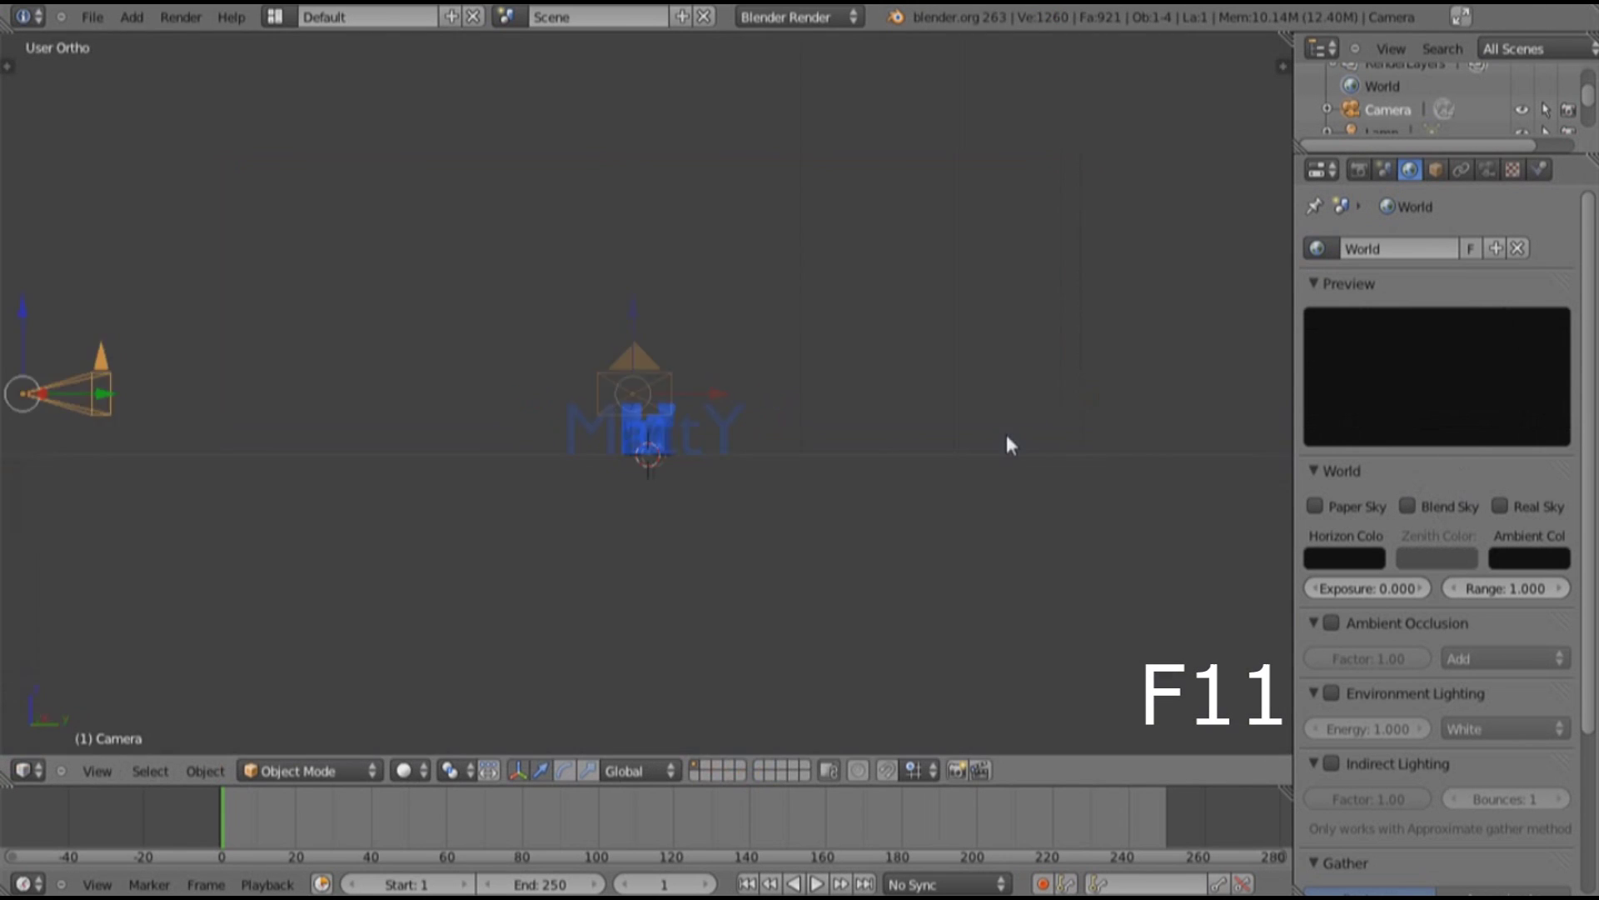
Delete the lamp and test-render the scene through the perspective camera view
right_click(688, 176)
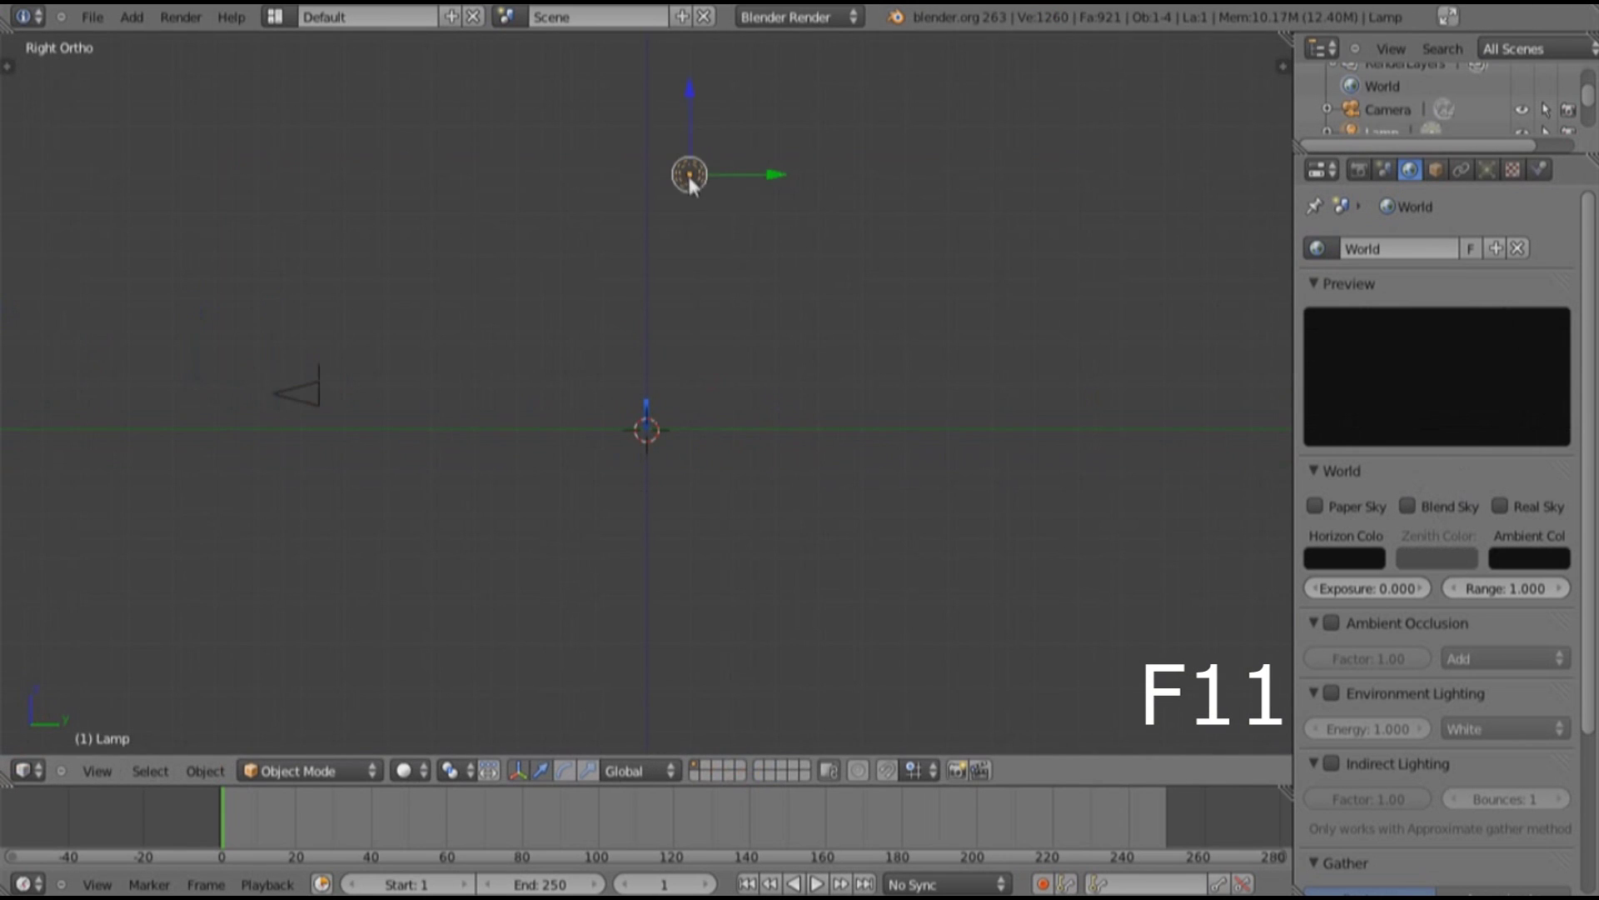
key("x")
left_click(688, 228)
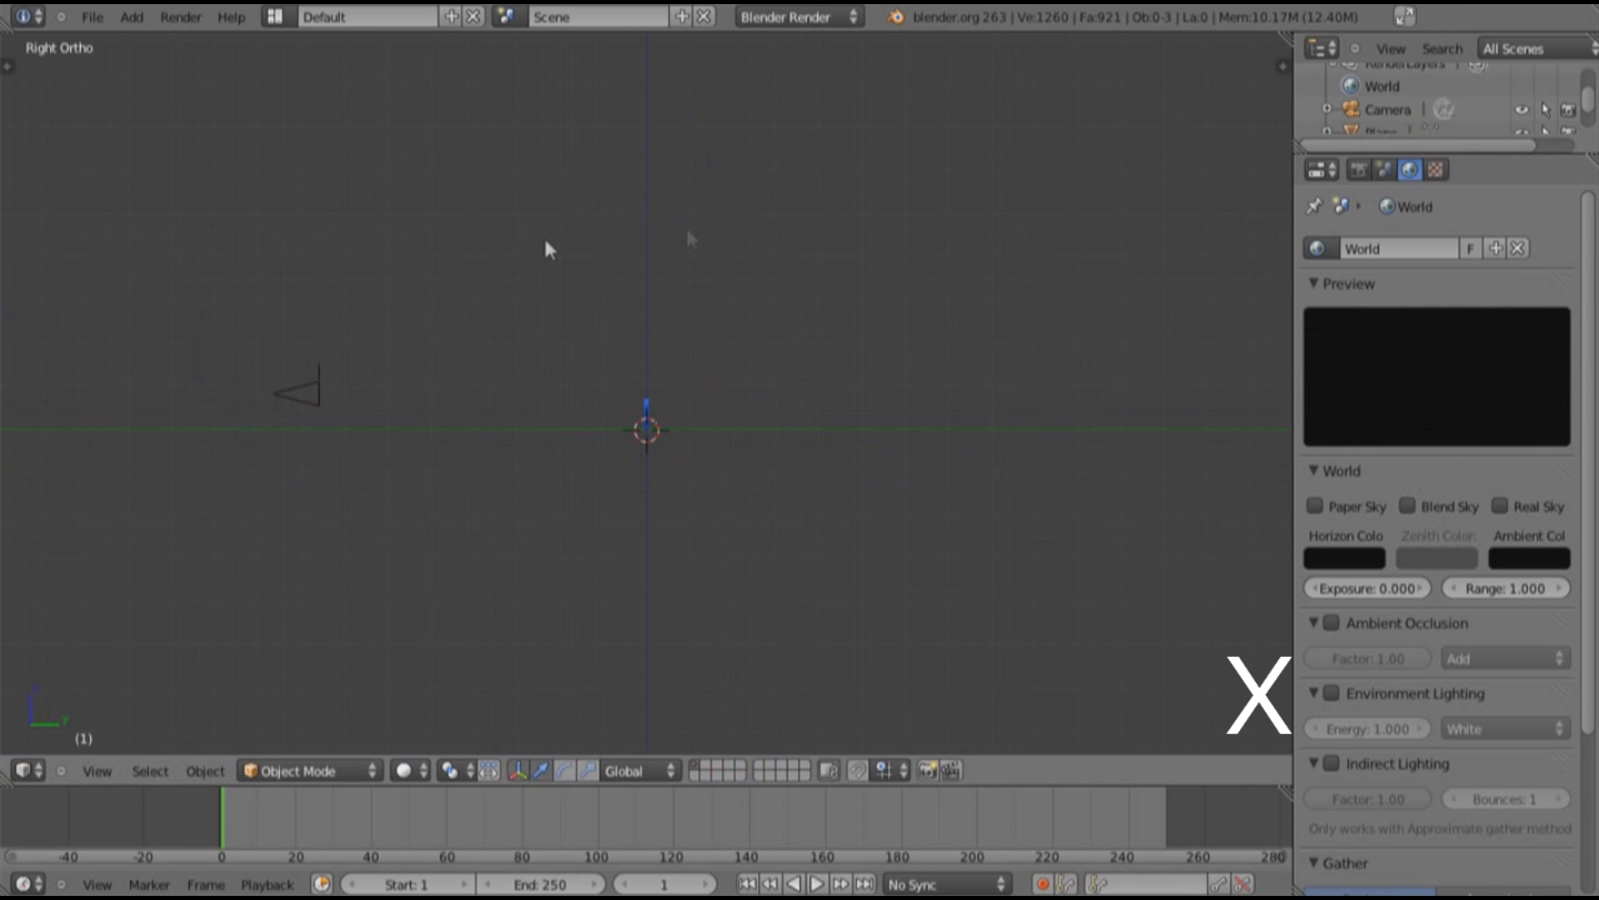
scroll(527, 246, "up", 4)
middle_click_drag(527, 247, 727, 293)
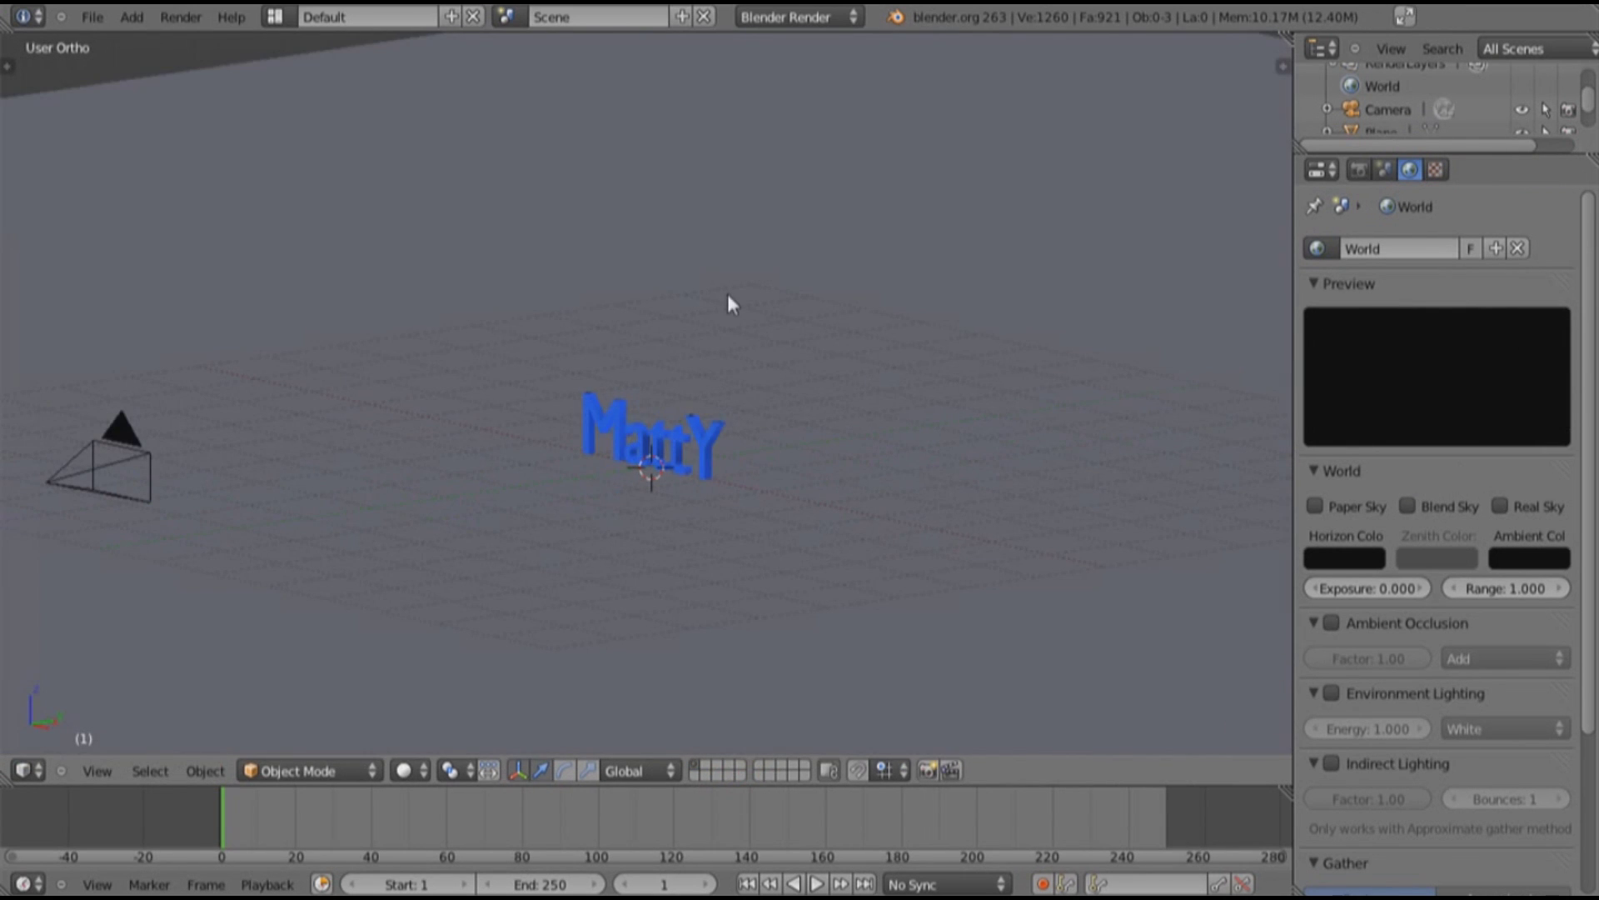
key("KP_5")
key("KP_0")
key("F12")
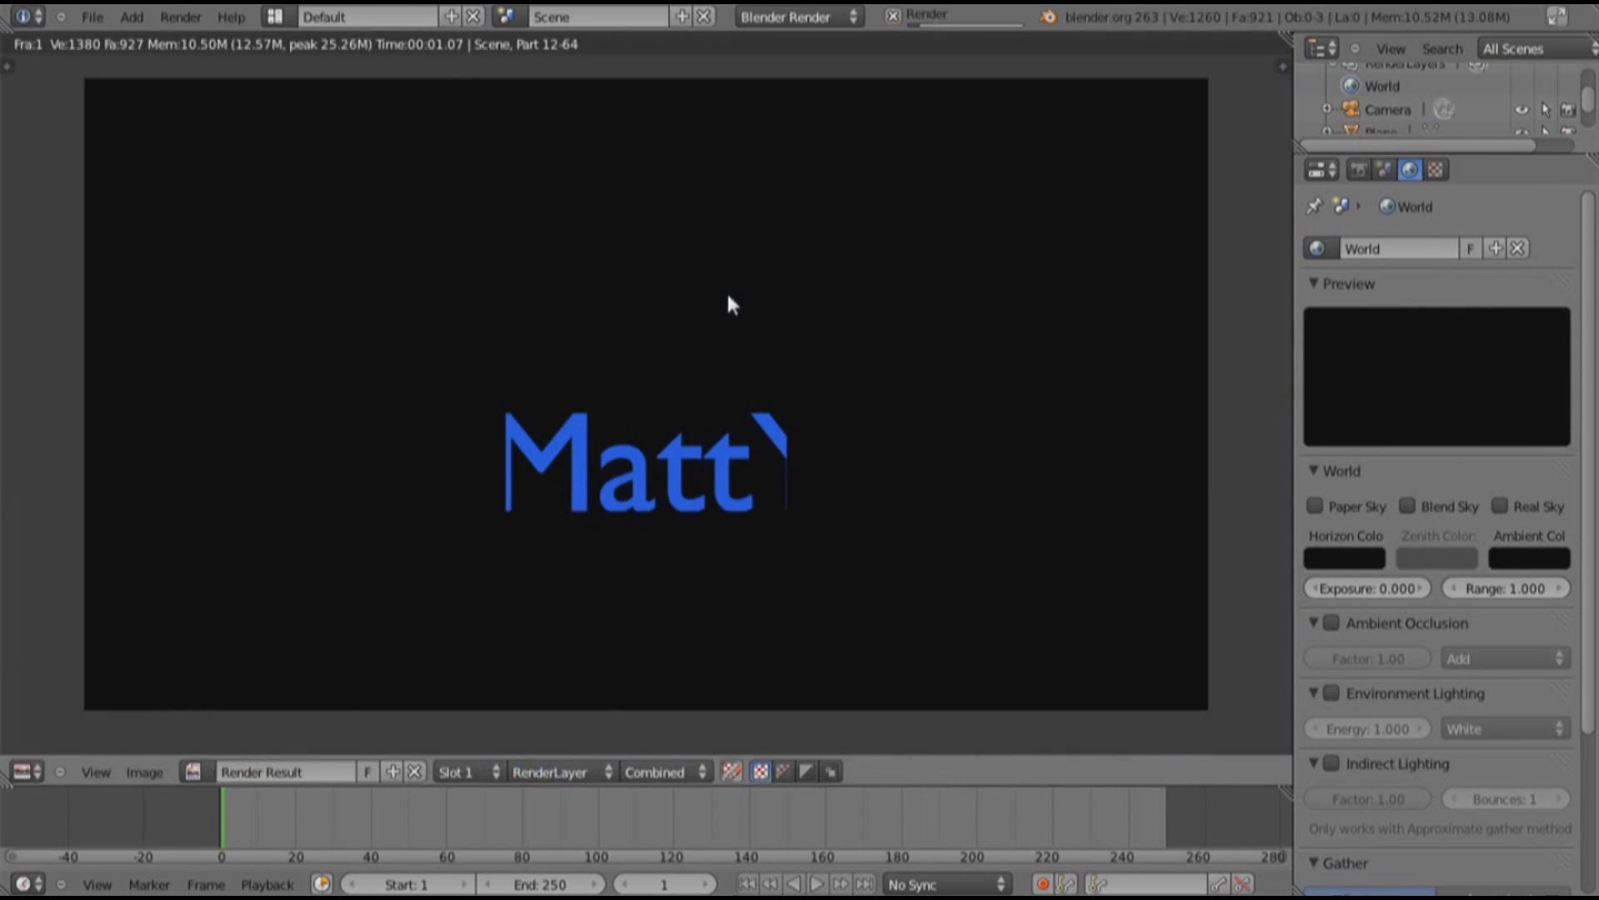
Select the MattY text and widen its Object Data settings panel
key("Escape")
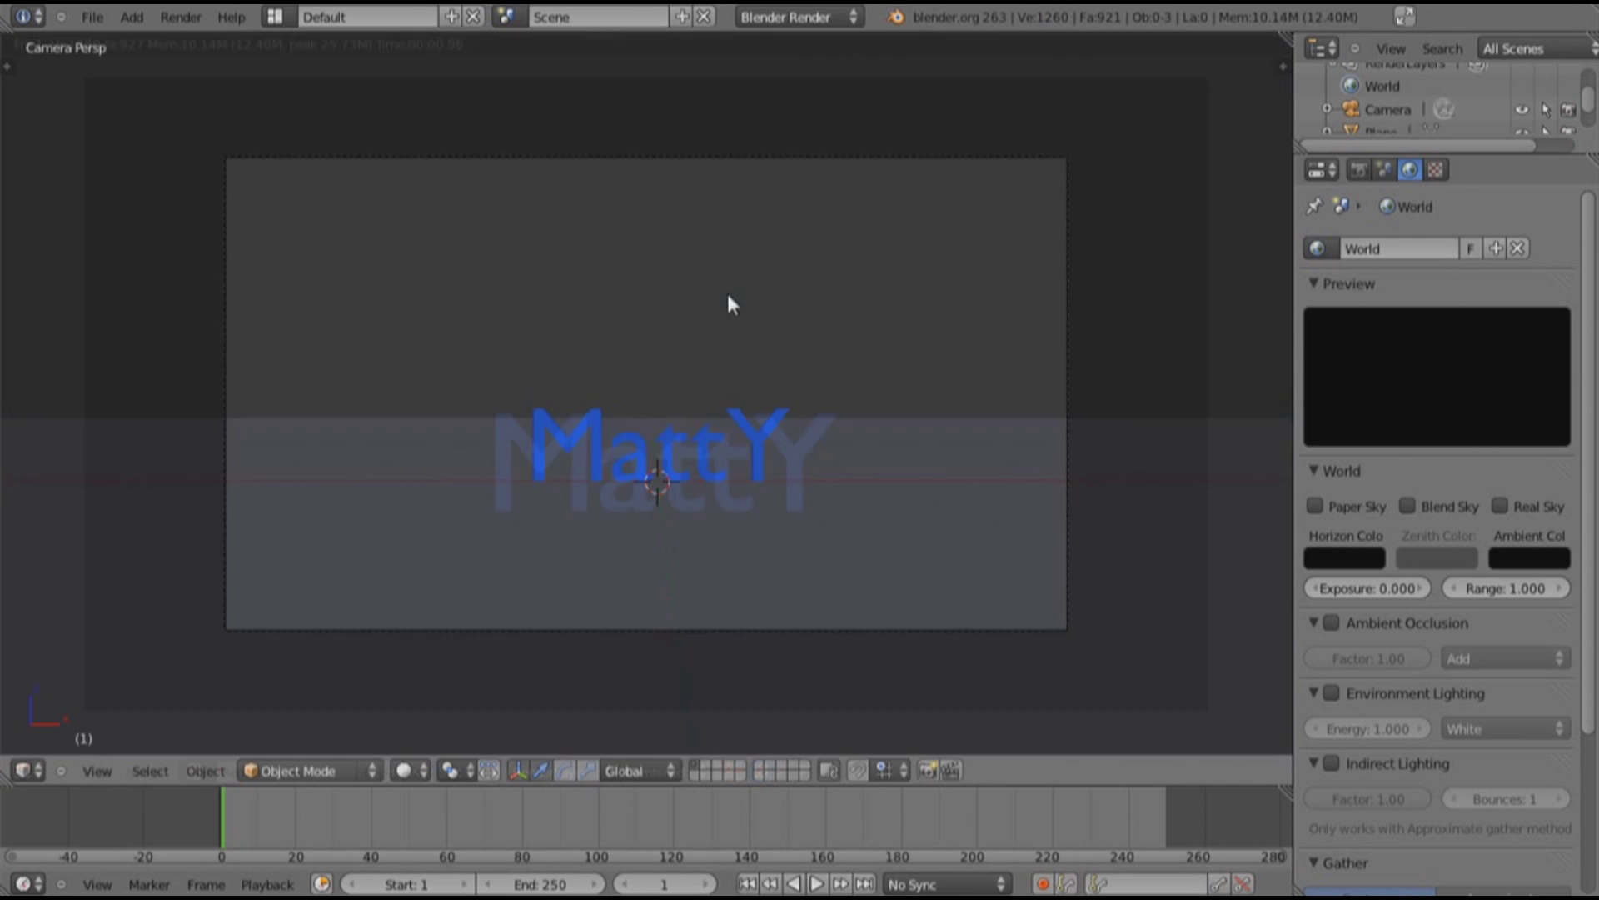
right_click(707, 440)
right_click(709, 446)
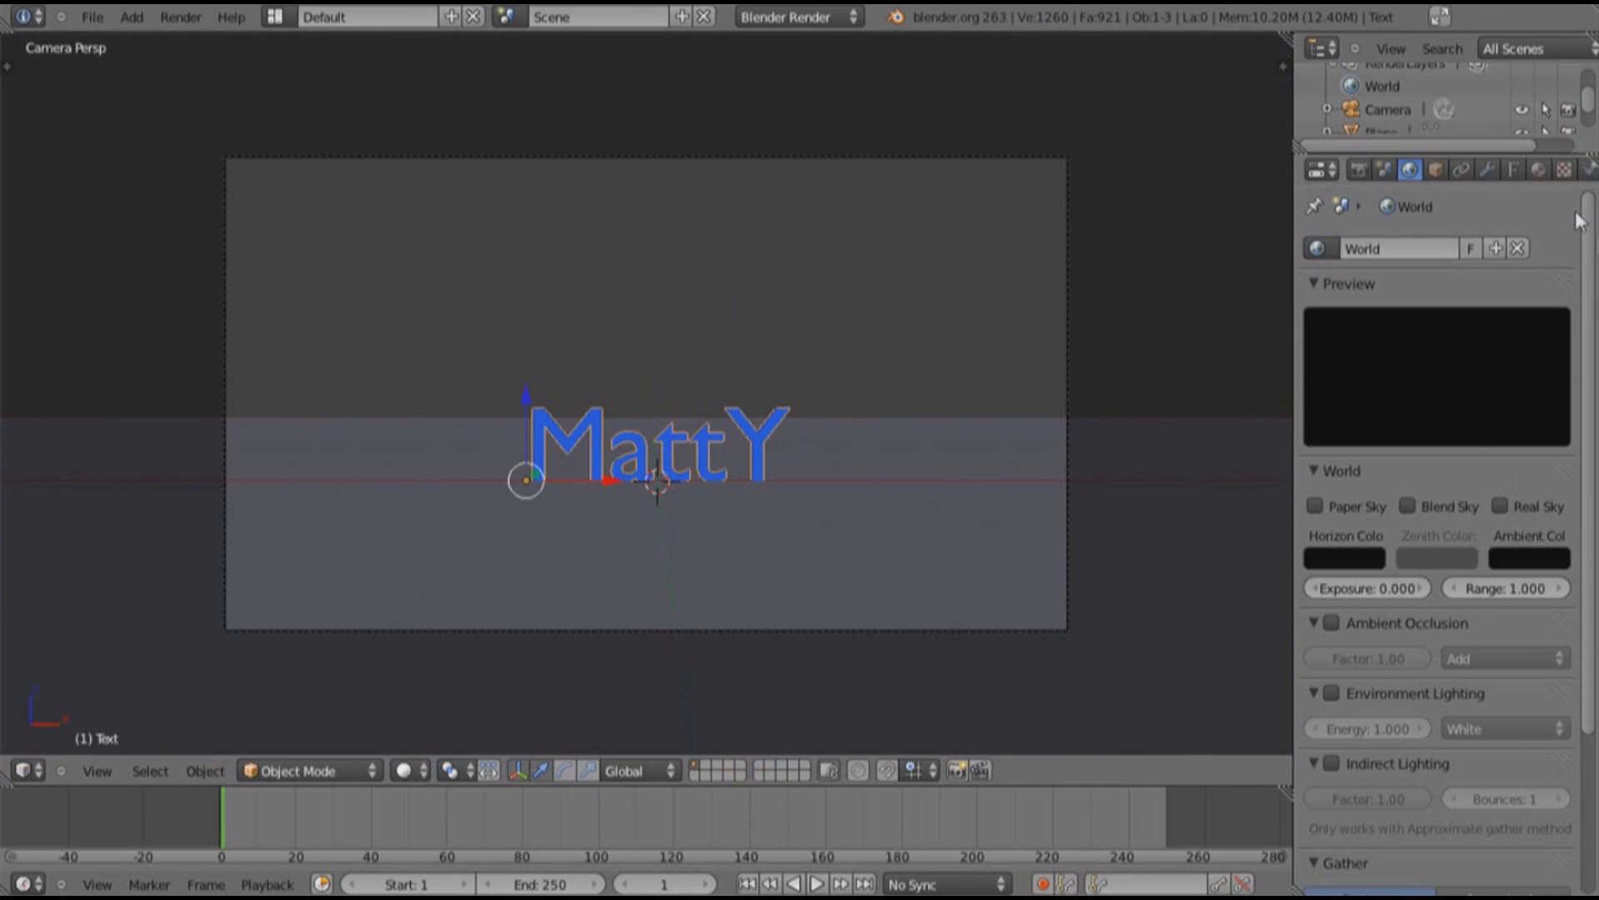
left_click(1513, 170)
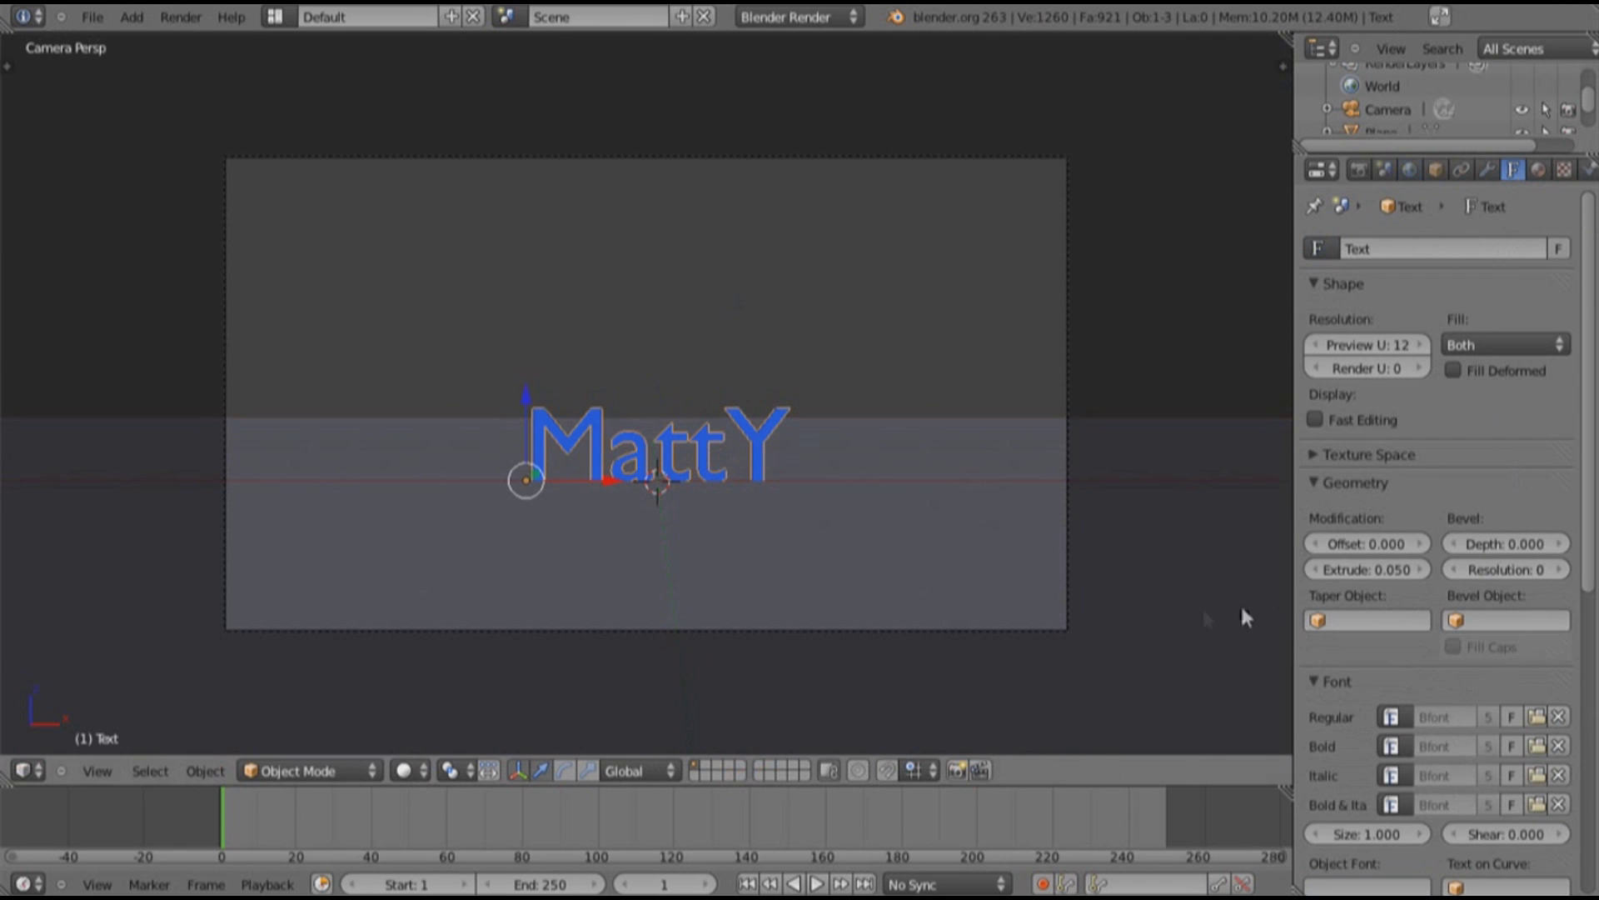
scroll(1332, 604, "down", 2)
scroll(988, 601, "down", 5)
scroll(1006, 591, "up", 6)
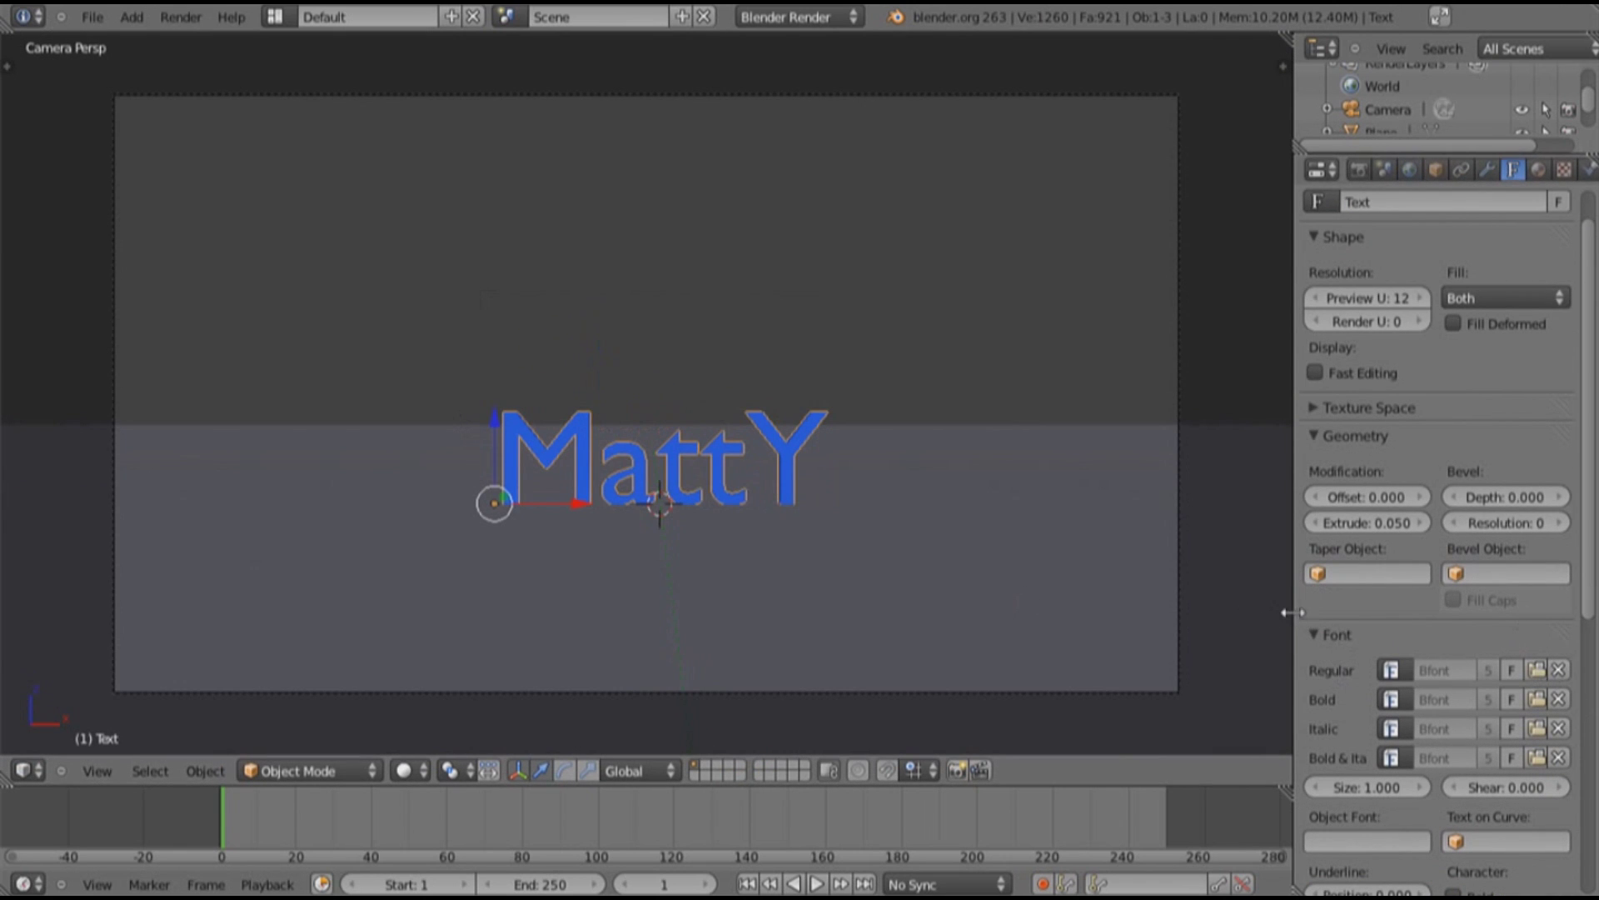
left_click_drag(1287, 610, 1120, 601)
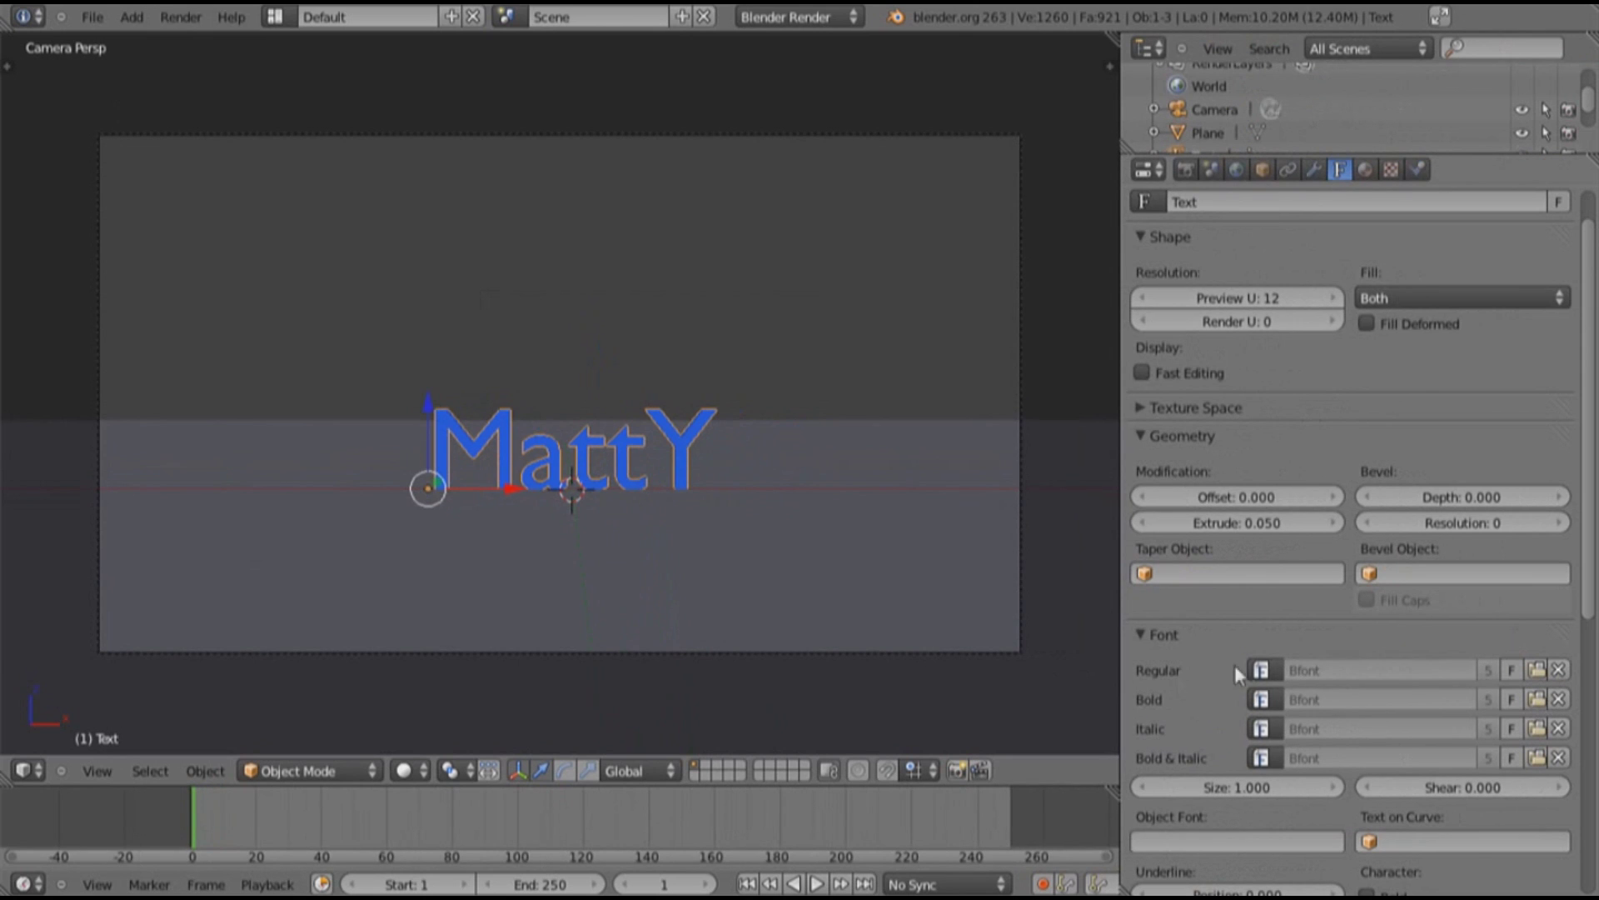
Pick ARDESTINE.ttf from C:\Windows\Fonts as the MattY text's regular font
left_click(1138, 428)
left_click(1537, 498)
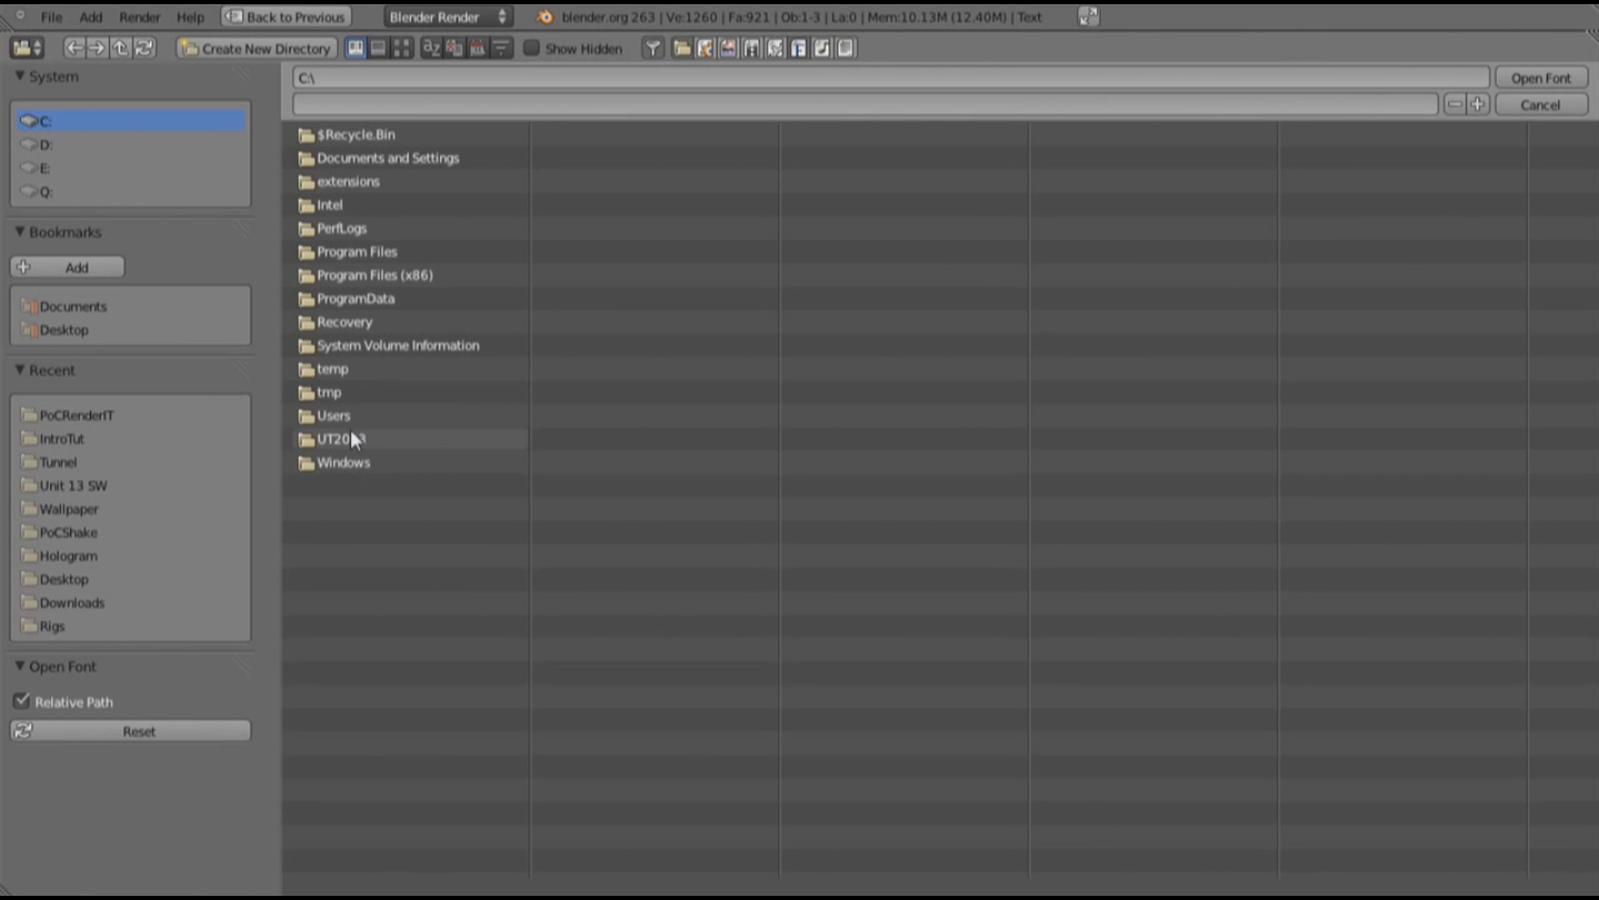
left_click(349, 462)
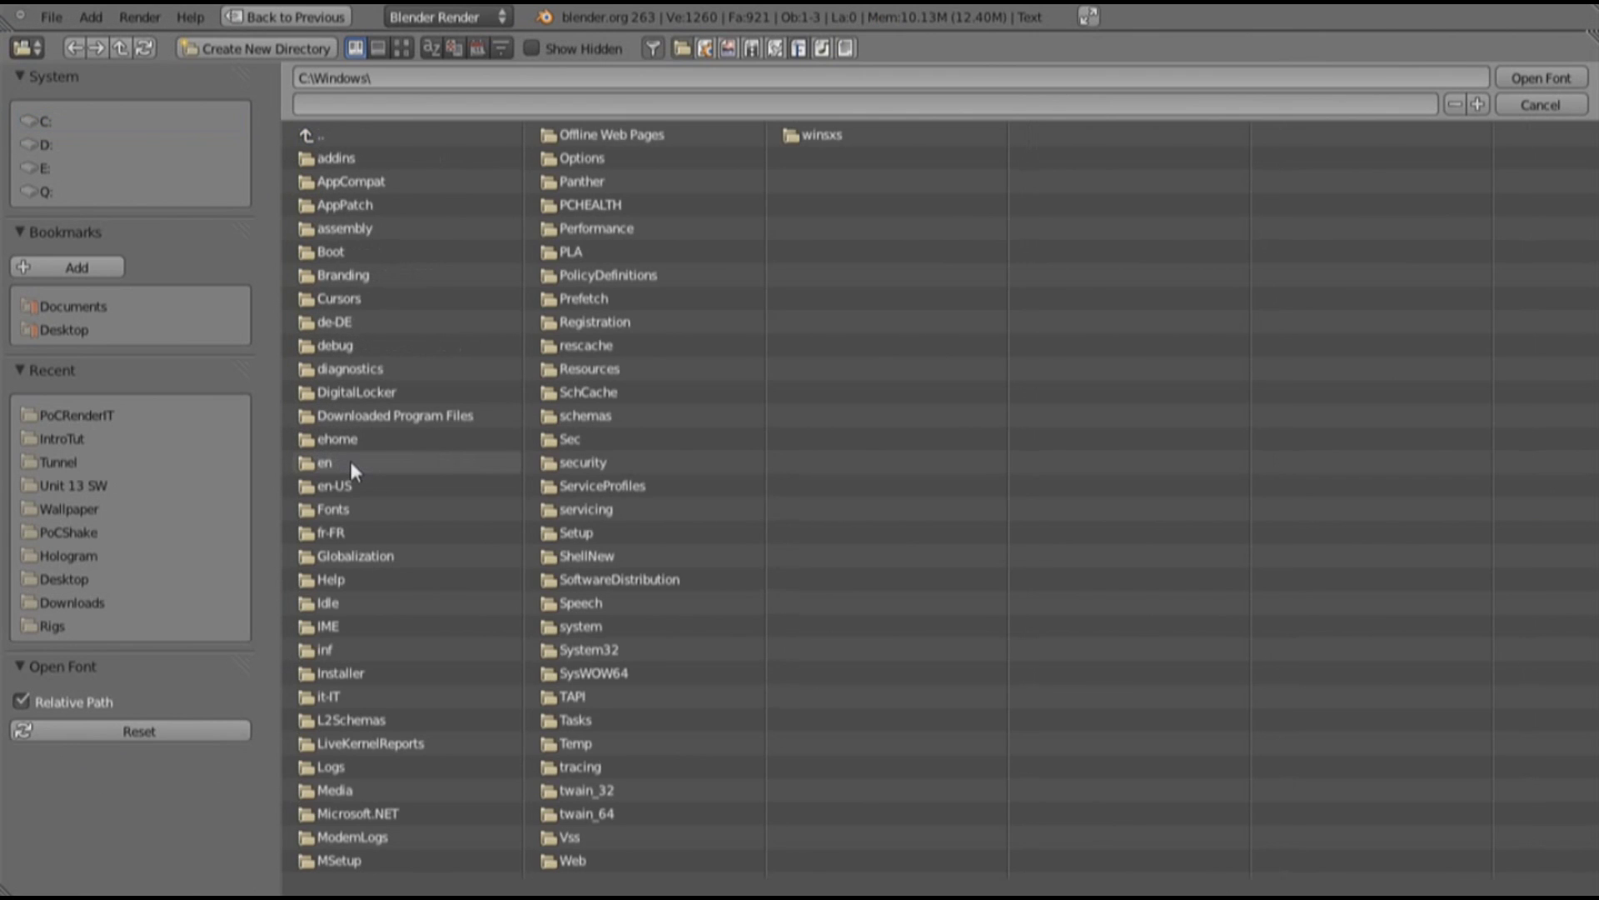
left_click(335, 506)
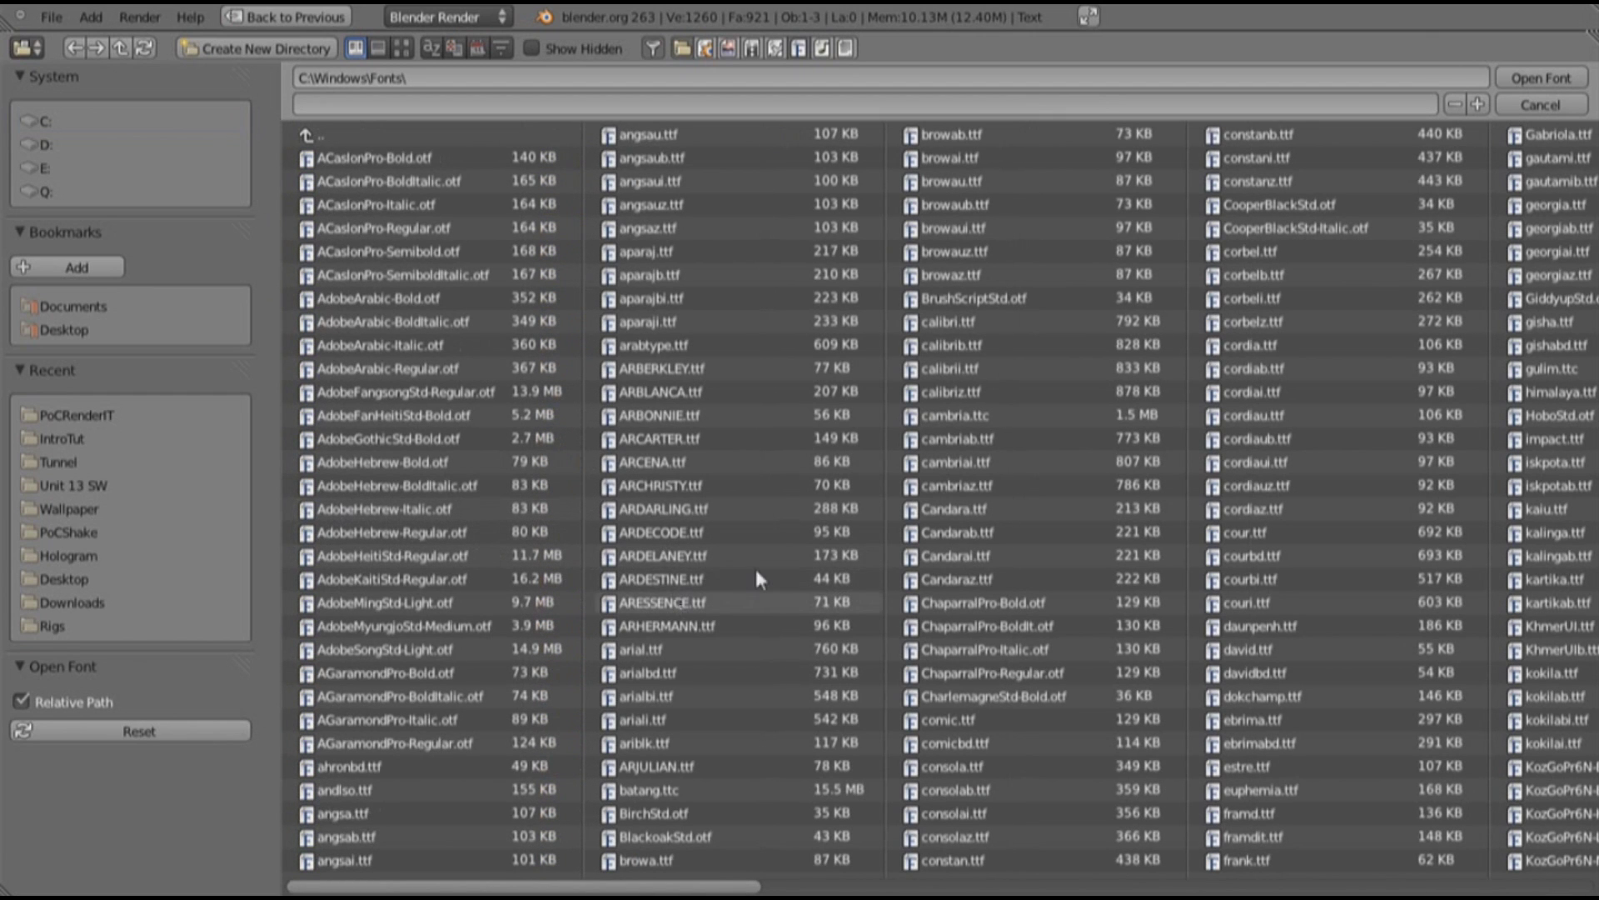
left_click(693, 579)
Load the ARDESTINE font and move the camera so MattY sits higher in frame
double_click(692, 577)
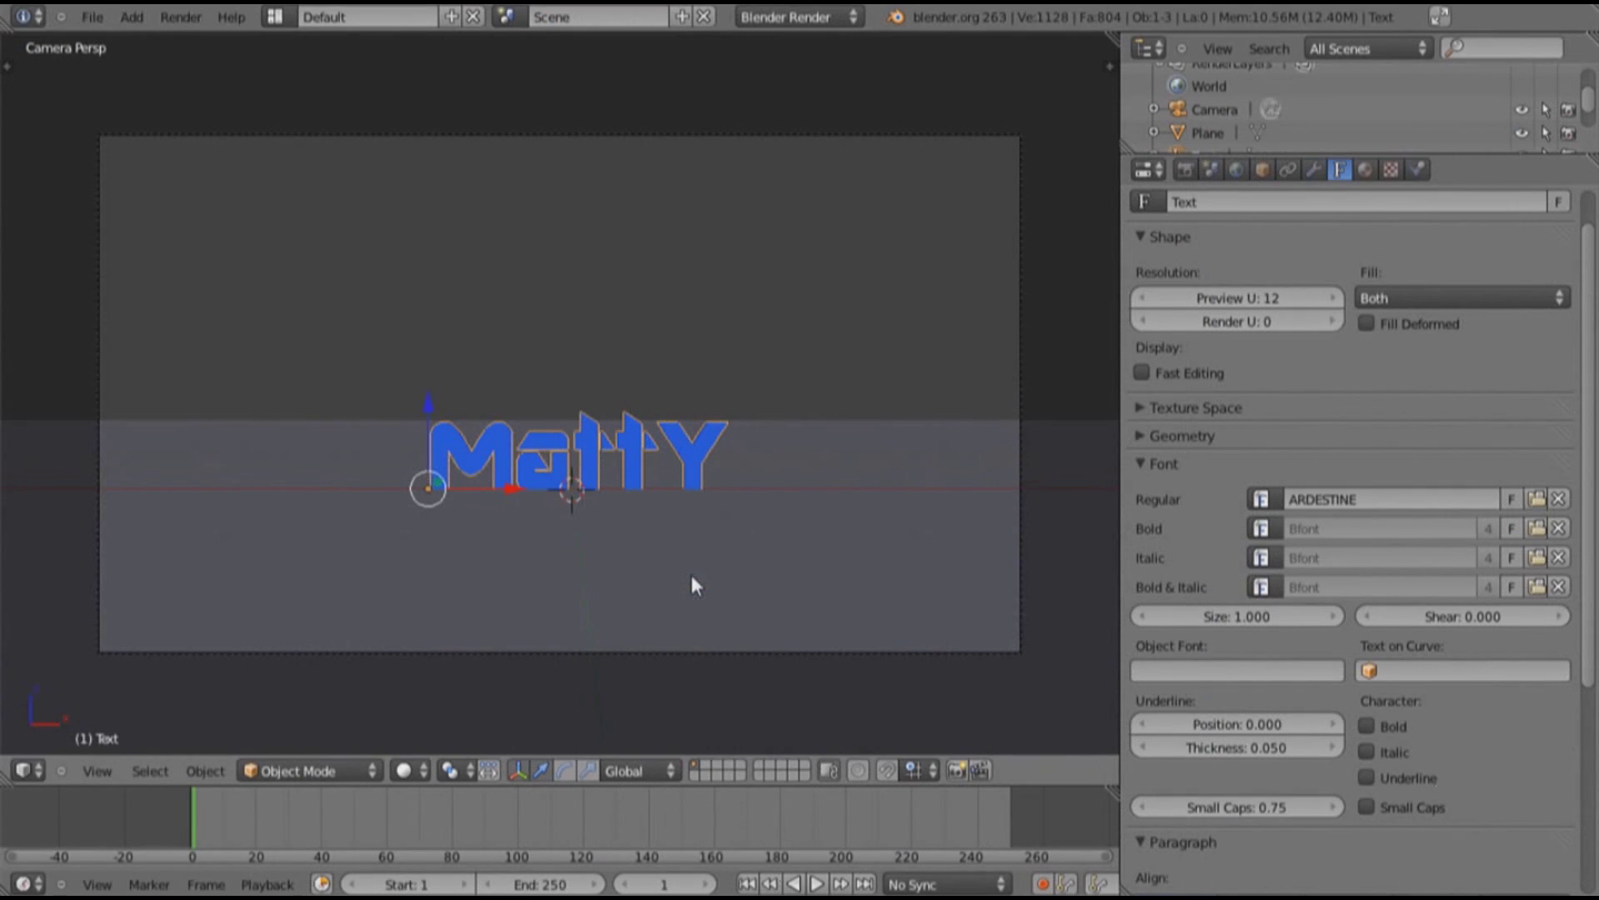
scroll(694, 548, "up", 5)
scroll(586, 514, "down", 3)
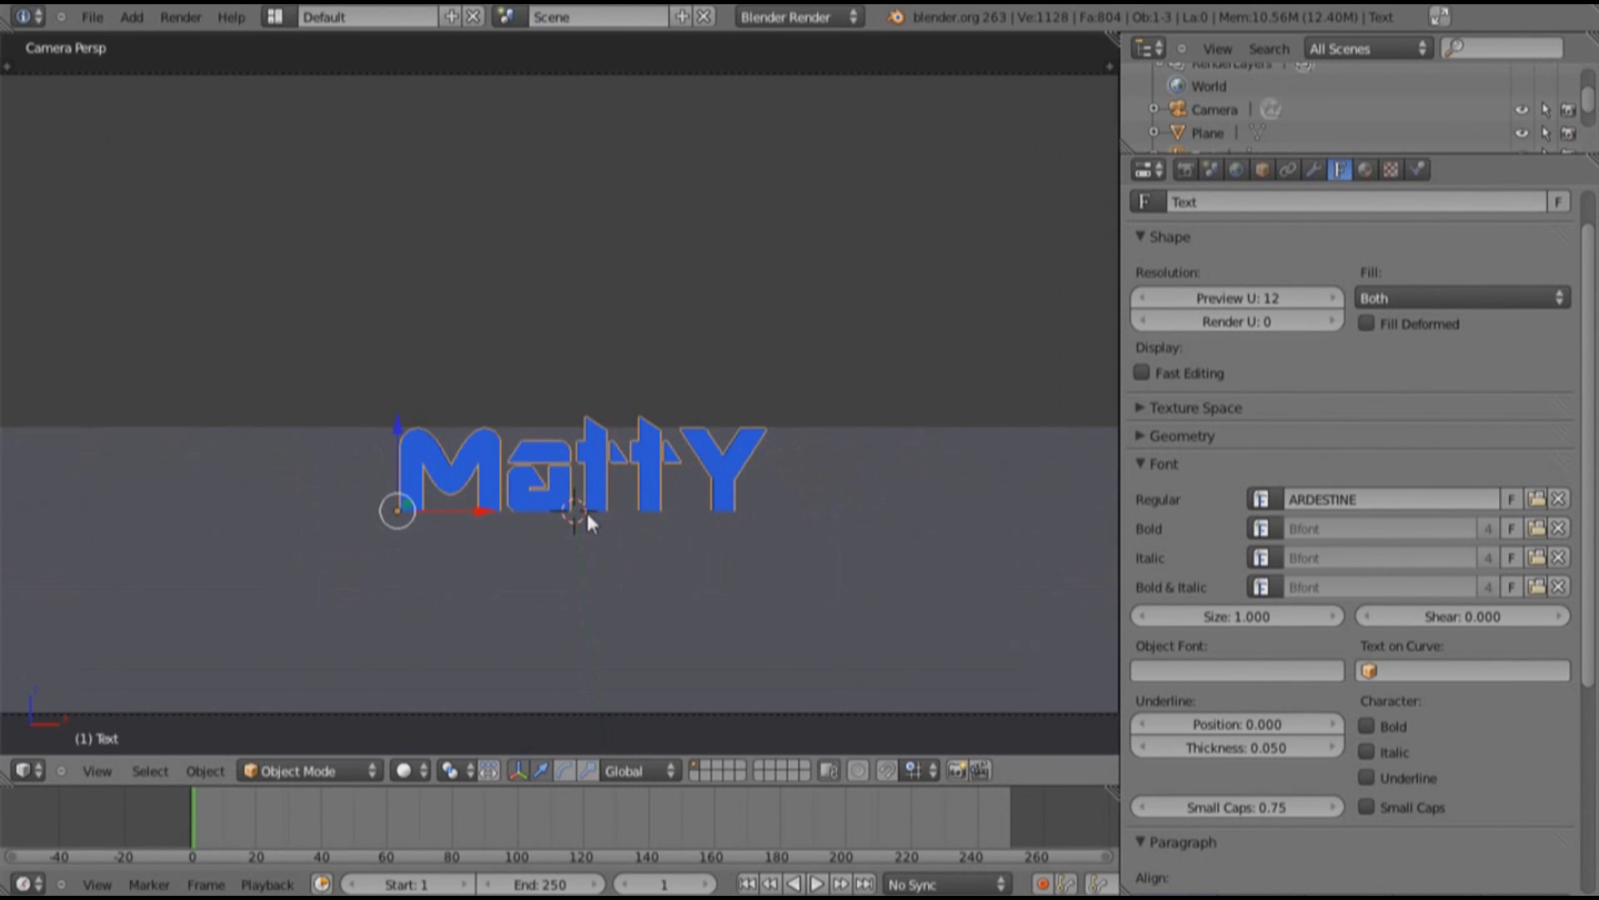
right_click(432, 561)
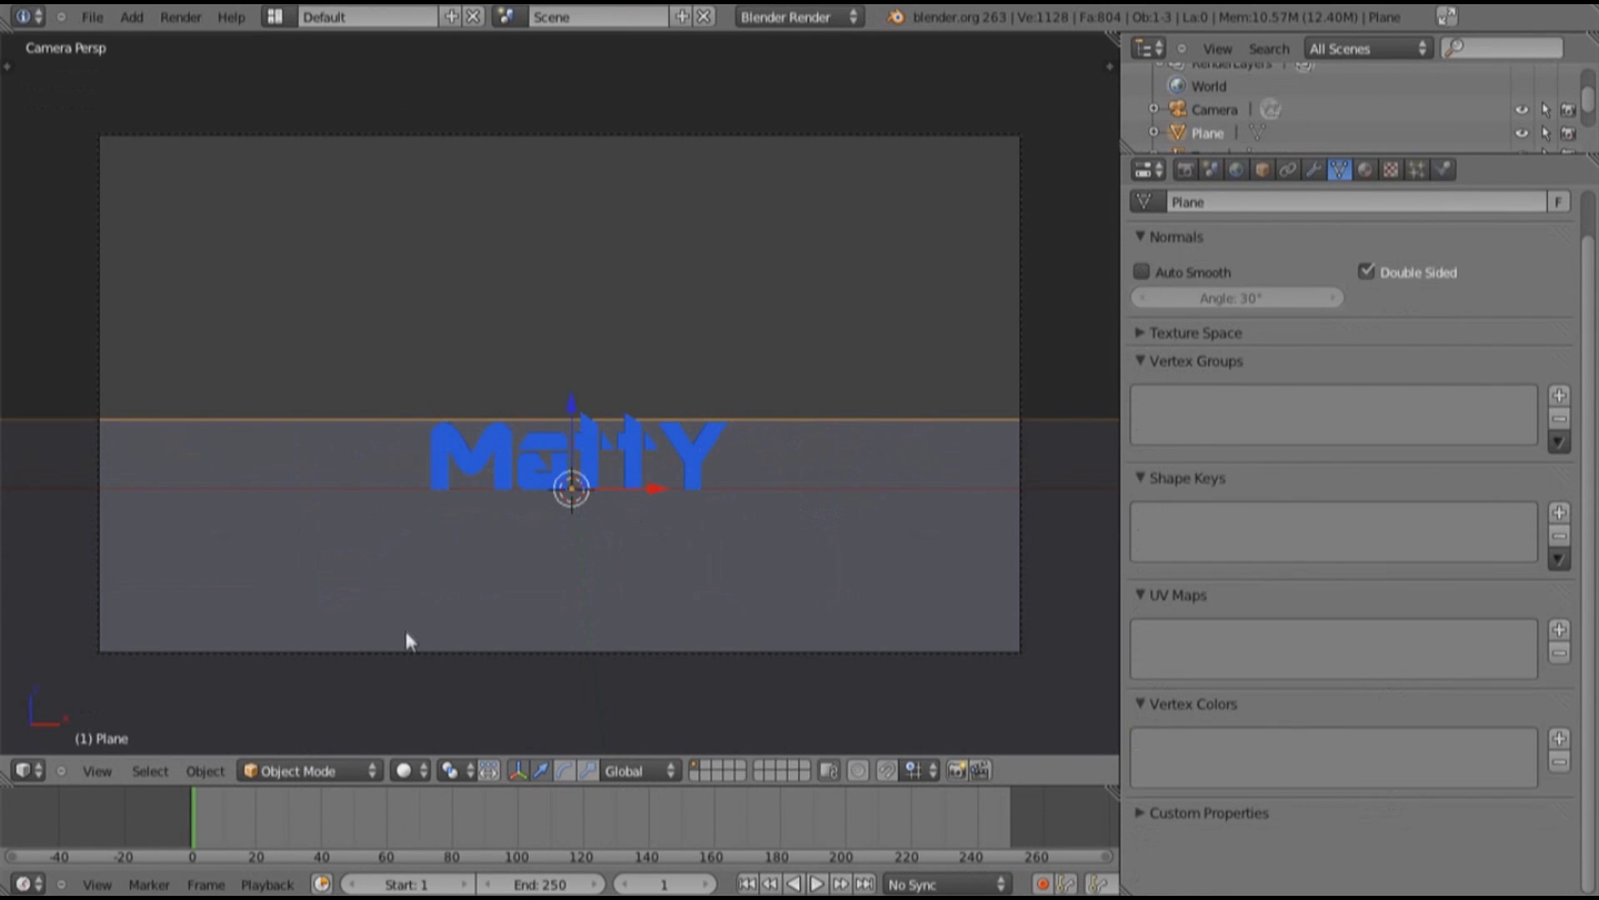
right_click(400, 652)
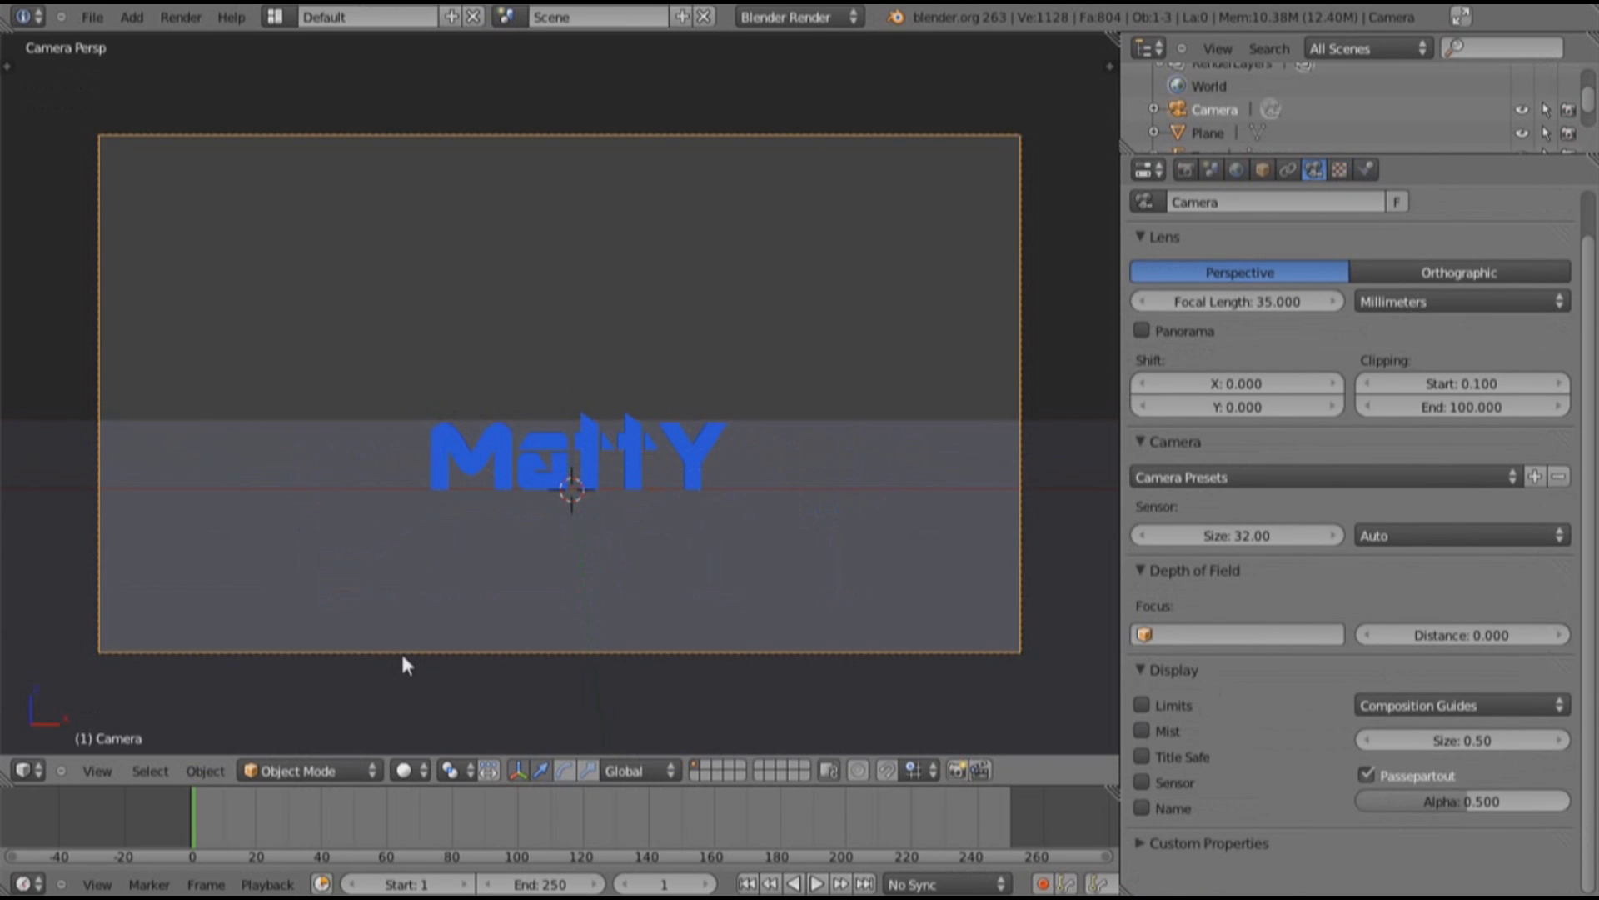
key("g")
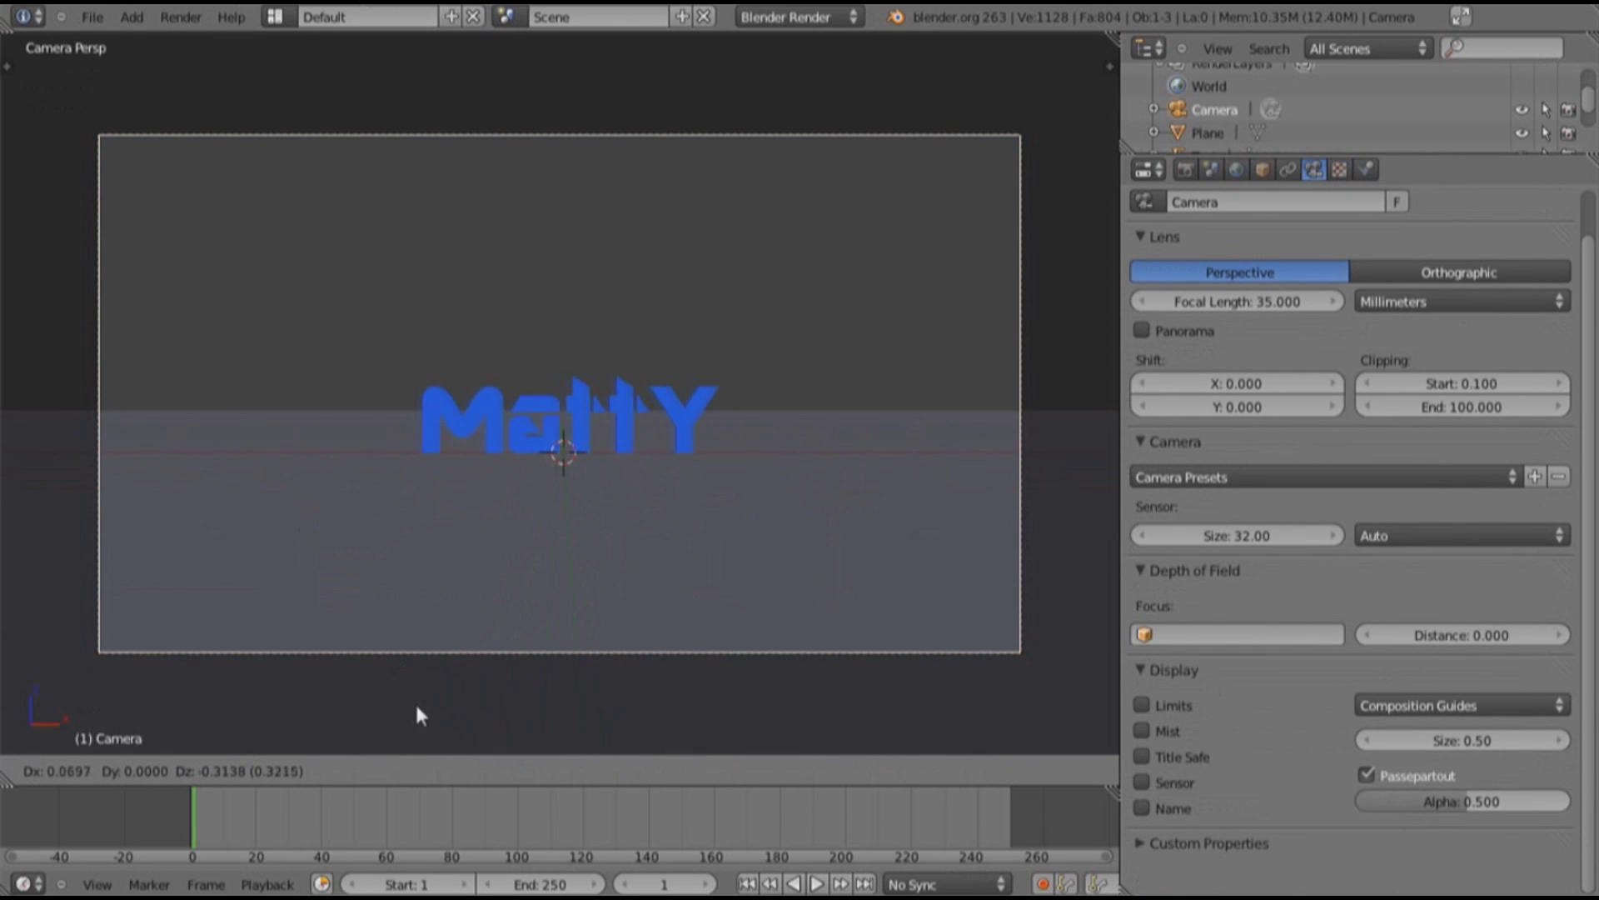
left_click(424, 710)
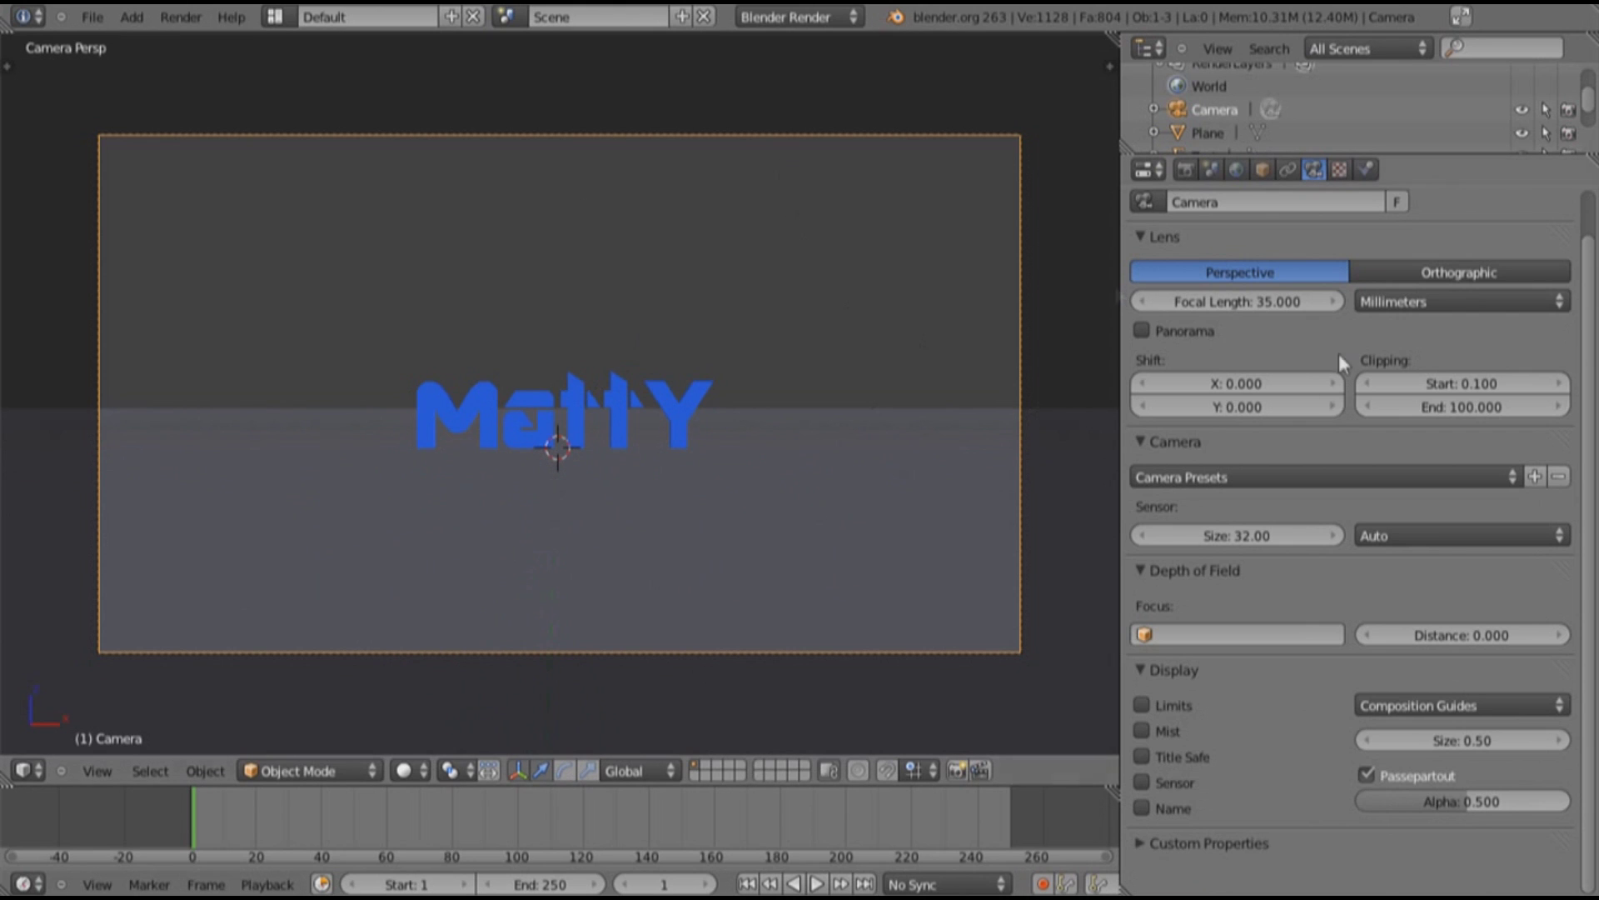
Widen the 3D view and switch to Right Ortho view of the scene
scroll(1183, 450, "up", 2)
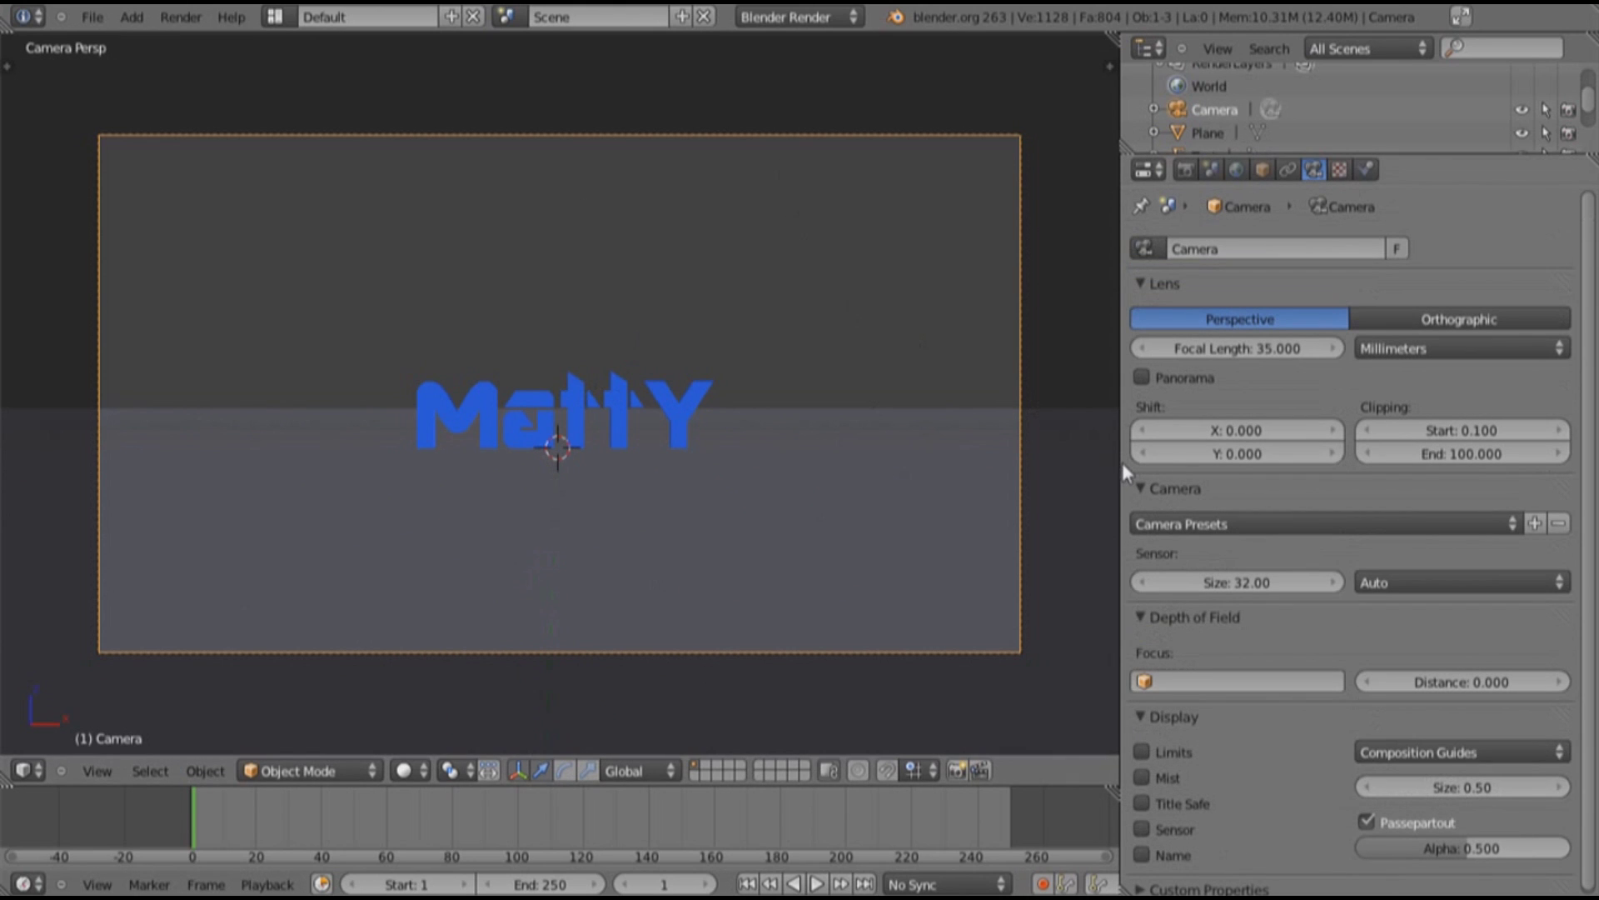
left_click_drag(1122, 462, 1262, 457)
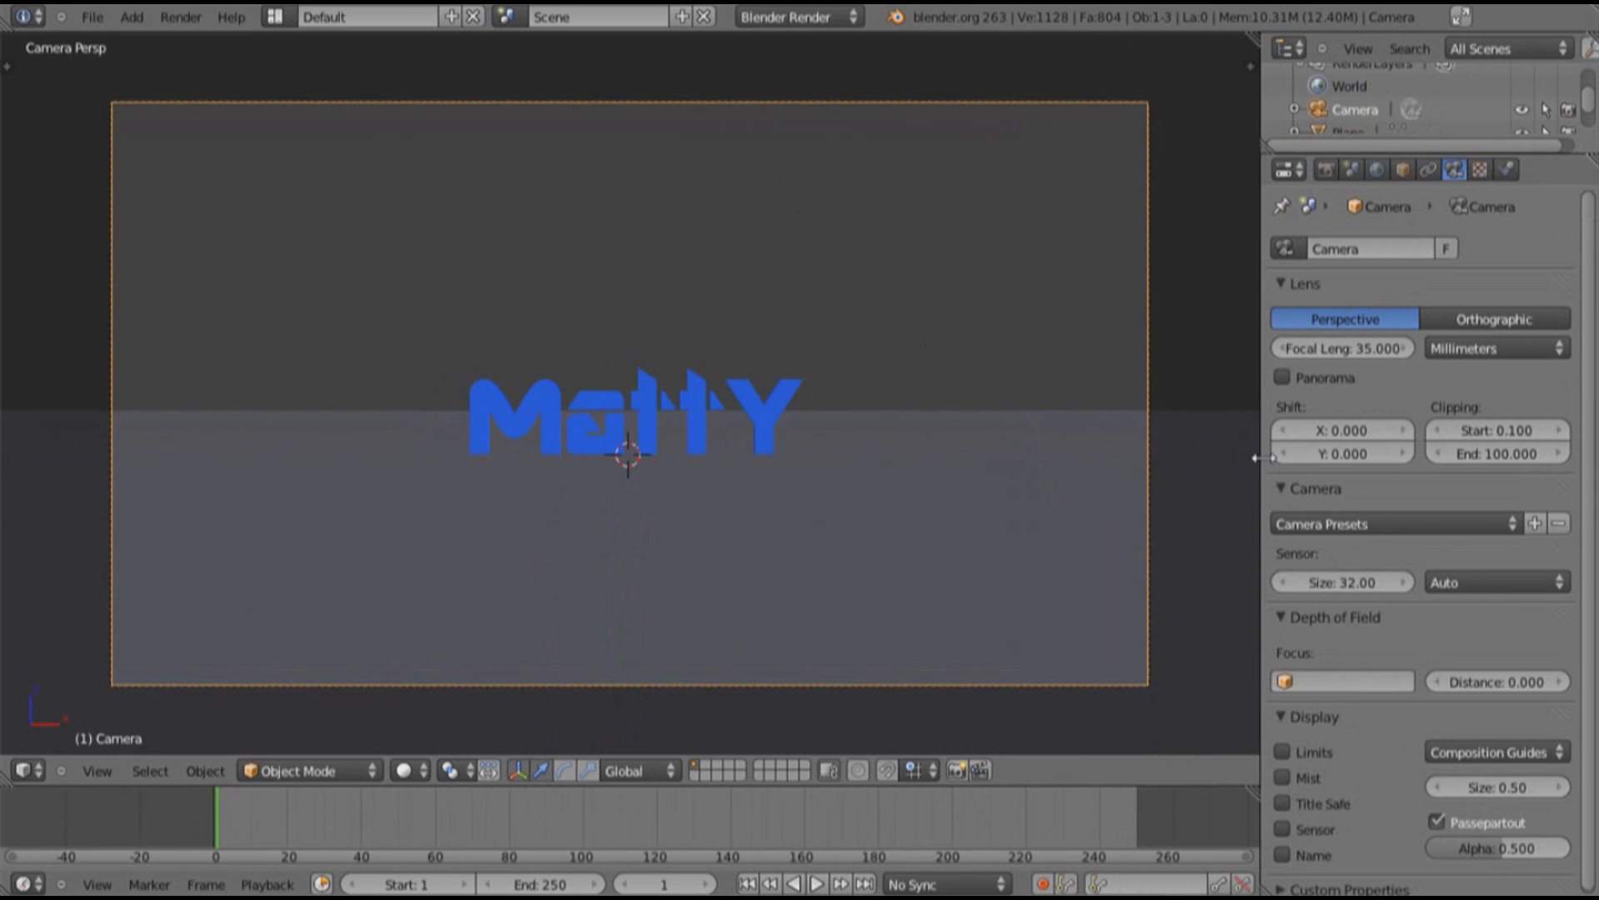
key("KP_0")
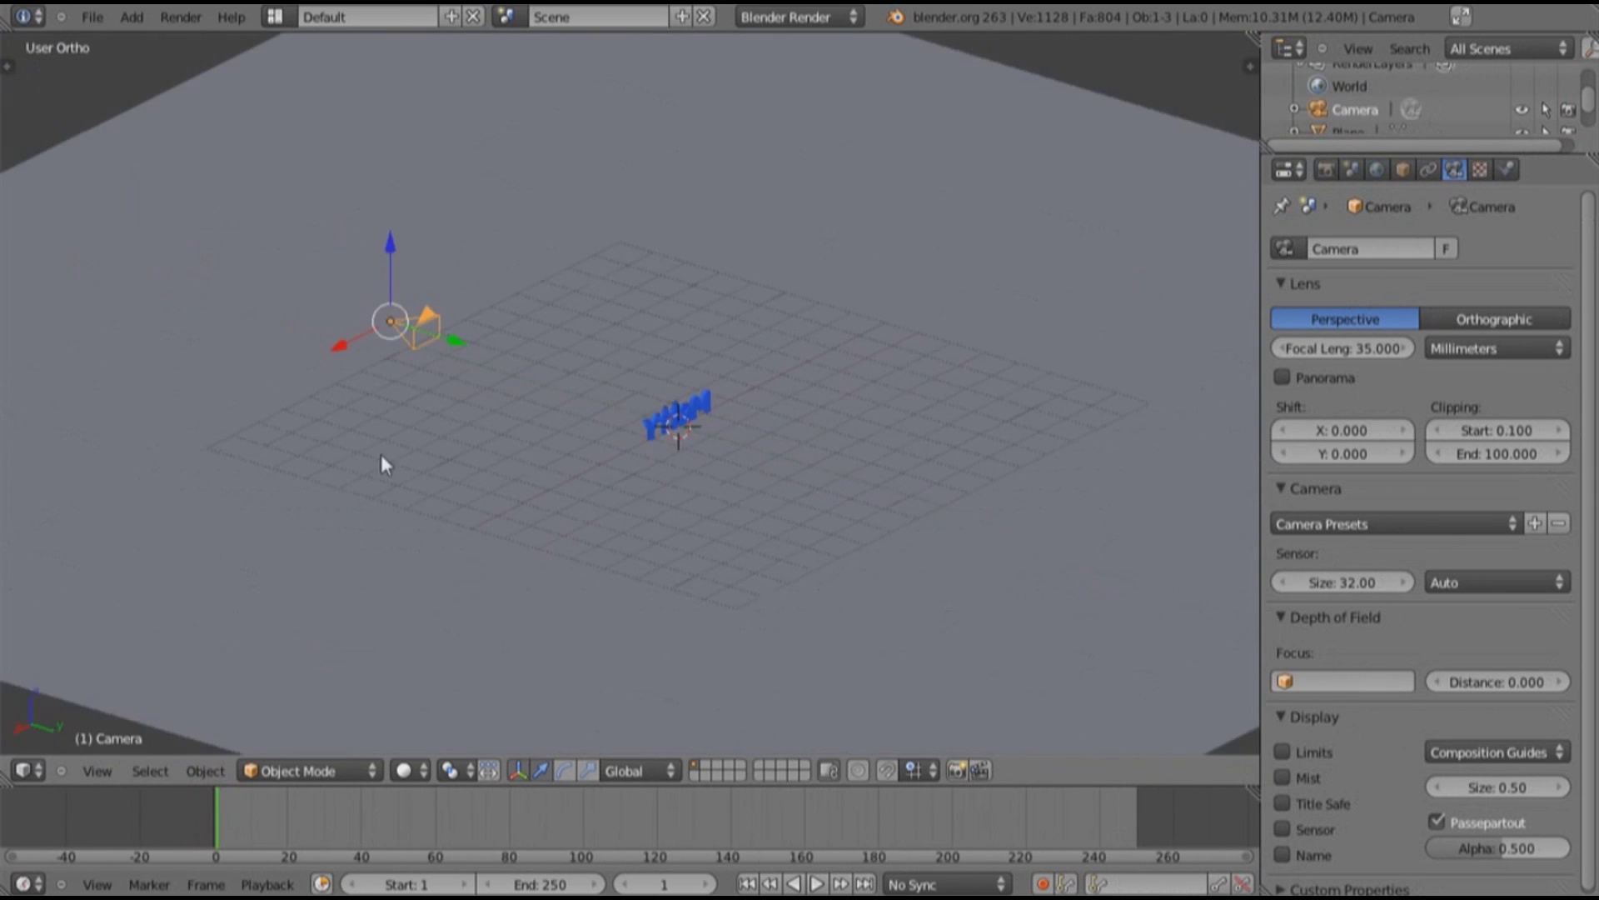
key("KP_3")
key("KP_5")
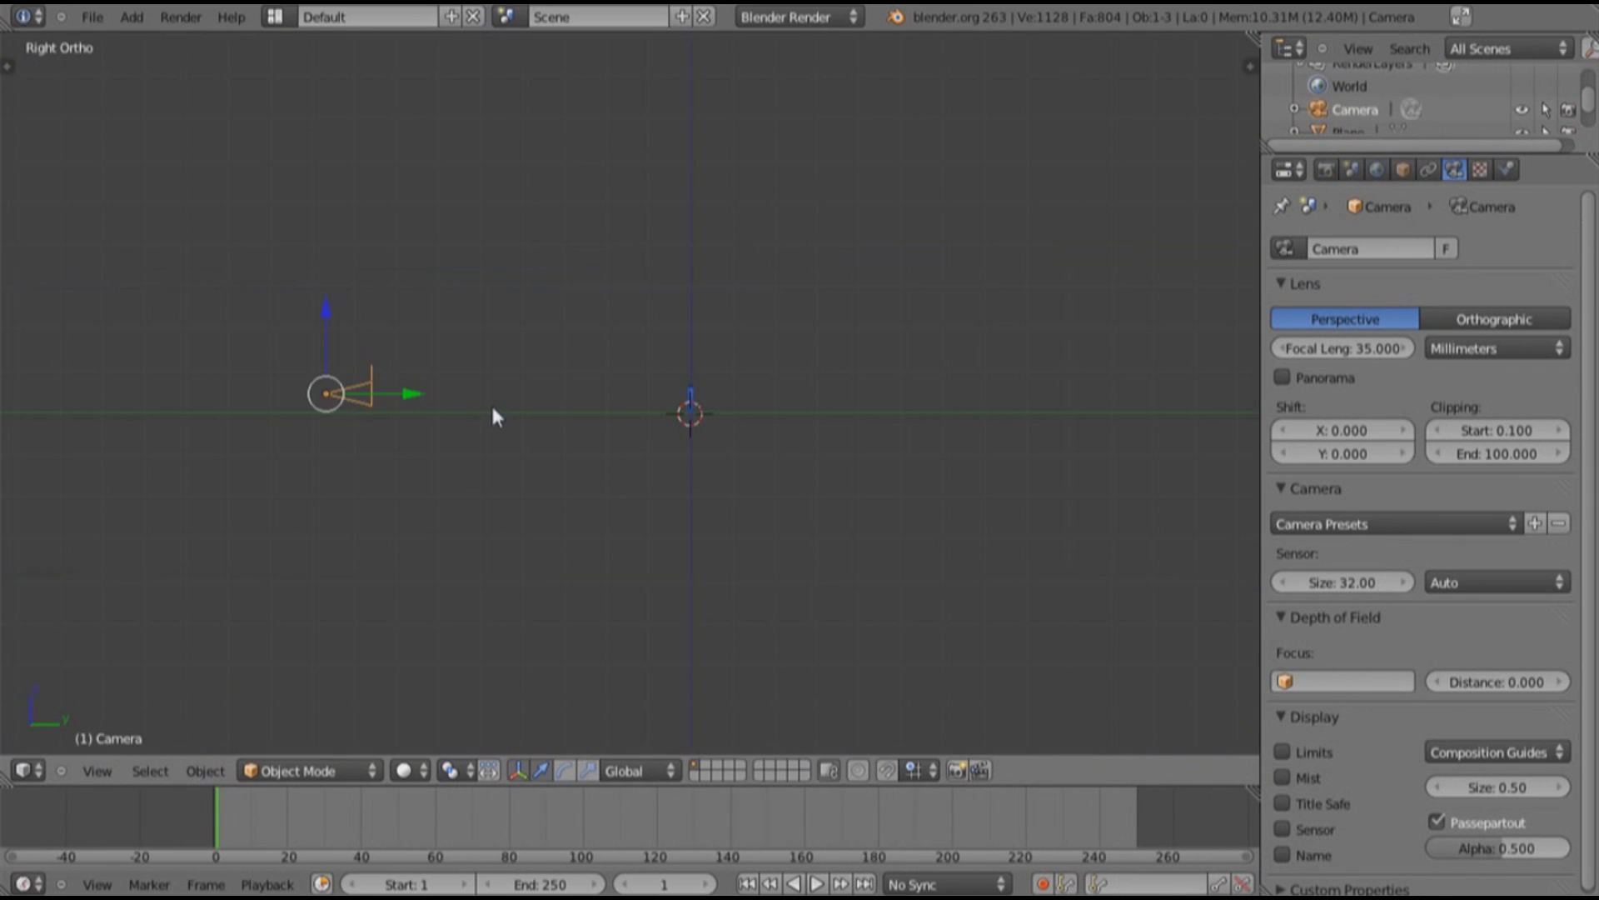
scroll(612, 444, "up", 3)
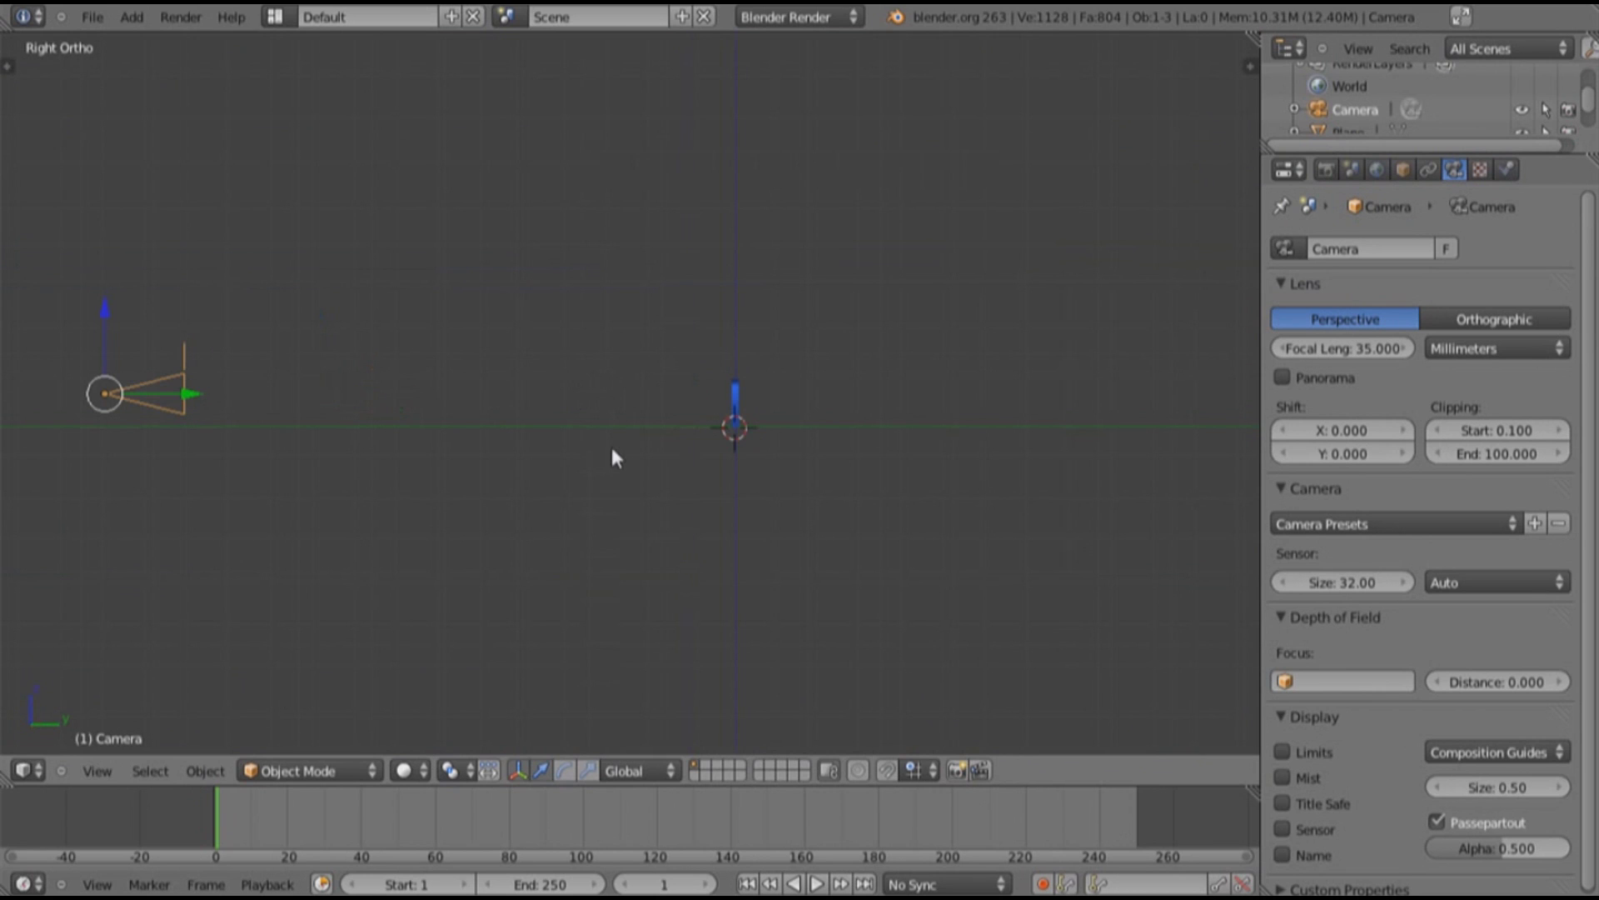
Inspect the render settings panel
left_click(1325, 171)
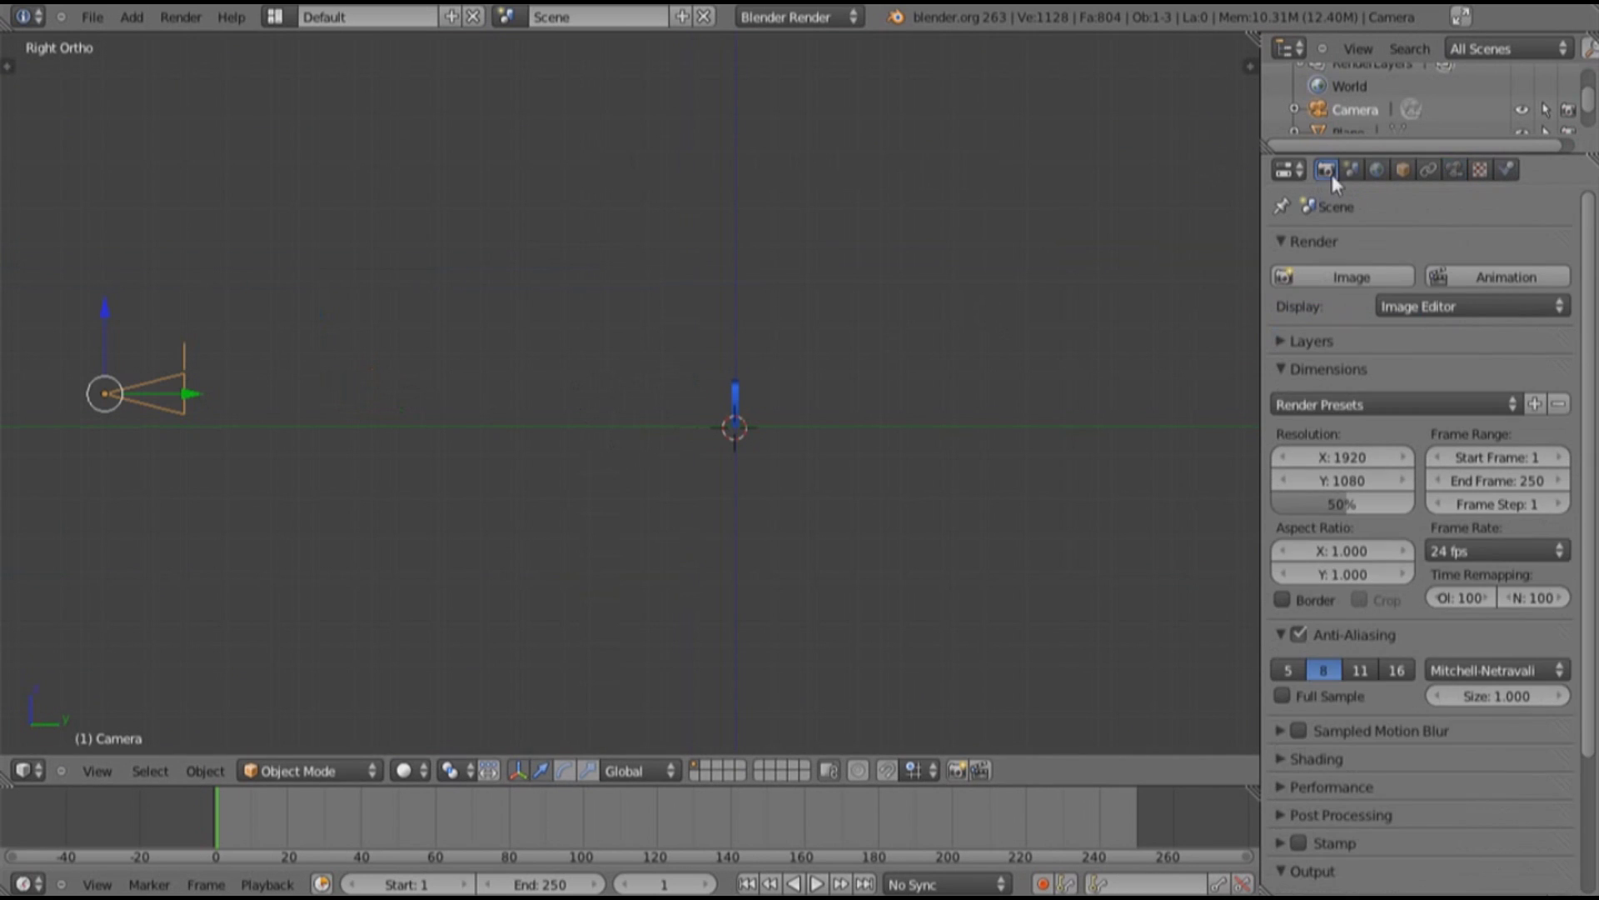
left_click_drag(1336, 510, 1442, 515)
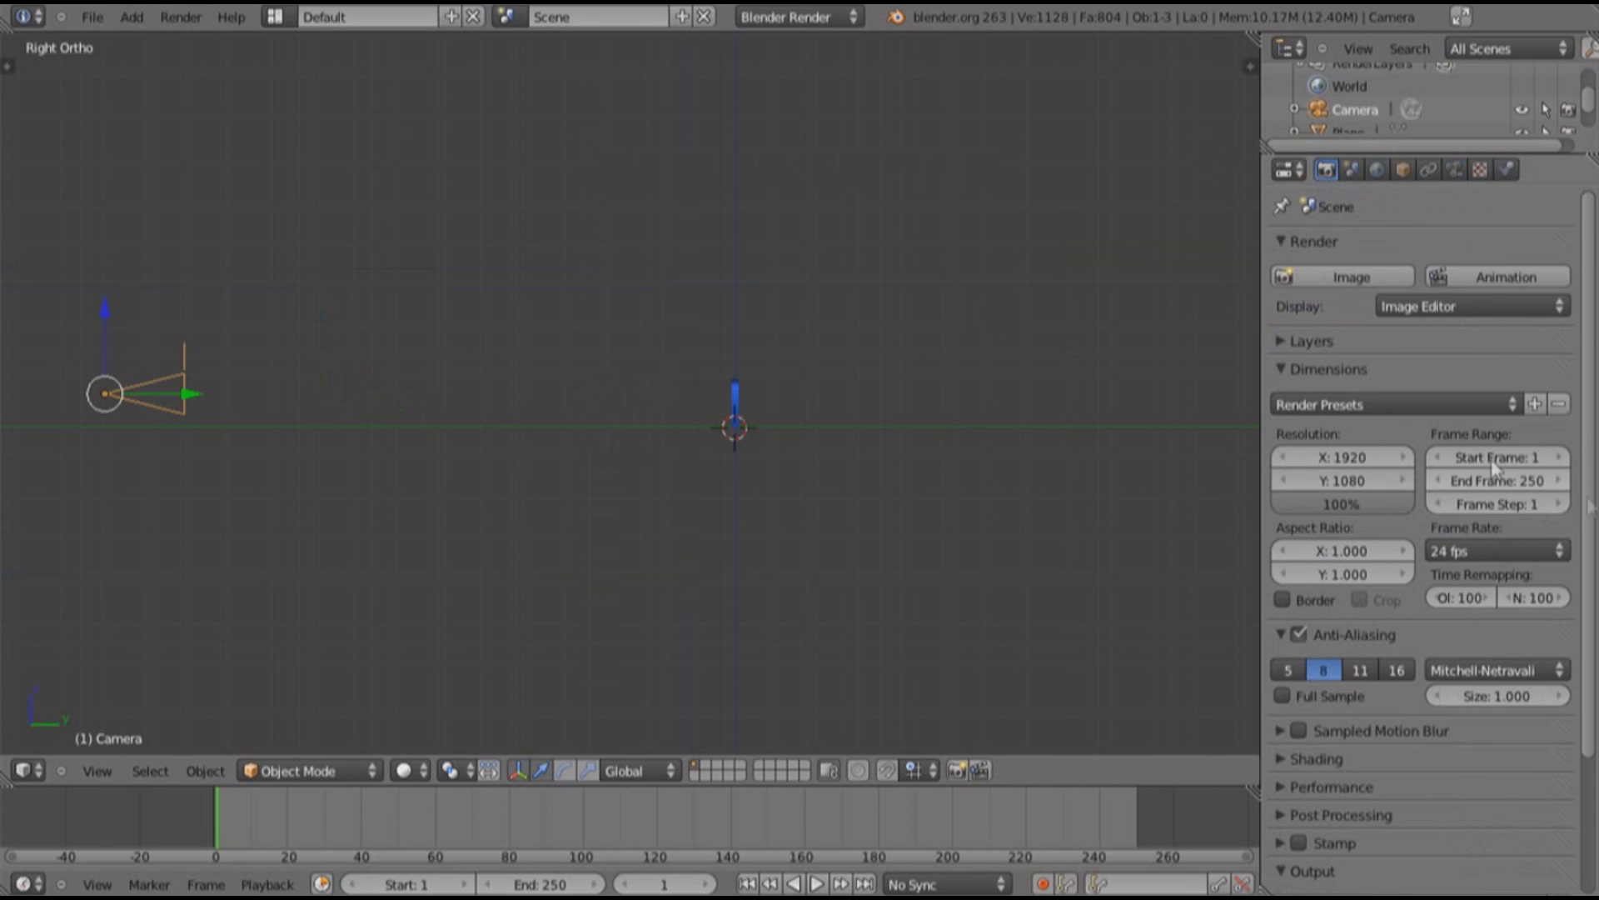
scroll(1439, 510, "down", 5)
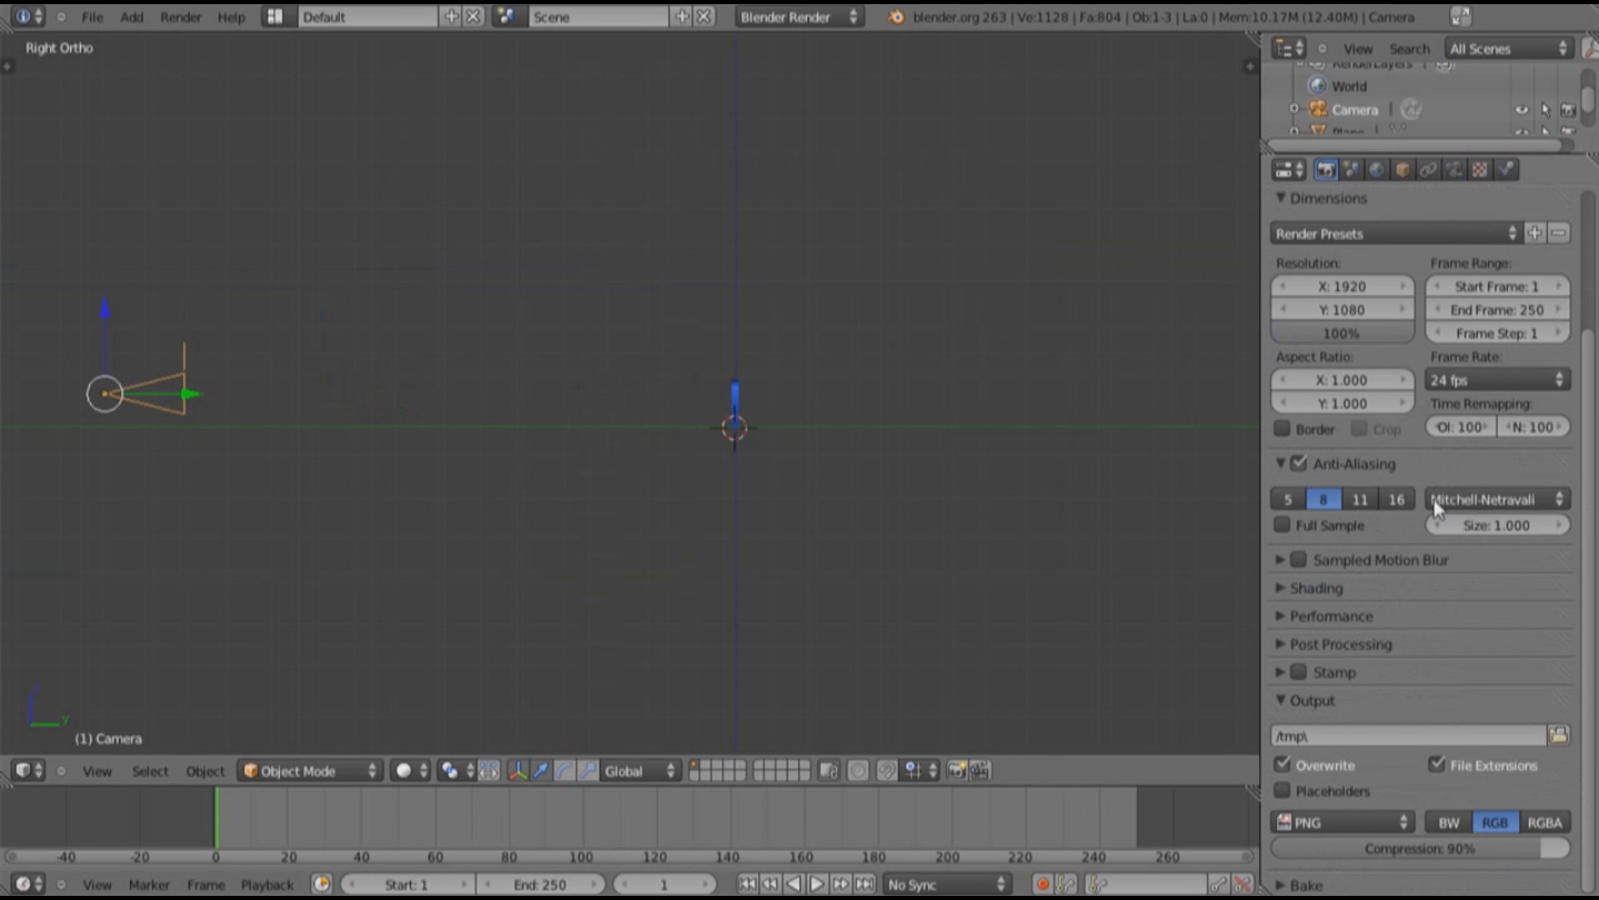
scroll(1434, 505, "up", 5)
Enable World indirect lighting with Approximate gathering and a falloff strength of 2
left_click(1377, 170)
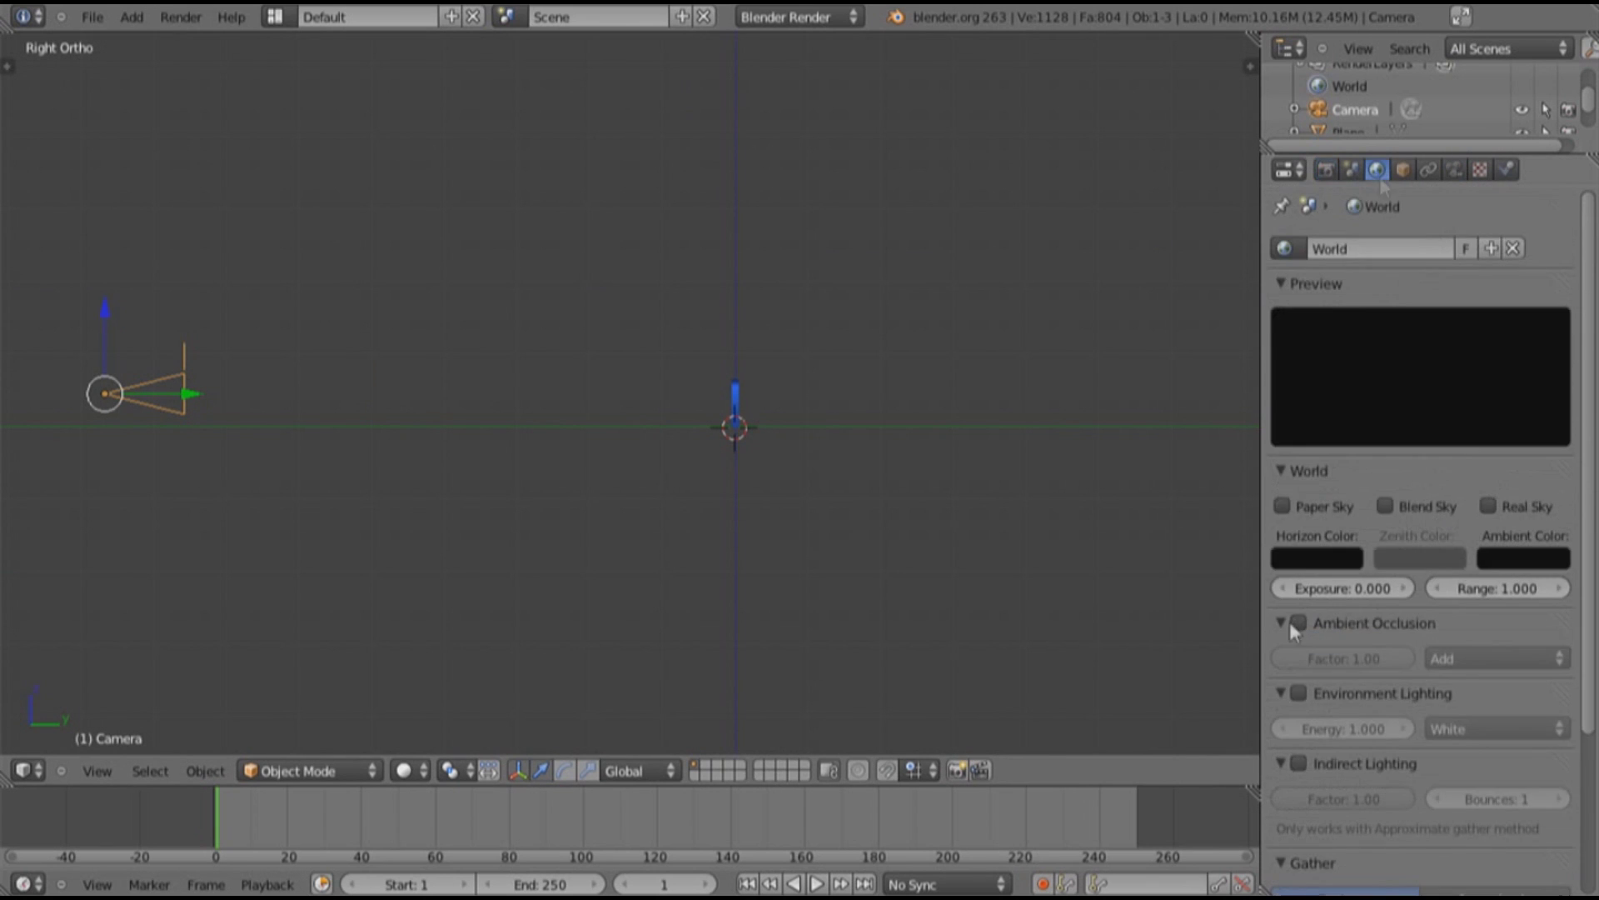
scroll(1318, 663, "down", 4)
left_click(1280, 482)
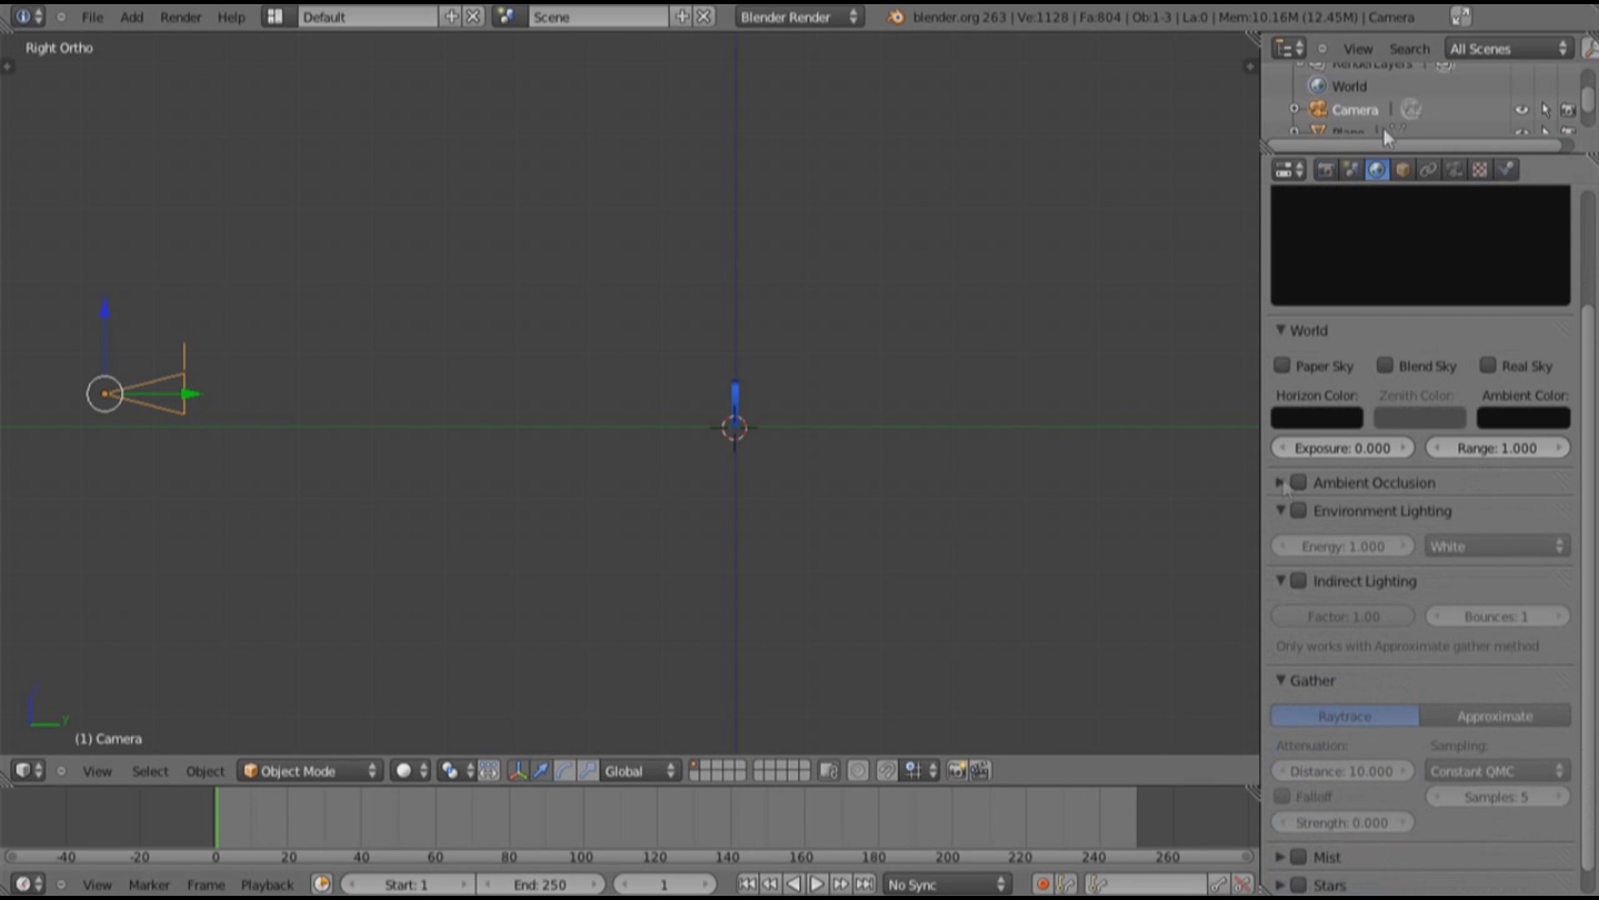
left_click(1281, 510)
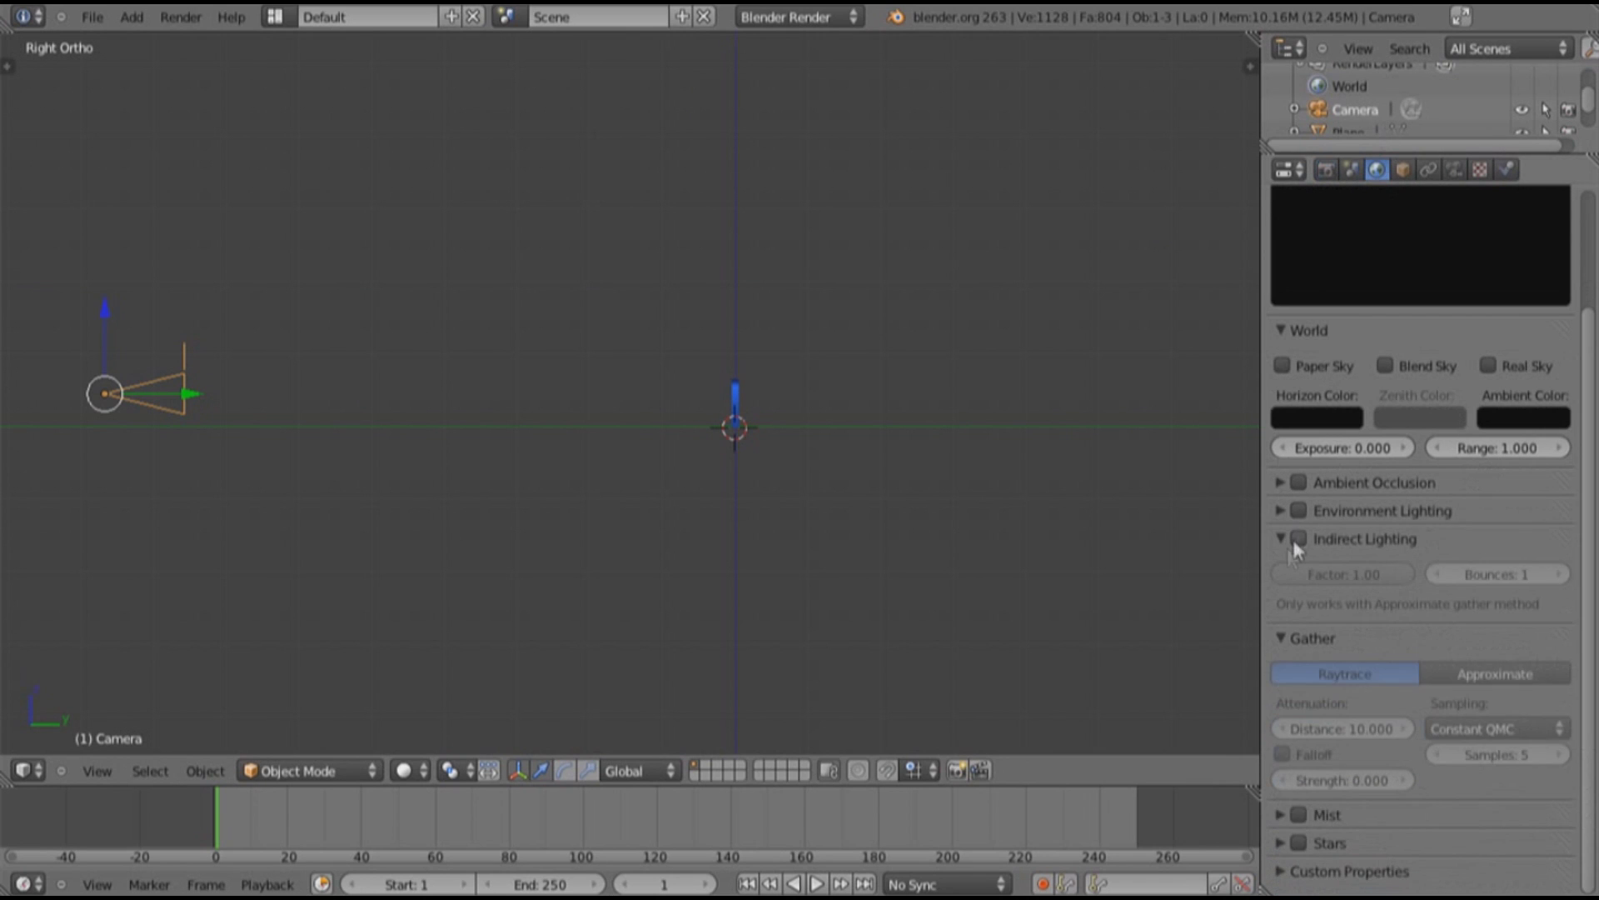
left_click(1298, 537)
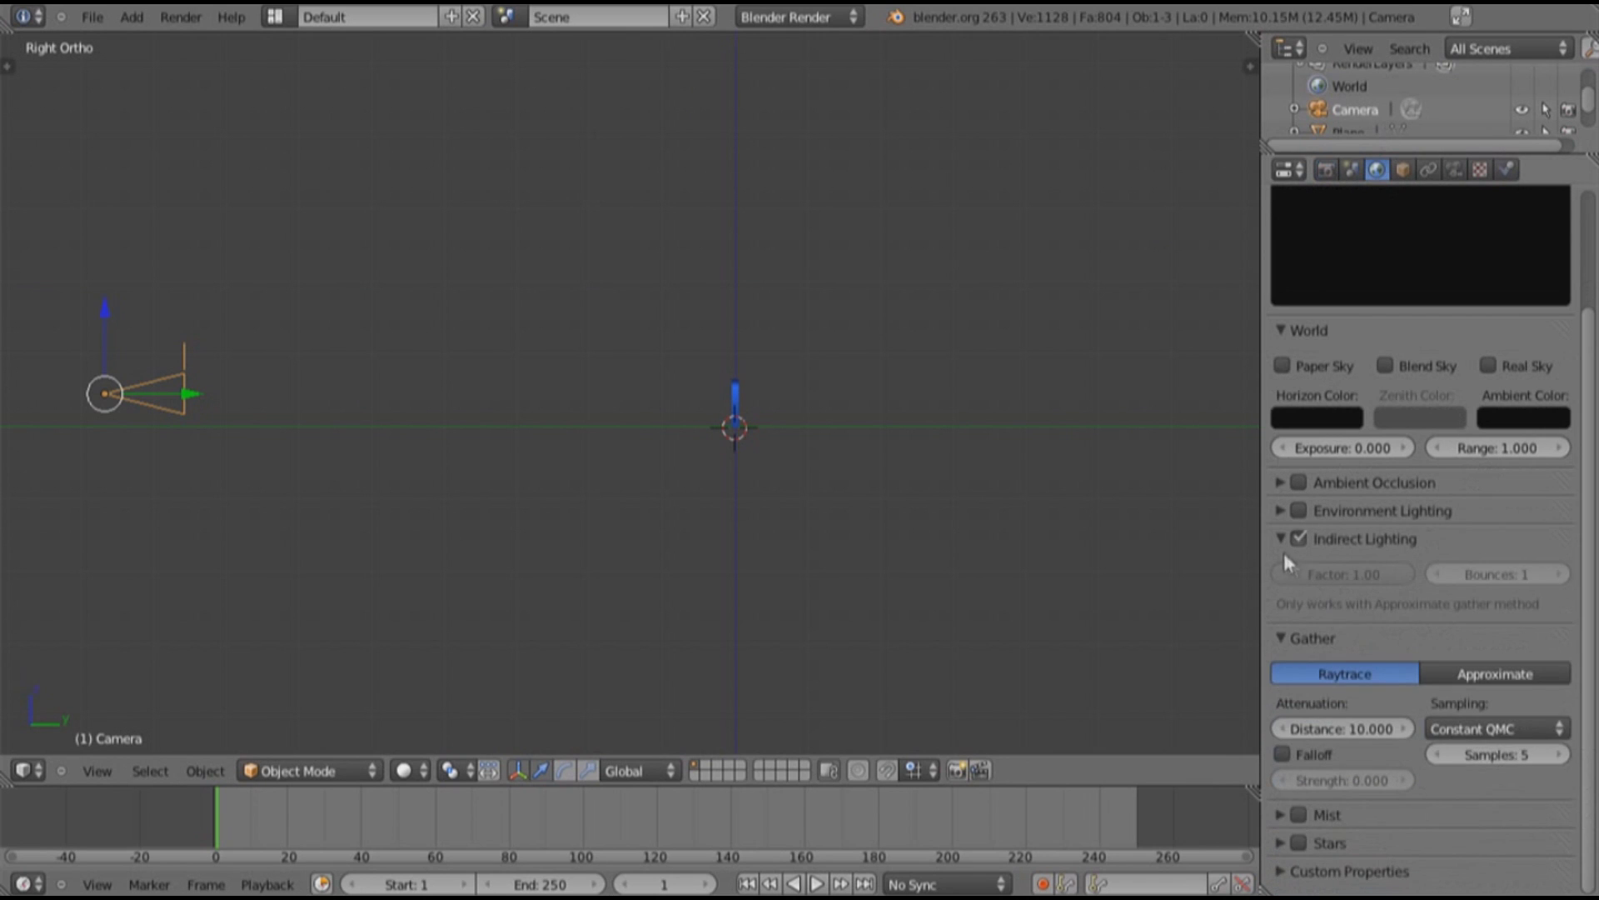
left_click(1281, 538)
left_click(1451, 597)
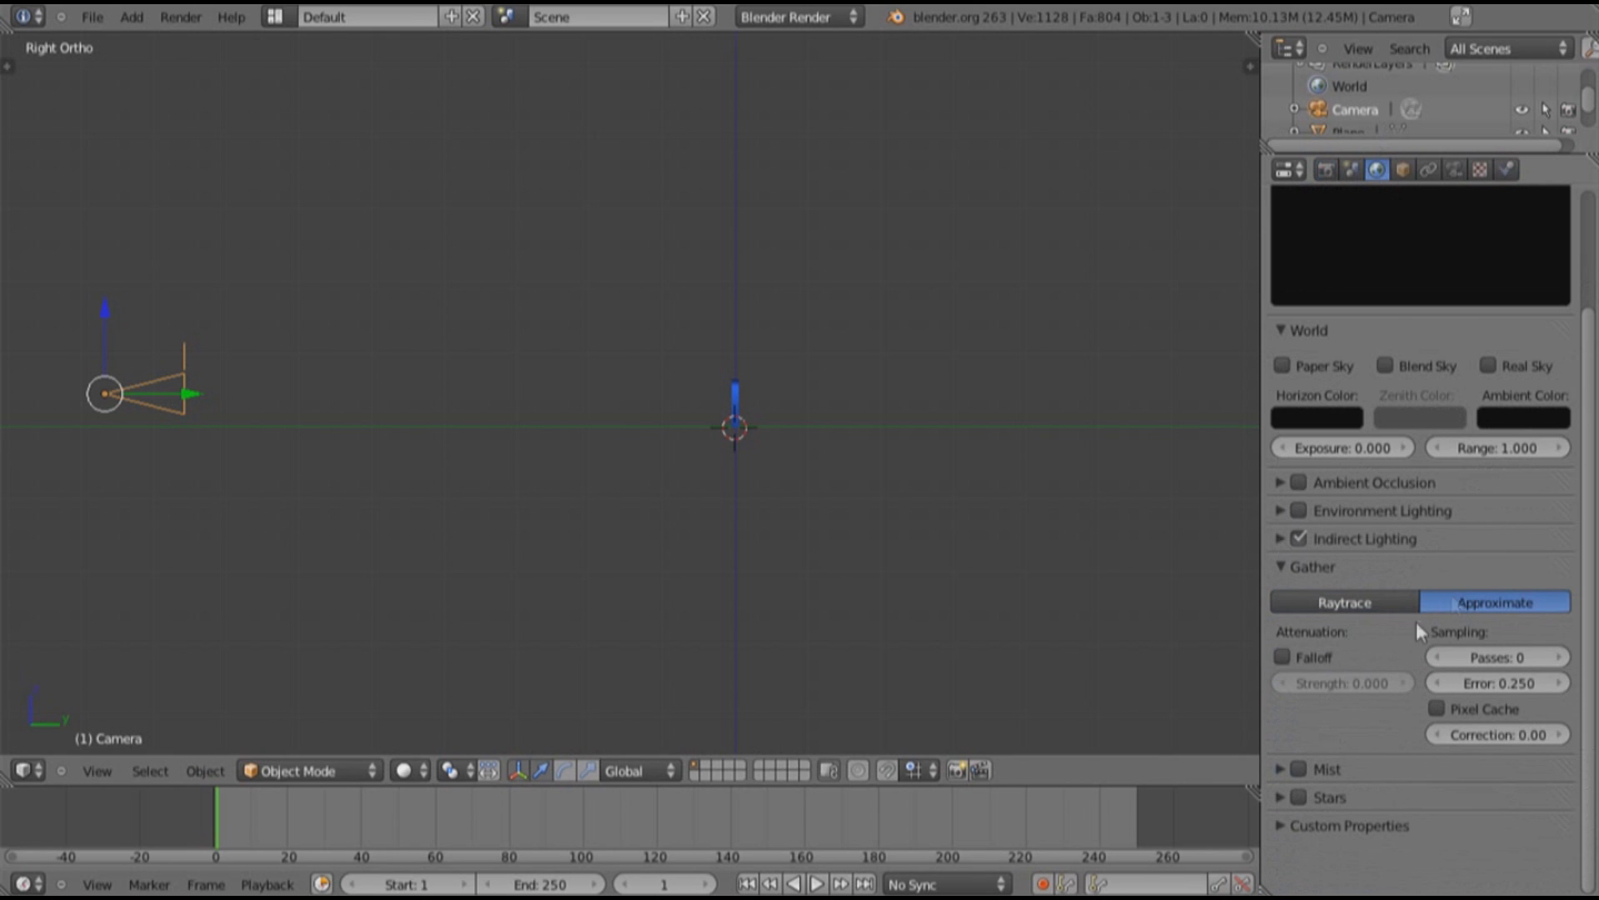
left_click(1284, 655)
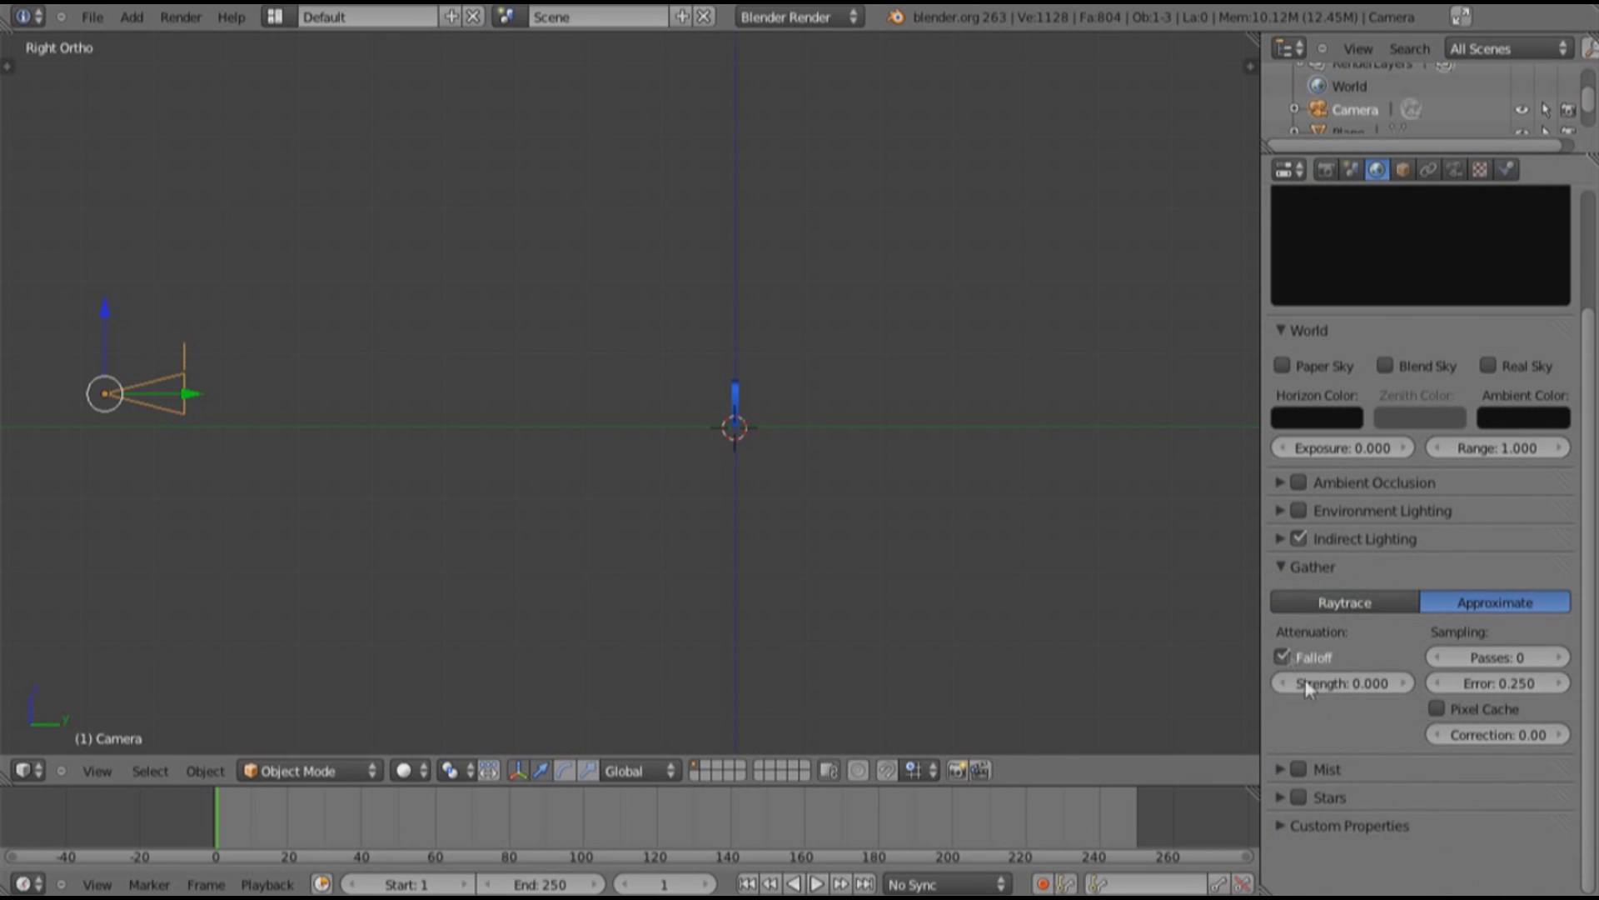
left_click(1353, 690)
type("2")
key("Return")
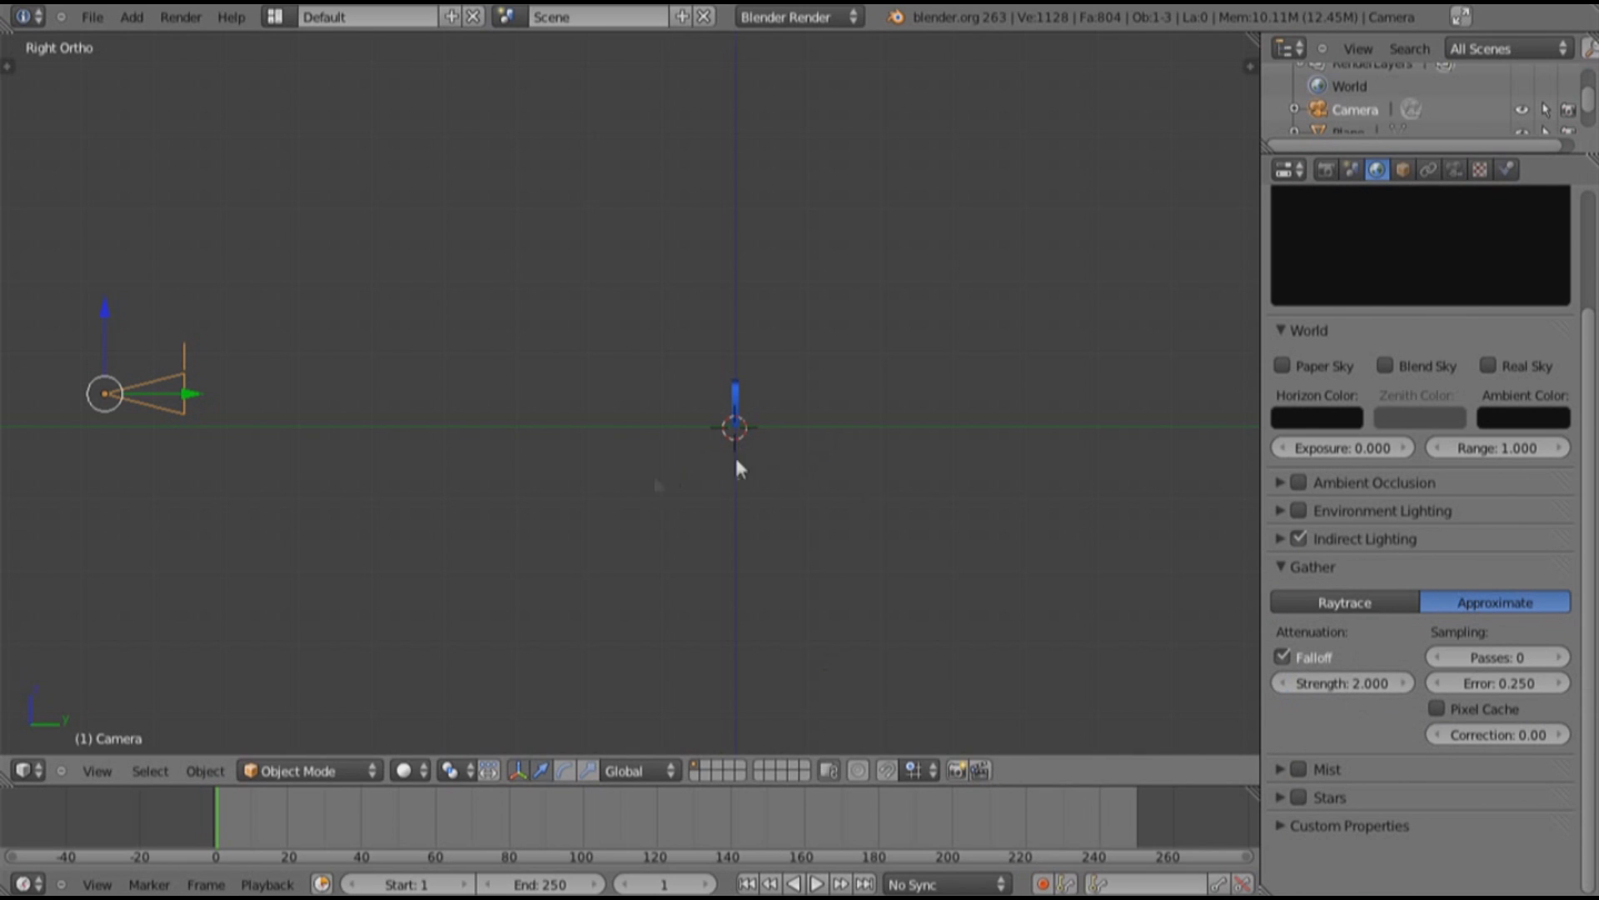
Test-render the scene, return to the 3D view and select the MattY text
key("F12")
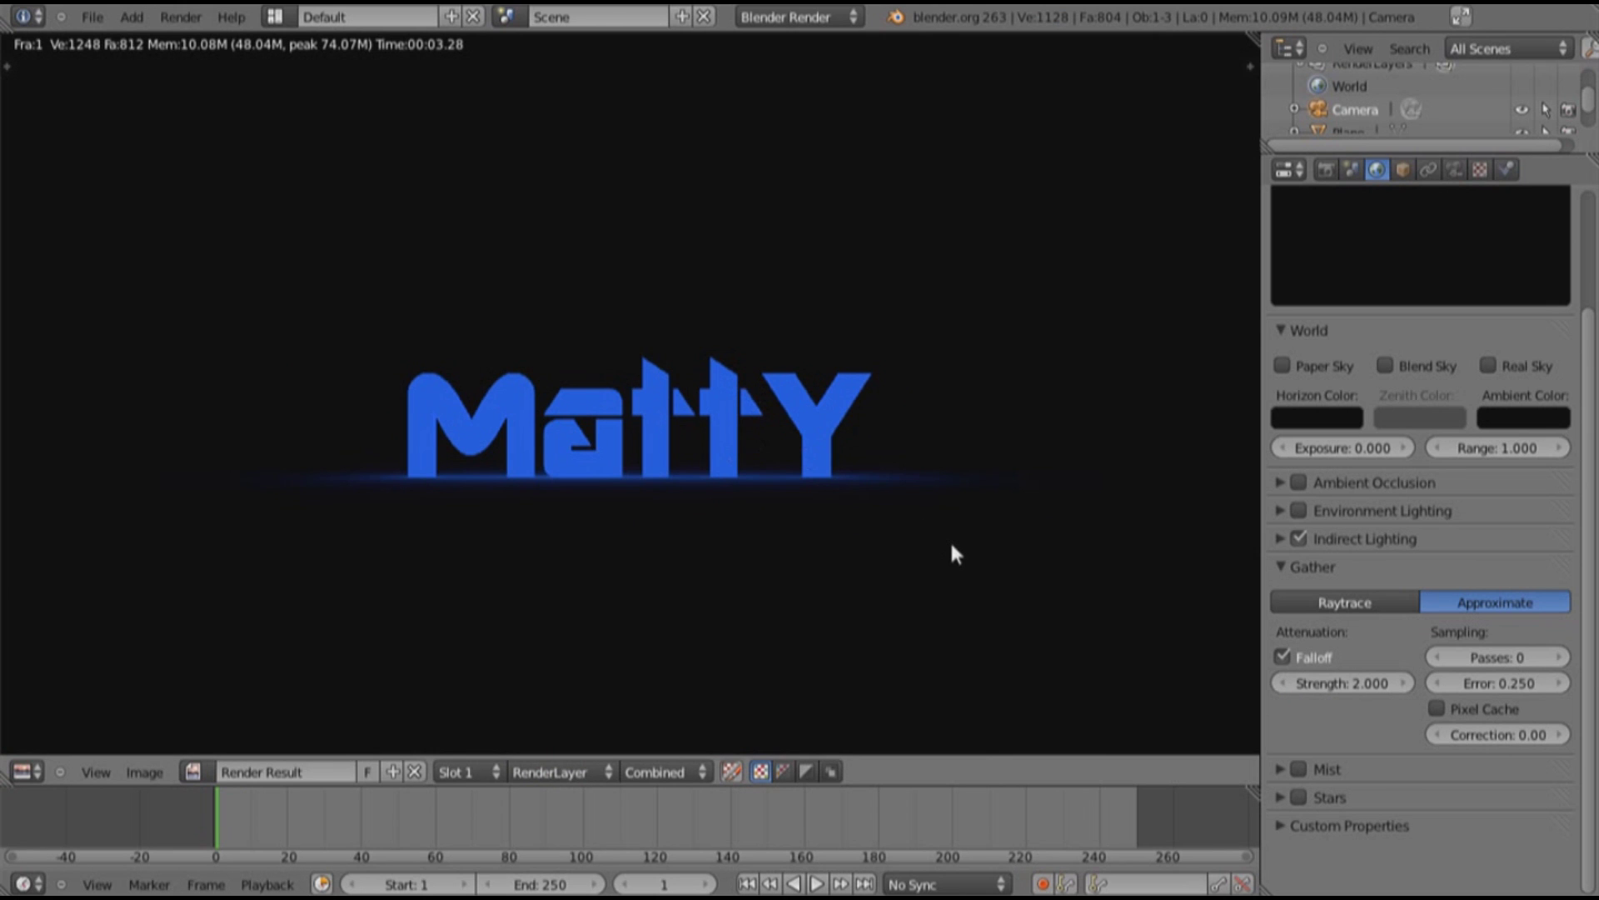
scroll(956, 553, "down", 1)
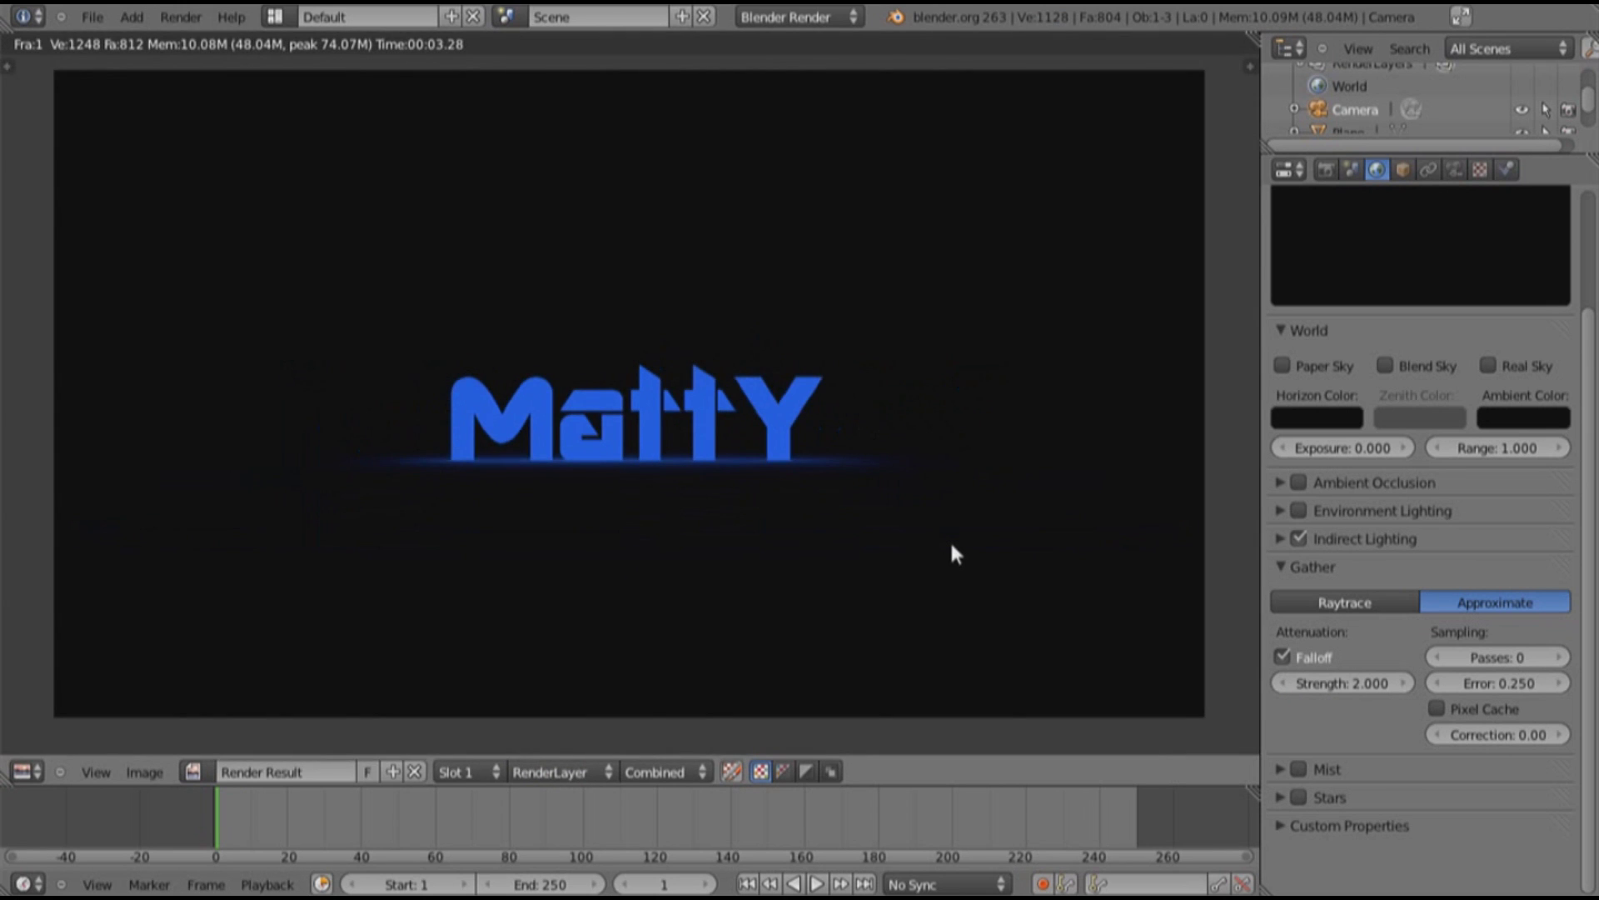
key("Escape")
scroll(807, 443, "up", 6)
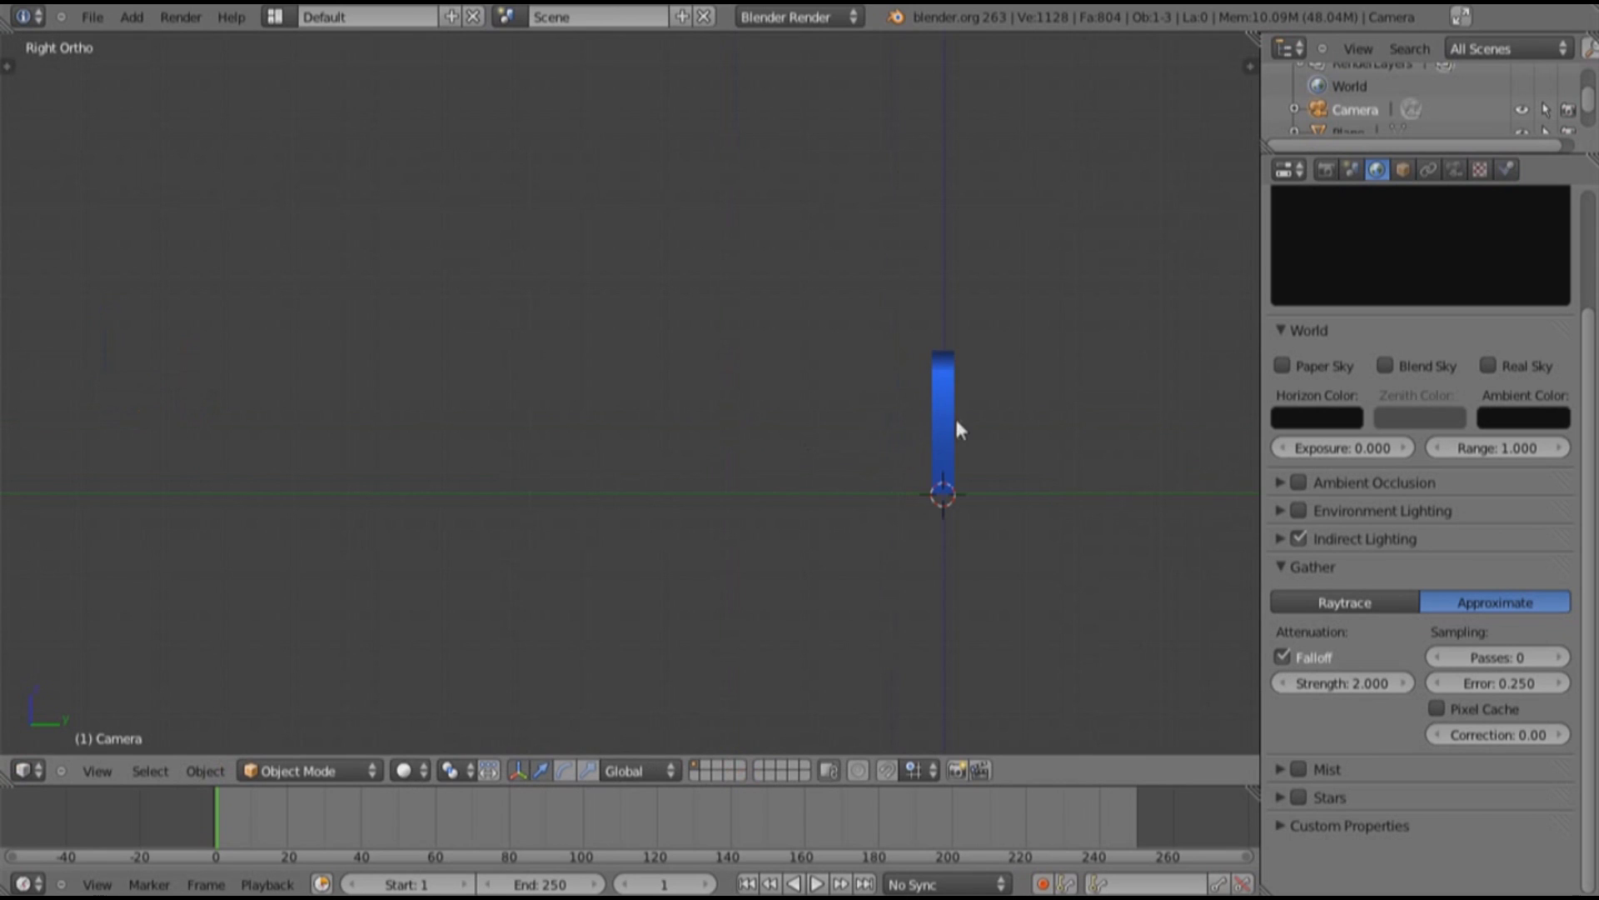
right_click(955, 419)
key("shift+d")
Duplicate the MattY text, keeping the copy in place on the original
scroll(938, 437, "down", 5, "ctrl")
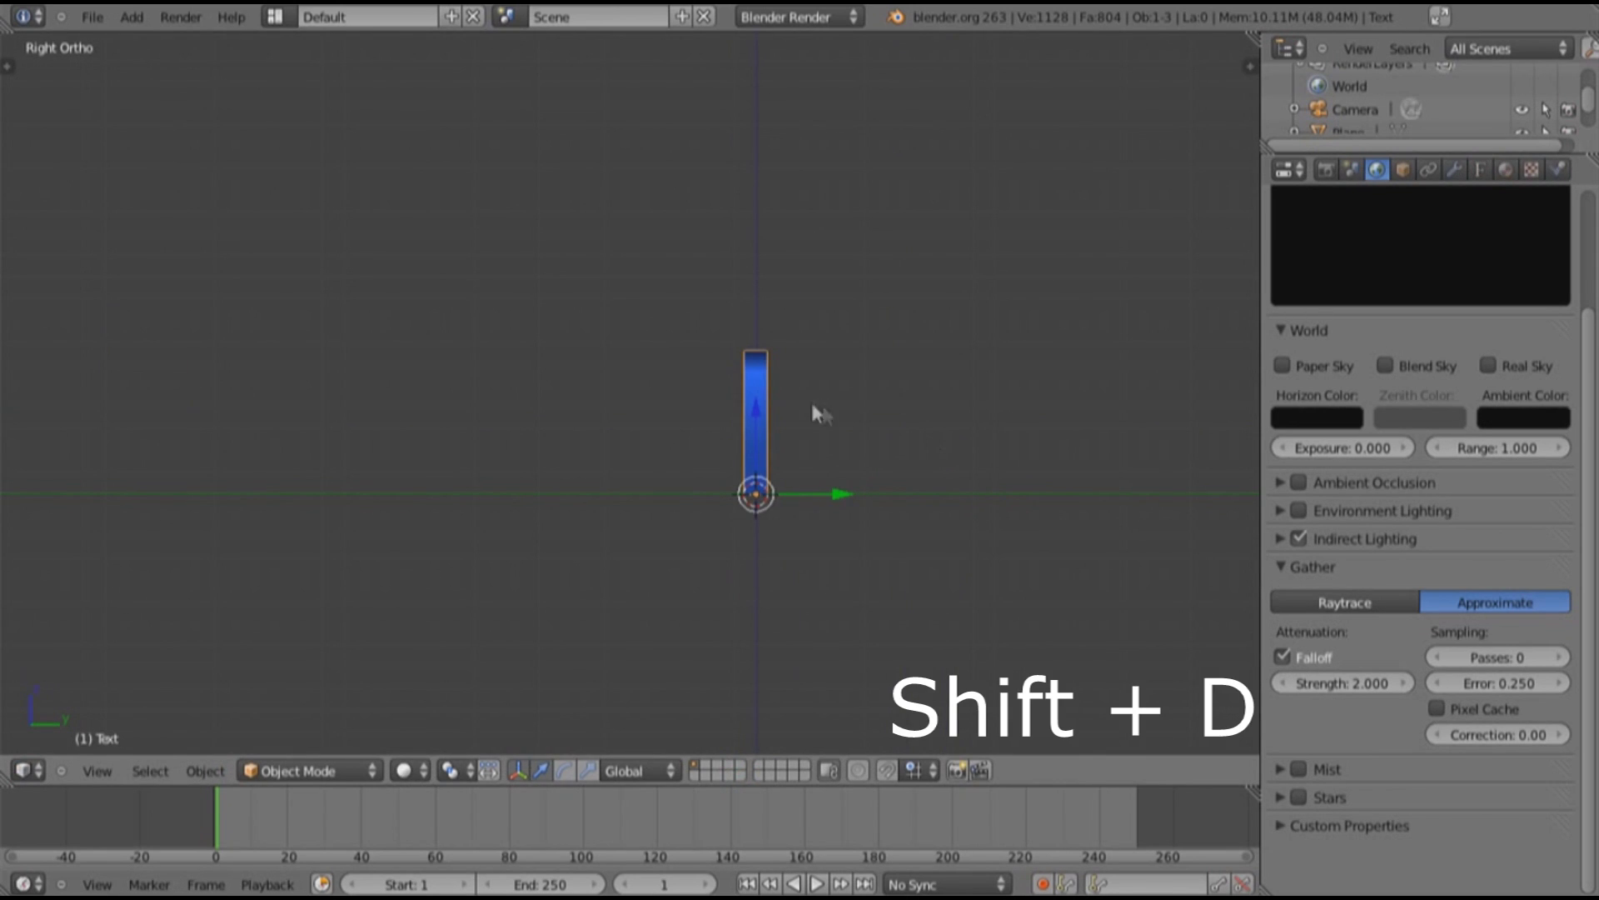
key("shift+d")
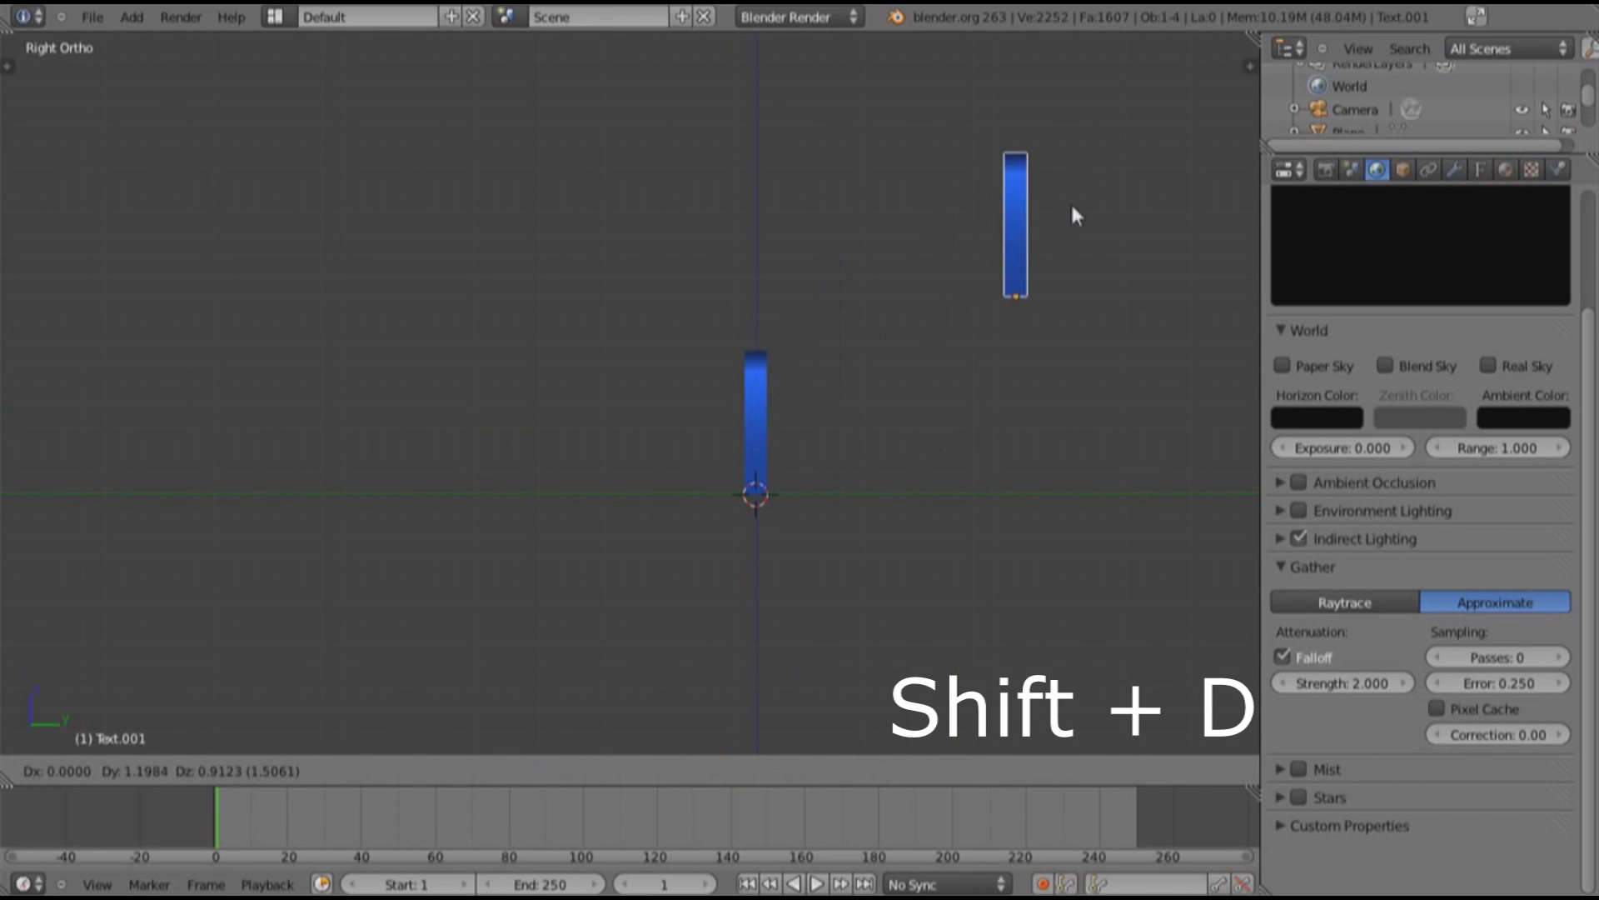
right_click(1066, 208)
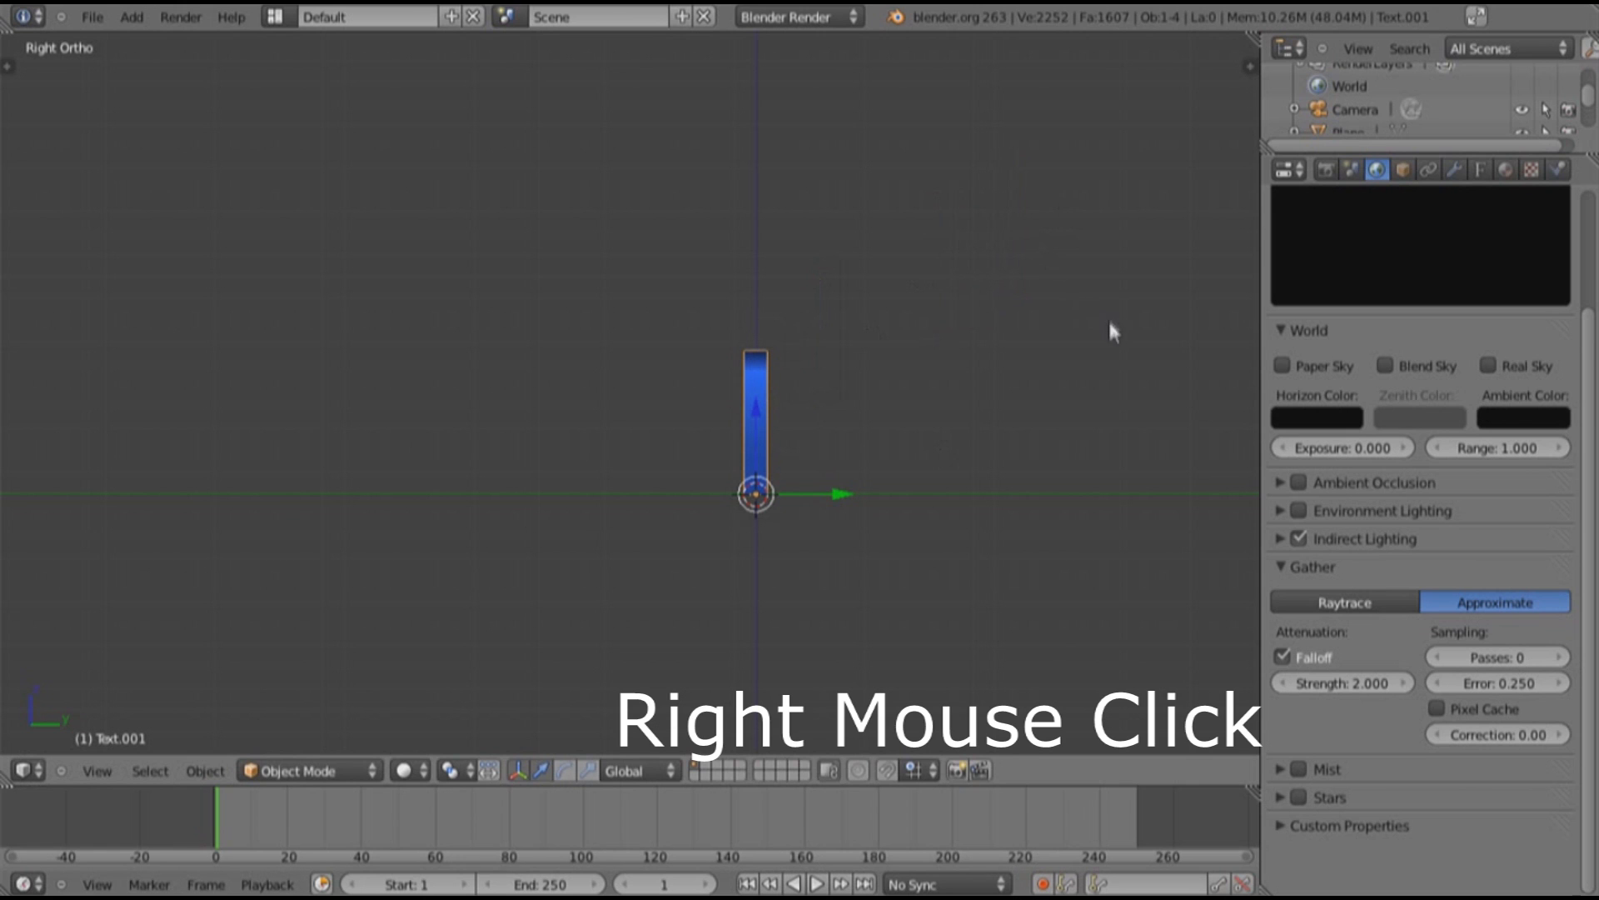
scroll(1074, 347, "up", 4)
scroll(1075, 346, "down", 6, "ctrl")
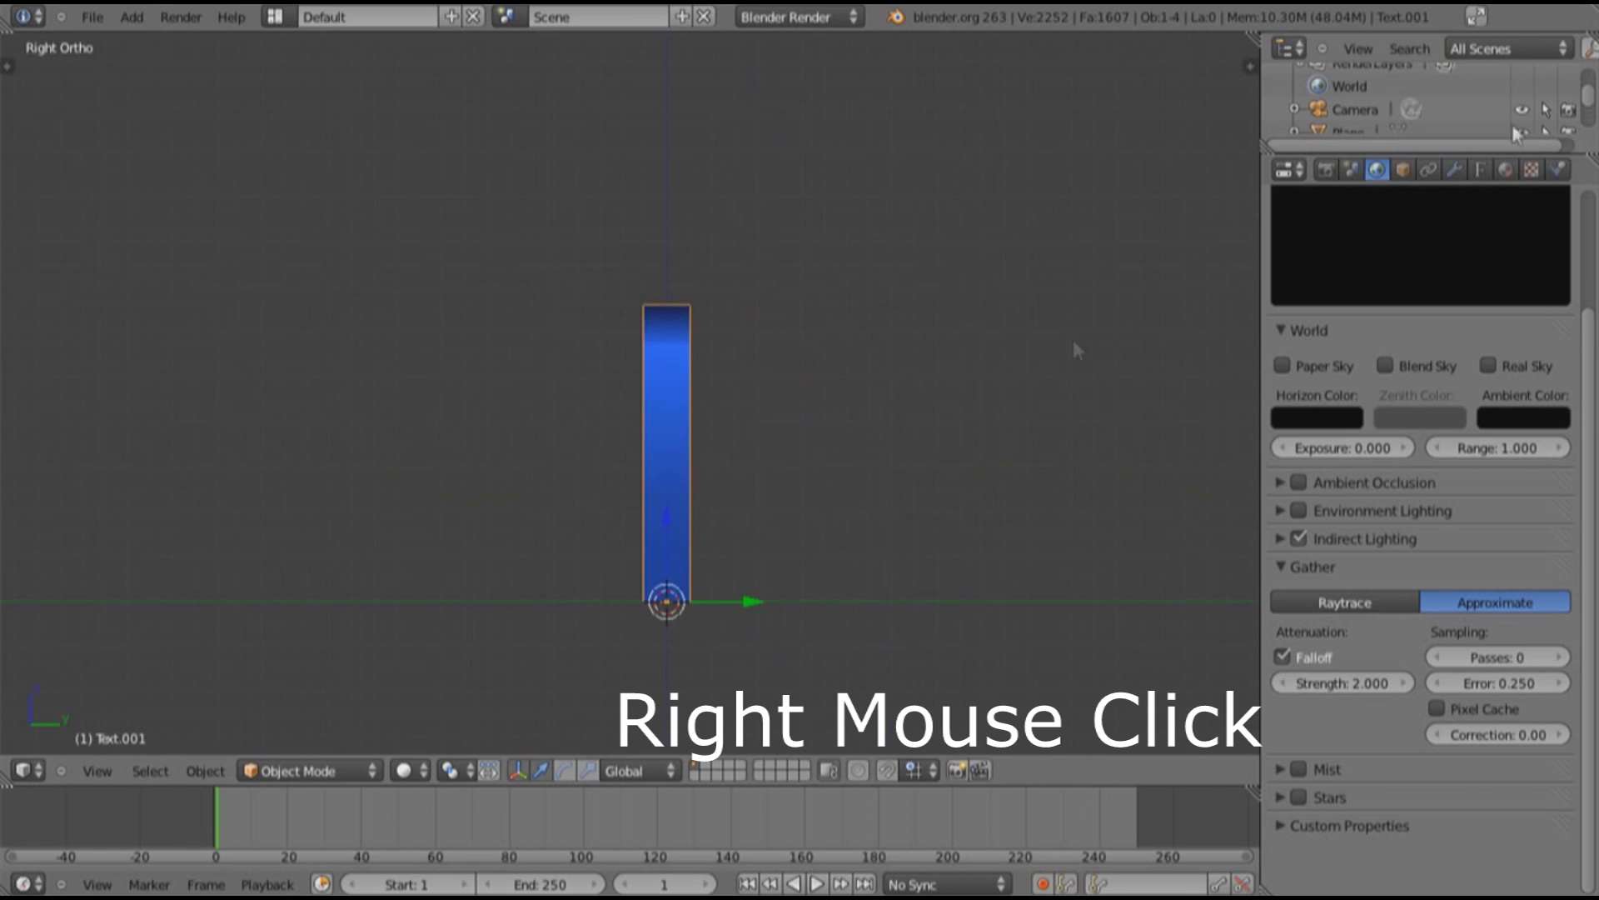
Set the copy's Extrude to 0.025 and raise its Offset to 0.010
left_click(1479, 170)
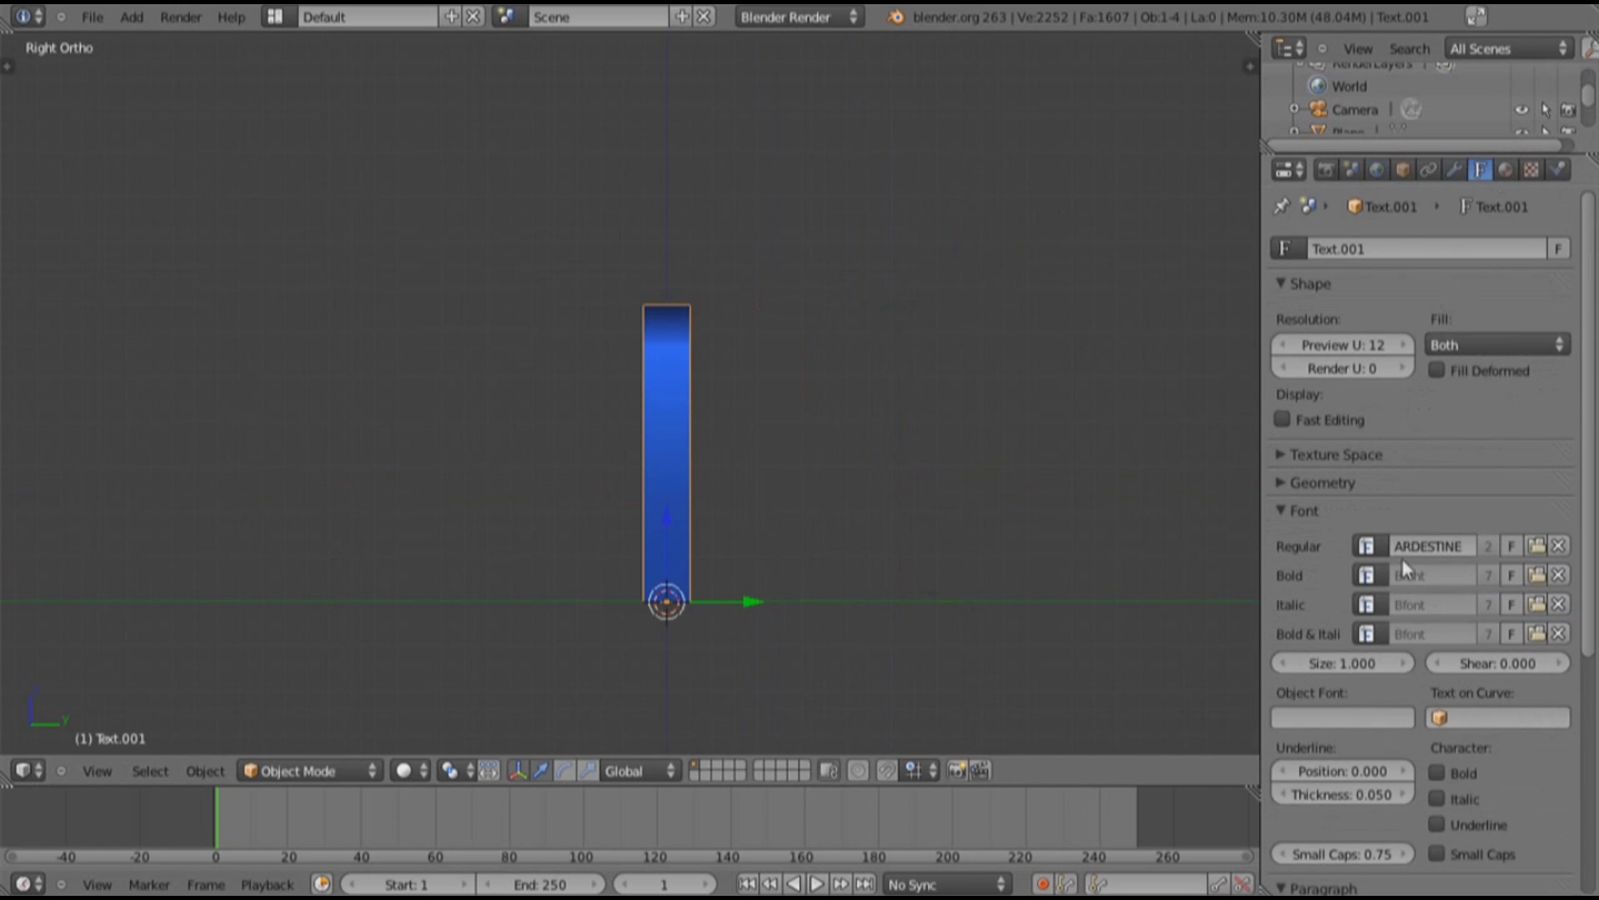
left_click(1281, 491)
left_click(1286, 675)
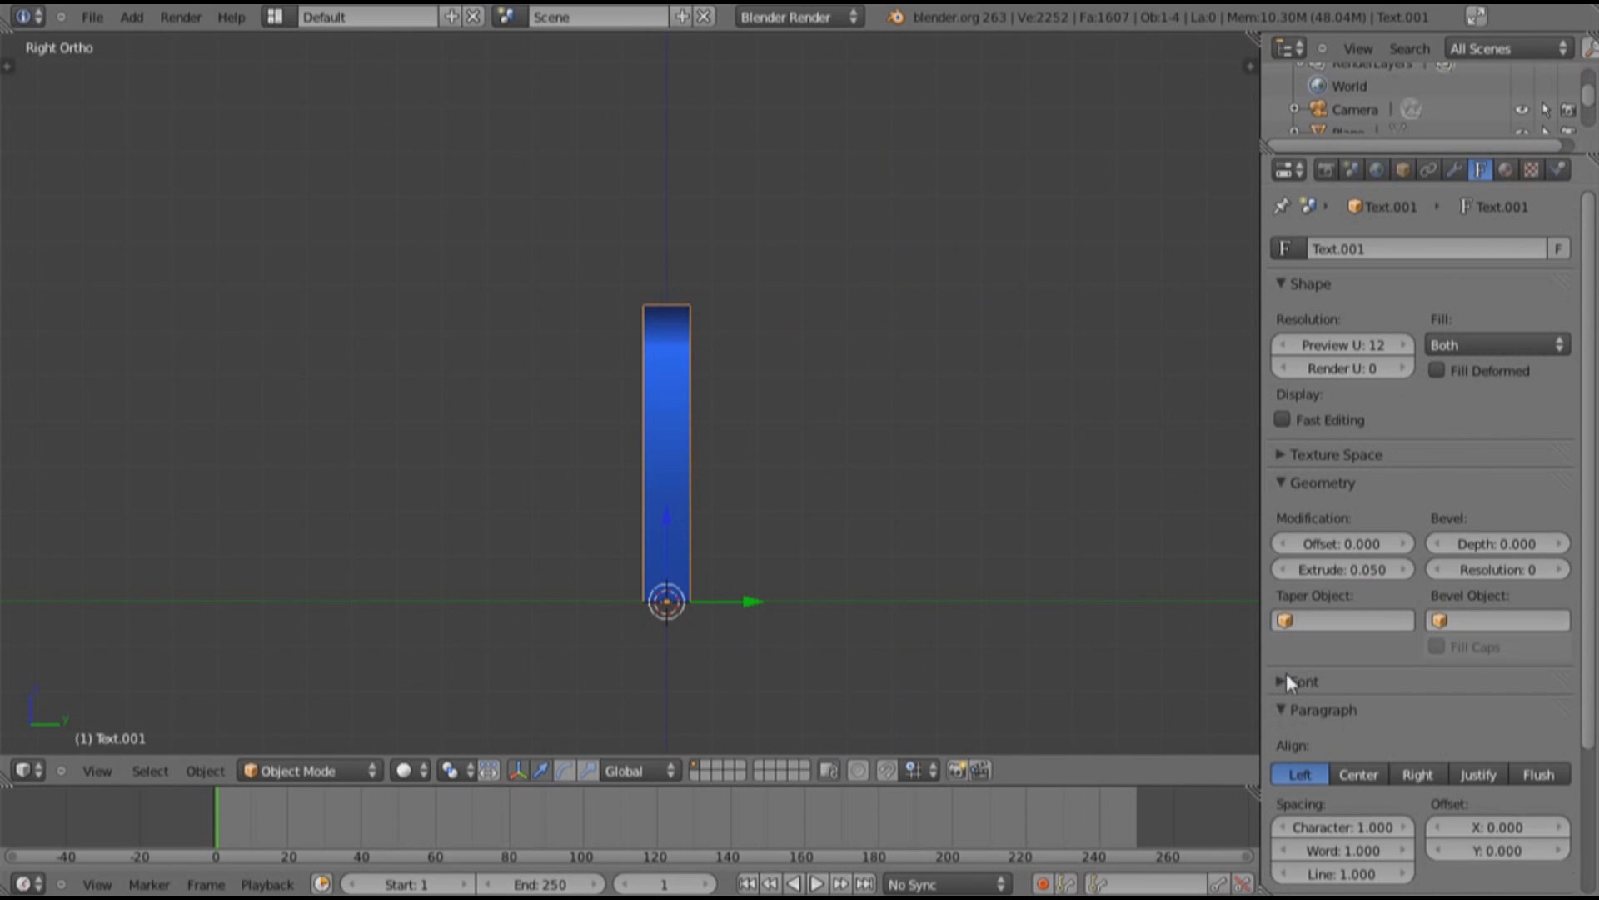
left_click(1343, 568)
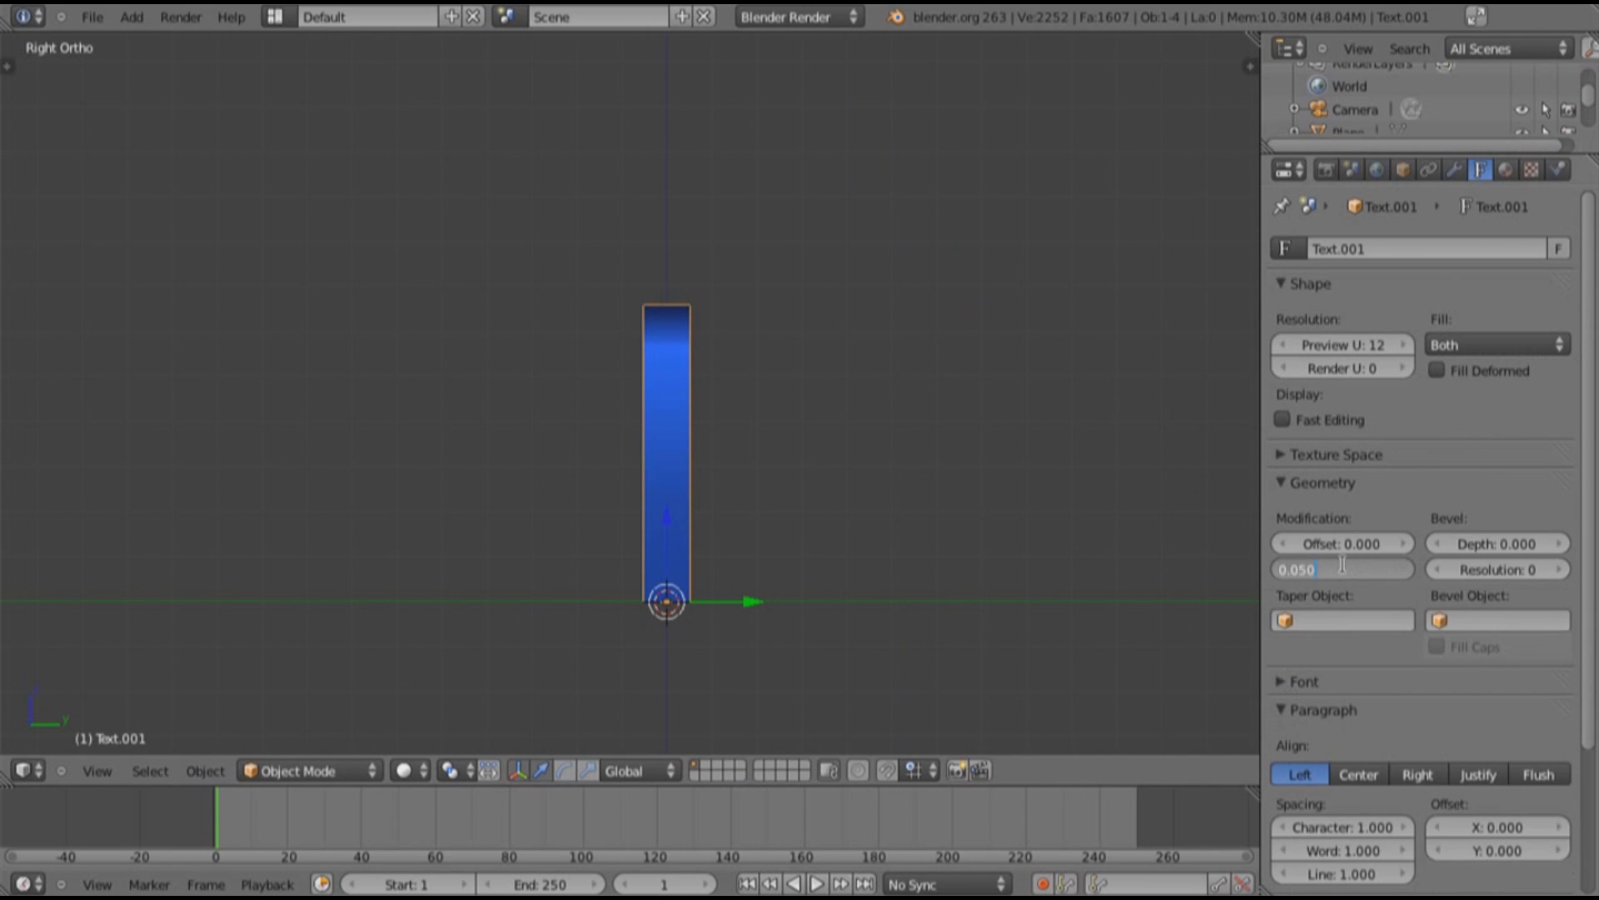
type("0.025")
key("Return")
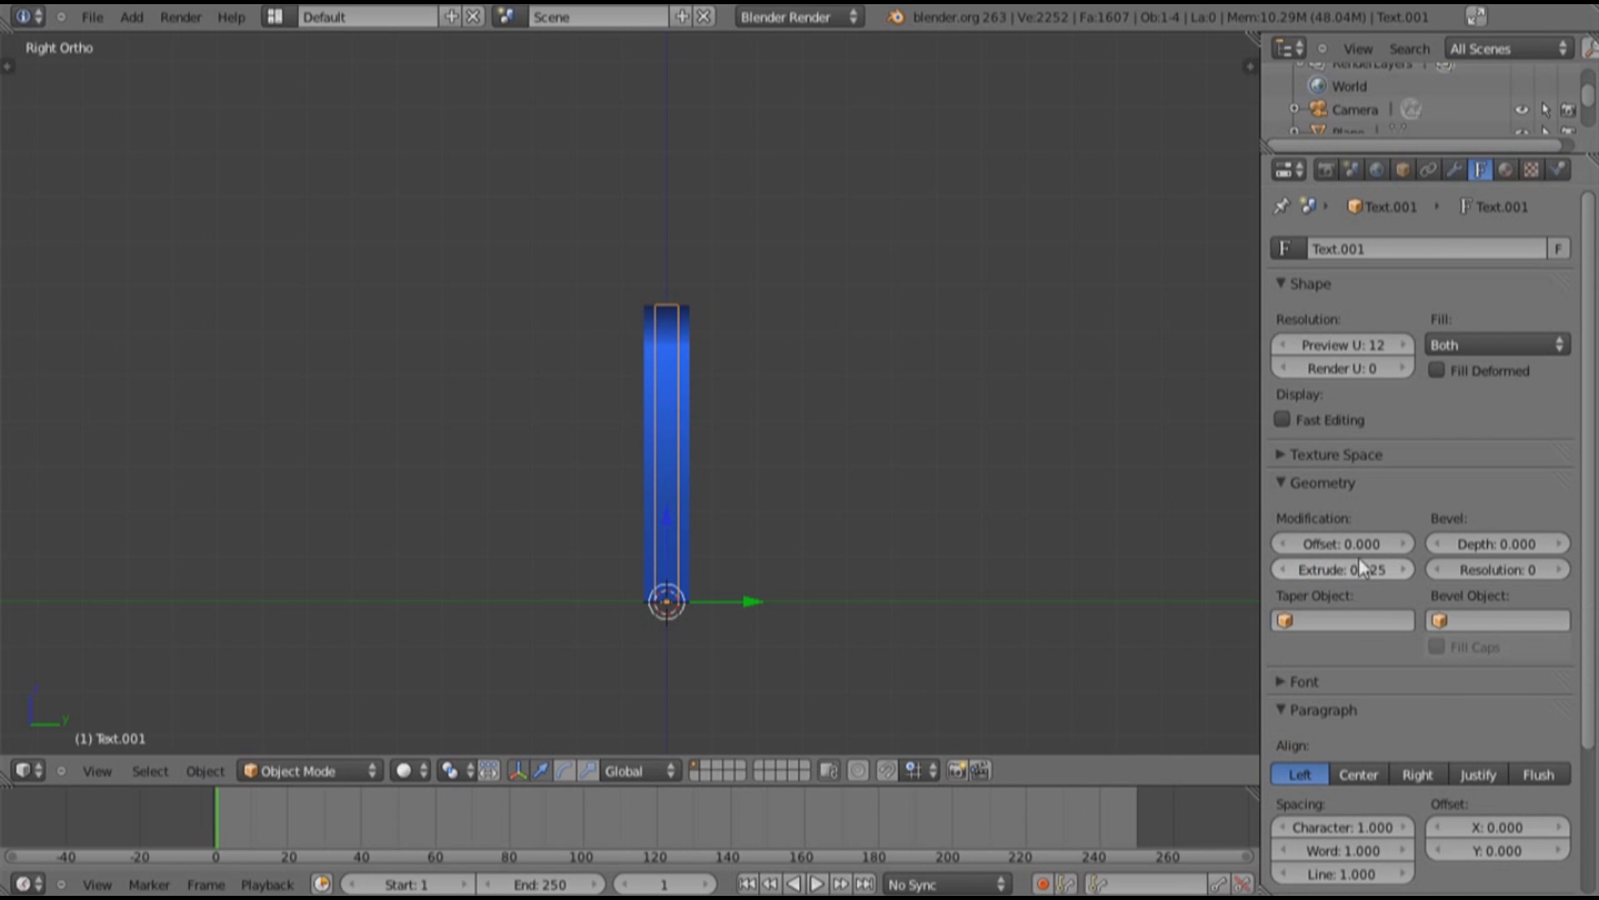
left_click(1406, 544)
left_click_drag(1377, 542, 1396, 542)
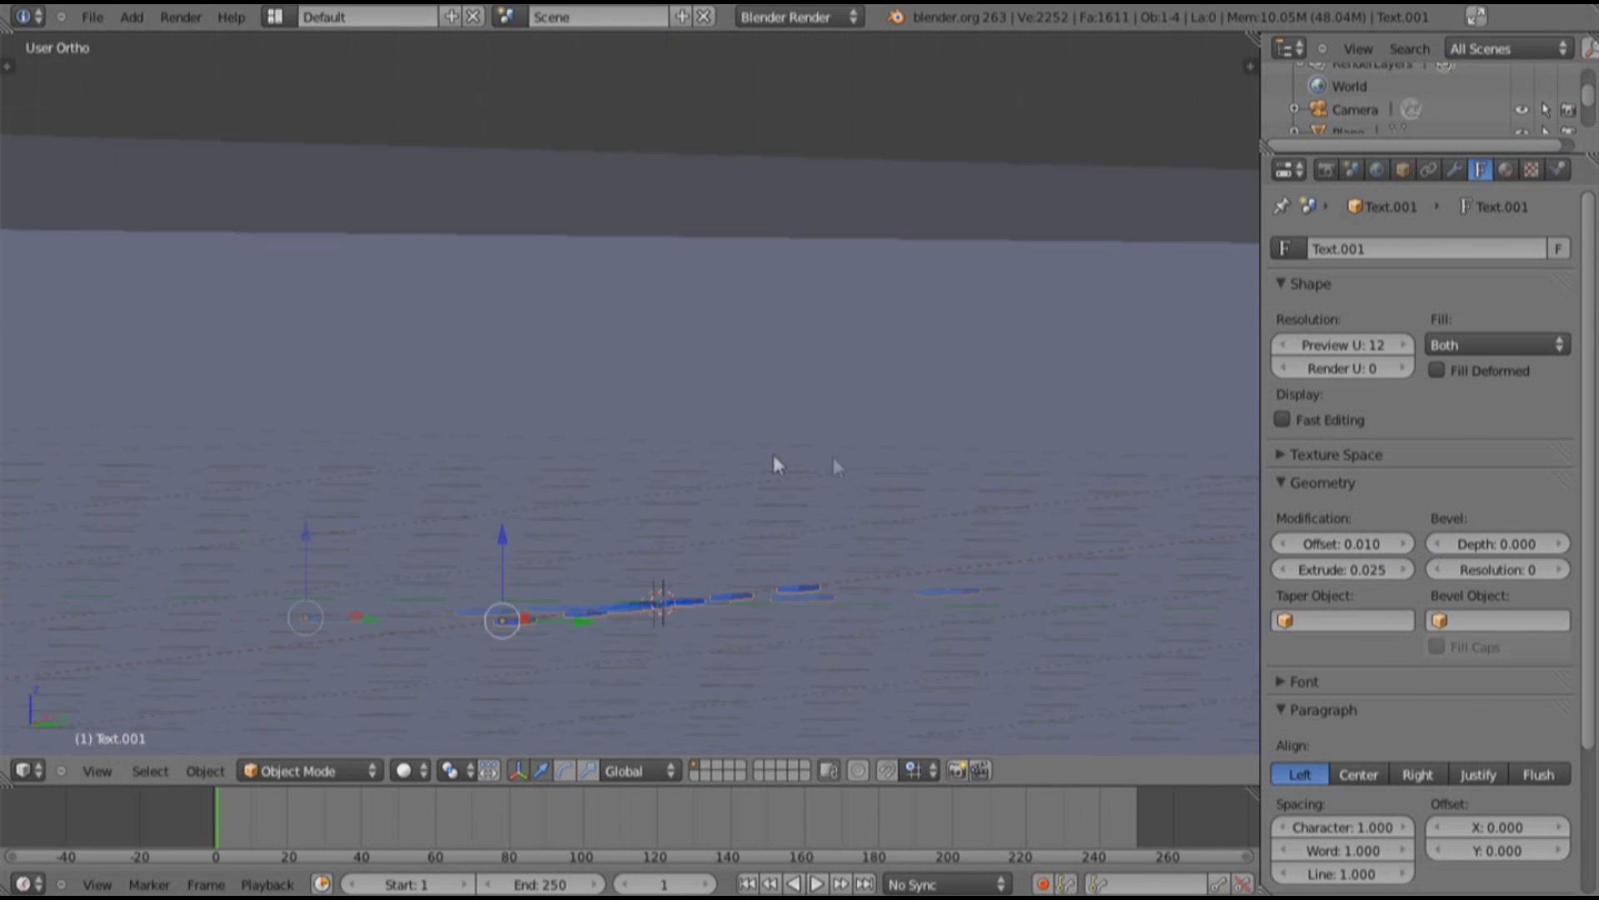
middle_click_drag(837, 467, 821, 540)
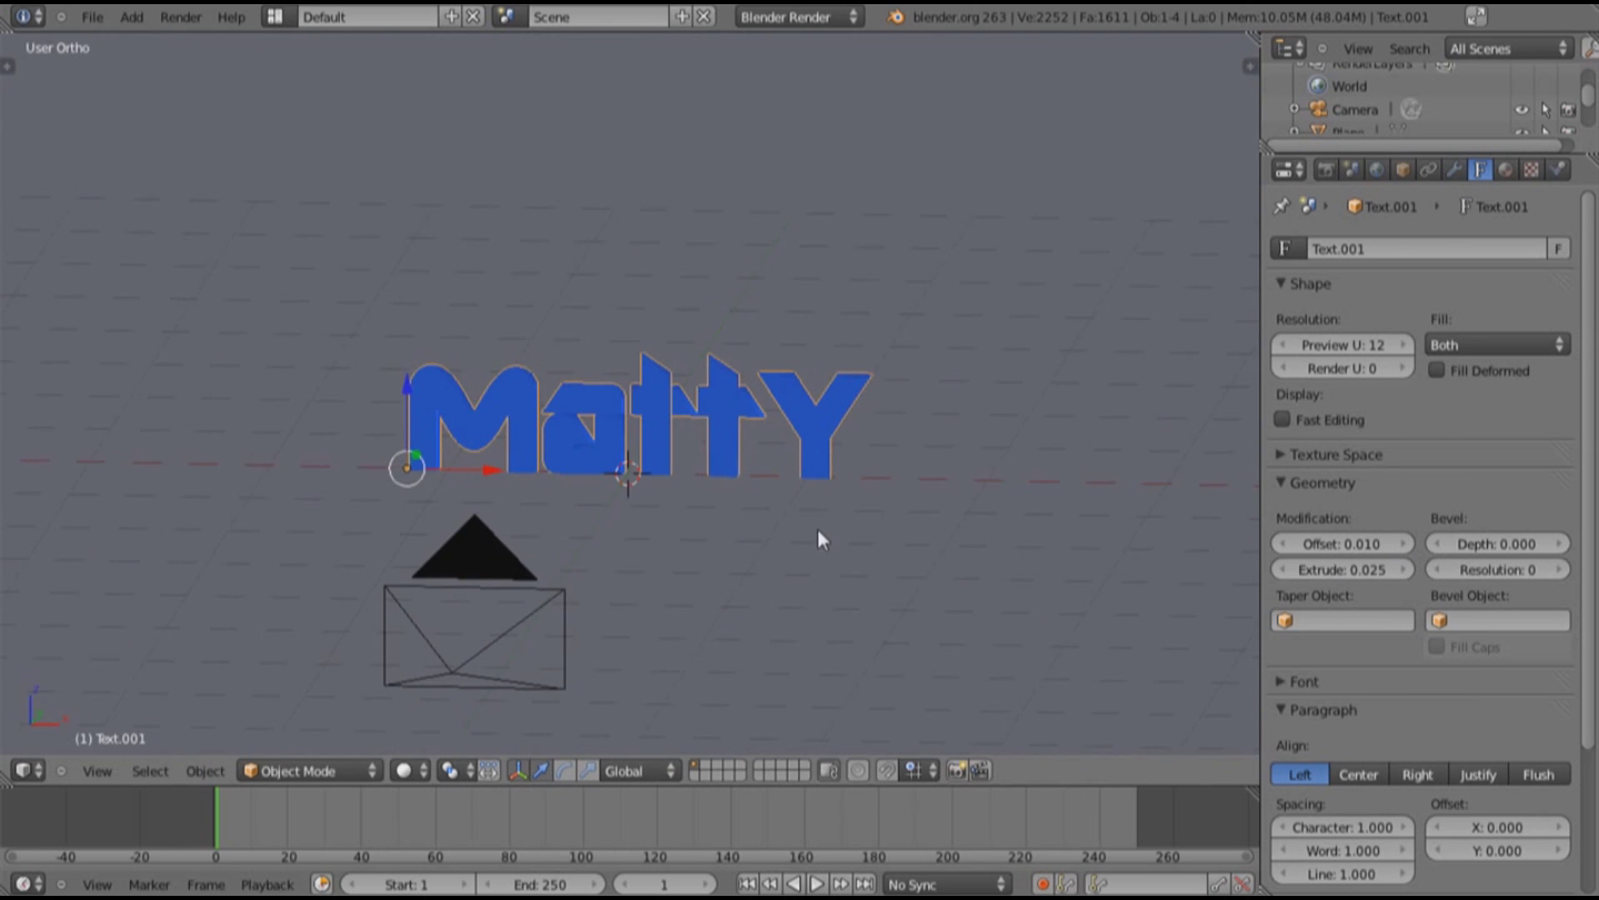
In front wireframe view, make the copy's Material.002 single-user with a near-white diffuse colour
key("KP_1")
scroll(817, 536, "up", 5)
key("z")
scroll(666, 529, "up", 2, "ctrl")
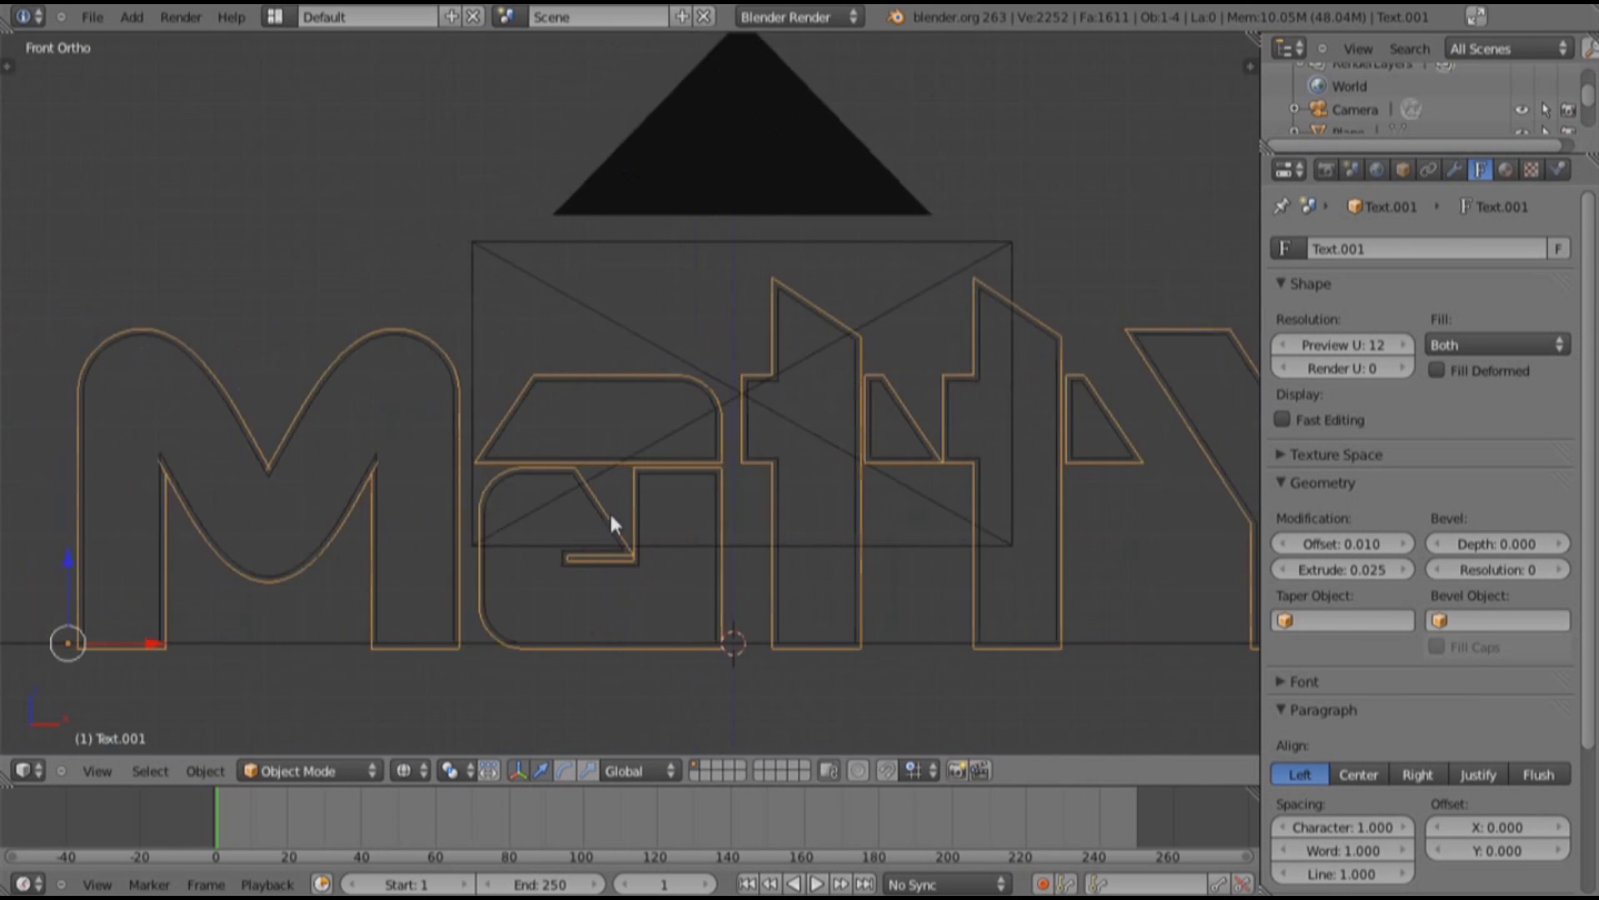
scroll(612, 523, "up", 1, "ctrl")
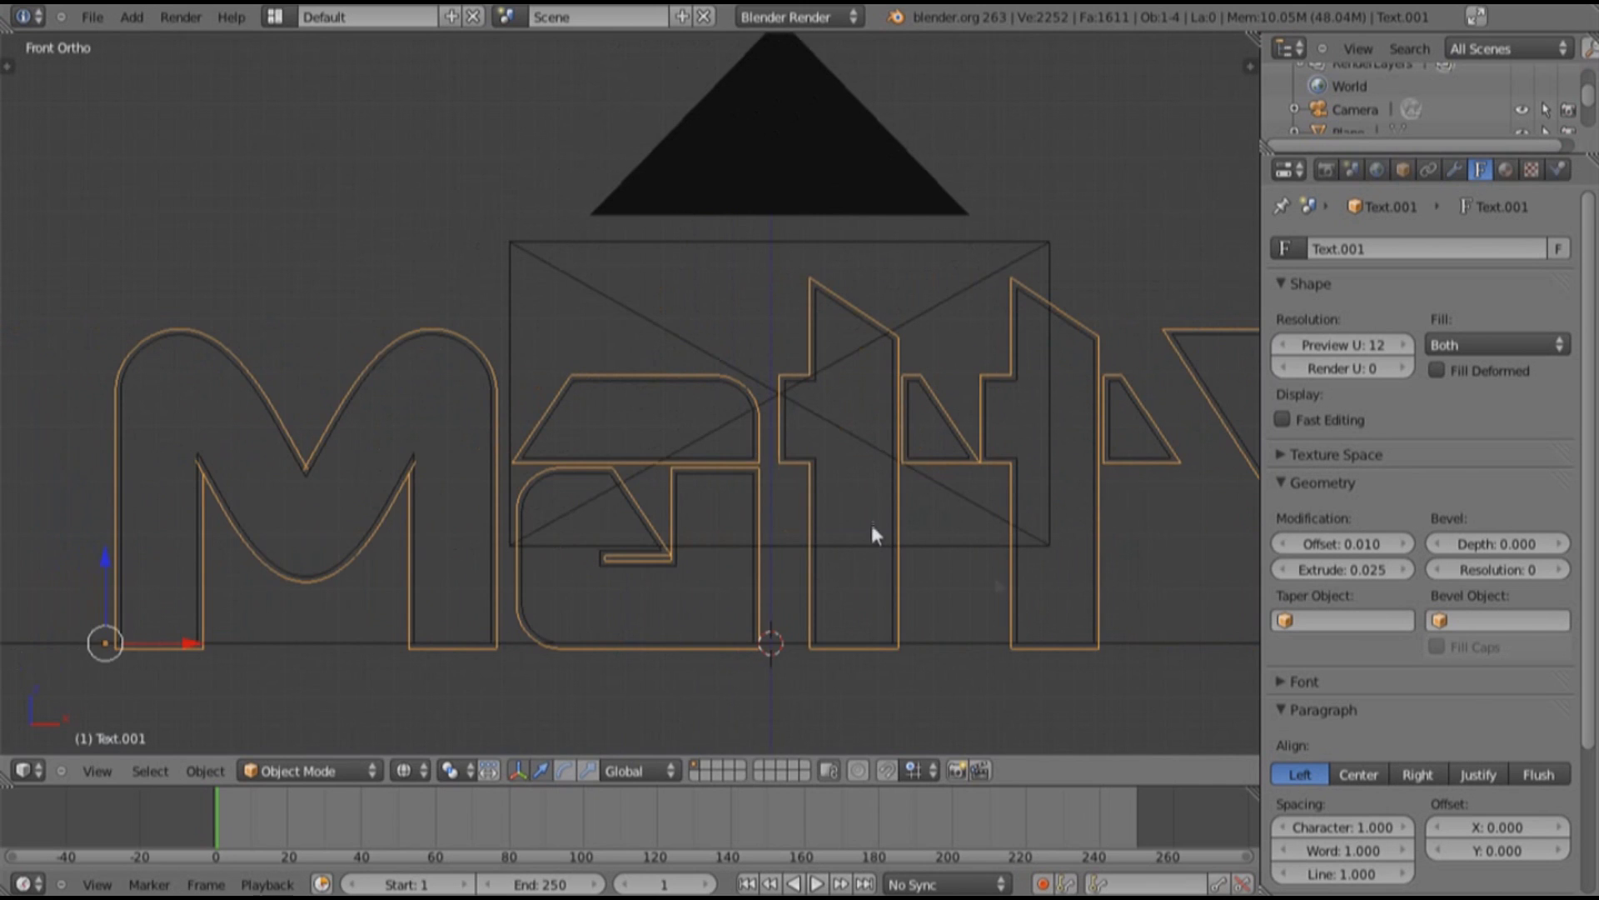
scroll(871, 533, "down", 2, "ctrl")
left_click(1506, 170)
scroll(1371, 398, "up", 2)
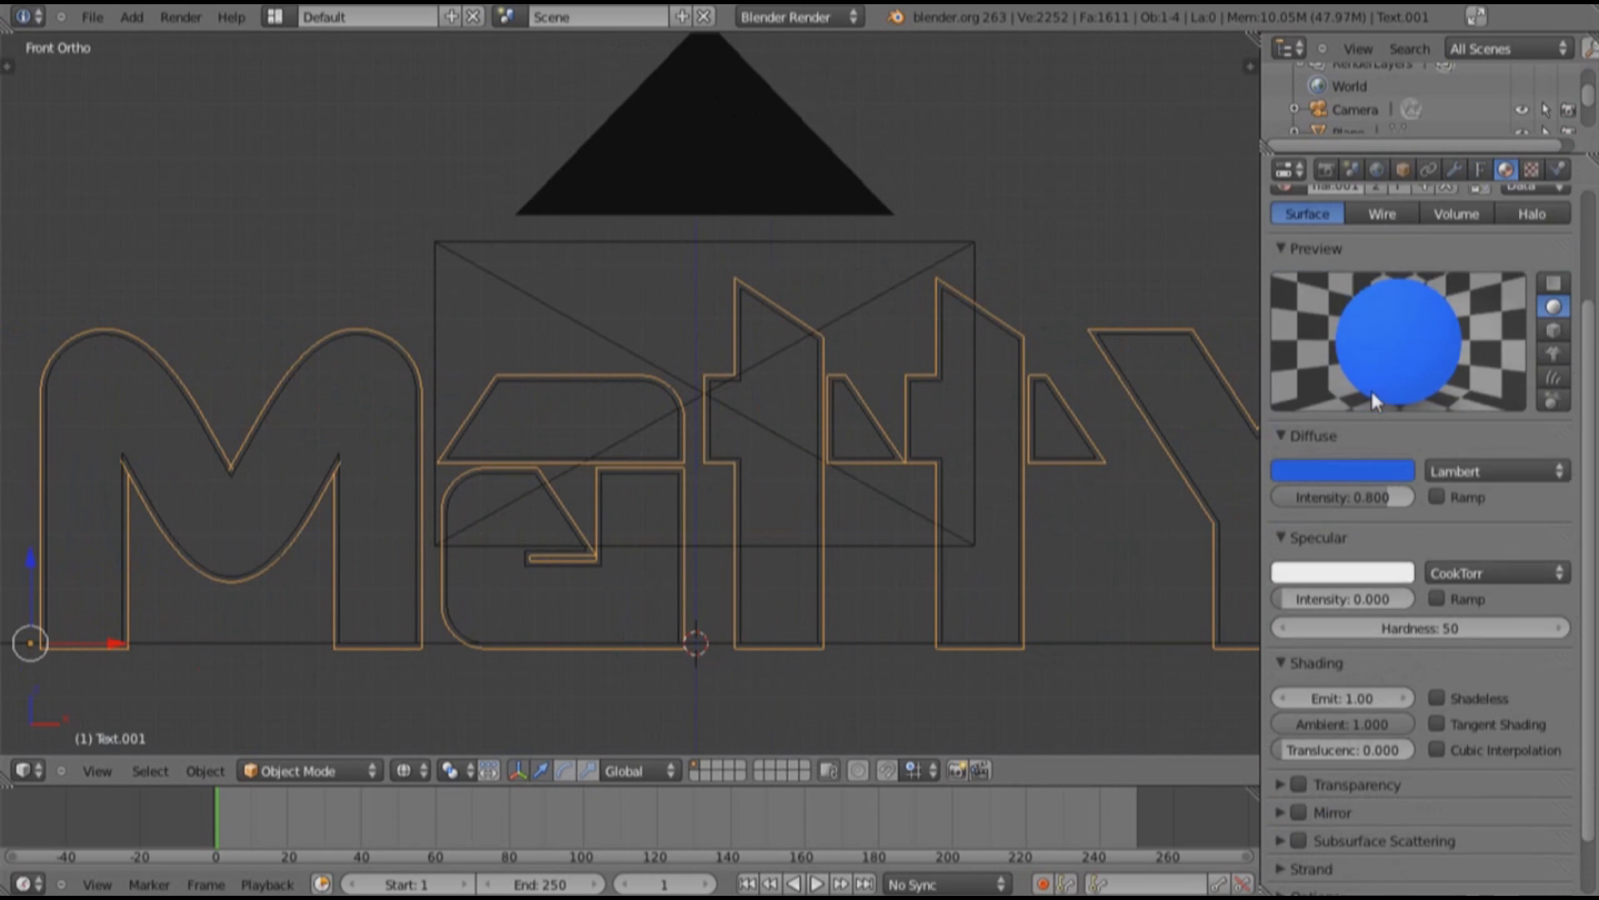
scroll(1371, 388, "up", 3)
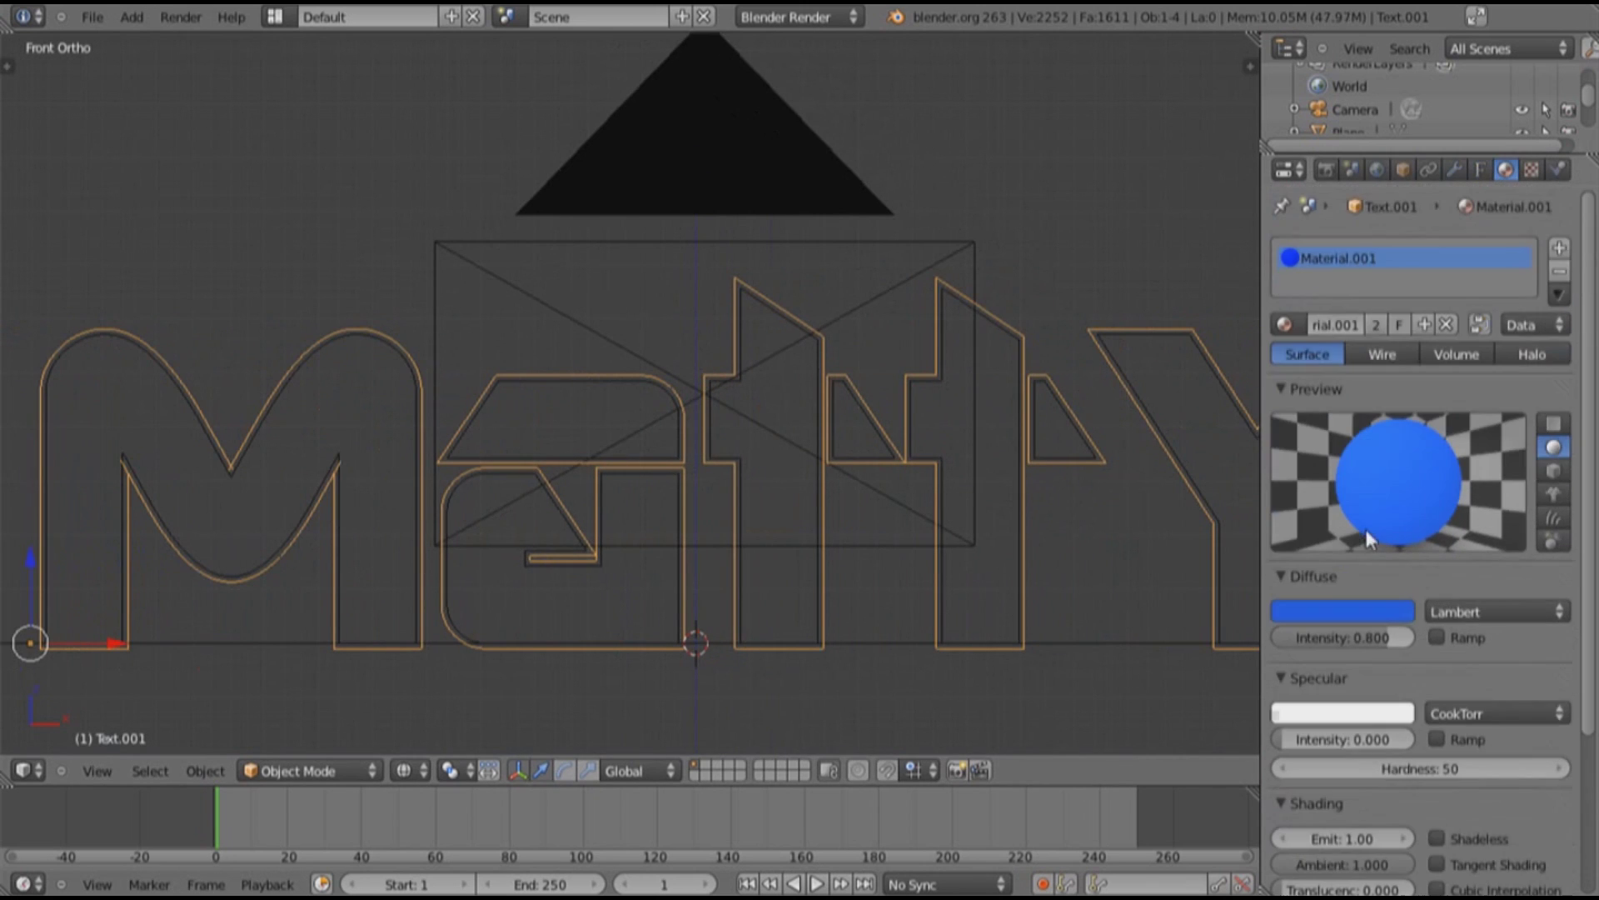
left_click(1376, 325)
left_click(1343, 610)
left_click(1292, 385)
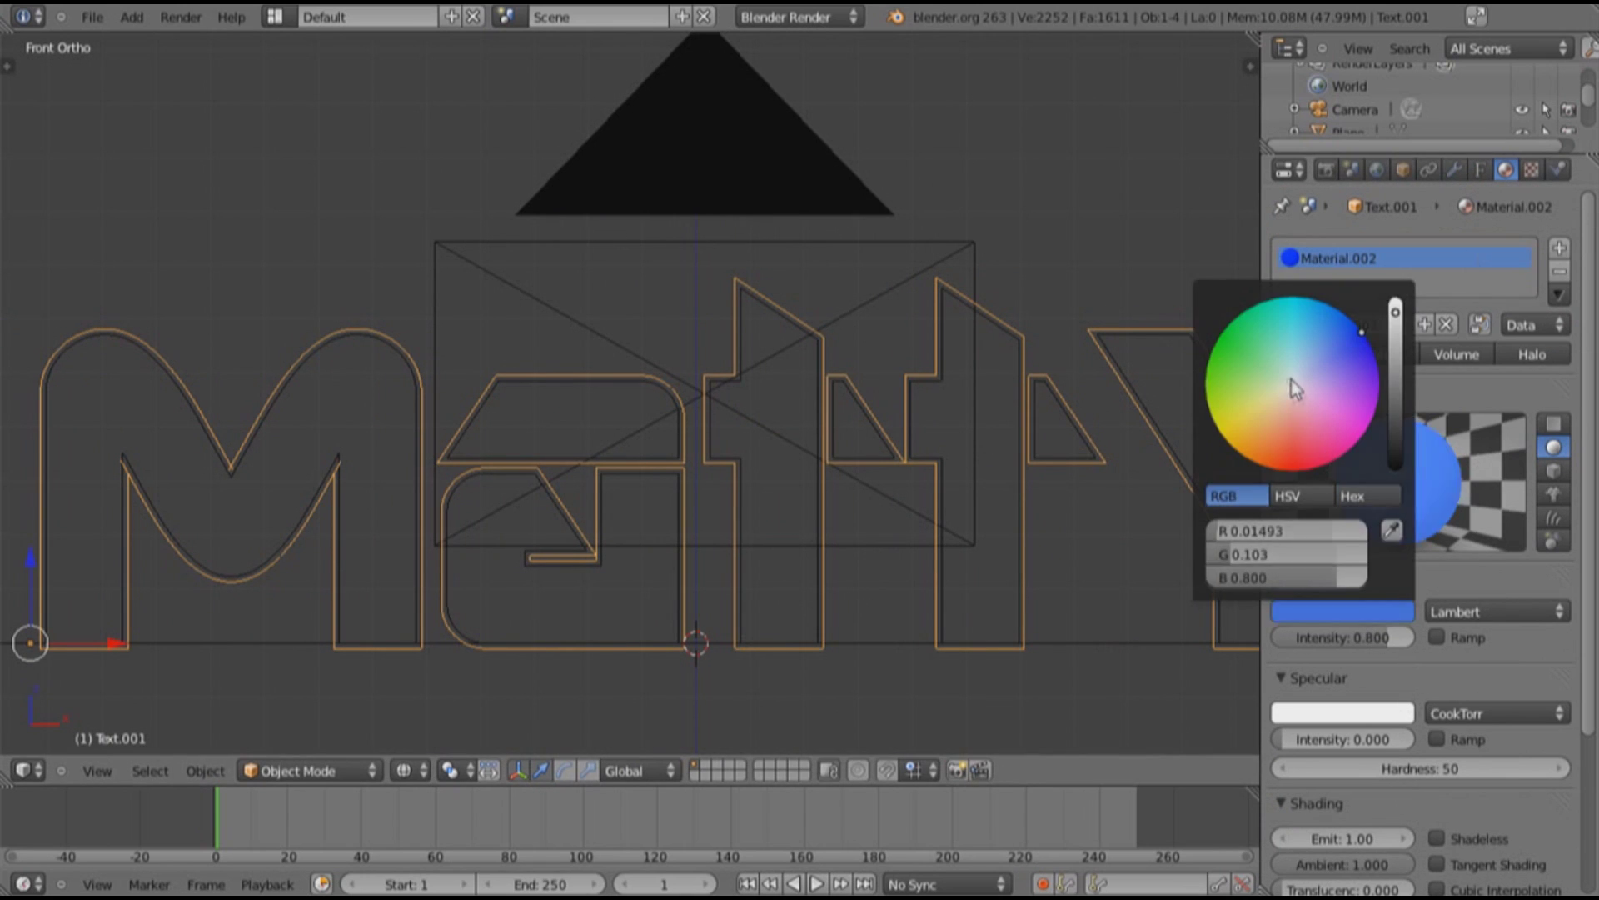
Back in solid shading, set the material's Emit to 0.4 and render the frame
key("z")
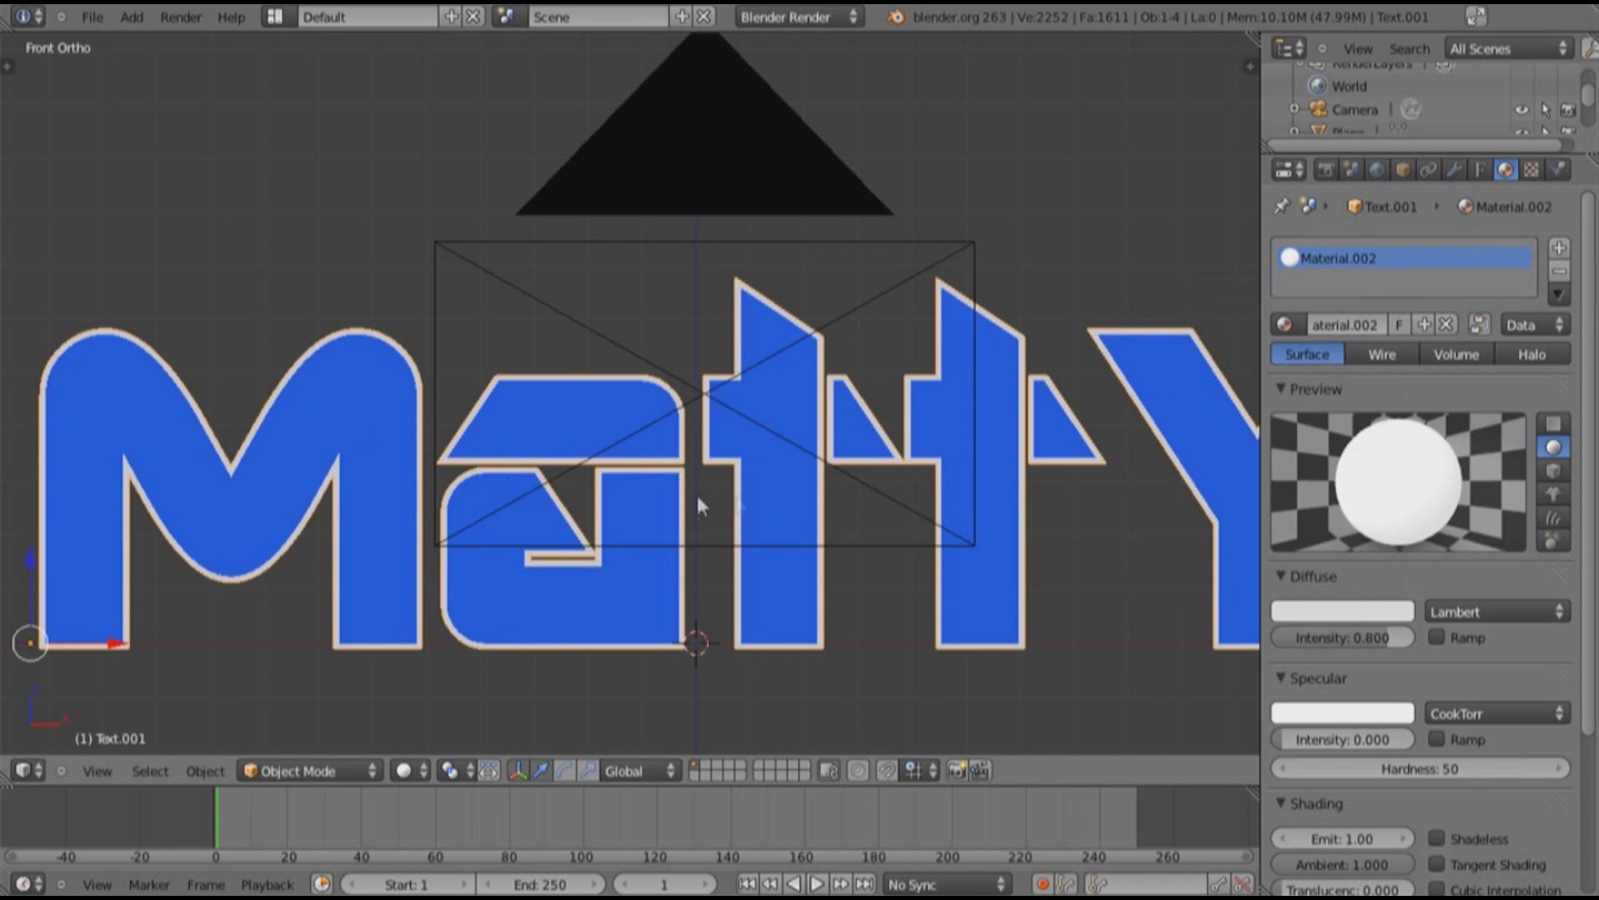
scroll(736, 494, "up", 3, "ctrl")
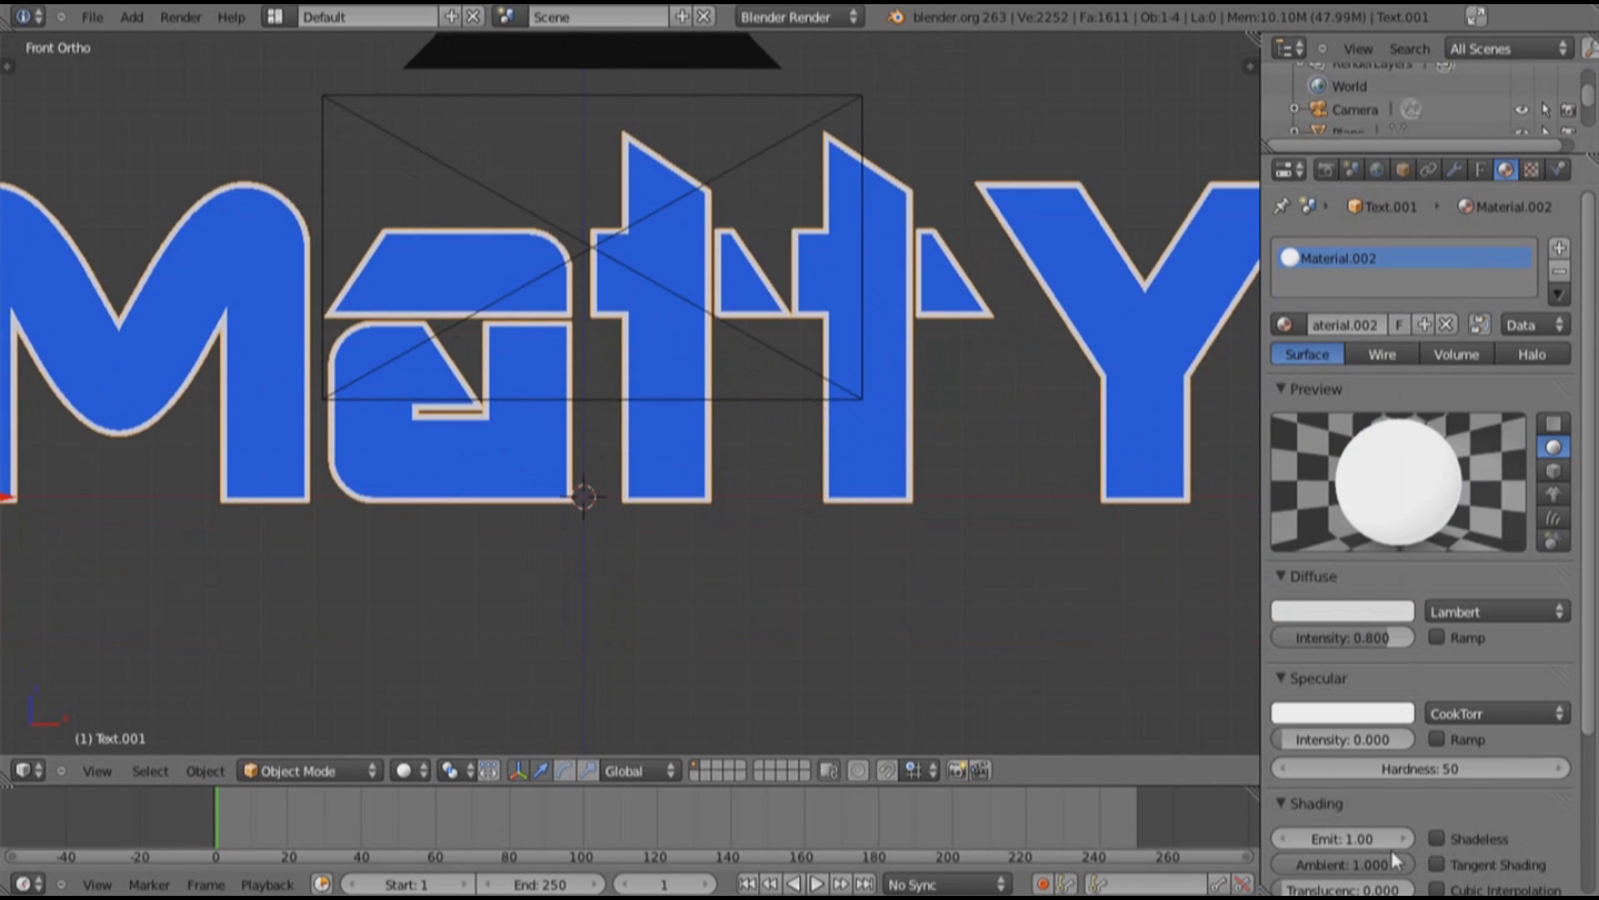
left_click(1333, 838)
type("1.01")
key("BackSpace")
type("0.4")
key("Return")
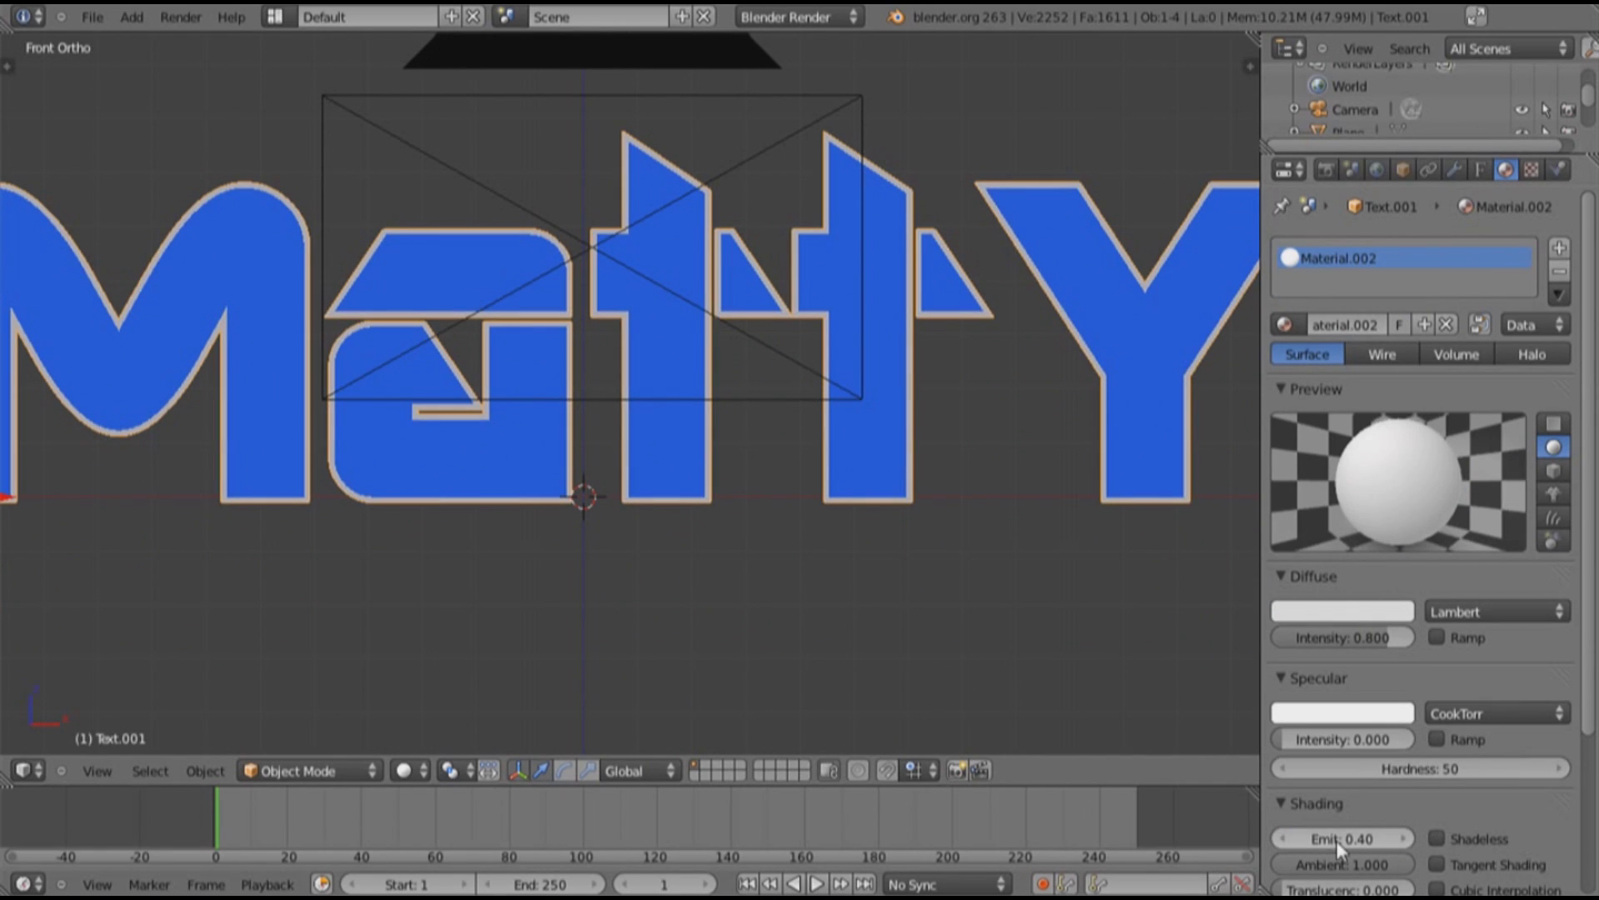
key("F12")
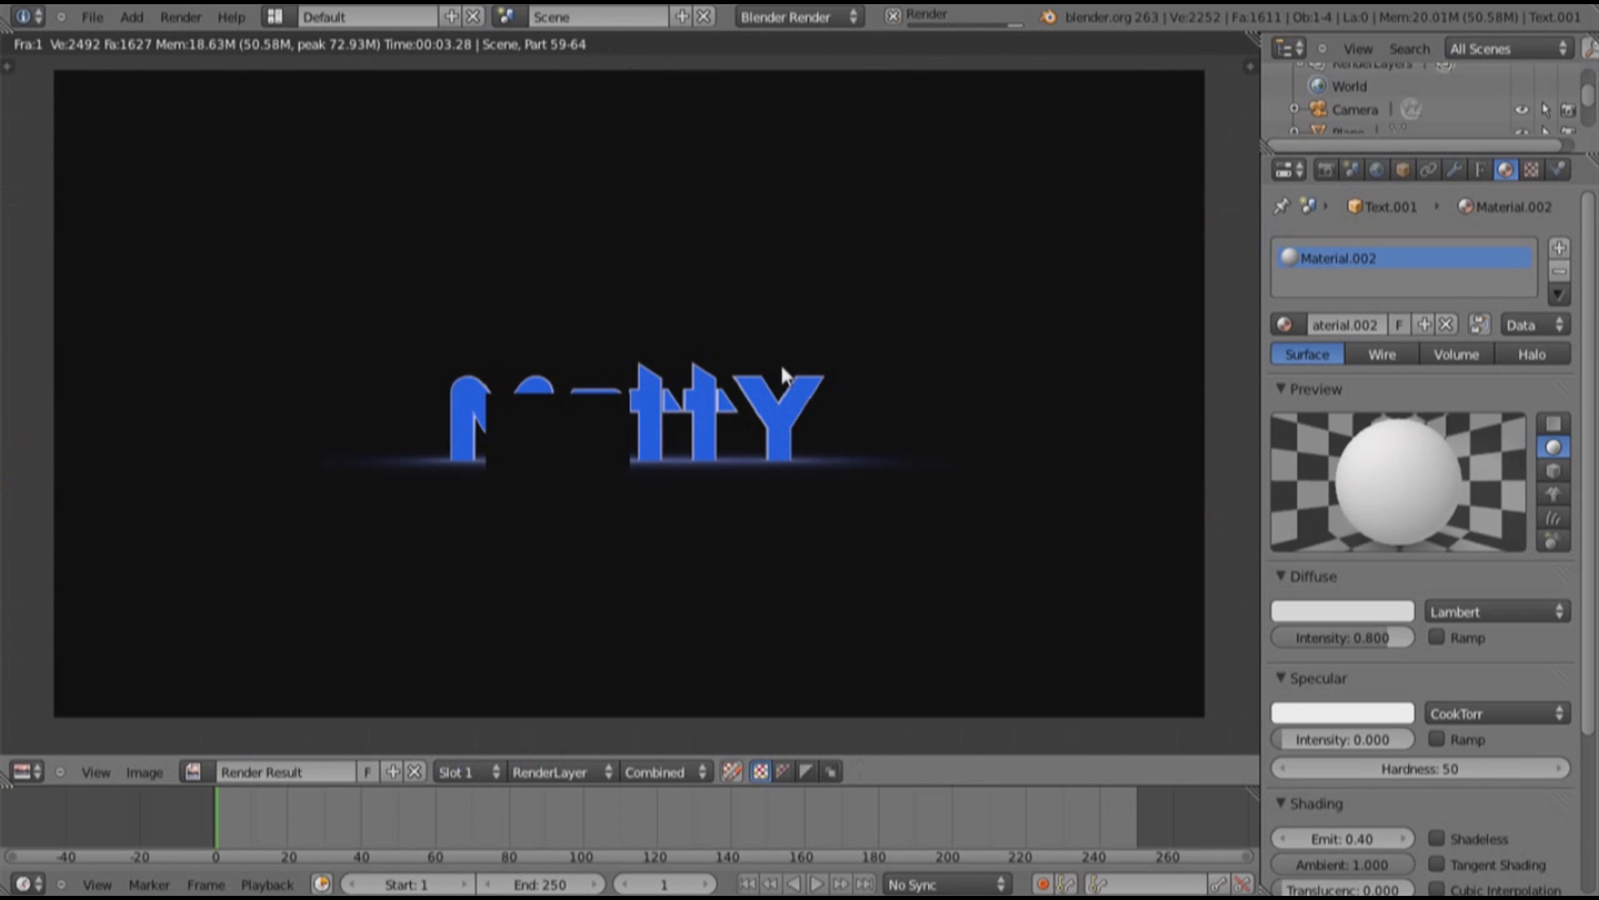
Inspect the rendered MattY text up close, then close the render
scroll(970, 516, "up", 3)
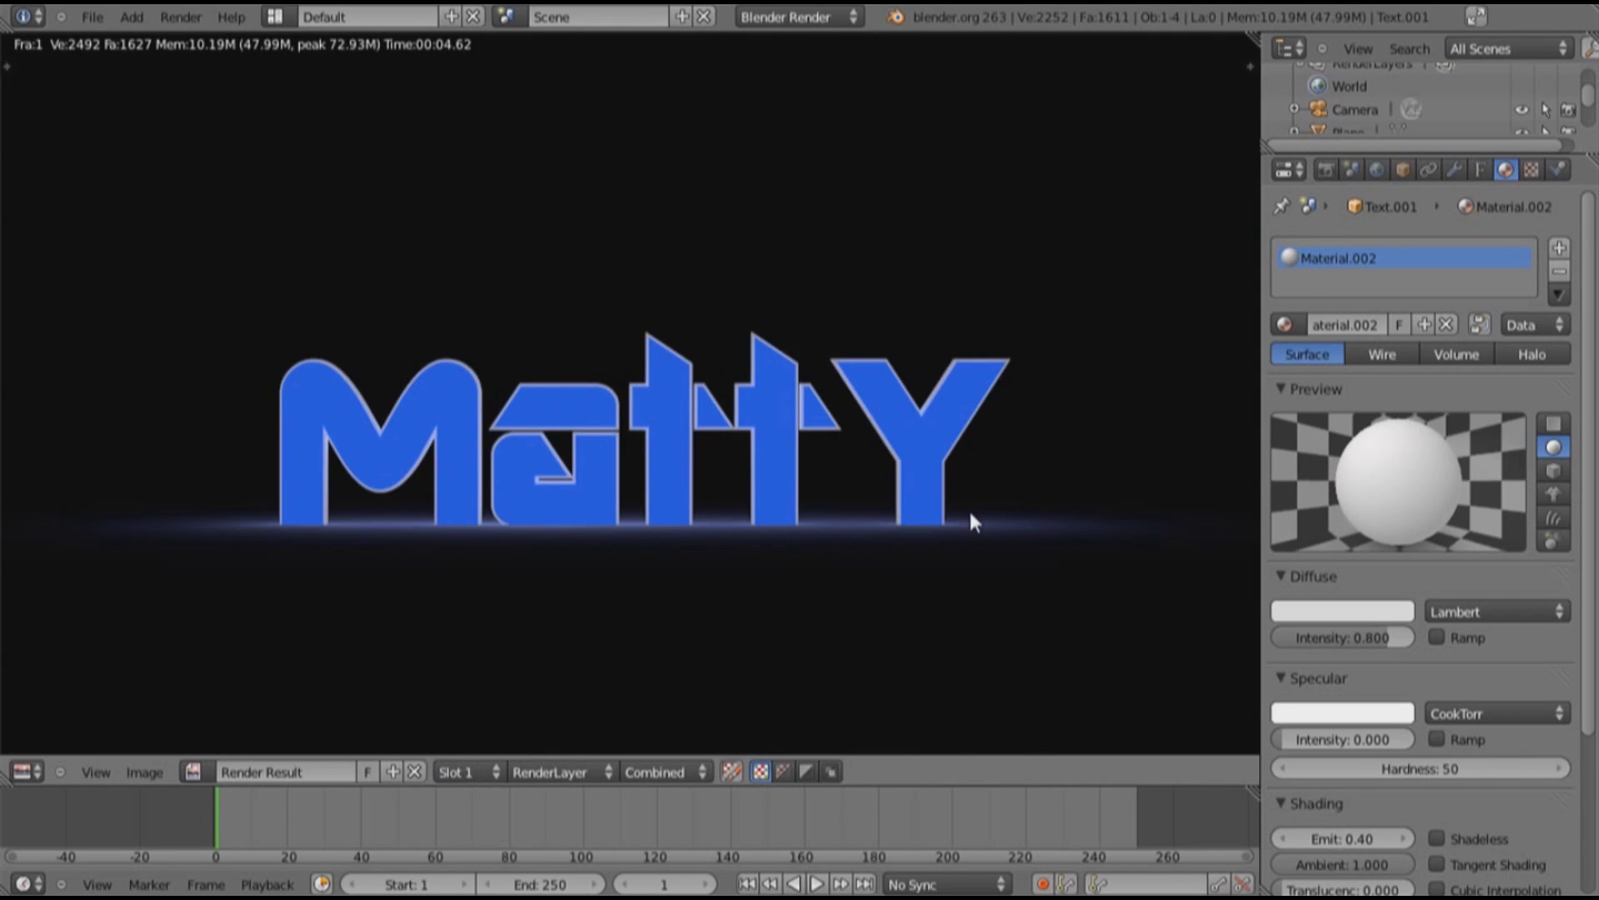
middle_click_drag(1064, 445, 1035, 438)
scroll(1038, 435, "down", 3)
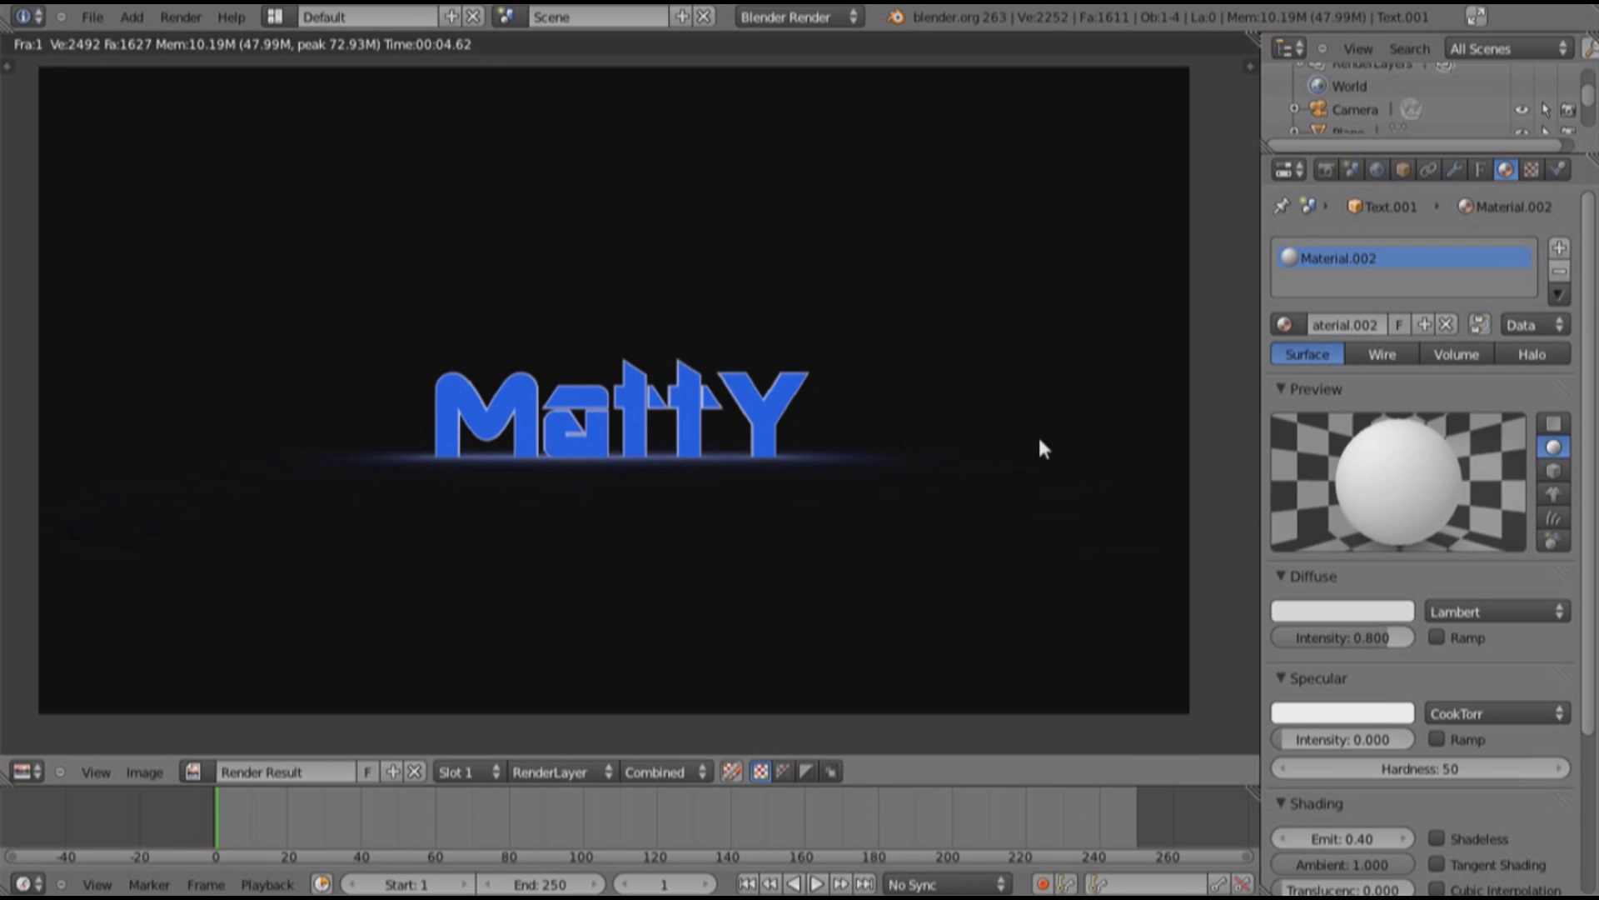
key("Escape")
Orbit the scene, view through the camera and show the 1920 × 1080 render settings
scroll(1040, 444, "down", 4)
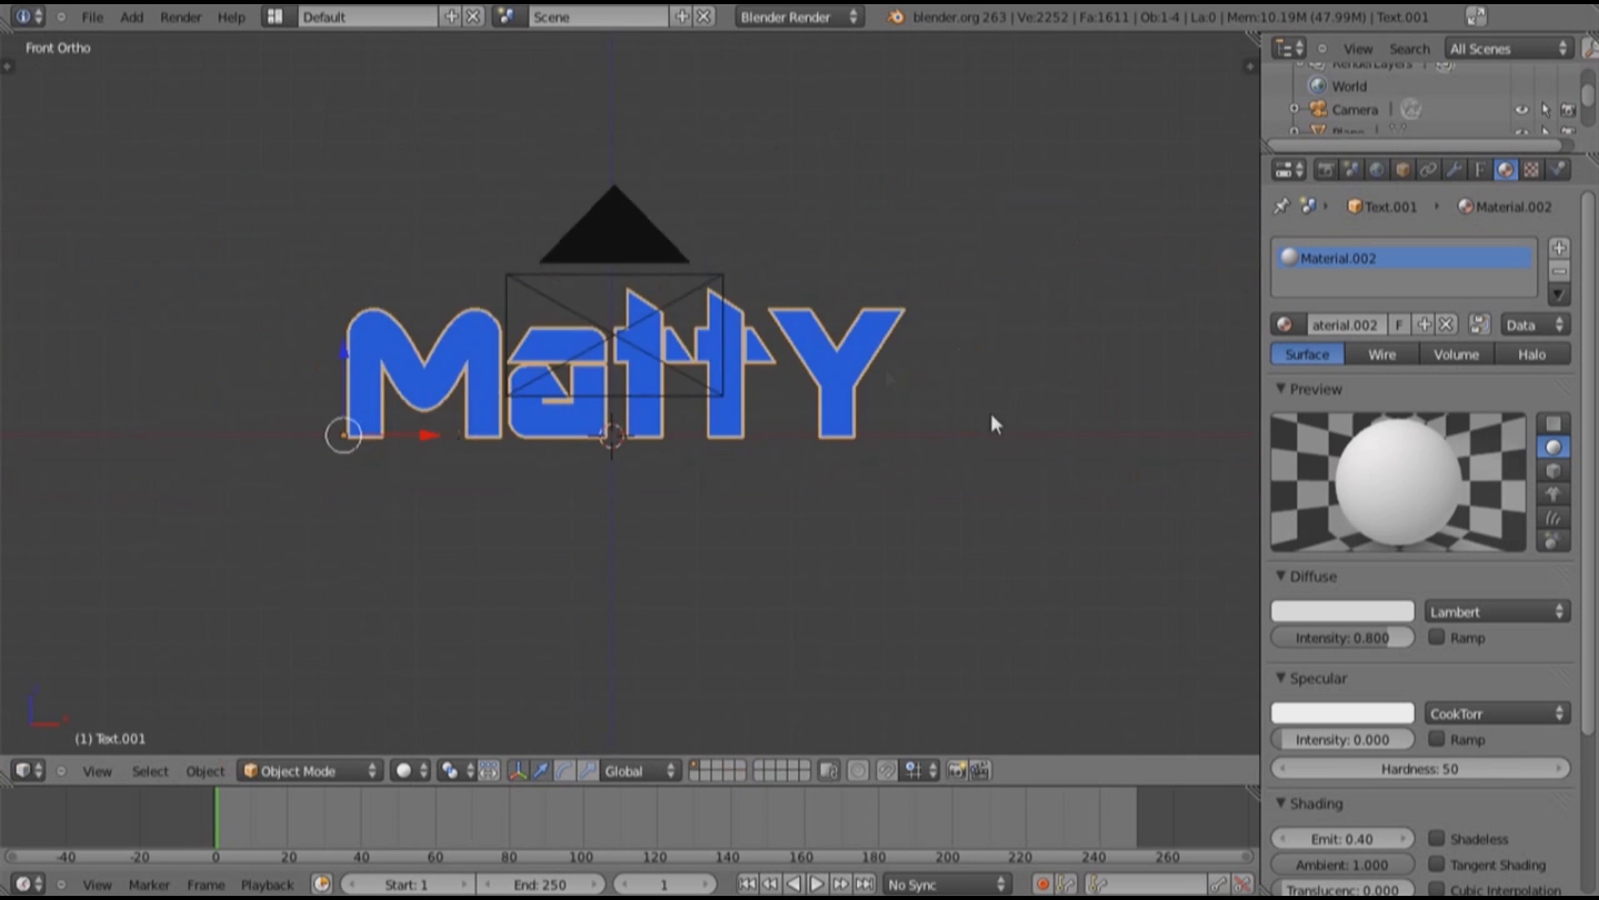
middle_click_drag(912, 376, 792, 423)
scroll(733, 433, "down", 5)
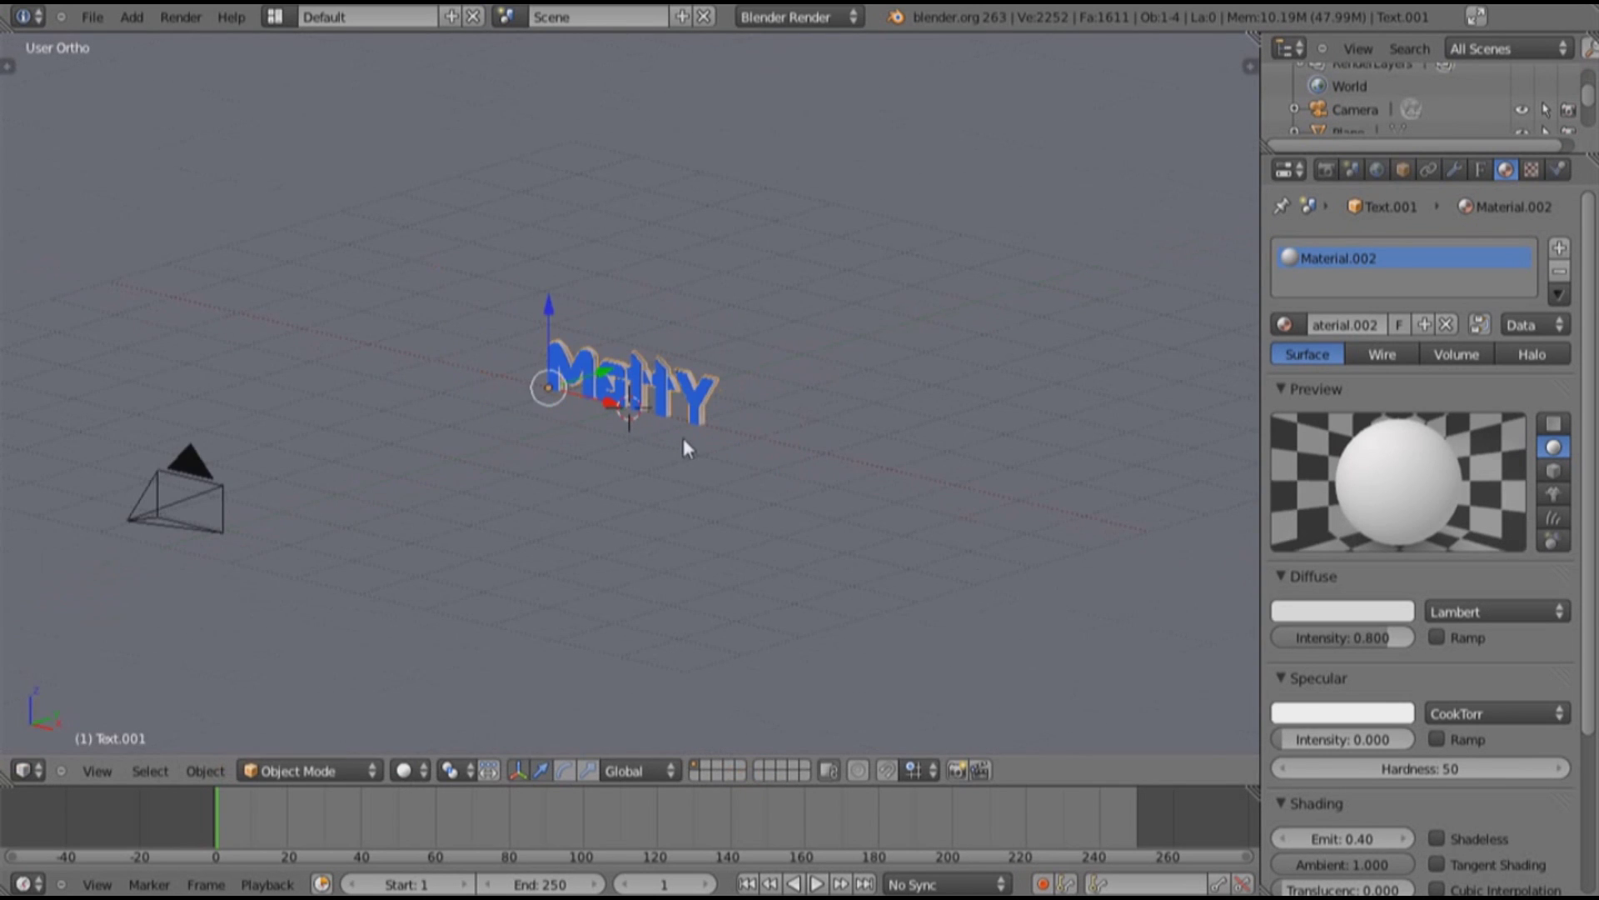
middle_click_drag(578, 457, 634, 454)
key("KP_0")
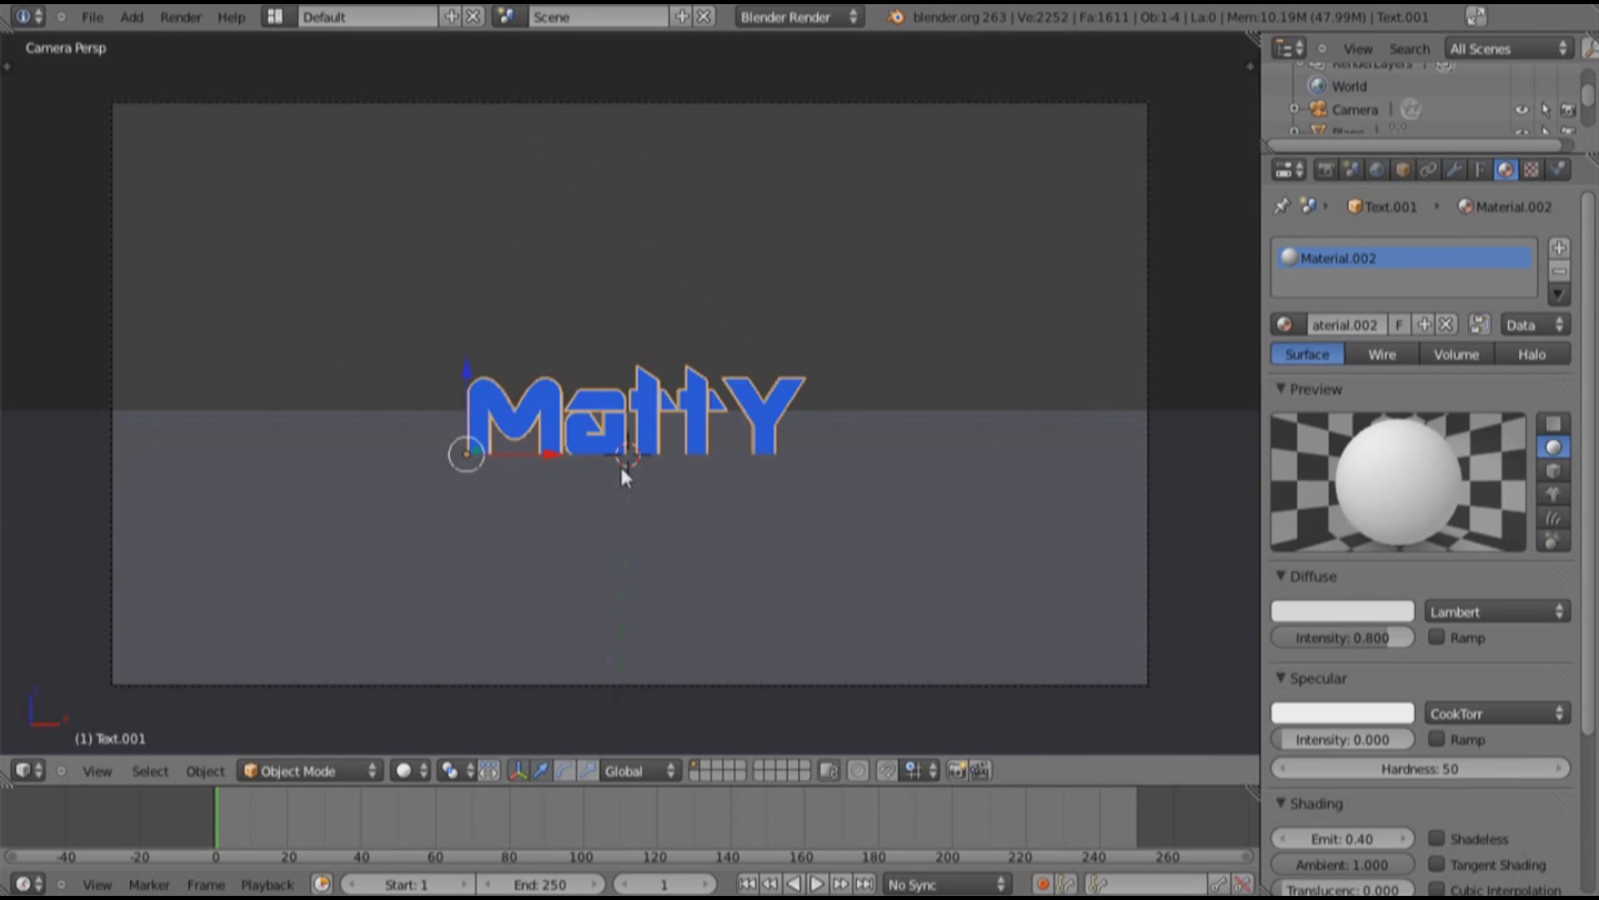
left_click(1326, 171)
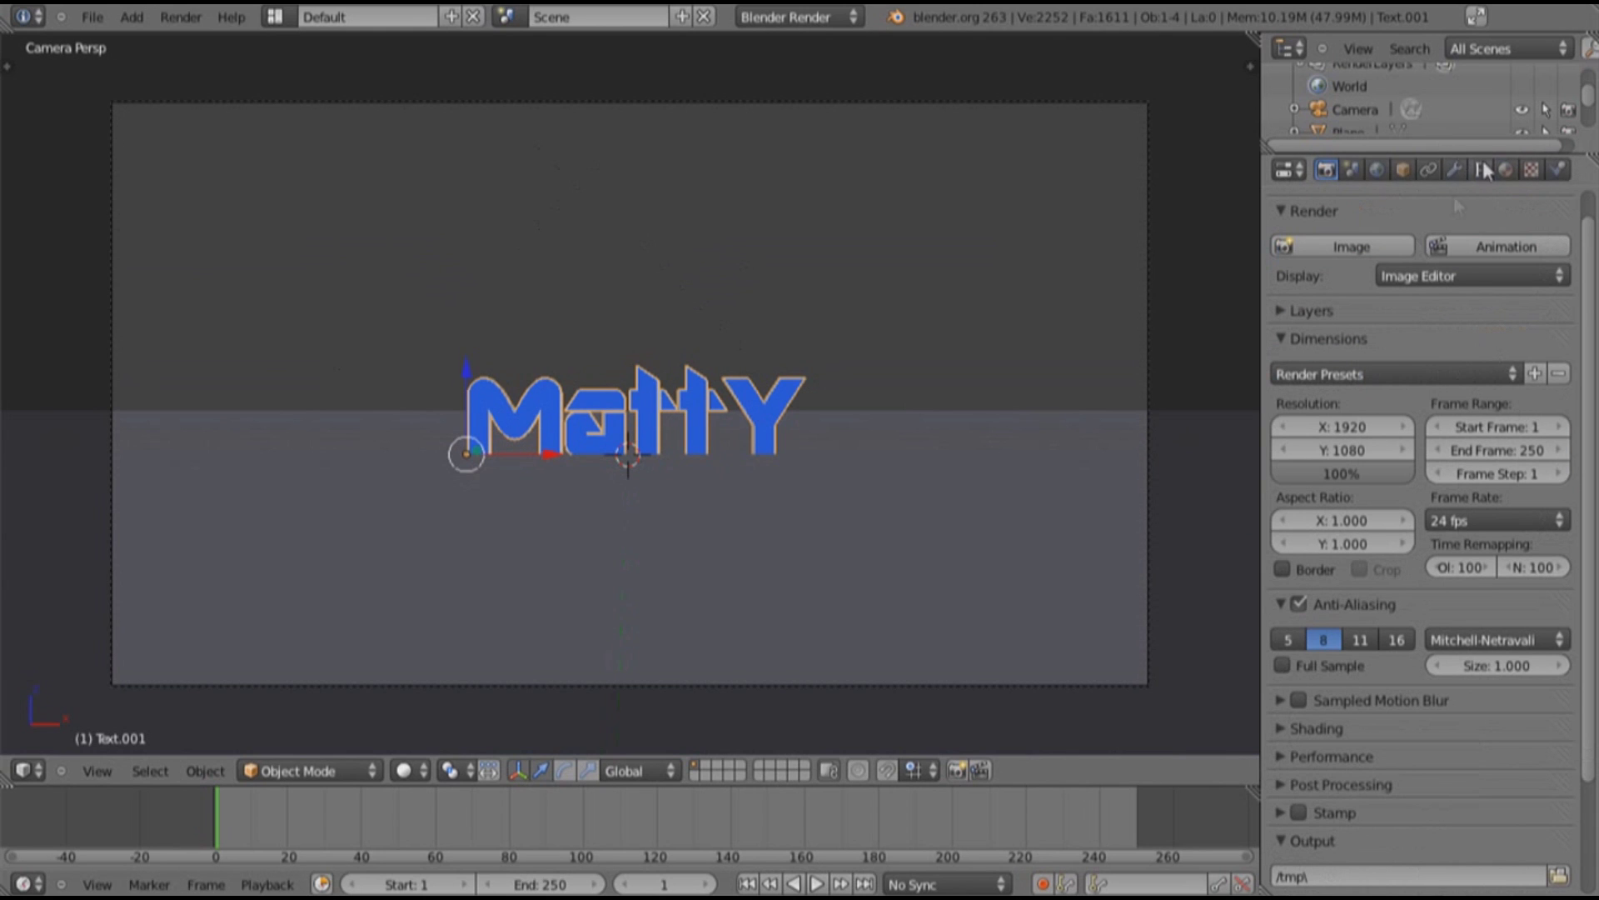
key("KP_1")
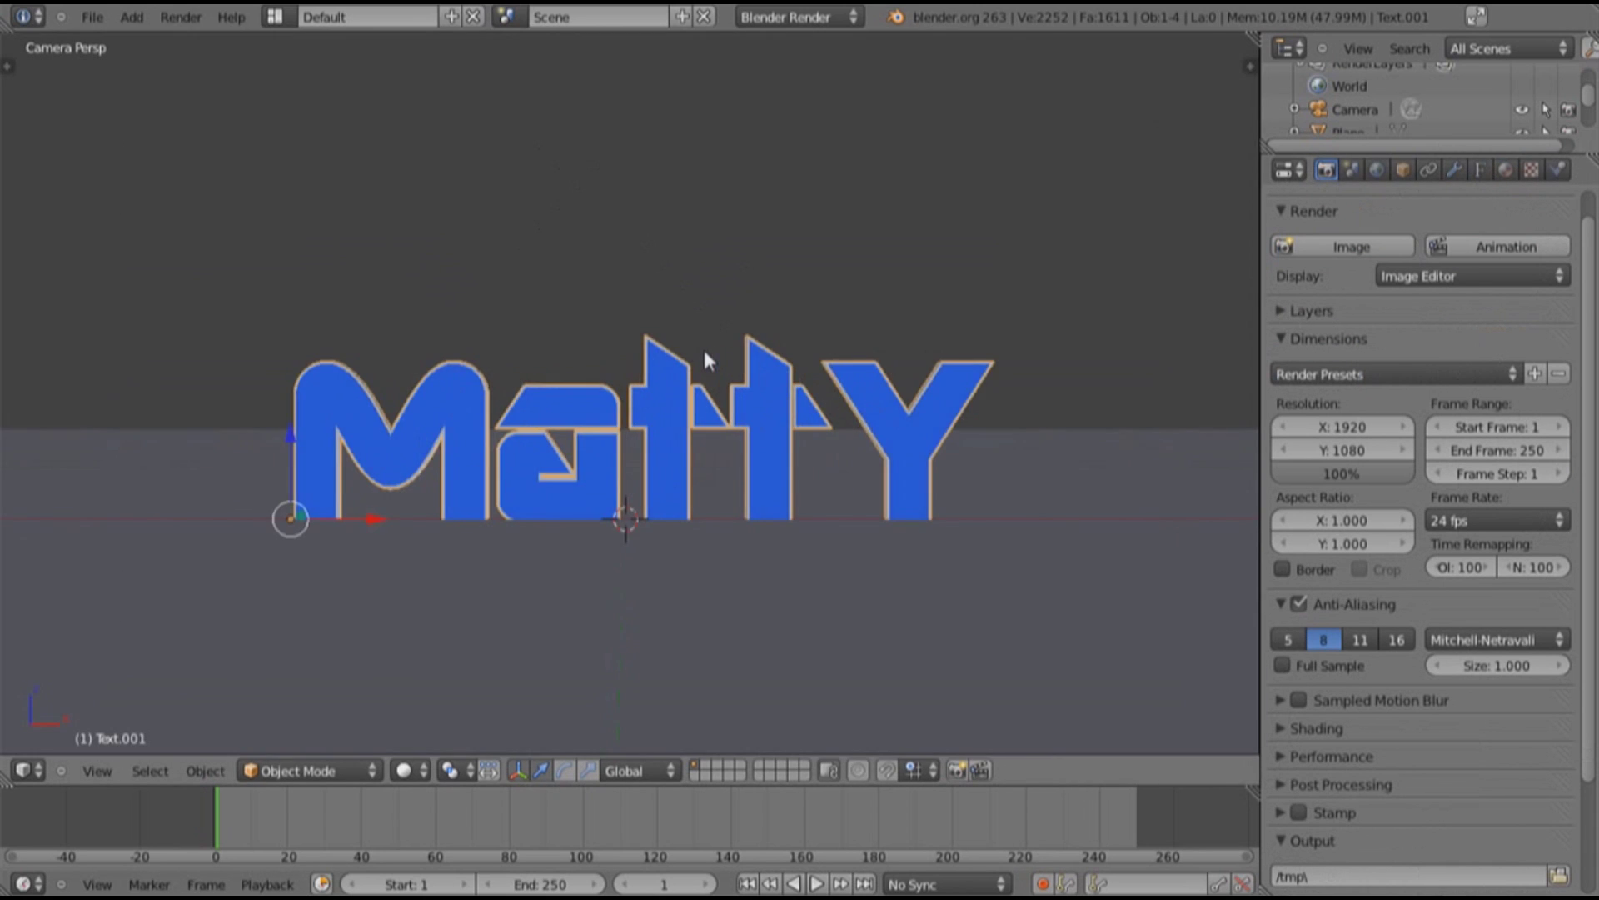
Select the original blue text and check its material settings
scroll(720, 367, "up", 4)
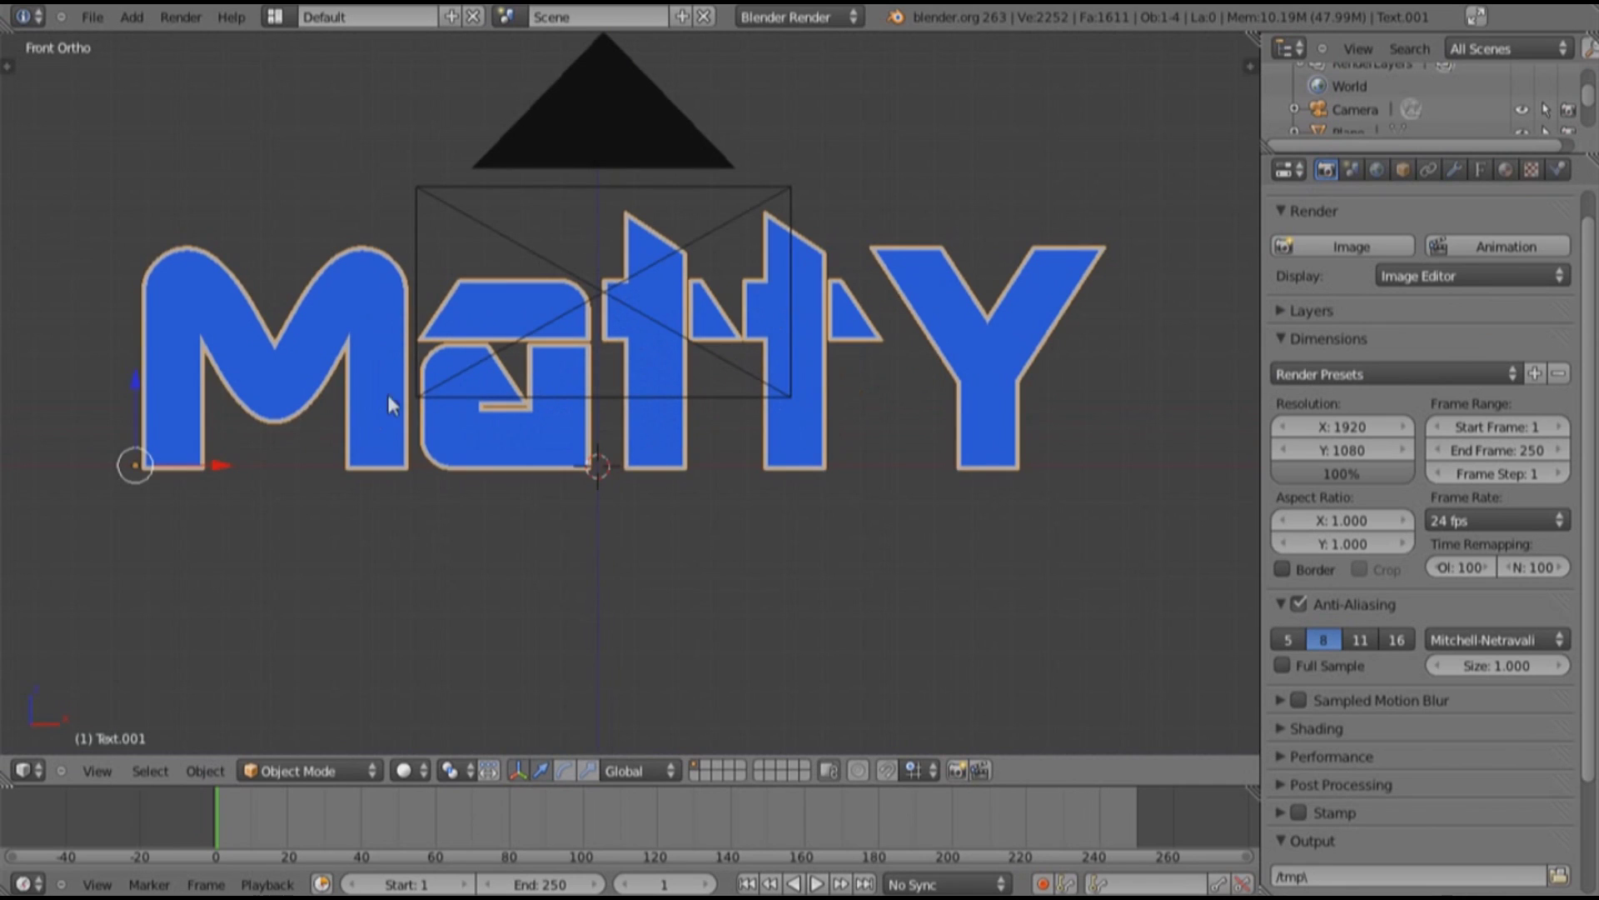
right_click(489, 421)
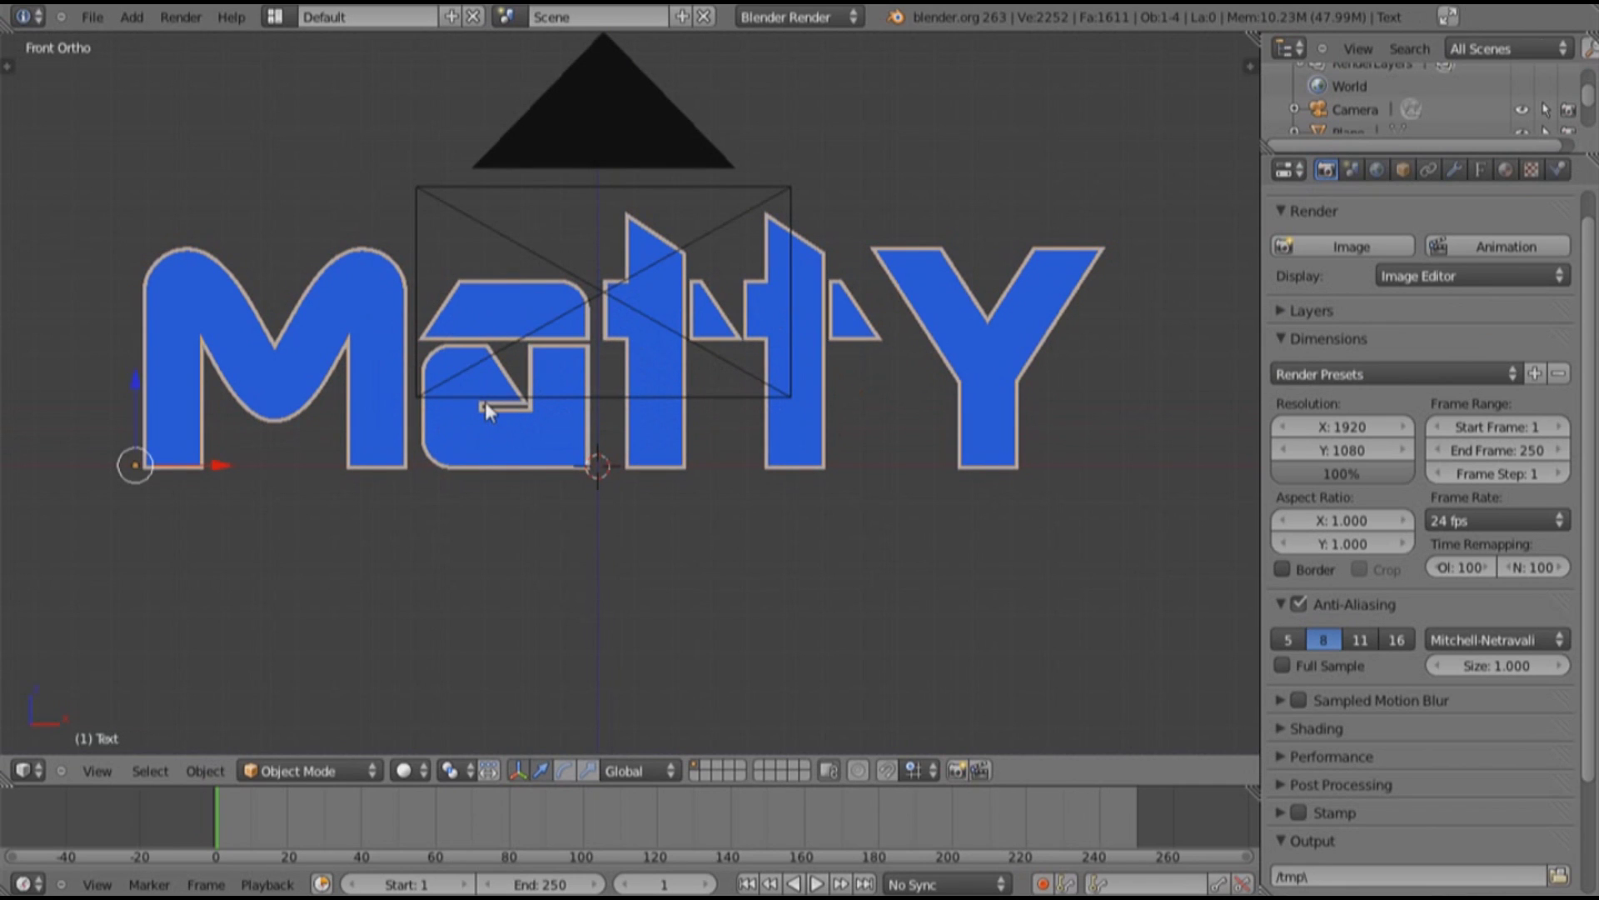
left_click(1506, 170)
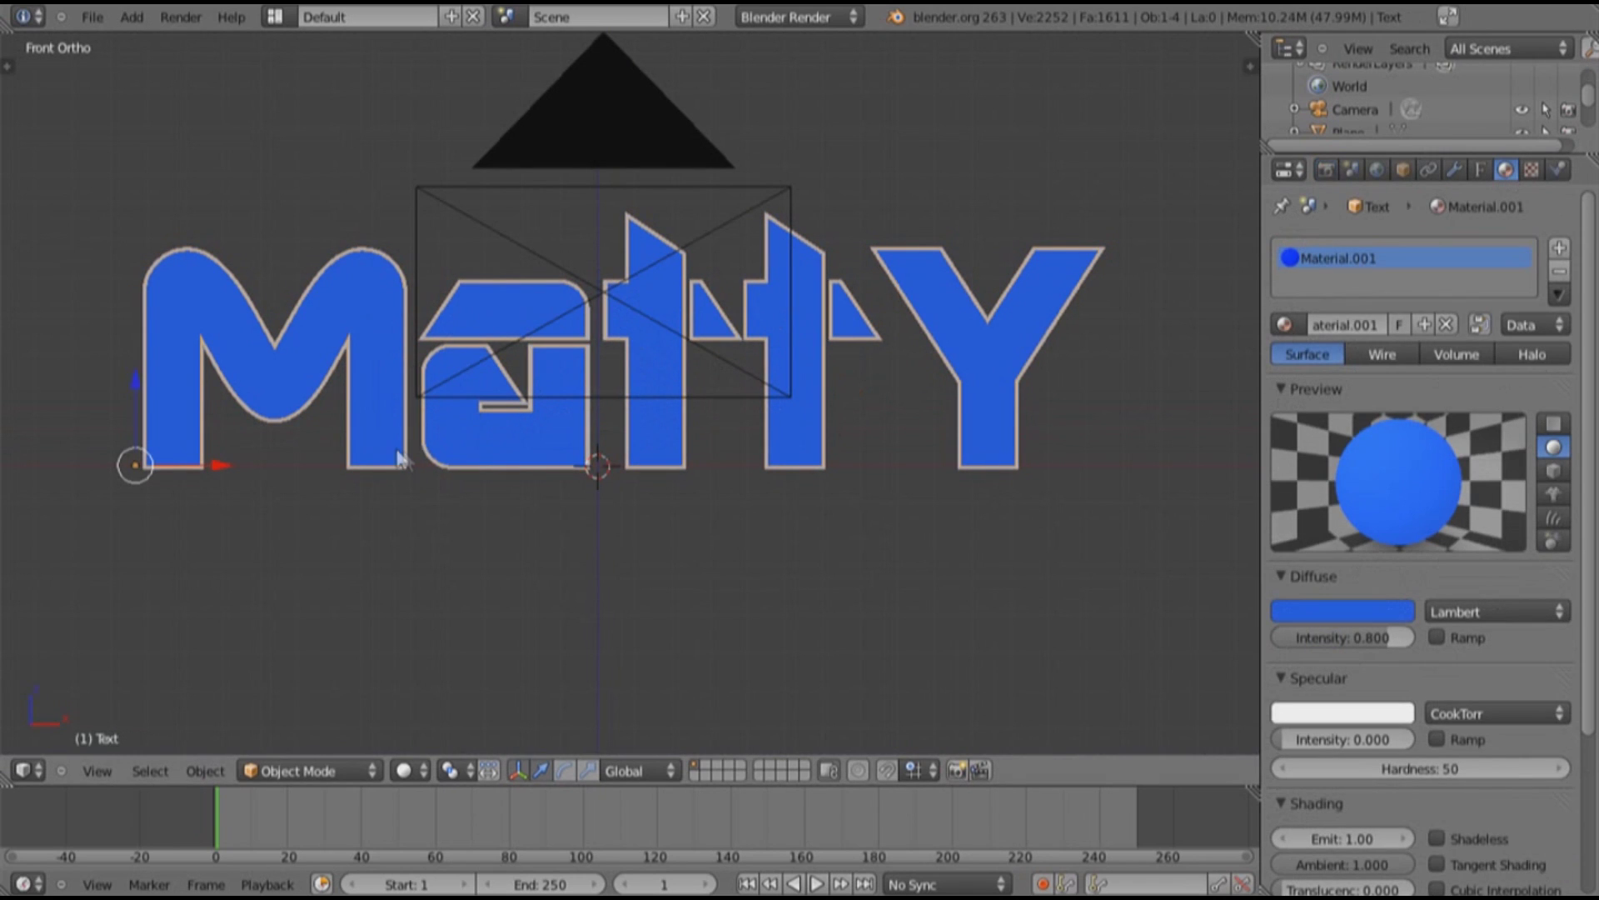
Send the white text copy to layer 2 and display layers 1 and 2 together
right_click(423, 441)
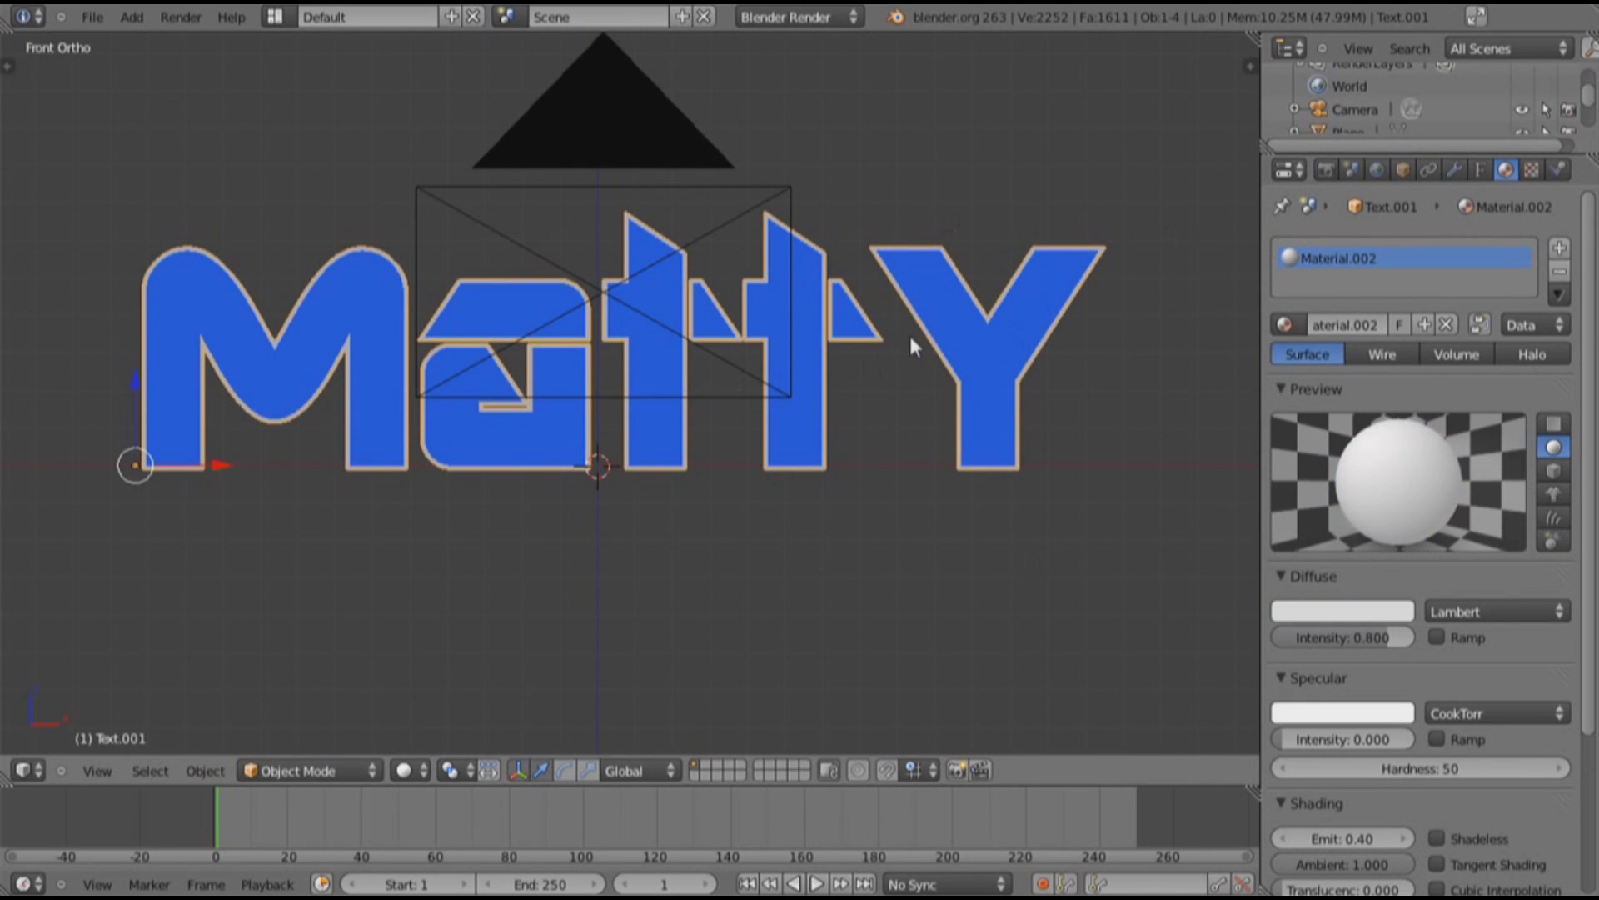
key("m")
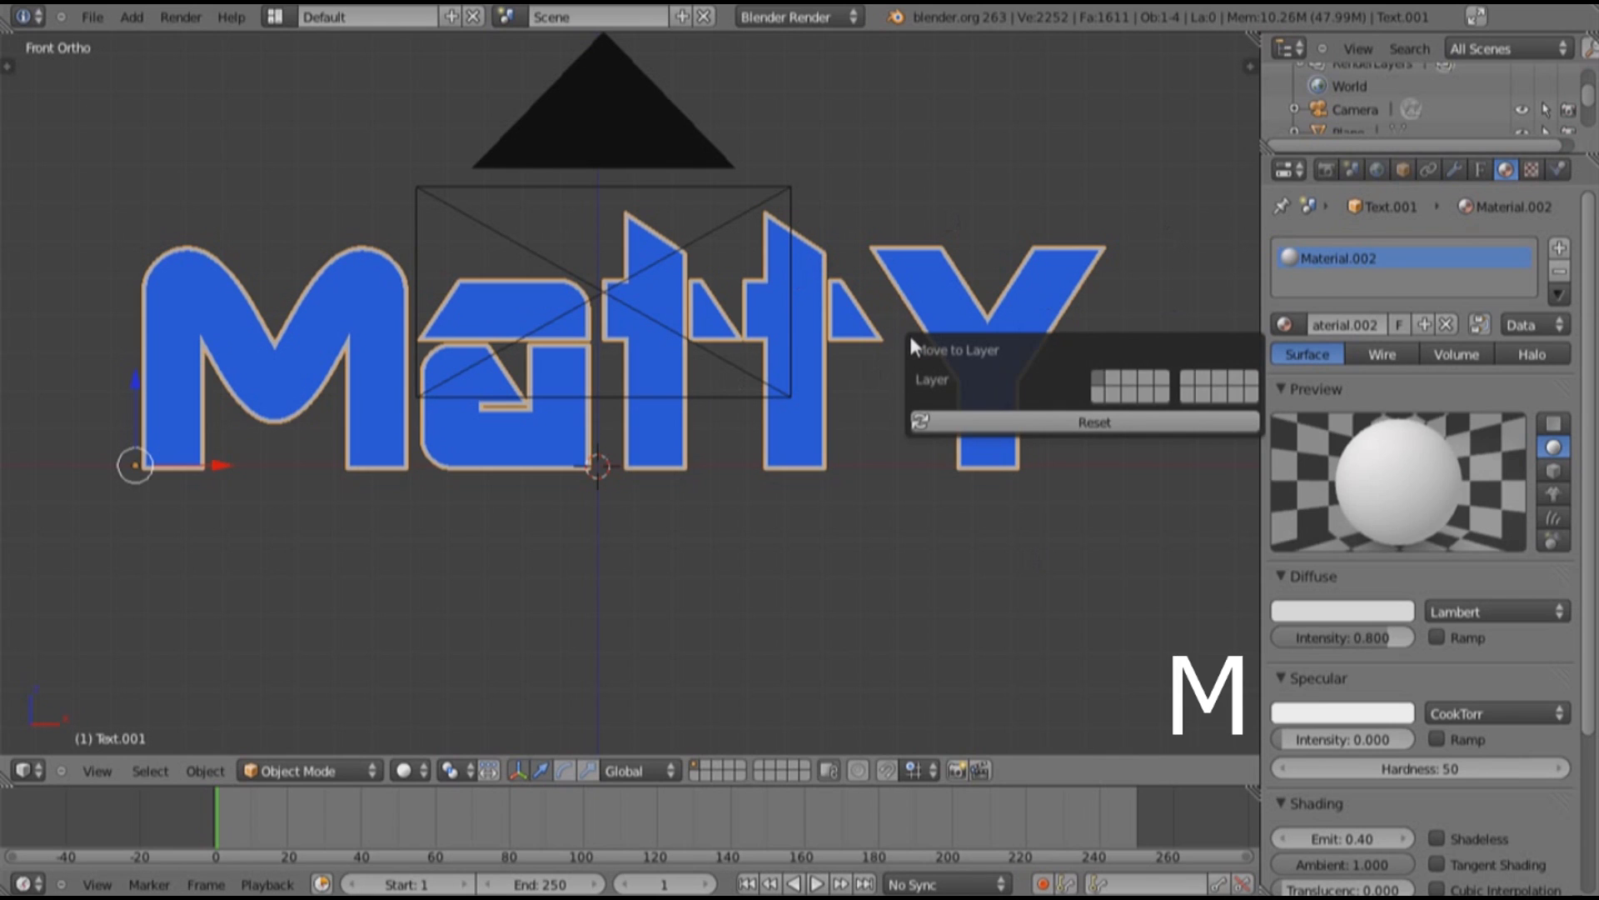
key("2")
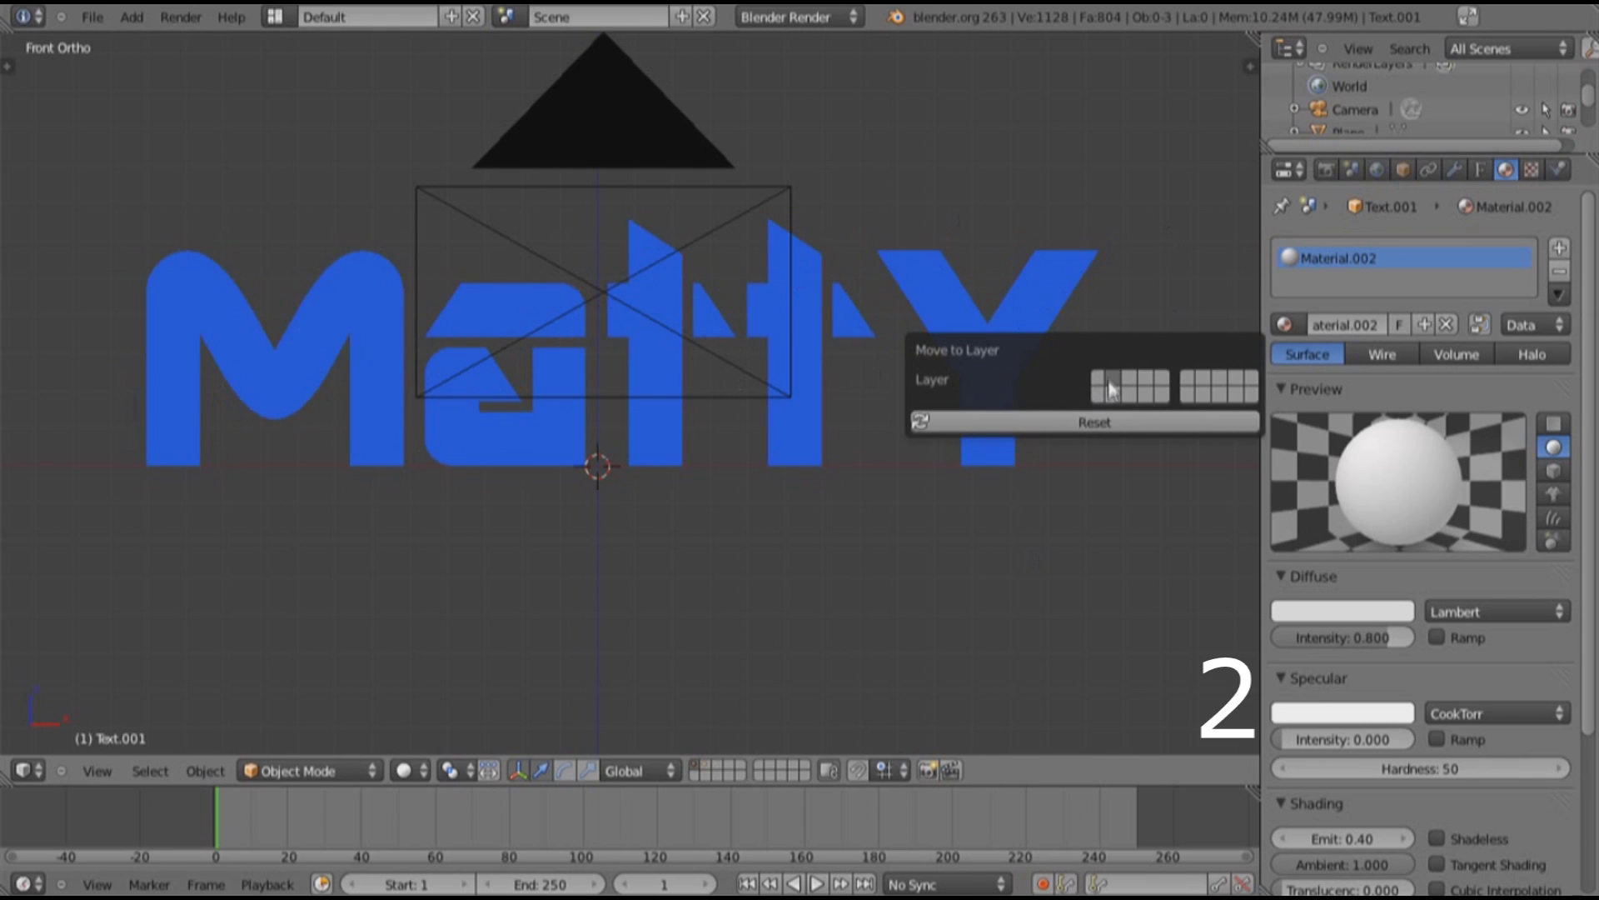
left_click(708, 568)
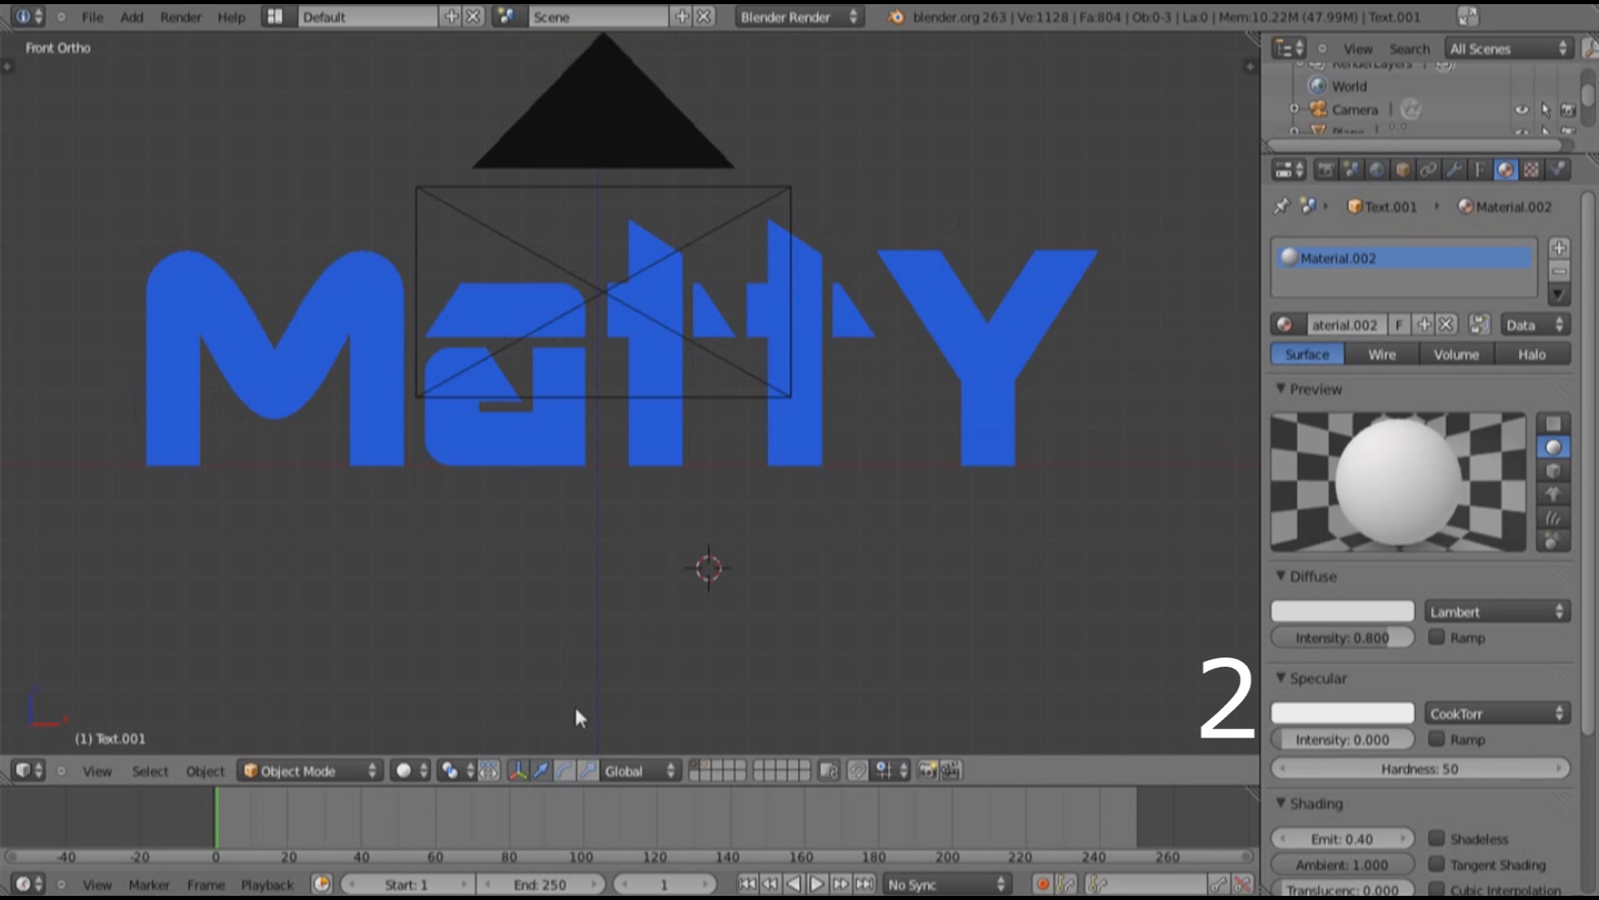
left_click(706, 768, "shift")
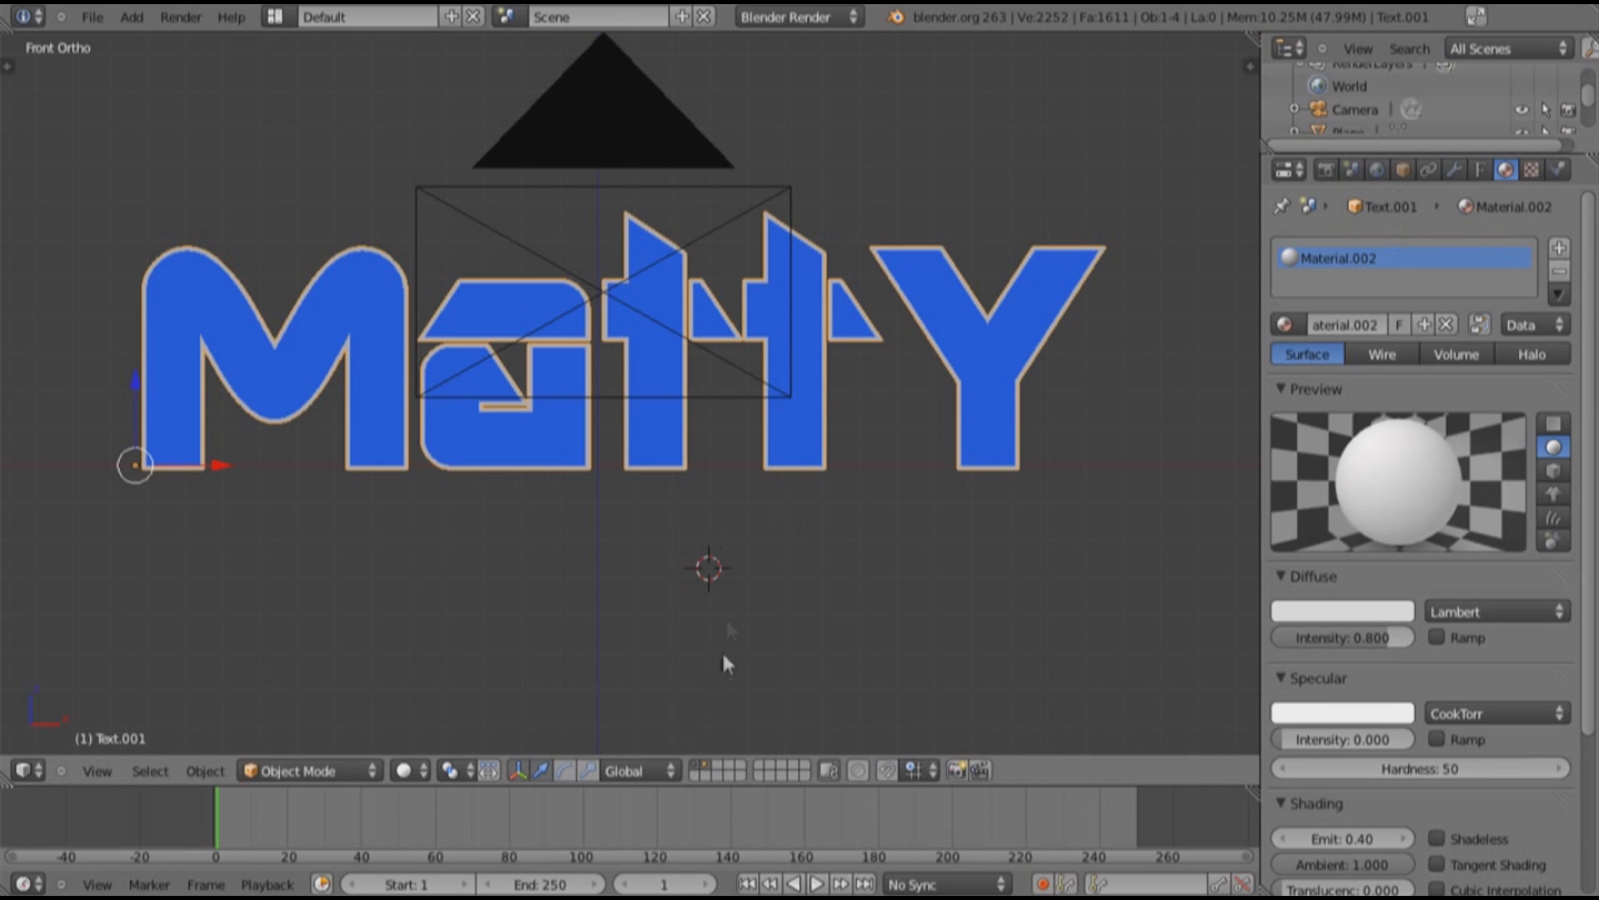
Rename the render layer to Blue and add a second render layer named White
left_click(1323, 172)
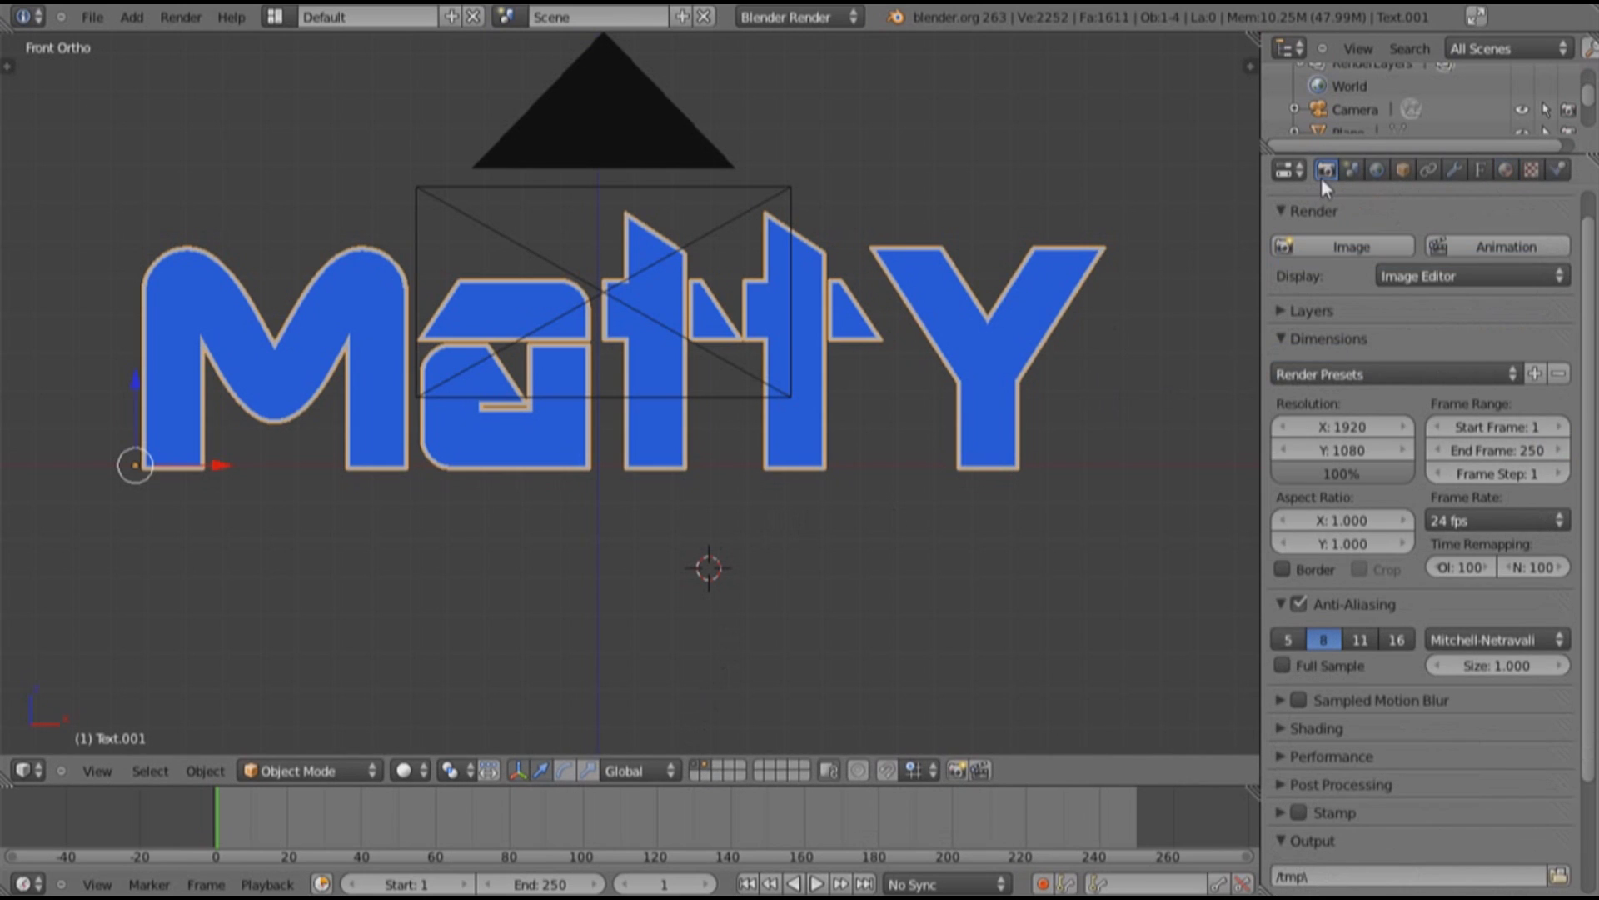
left_click(1284, 311)
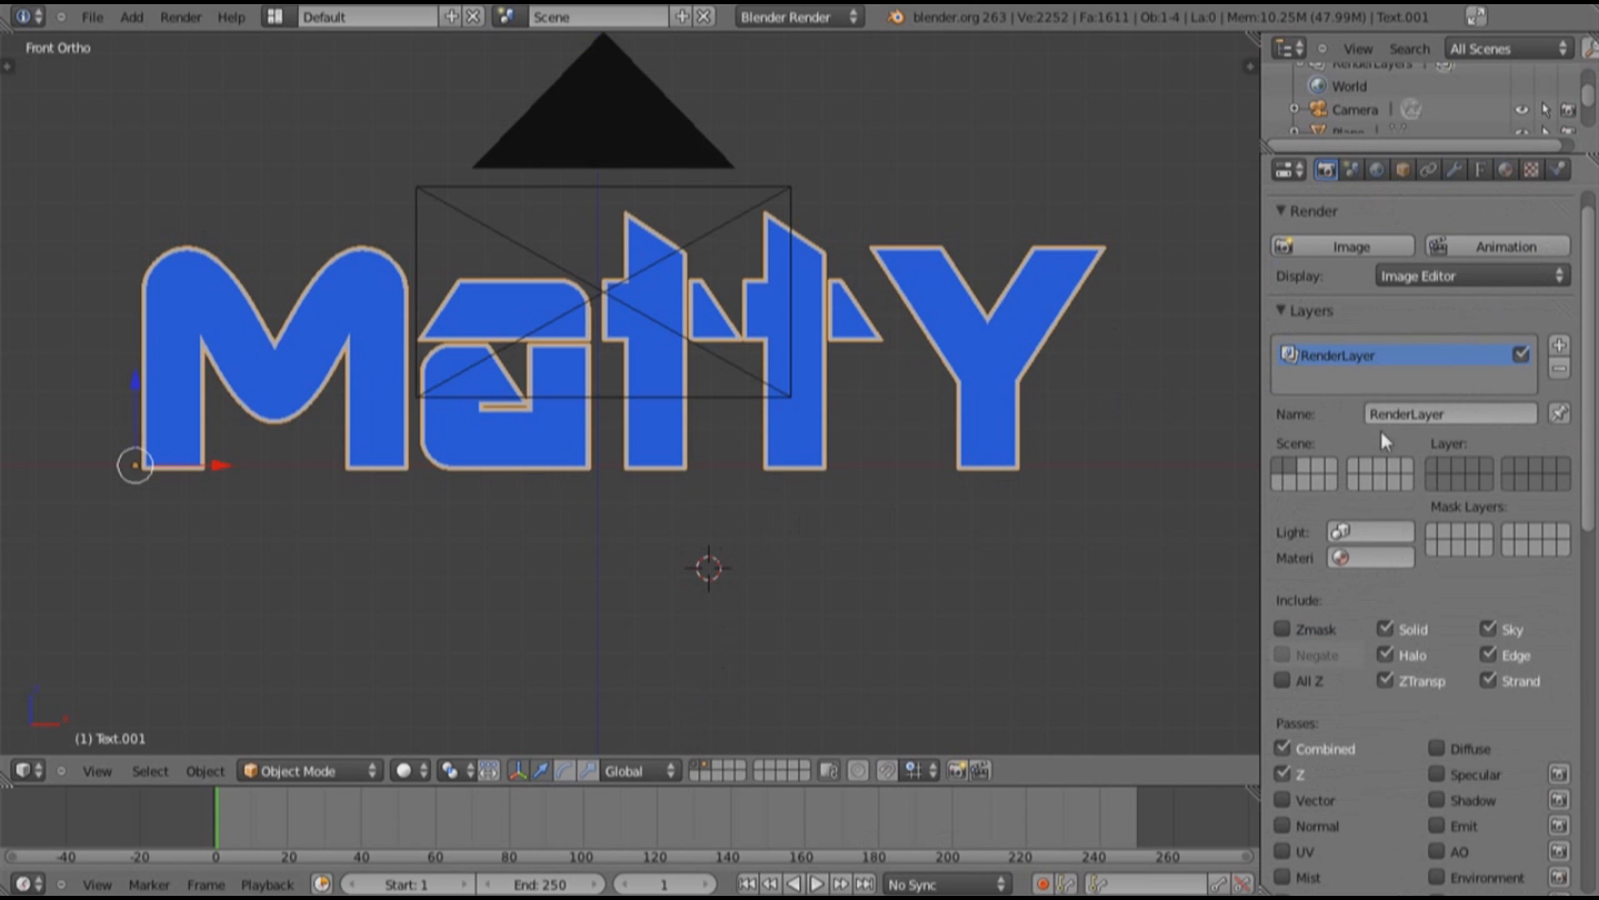
left_click(1419, 413)
type("Blue")
key("Return")
left_click(1563, 351)
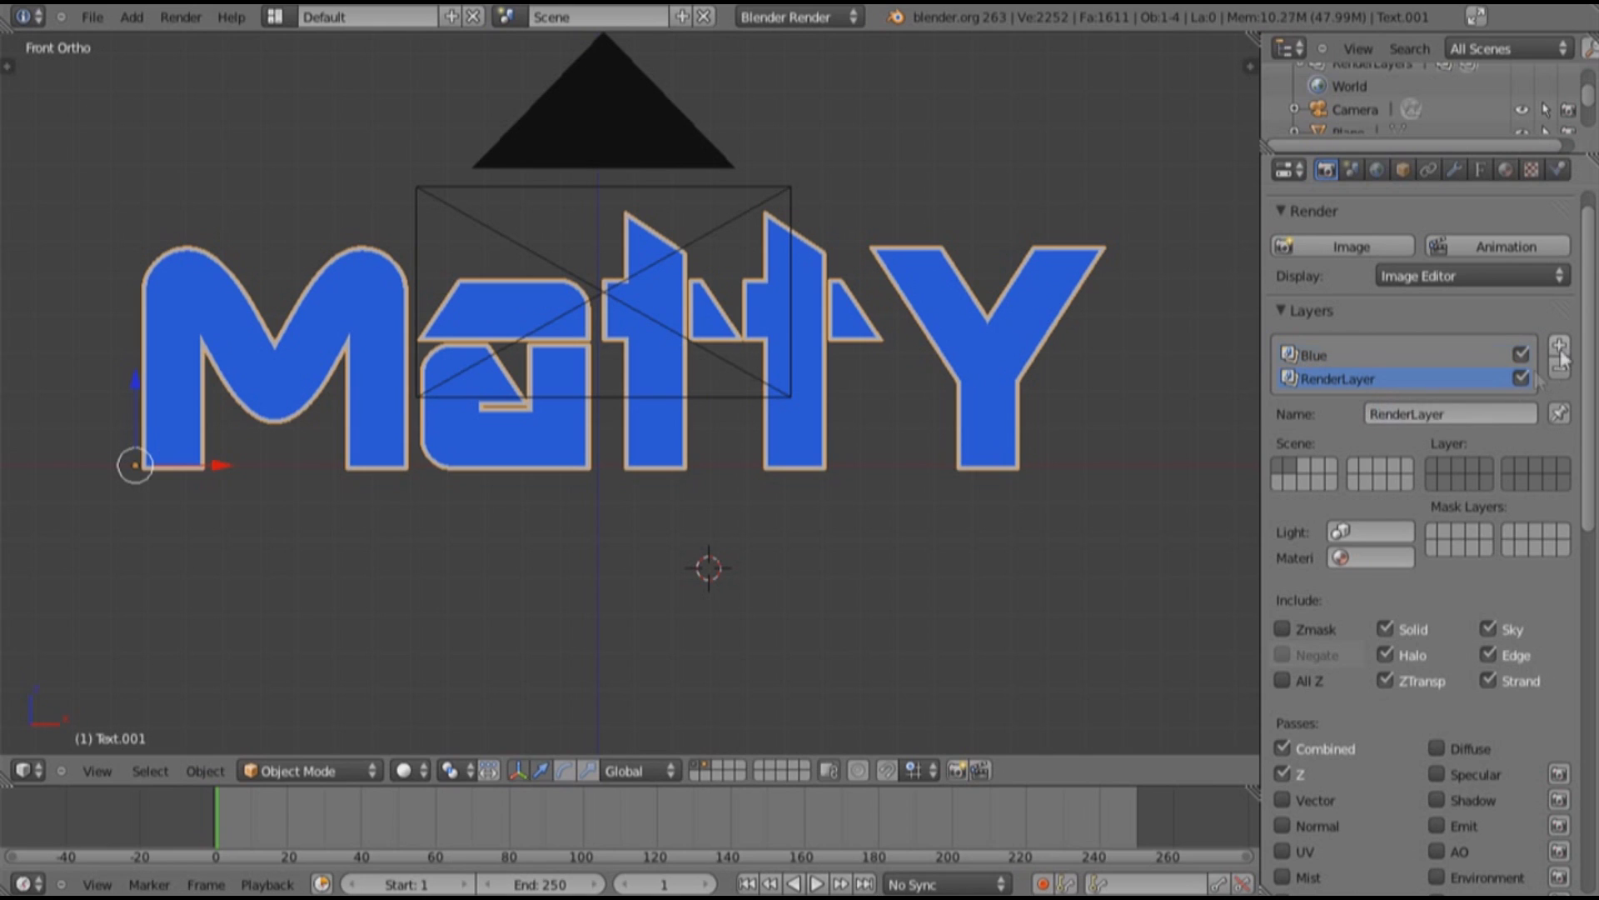
left_click(1406, 406)
type("White")
key("Return")
Set Blue to render scene layer 1 and White its own scene layer
left_click(1308, 353)
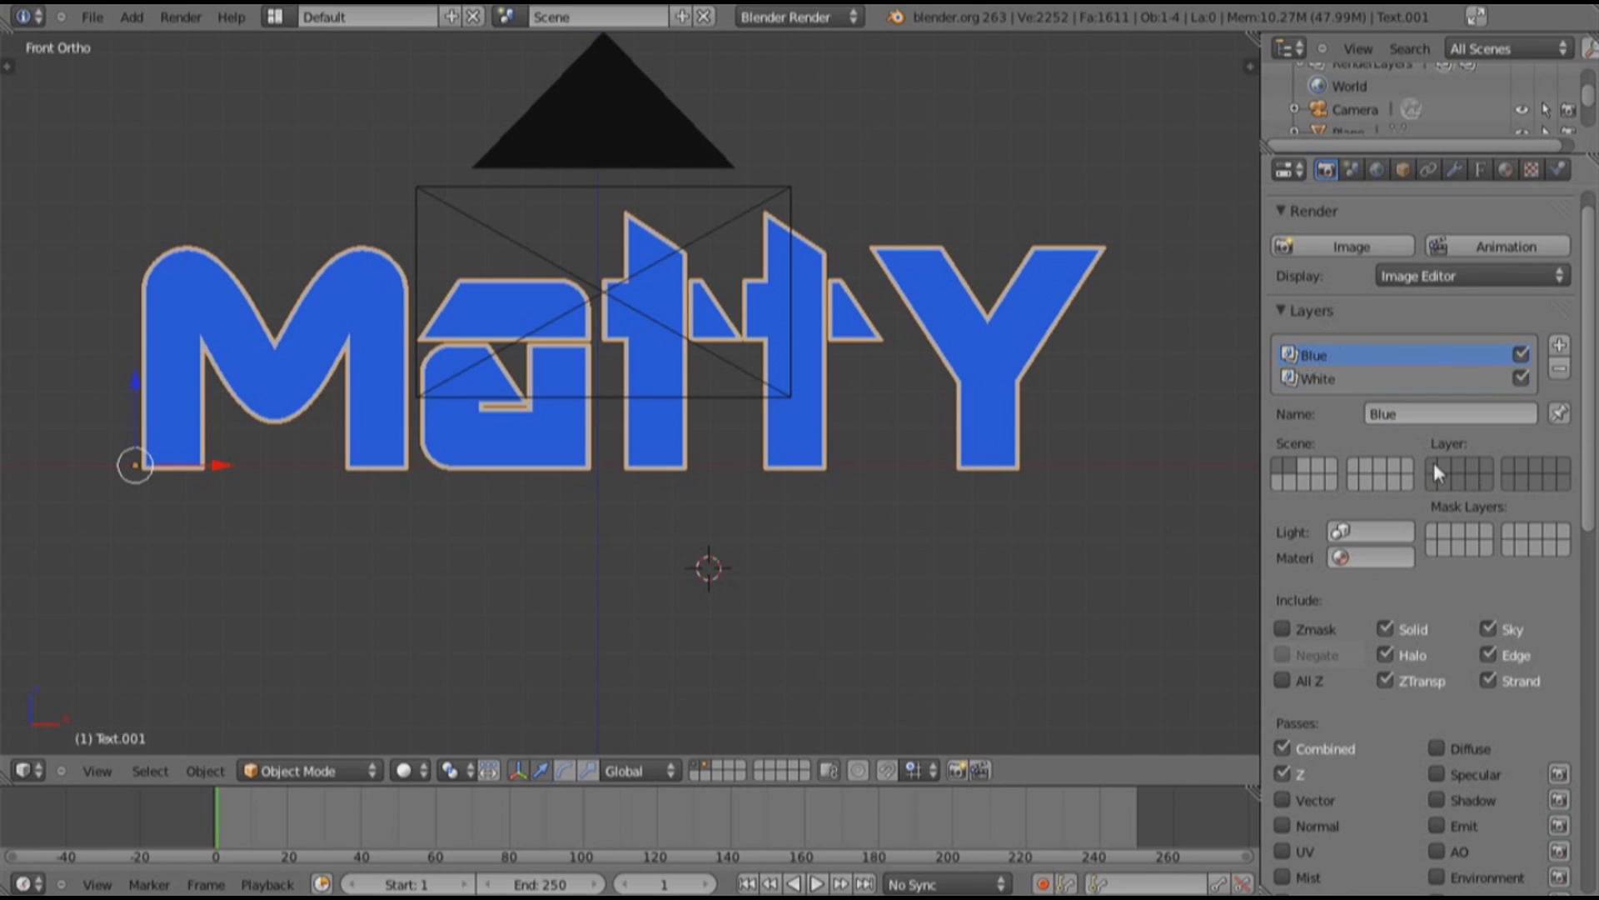
left_click(1433, 465)
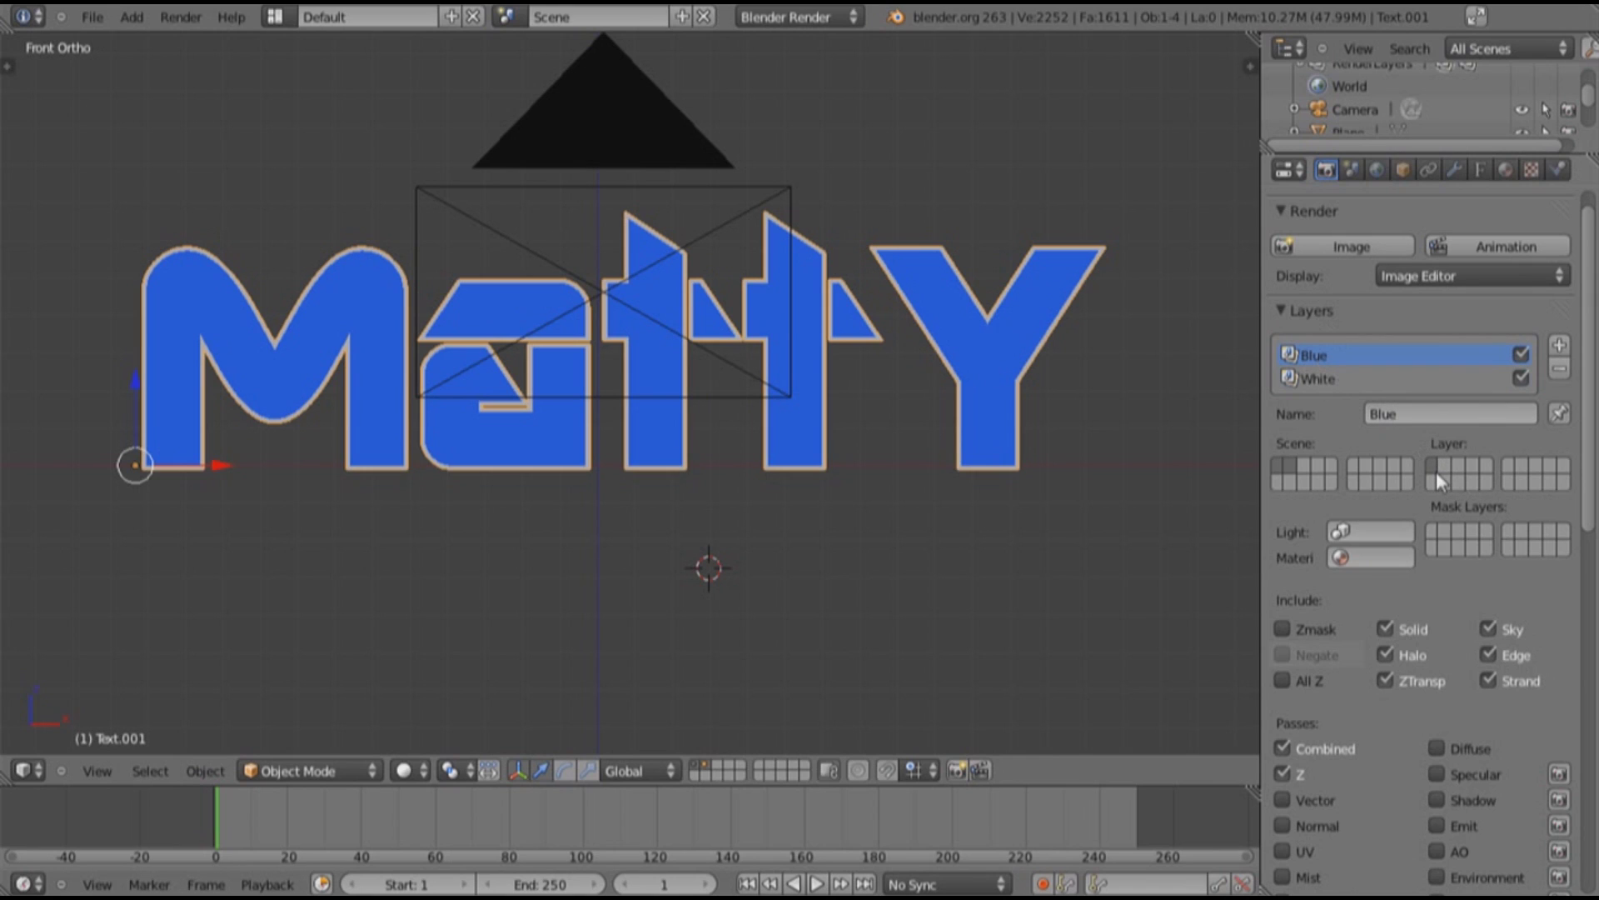
left_click(1359, 381)
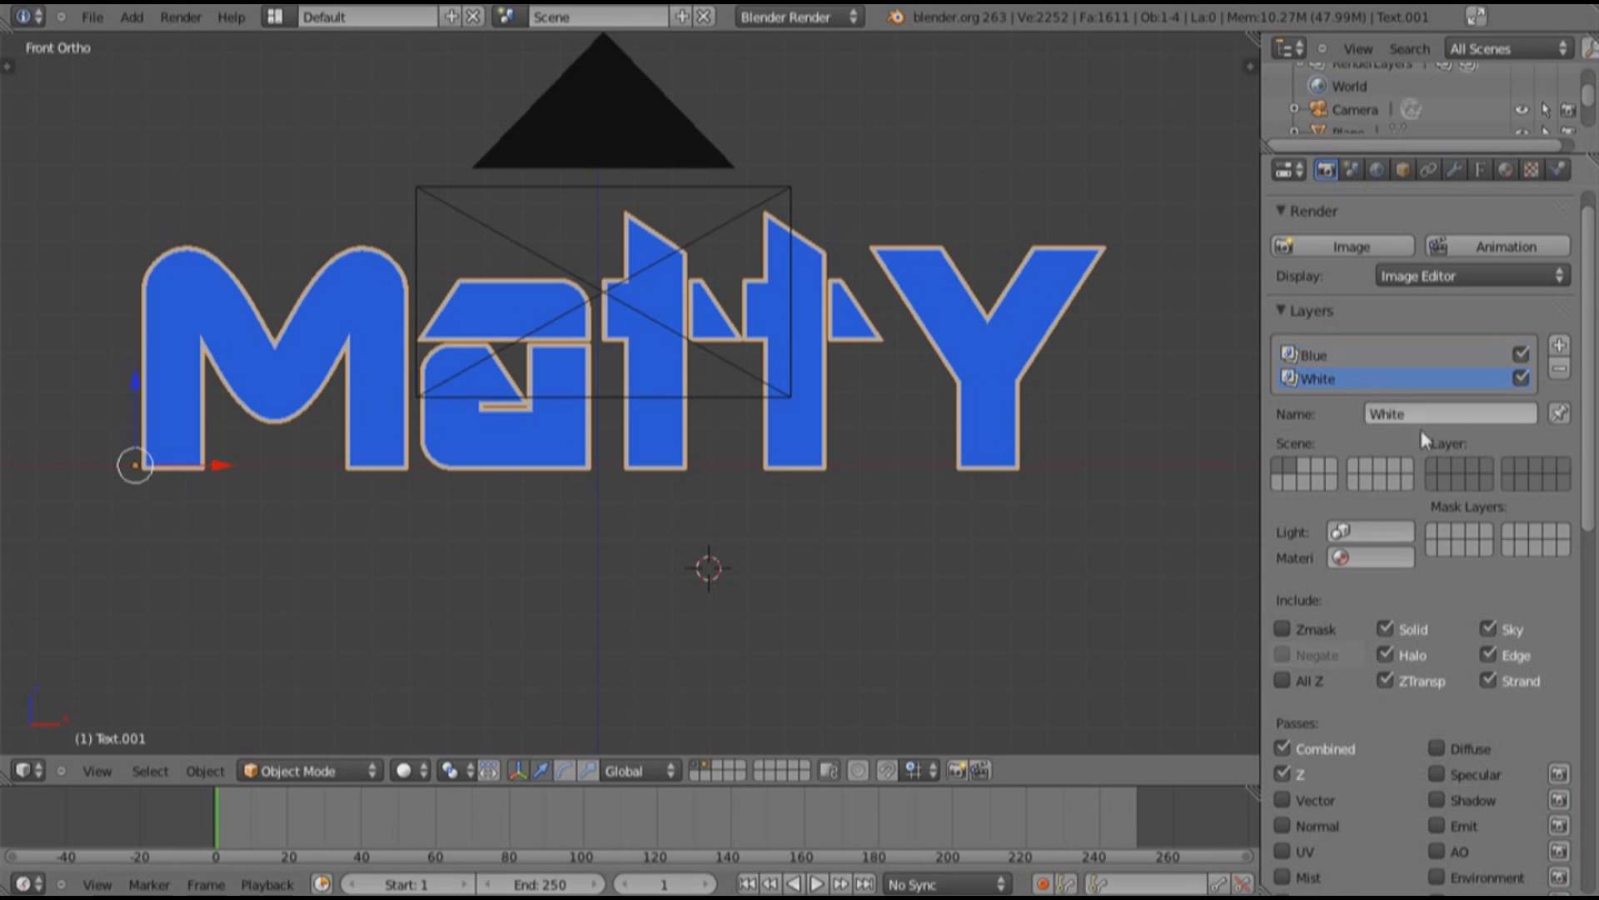
left_click(1446, 468)
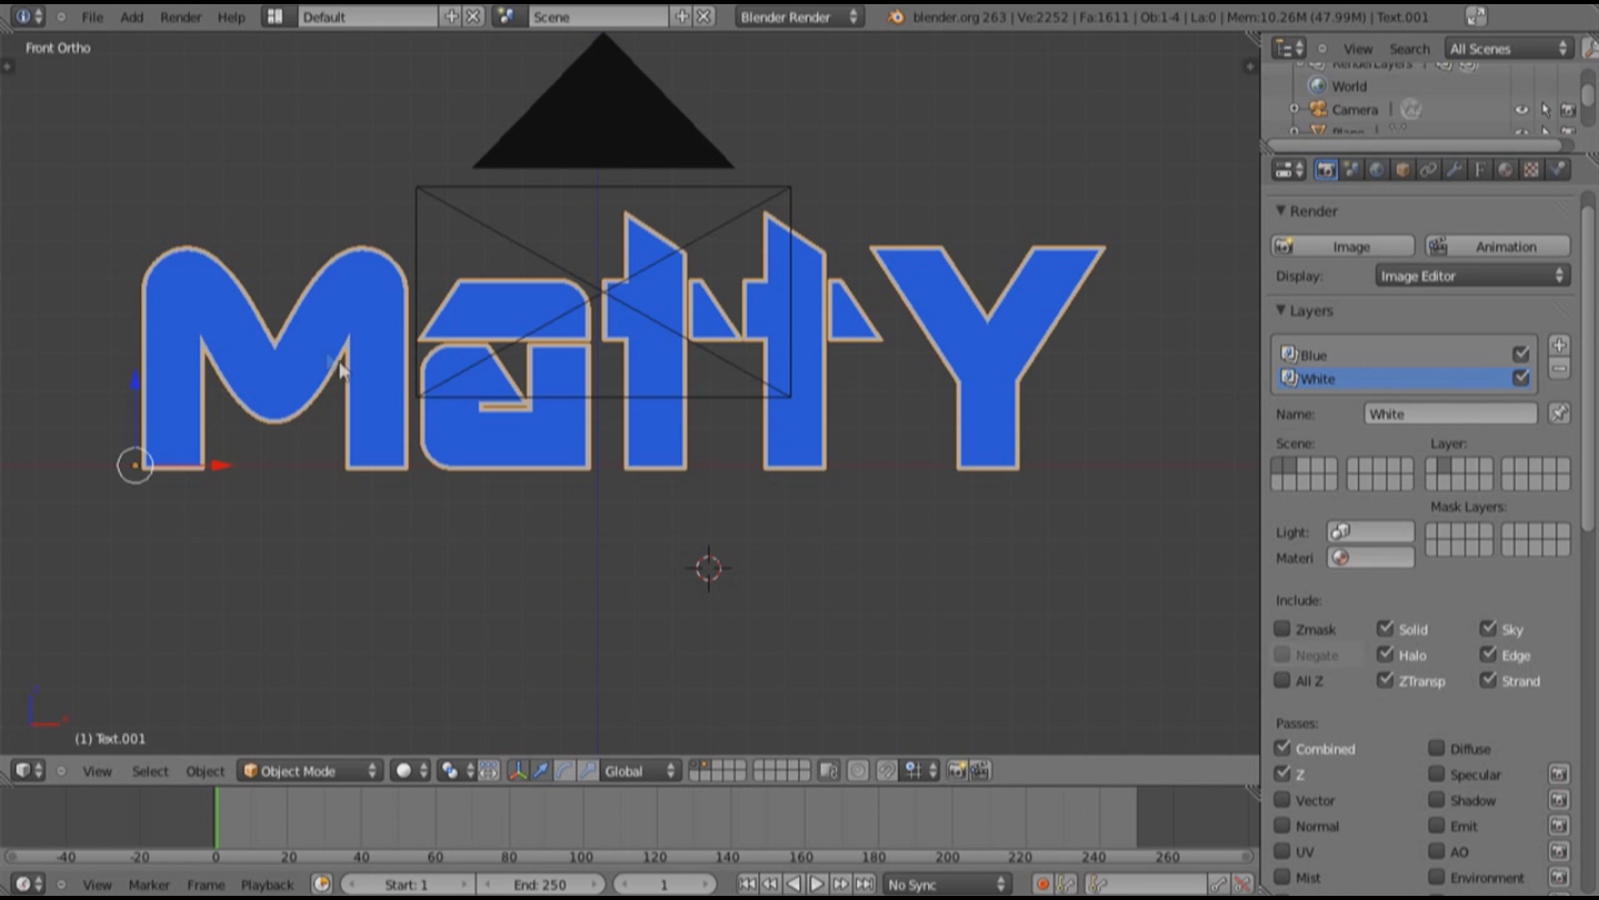
scroll(353, 487, "up", 1)
key("KP_0")
key("KP_1")
left_click(1272, 300)
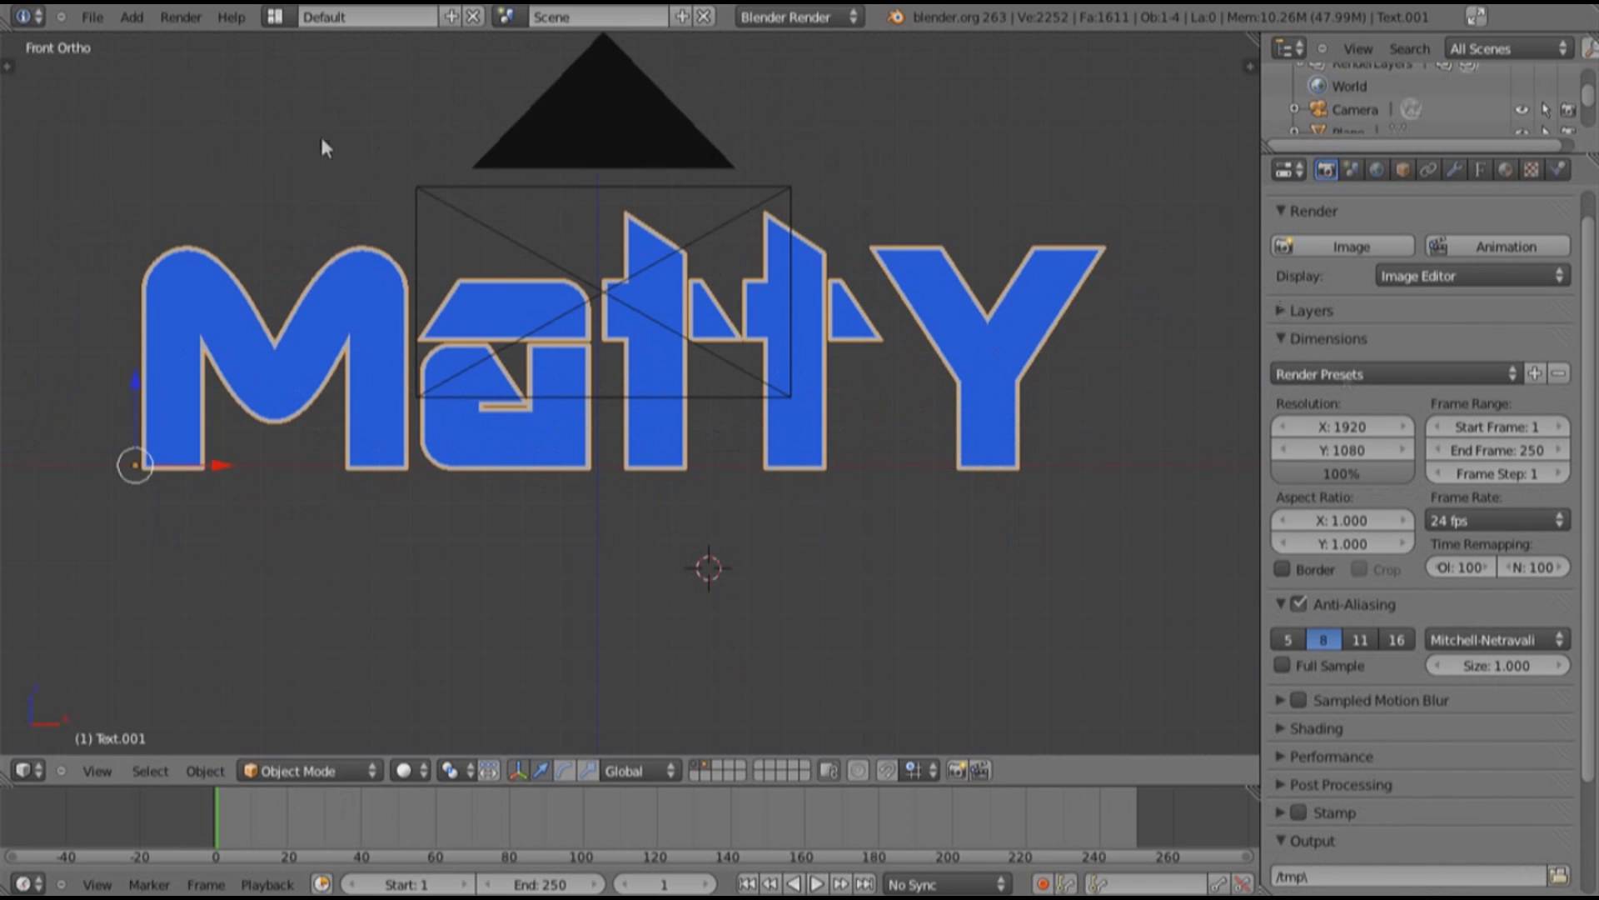
Switch to the Compositing layout with a full-window node editor, enabling Use Nodes and Backdrop
left_click(275, 16)
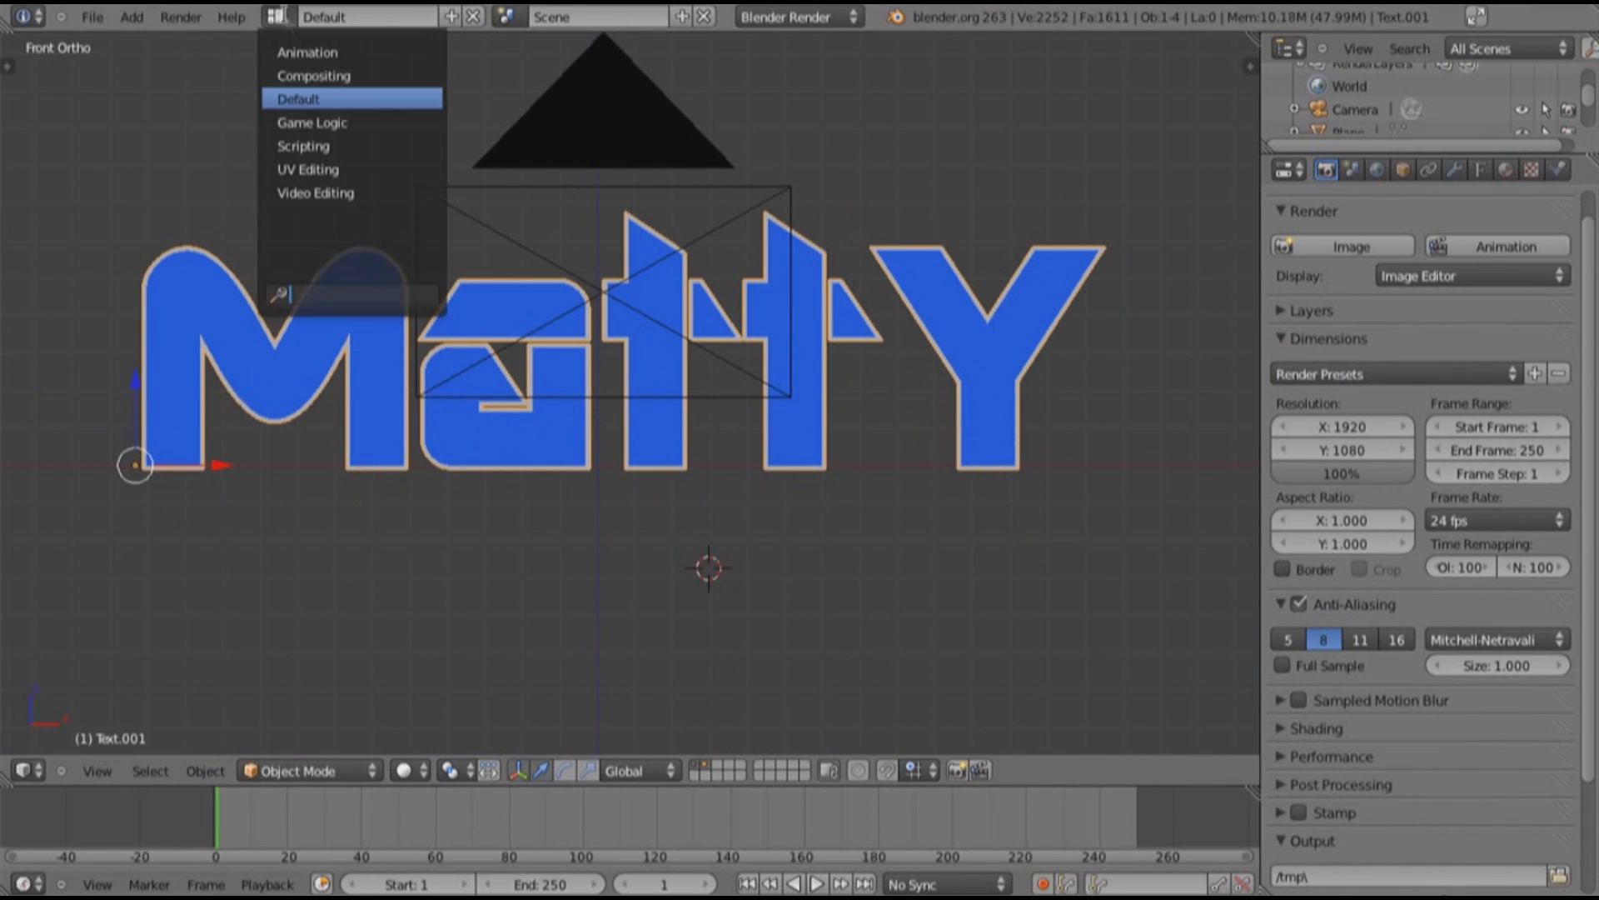
left_click(282, 77)
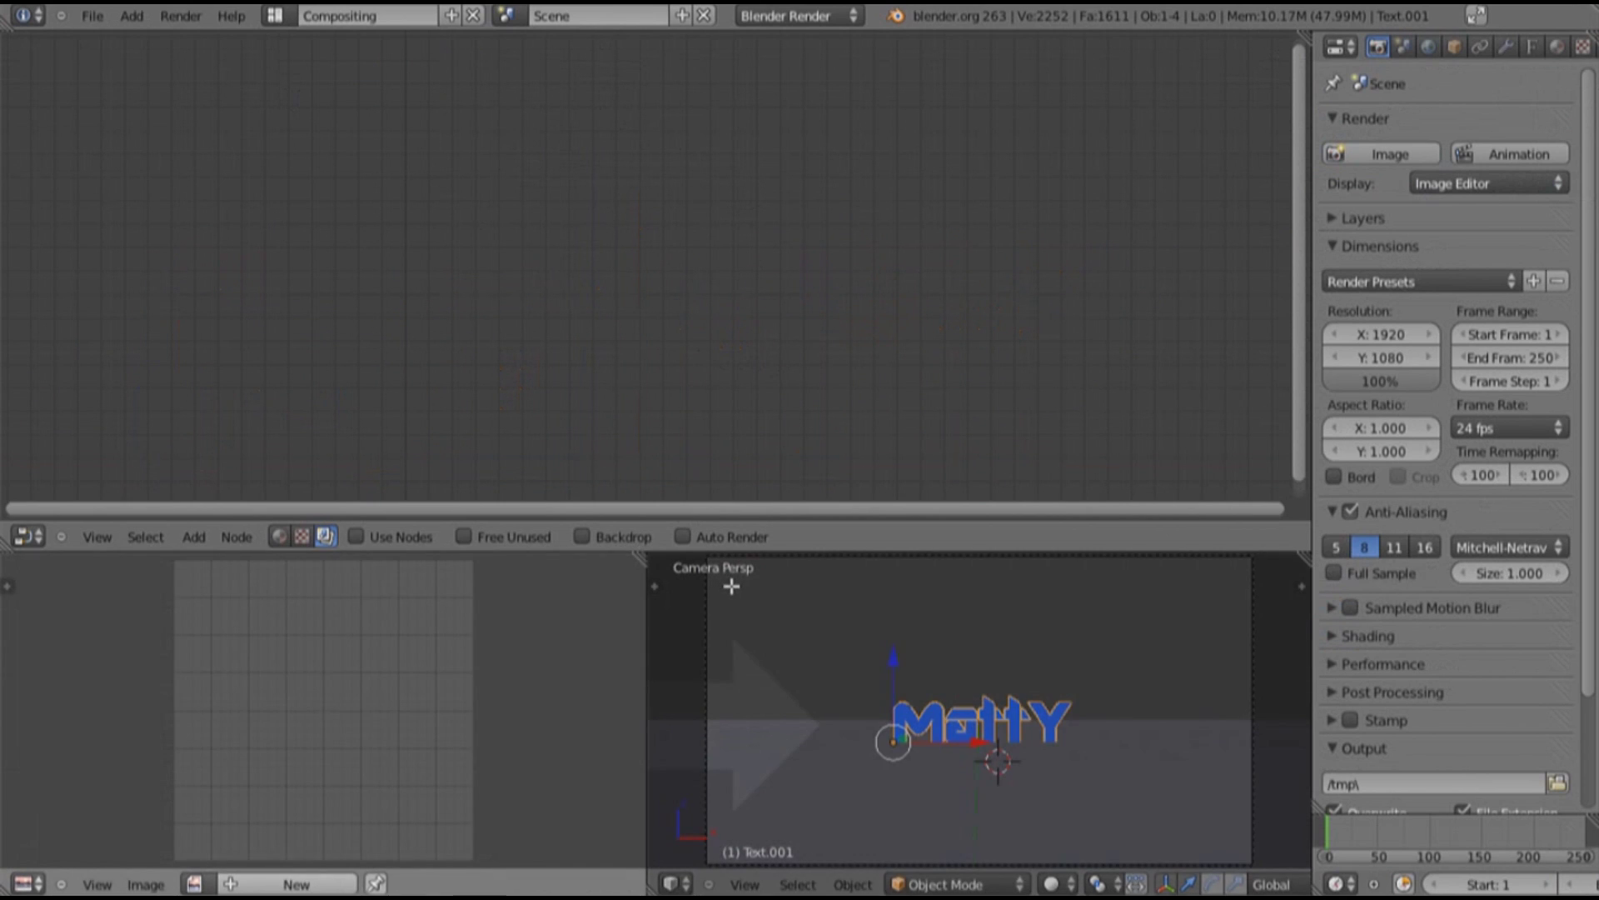
left_click_drag(731, 587, 681, 582)
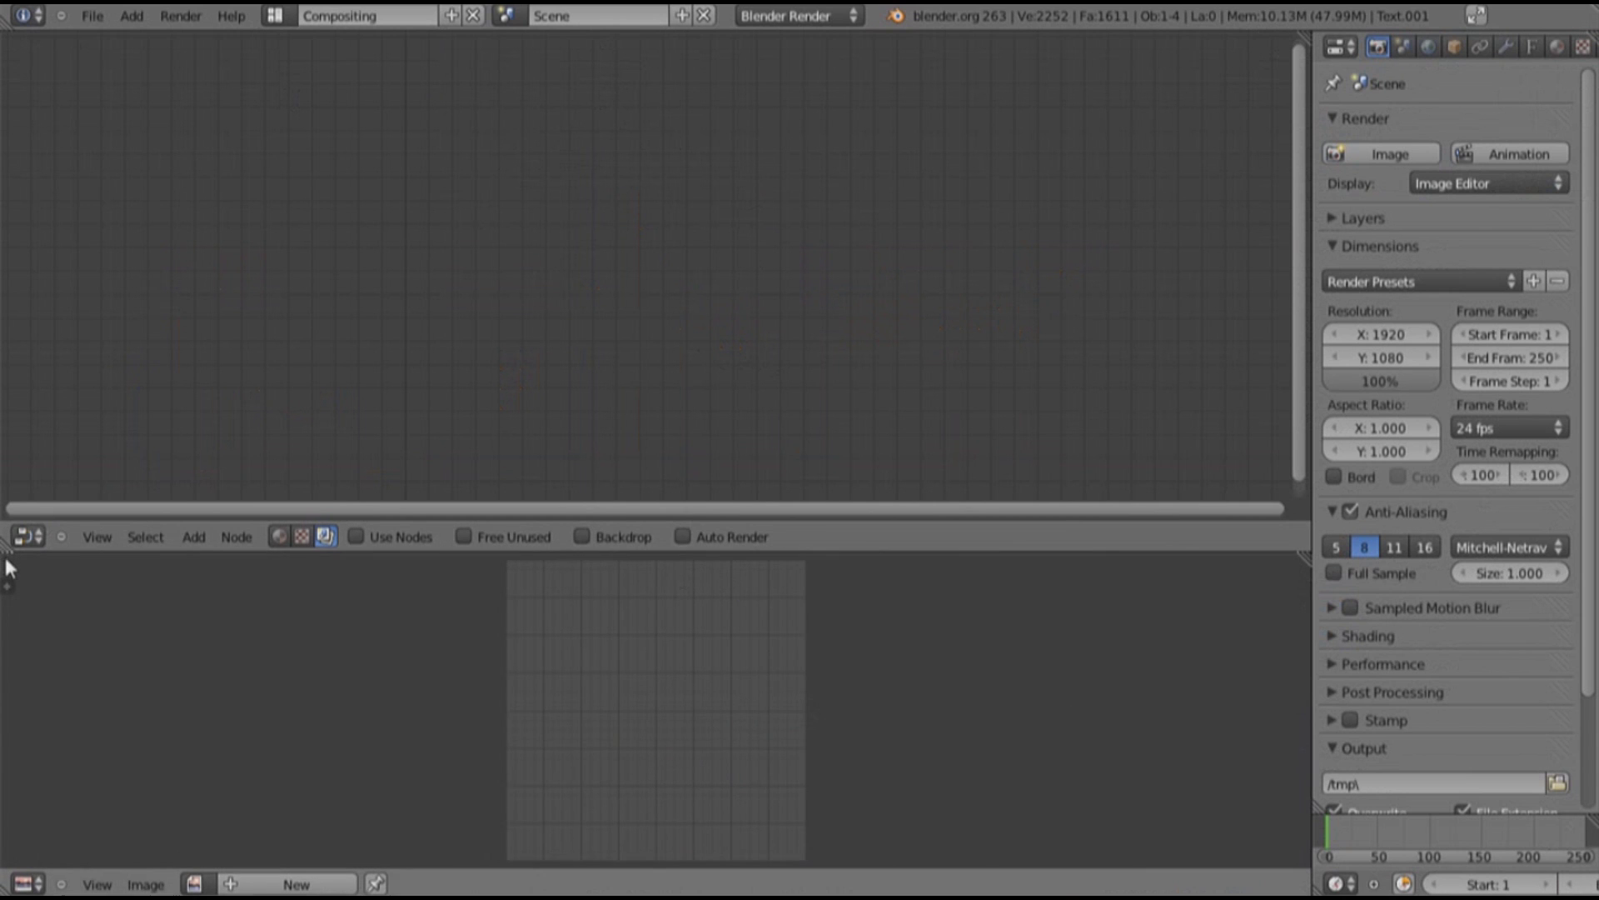
left_click_drag(3, 552, 202, 593)
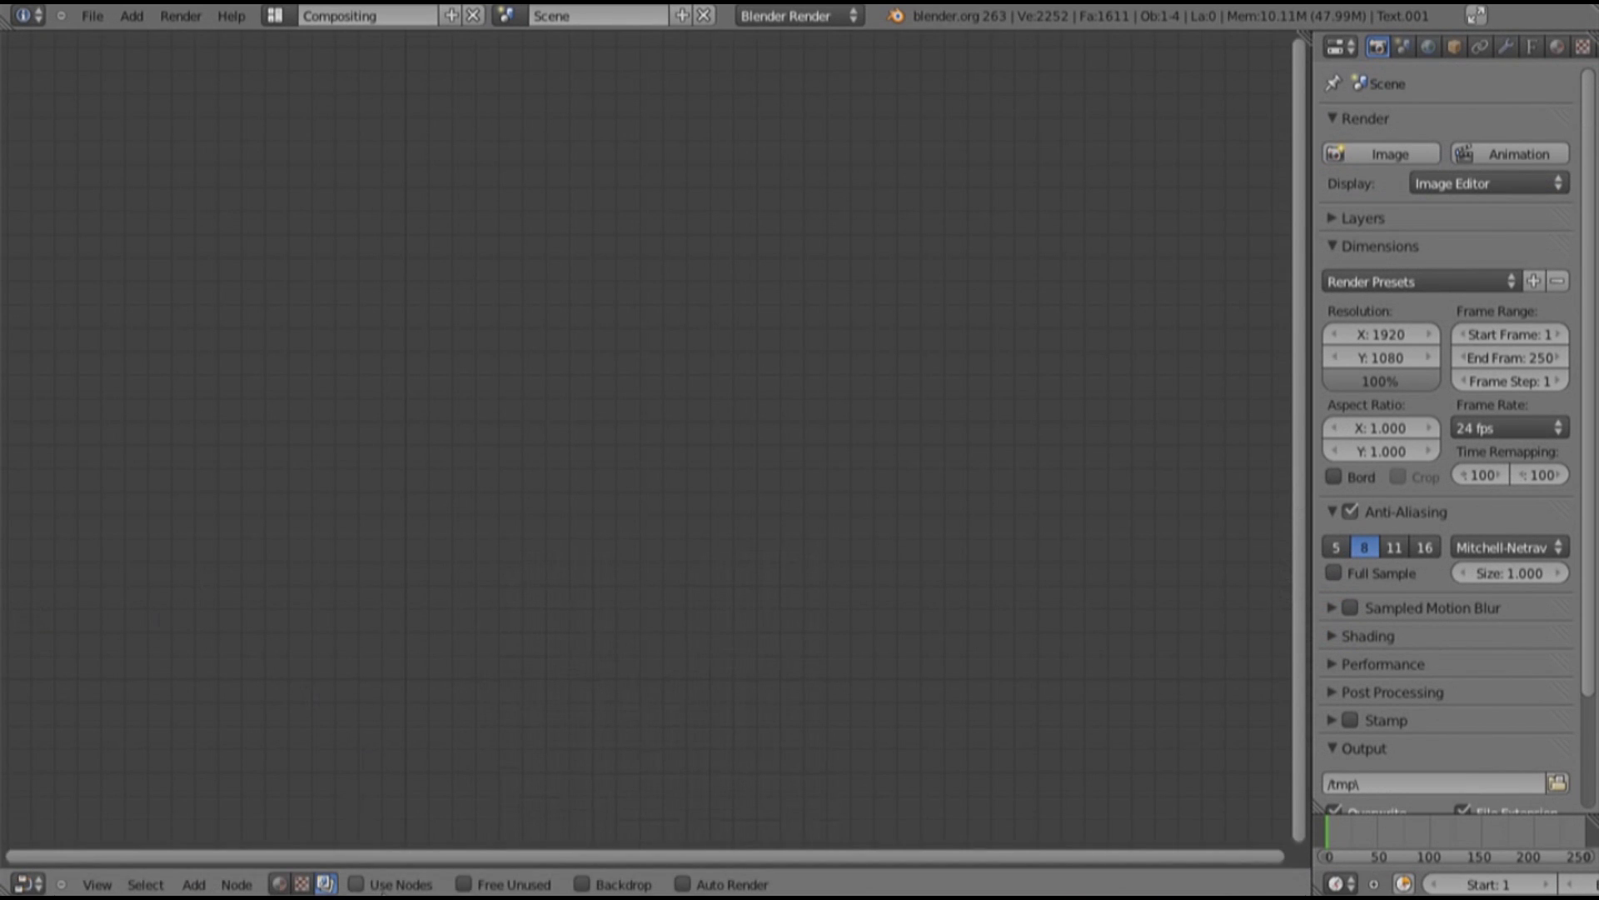
left_click(376, 886)
left_click(582, 884)
Arrange Render Layers and Composite, and add a duplicate Render Layers node set to White
left_click_drag(512, 407, 83, 233)
left_click_drag(749, 368, 1140, 284)
left_click_drag(109, 241, 184, 217)
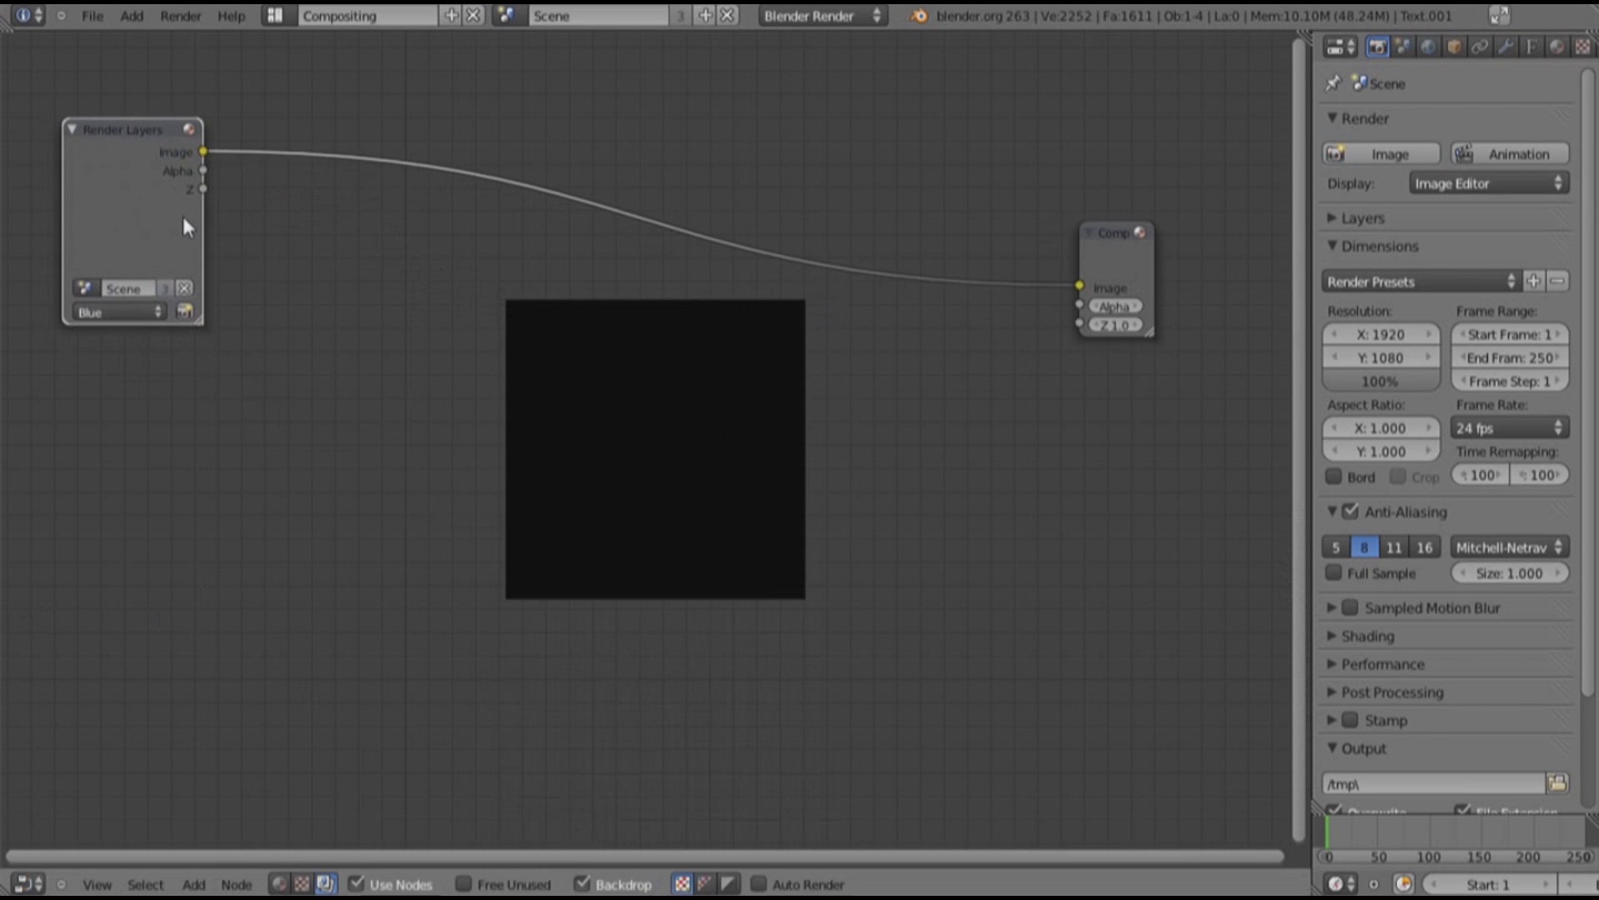
key("shift+d")
left_click(175, 624)
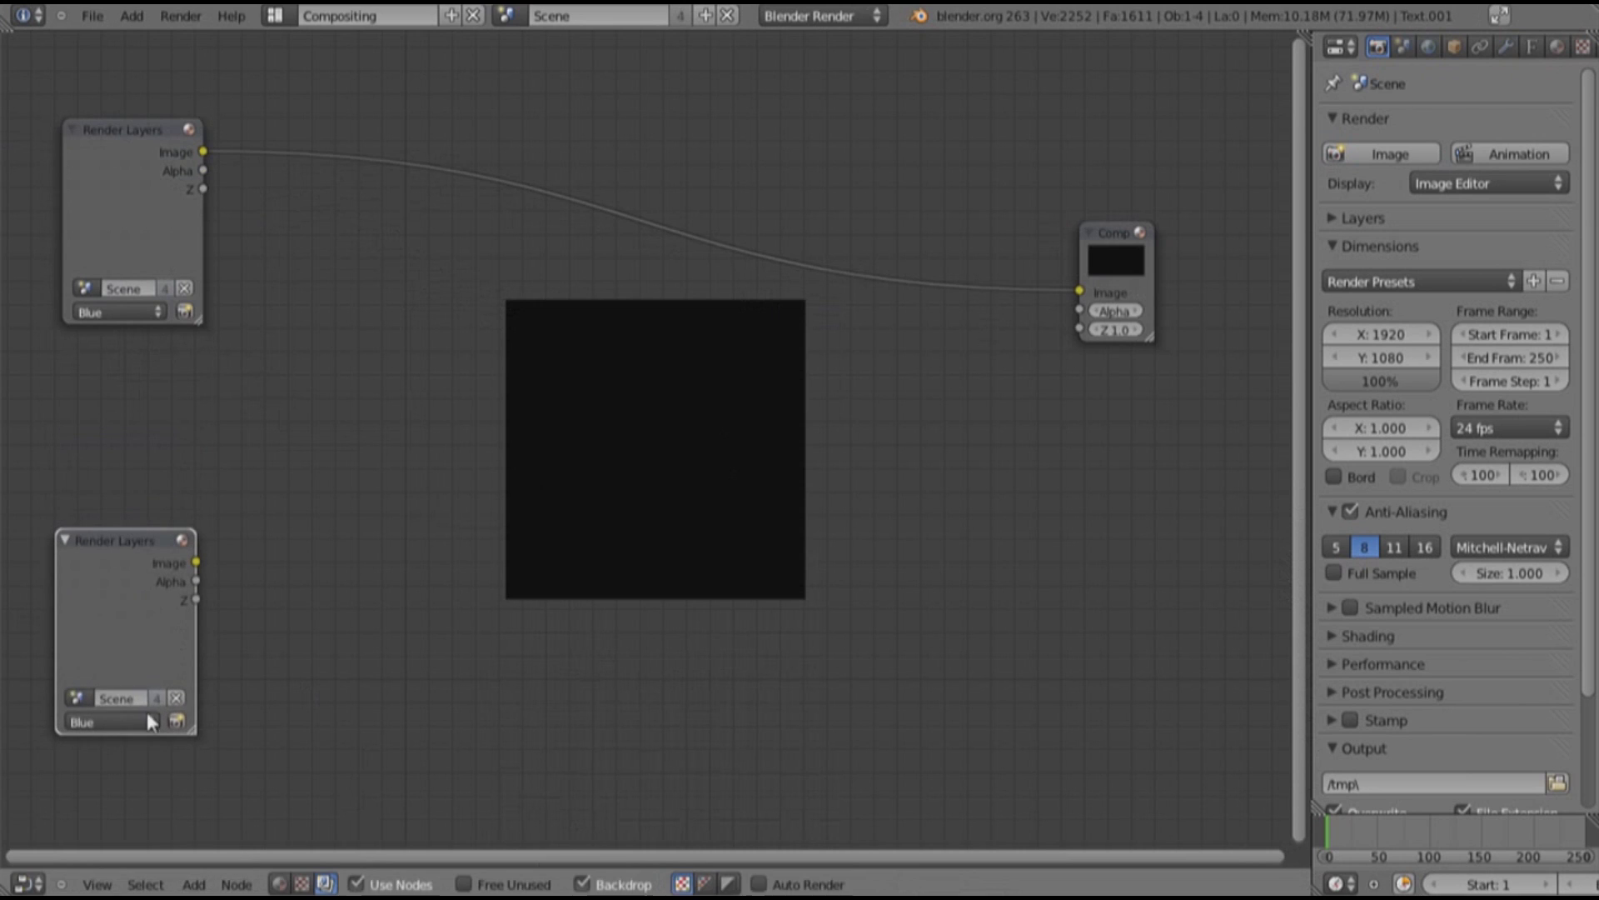
left_click(144, 721)
left_click(116, 683)
left_click(122, 721)
left_click_drag(109, 557, 118, 629)
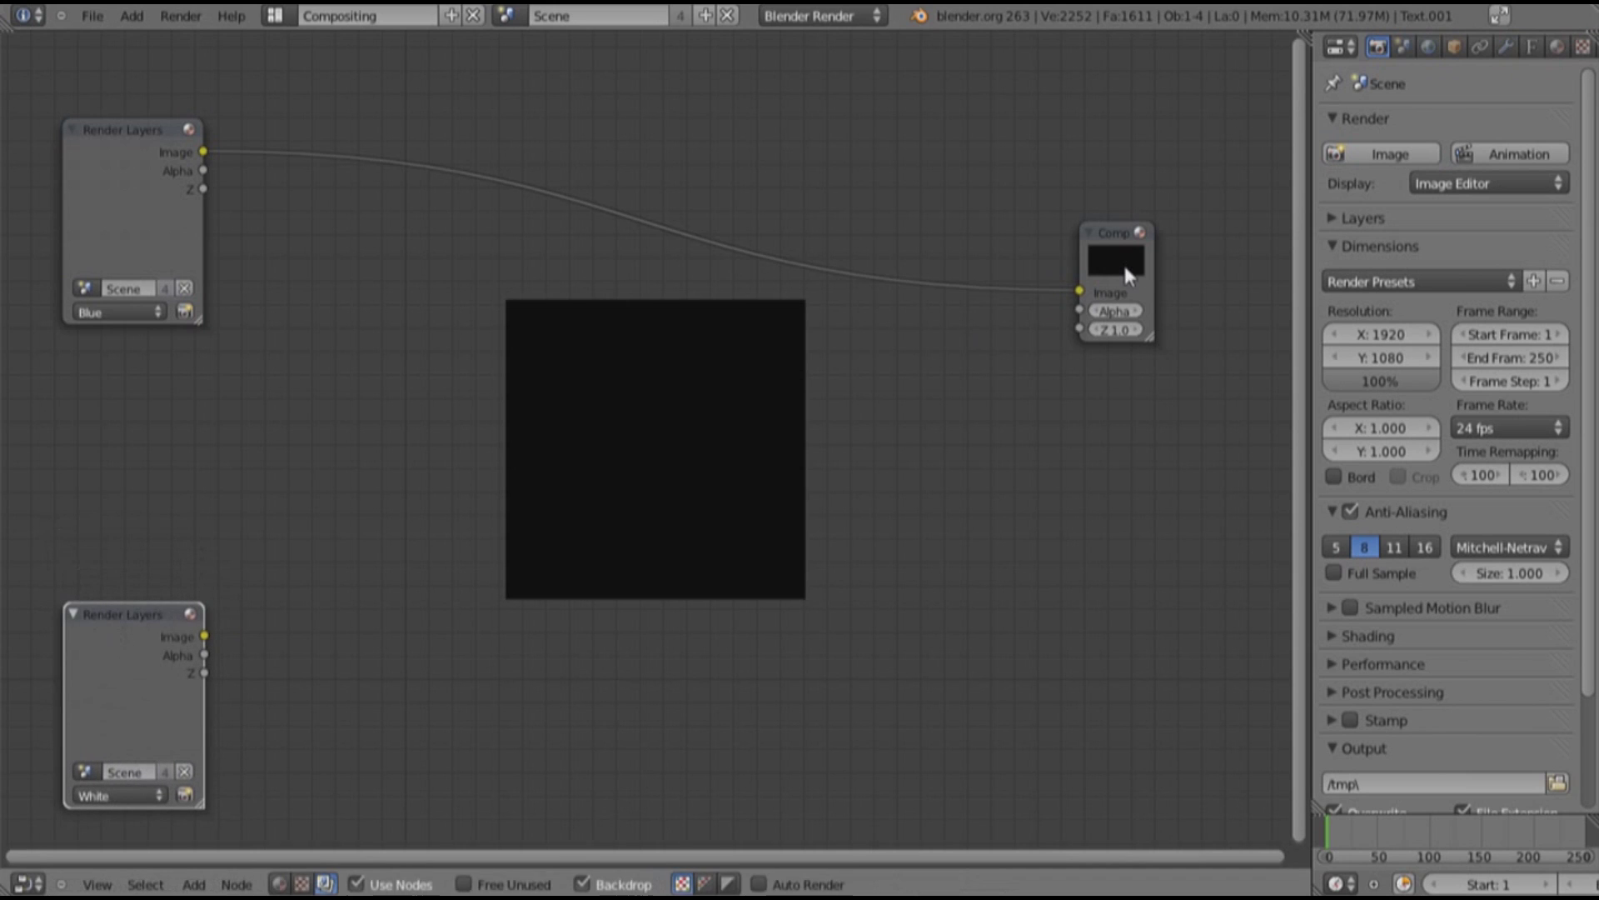
left_click_drag(1143, 263, 1182, 247)
Add a Viewer node placed below the Composite node
key("shift+a")
mouse_move(732, 238)
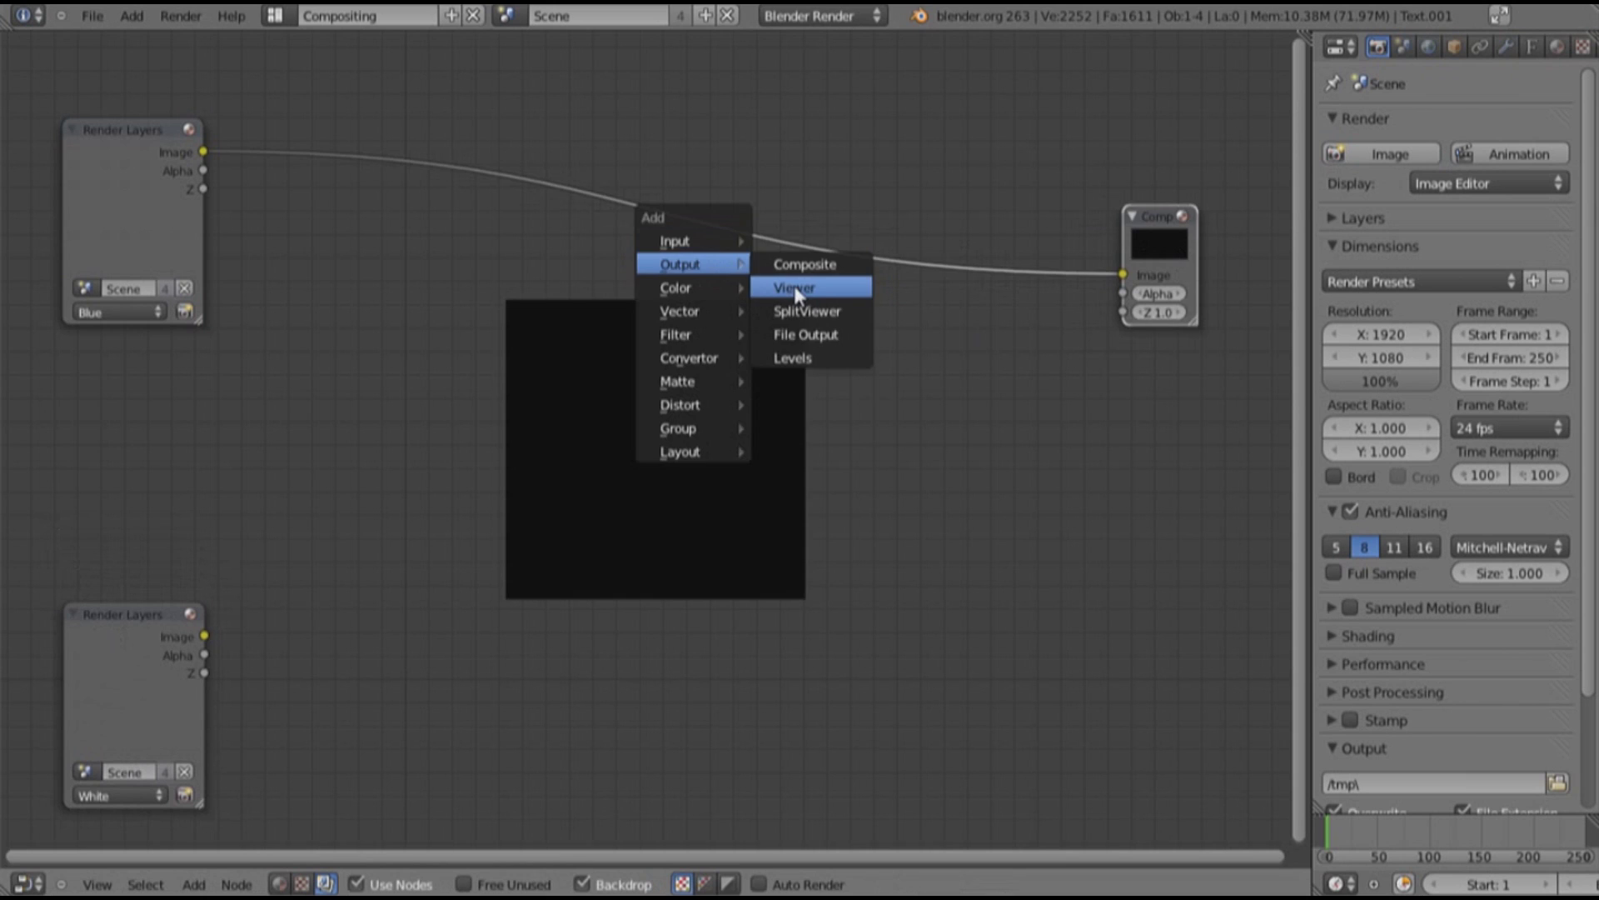
left_click(793, 285)
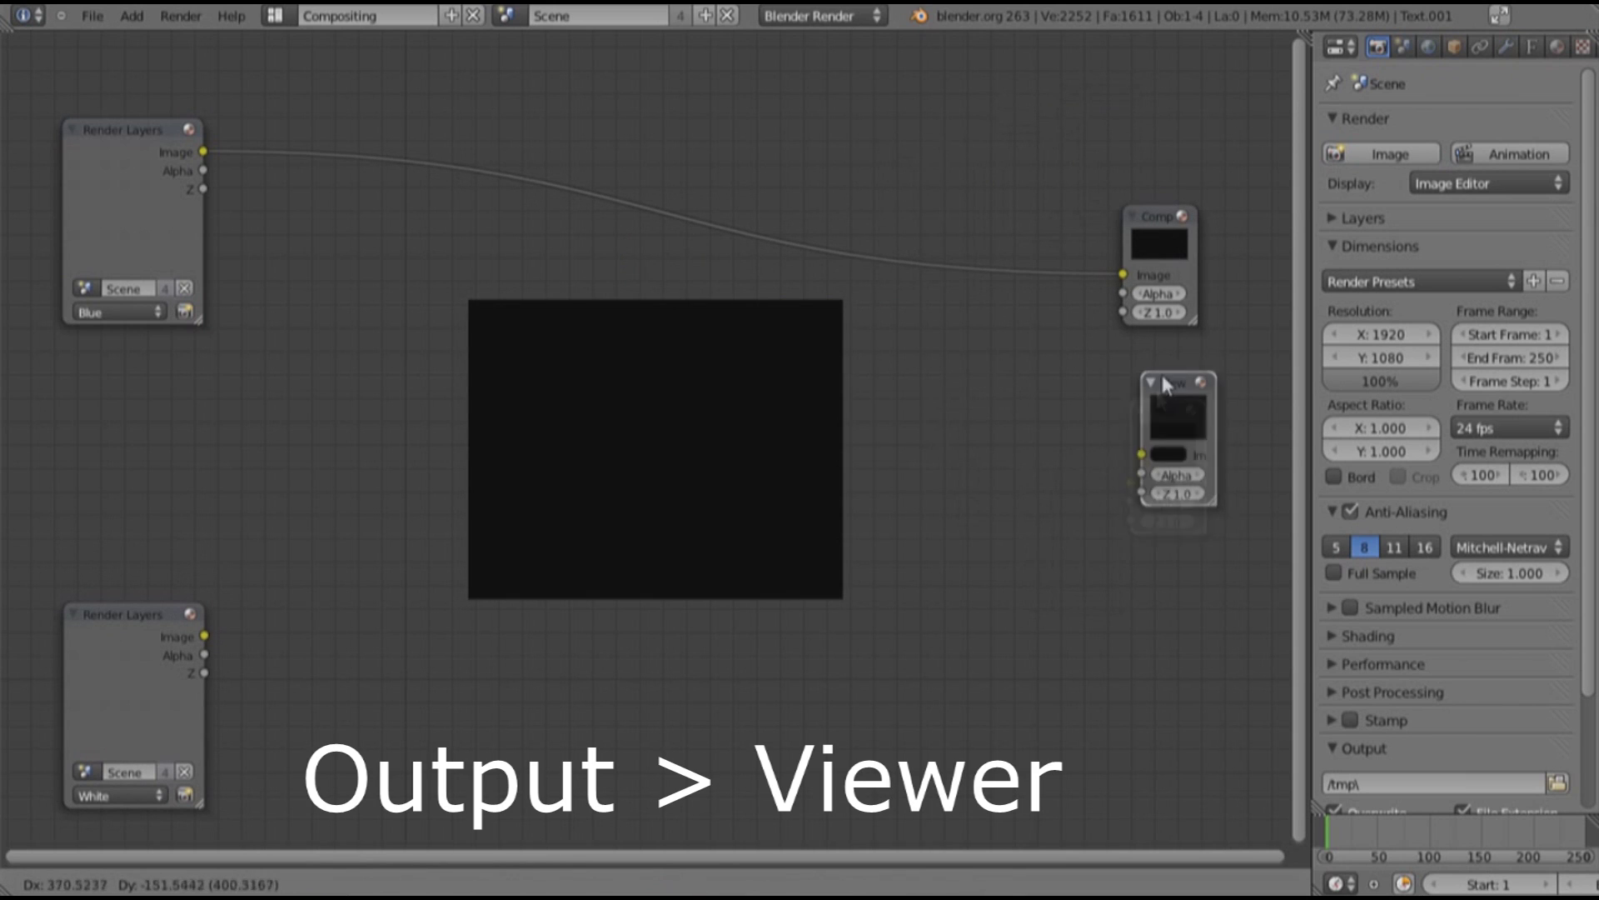
left_click(1157, 373)
left_click(1152, 381)
left_click(1146, 379)
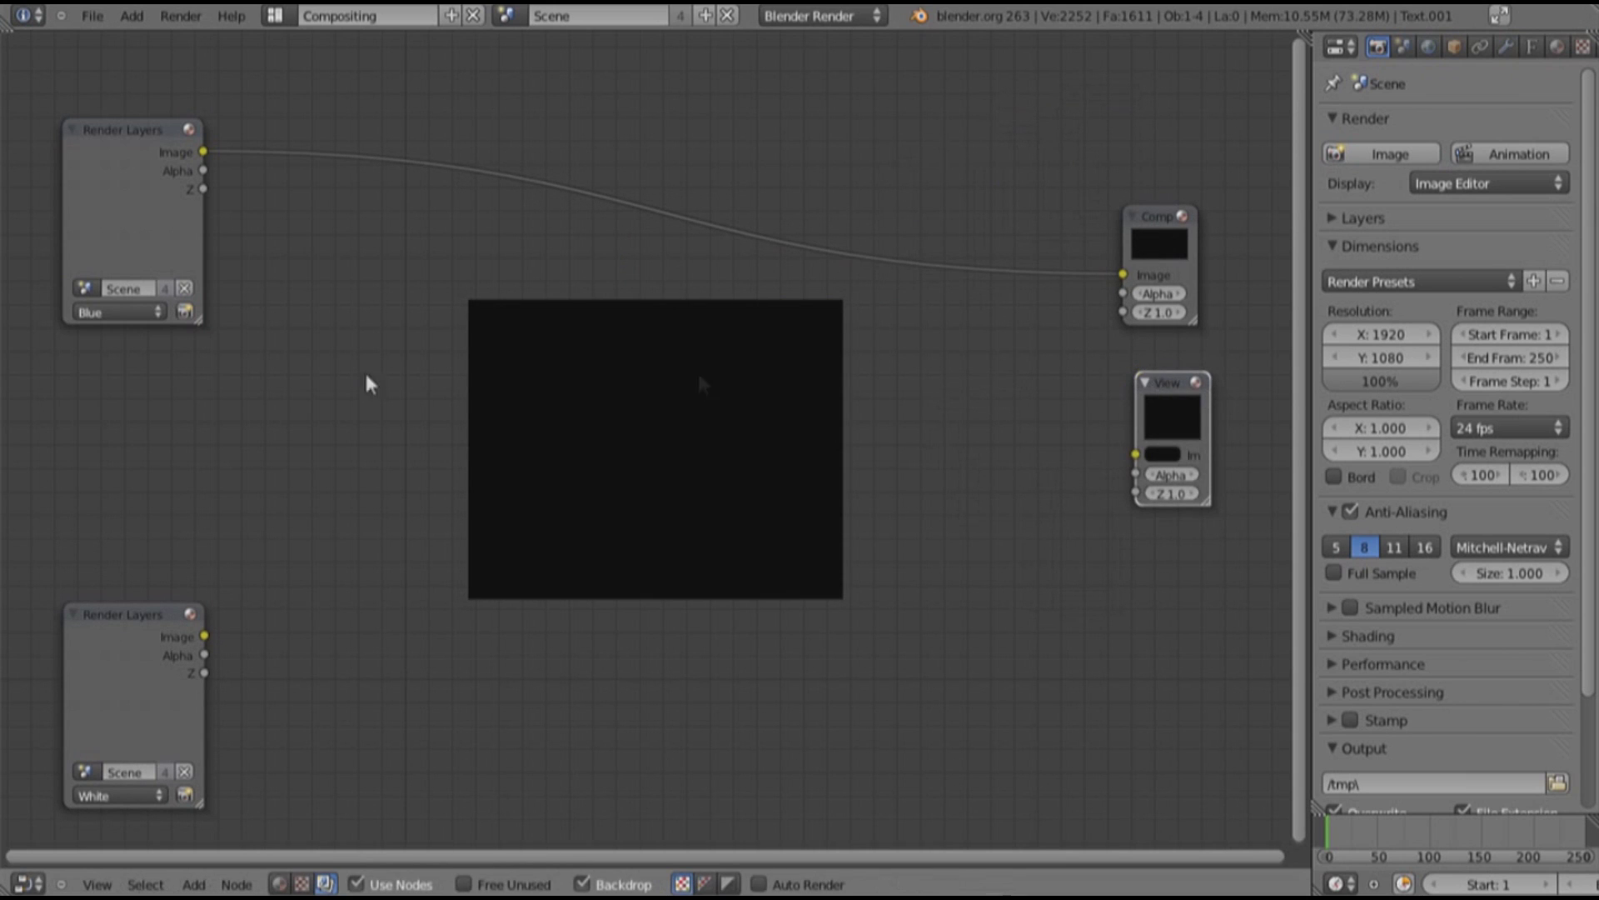
key("shift+a")
mouse_move(172, 331)
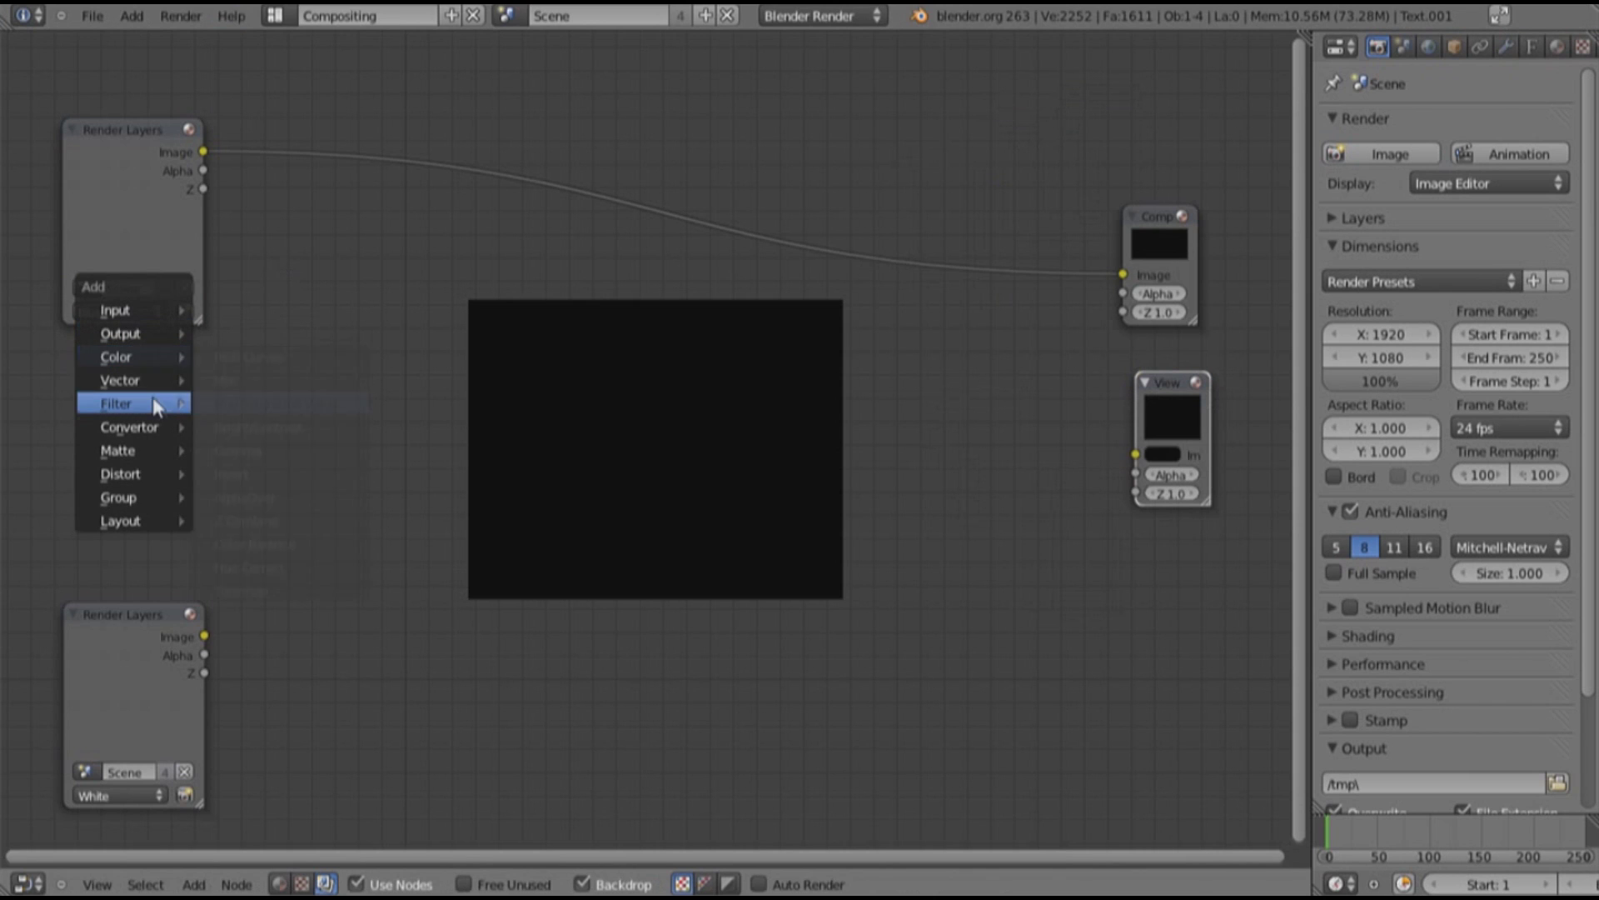
Insert a Fast Gaussian Blur node between Render Layers and Composite, leaving X at 0
mouse_move(155, 406)
left_click(223, 427)
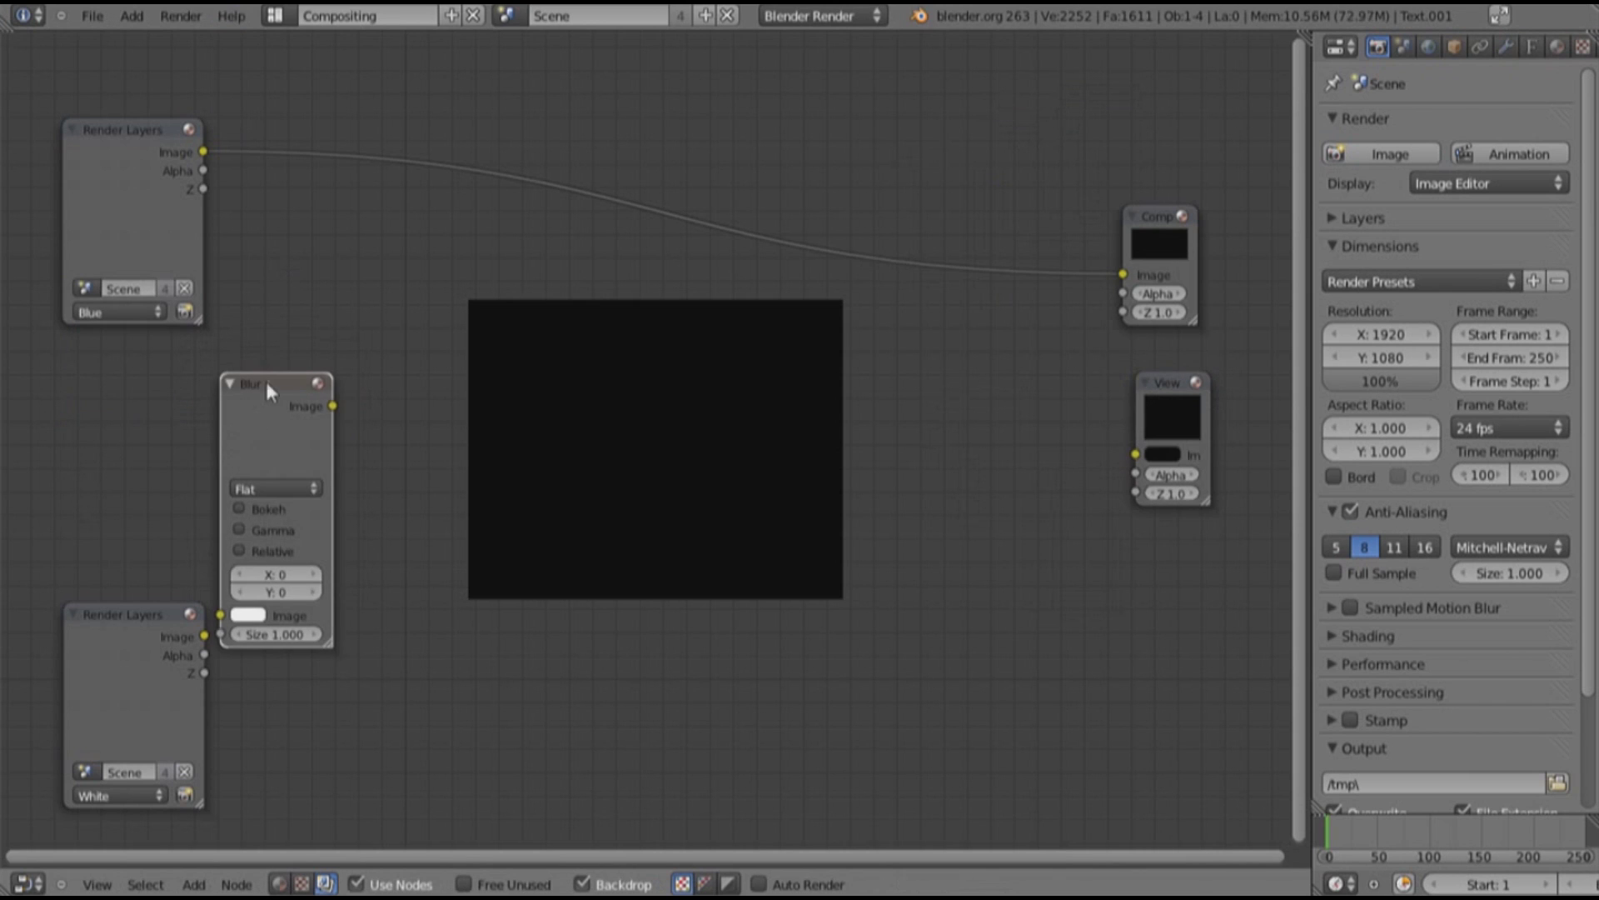
left_click(354, 67)
left_click(350, 198)
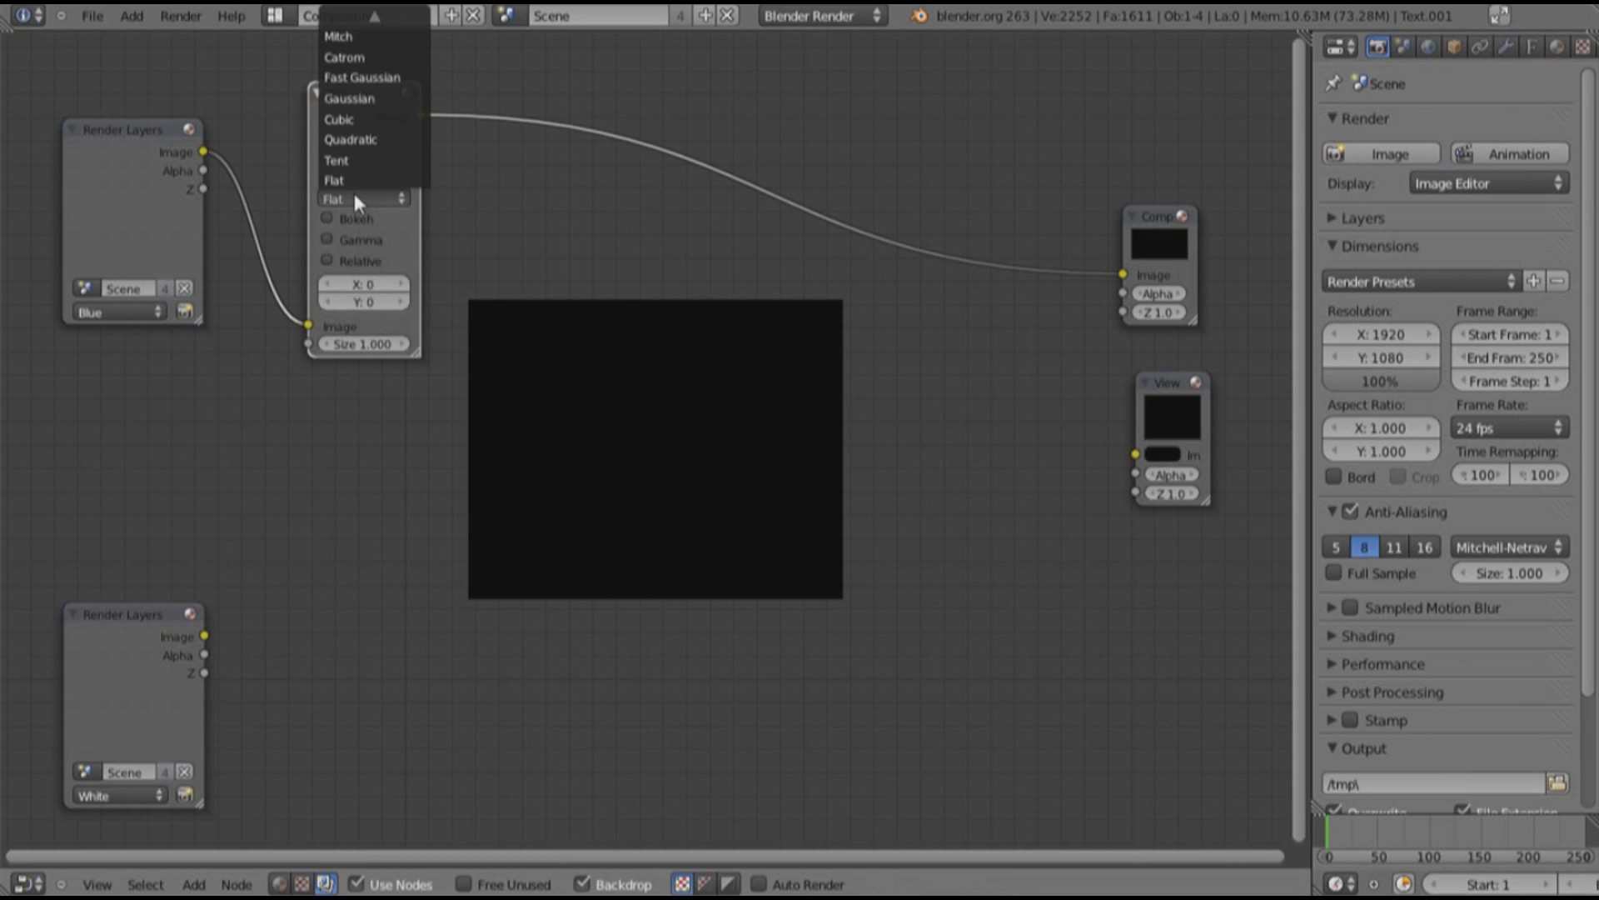
left_click(366, 77)
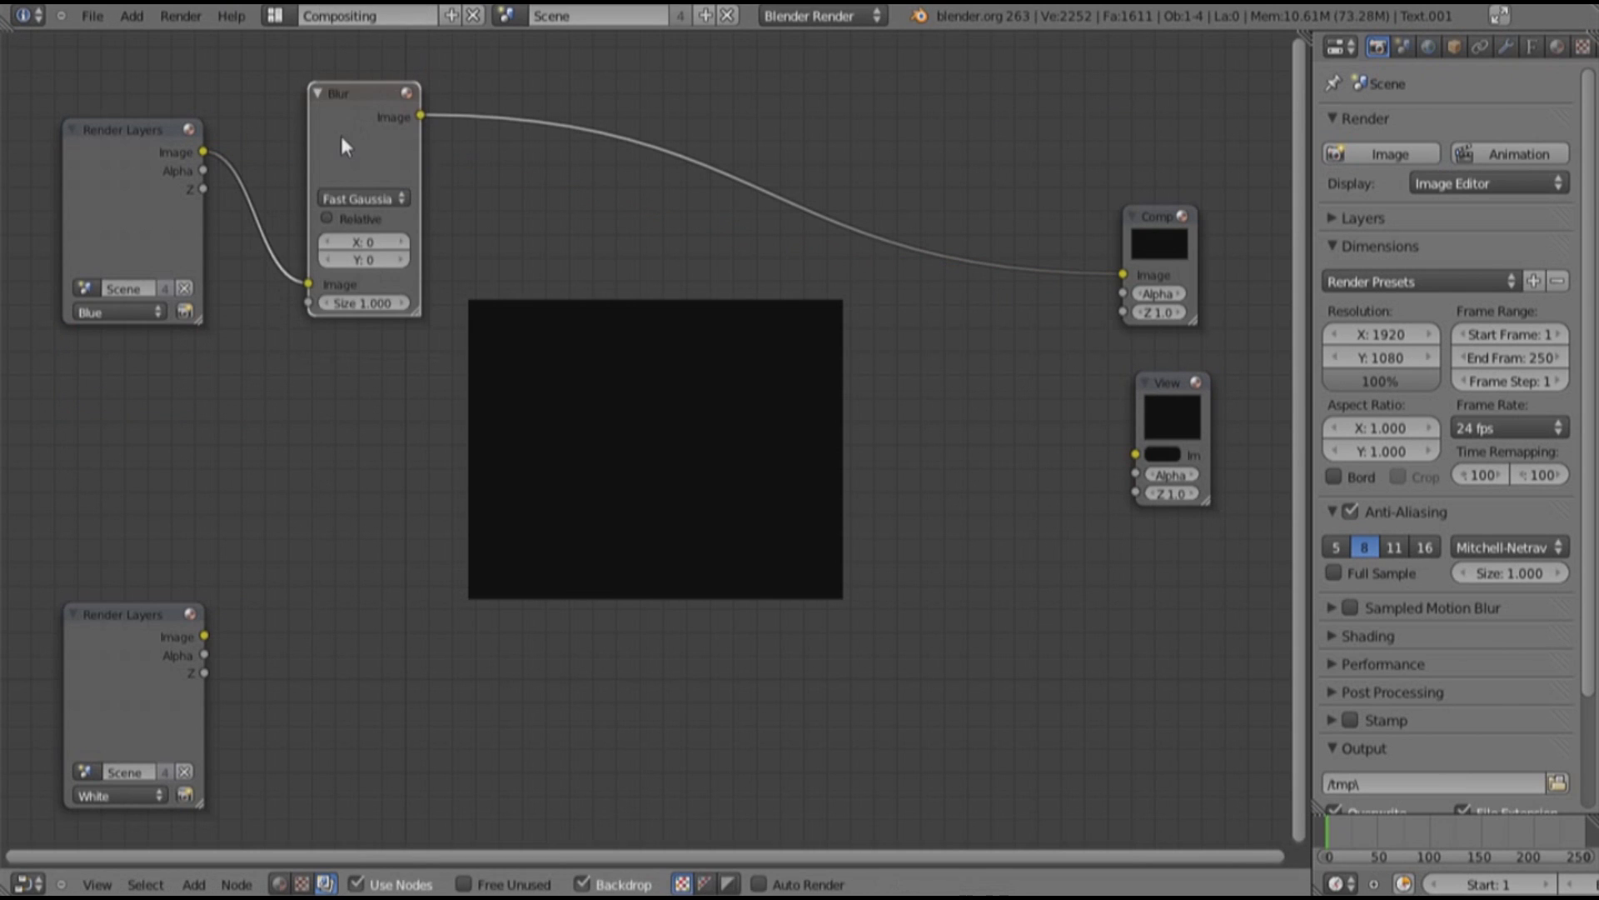
left_click_drag(340, 133, 343, 47)
middle_click_drag(310, 229, 320, 475)
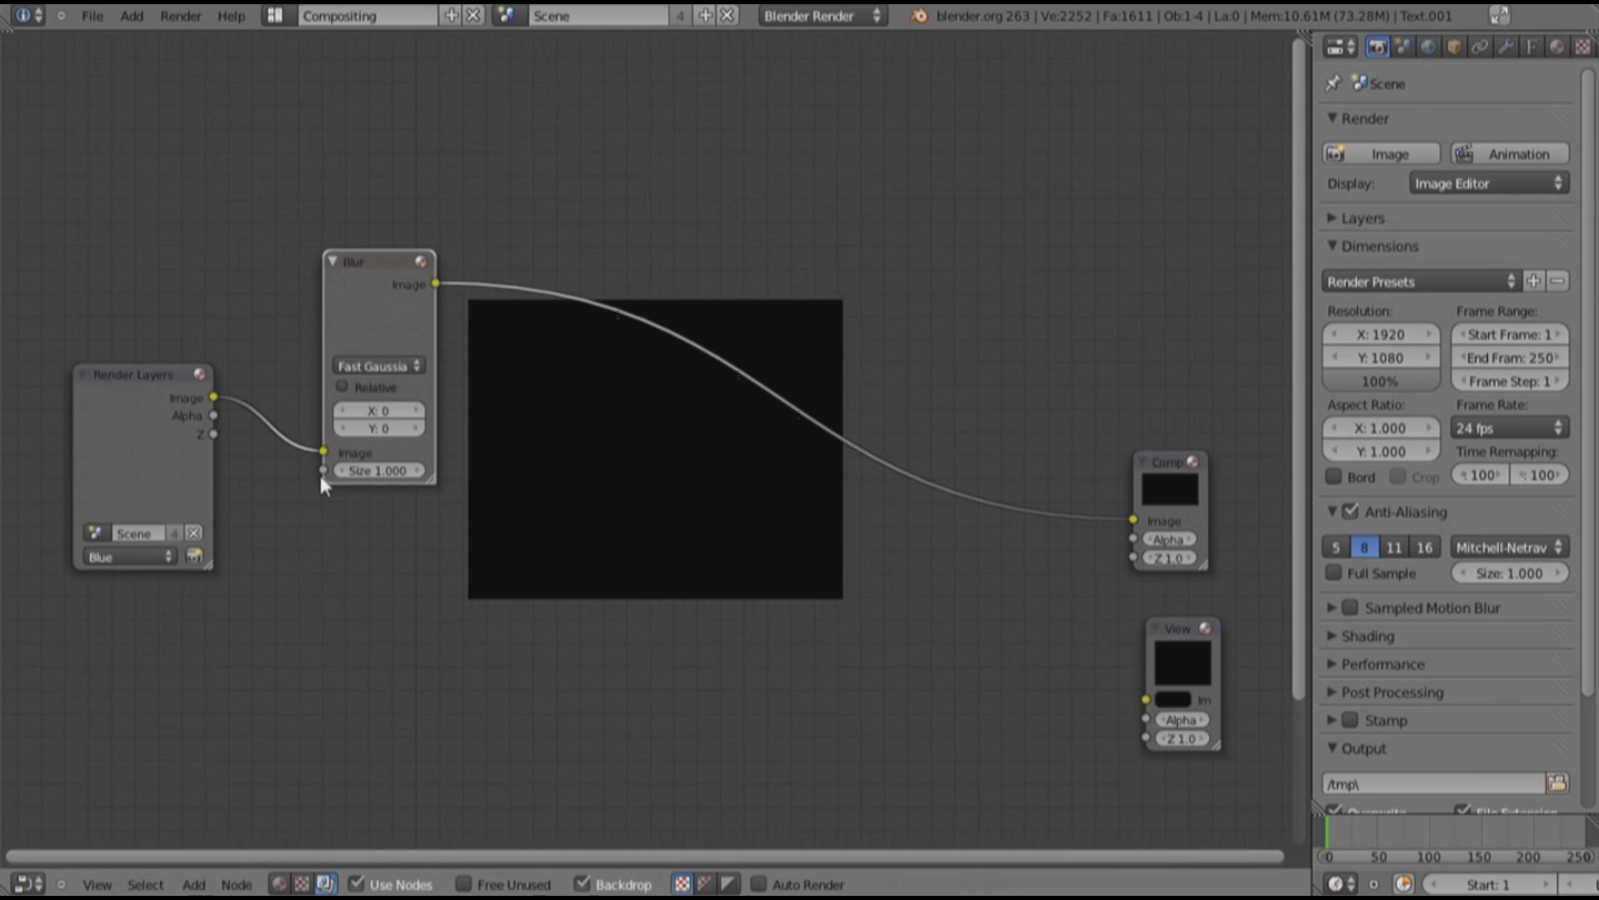
left_click_drag(356, 325, 347, 214)
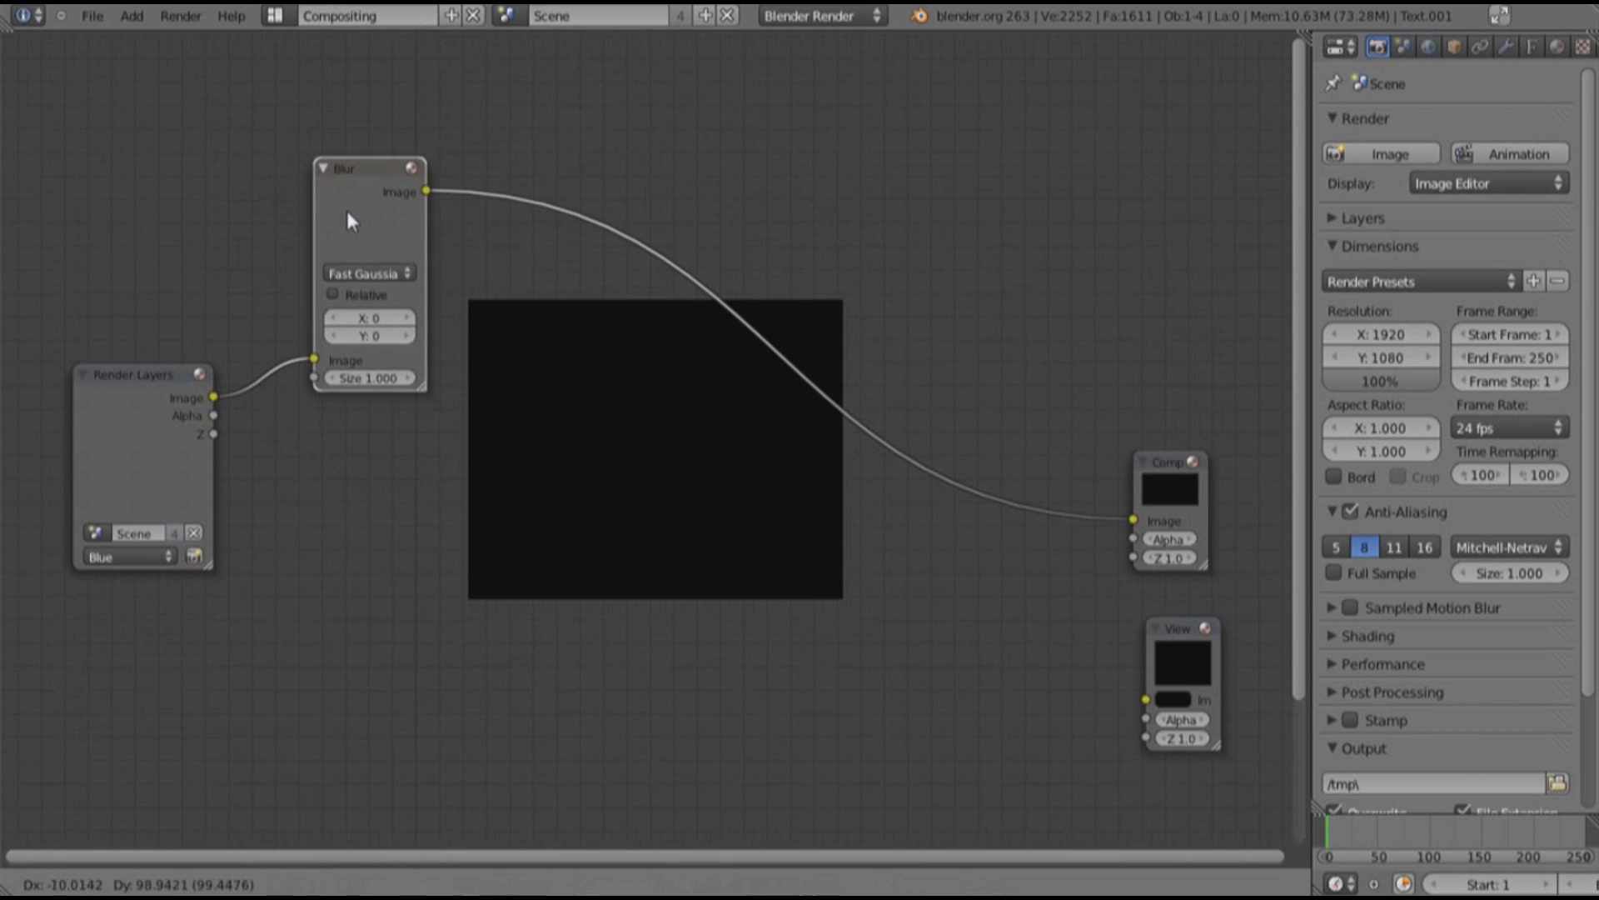
left_click(368, 317)
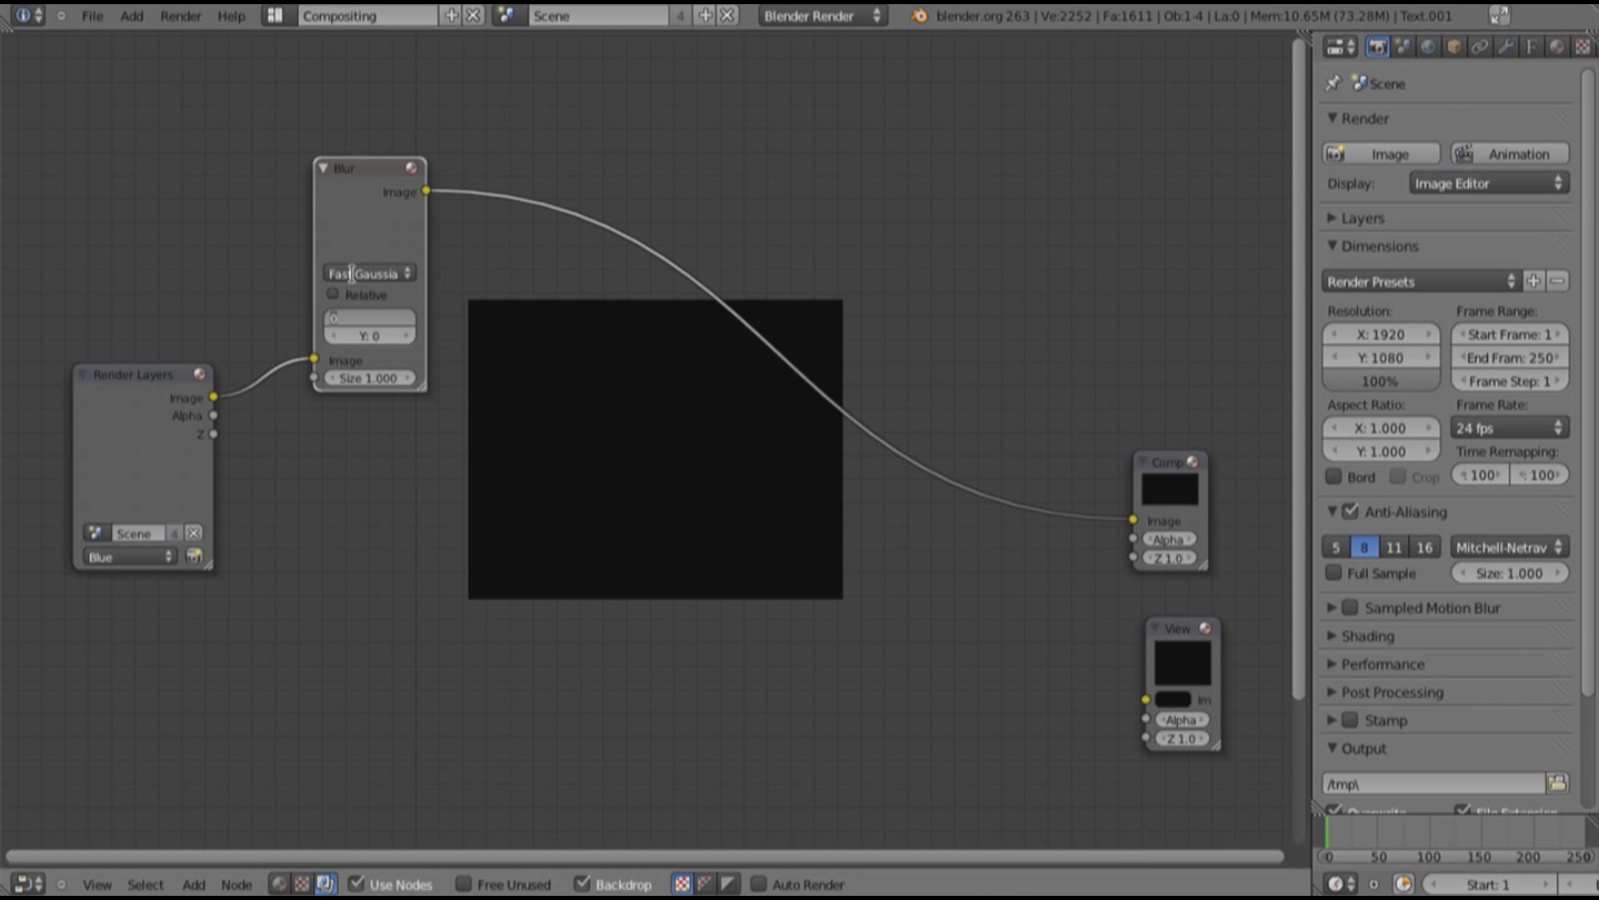
left_click(625, 340)
Duplicate the Blur node below and feed the Render Layers image into the copy
key("shift+a")
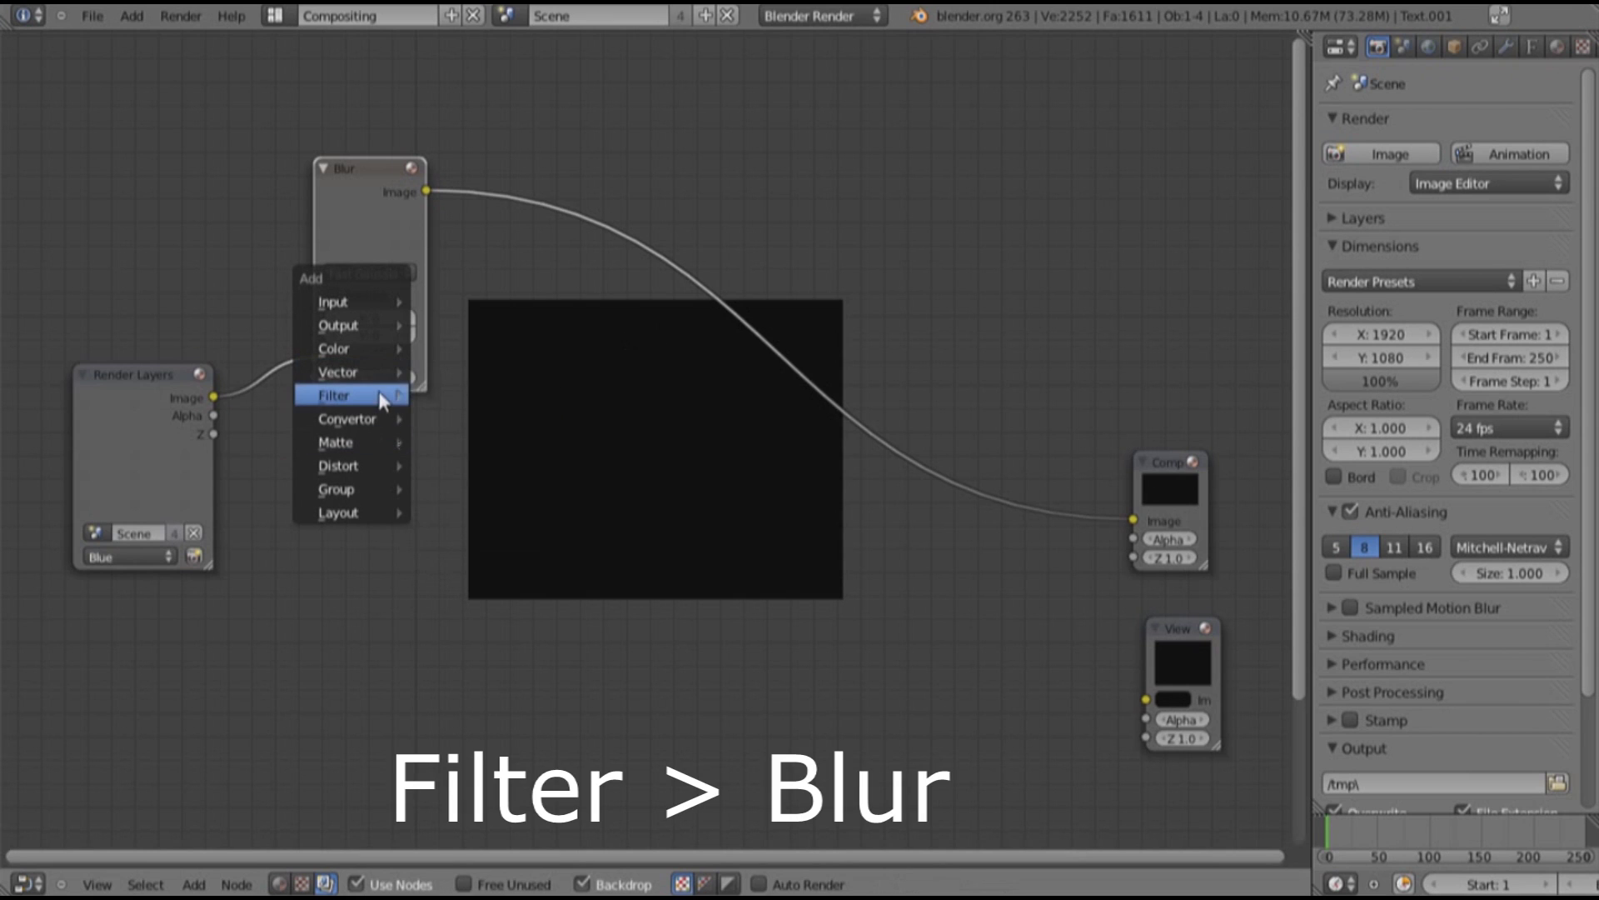
mouse_move(383, 396)
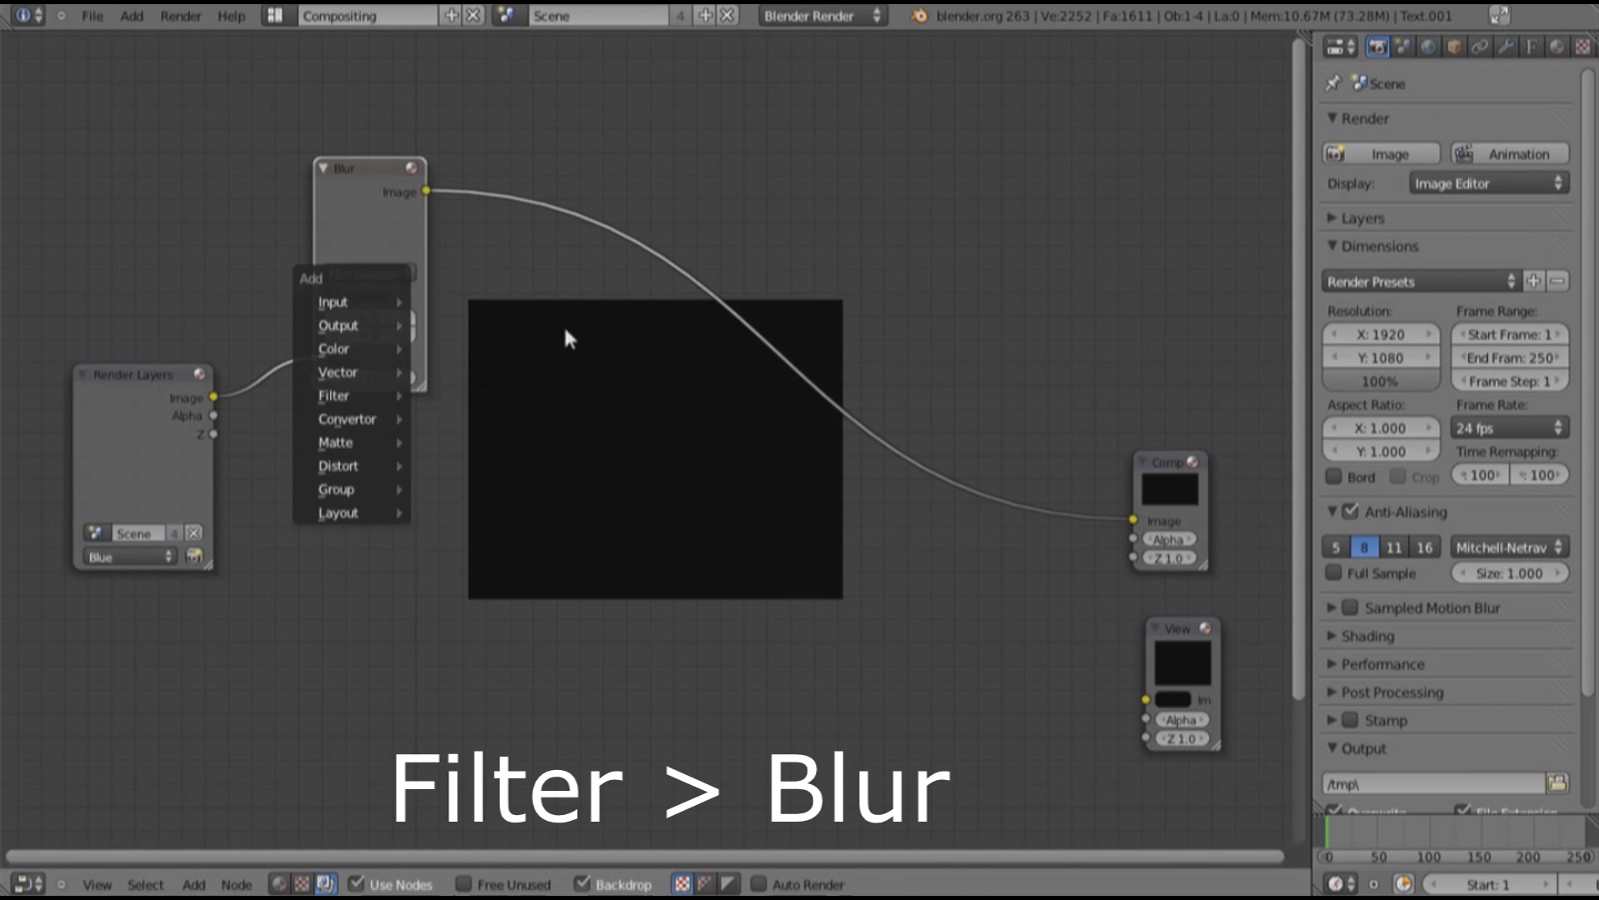
left_click(354, 272)
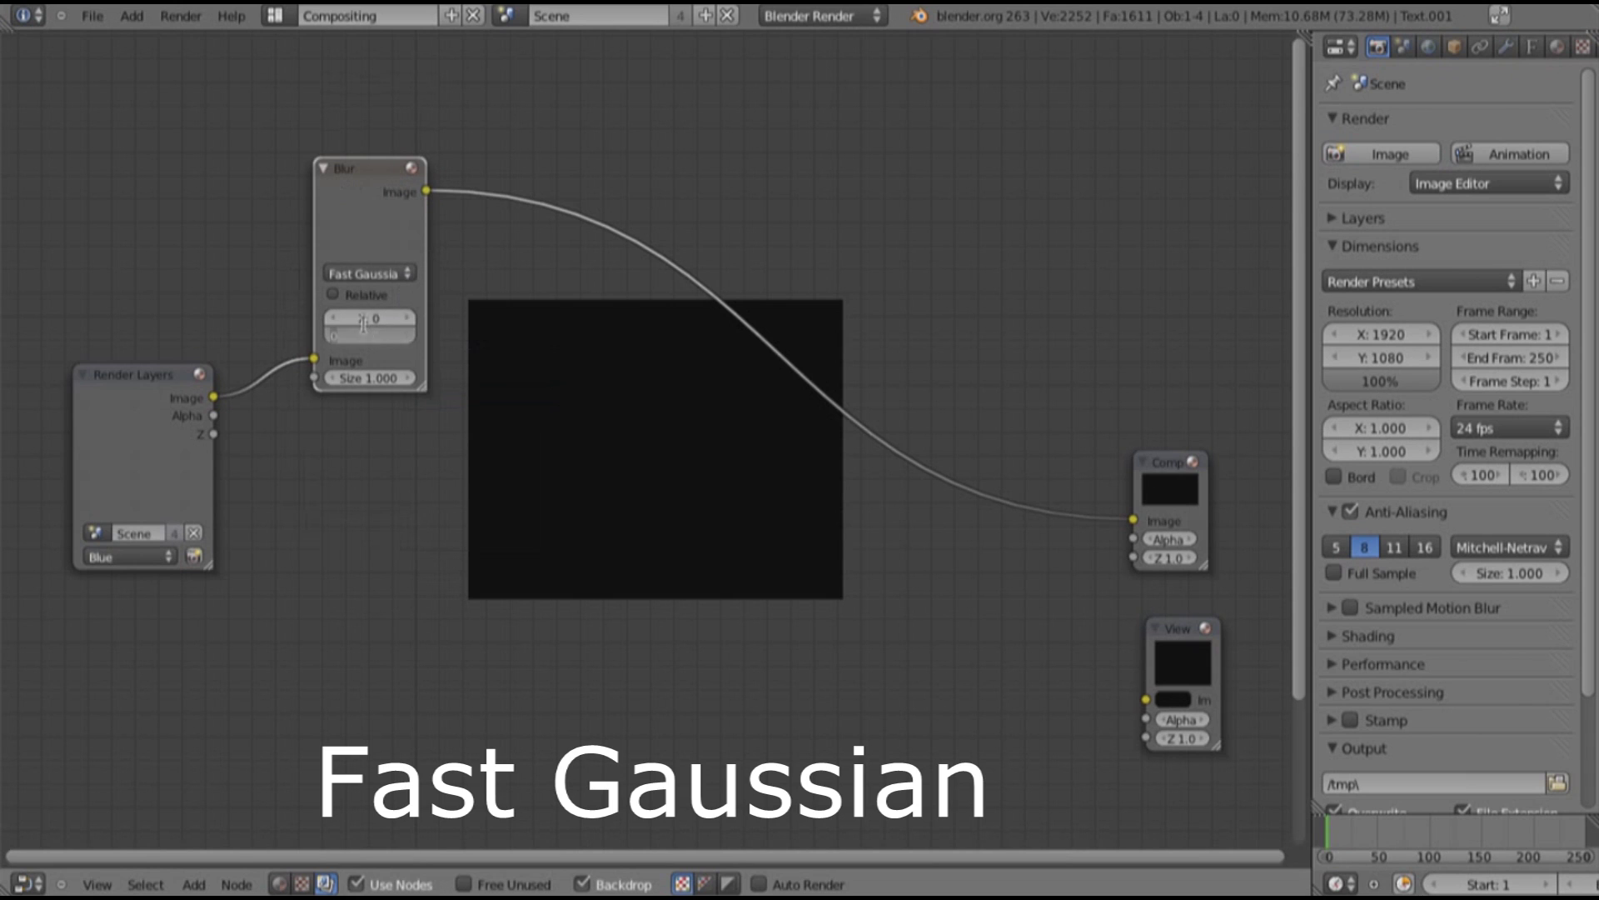
left_click_drag(362, 191, 360, 190)
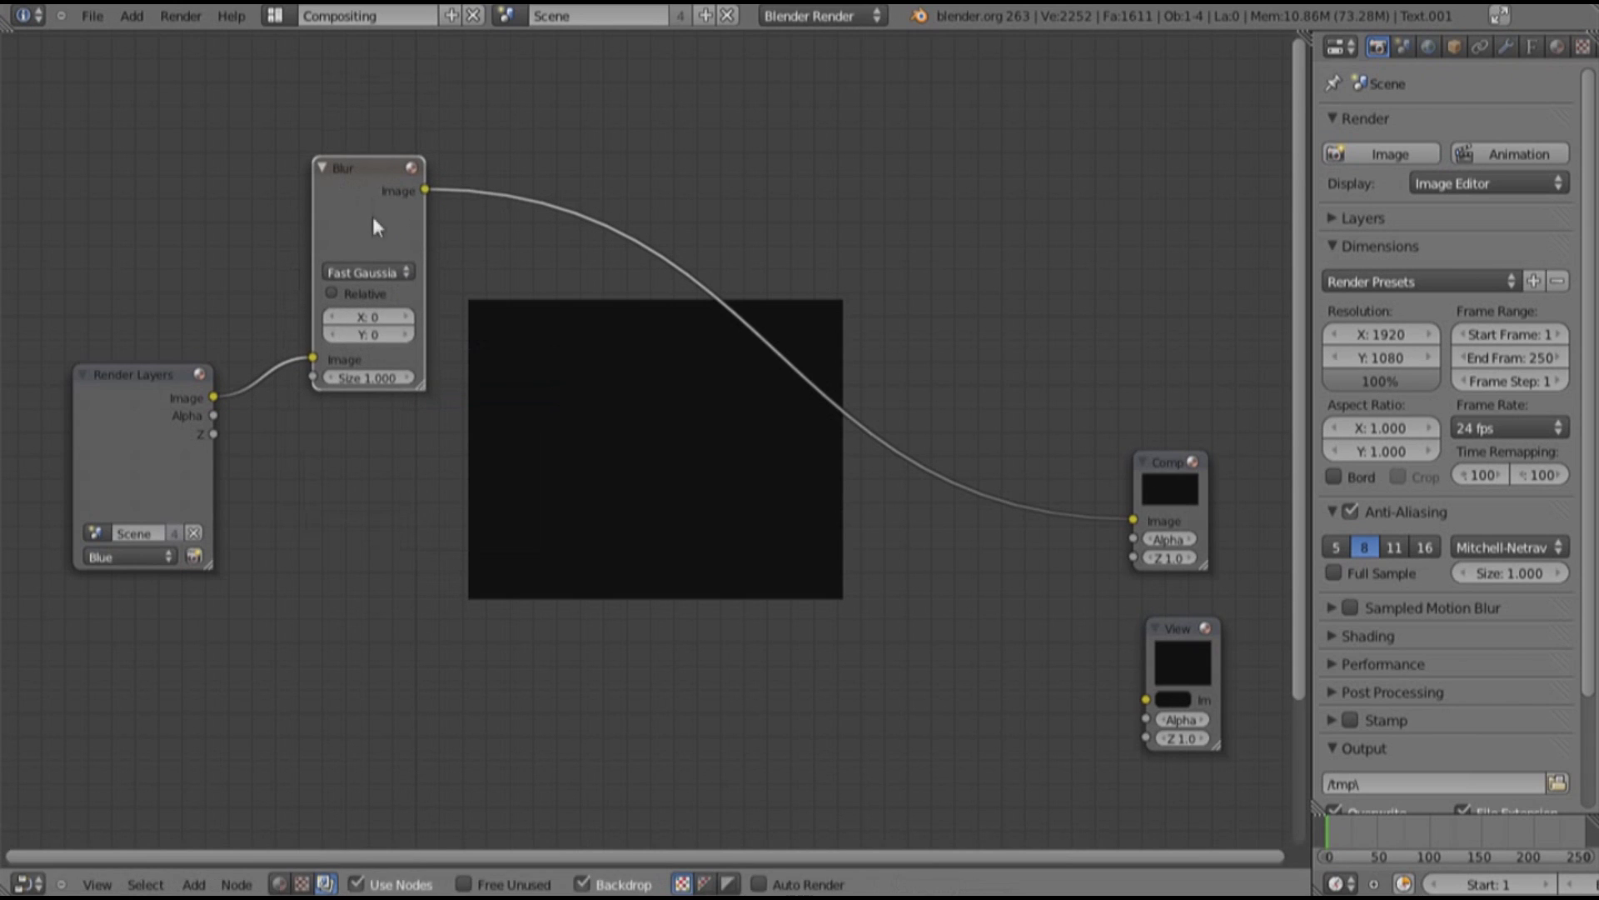
key("shift+d")
left_click(380, 469)
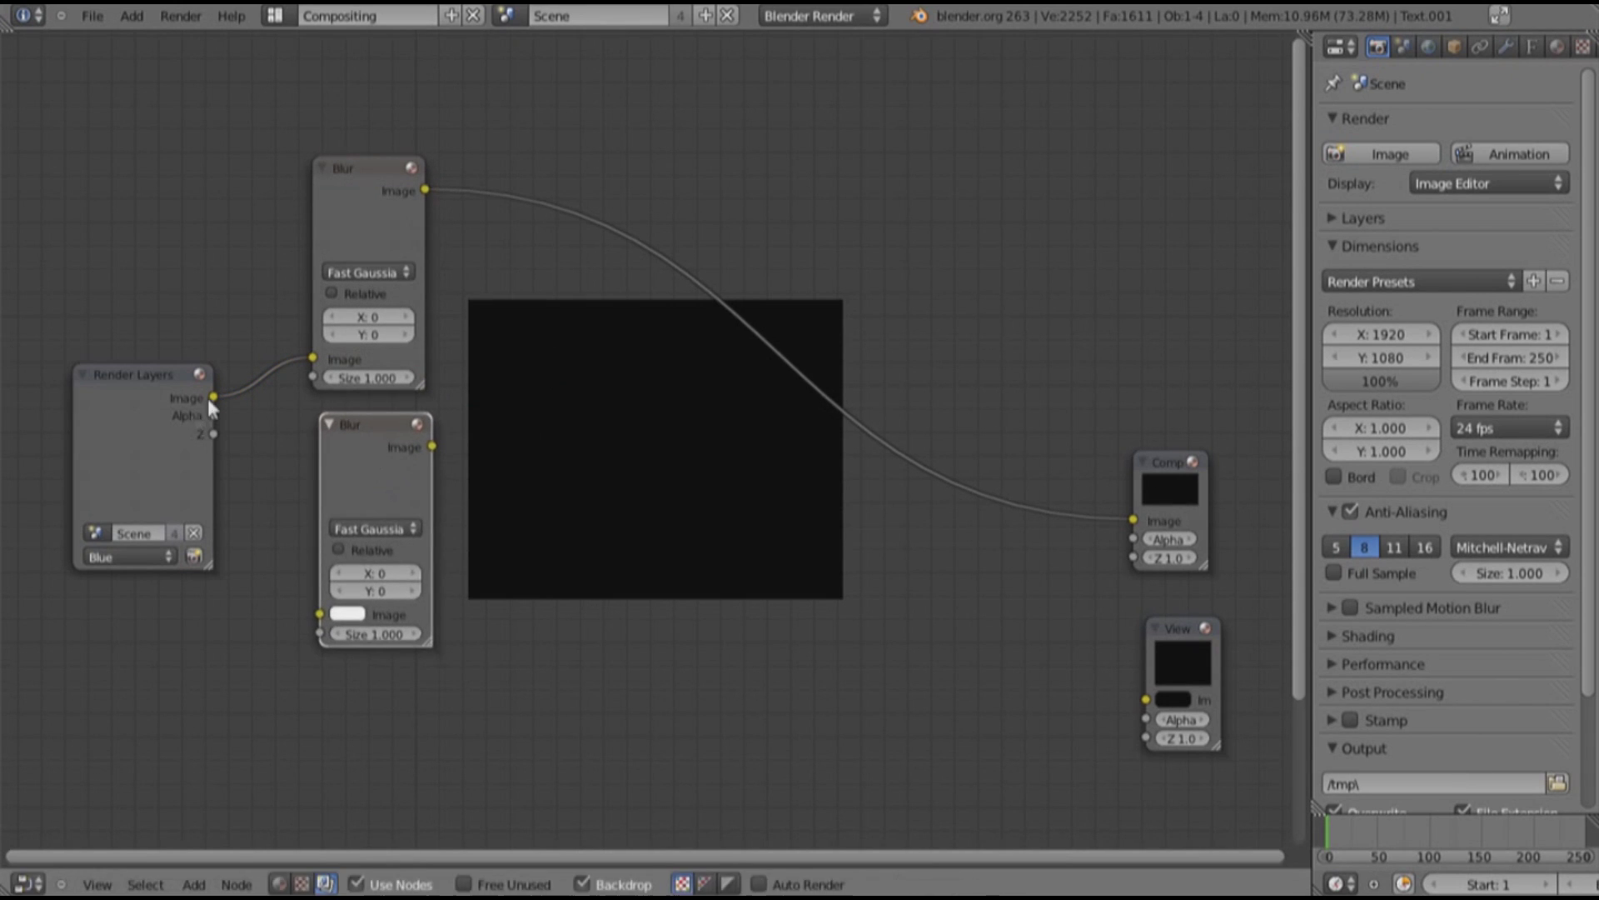
left_click_drag(214, 398, 319, 613)
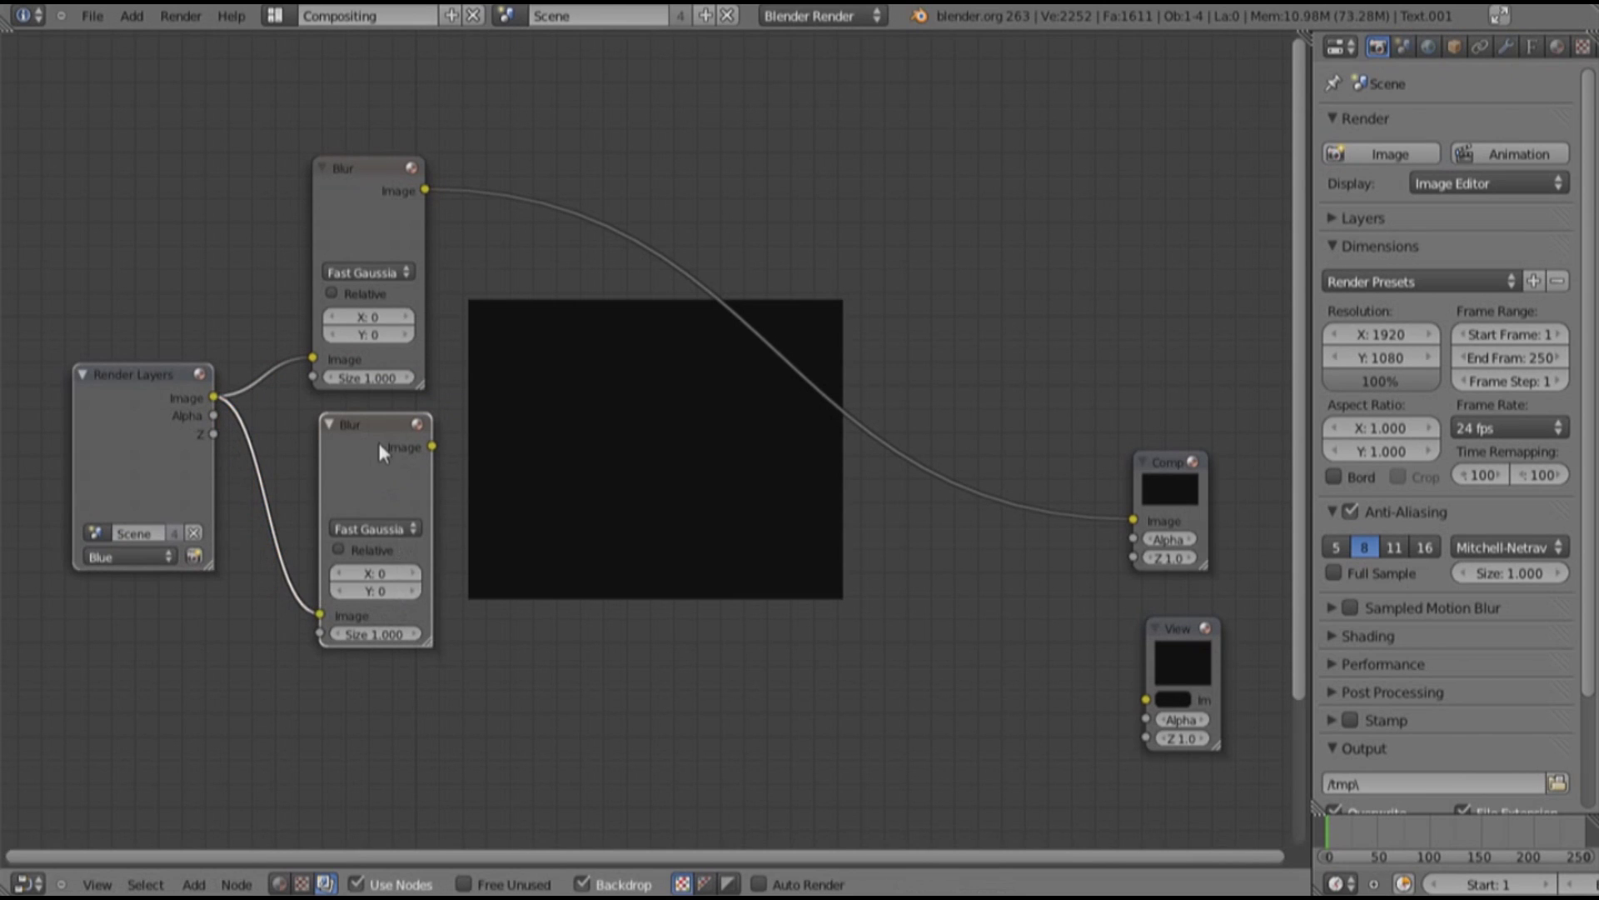
Add an Add-mode Mix node combining both Blur outputs and feeding the Viewer
left_click_drag(370, 425, 350, 412)
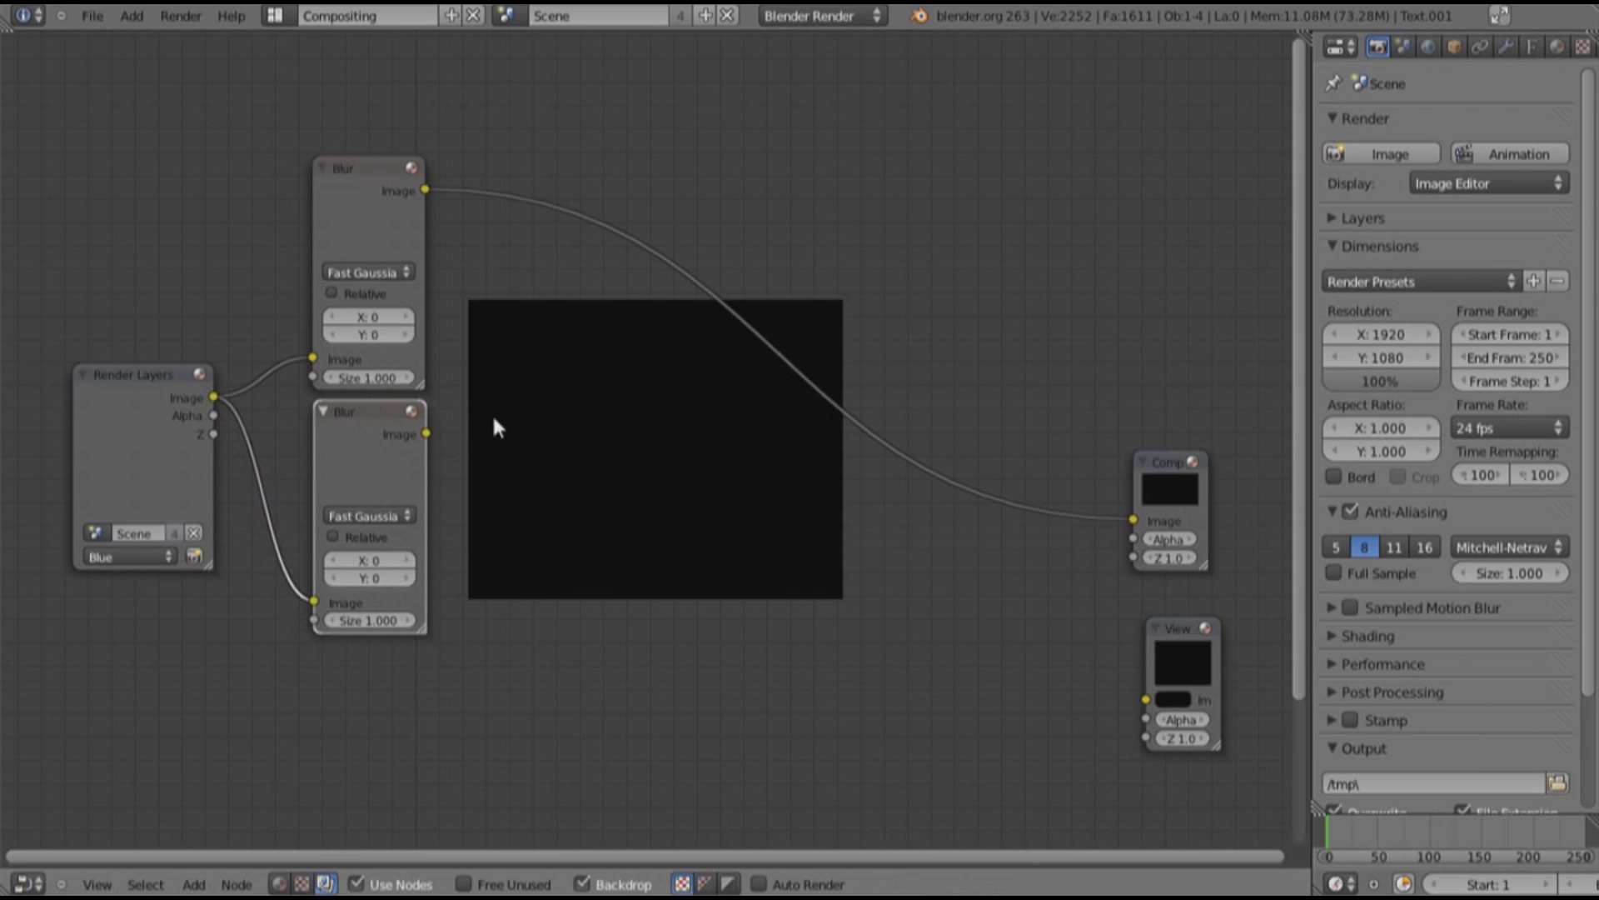
key("shift+a")
mouse_move(496, 422)
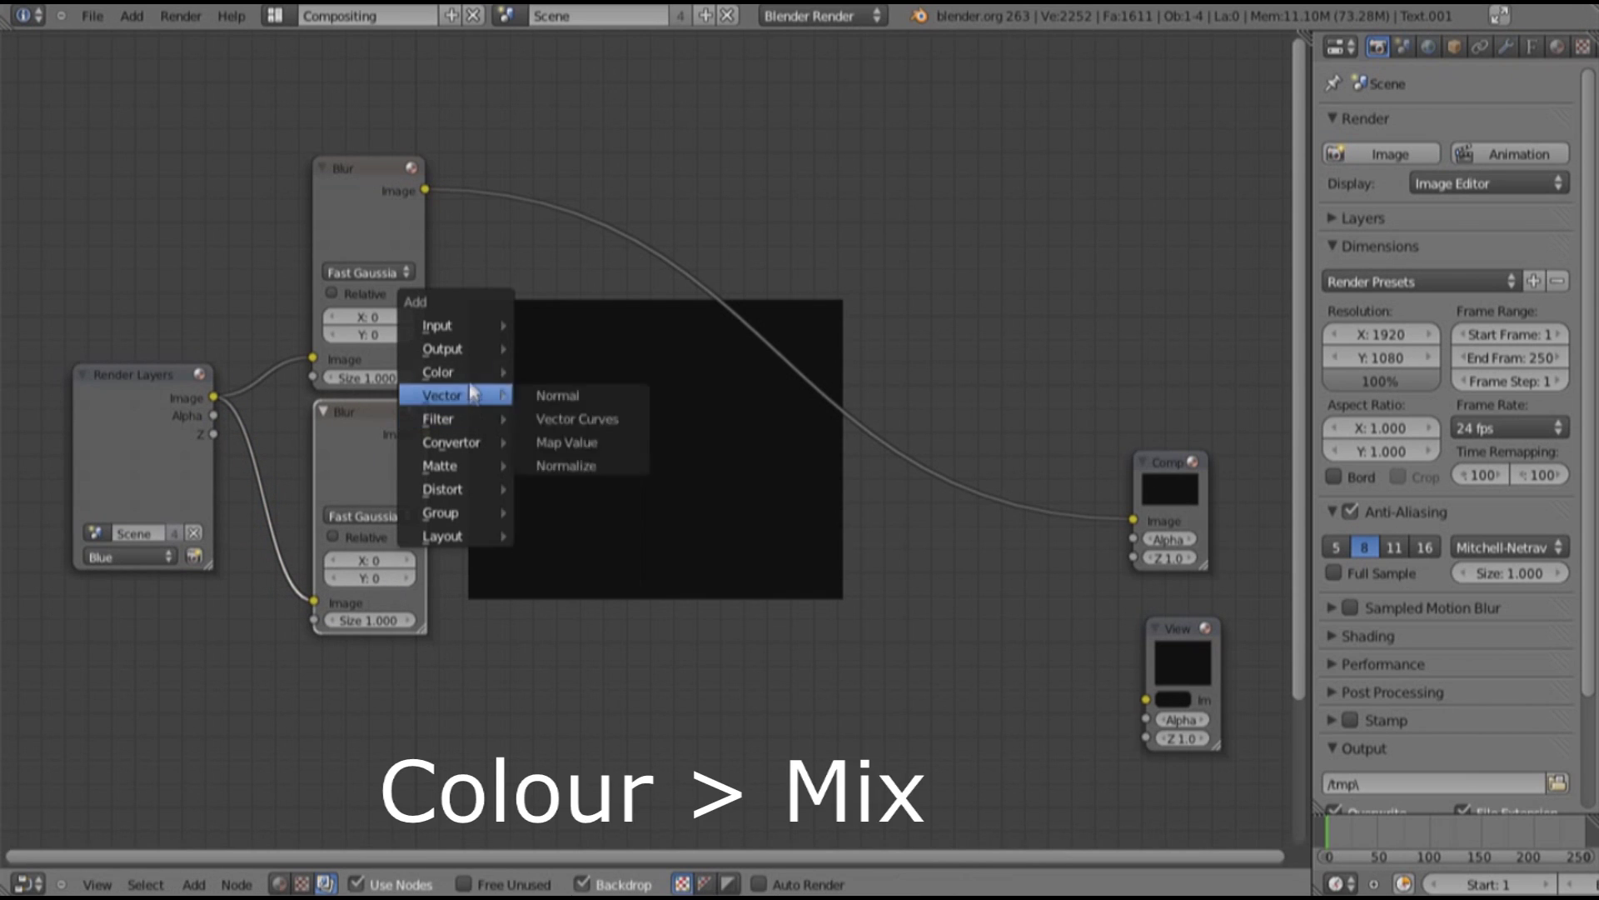
mouse_move(454, 372)
left_click(536, 387)
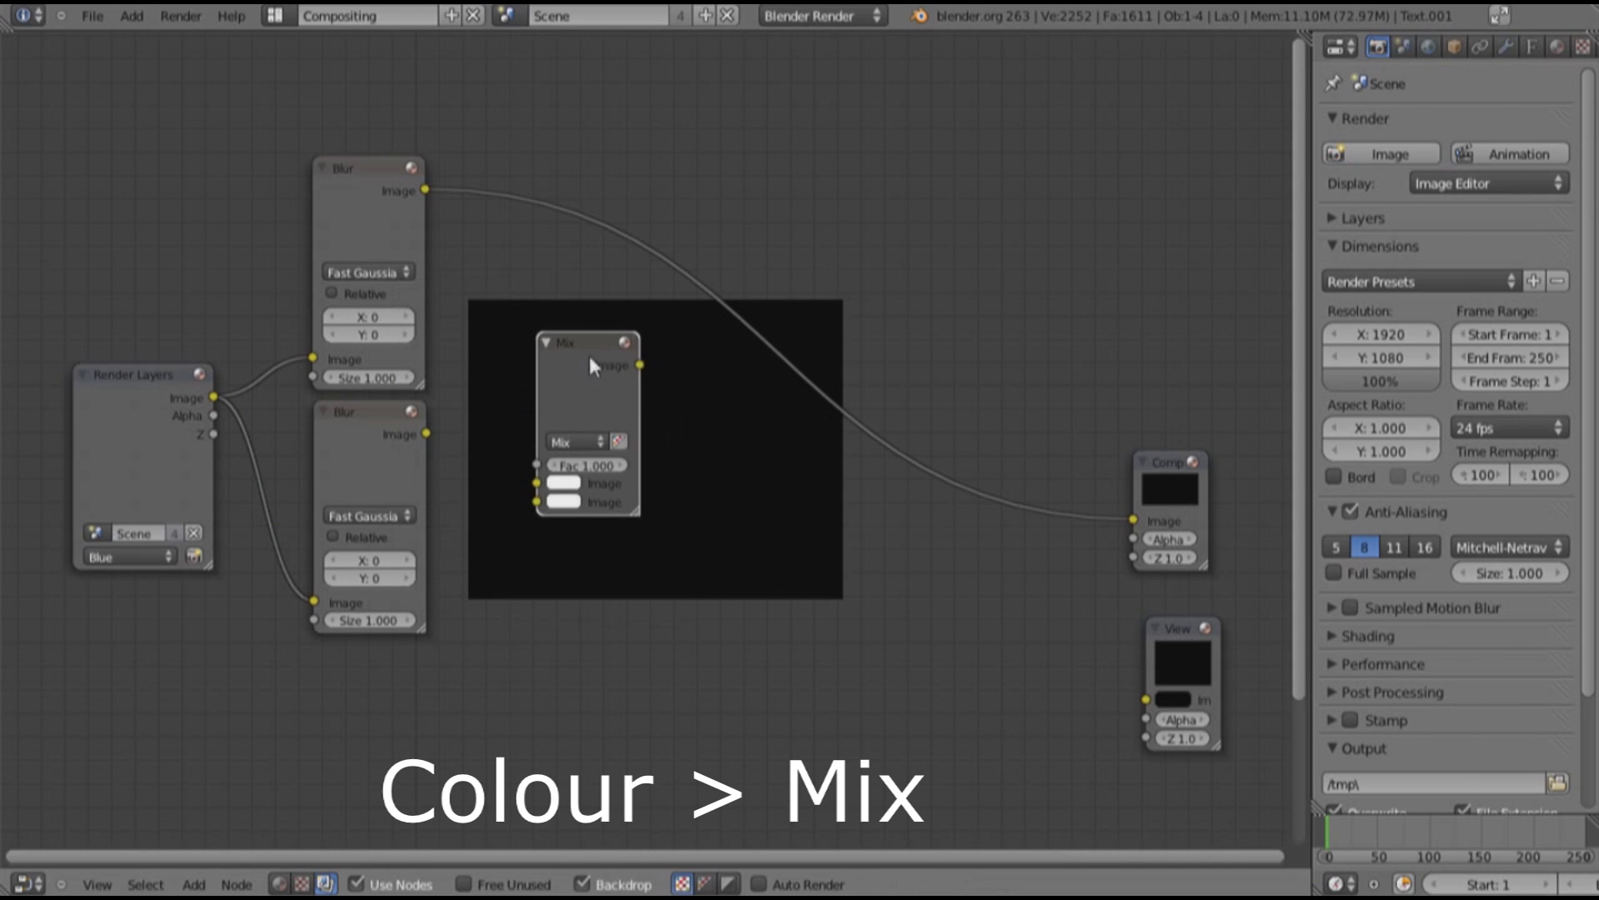
left_click(541, 398)
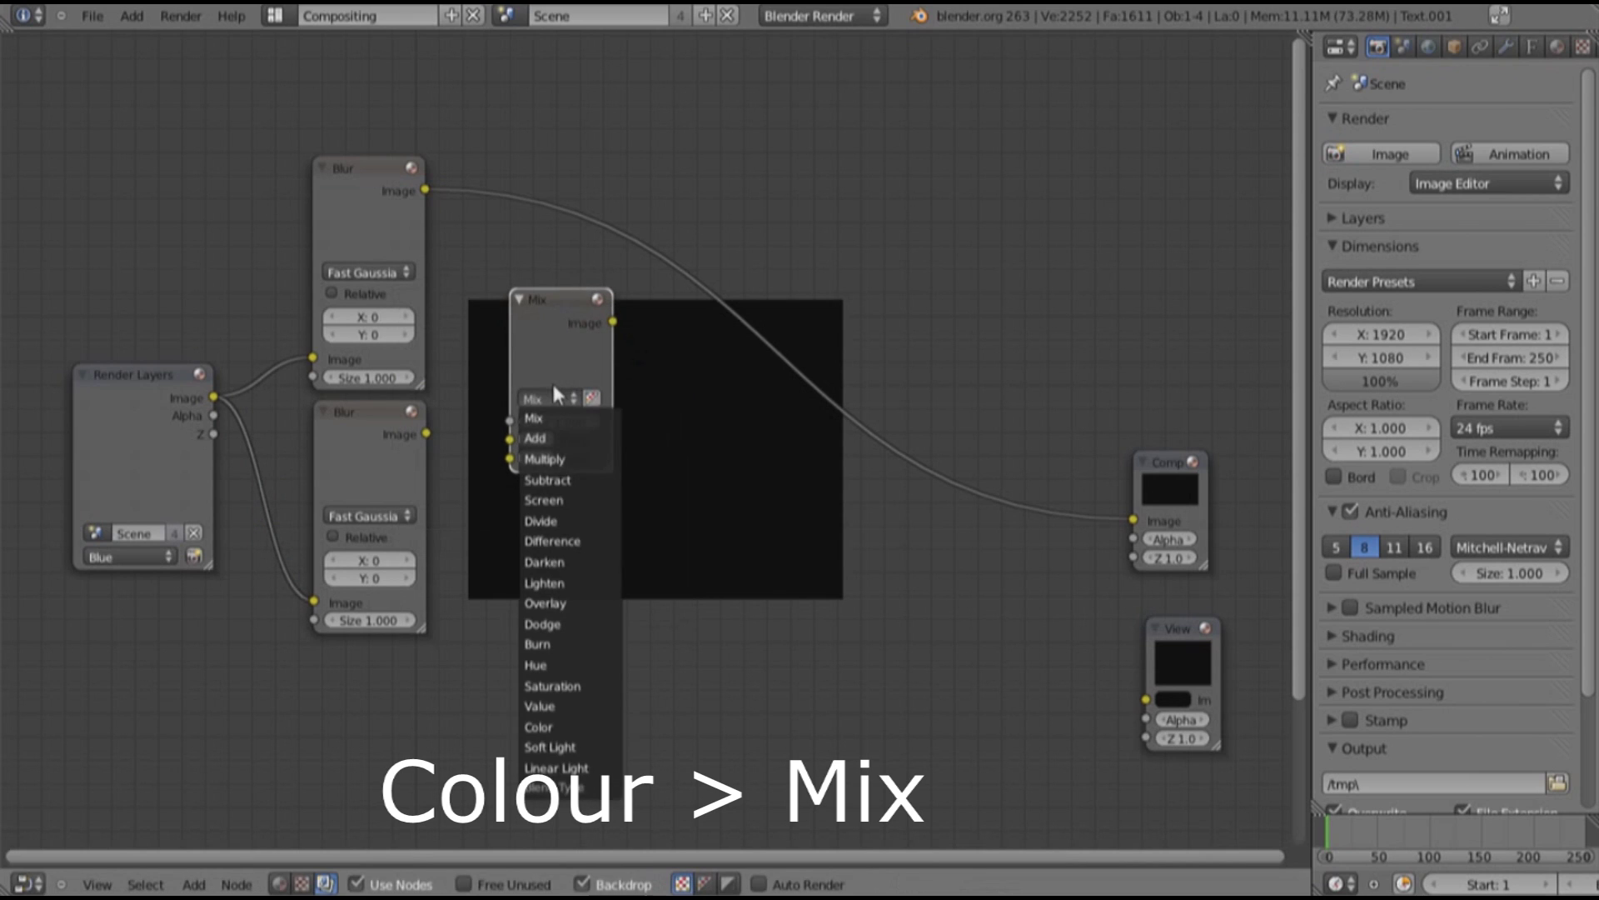
left_click(553, 436)
left_click_drag(612, 321, 1160, 667)
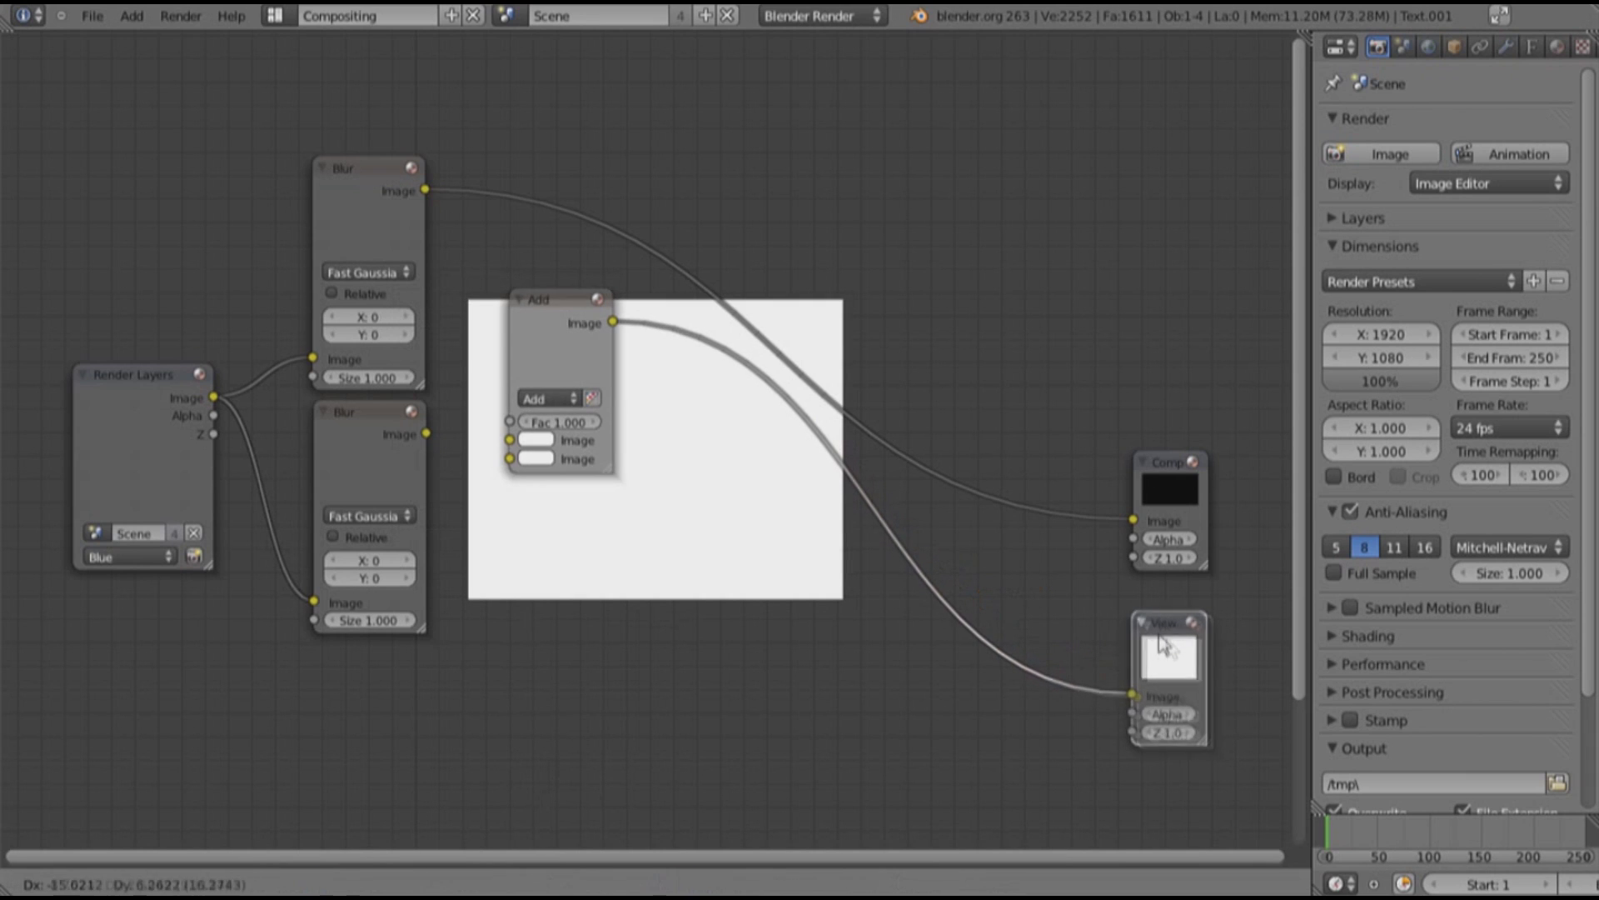
left_click_drag(426, 191, 508, 440)
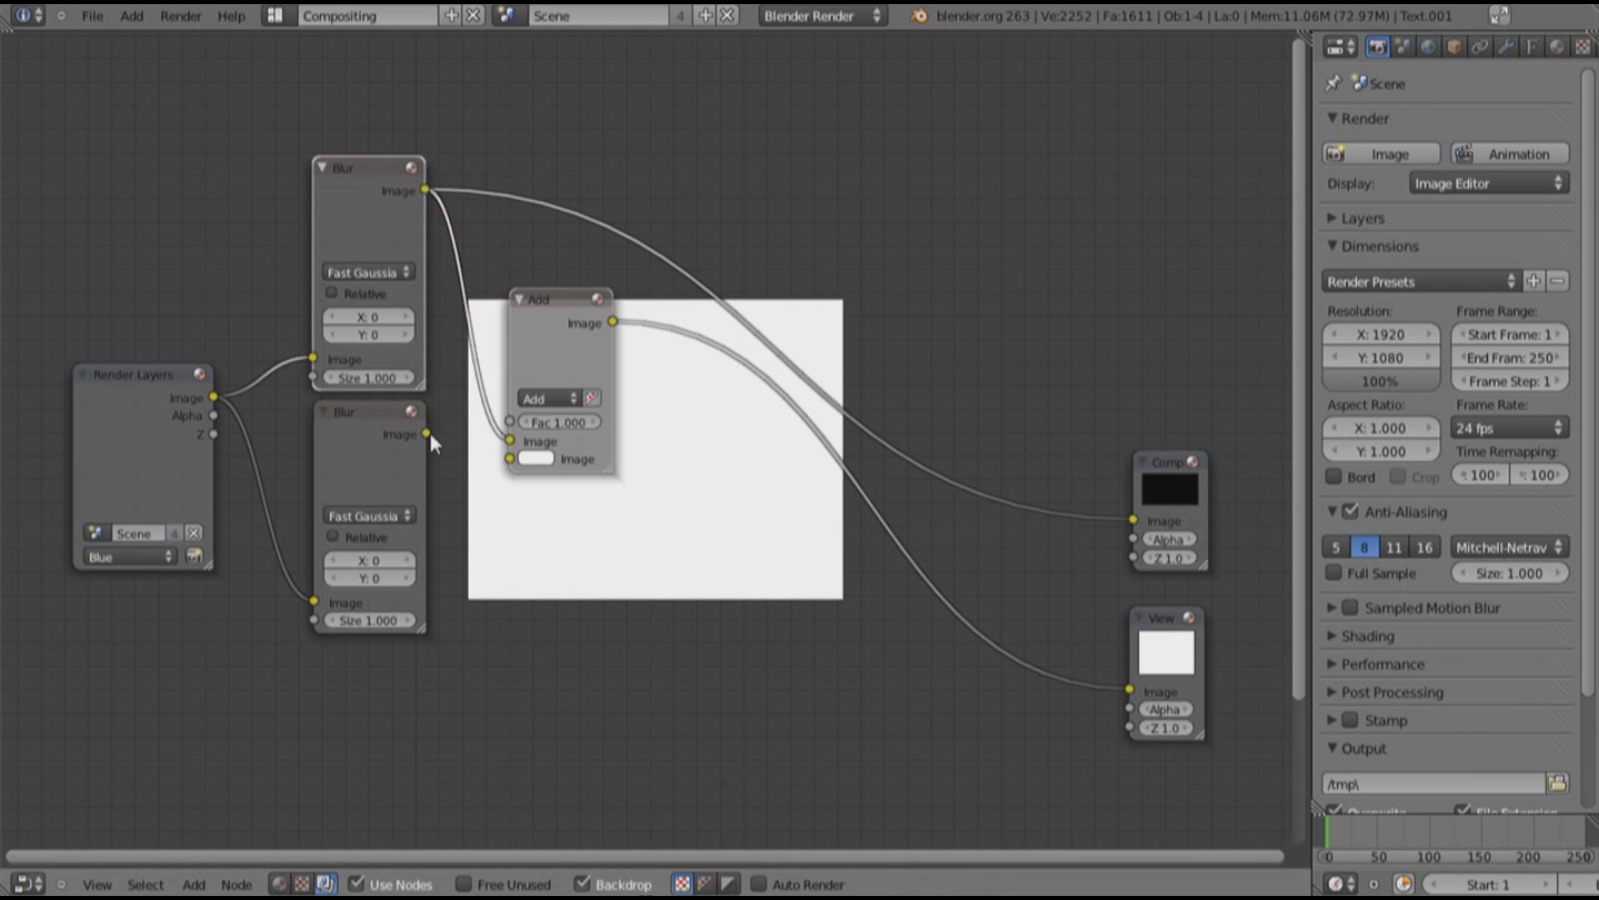
left_click_drag(427, 434, 510, 459)
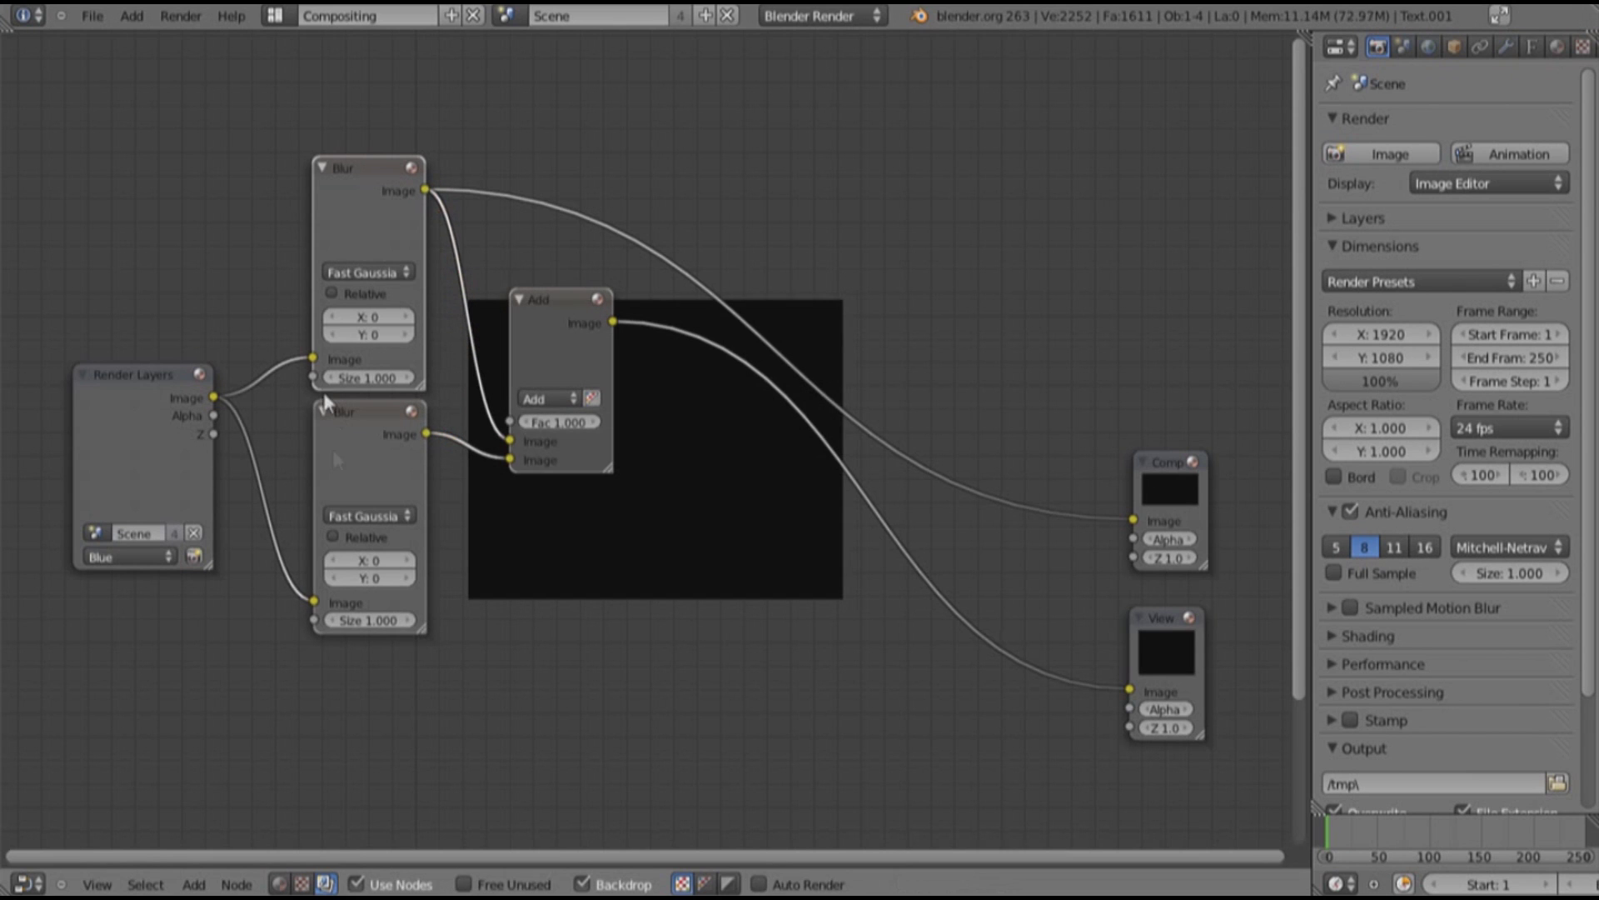
scroll(386, 471, "up", 1)
Duplicate the Add node into the Viewer link, connect the White Render Layers image, and render with F12
middle_click_drag(433, 387, 400, 298)
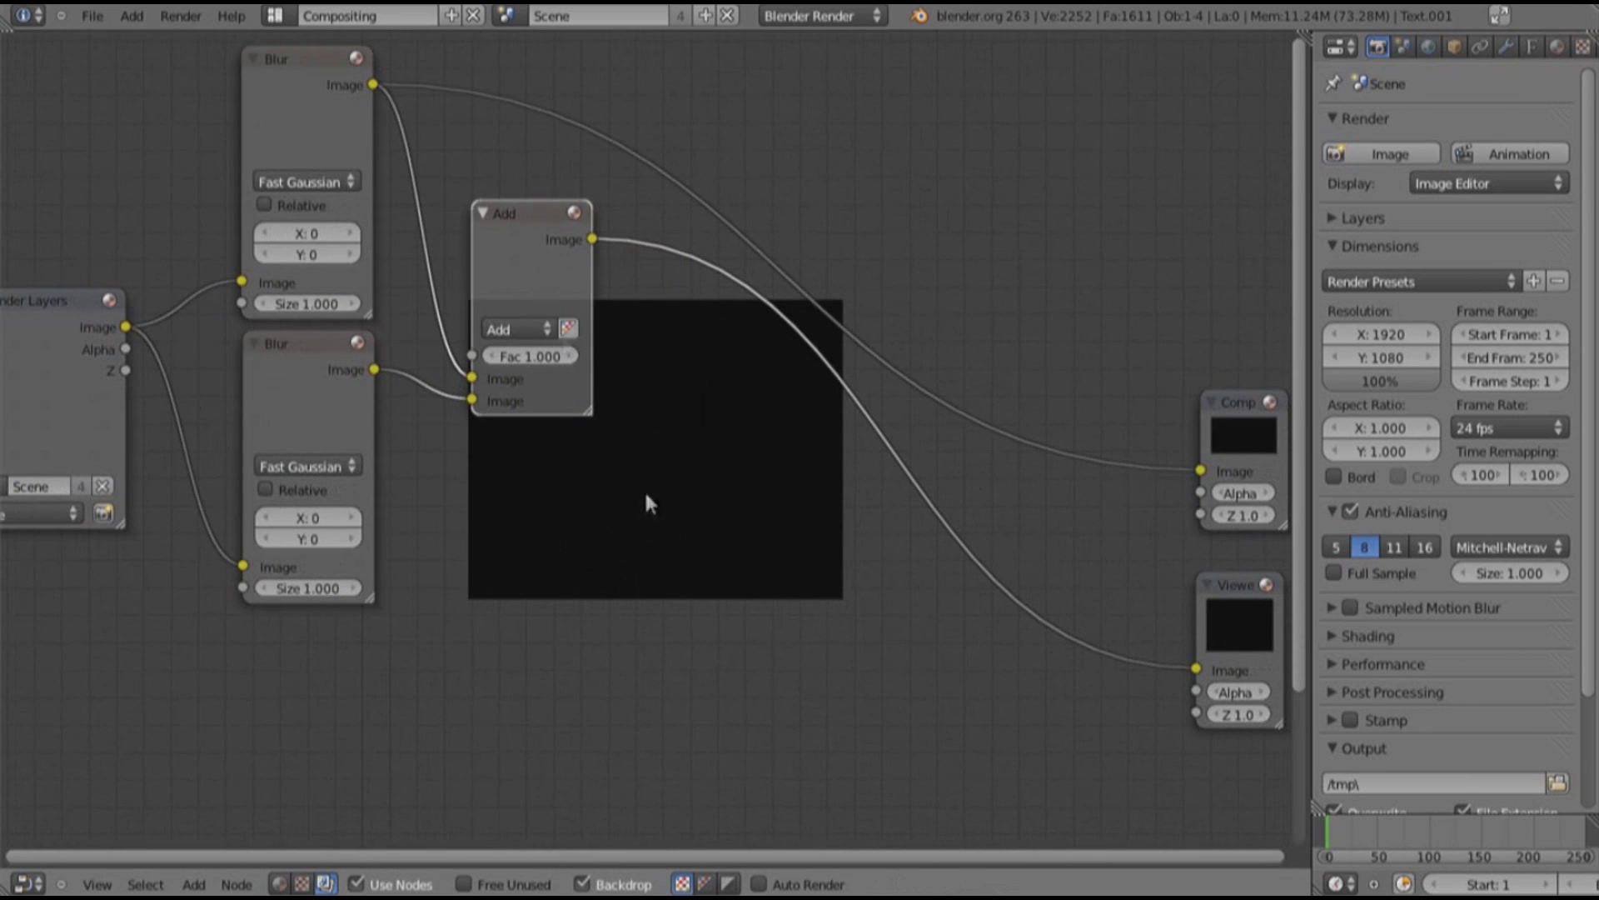
key("shift+d")
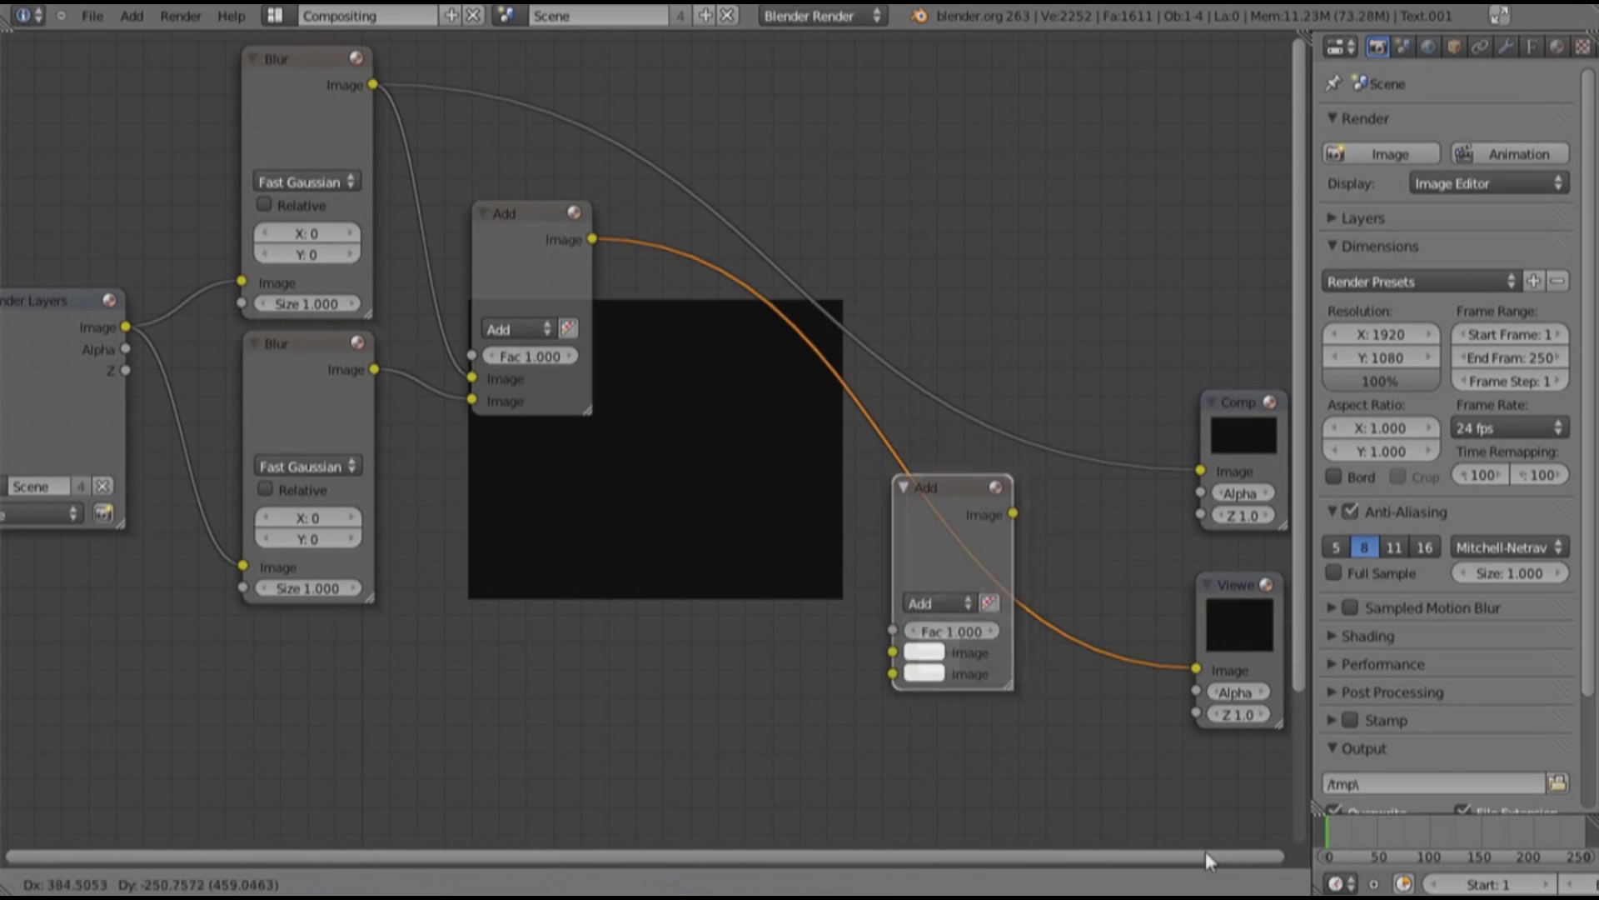
left_click(1010, 721)
scroll(230, 757, "down", 1)
left_click_drag(201, 827, 858, 641)
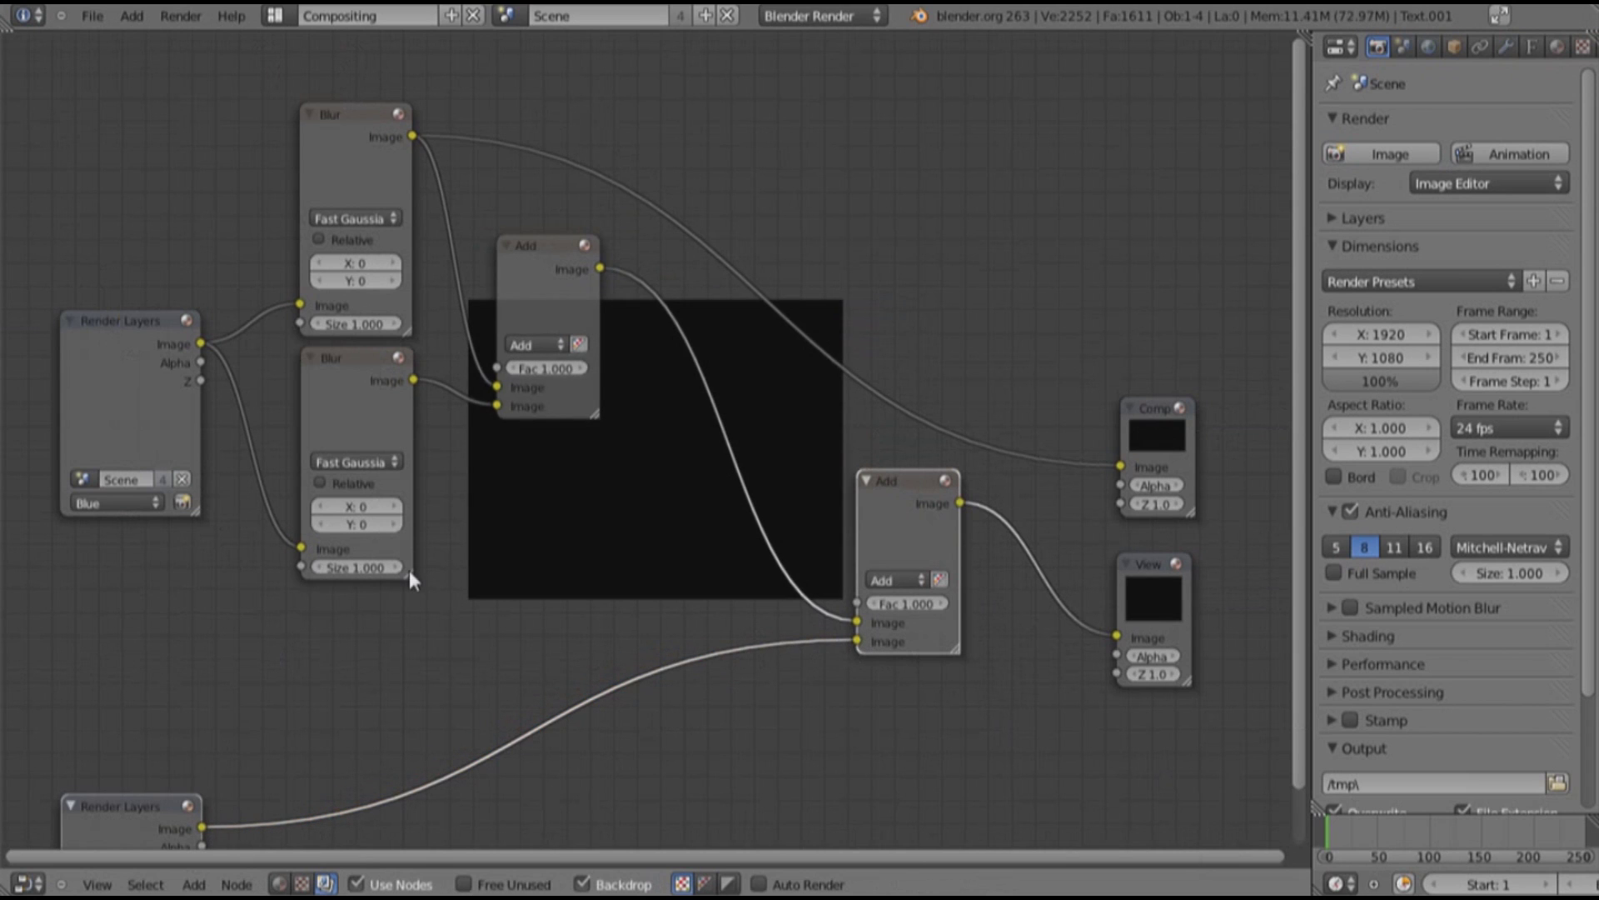
key("F12")
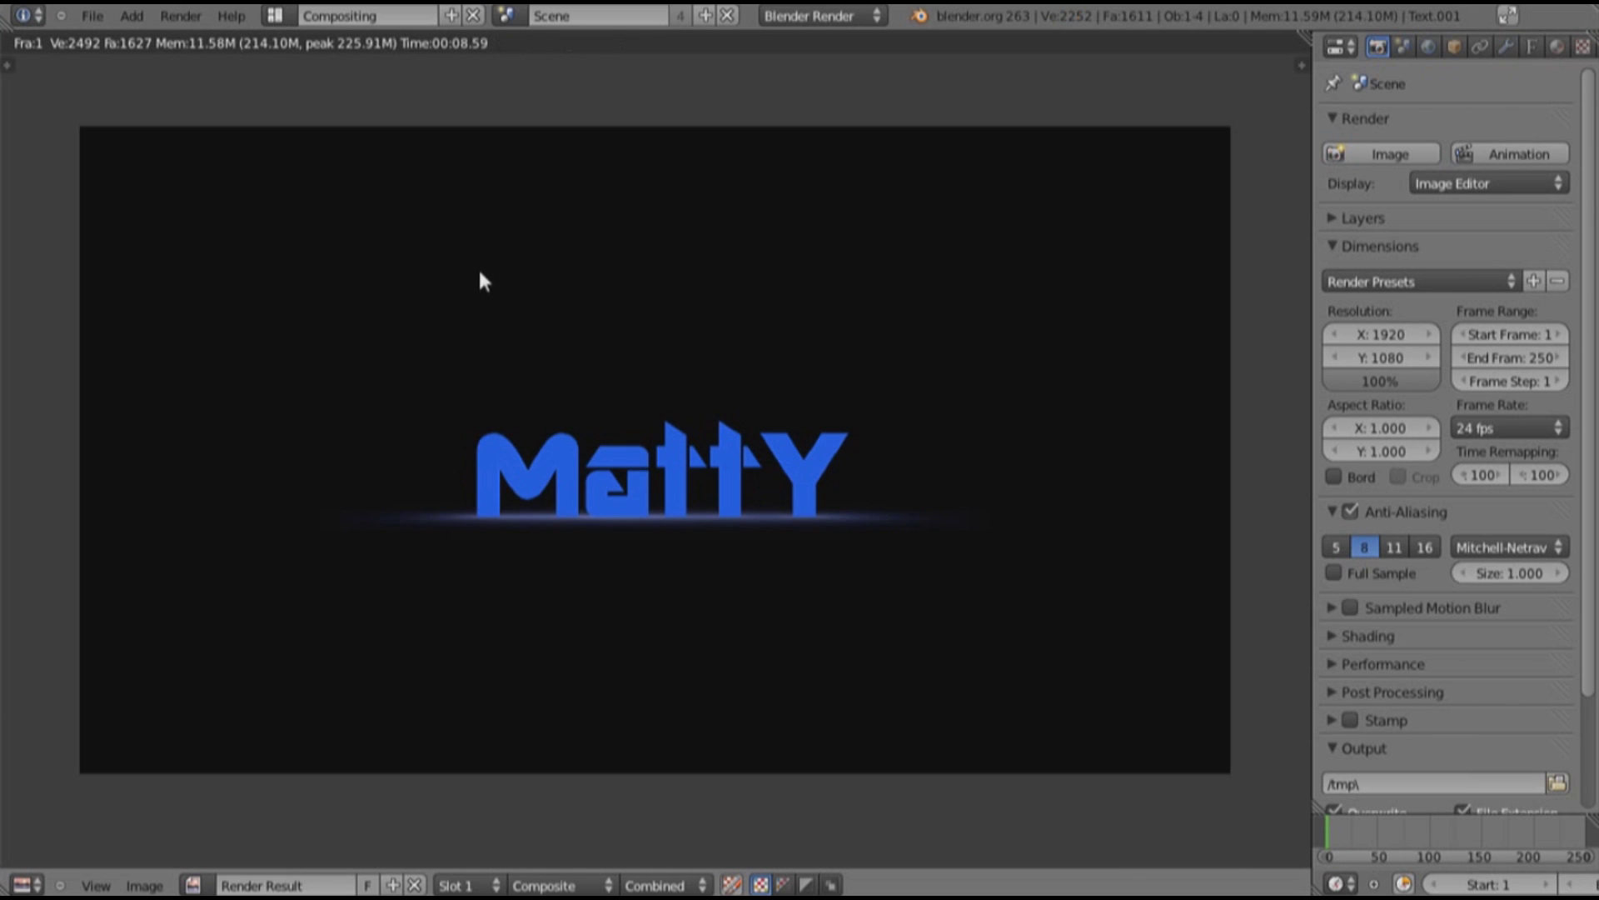
Back in the node editor, set the top Blur node's X and Y sizes to 15
key("Escape")
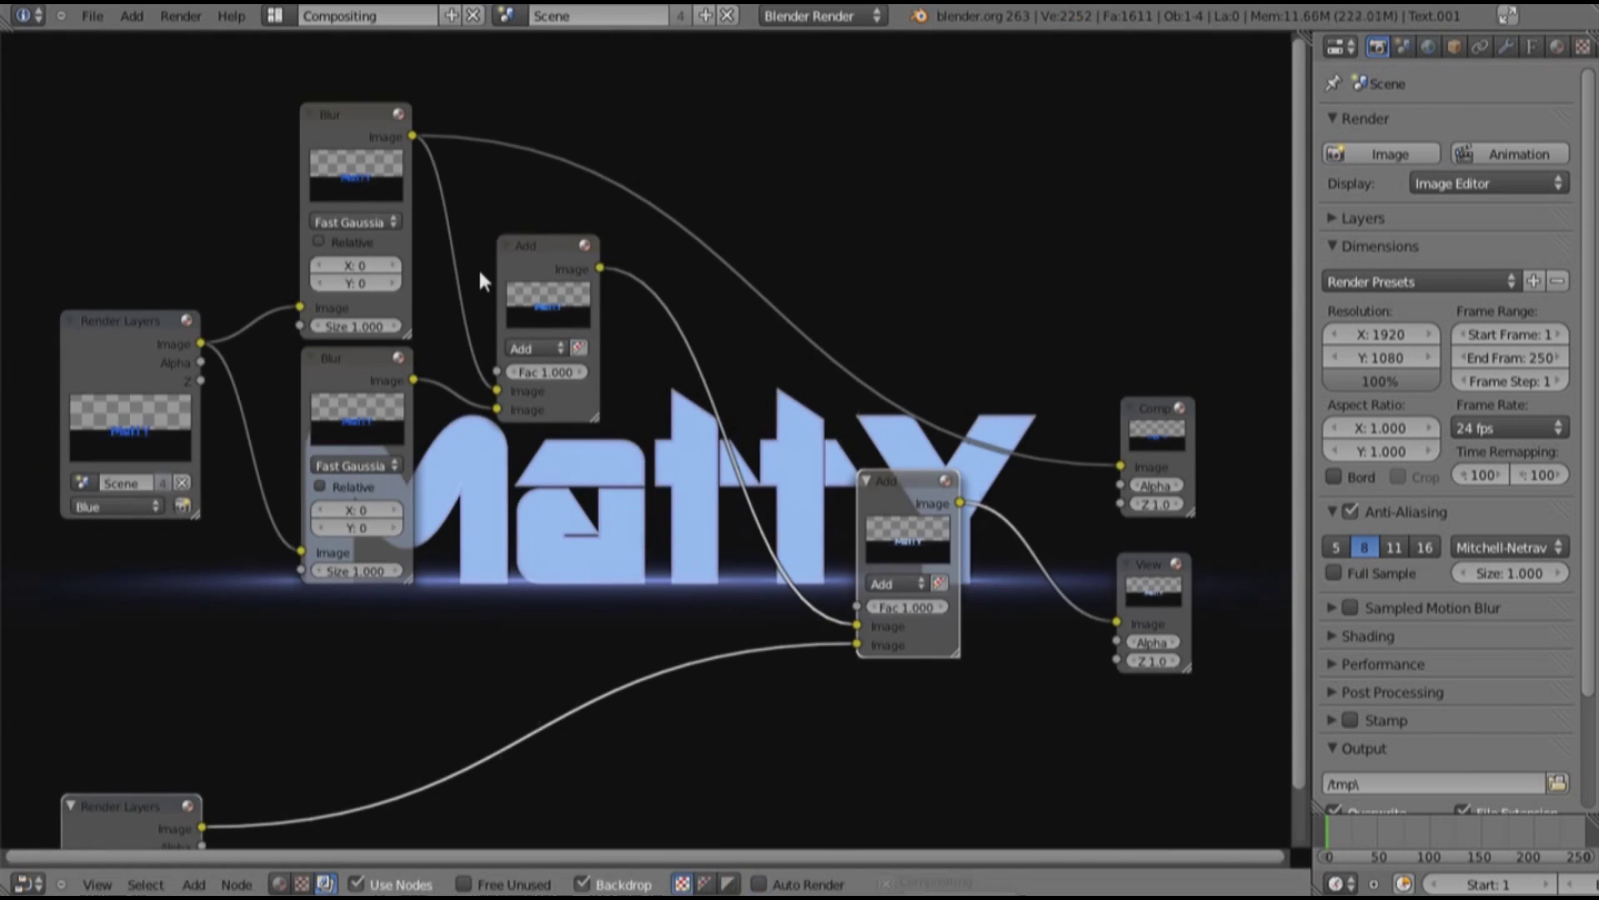
scroll(742, 700, "down", 3)
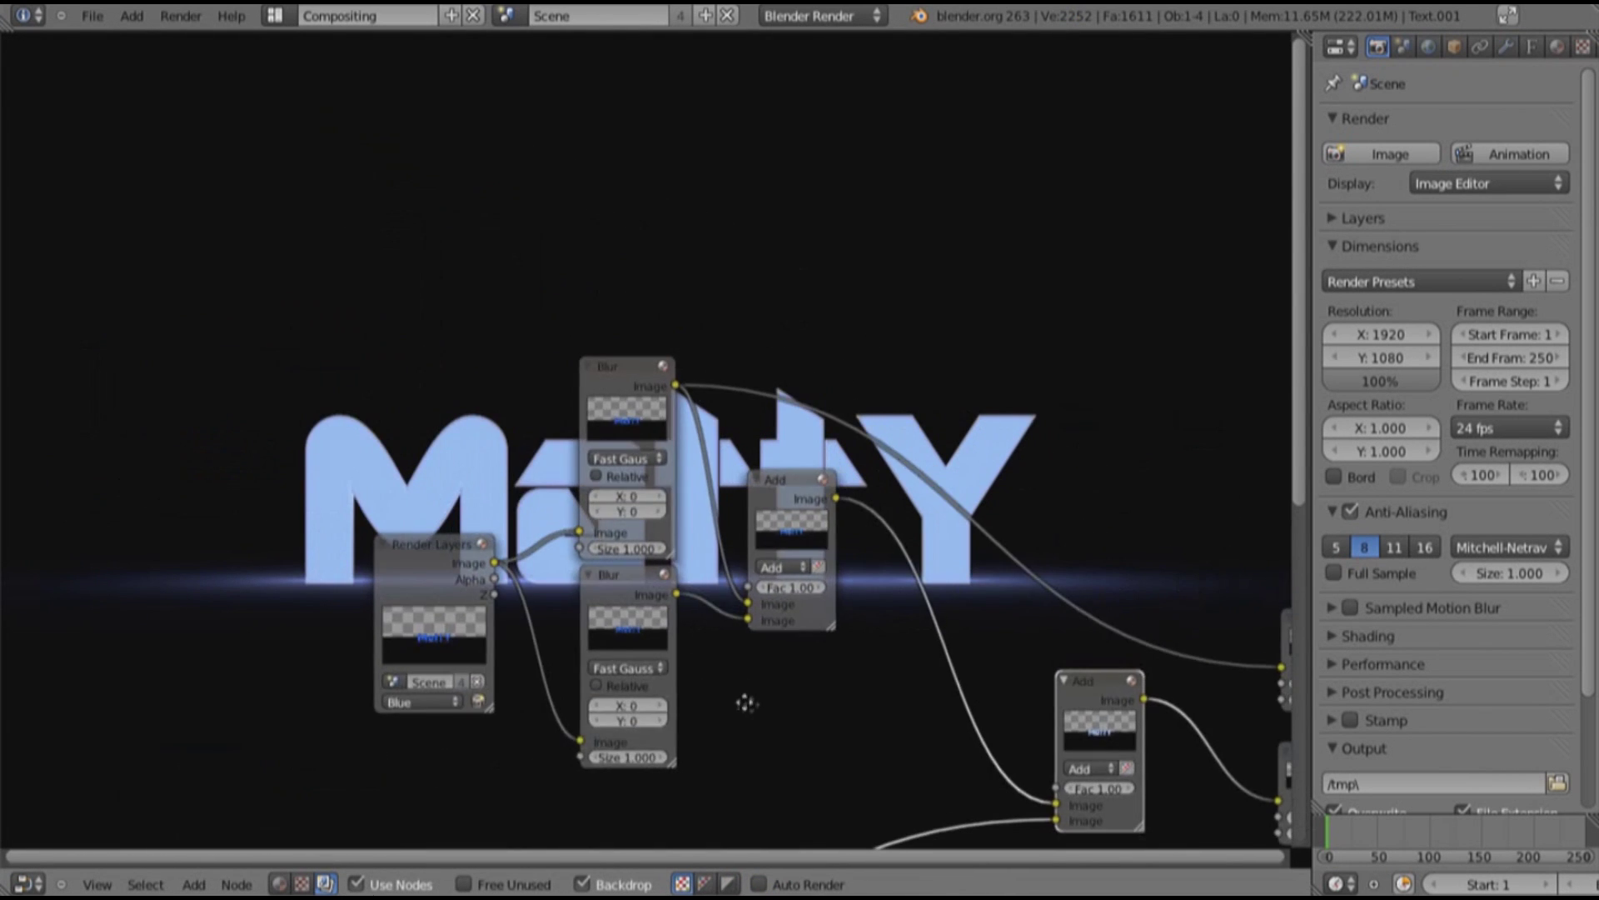
scroll(621, 639, "up", 4)
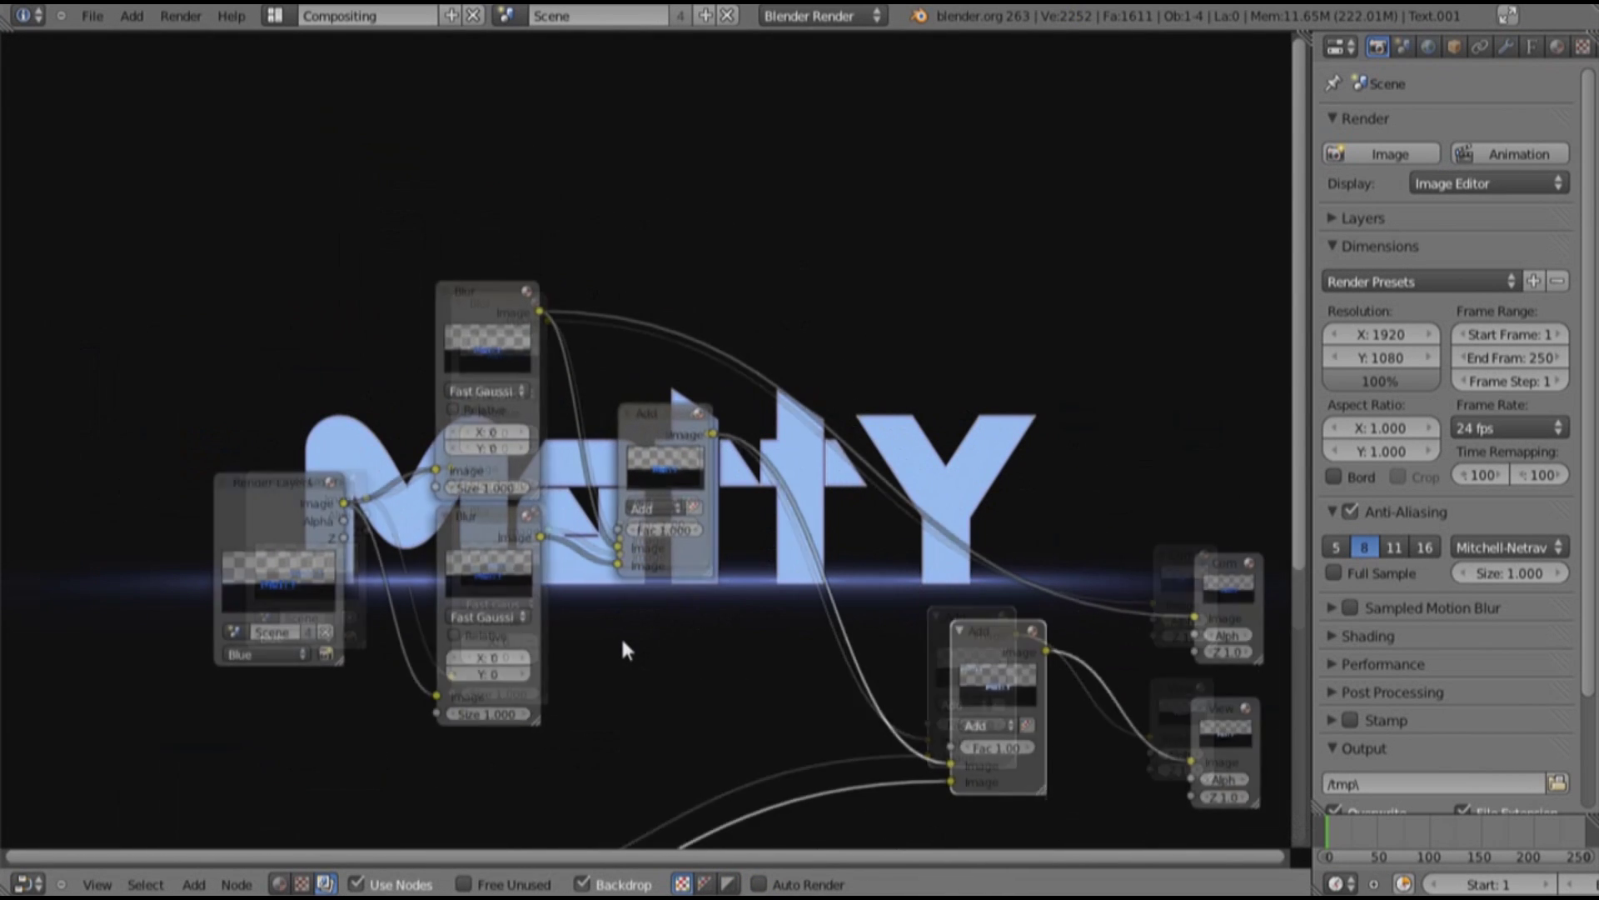
scroll(621, 636, "up", 3)
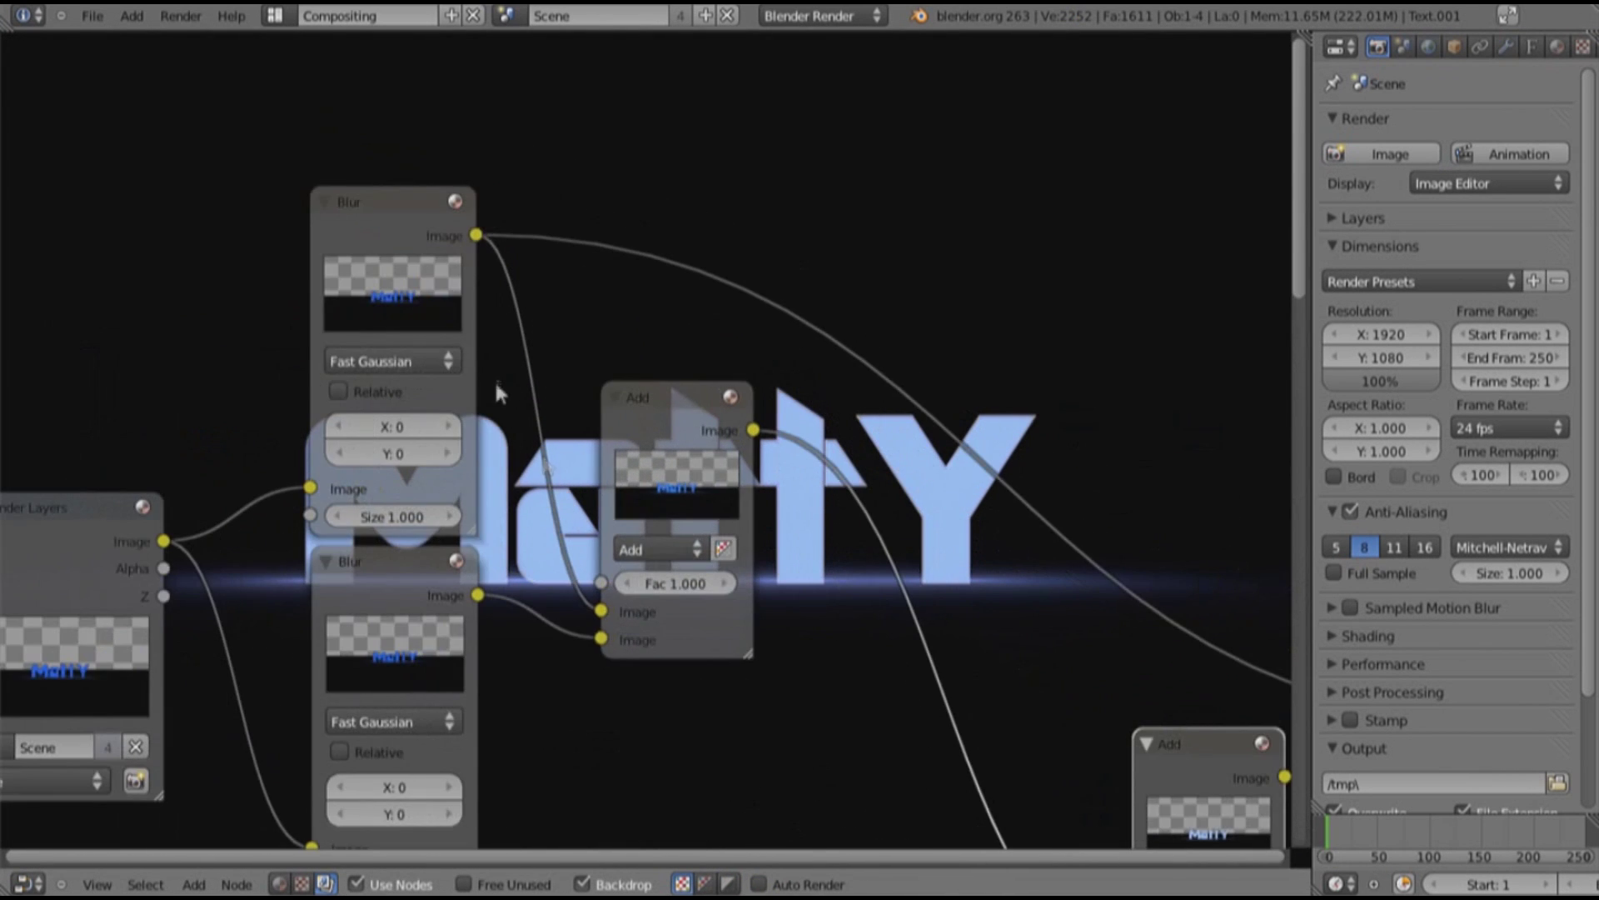
scroll(558, 392, "down", 3)
scroll(399, 608, "up", 3)
middle_click_drag(400, 608, 508, 622)
left_click(293, 643)
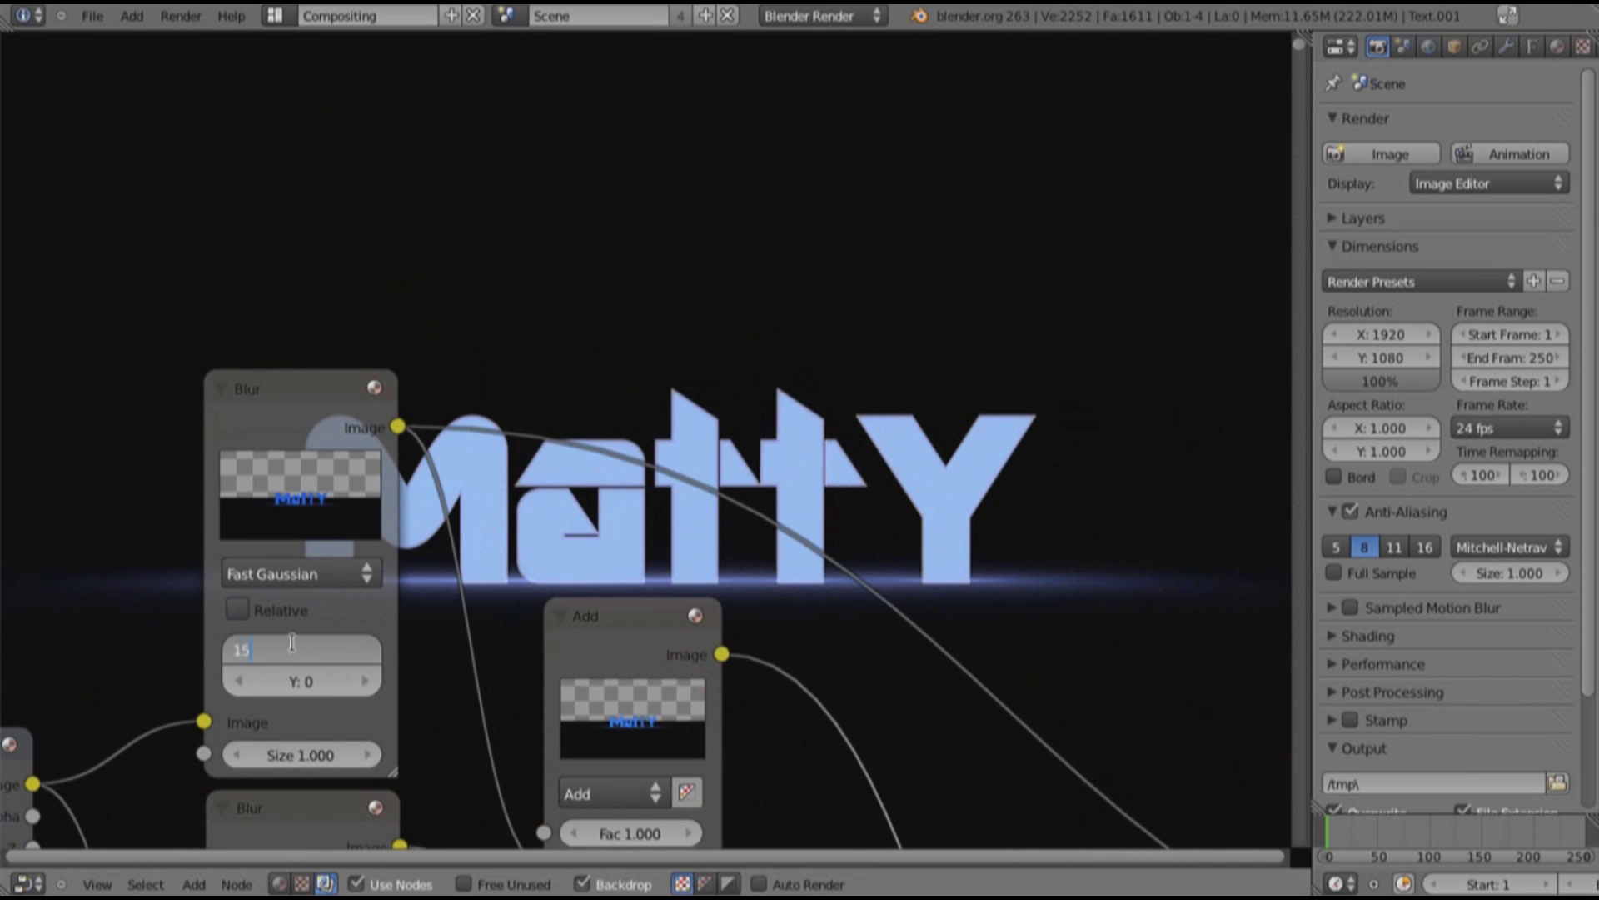
type("15")
key("Return")
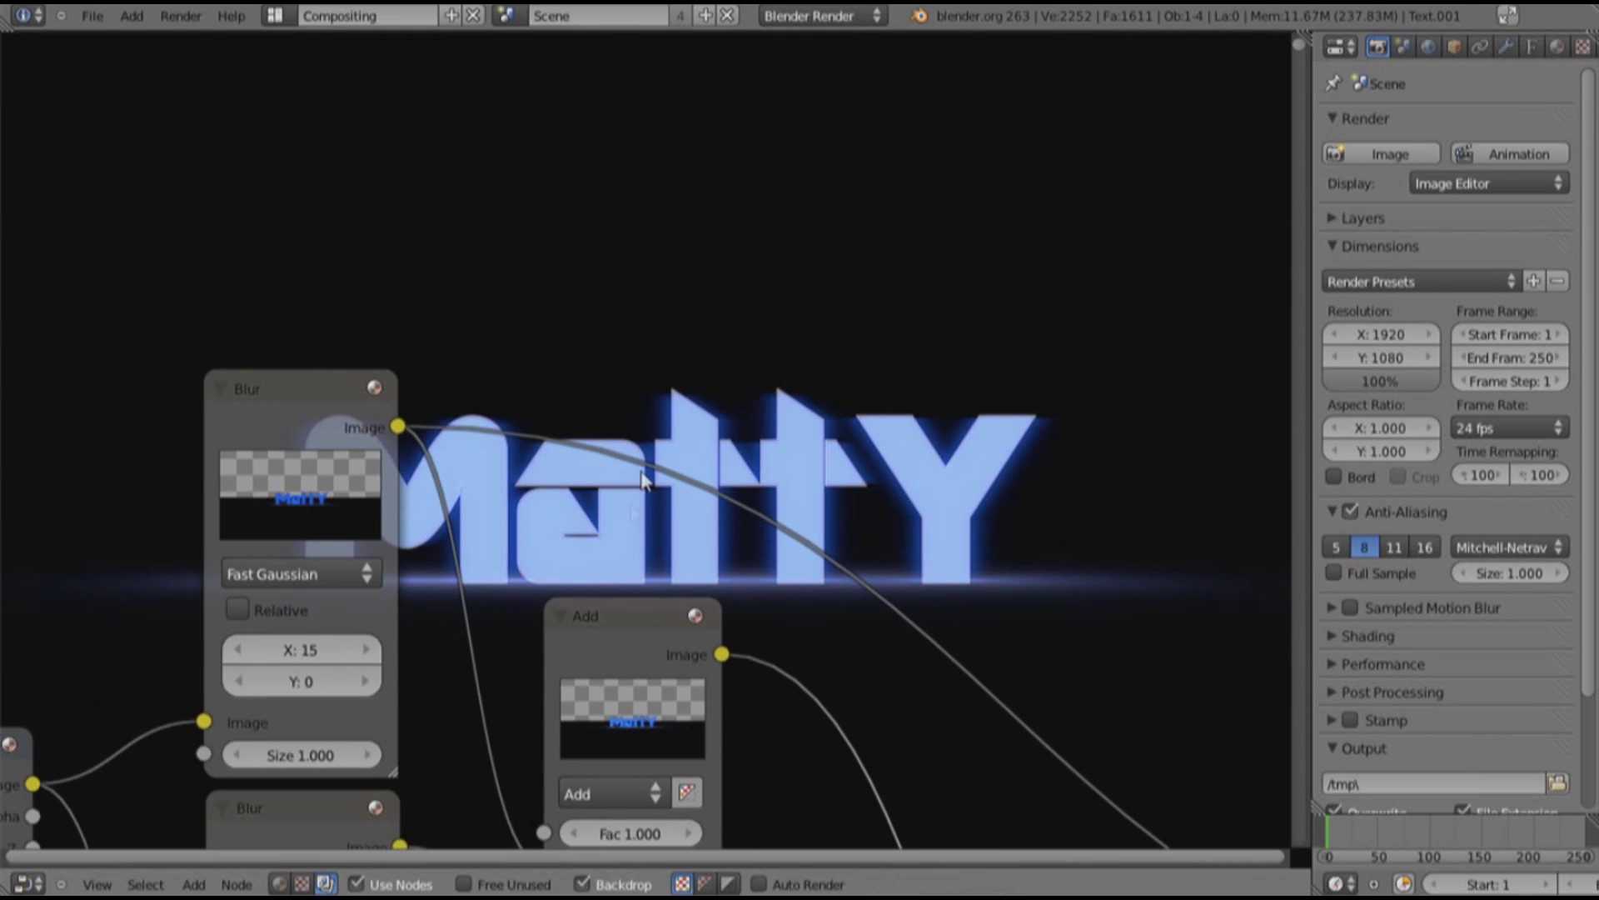
left_click(259, 687)
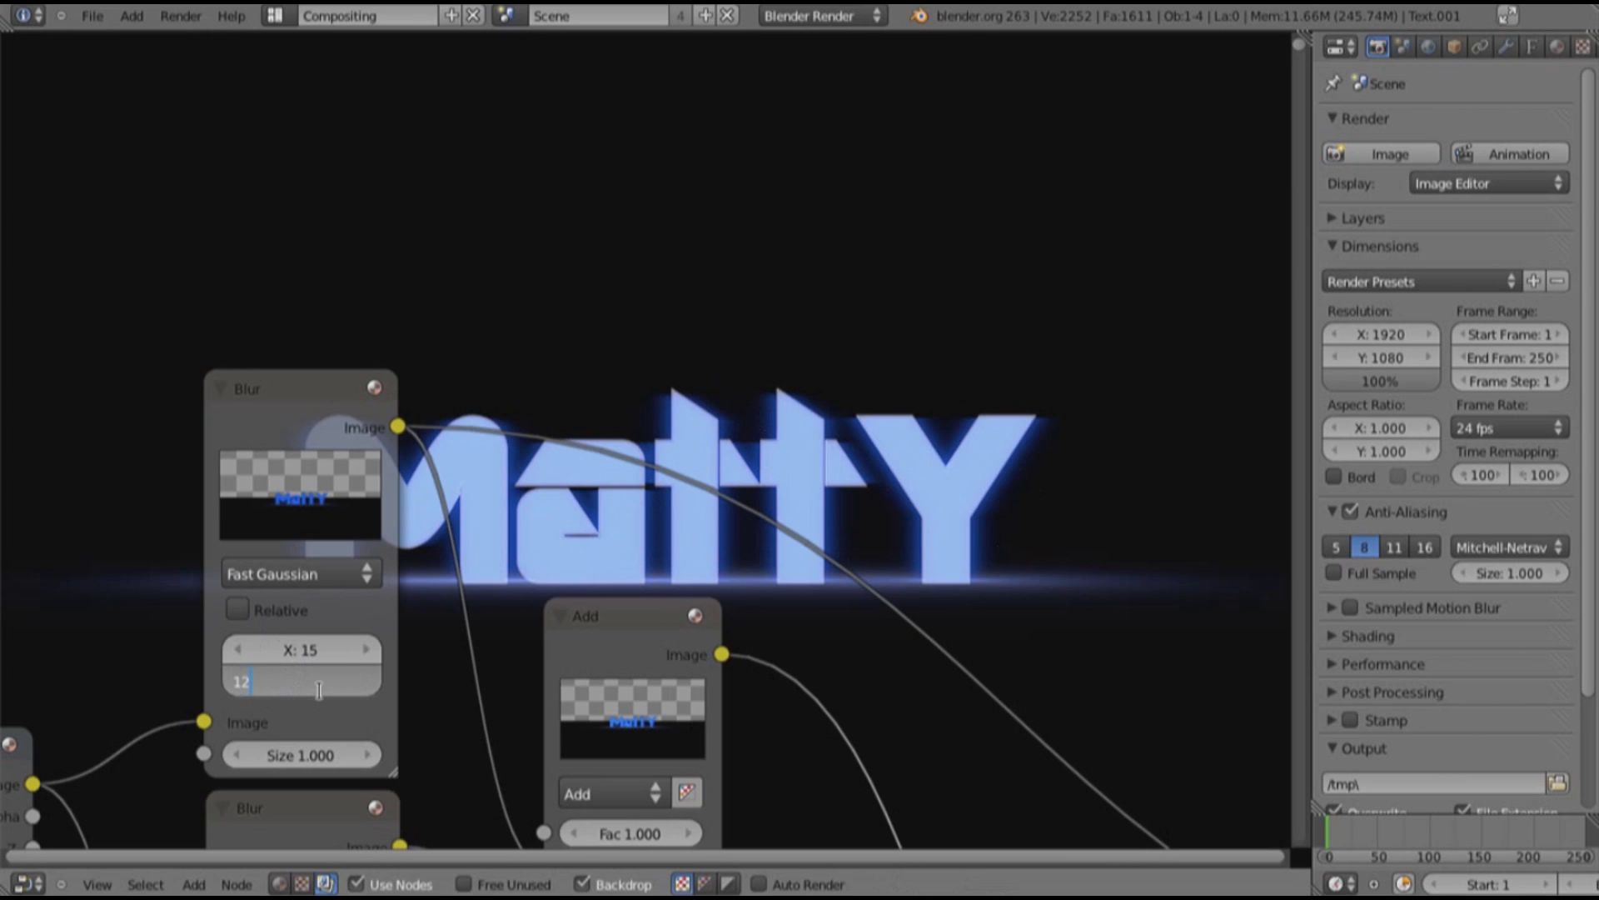
key("Return")
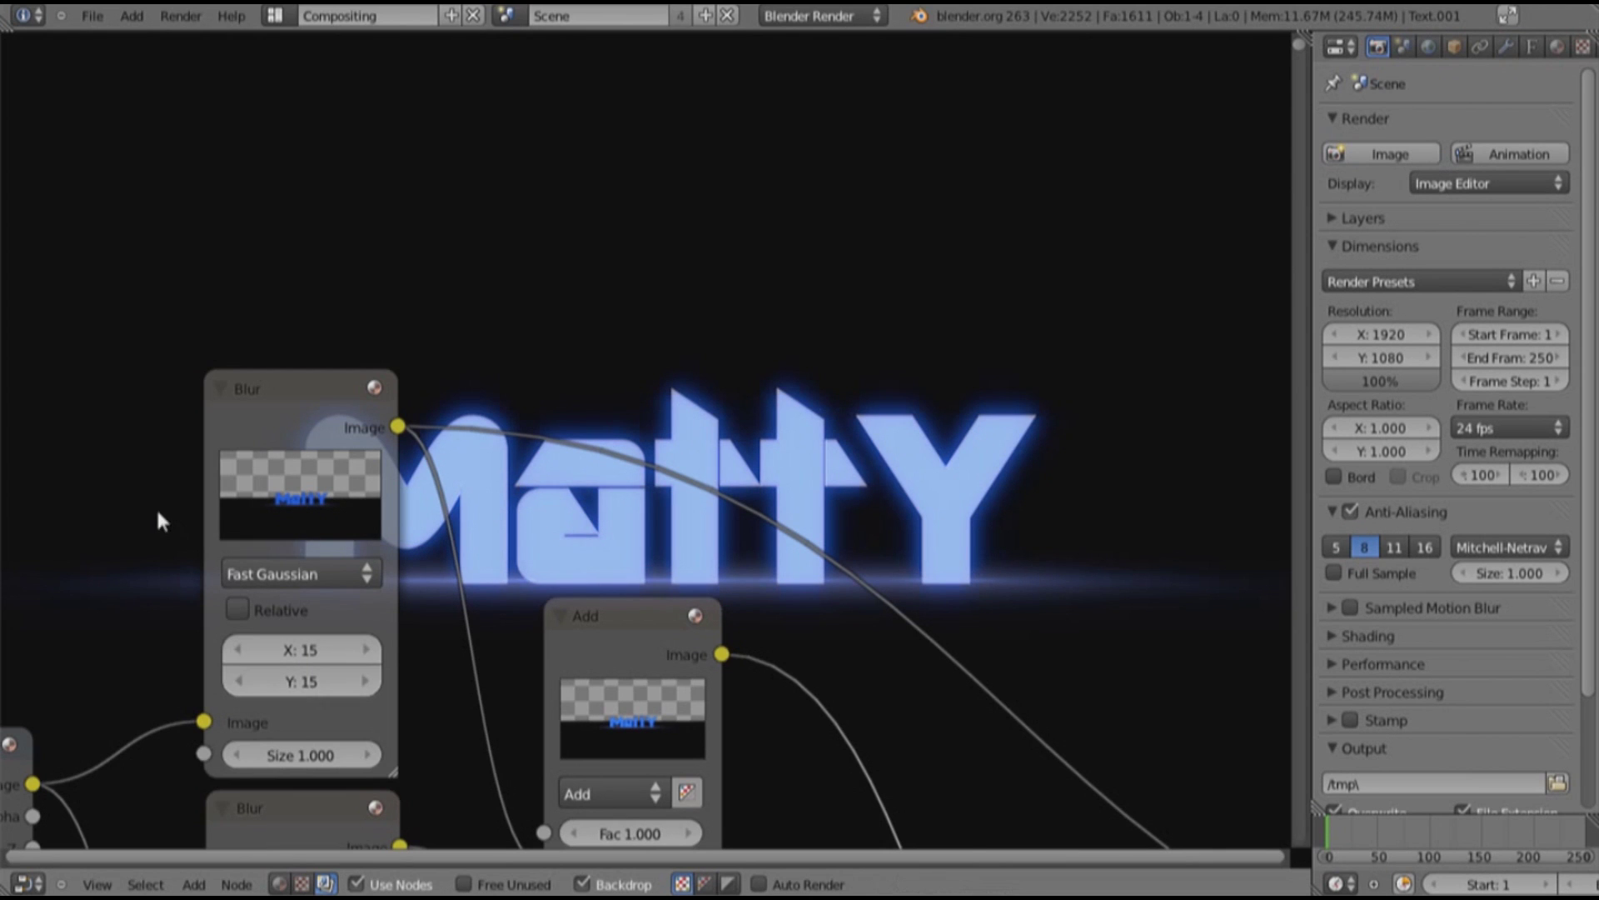
Raise the middle Add node and set the second Blur node's X and Y to 5
middle_click_drag(158, 513, 147, 221)
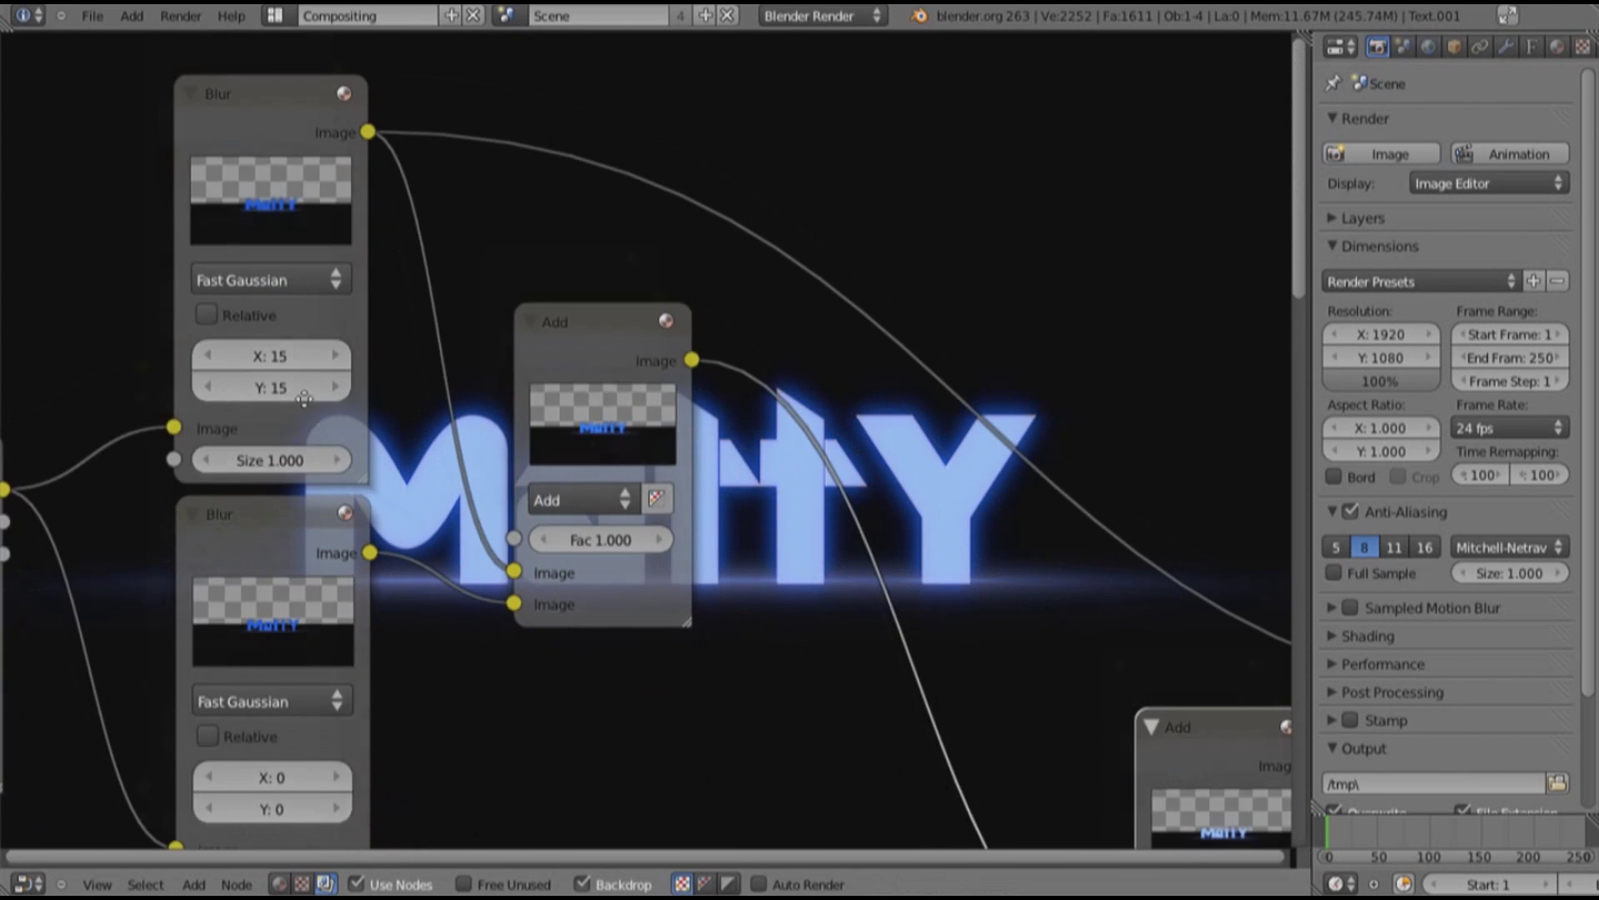
middle_click_drag(311, 408, 337, 263)
left_click_drag(573, 163, 560, 64)
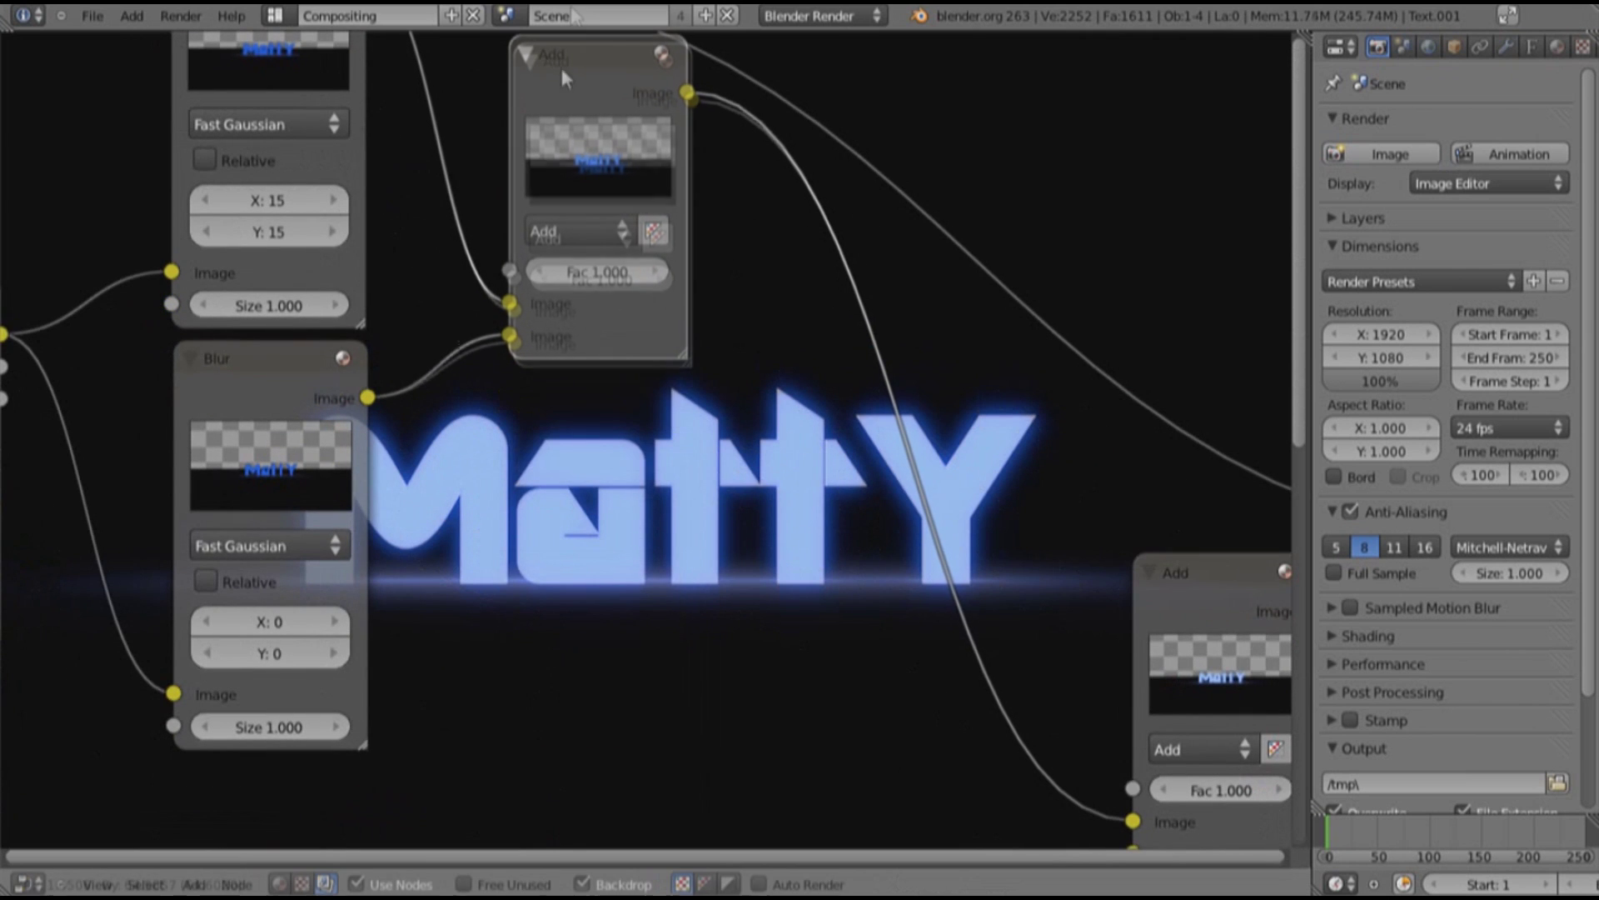
middle_click_drag(479, 492, 451, 440)
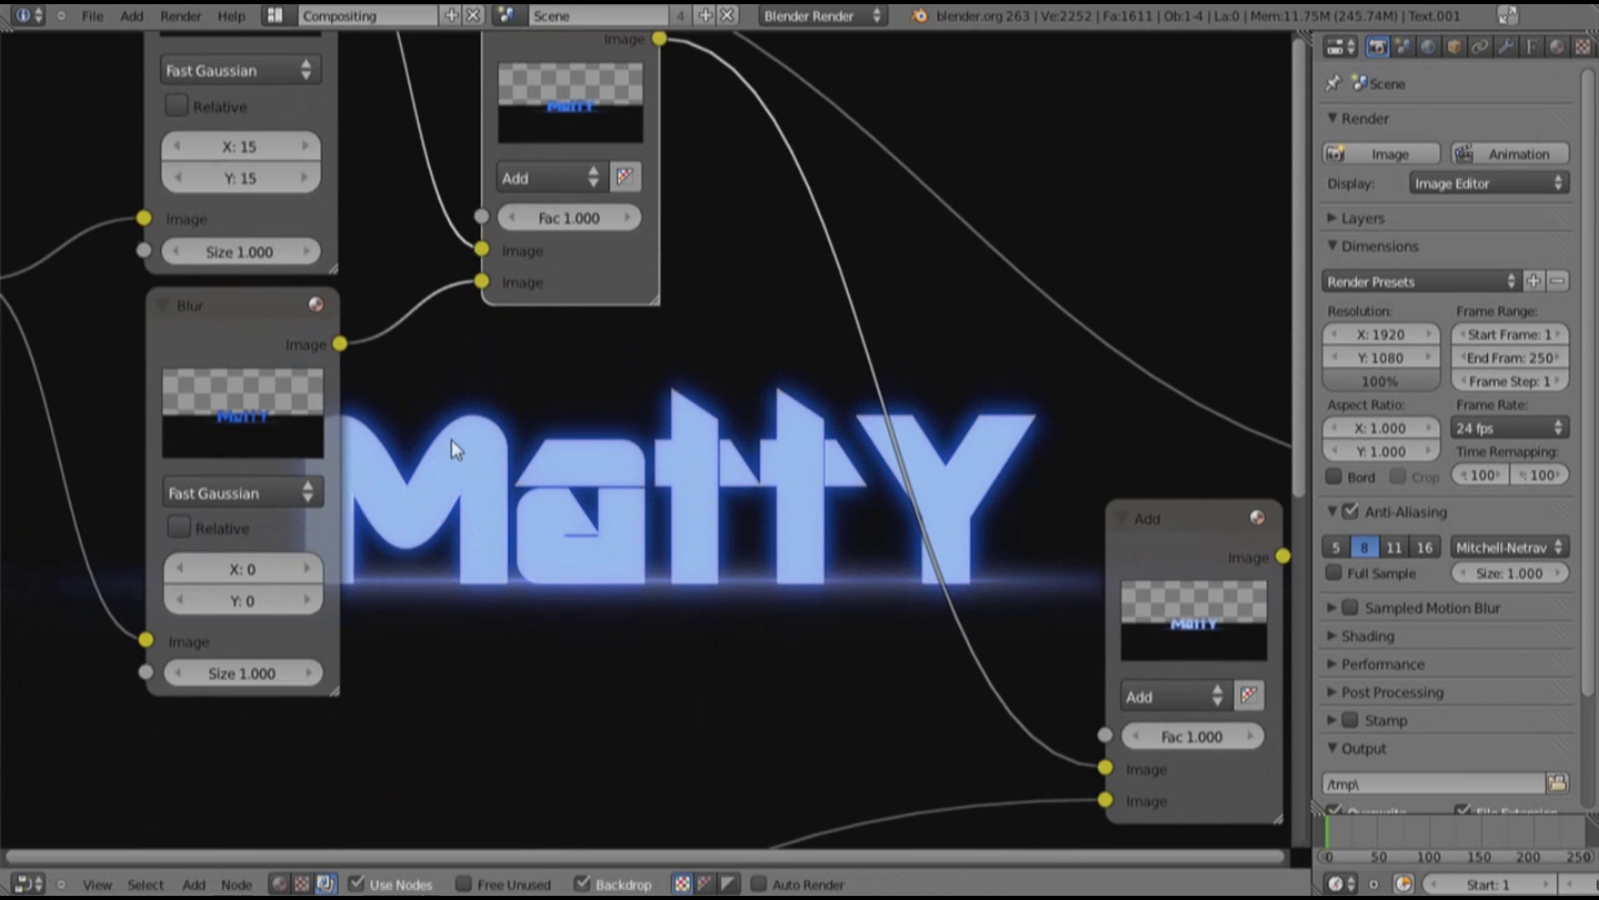
left_click(241, 574)
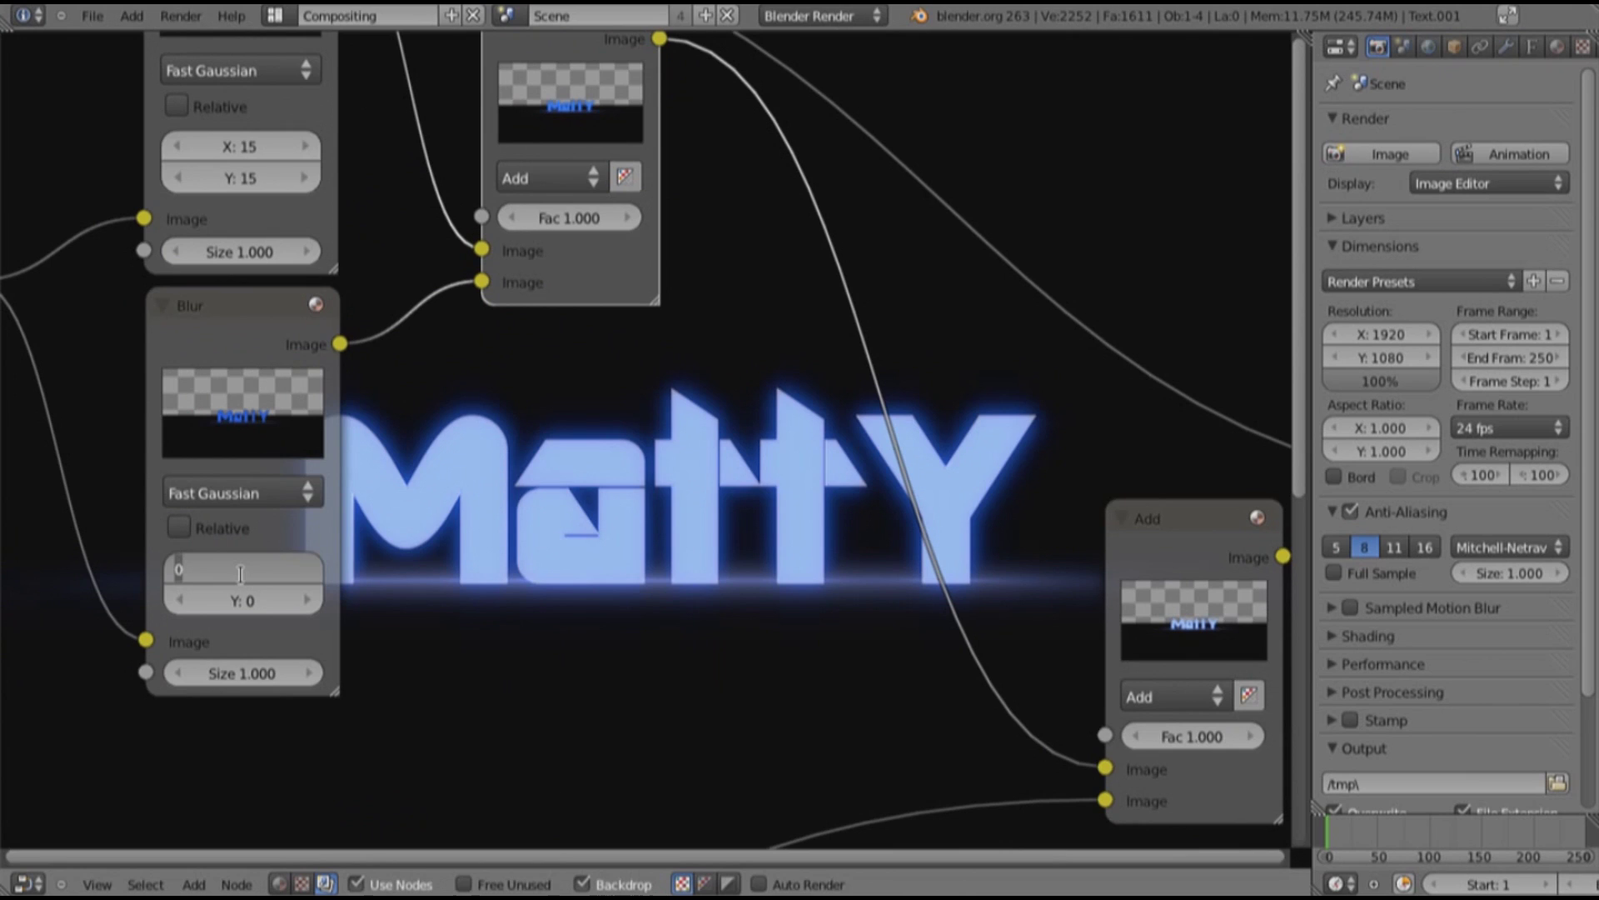
type("5")
left_click(244, 601)
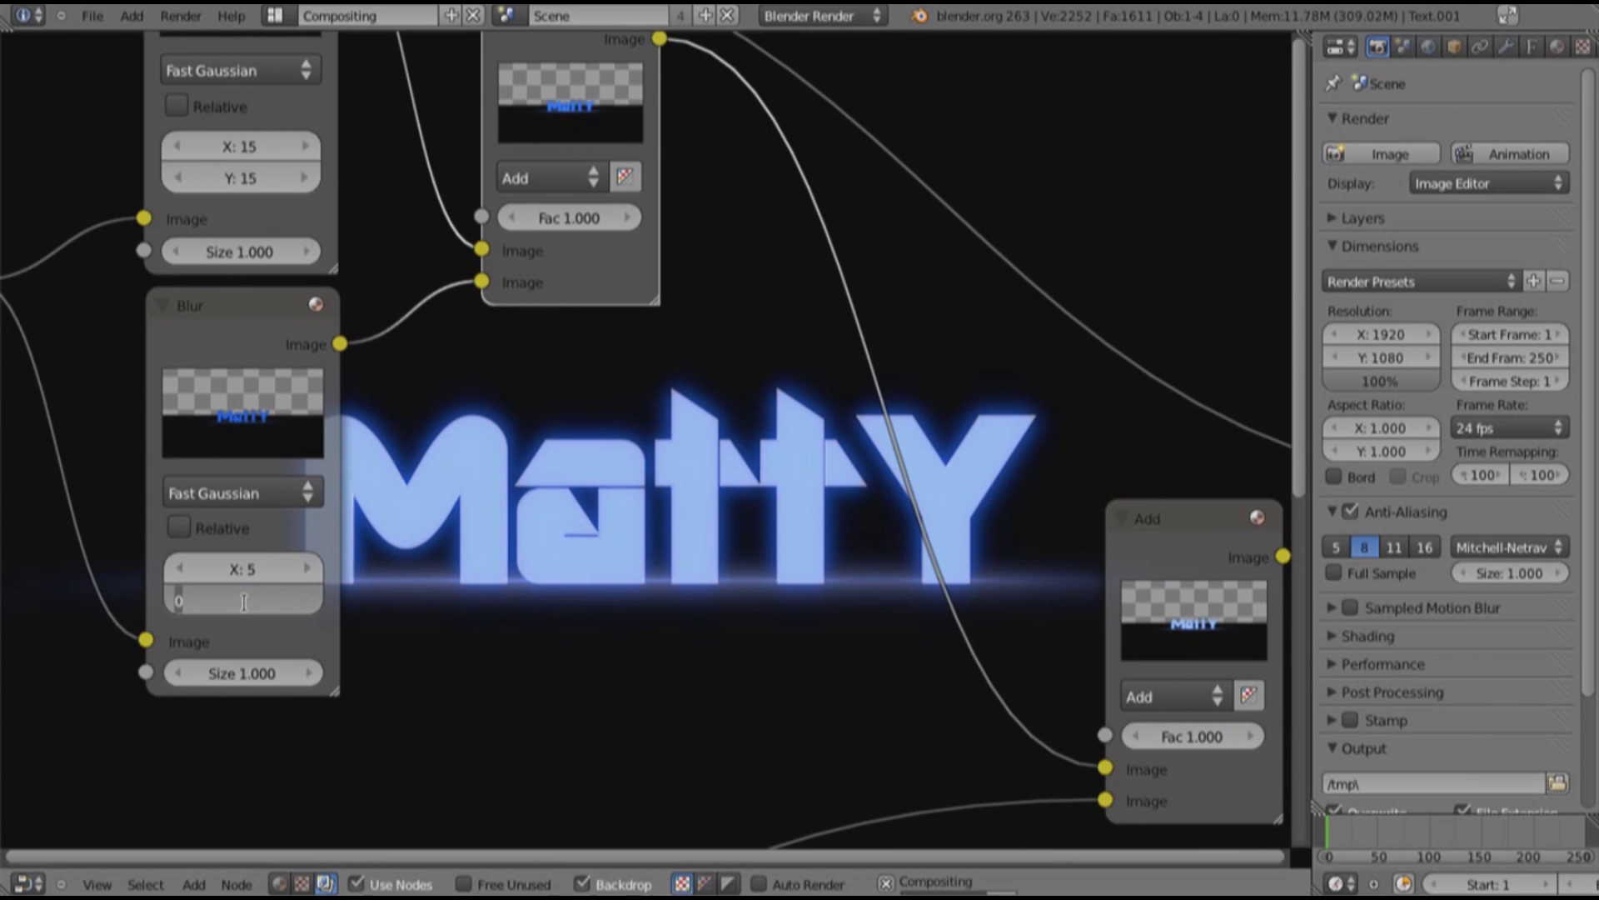
type("5")
key("Return")
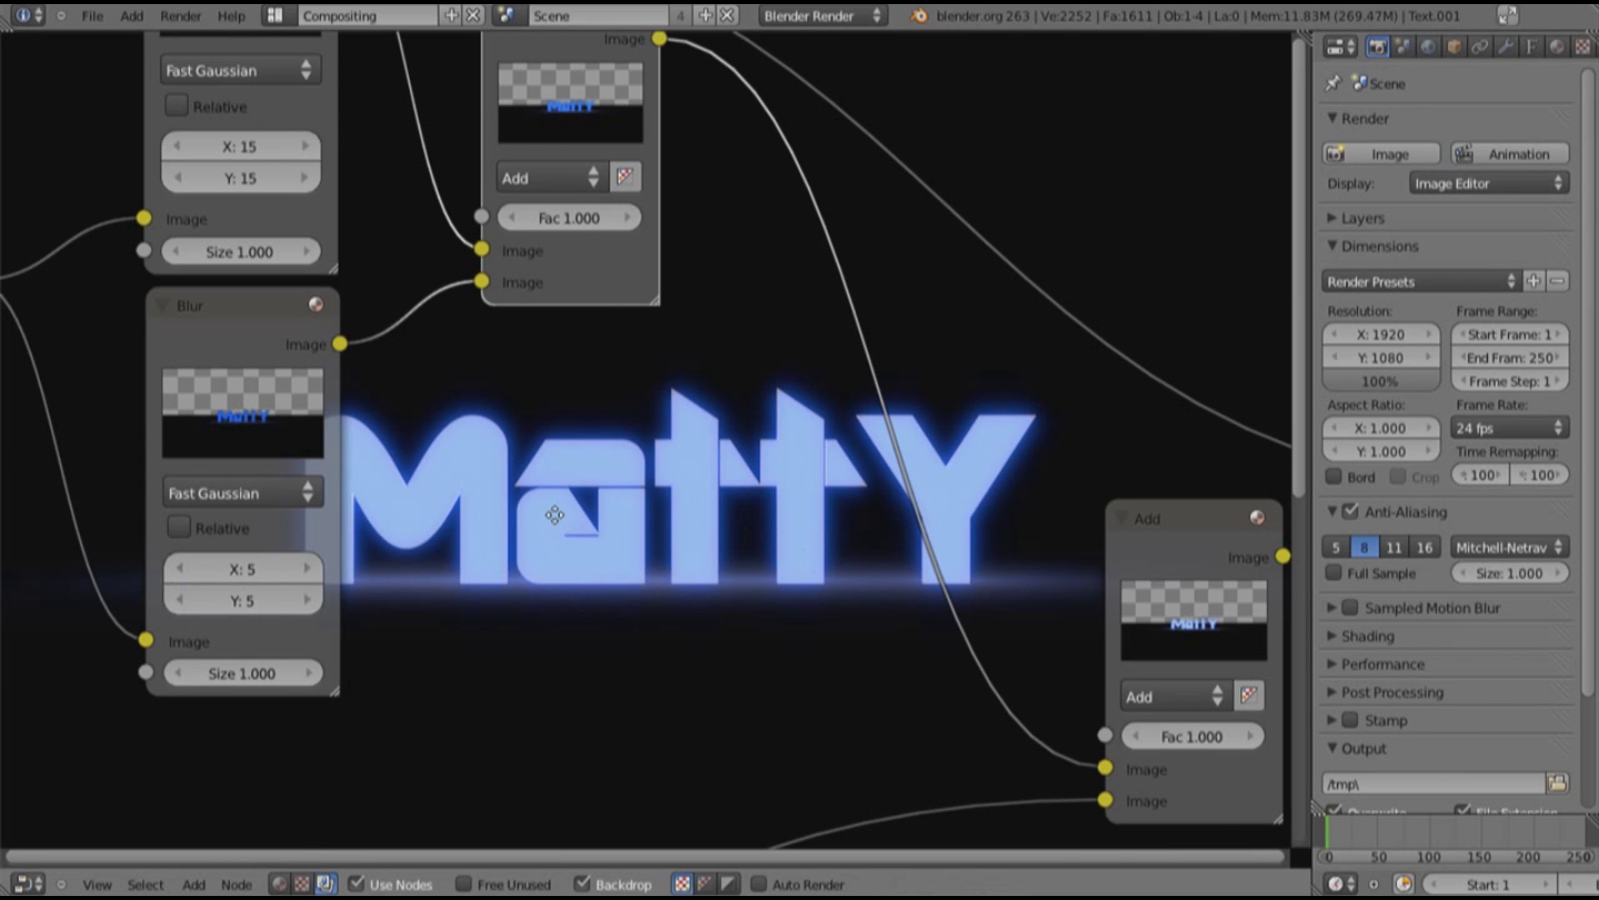
middle_click_drag(554, 515, 563, 543)
Connect the final Add node's output to the Composite node
left_click_drag(496, 201, 478, 226)
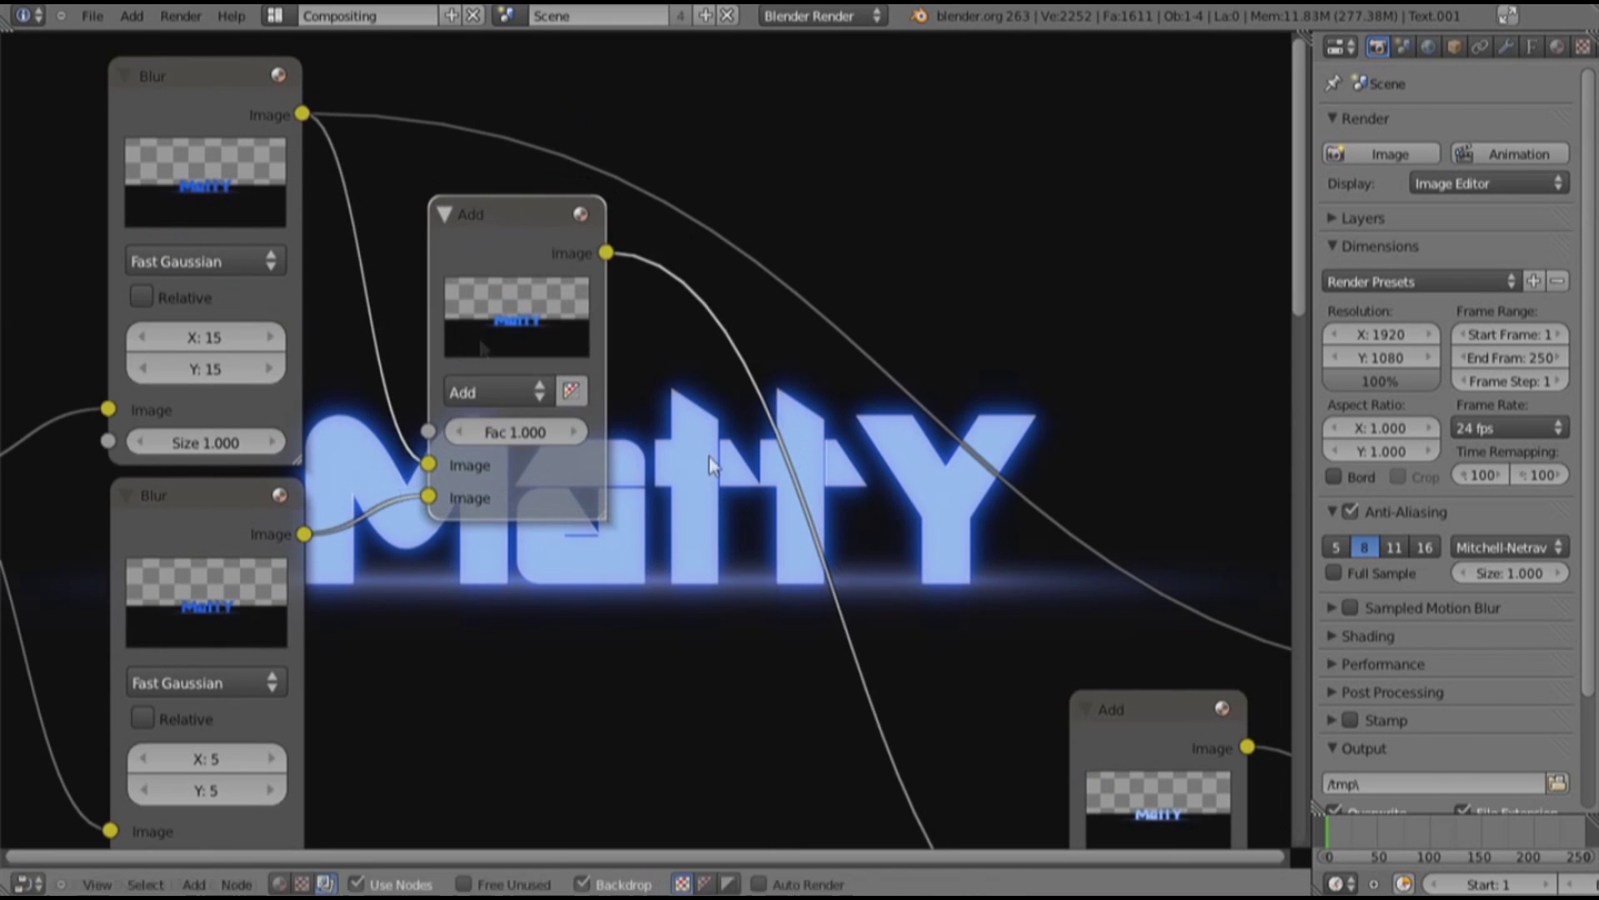
middle_click_drag(708, 456, 854, 520)
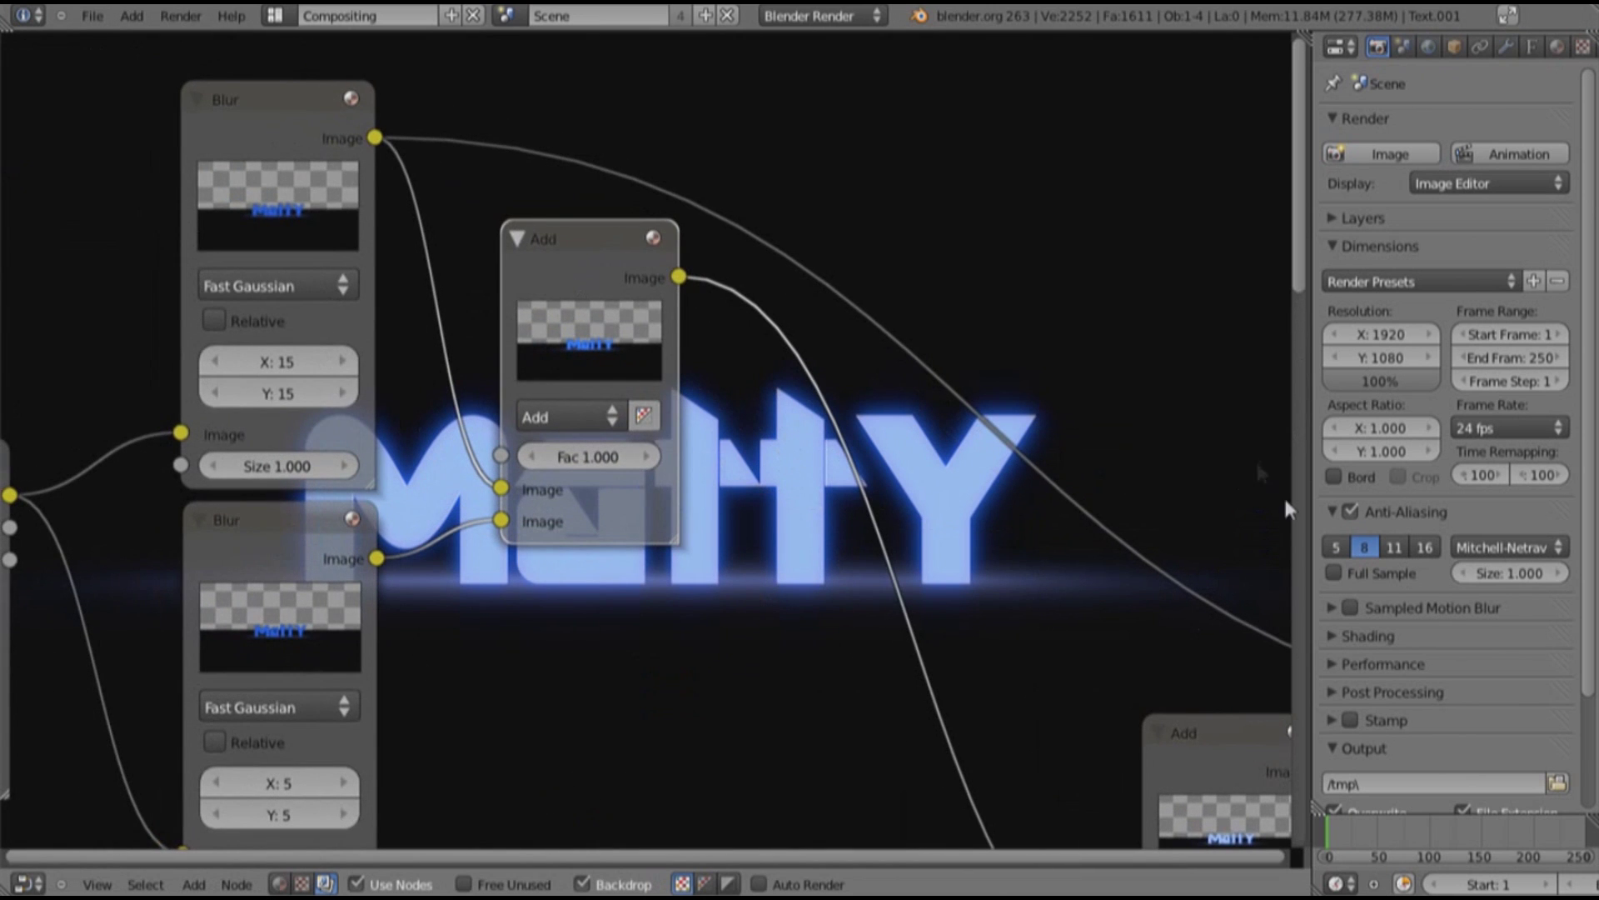
scroll(1201, 503, "down", 1)
middle_click_drag(1201, 504, 710, 379)
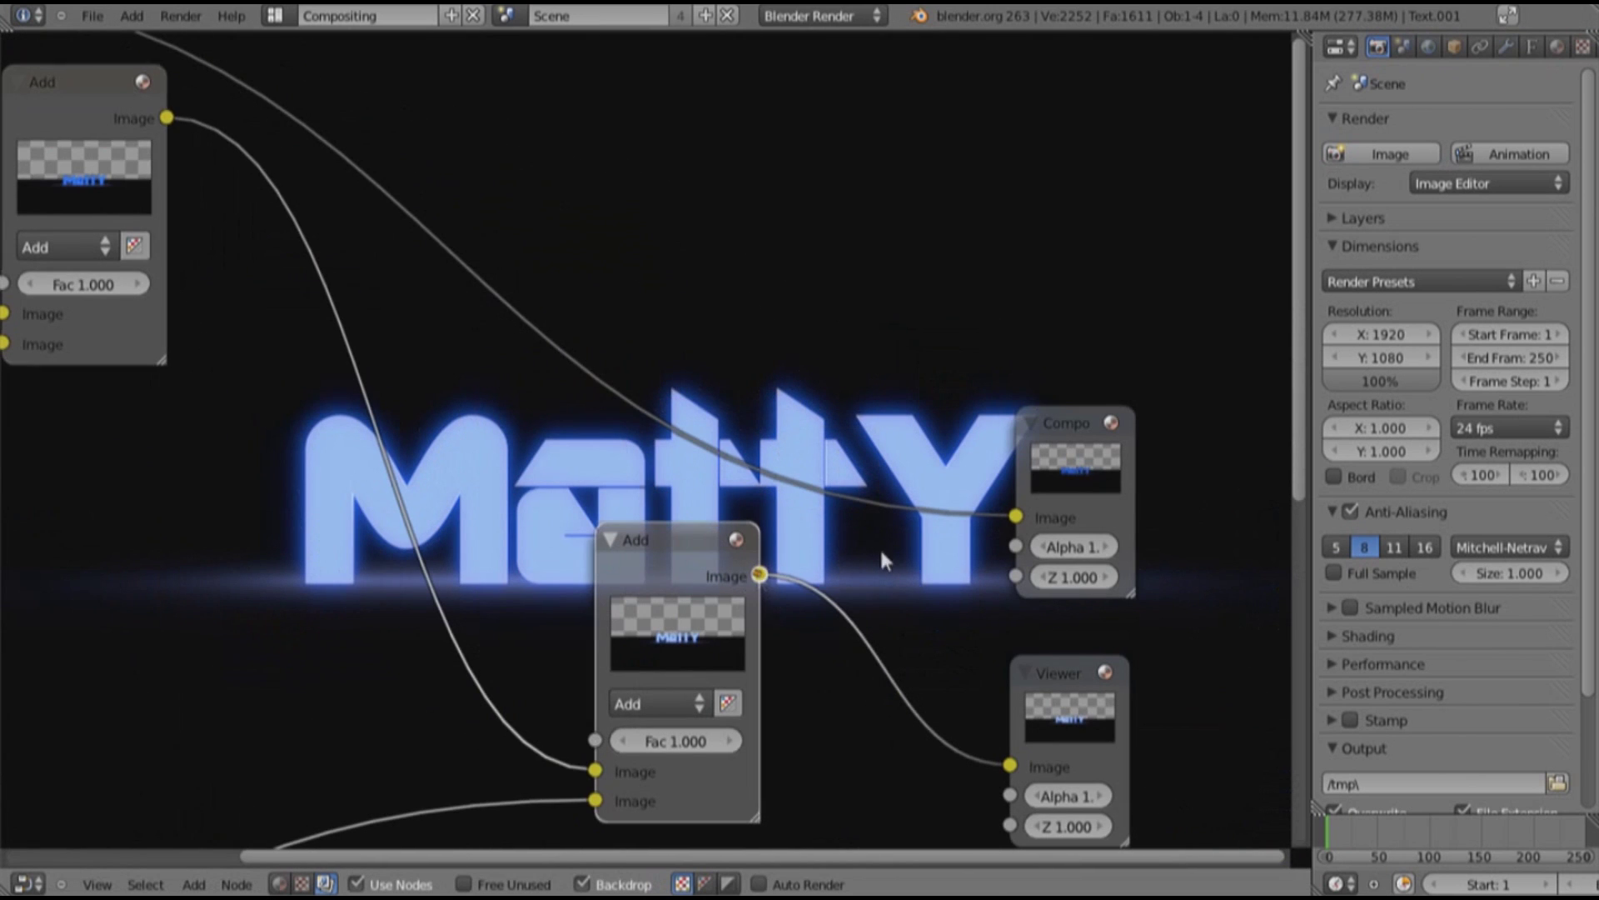
left_click_drag(760, 575, 1016, 514)
scroll(1016, 514, "down", 1)
middle_click_drag(795, 359, 969, 178)
scroll(786, 385, "up", 1)
scroll(678, 368, "up", 1)
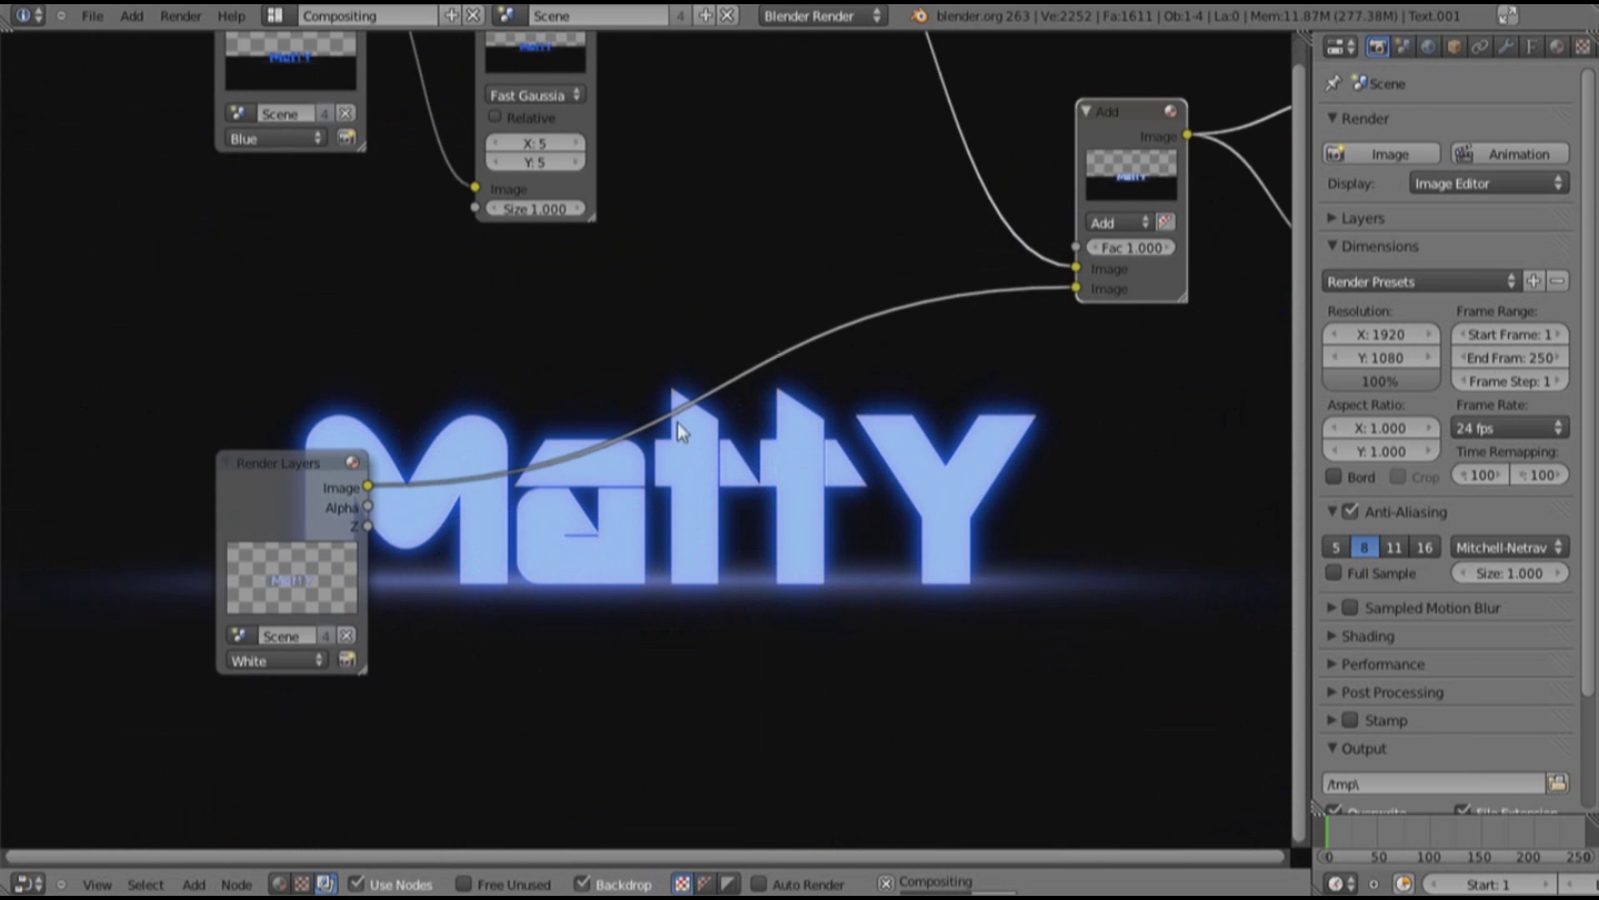
Insert a Prewitt Filter node between the White Render Layers and the Add node
key("shift+a")
mouse_move(486, 473)
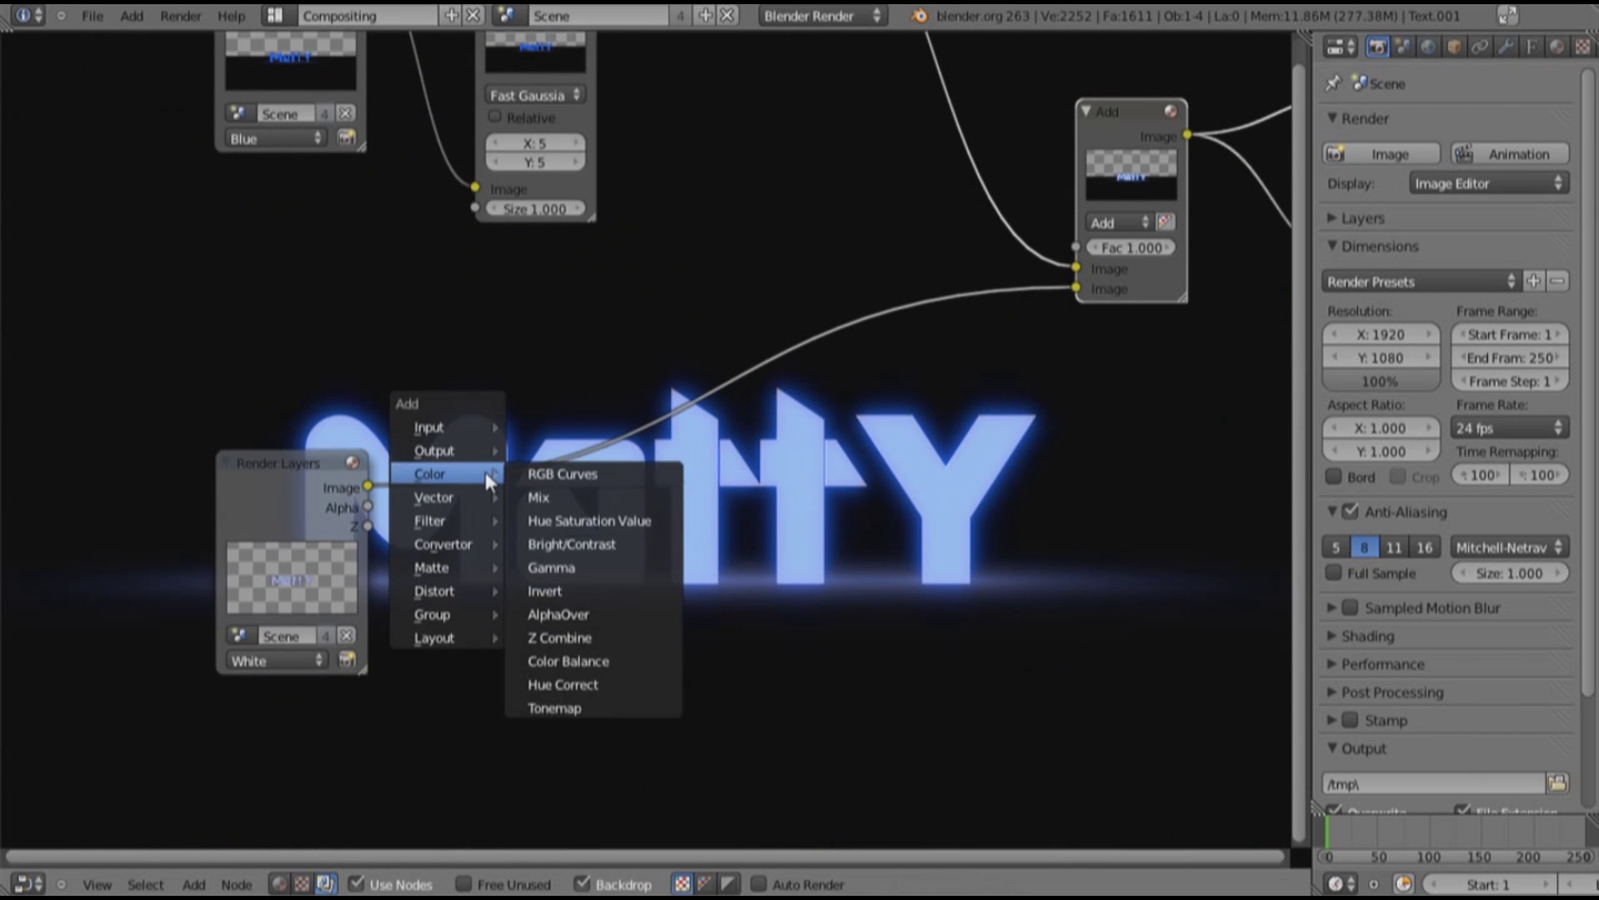
mouse_move(466, 517)
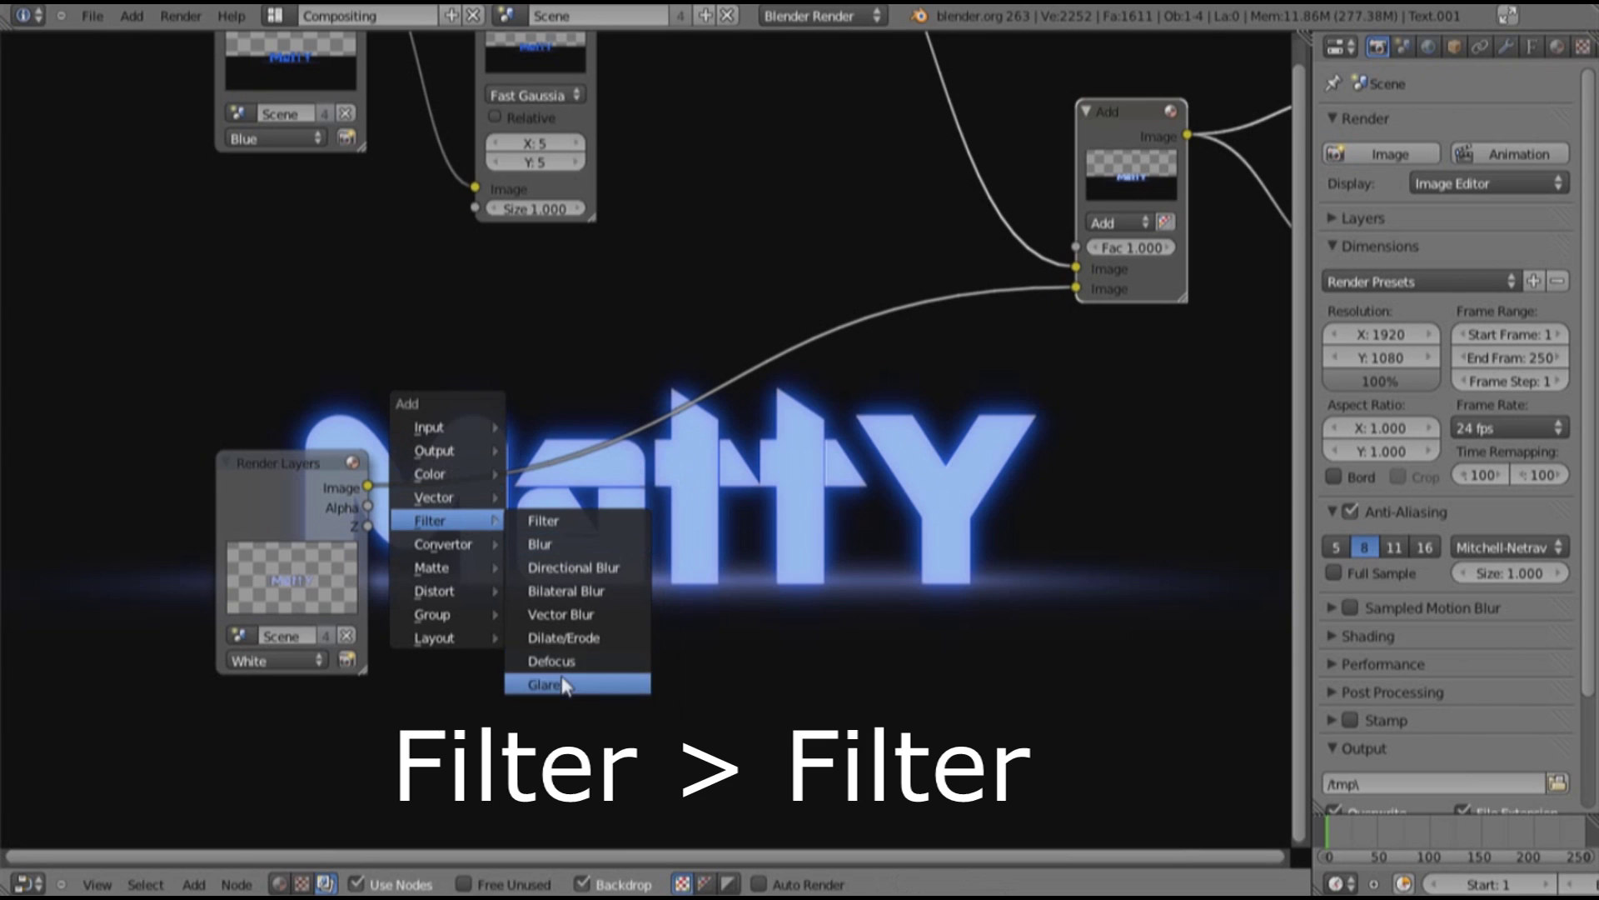
left_click(573, 522)
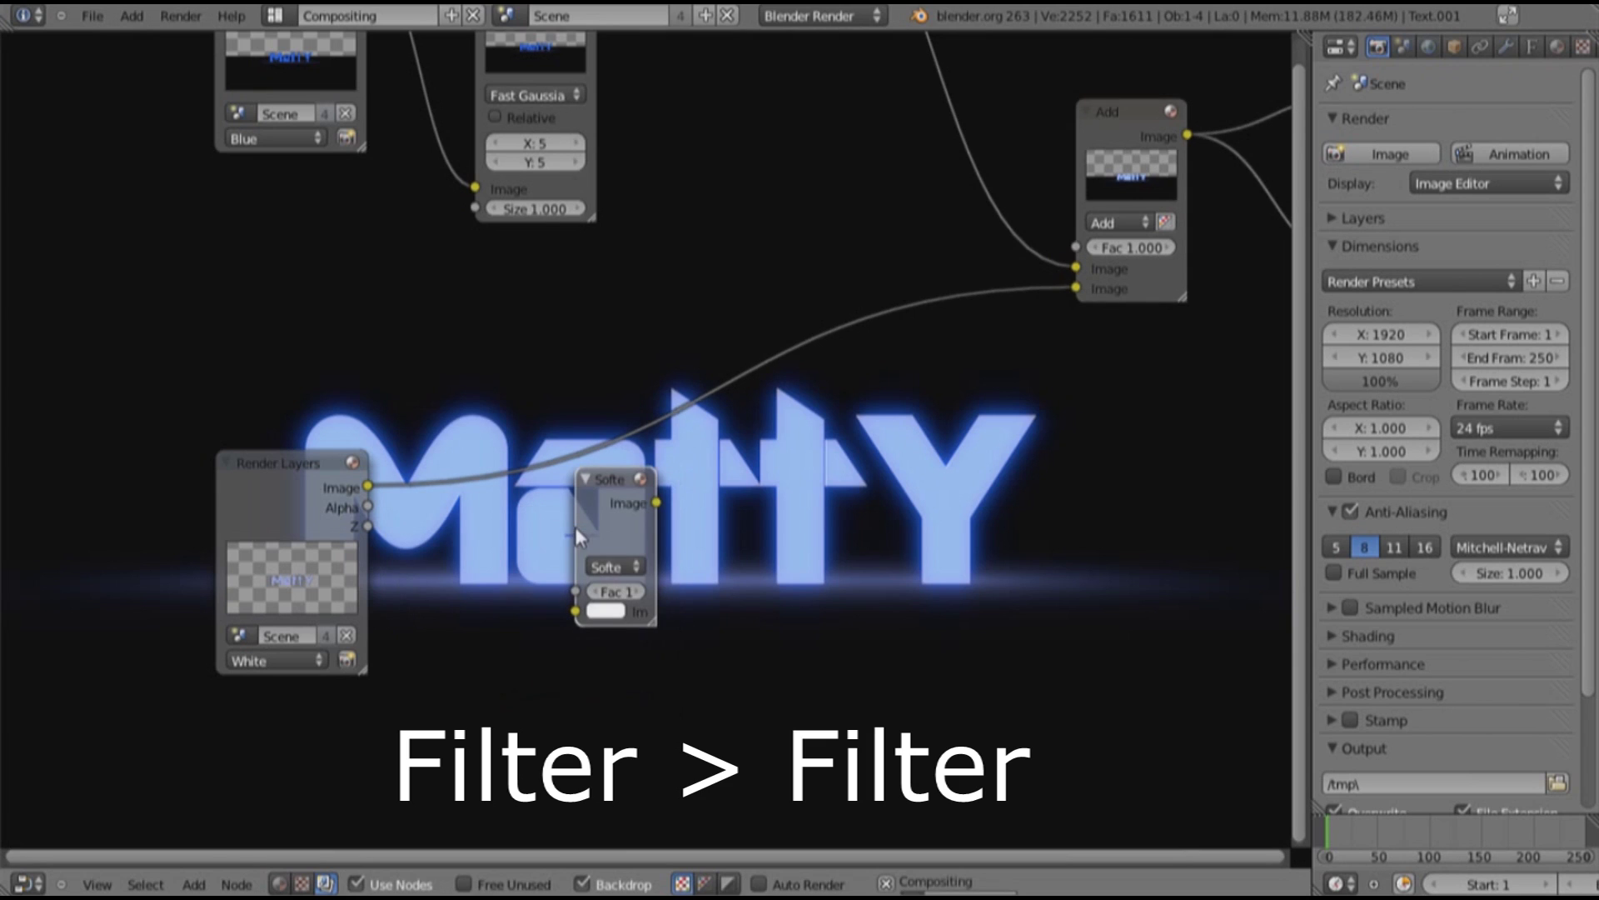
left_click(528, 428)
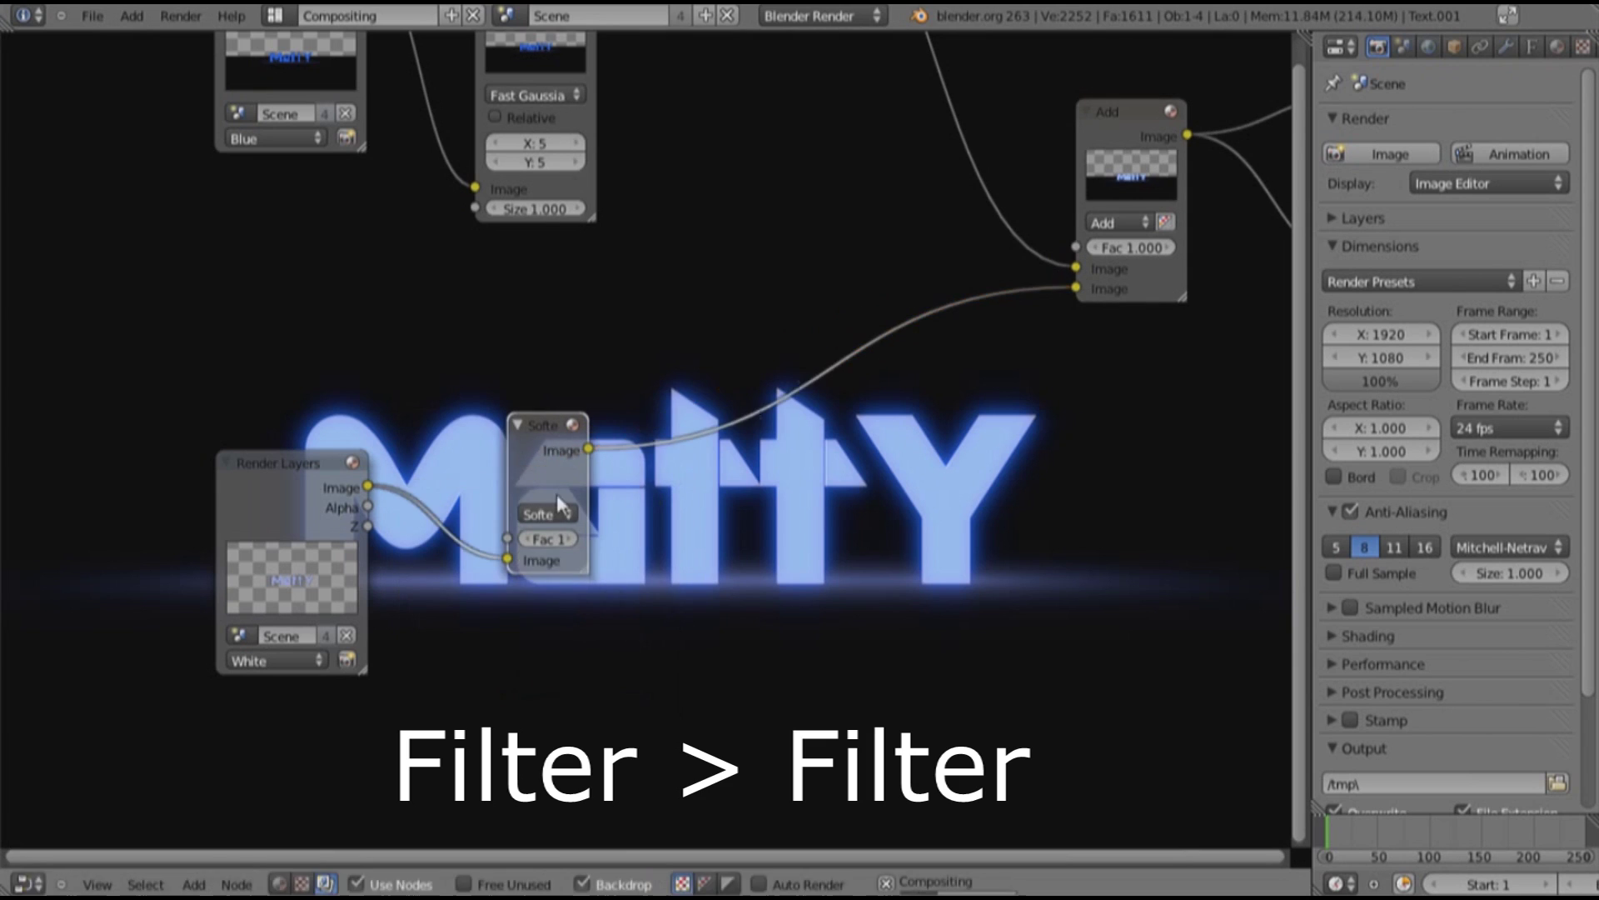
left_click(555, 513)
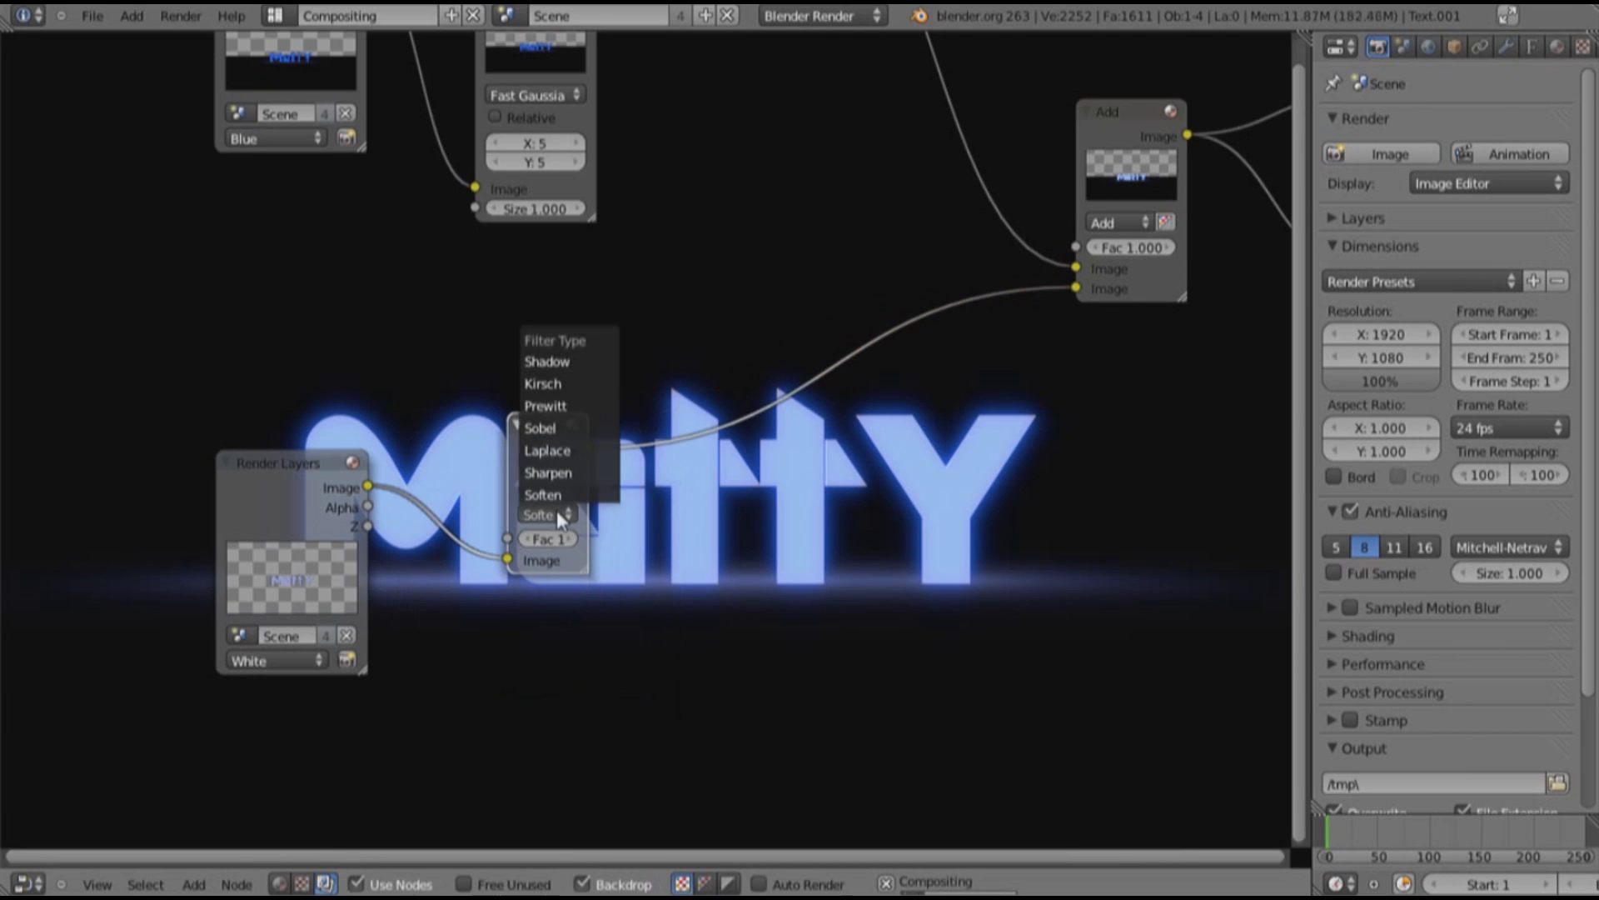
left_click(556, 412)
left_click_drag(534, 447, 485, 536)
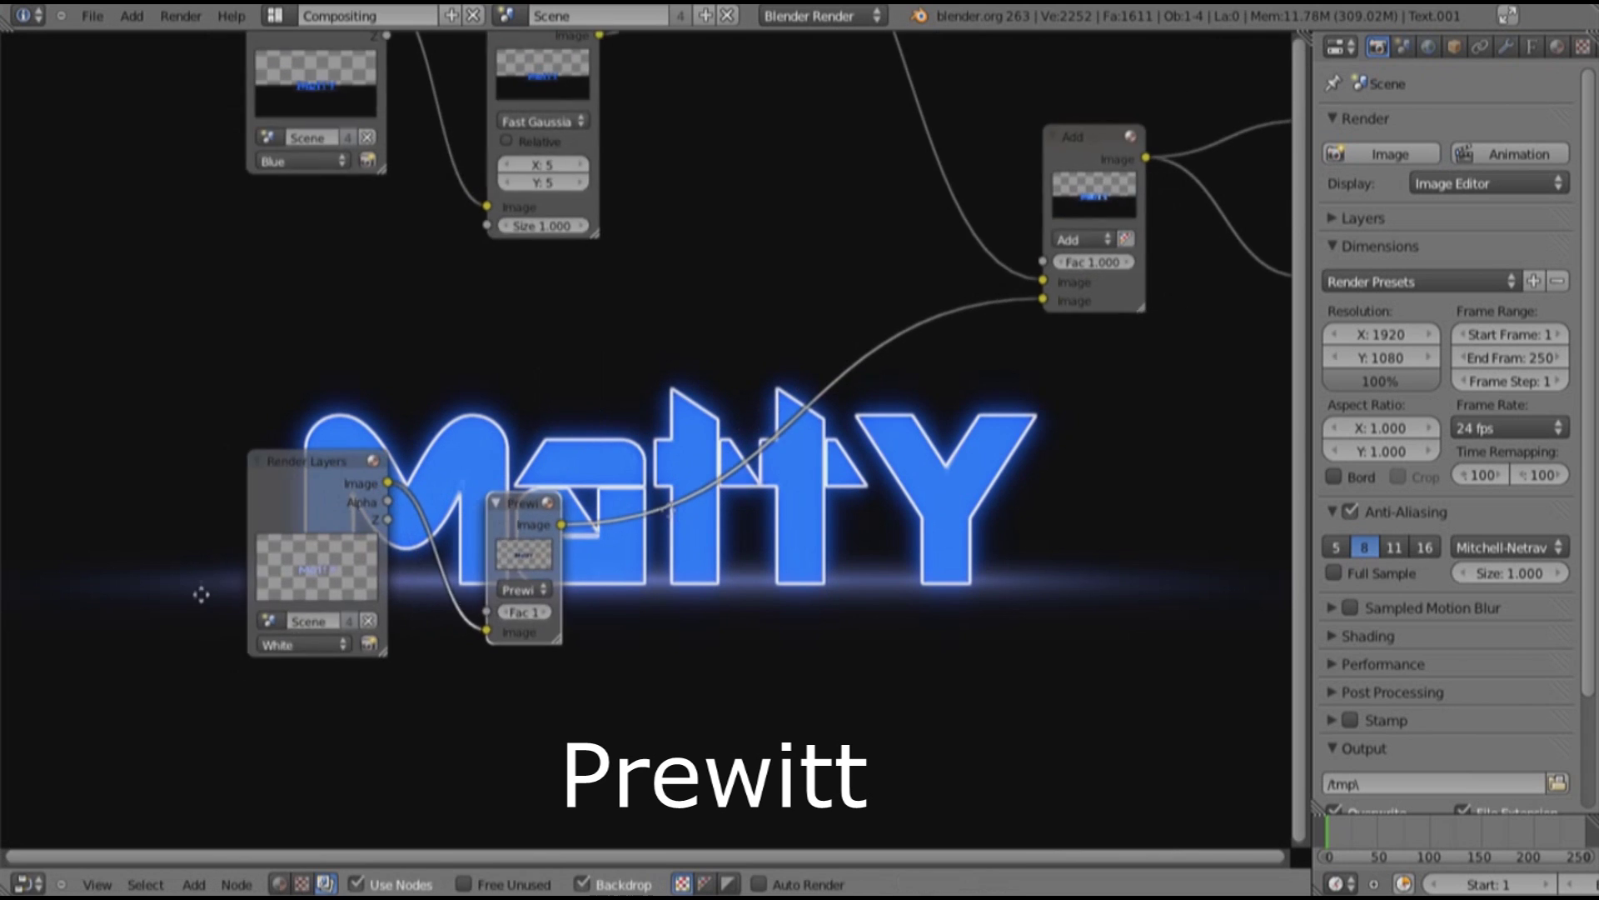
middle_click_drag(658, 495, 473, 522)
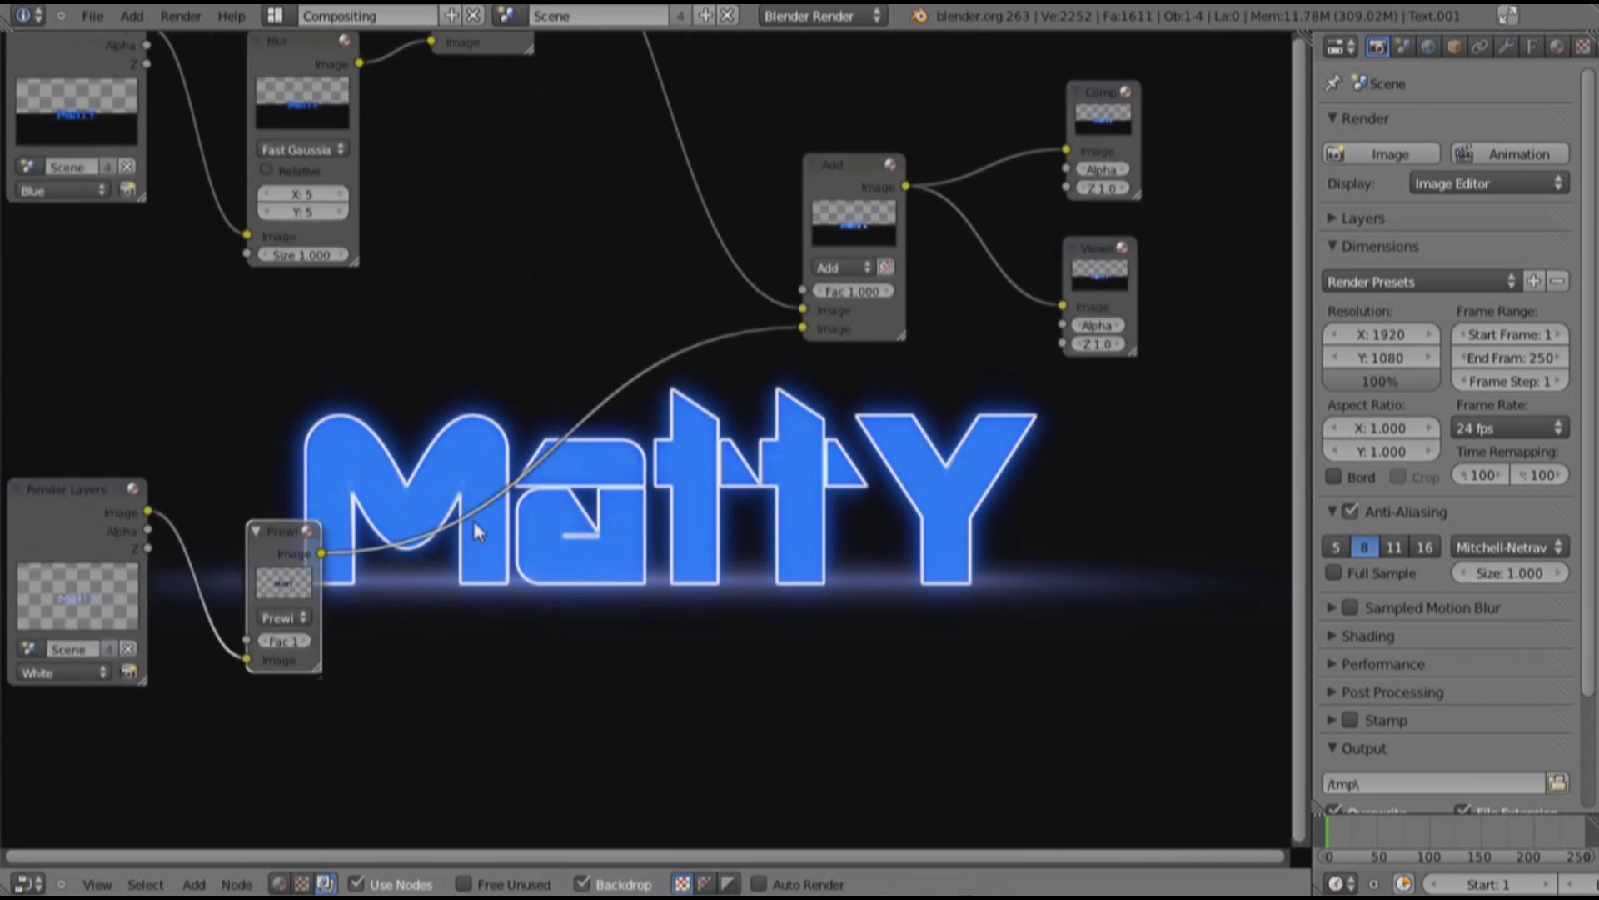
key("shift+a")
Insert a Glare node between the Prewitt filter and the Add node
mouse_move(478, 533)
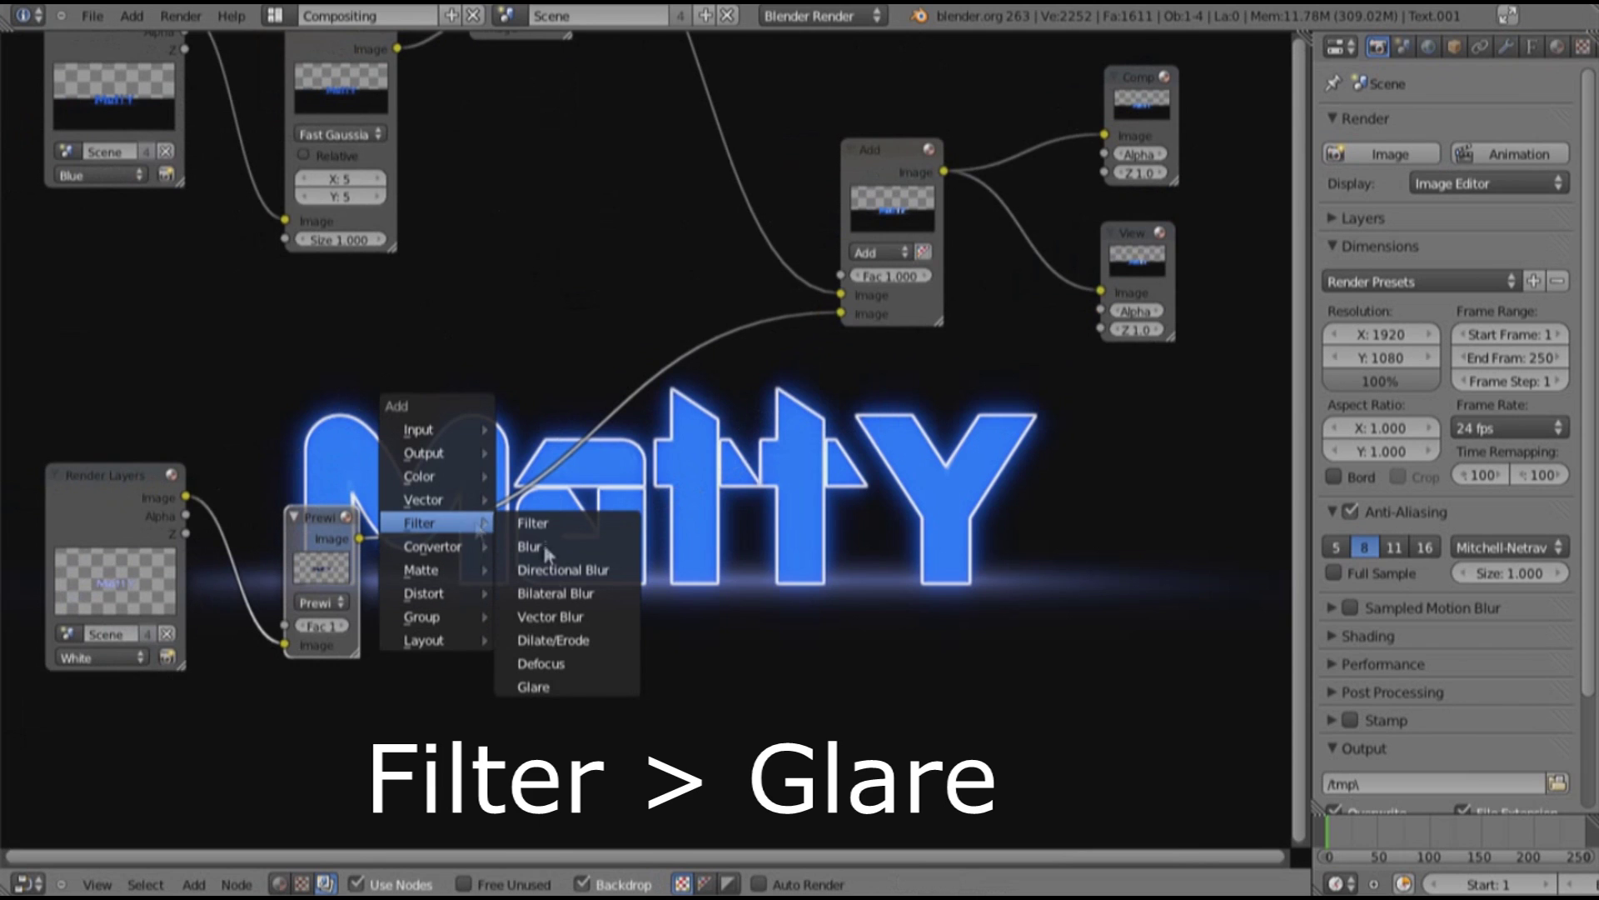
left_click(564, 687)
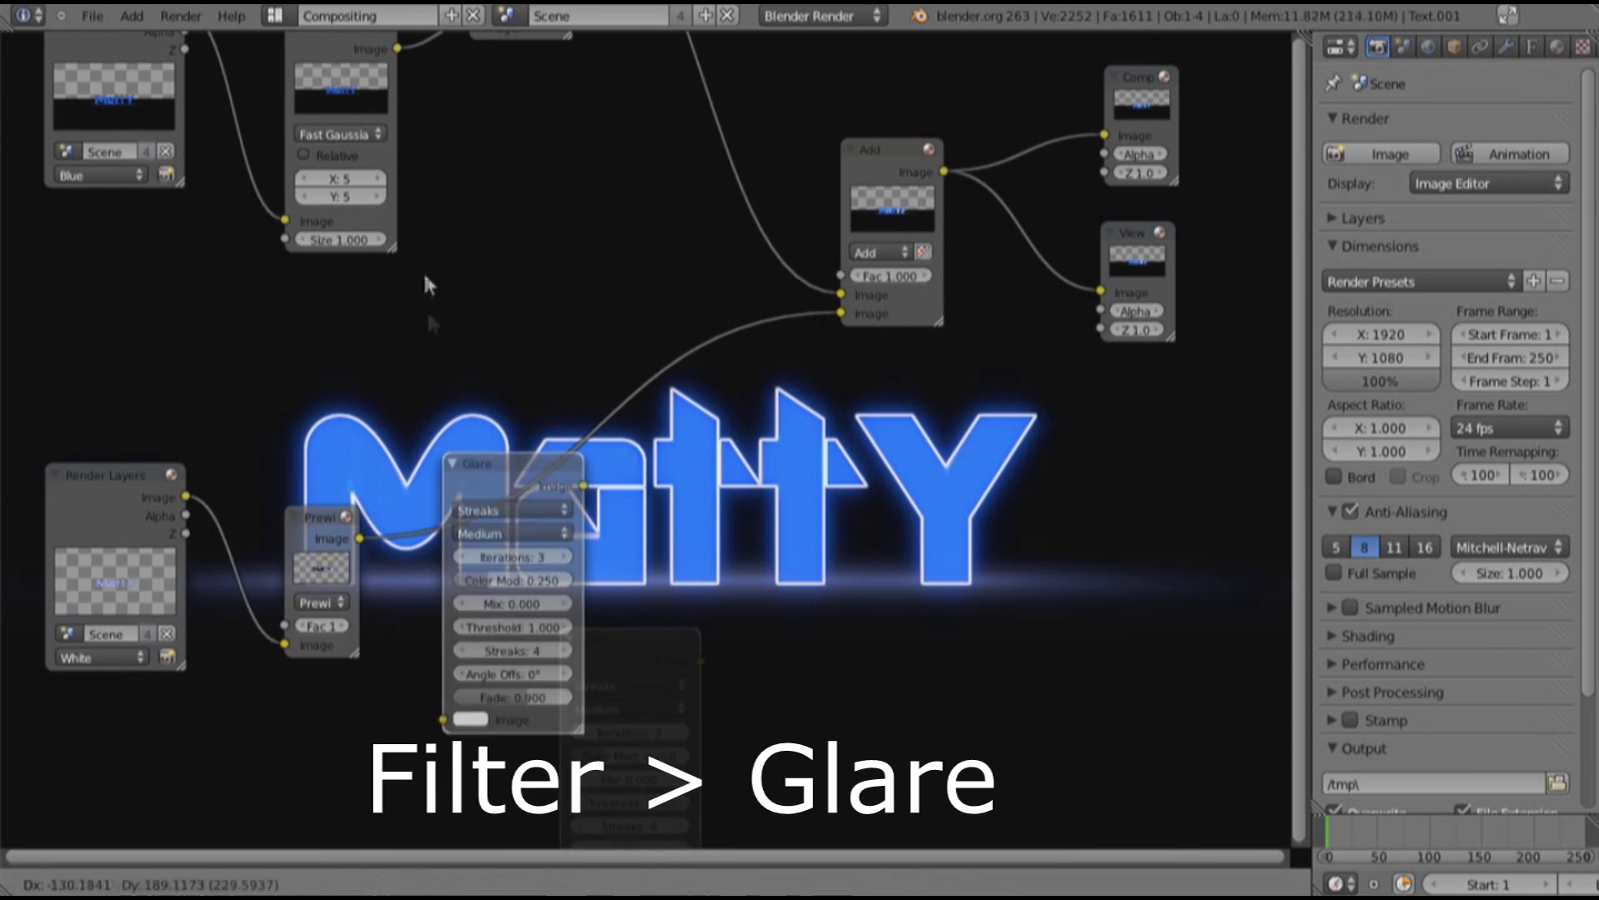
left_click(503, 310)
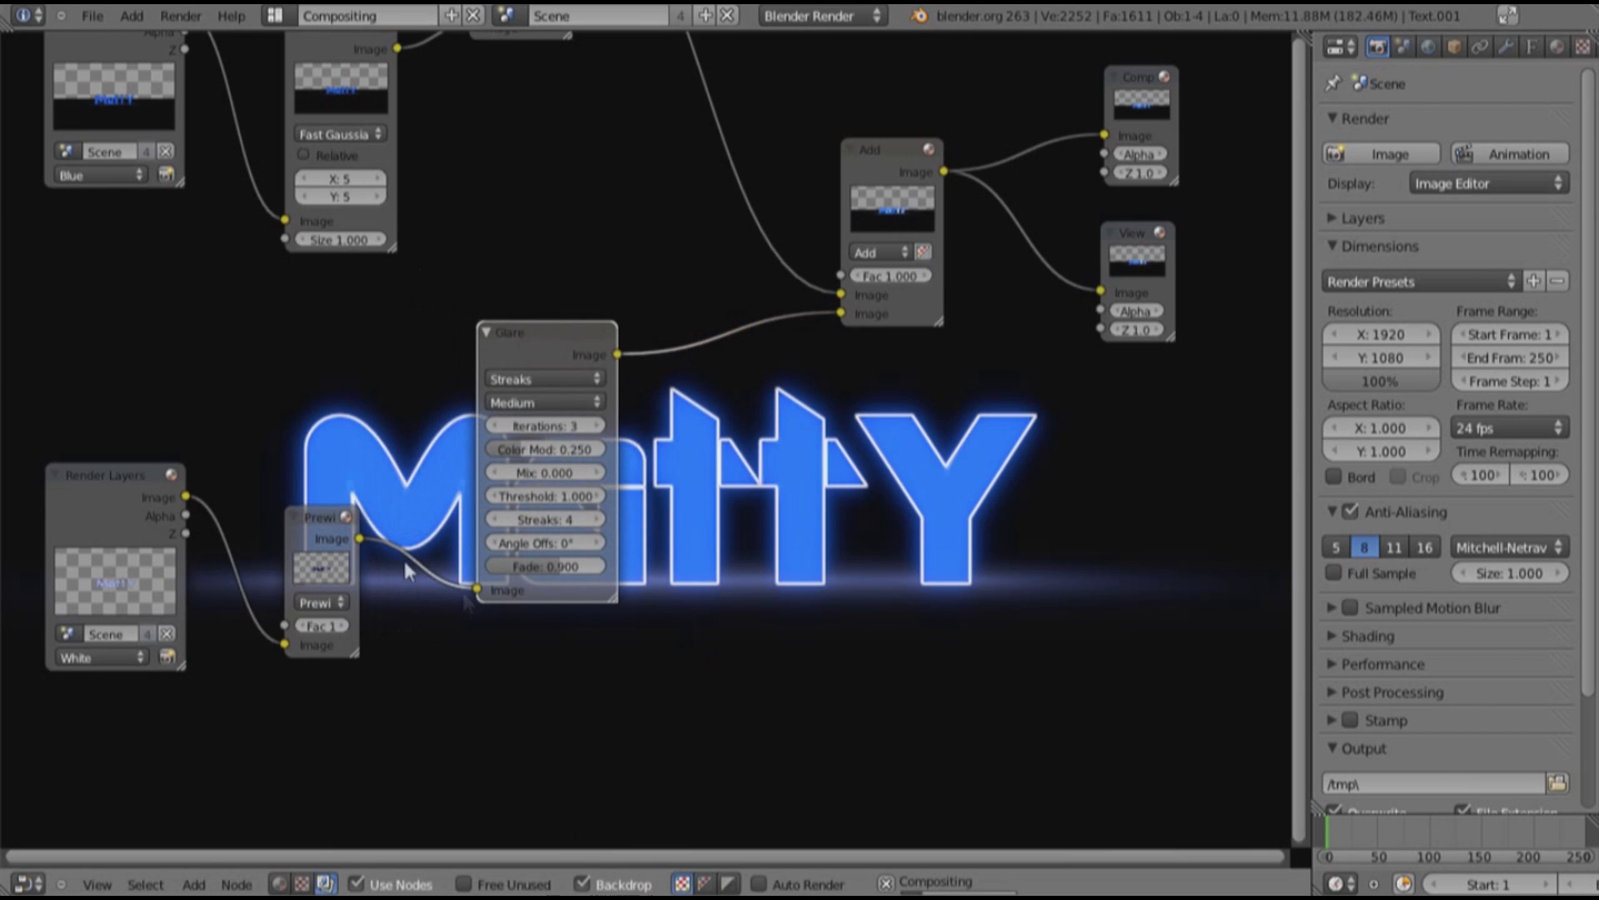
middle_click_drag(748, 663, 520, 656)
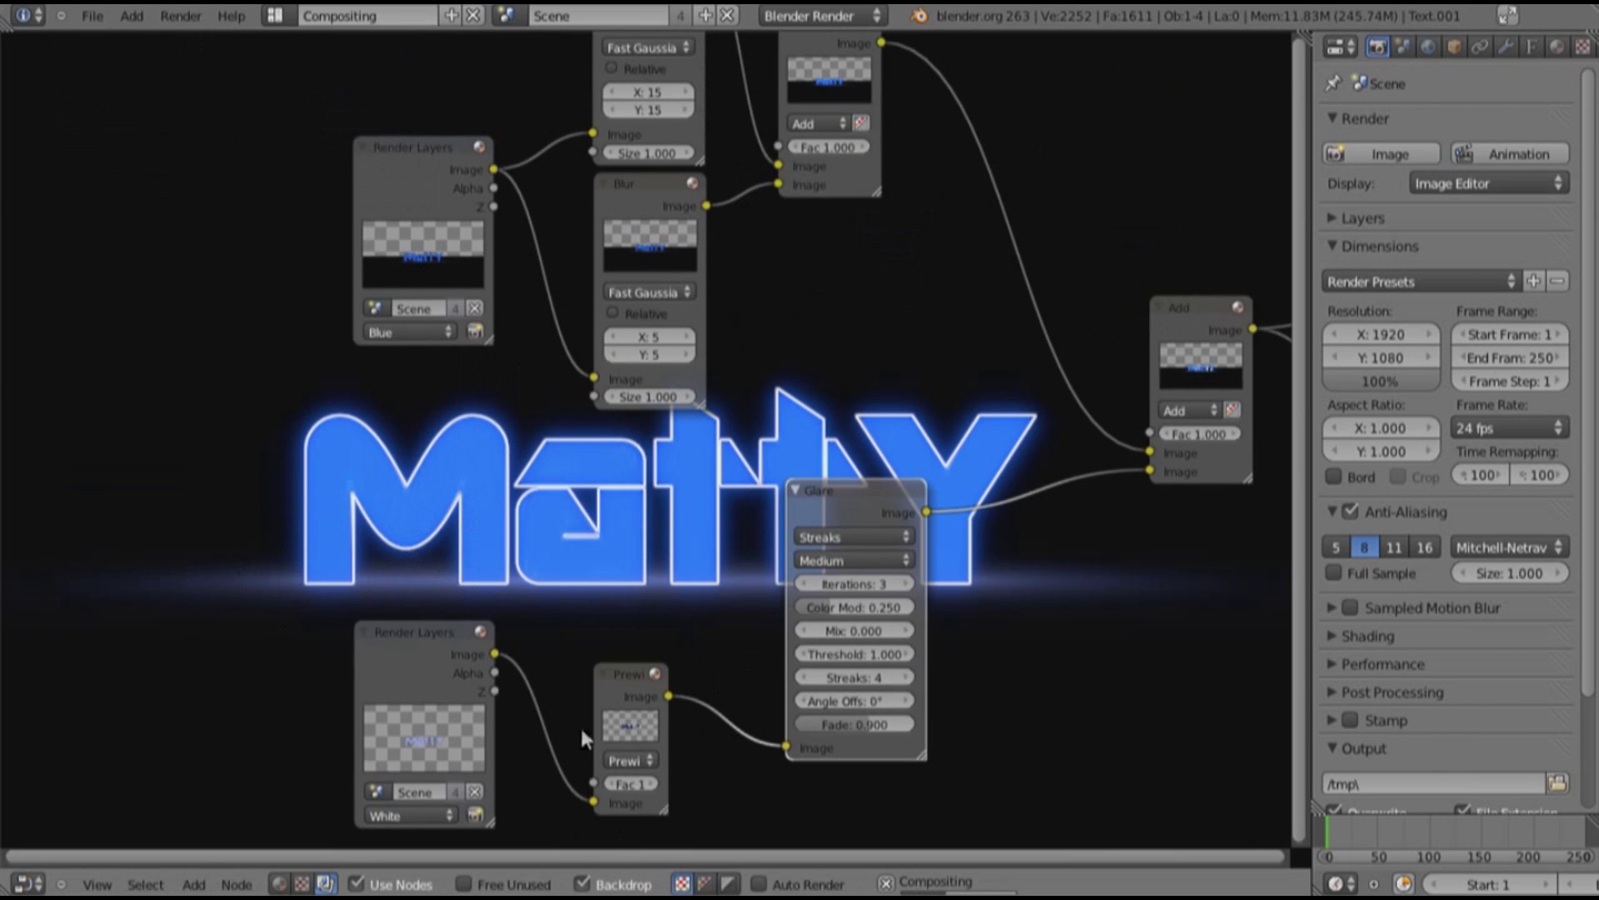
middle_click_drag(866, 587, 367, 443)
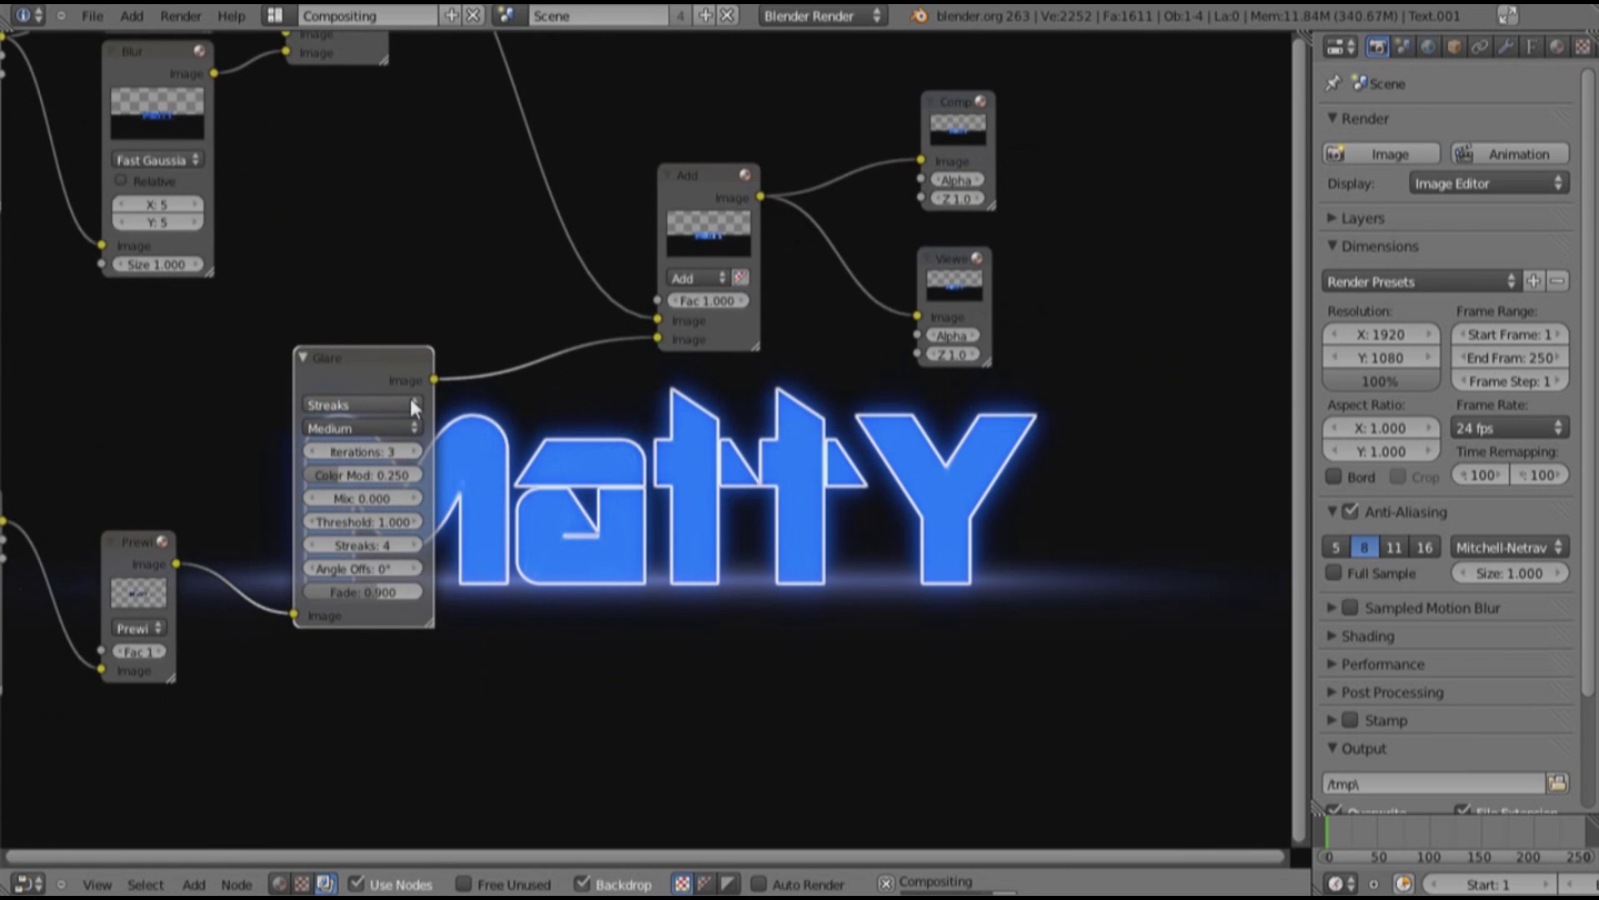
scroll(505, 435, "up", 2)
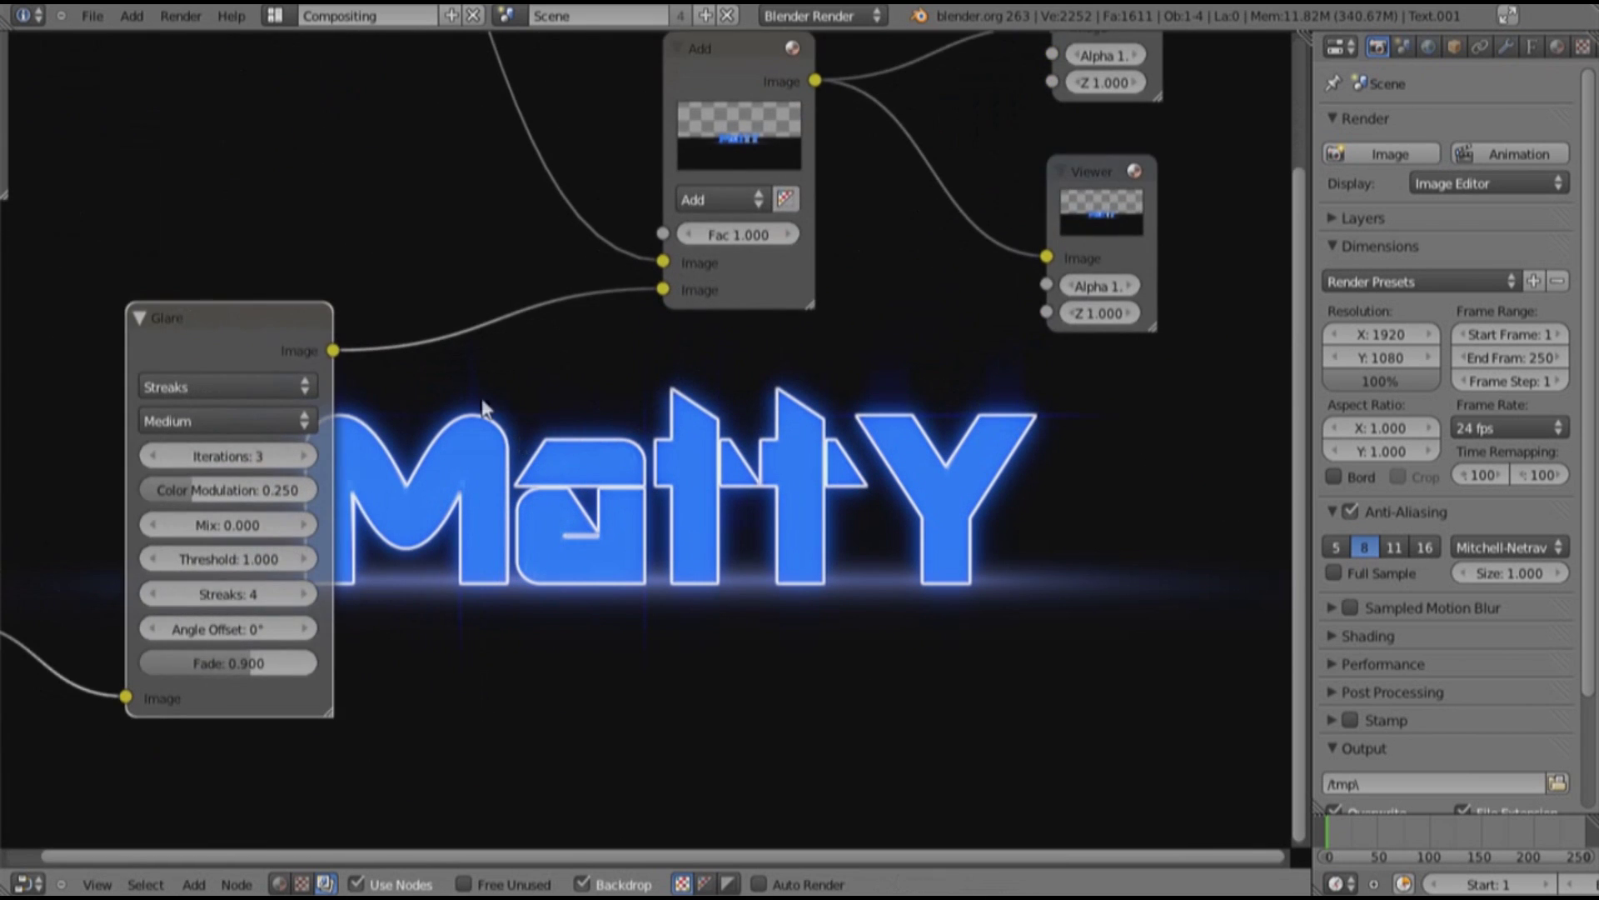
middle_click_drag(518, 442, 418, 249)
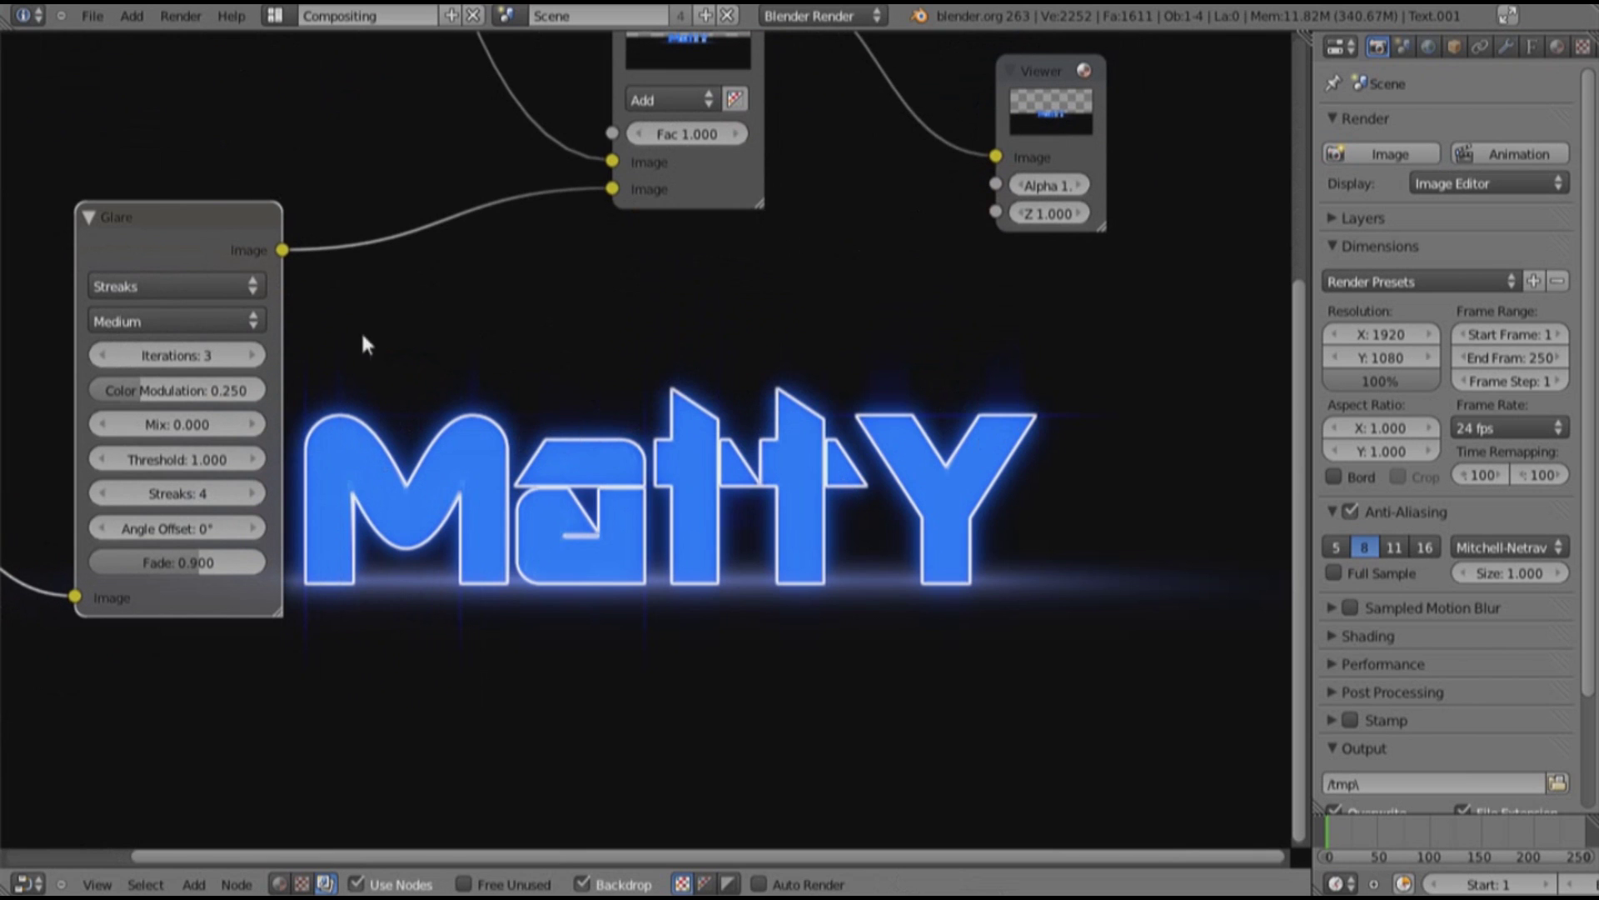
middle_click_drag(338, 287, 312, 477)
scroll(186, 382, "down", 1)
scroll(370, 487, "up", 1)
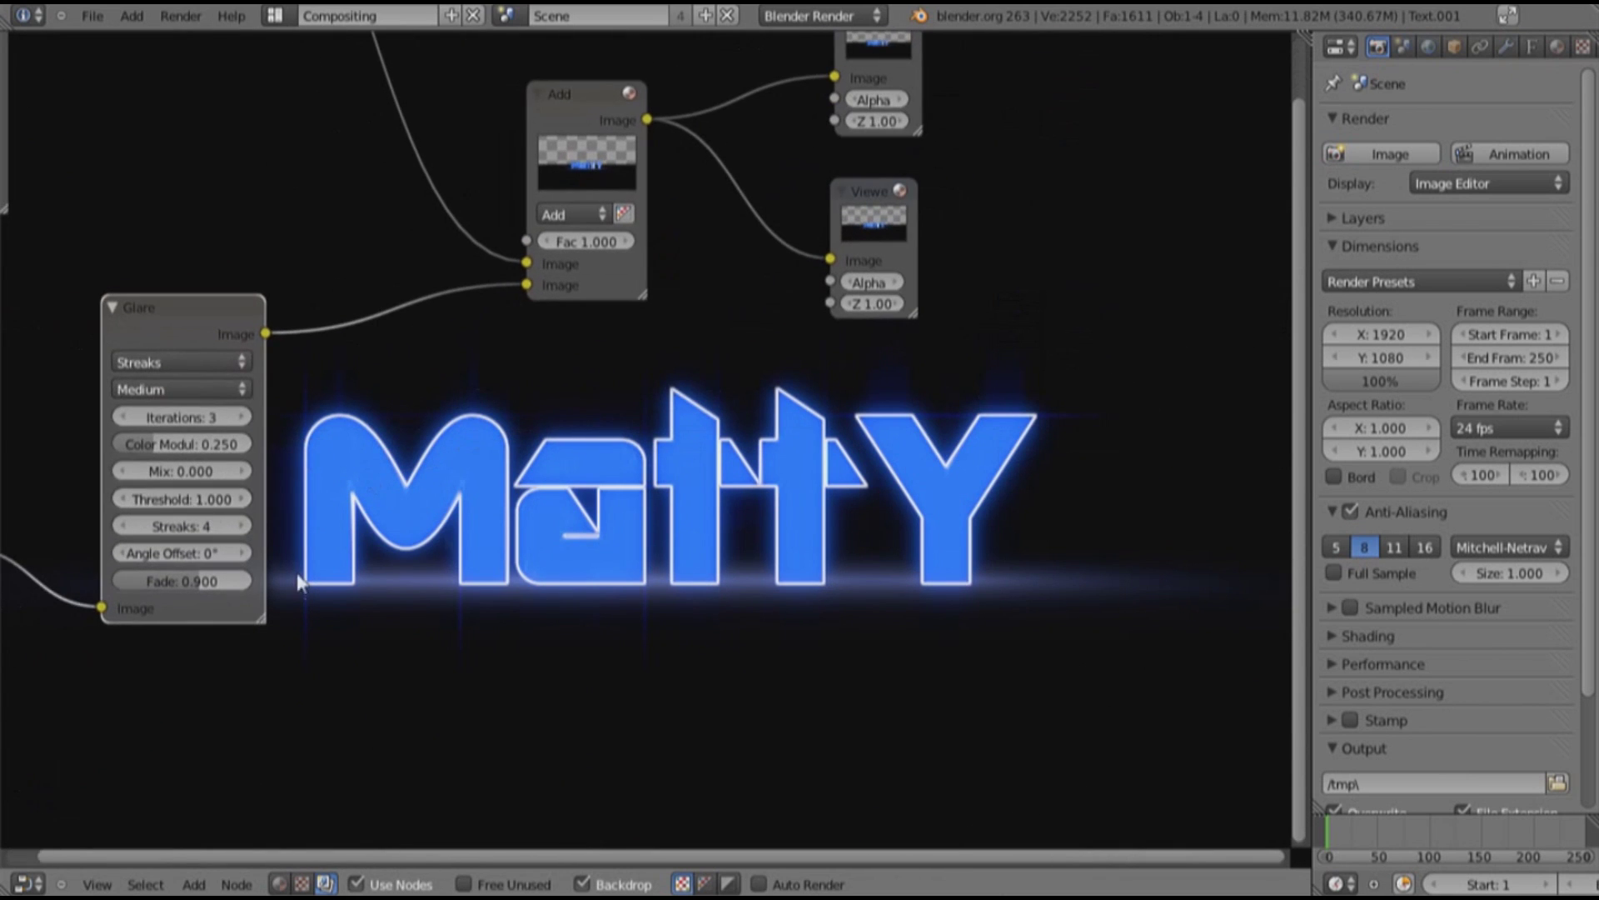
scroll(447, 543, "up", 1)
middle_click_drag(521, 553, 611, 545)
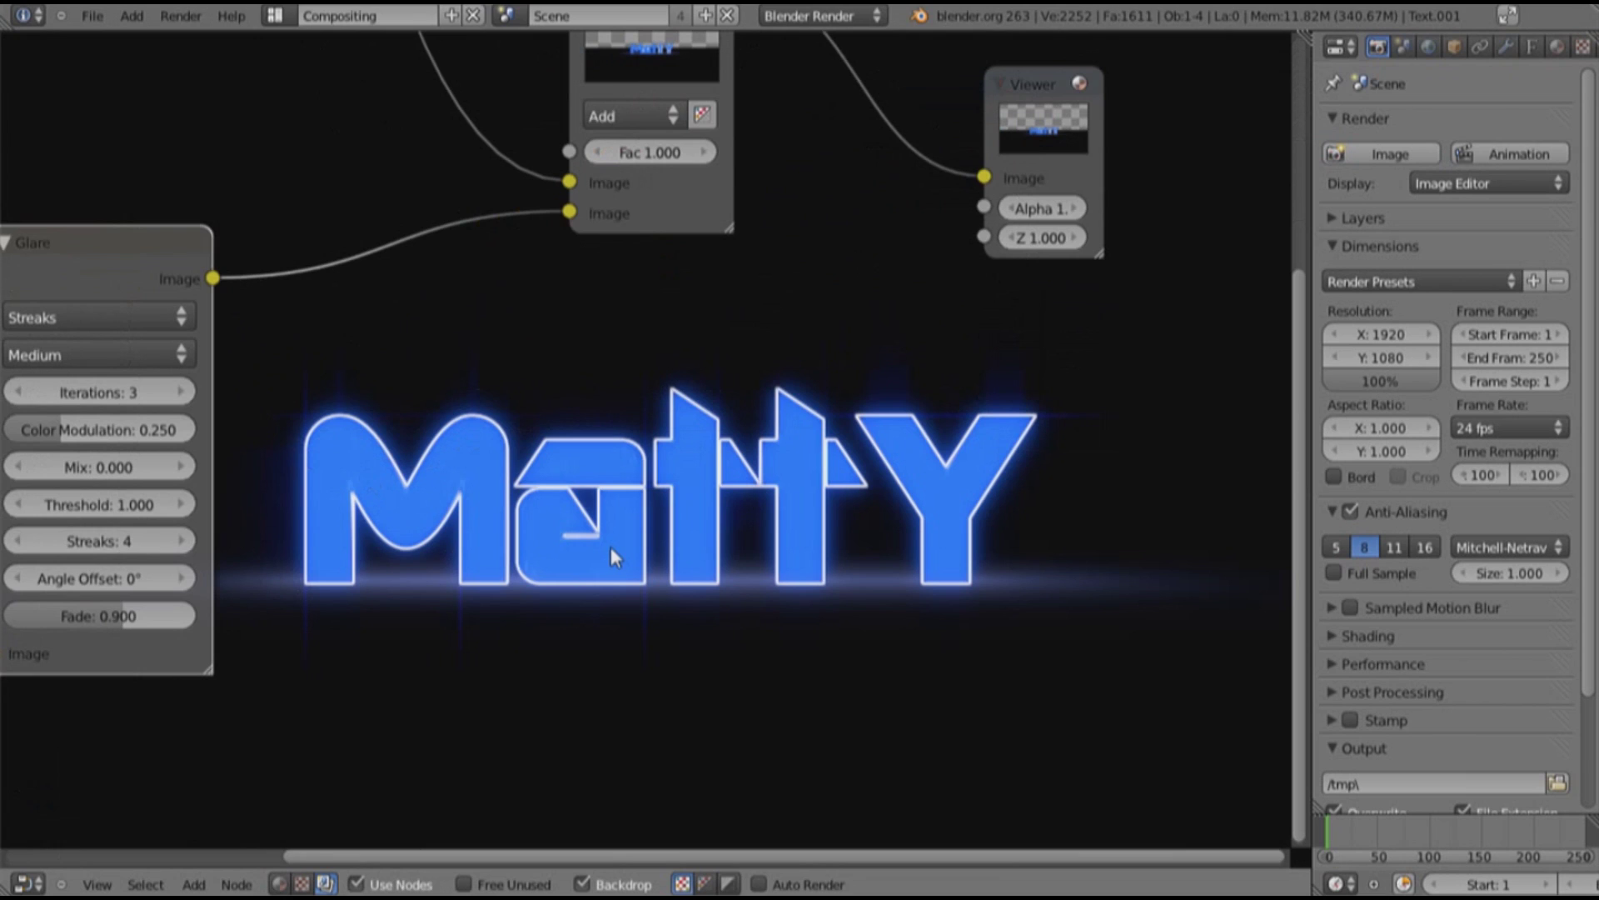
scroll(499, 537, "up", 1)
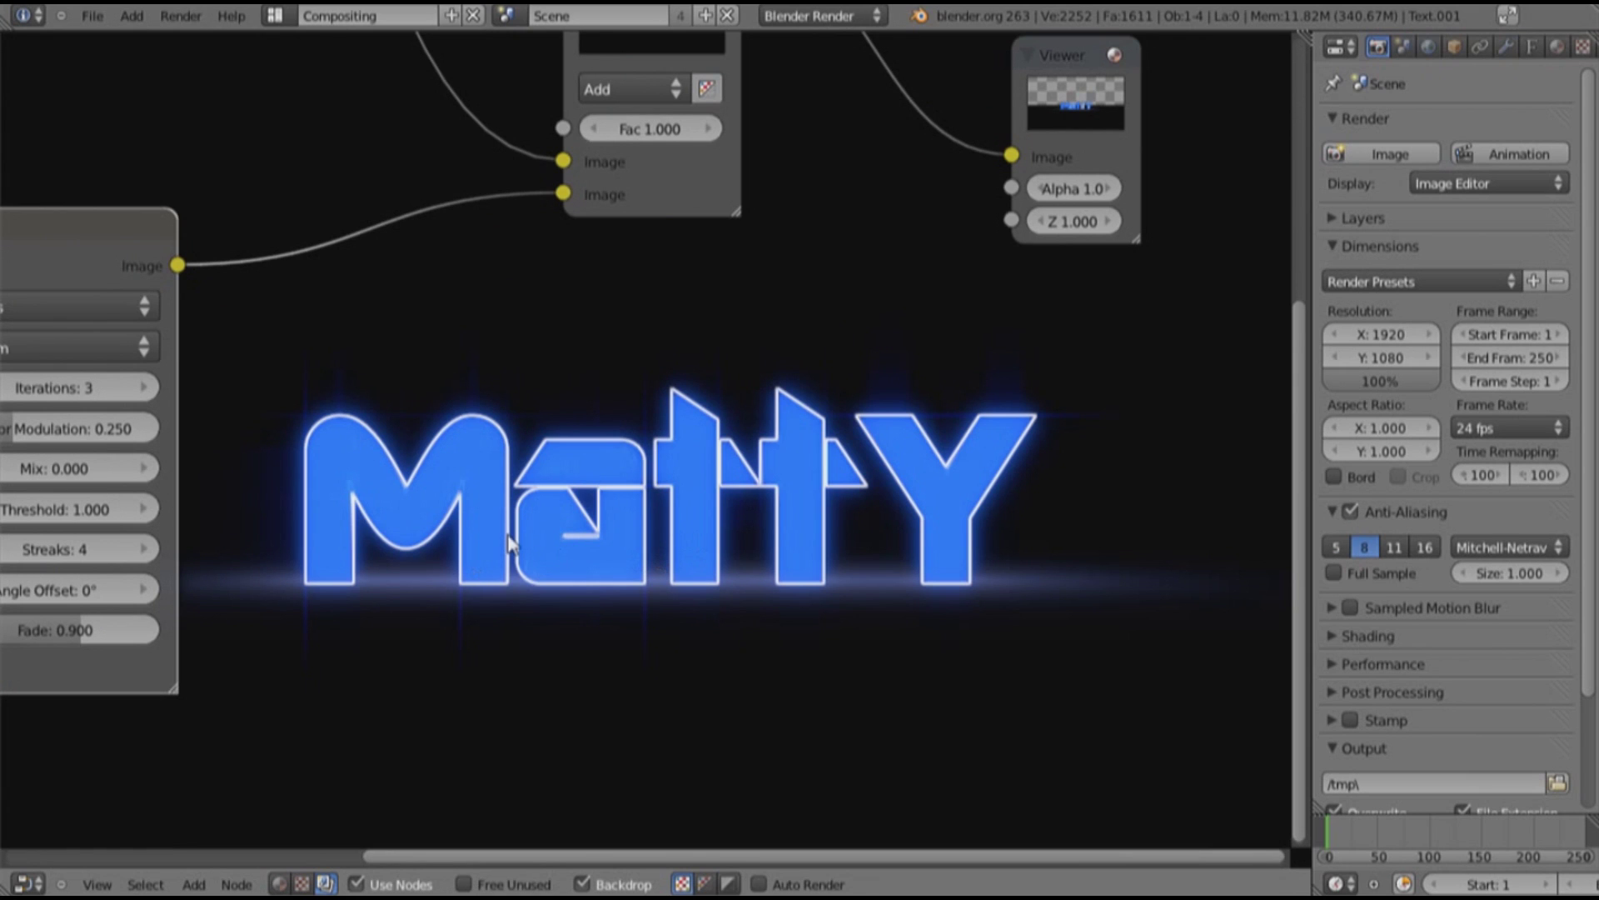
scroll(510, 546, "up", 1)
middle_click_drag(6, 610, 182, 587)
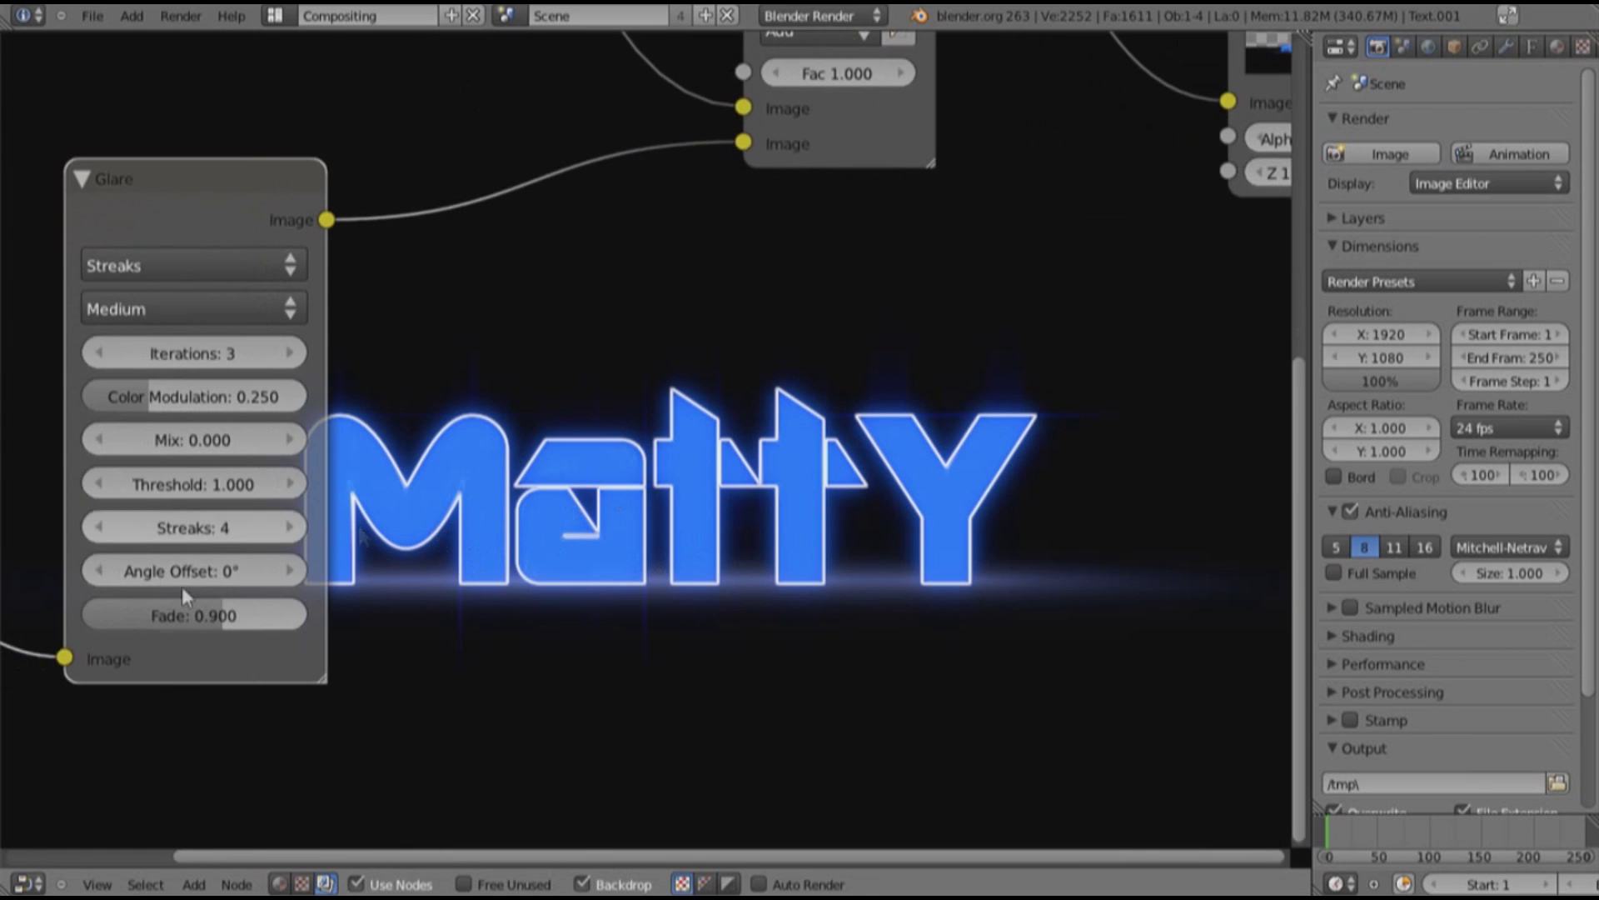
Set the Glare node to 3 streaks and 5 iterations
left_click(98, 527)
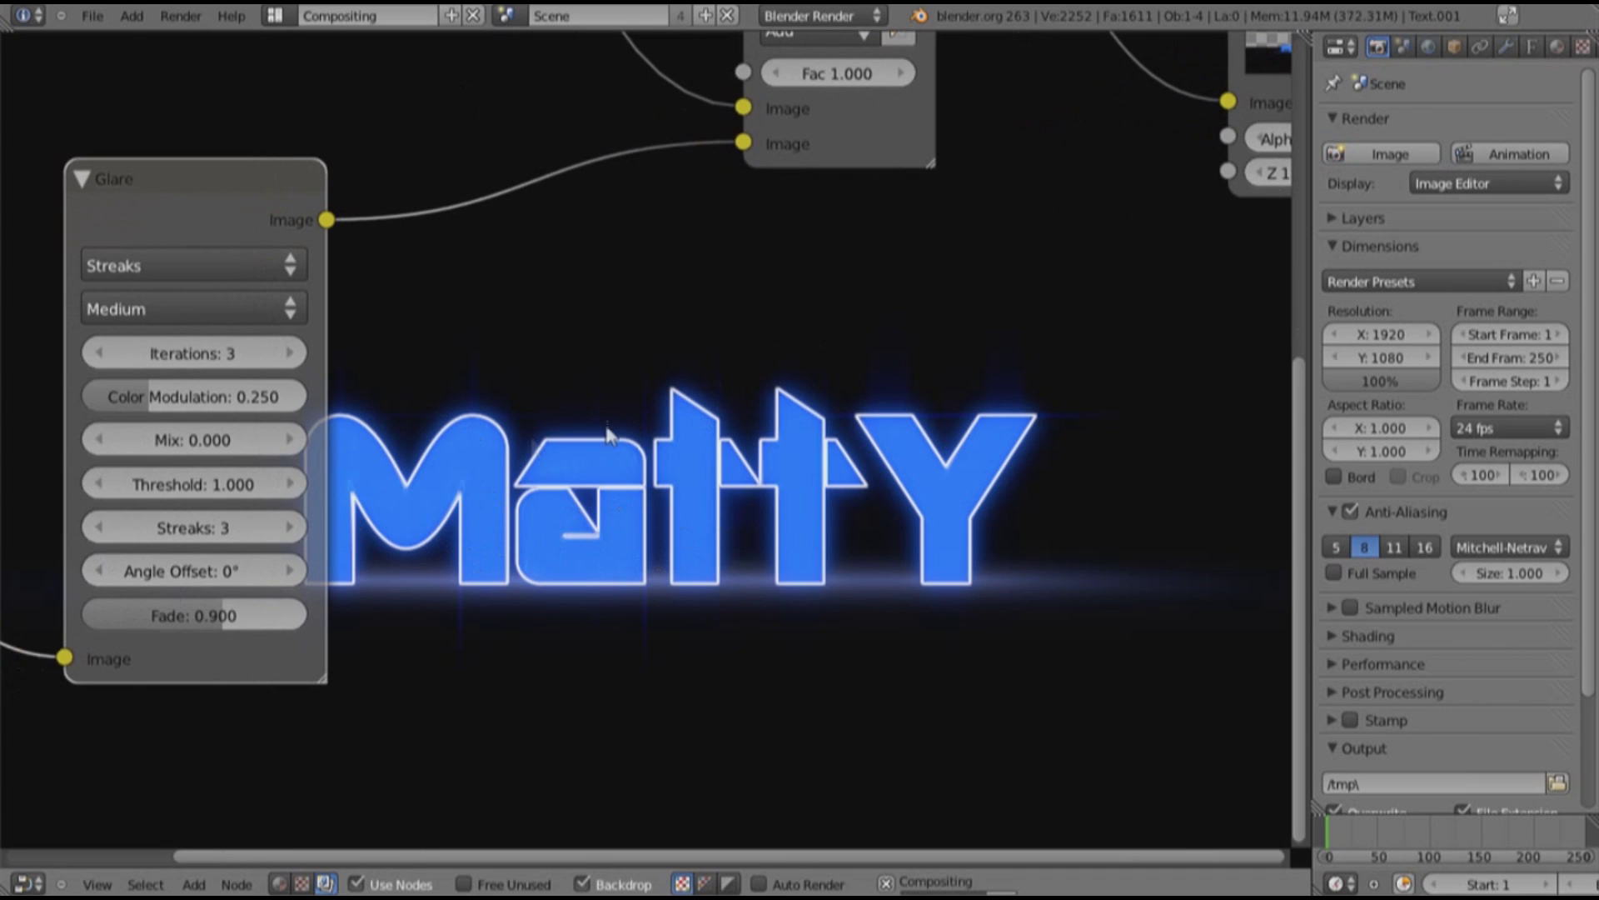
middle_click_drag(650, 409, 434, 327)
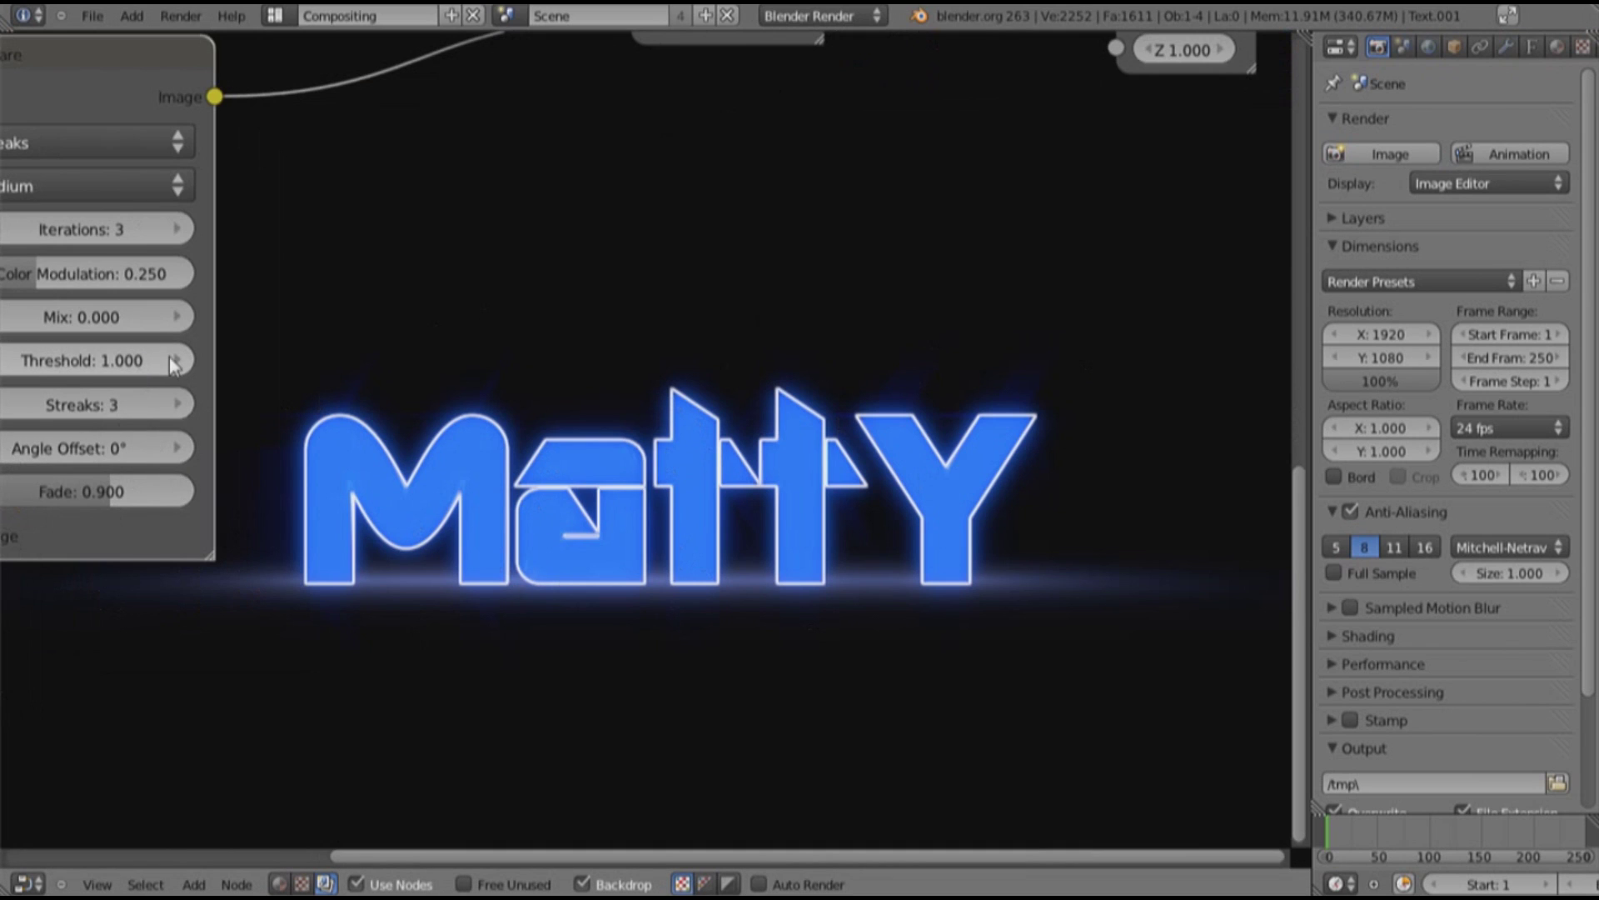
middle_click_drag(389, 342, 493, 333)
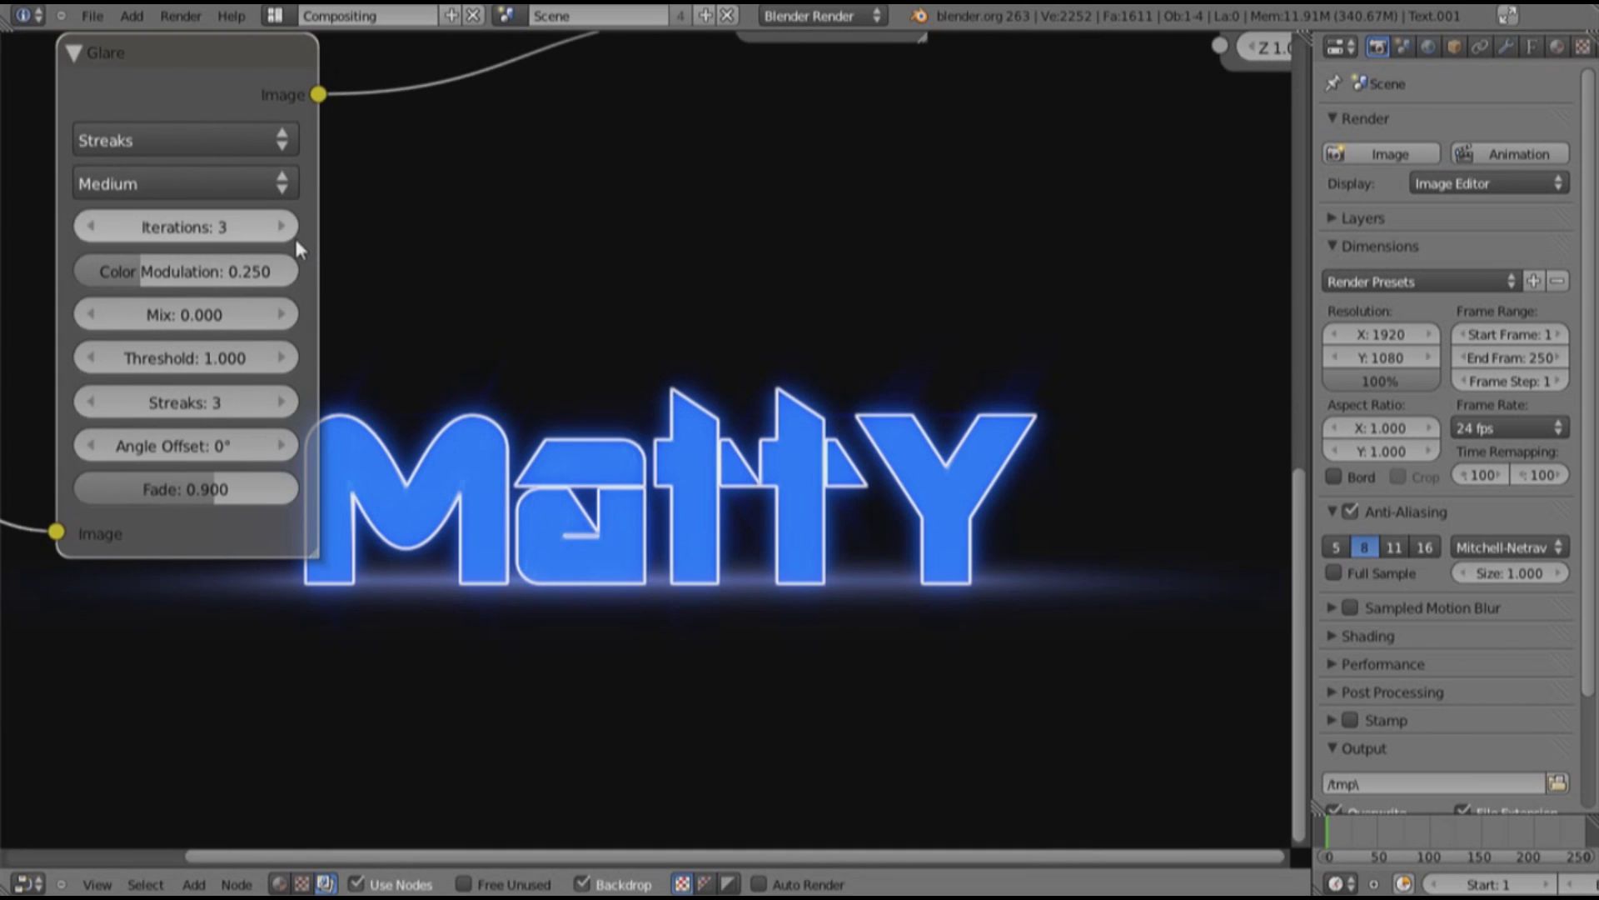
left_click(293, 235)
left_click(293, 234)
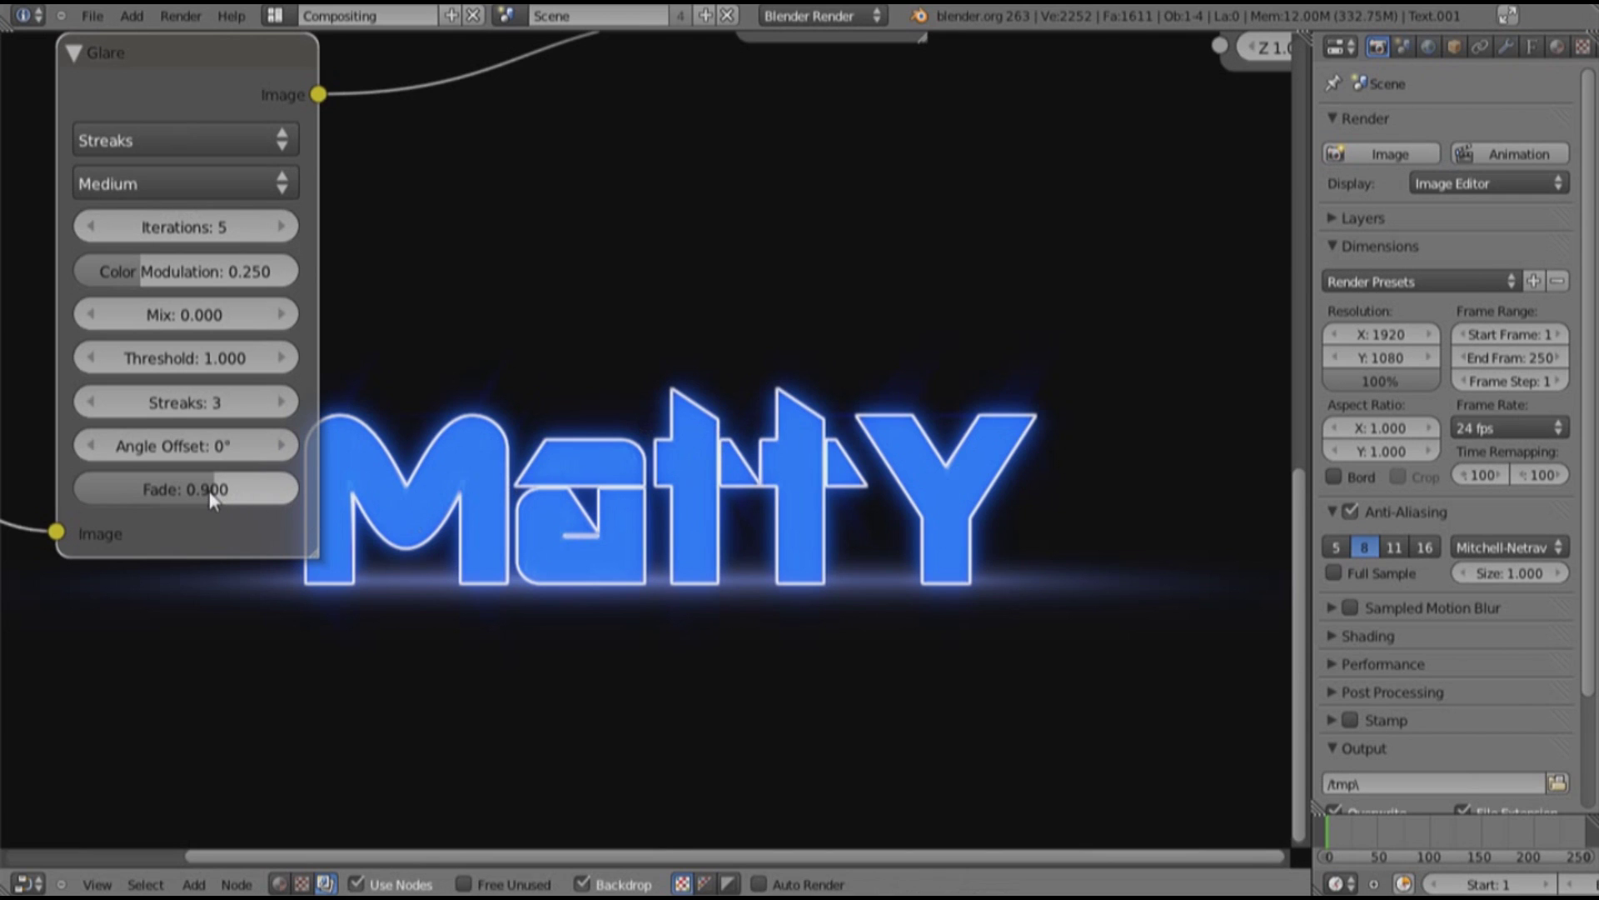
Raise the lower Render Layers, Prewitt and Glare nodes, then switch to the Default layout
key("Home")
scroll(858, 617, "down", 2)
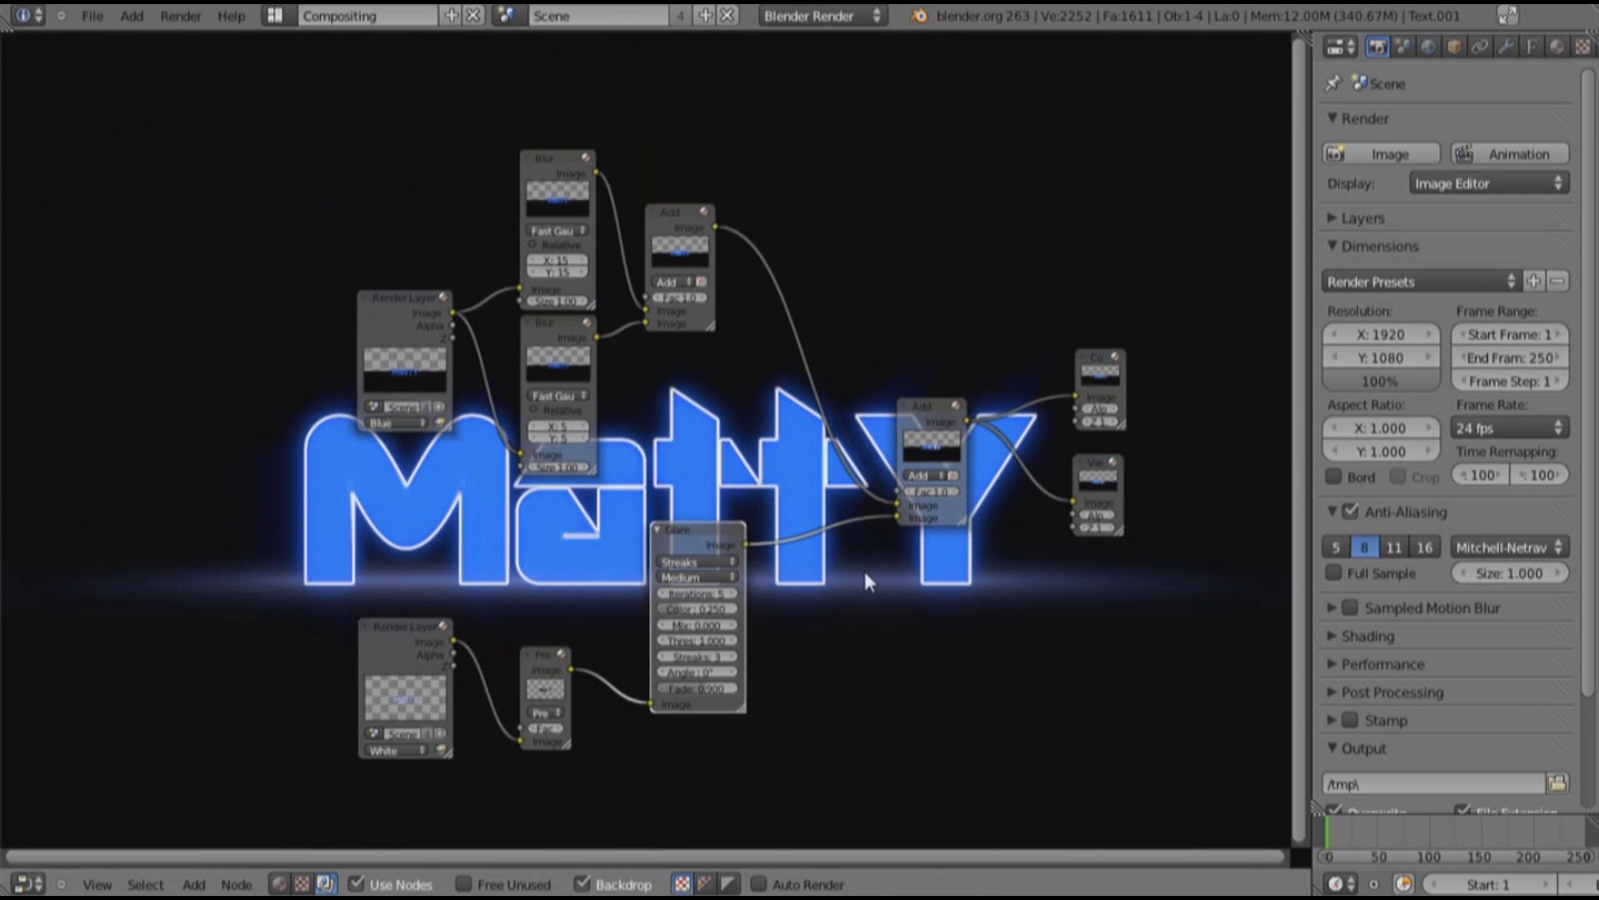
middle_click_drag(860, 578, 785, 531, "ctrl")
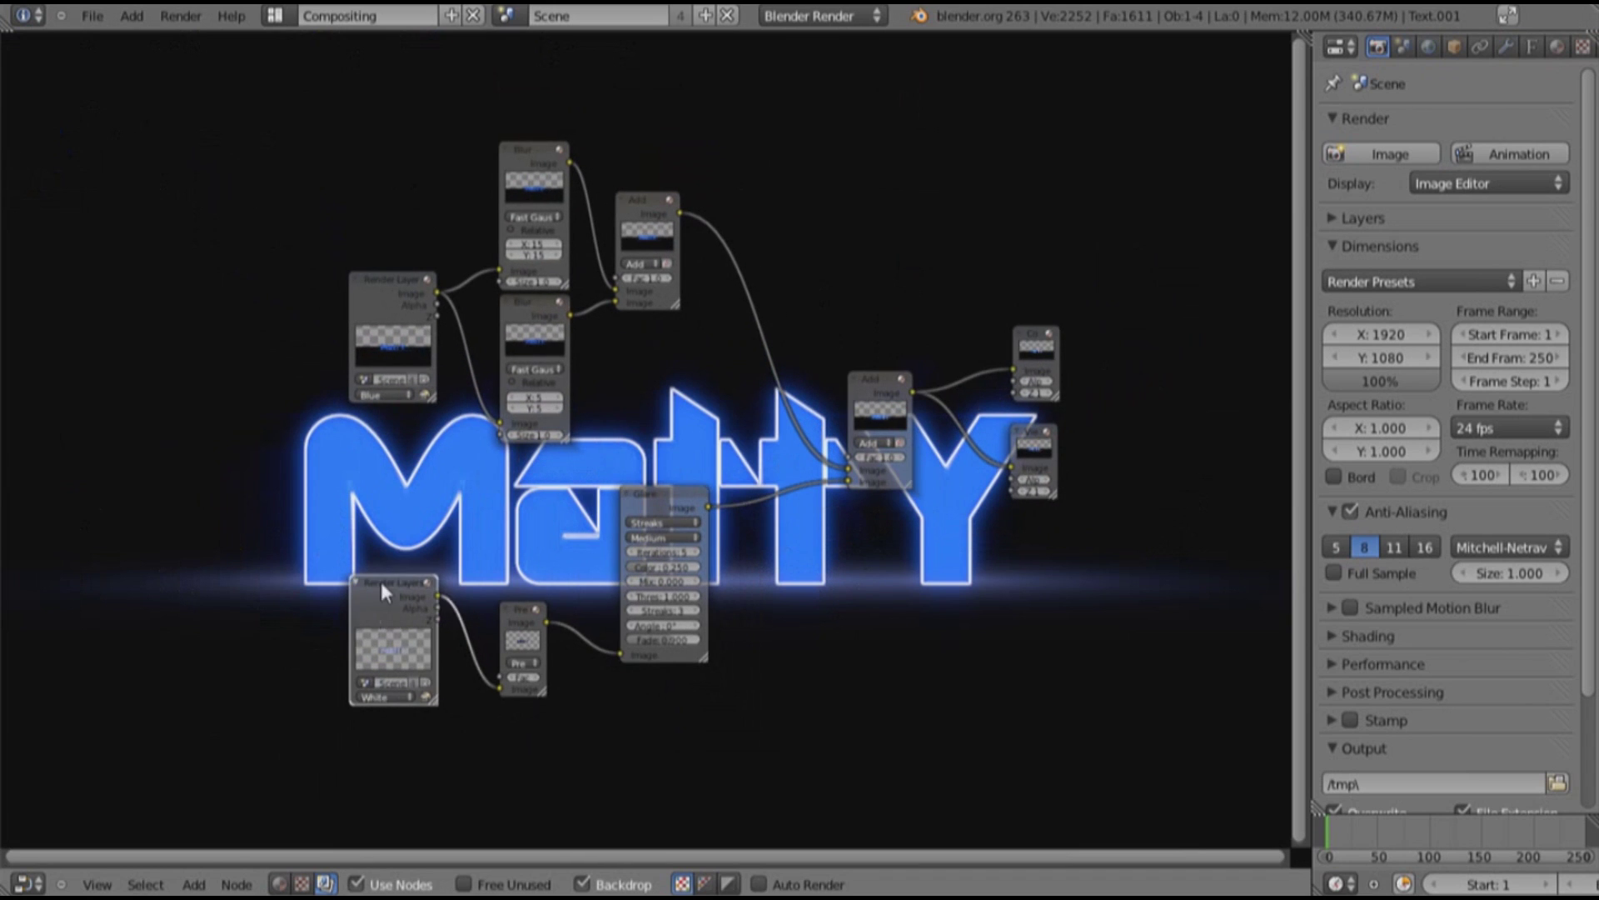
left_click_drag(379, 578, 370, 515)
left_click_drag(517, 653, 523, 543)
left_click_drag(669, 502, 663, 390)
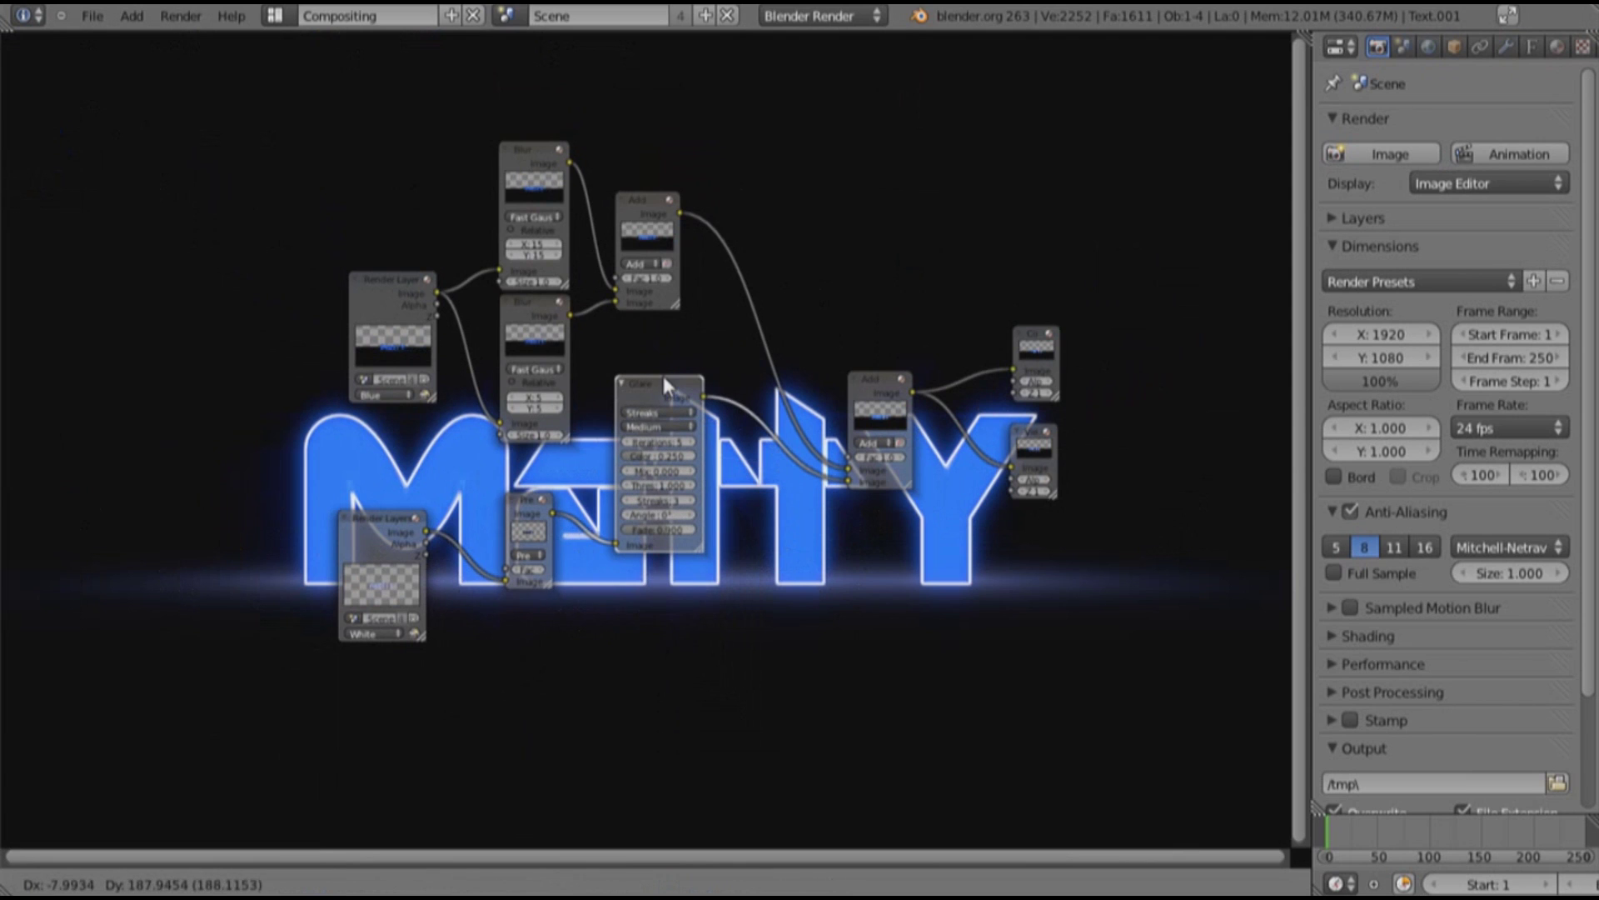
left_click(277, 16)
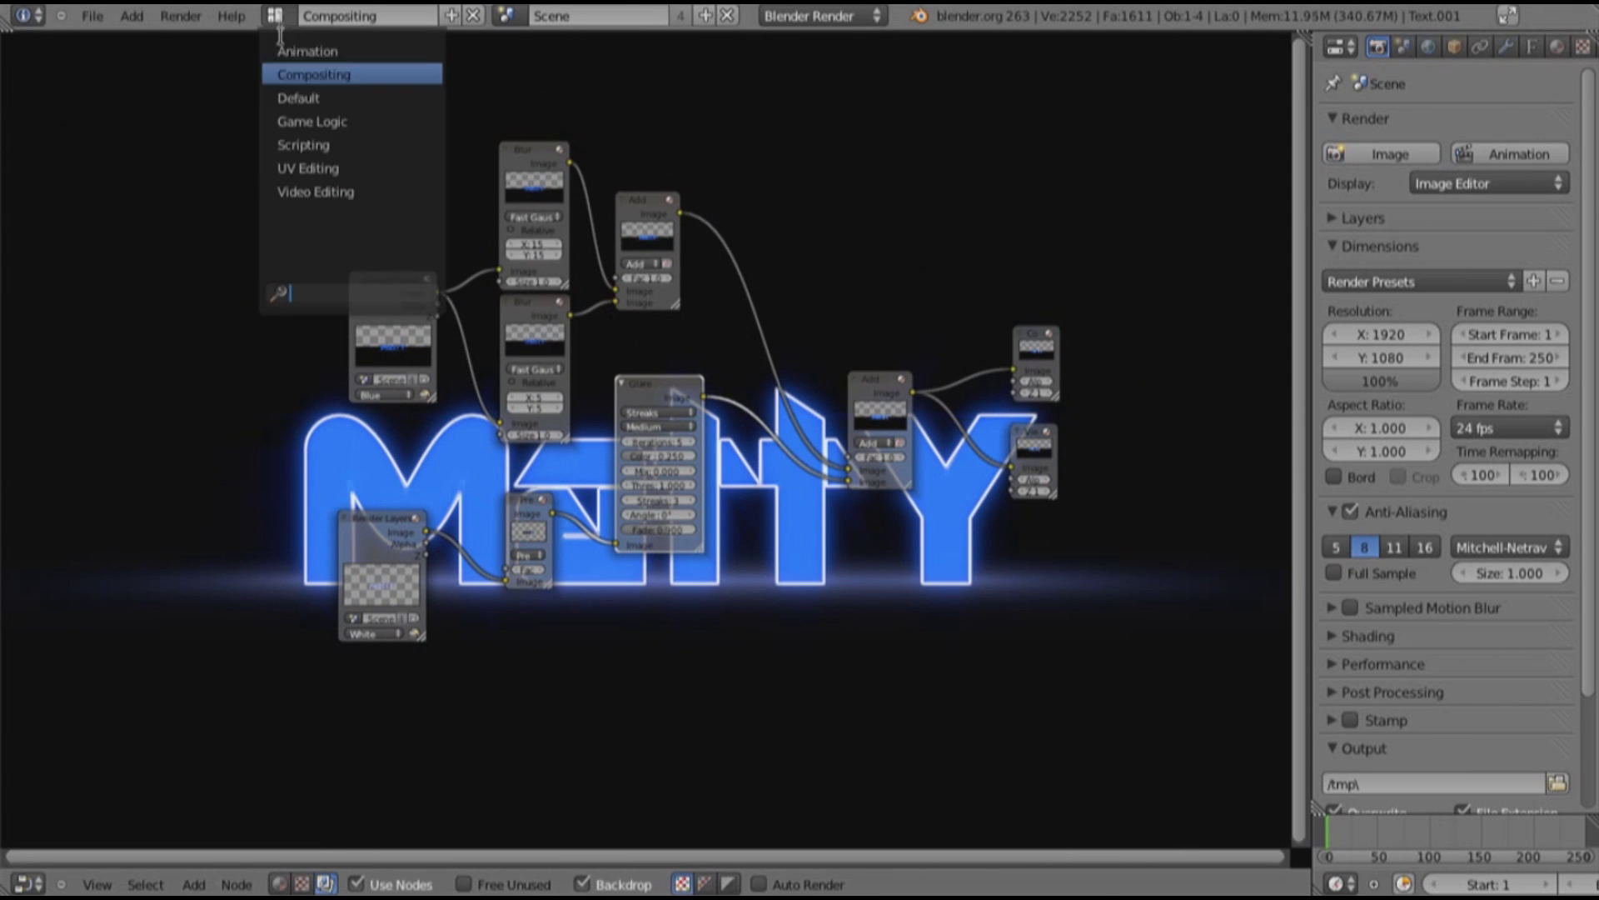
left_click(300, 97)
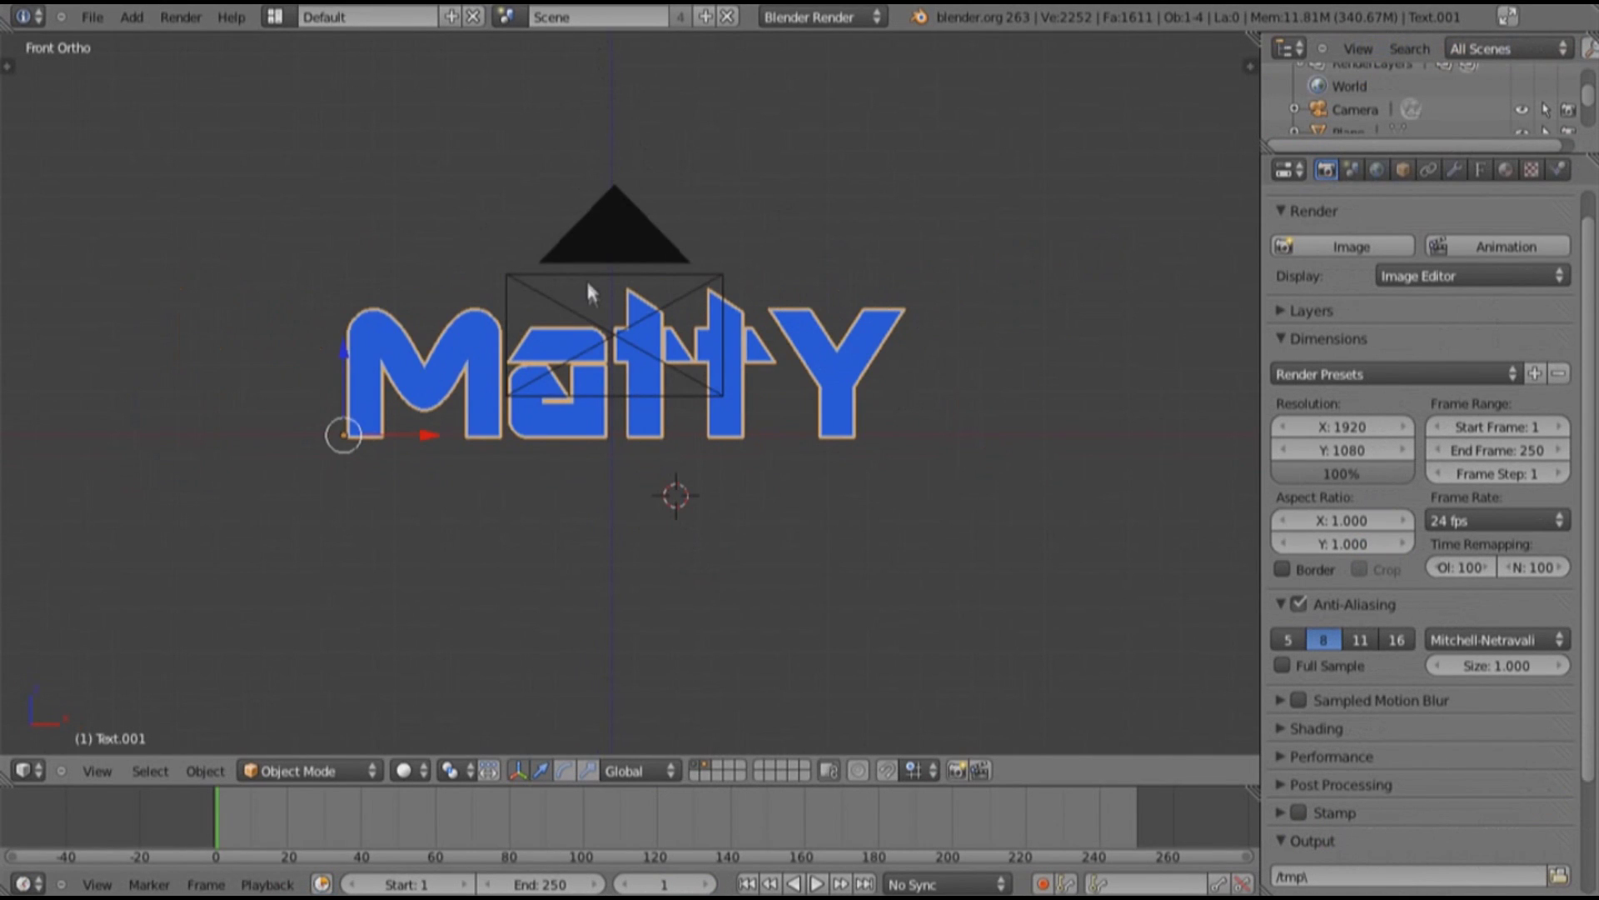
Select the camera and view the scene from the right side (Numpad 3)
right_click(587, 284)
key("KP_3")
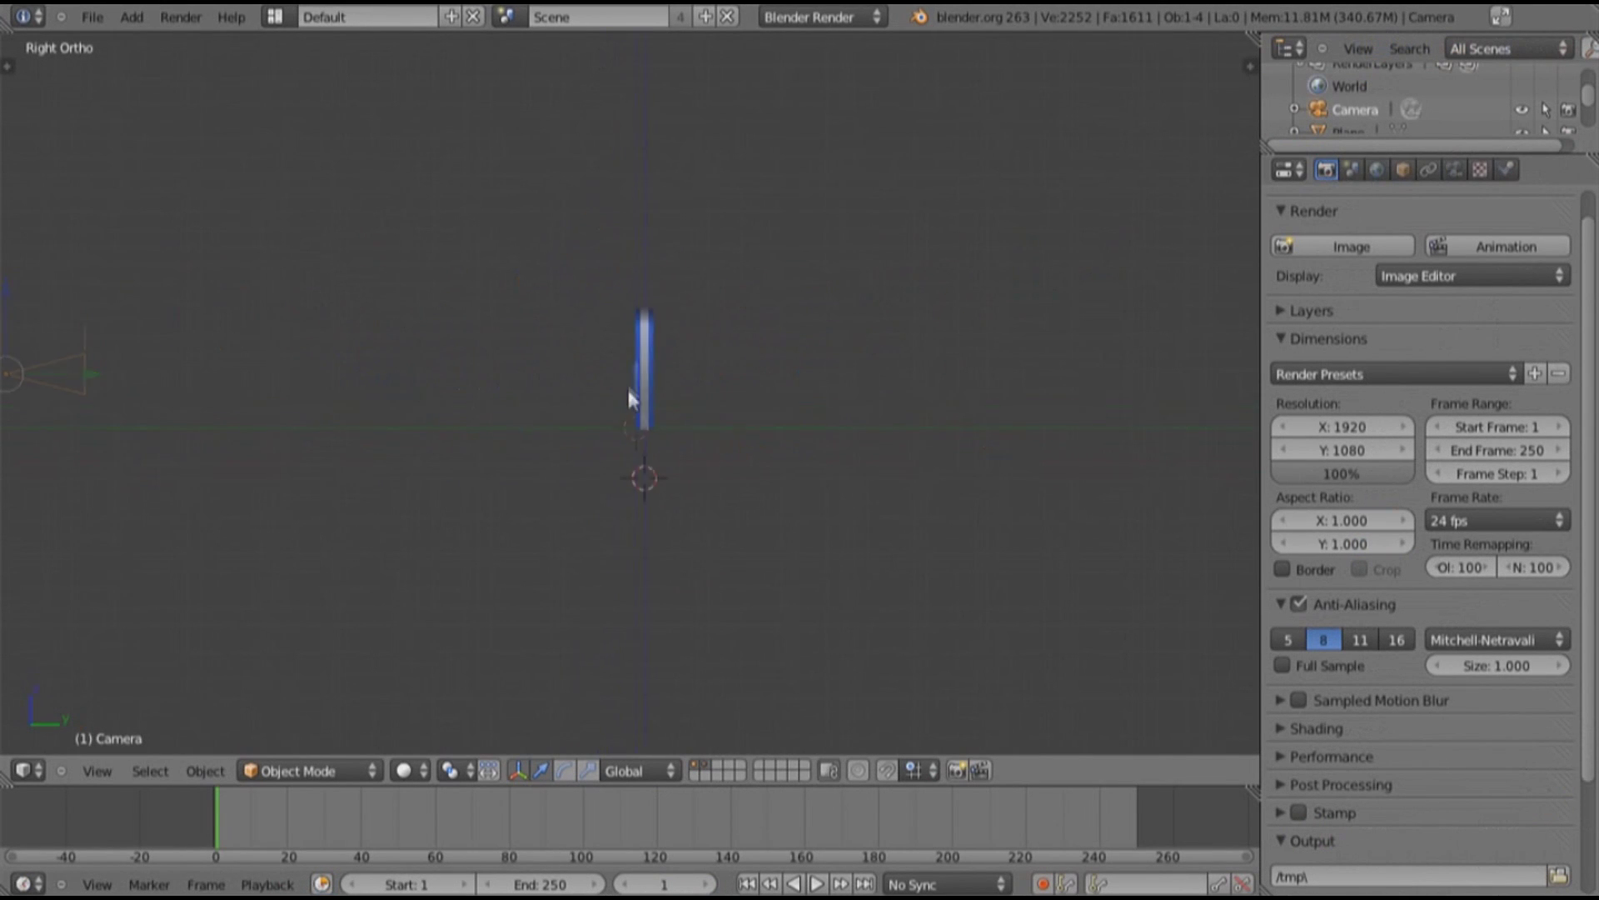
scroll(630, 398, "down", 4)
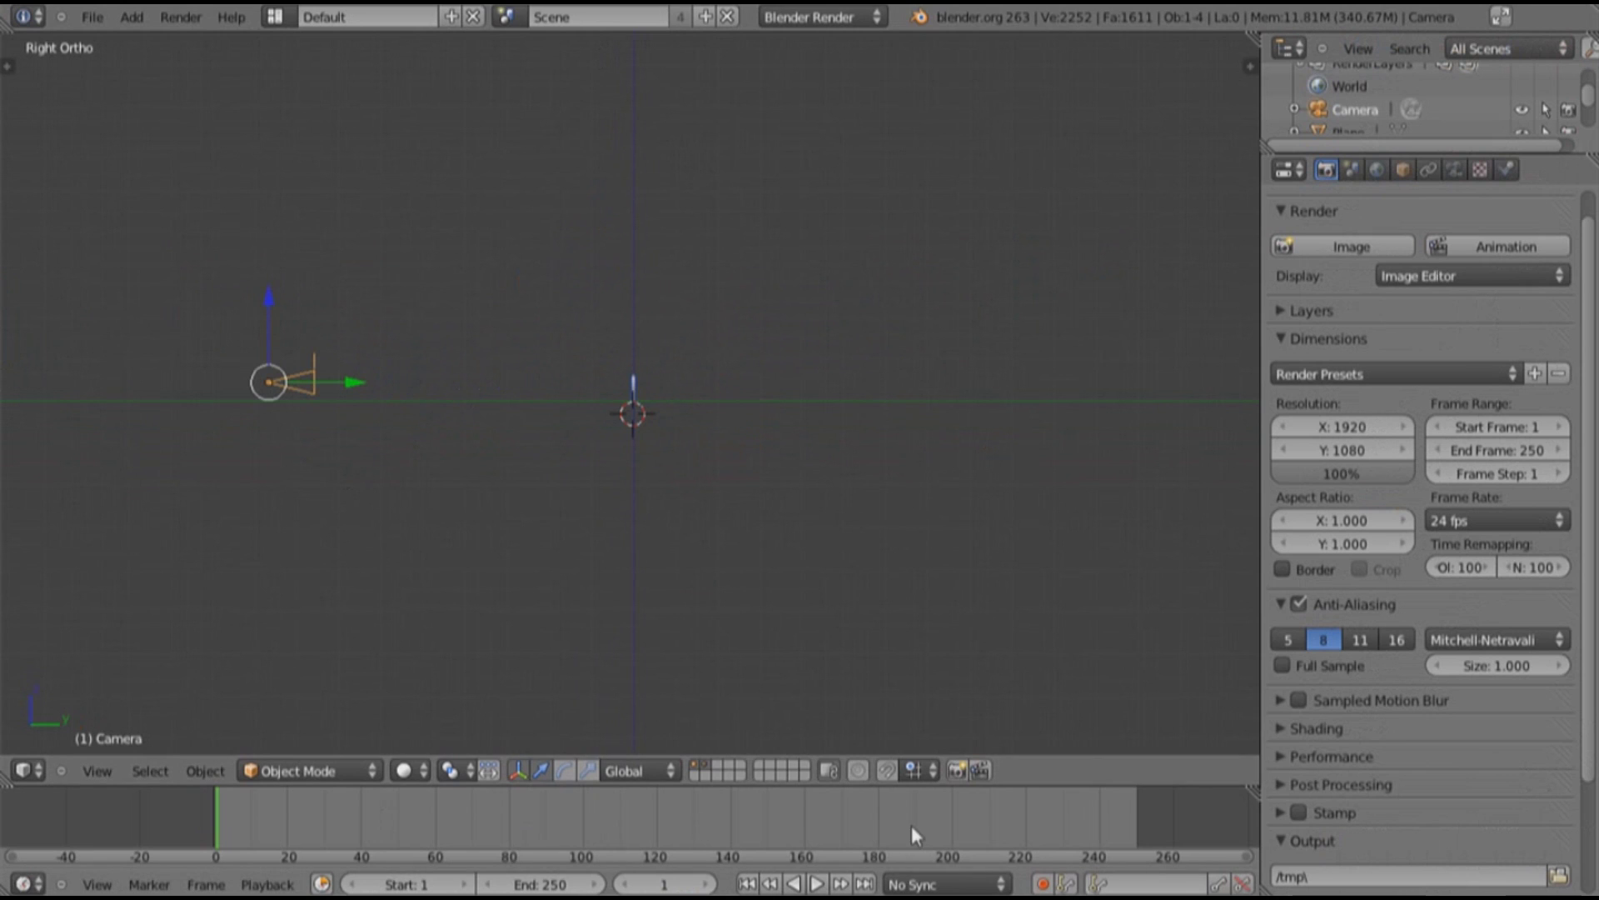
Set the animation end frame to 150 and move the playhead to the end of the range
left_click(557, 884)
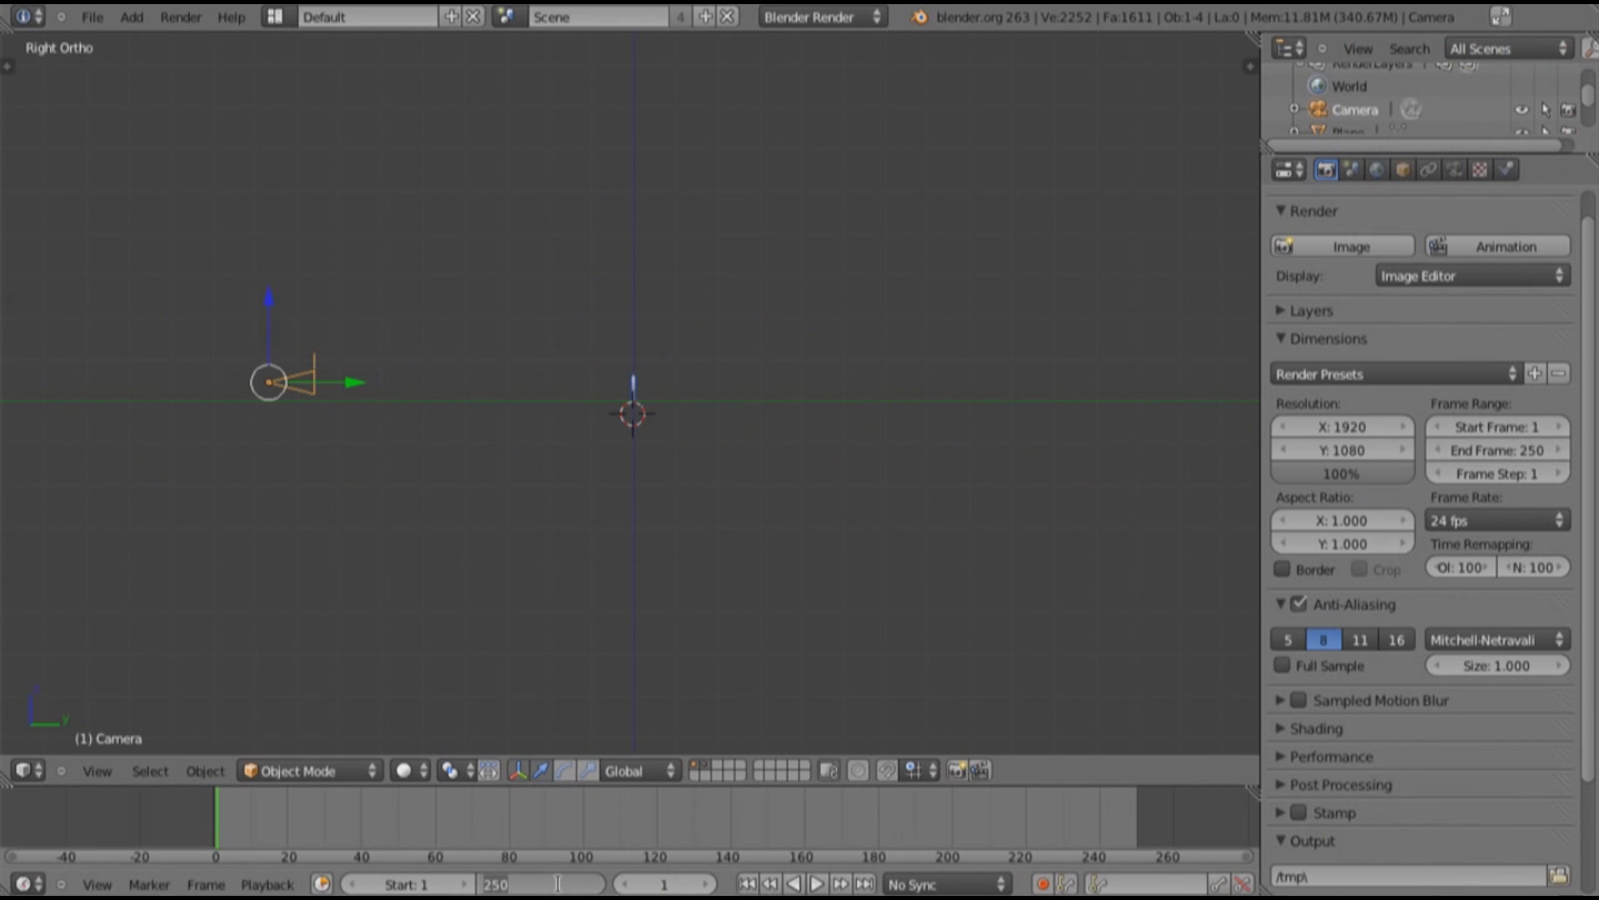
type("1")
key("Return")
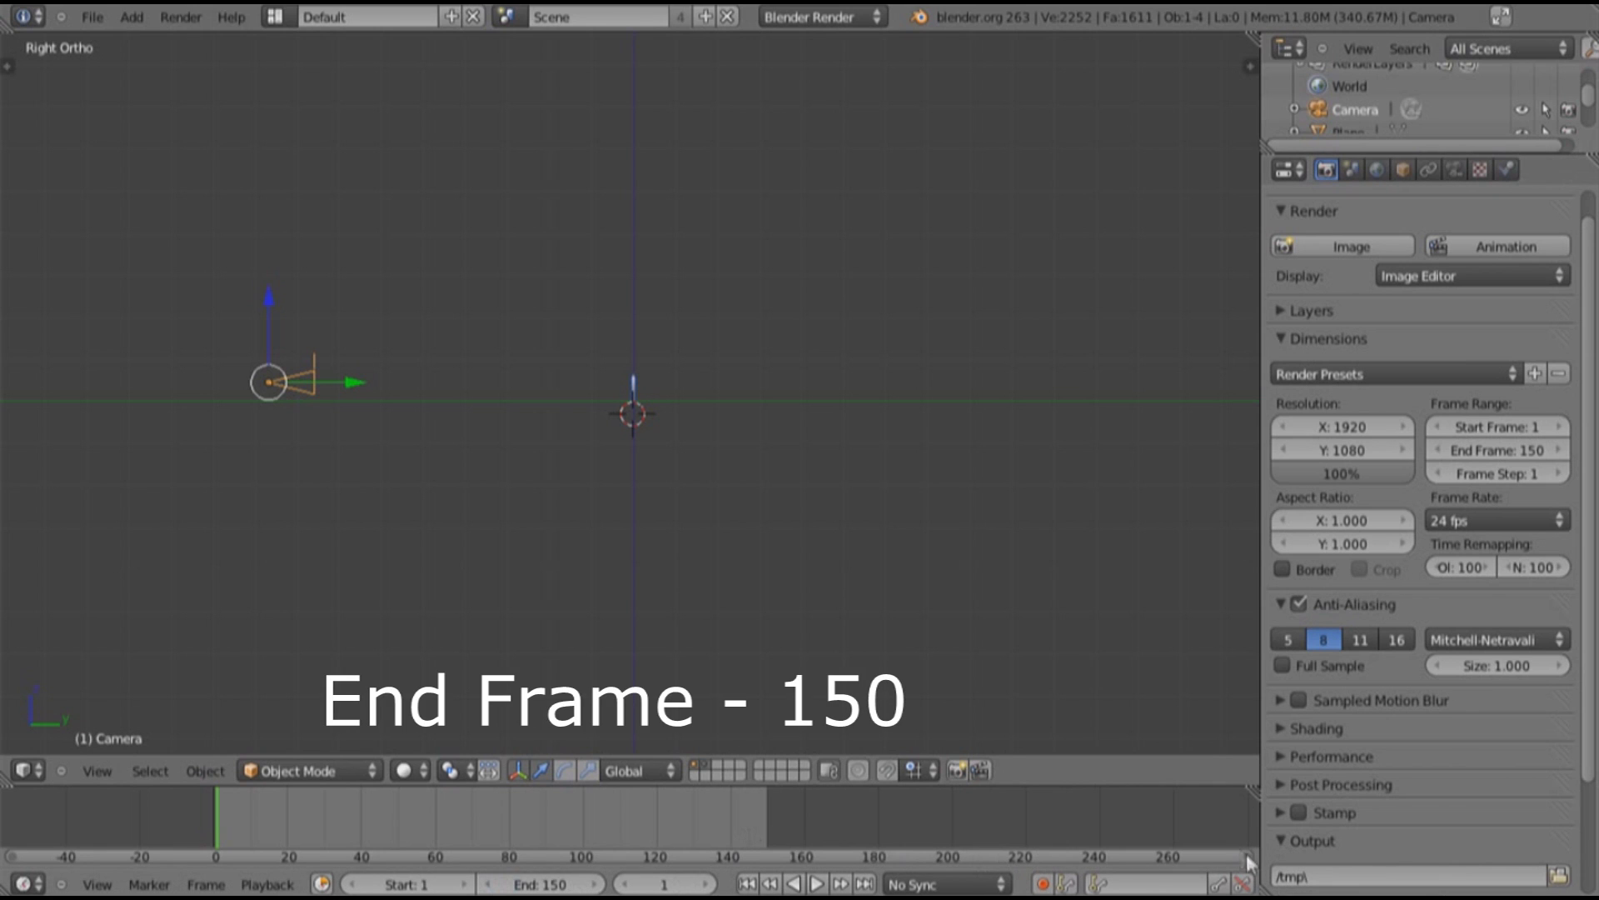
key("Home")
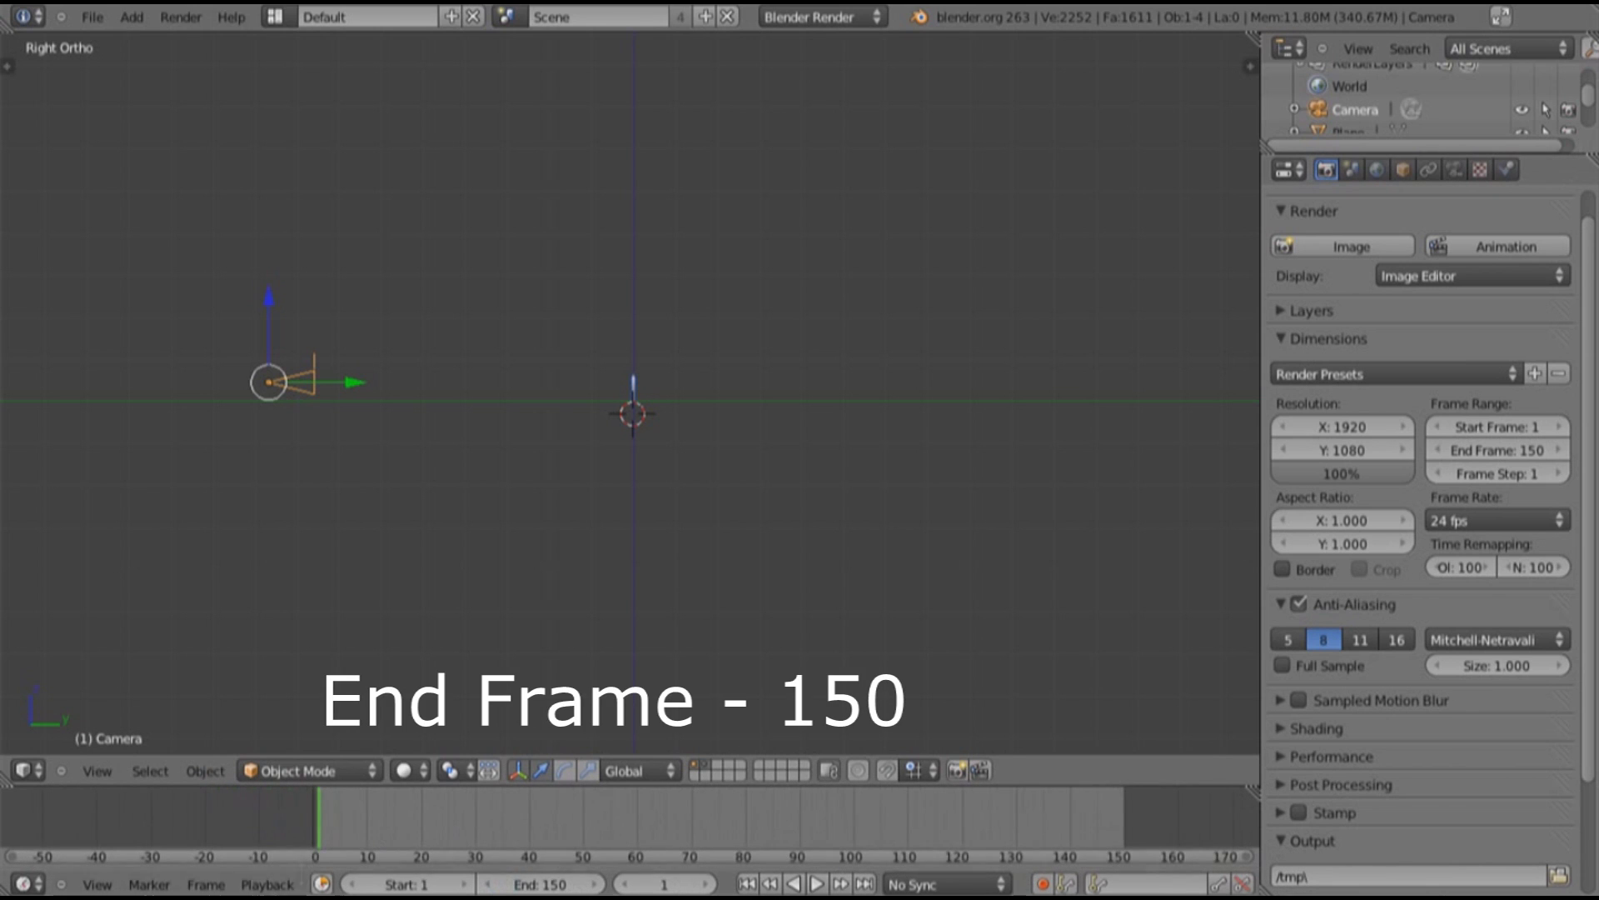
left_click_drag(18, 860, 448, 848)
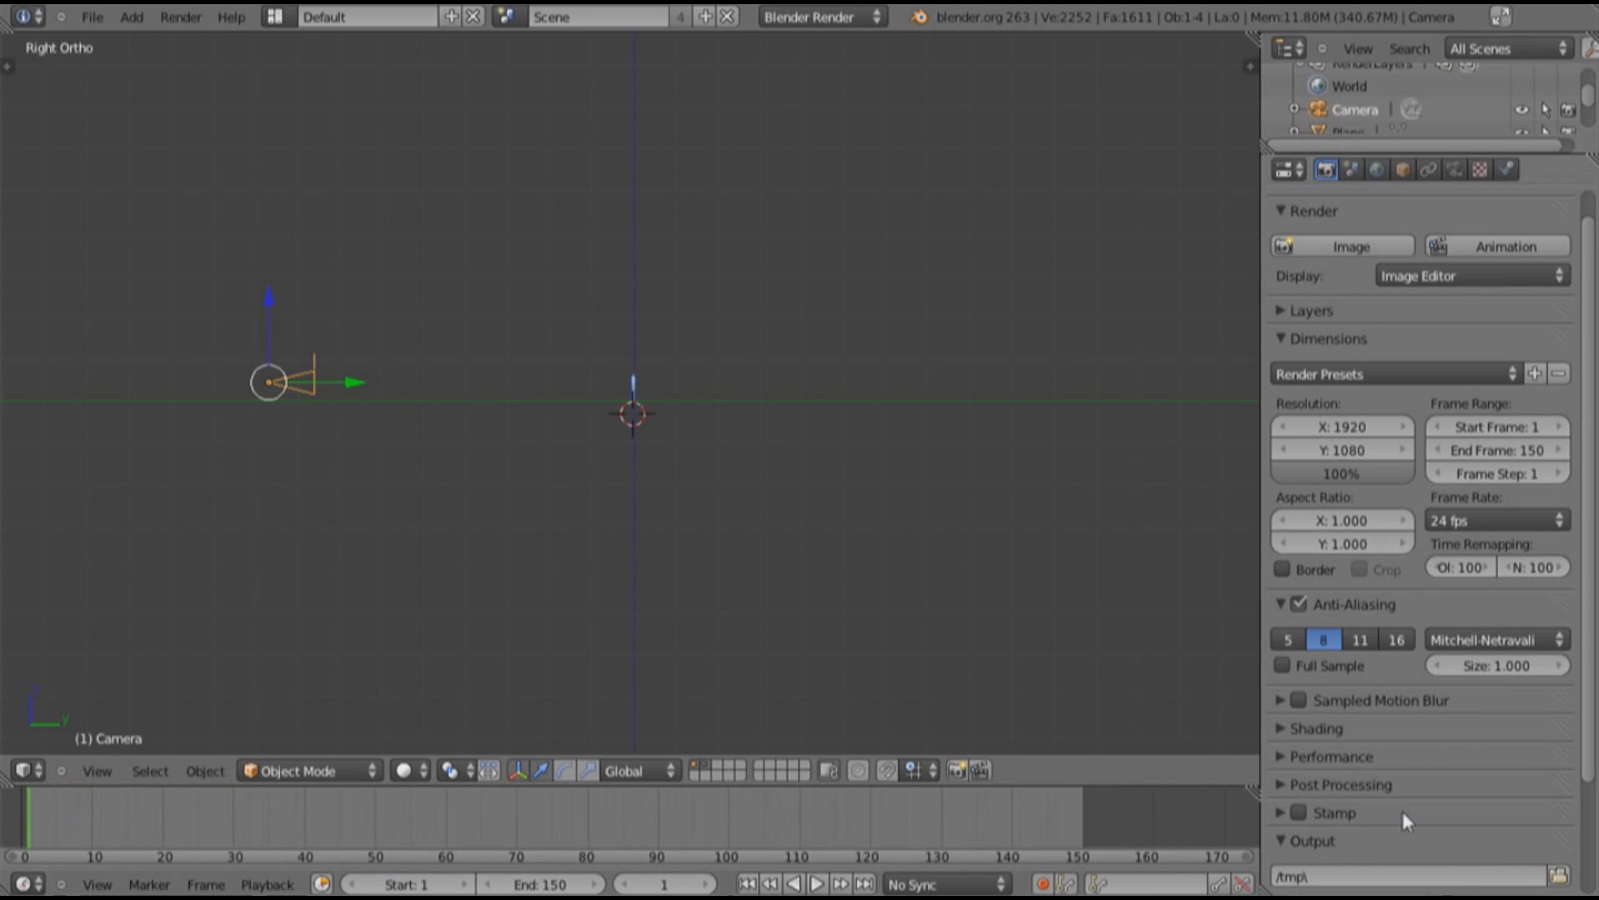
key("Home")
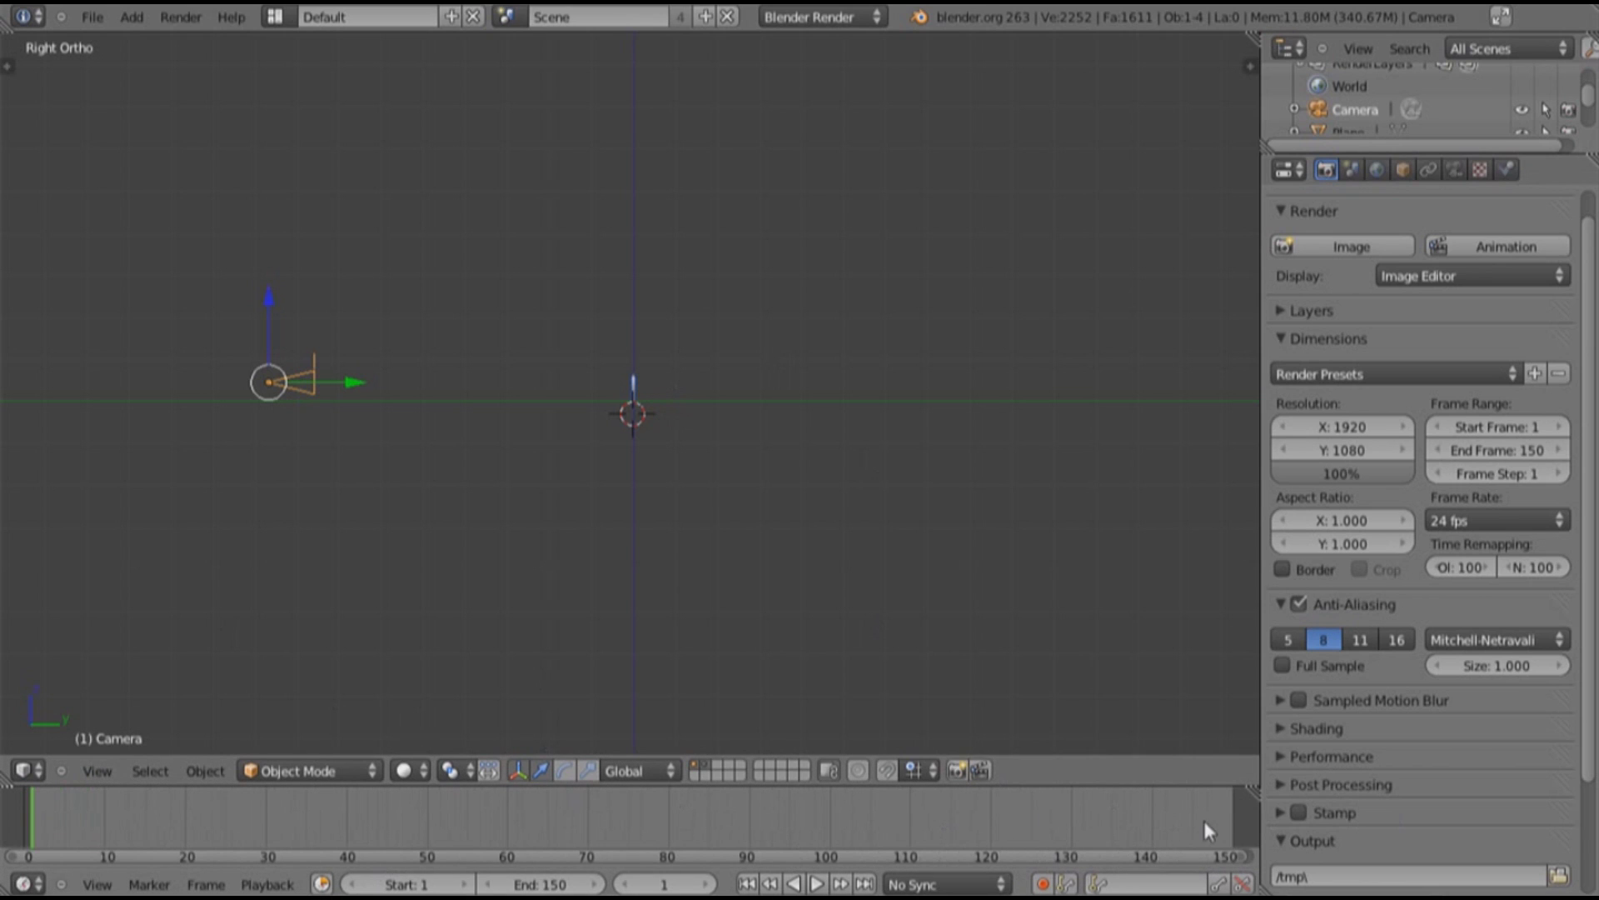
left_click_drag(1203, 822, 1232, 823)
key("i")
left_click(908, 825)
Keyframe the camera's location and rotation (LocRot) at frame 130
left_click(1068, 822)
key("i")
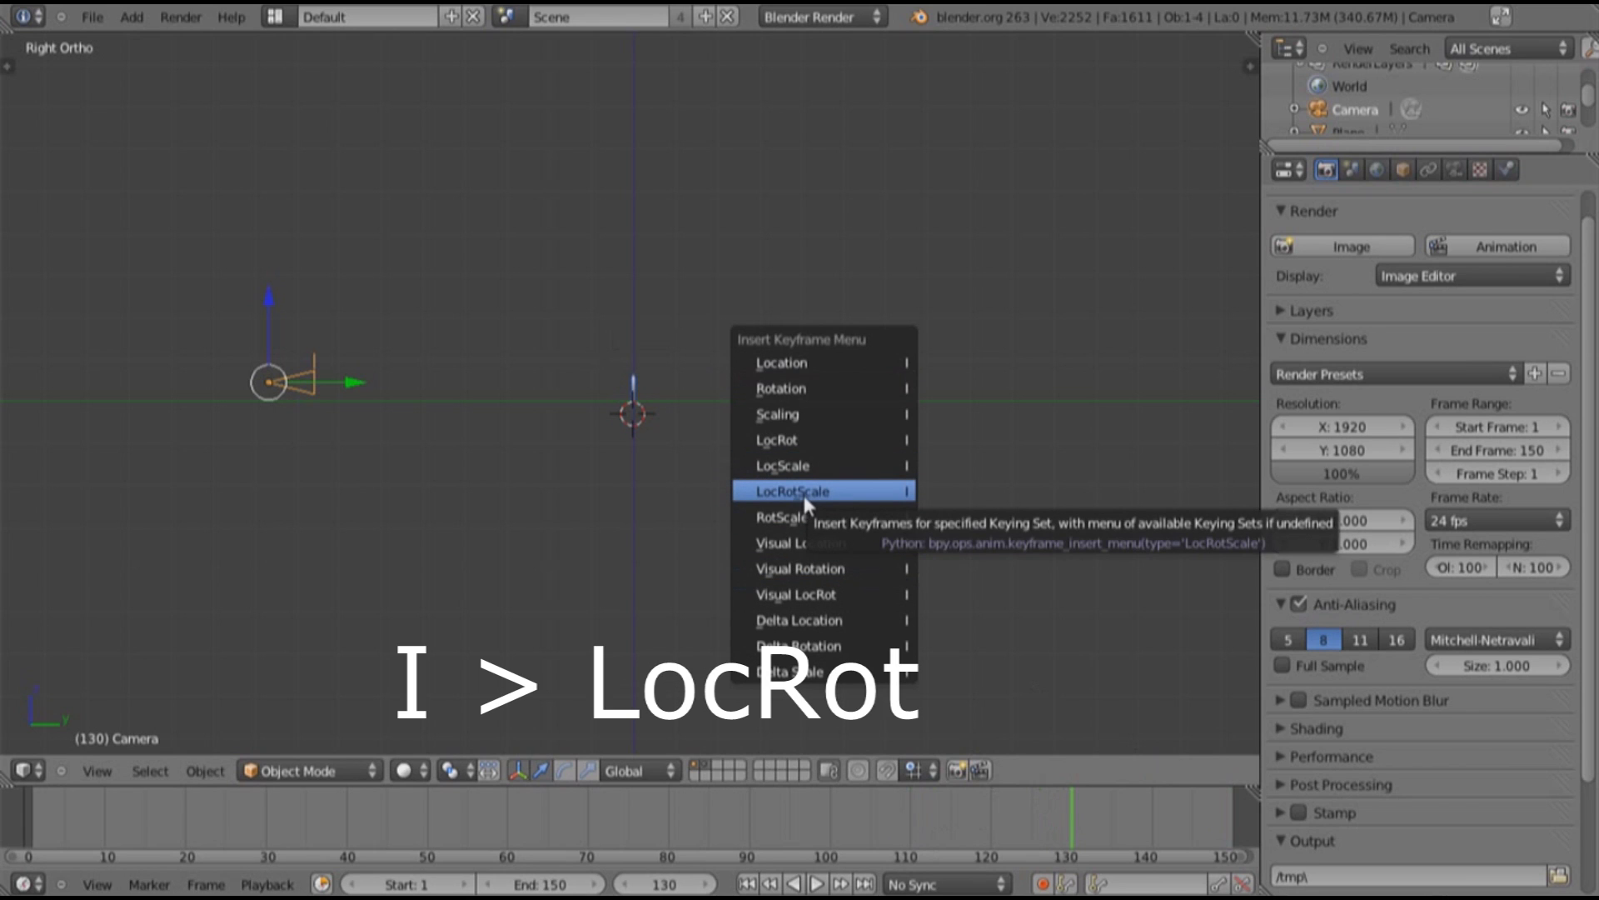
left_click(811, 450)
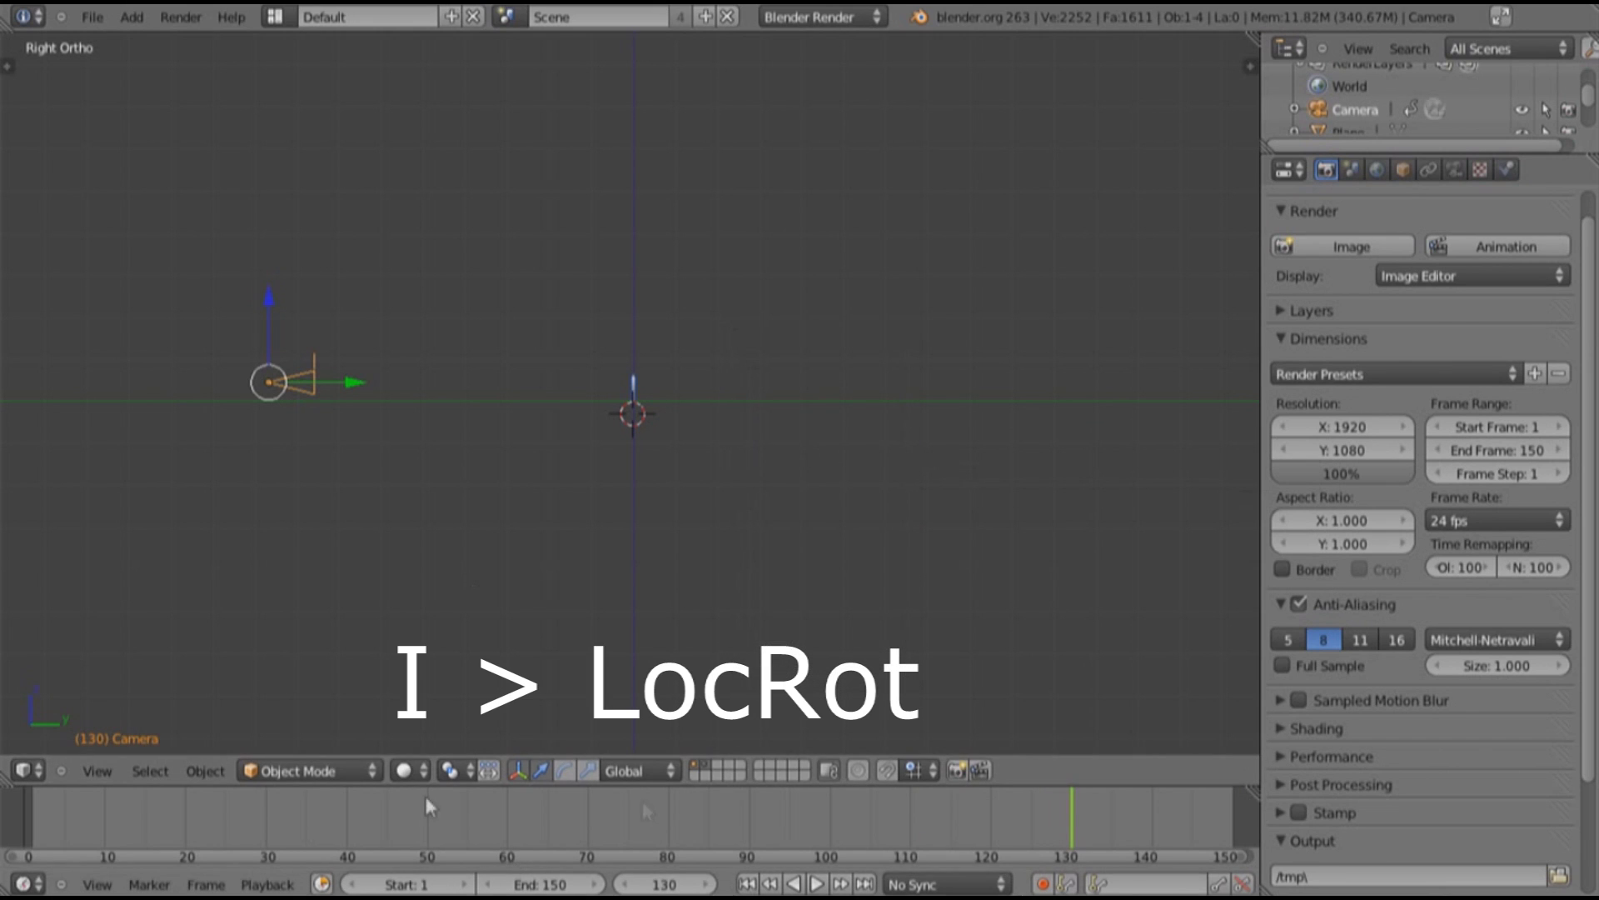
At frame 1, rotate the camera to a new angle
left_click_drag(43, 821, 35, 822)
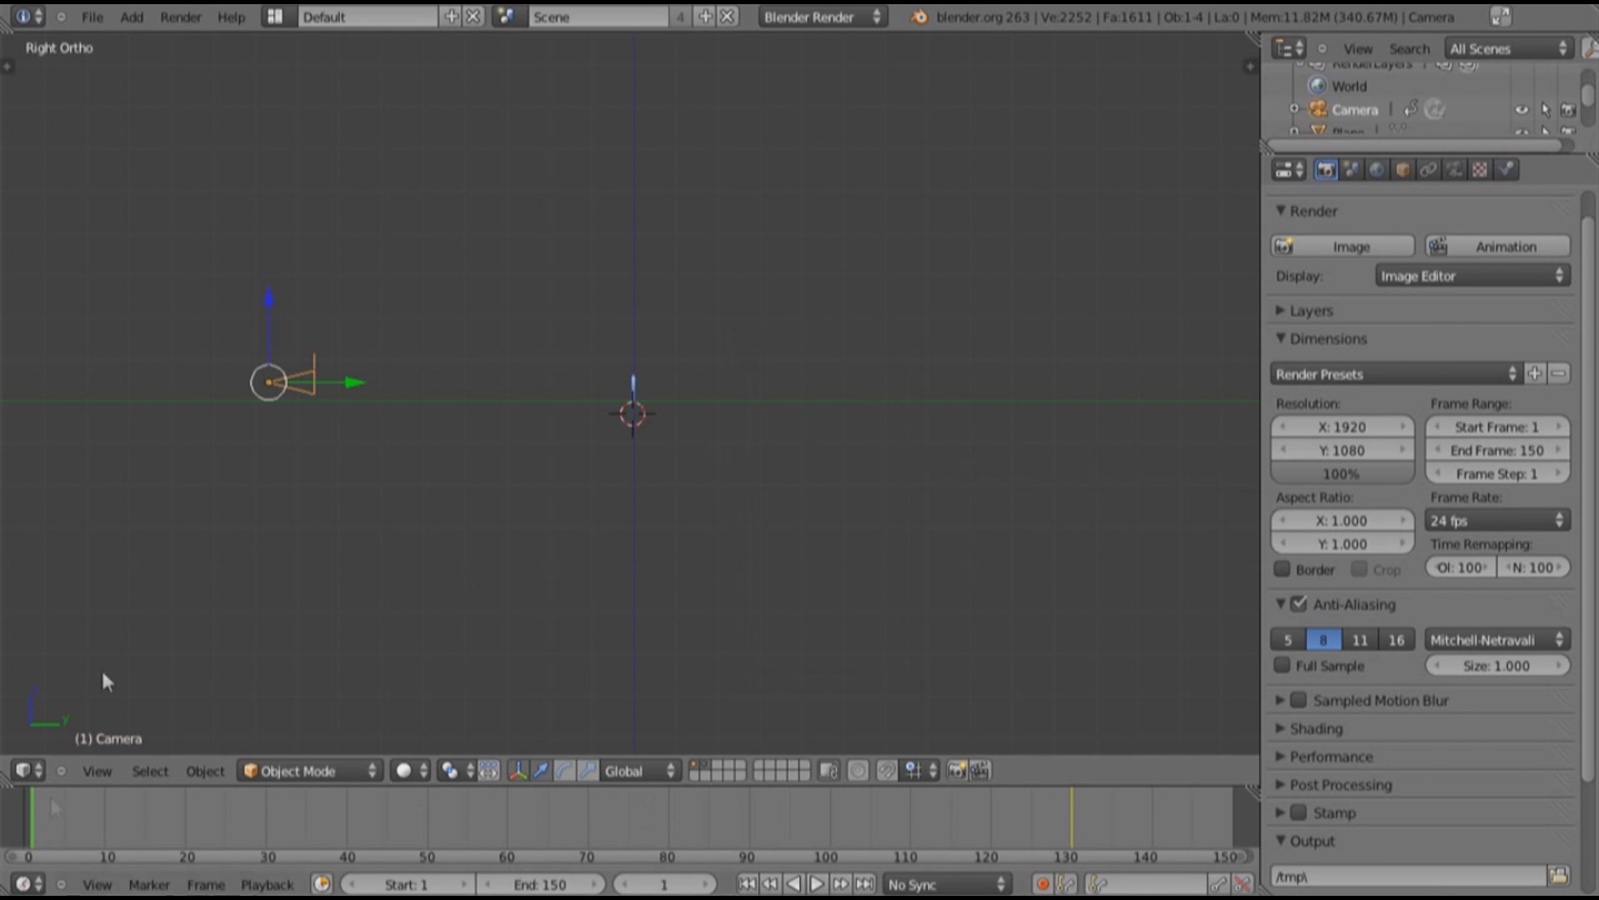
key("g")
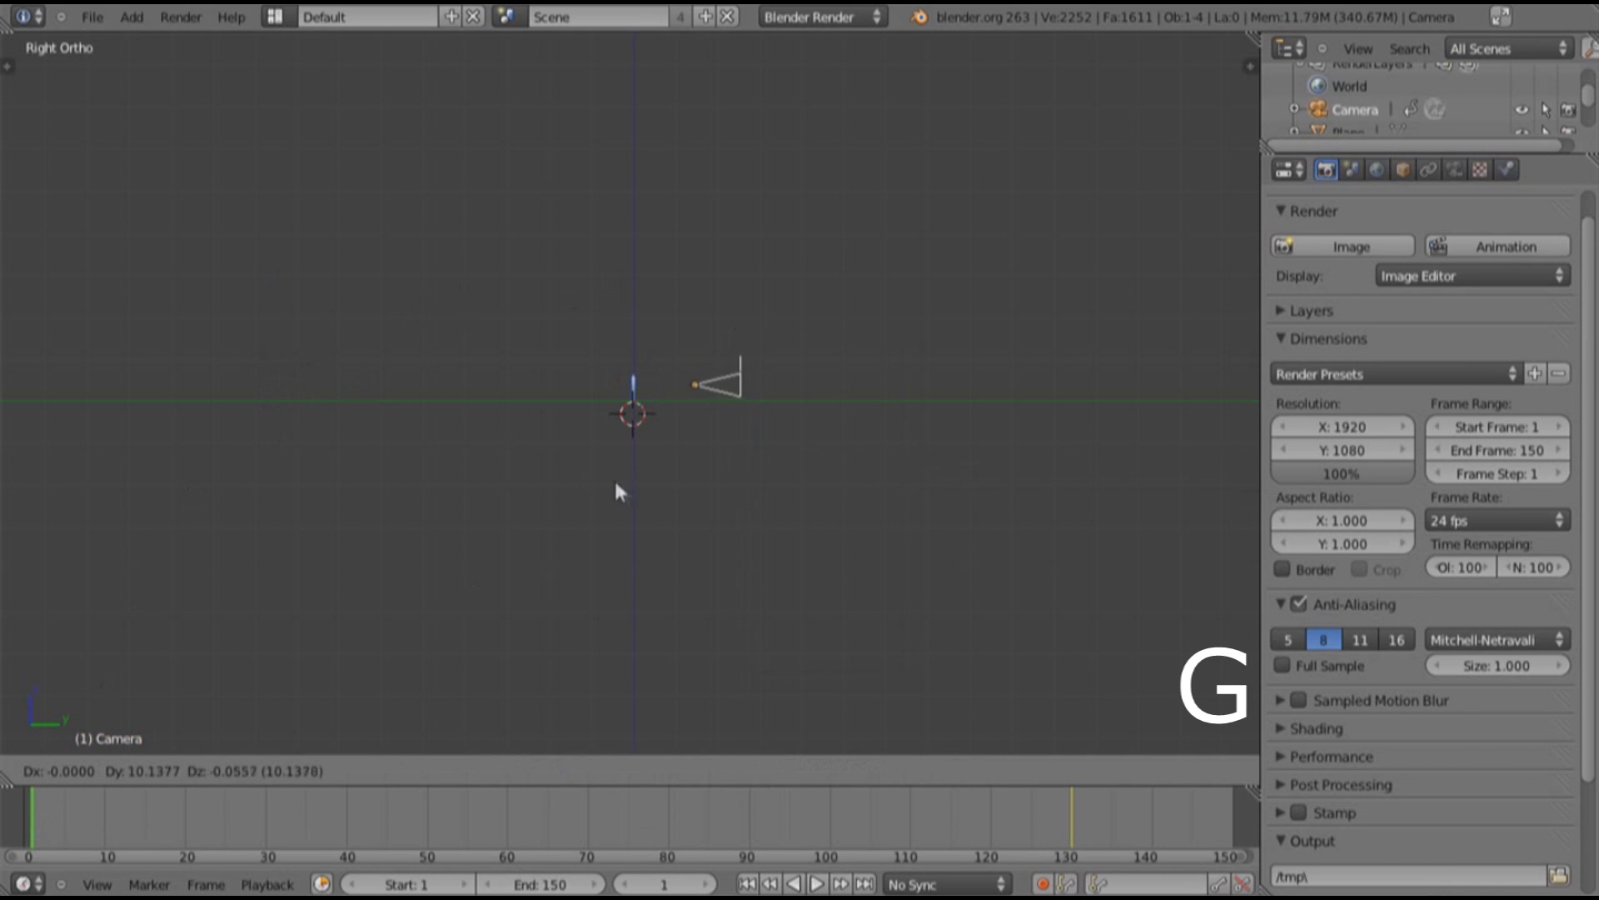
right_click(568, 472)
key("r")
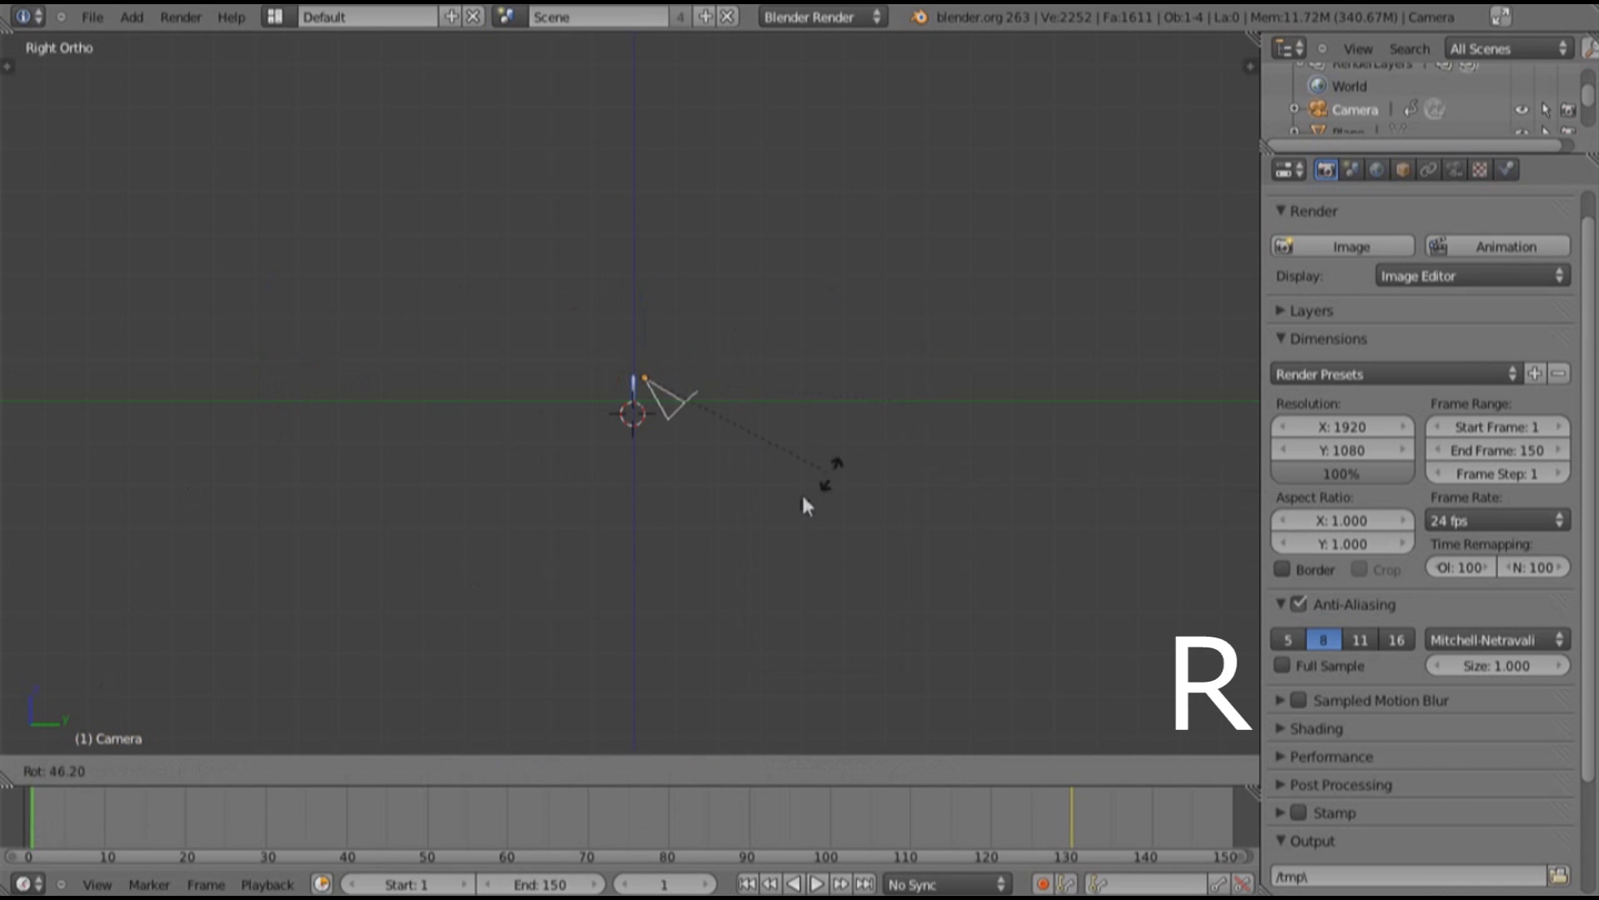
left_click(752, 528)
Move the camera further right, keyframe its LocRot at frame 1, and scrub to preview
scroll(667, 464, "up", 5)
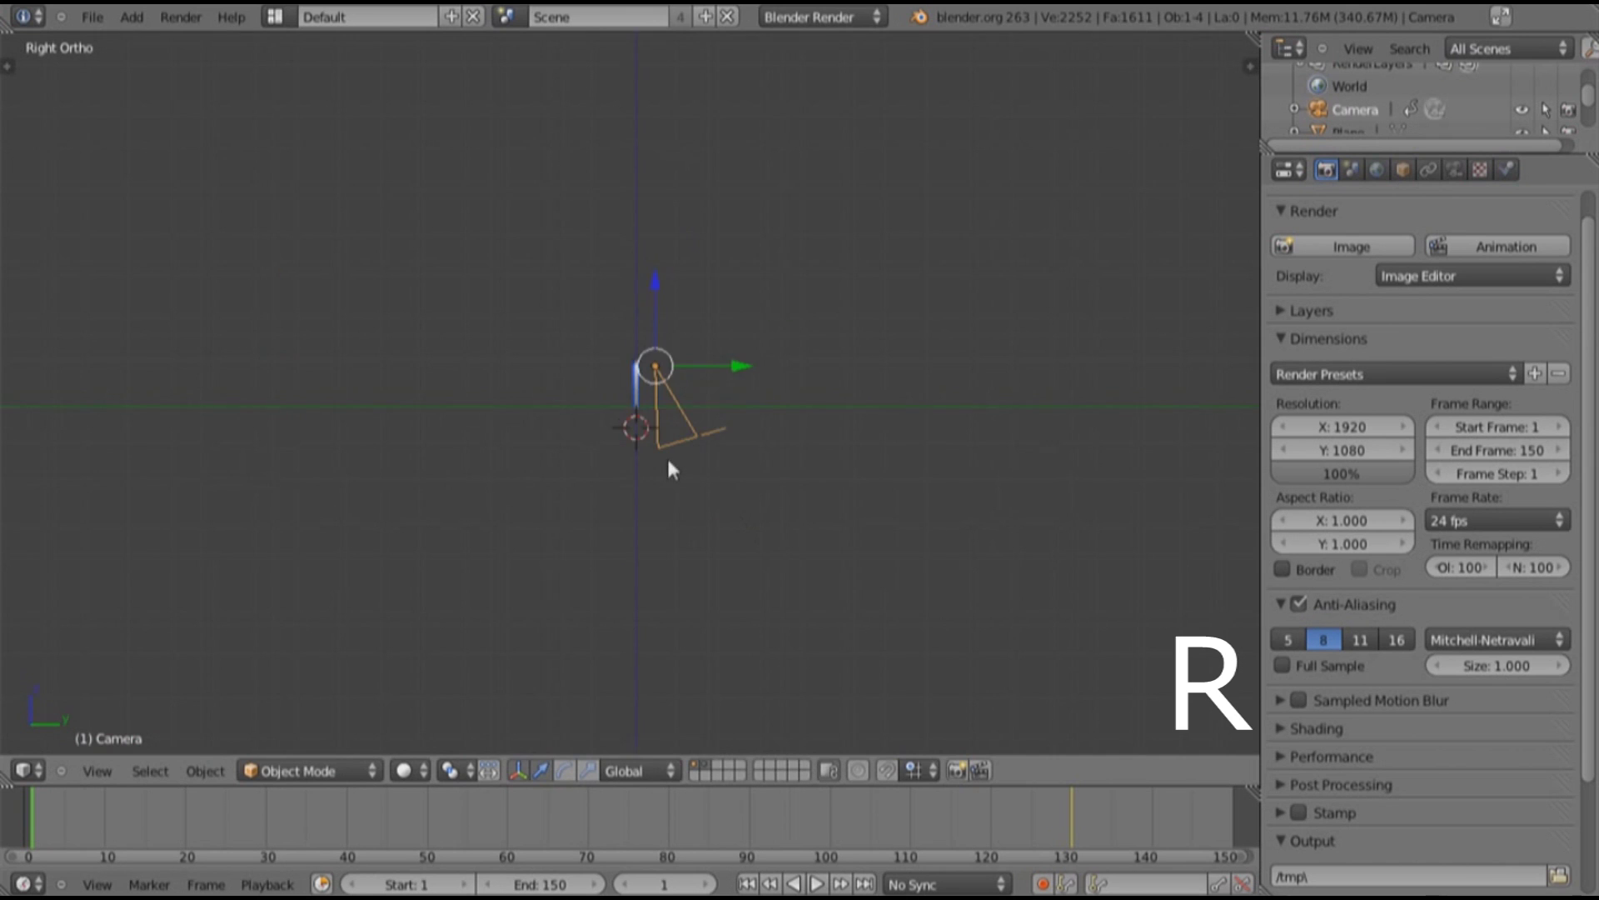
key("KP_0")
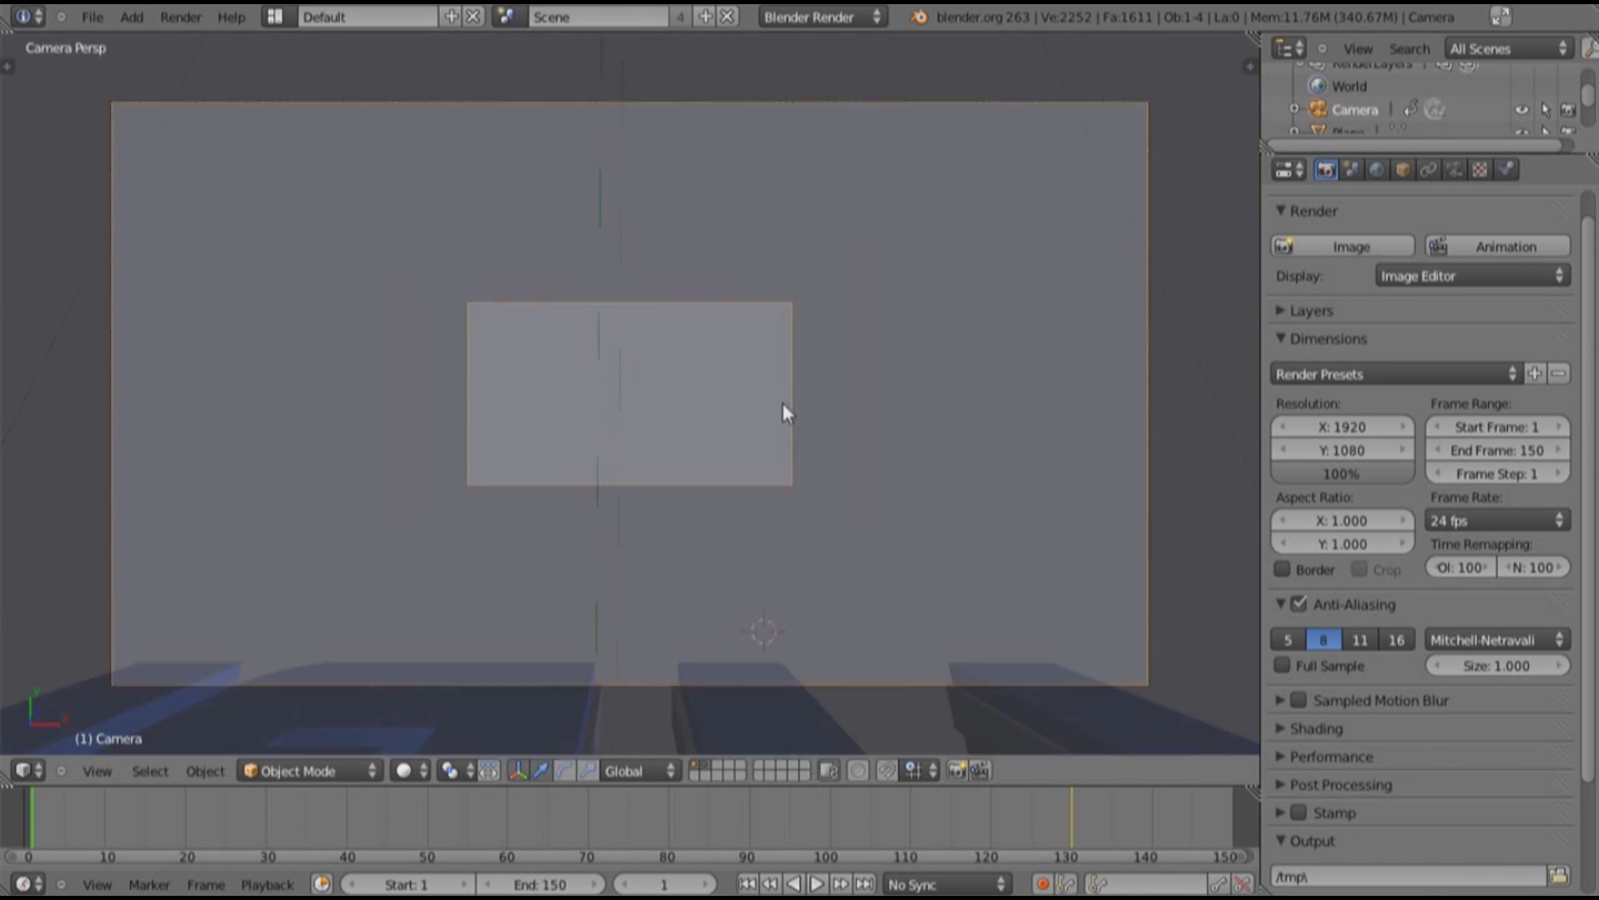
scroll(782, 402, "up", 3)
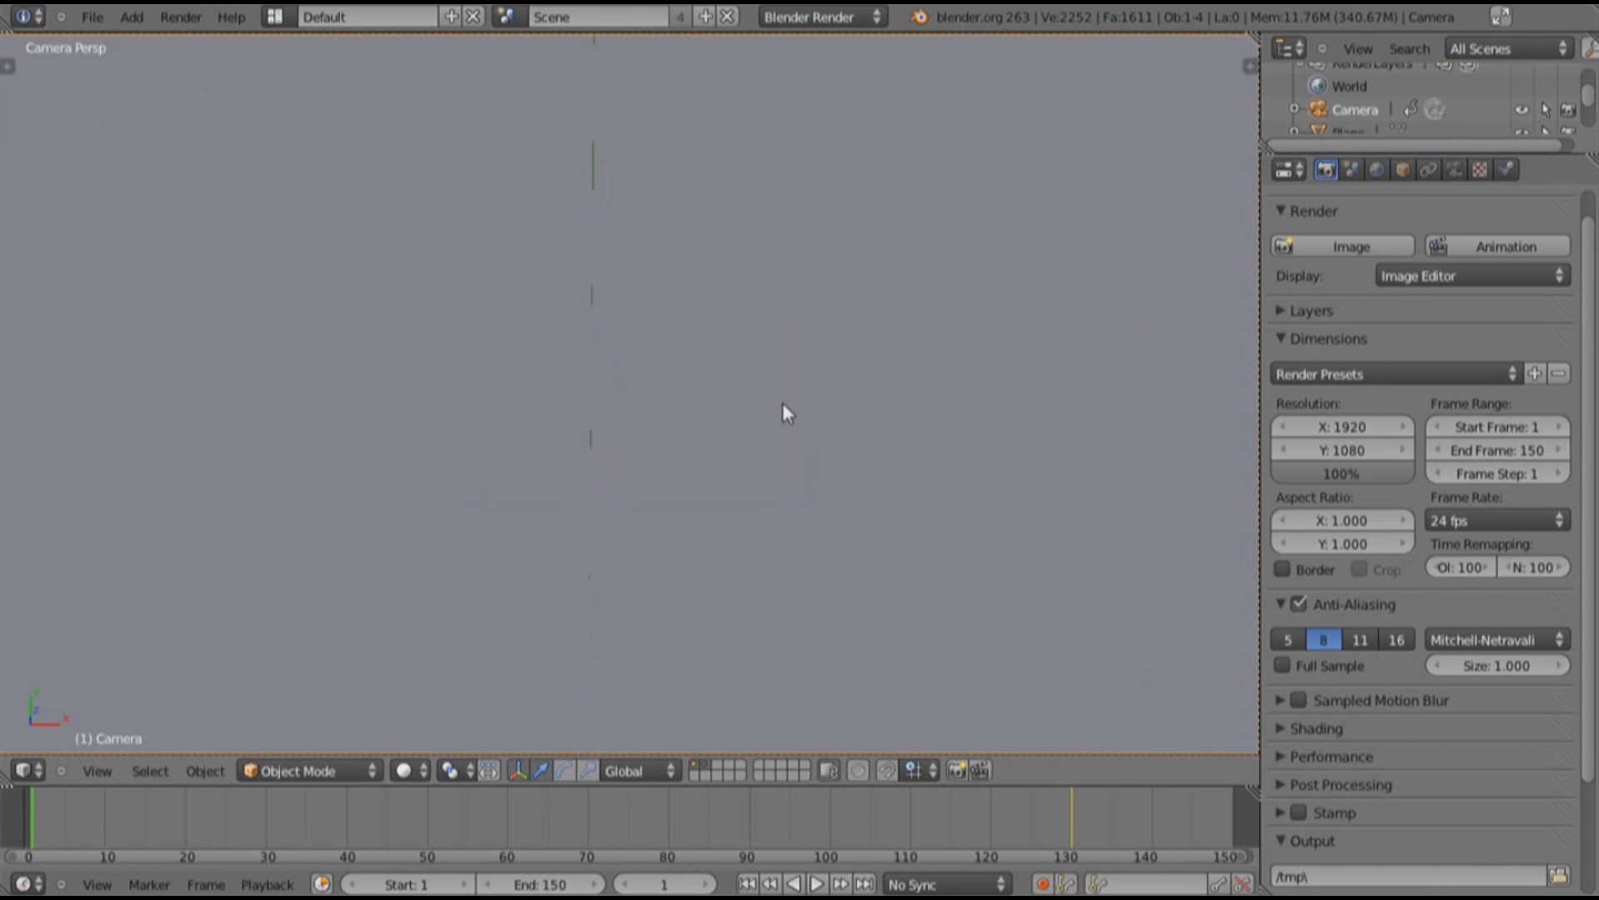
scroll(782, 402, "down", 3)
key("KP_1")
key("KP_3")
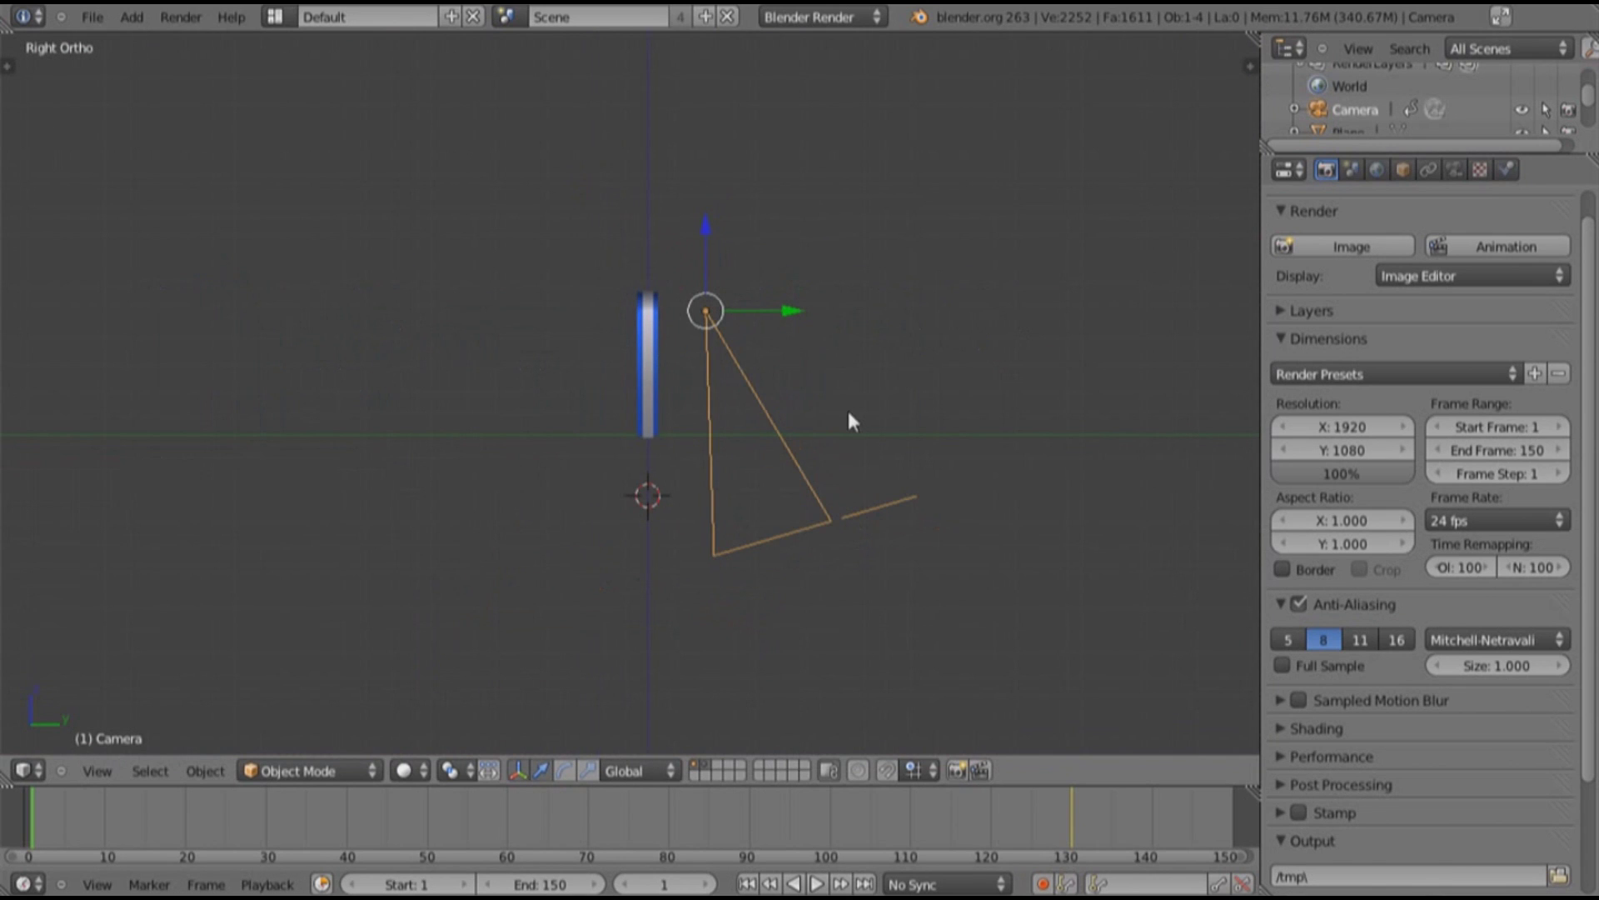
key("g")
left_click(954, 426)
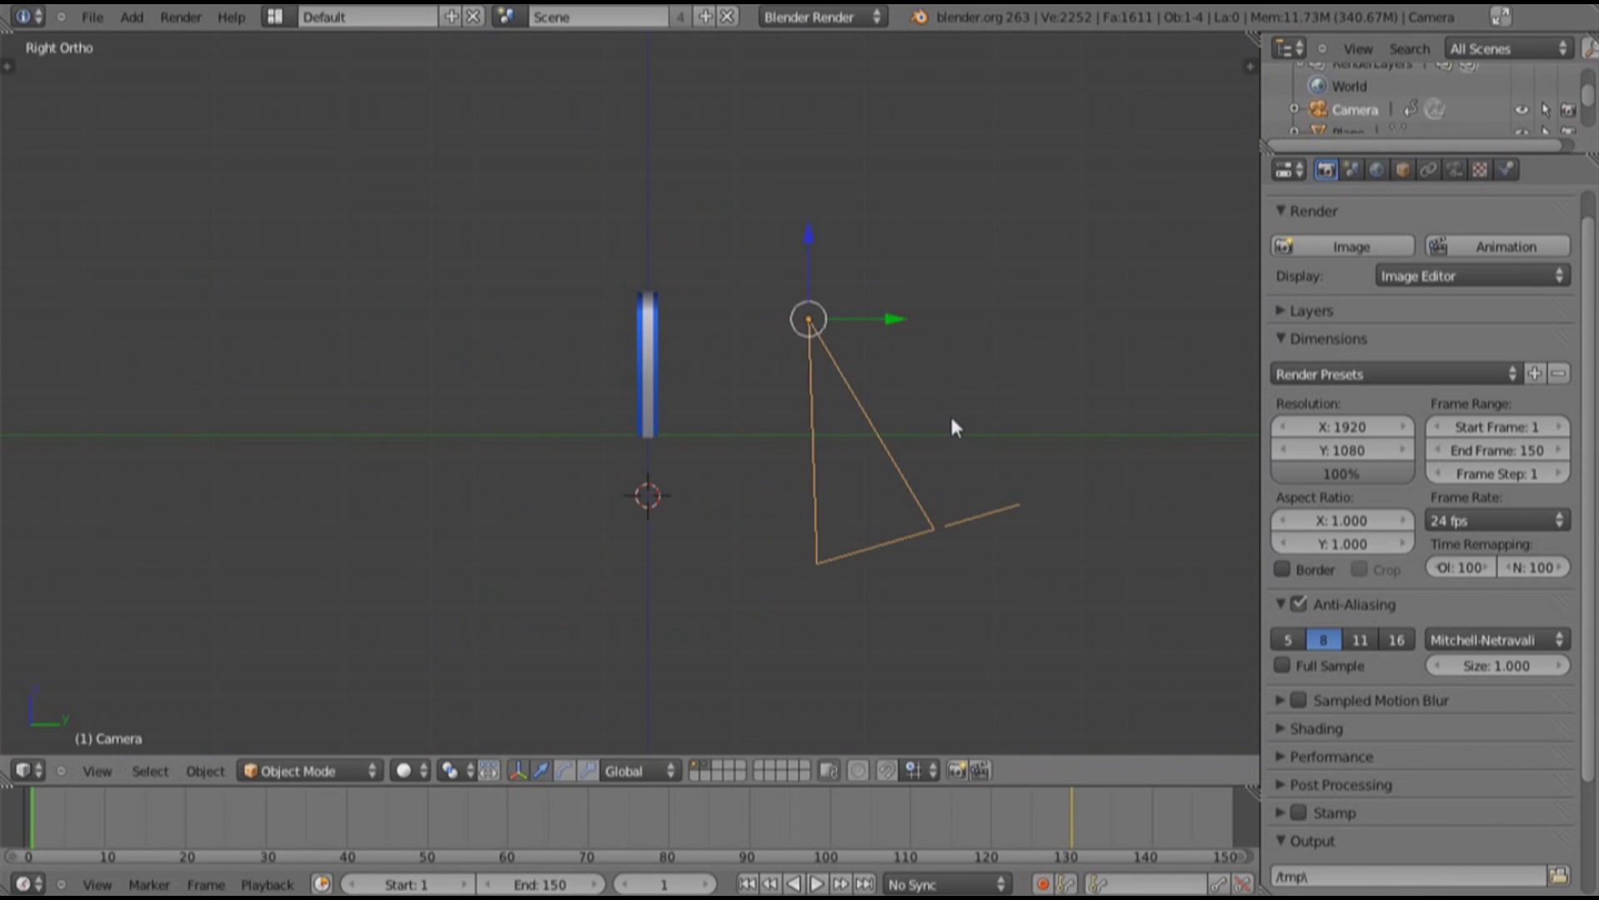
key("i")
left_click(951, 417)
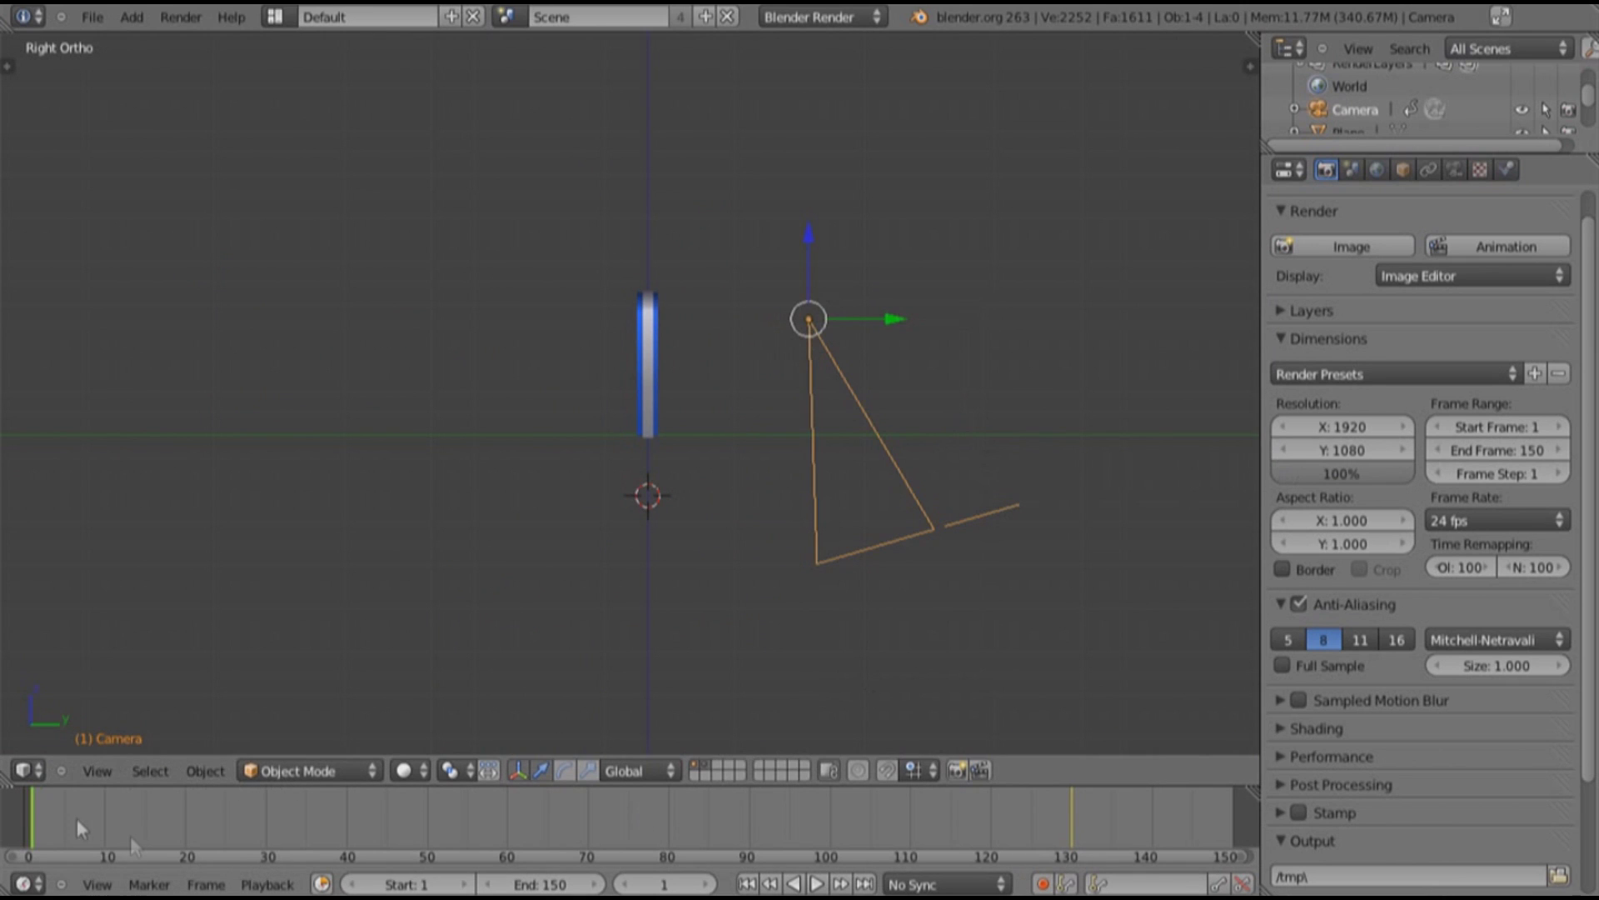
left_click_drag(76, 818, 284, 830)
scroll(458, 384, "down", 10)
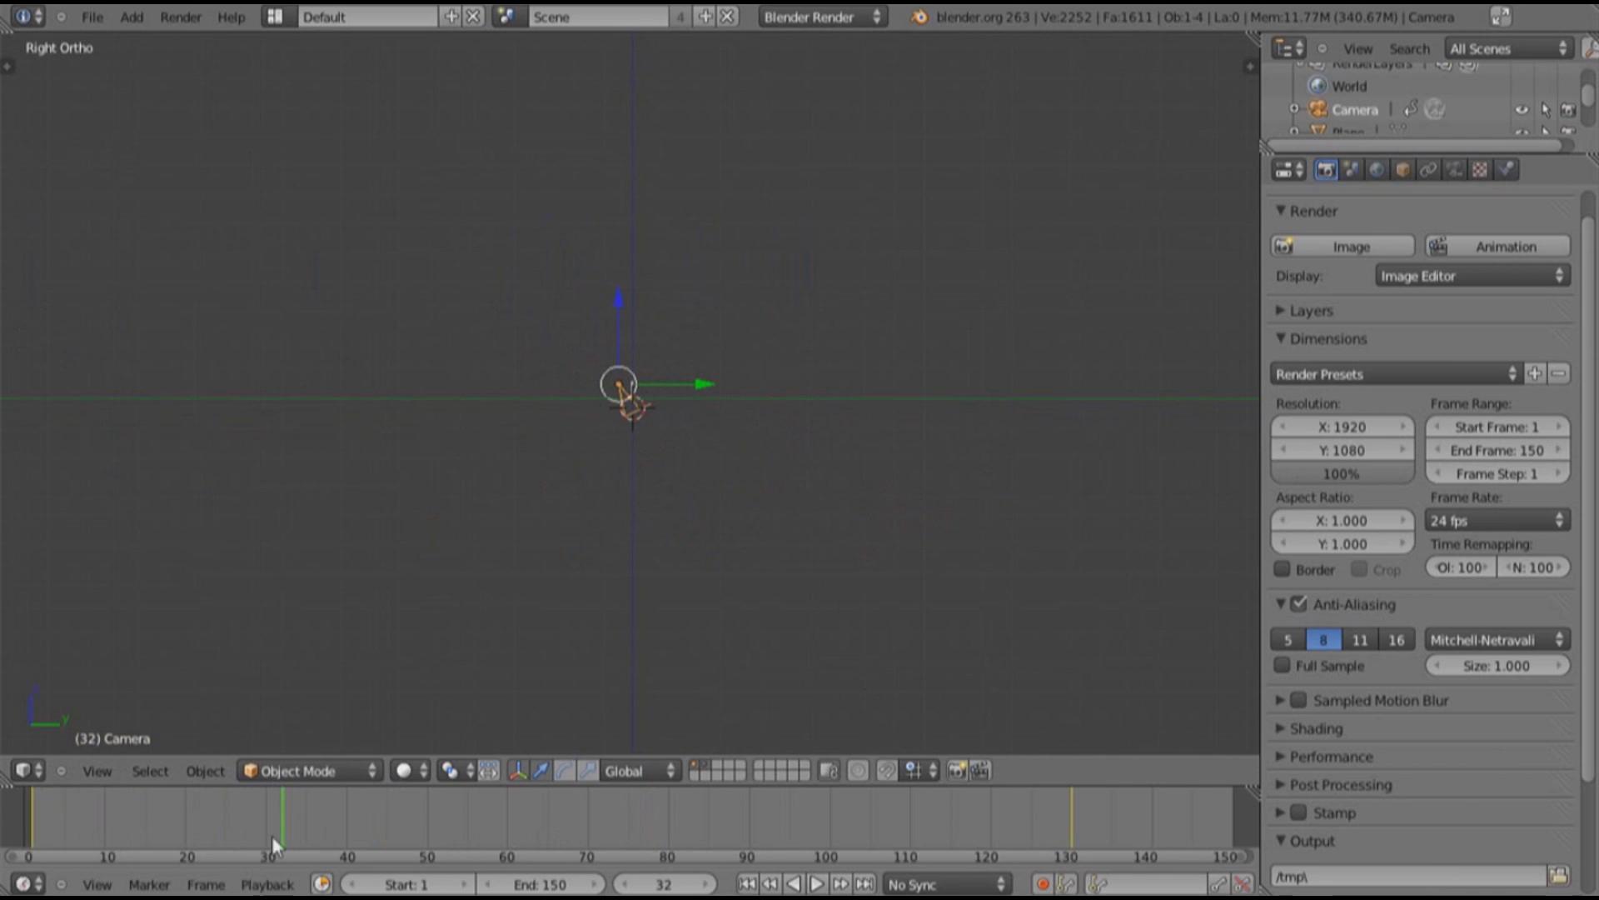
At frame 40, move, rotate and nudge the camera leftward toward the MattY text
scroll(271, 833, "down", 2)
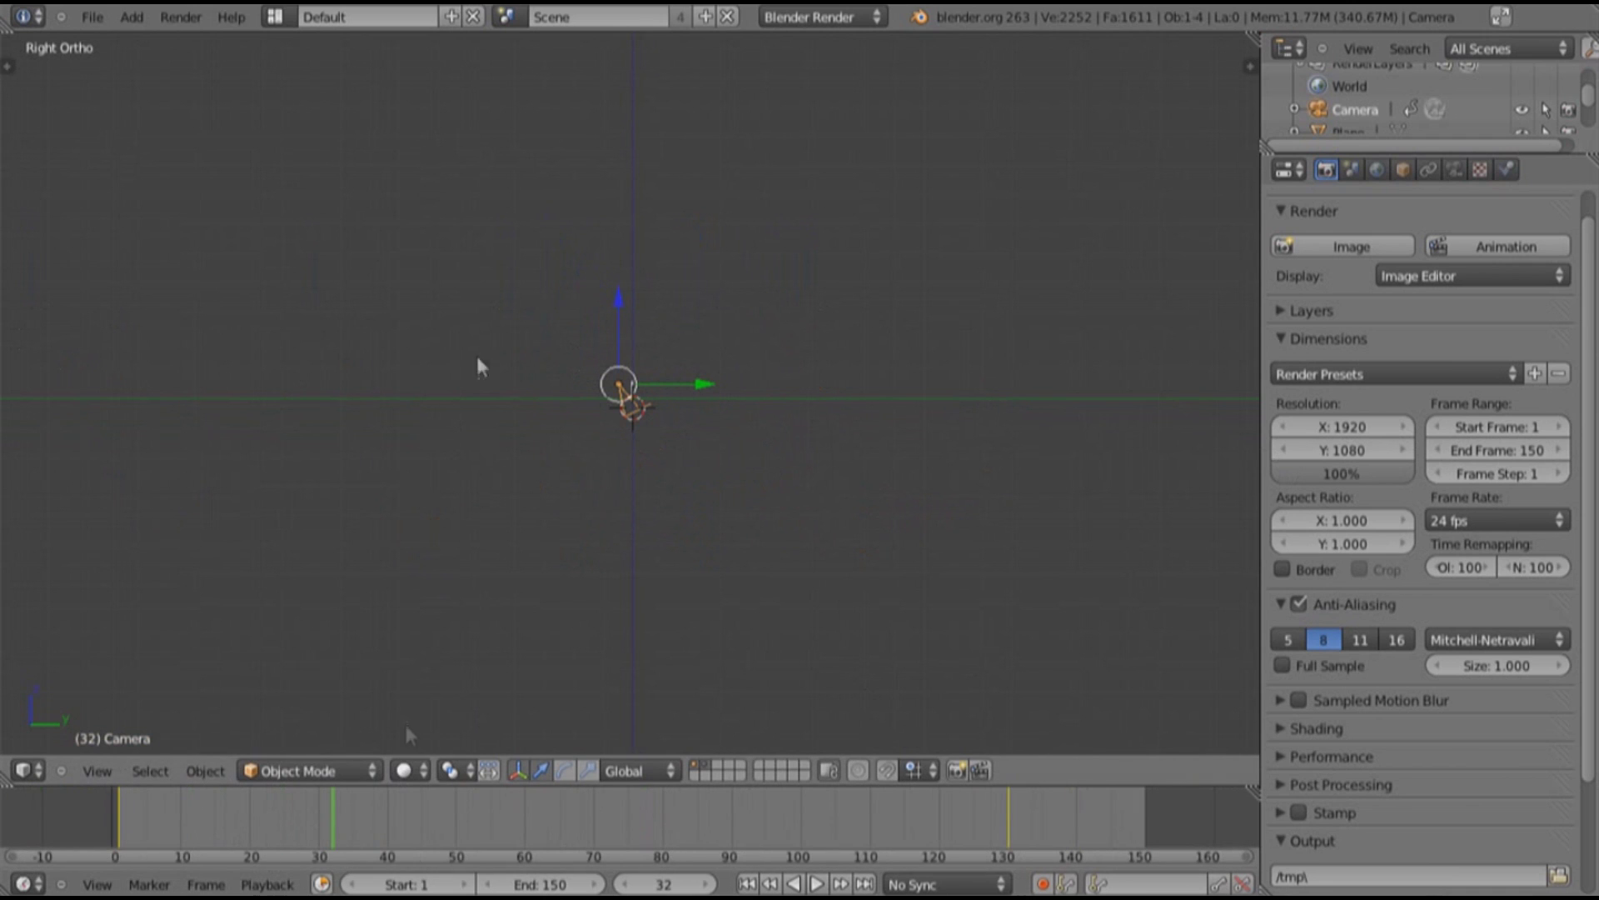
scroll(688, 468, "up", 7)
left_click_drag(227, 827, 250, 826)
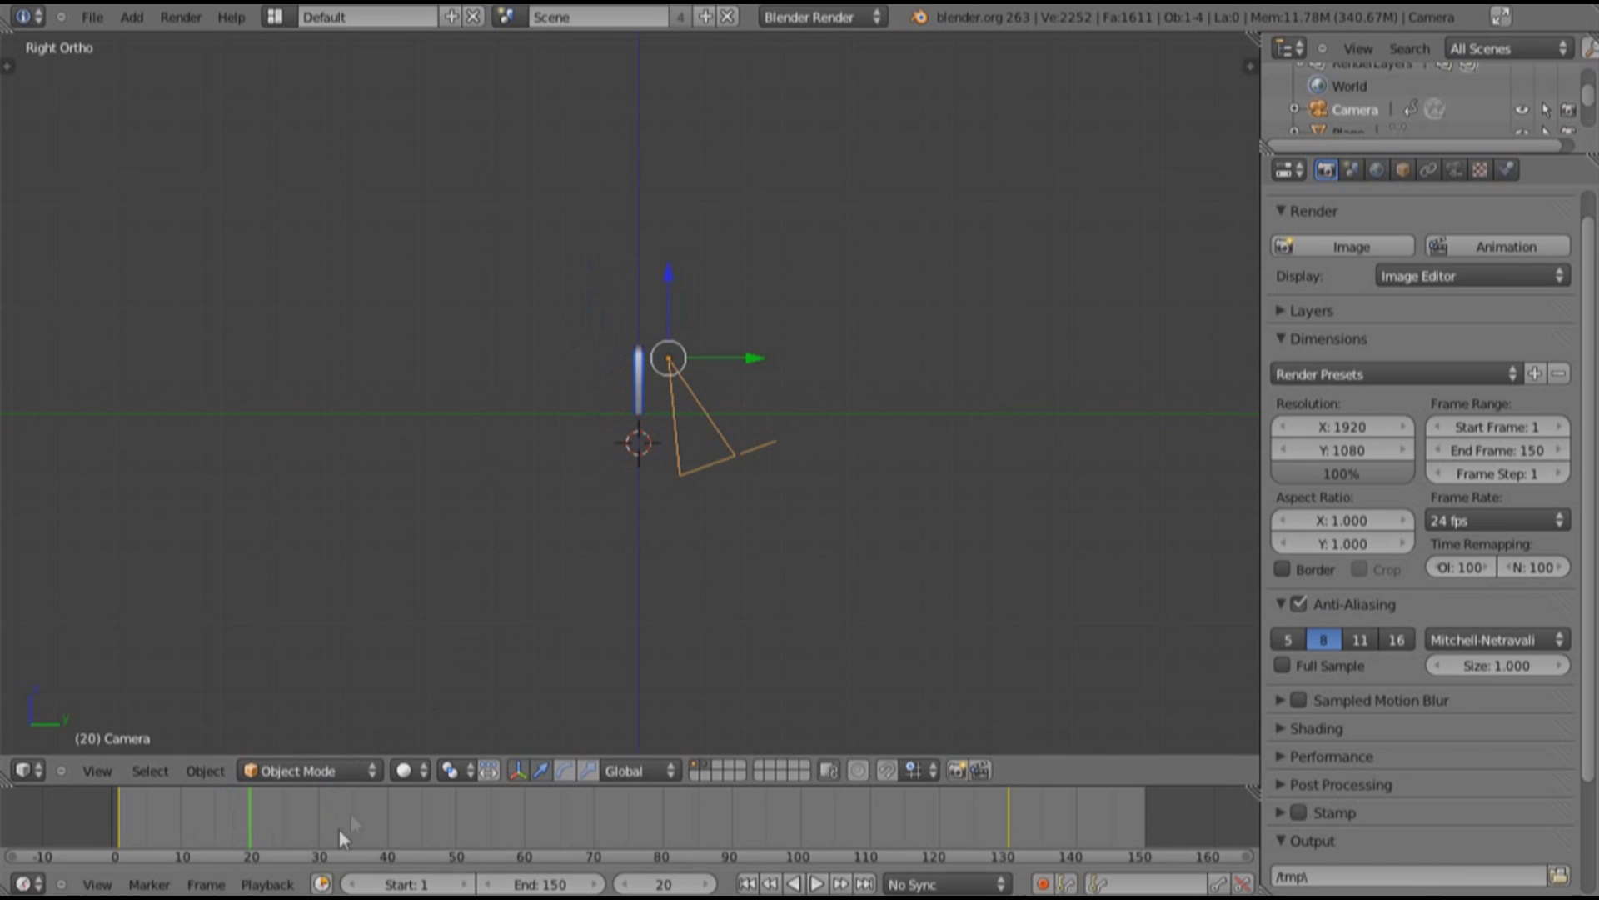
left_click(388, 825)
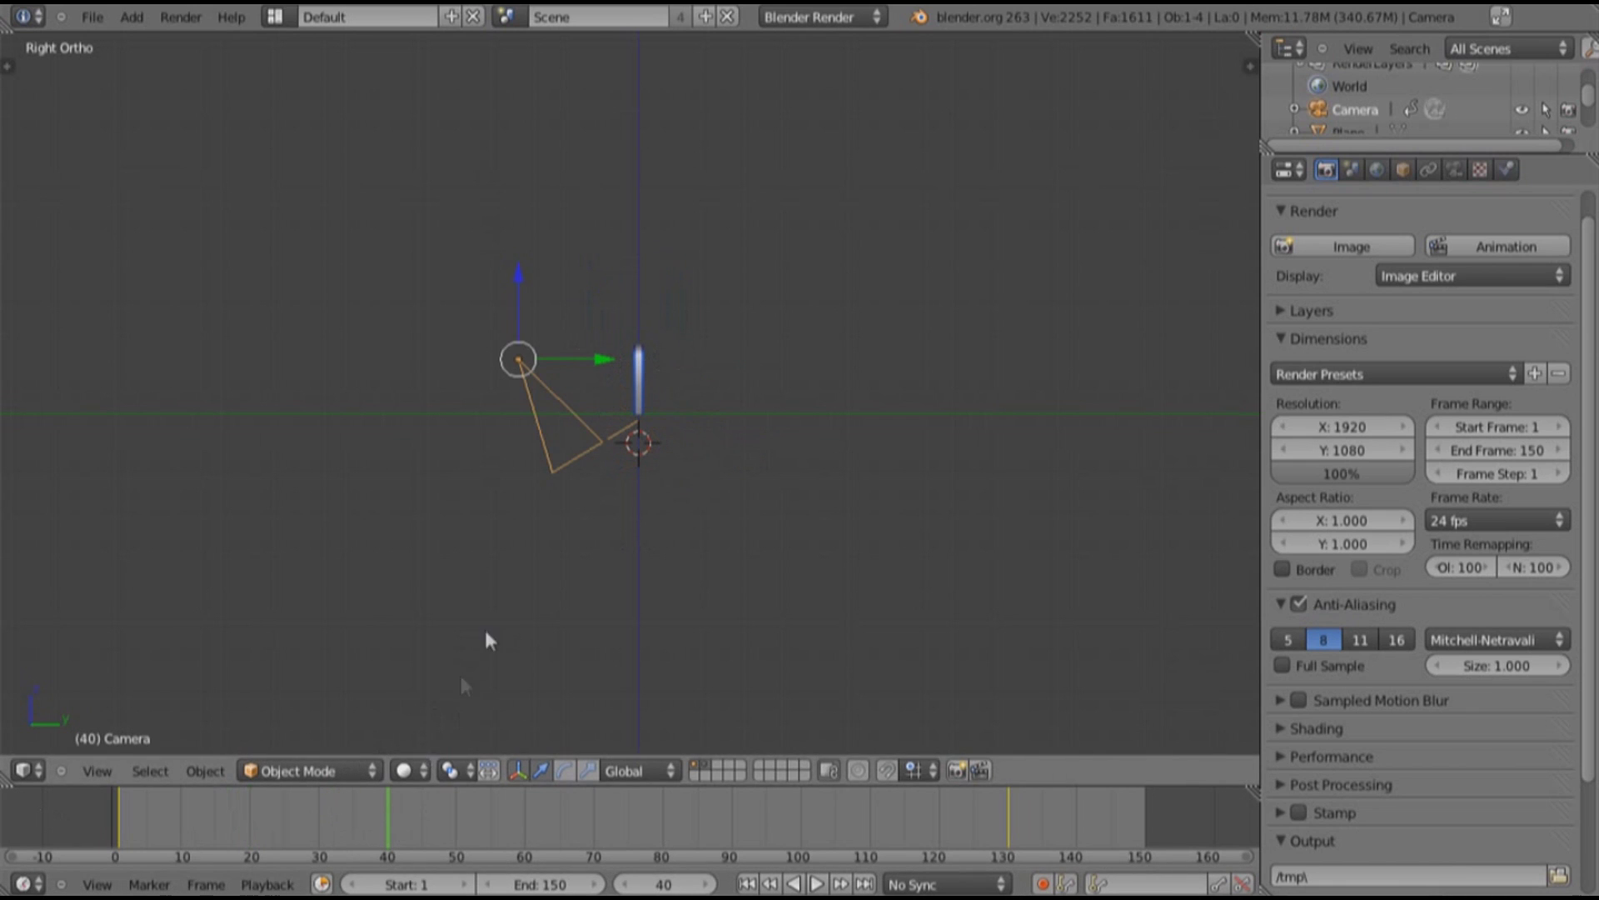
key("g")
left_click(596, 603)
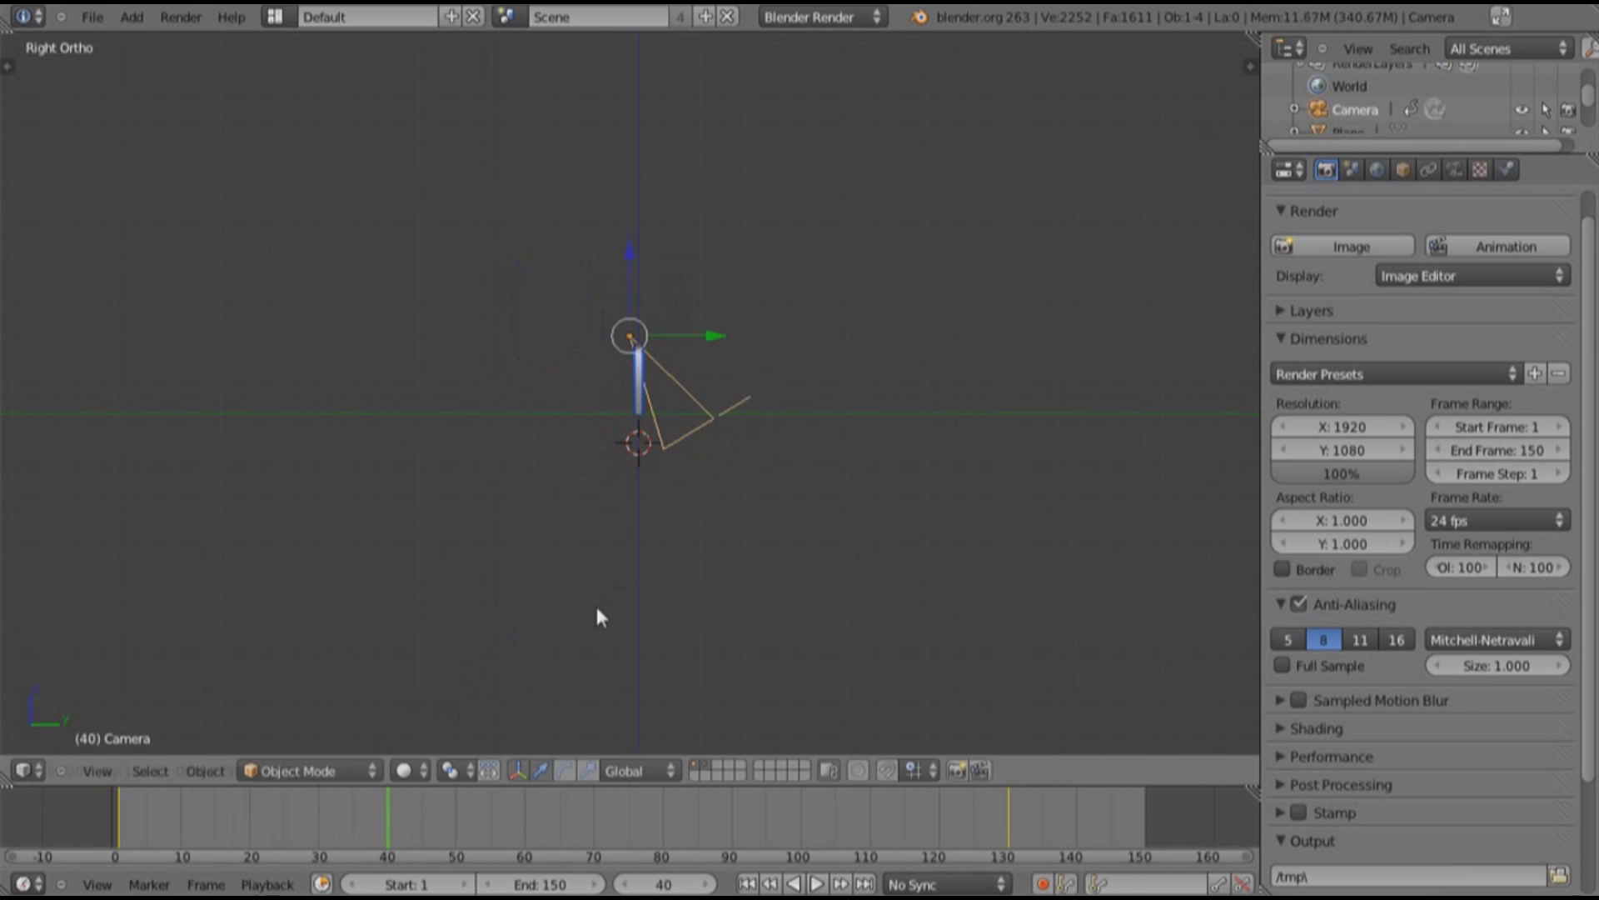
key("r")
left_click(687, 525)
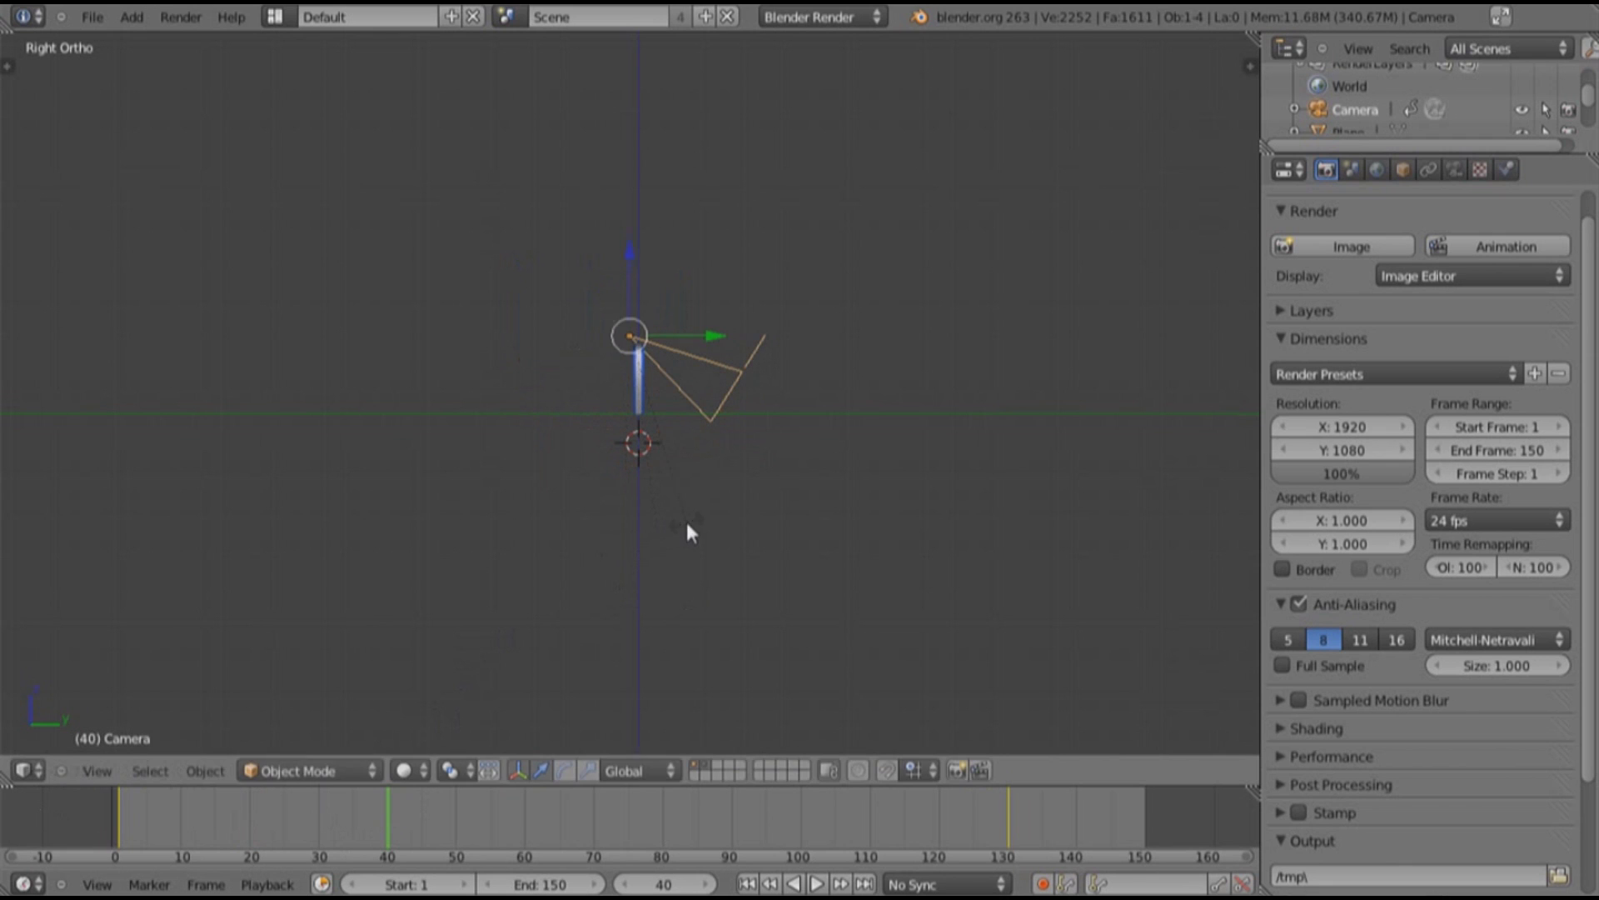
key("g")
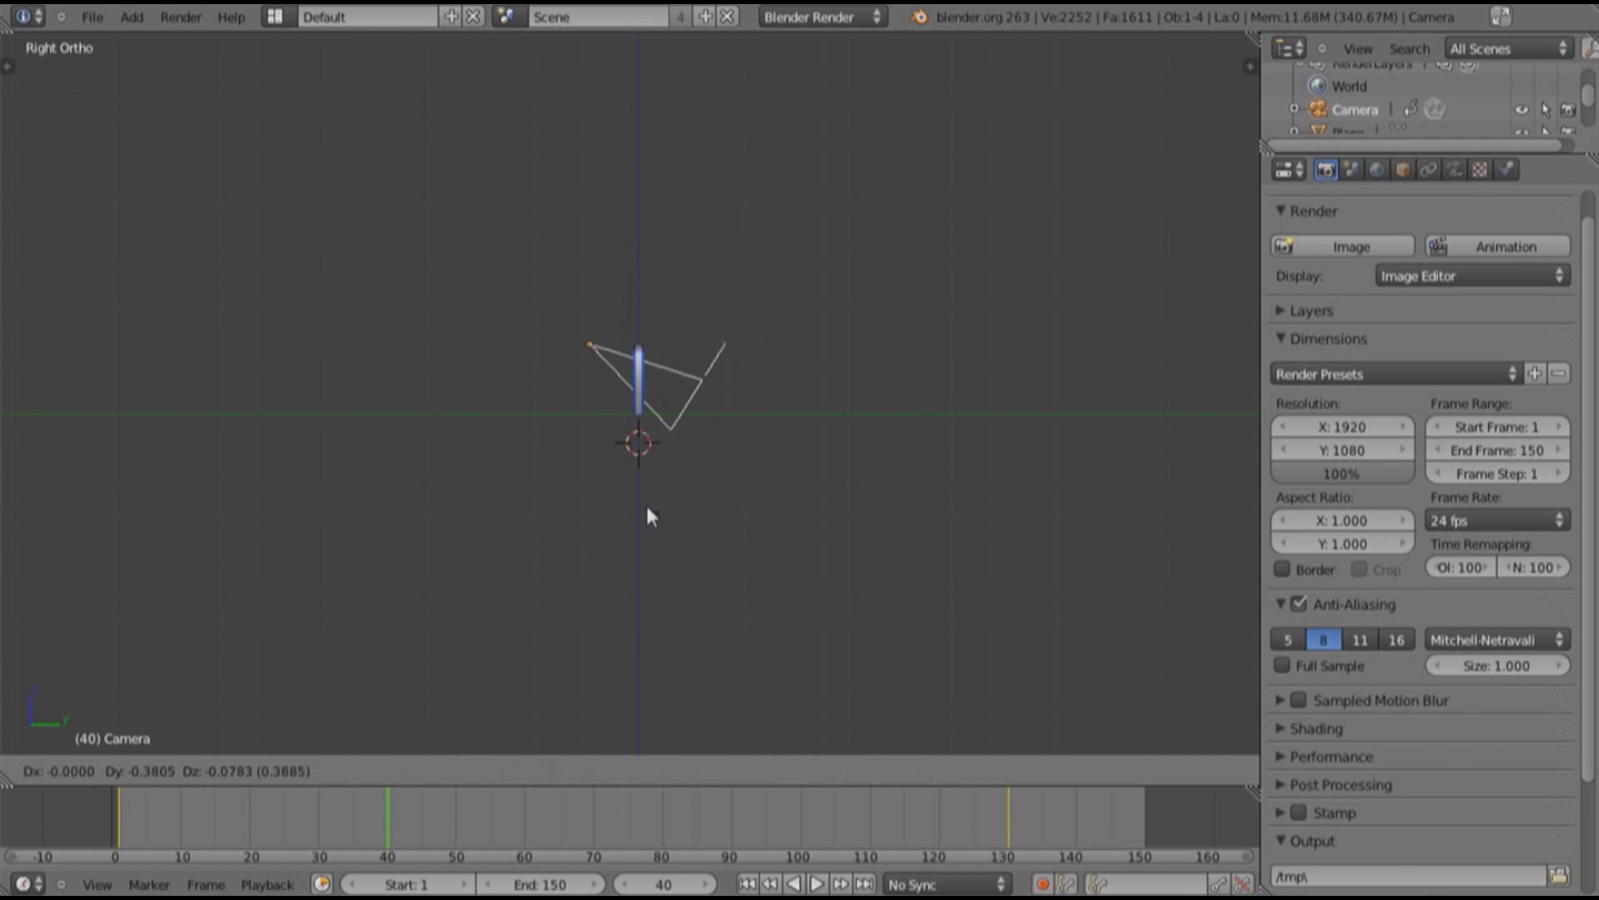
left_click(651, 504)
Keyframe the camera's LocRot at frame 40 and scrub the timeline to check the move
key("KP_0")
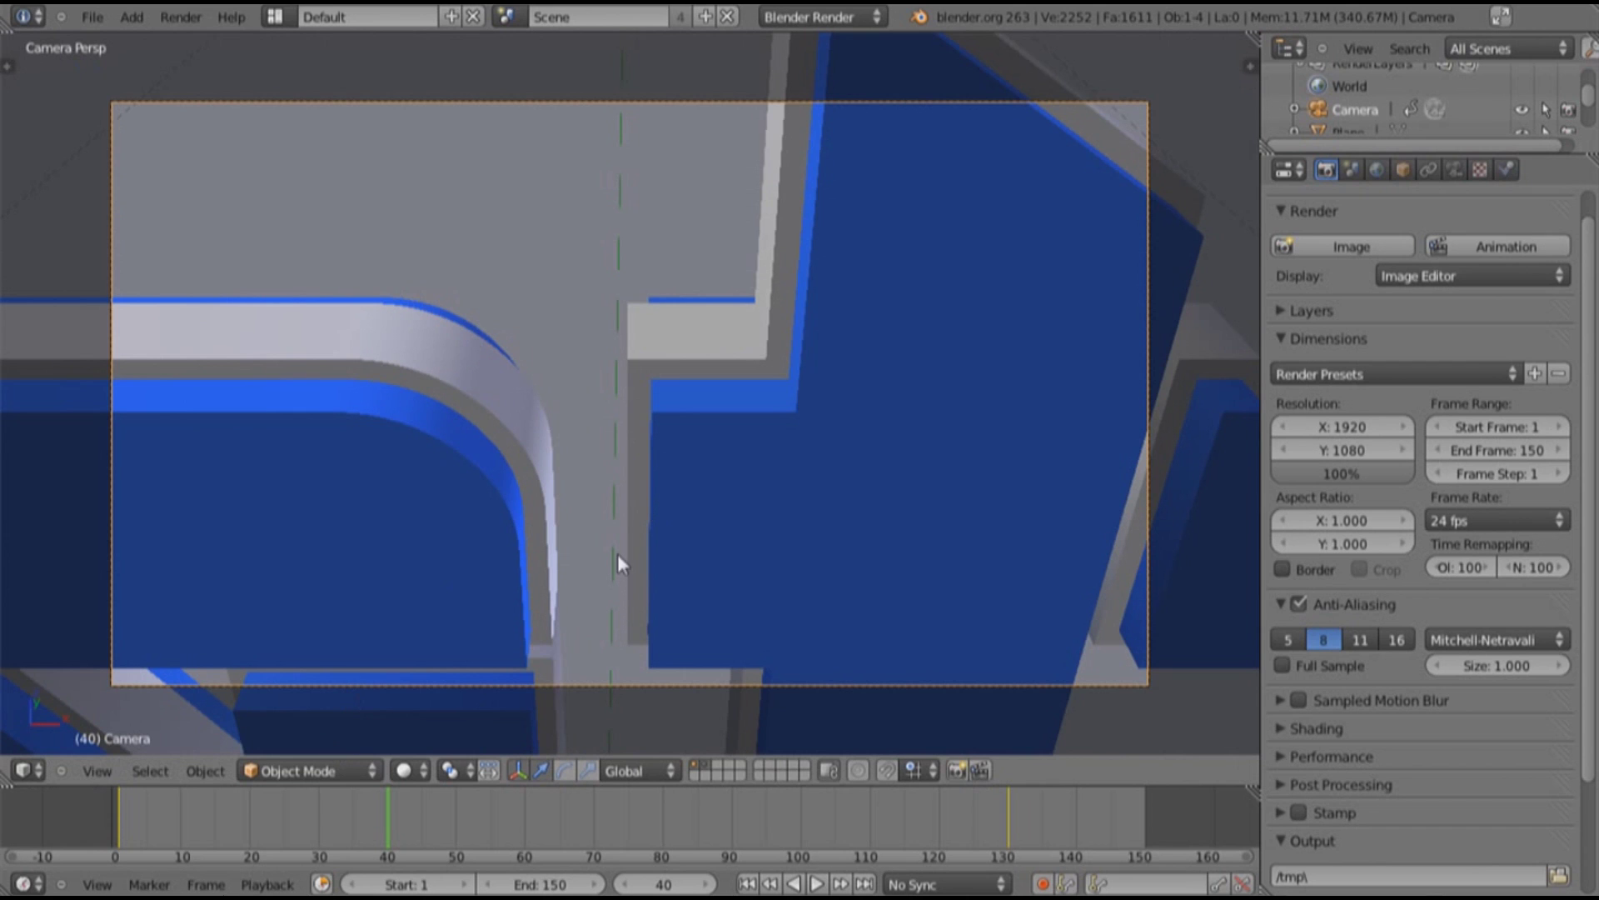
key("i")
left_click(756, 331)
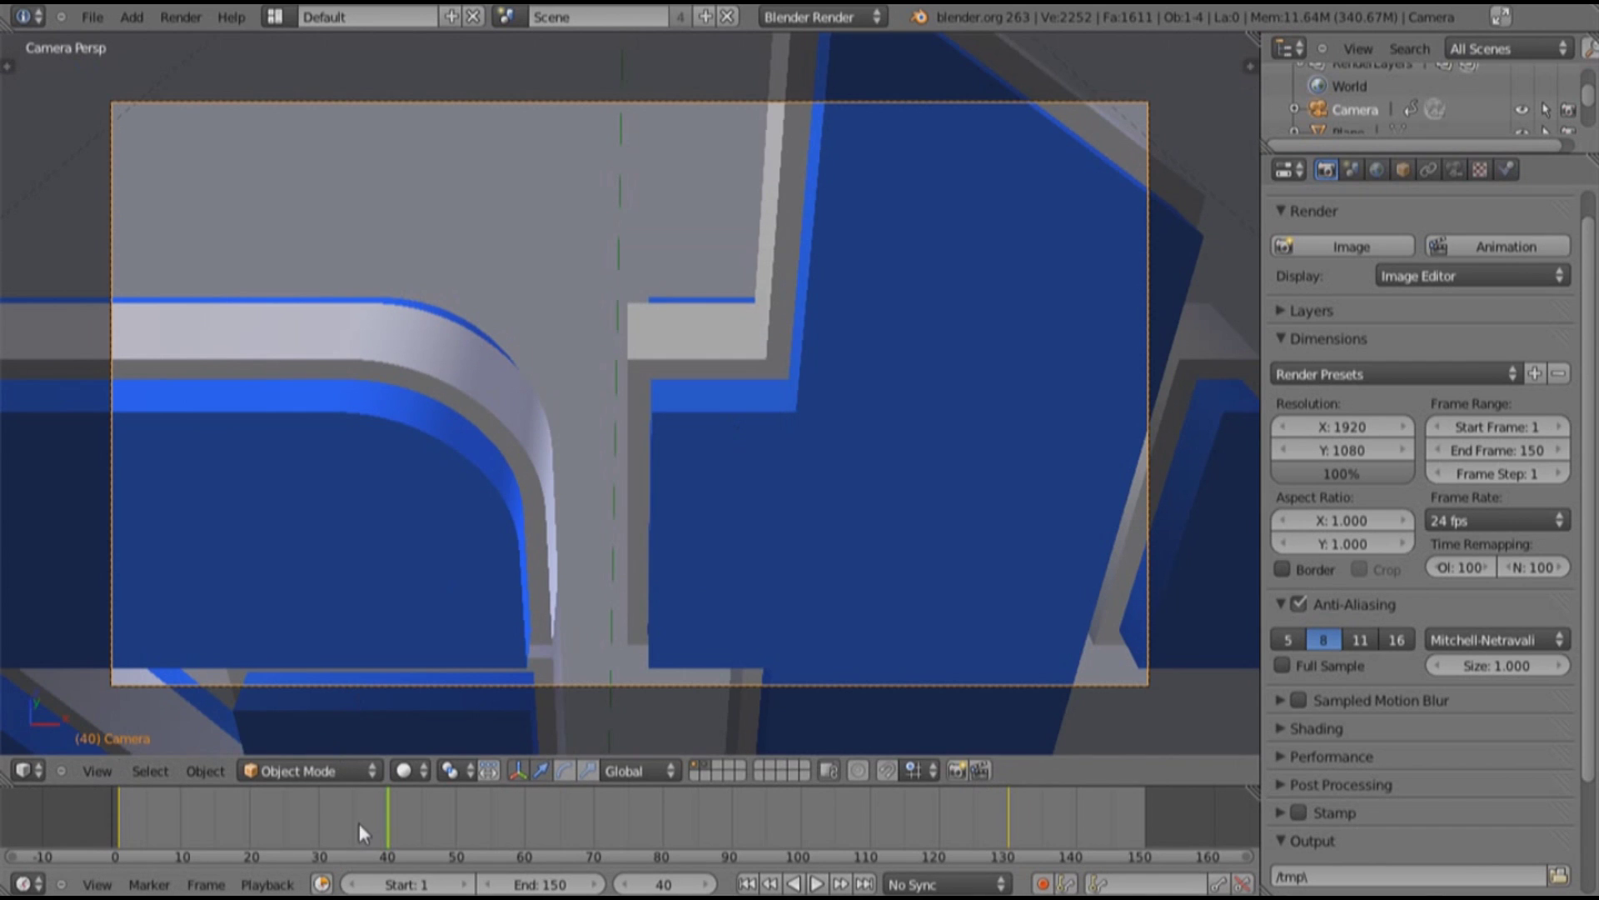
left_click_drag(358, 823, 1121, 829)
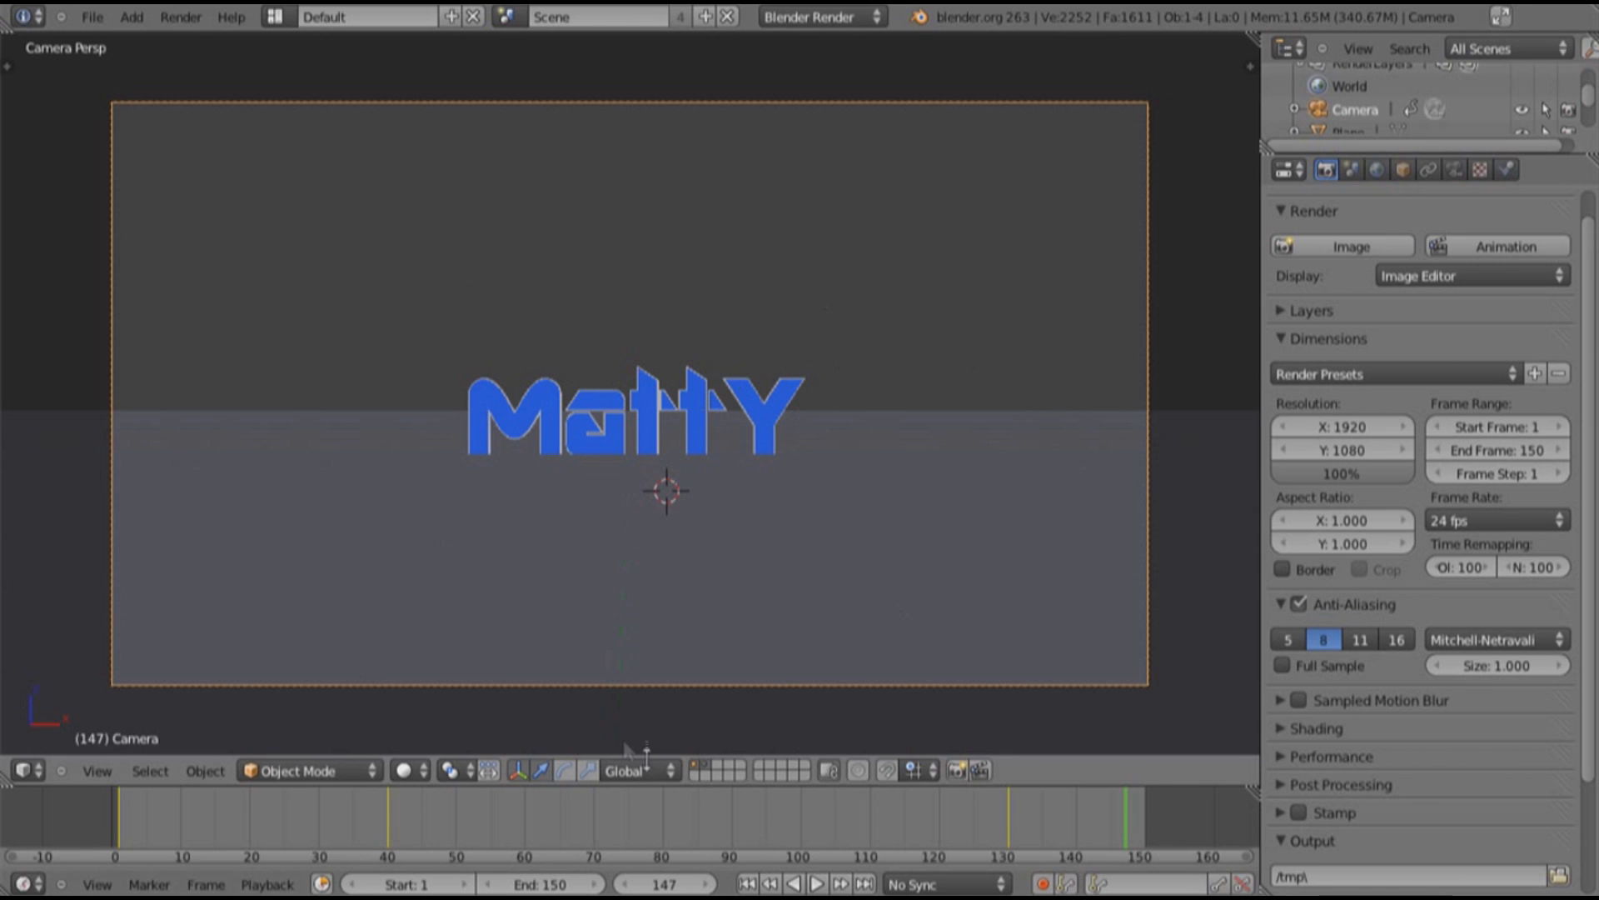
Review the animation from a front orthographic view and make the window fullscreen
left_click_drag(718, 824, 571, 821)
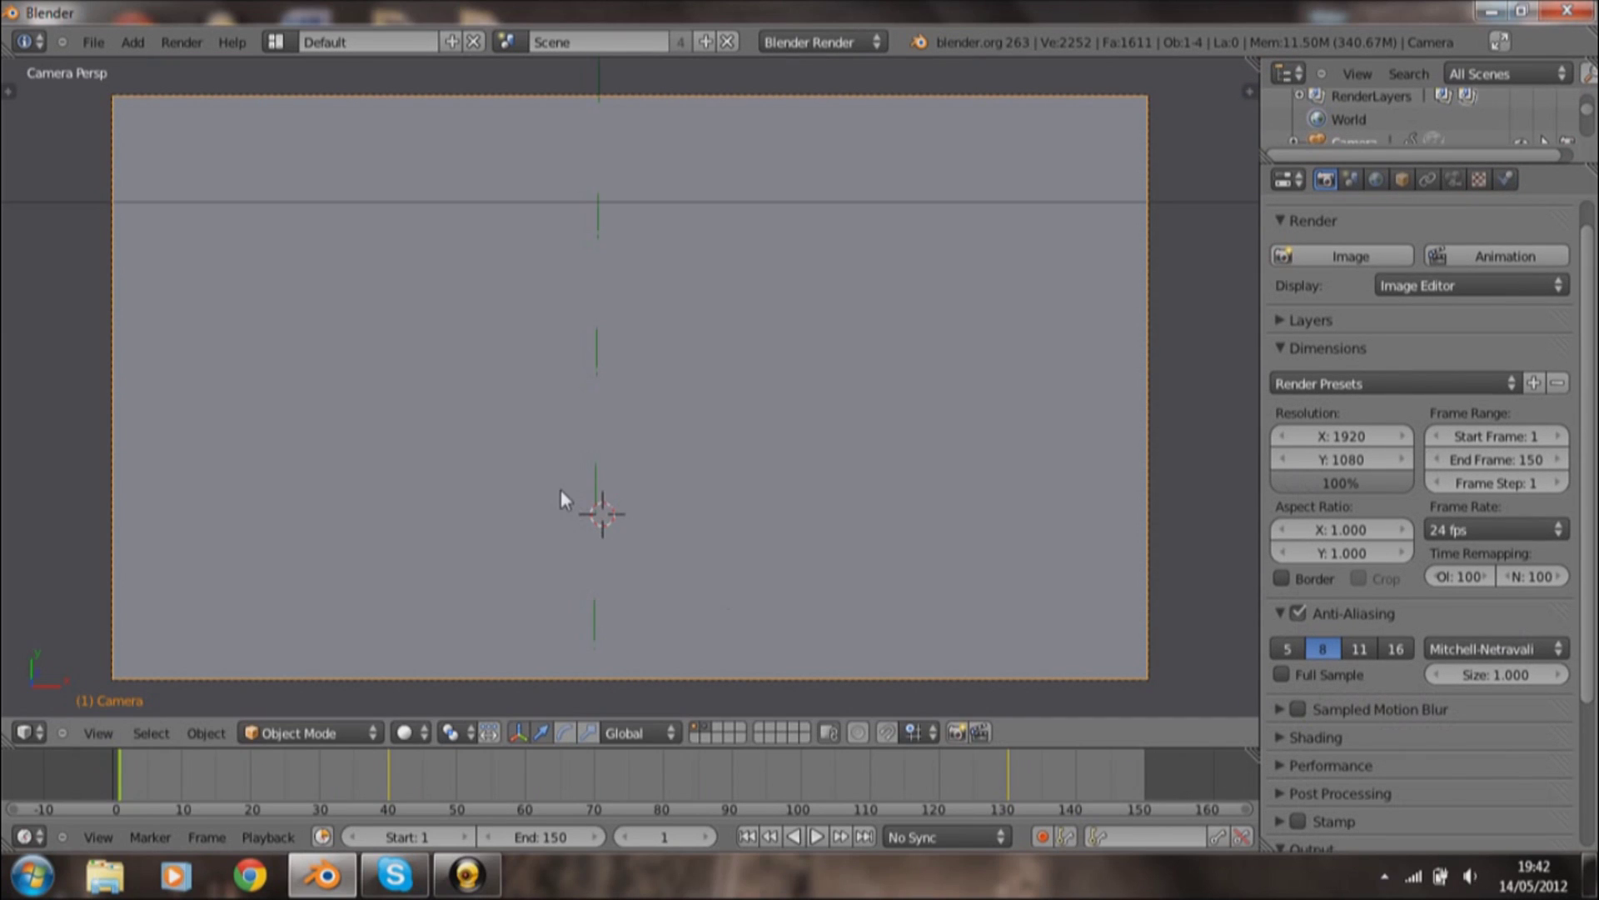
key("KP_0")
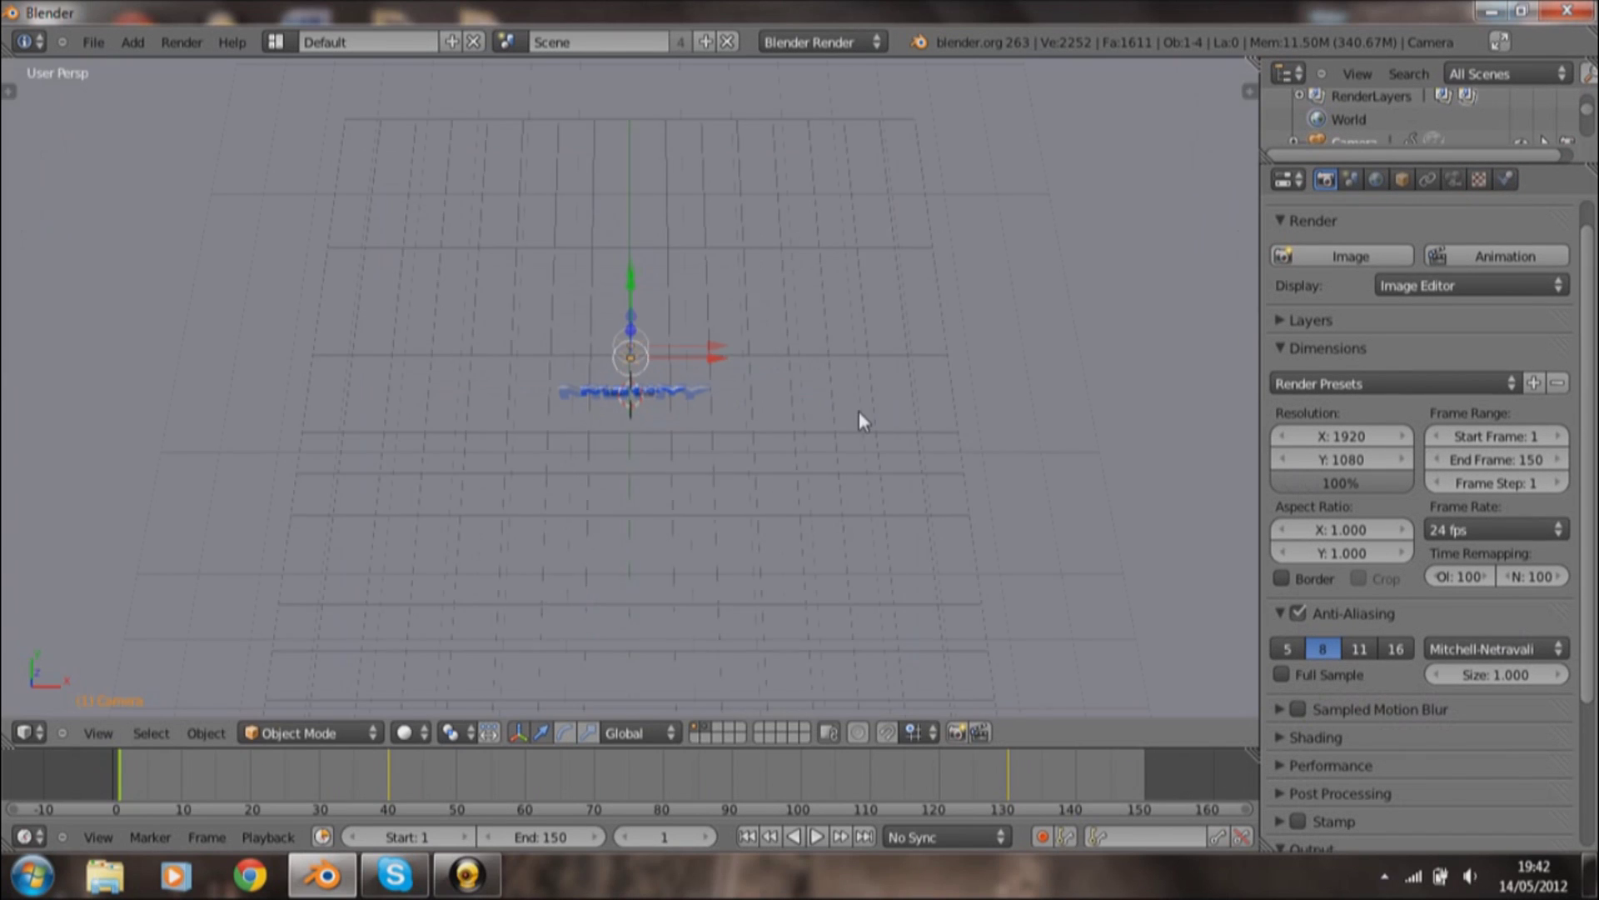
middle_click_drag(906, 414, 794, 309)
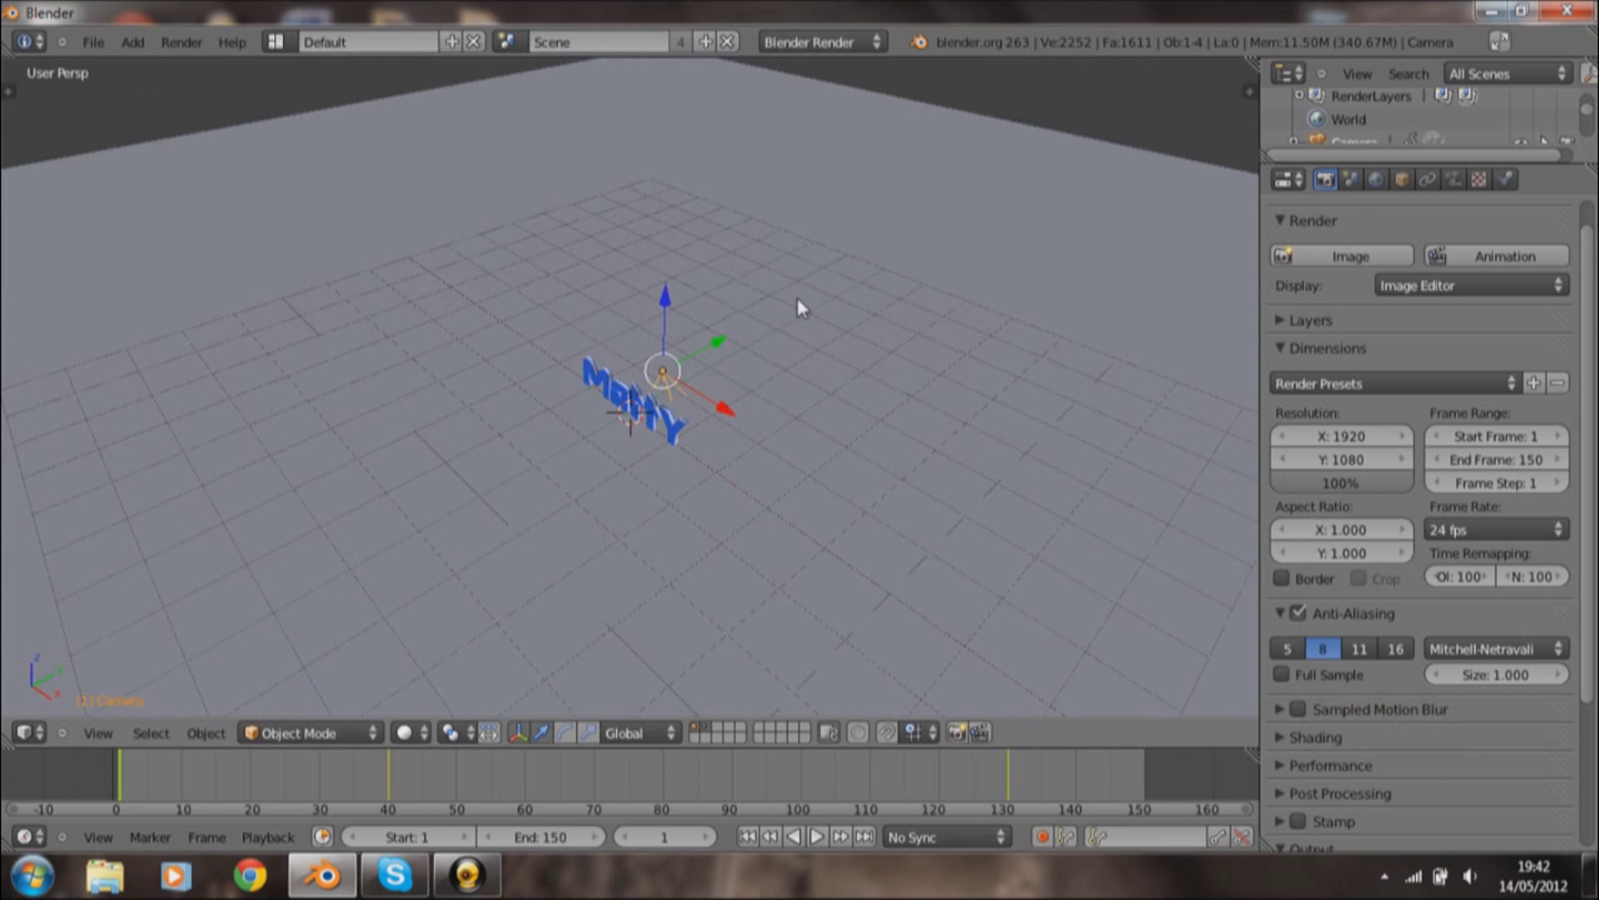
key("KP_5")
key("KP_1")
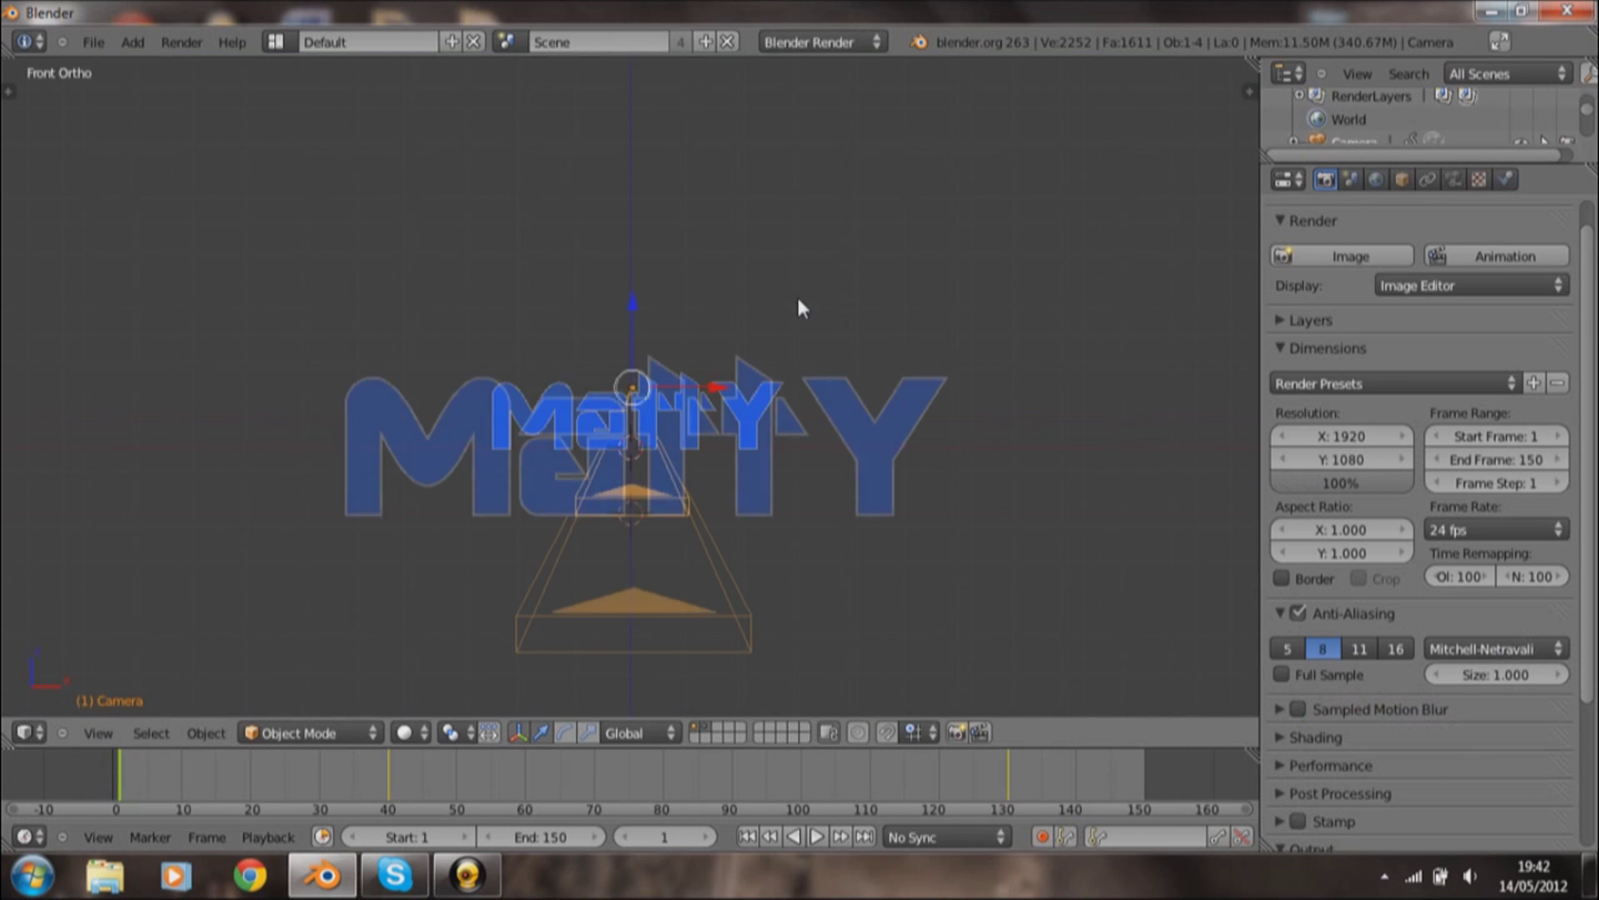
scroll(798, 308, "down", 3)
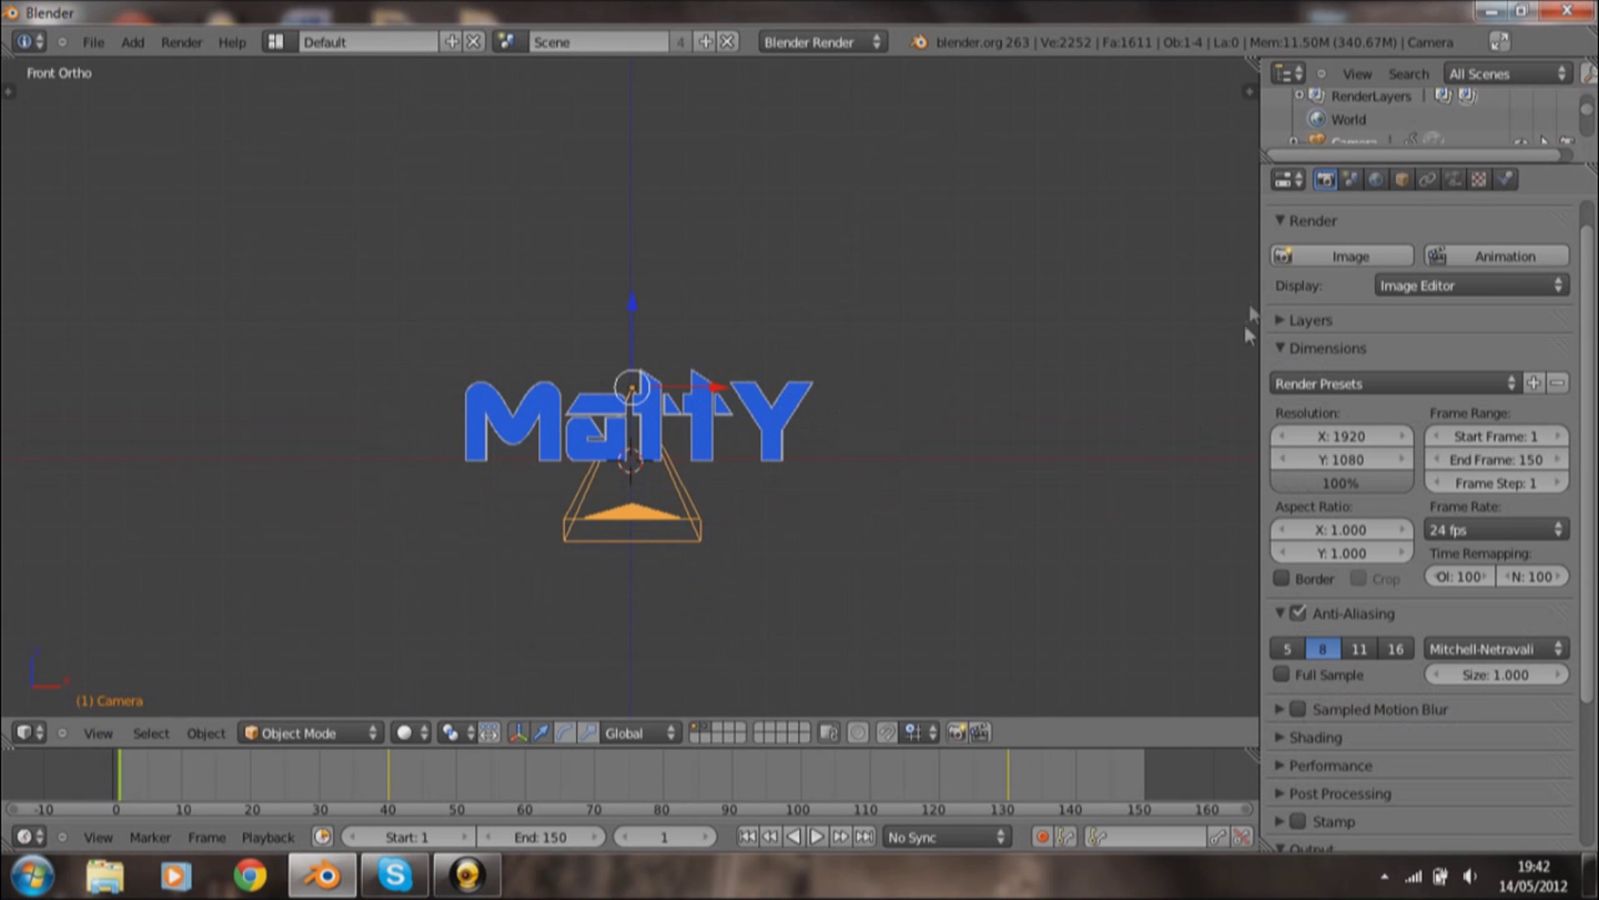
key("alt+F11")
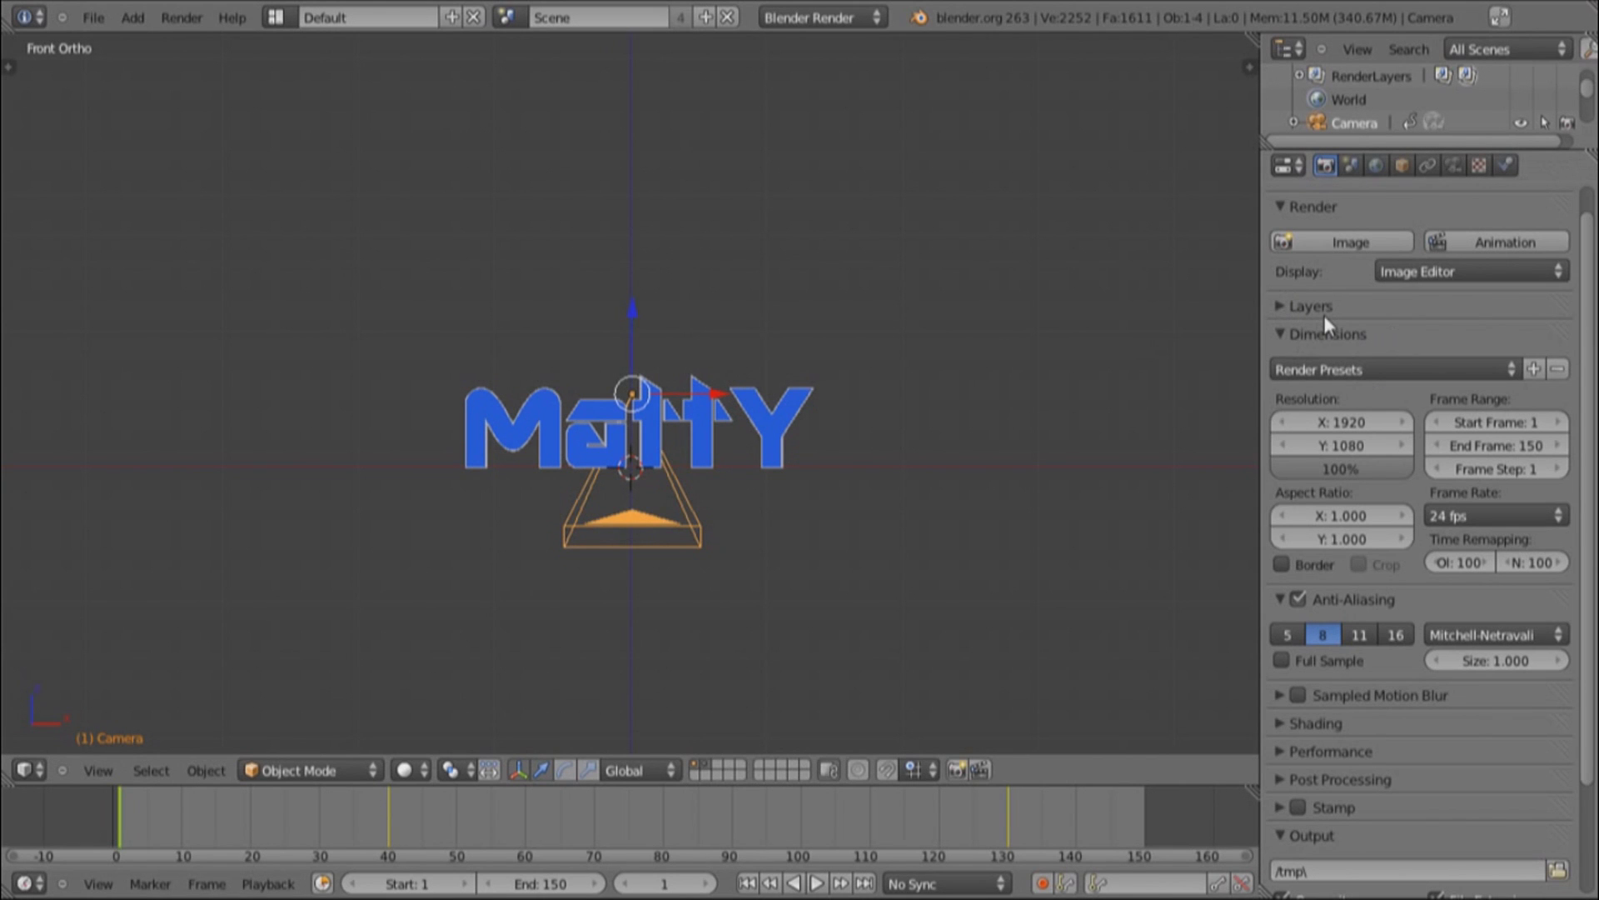
scroll(1358, 402, "down", 4)
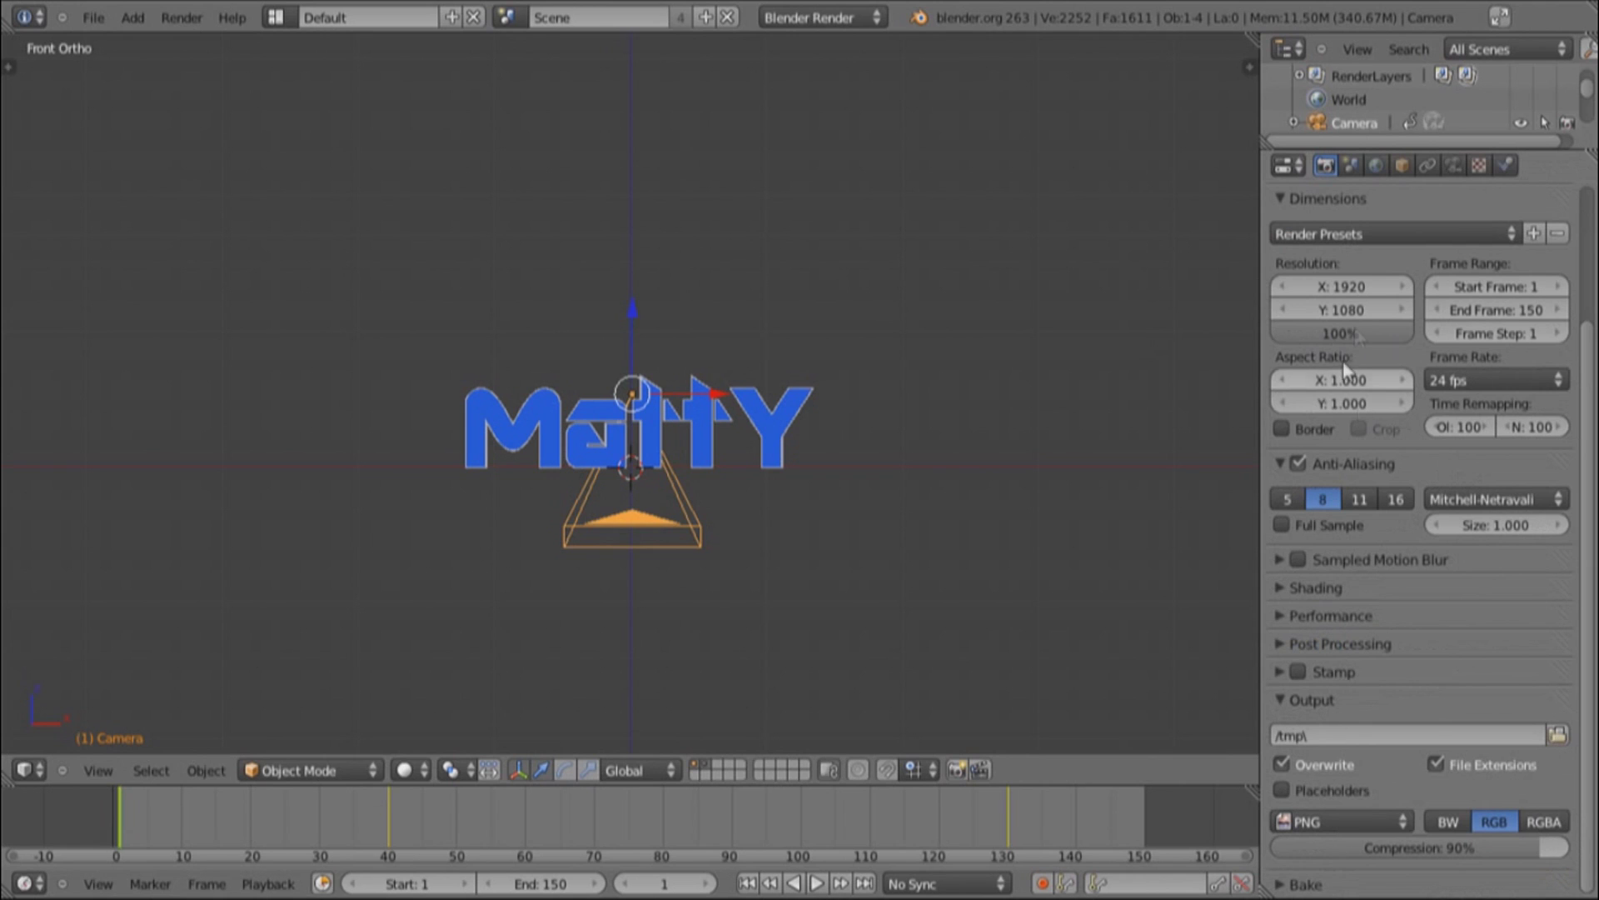
scroll(1367, 317, "up", 4)
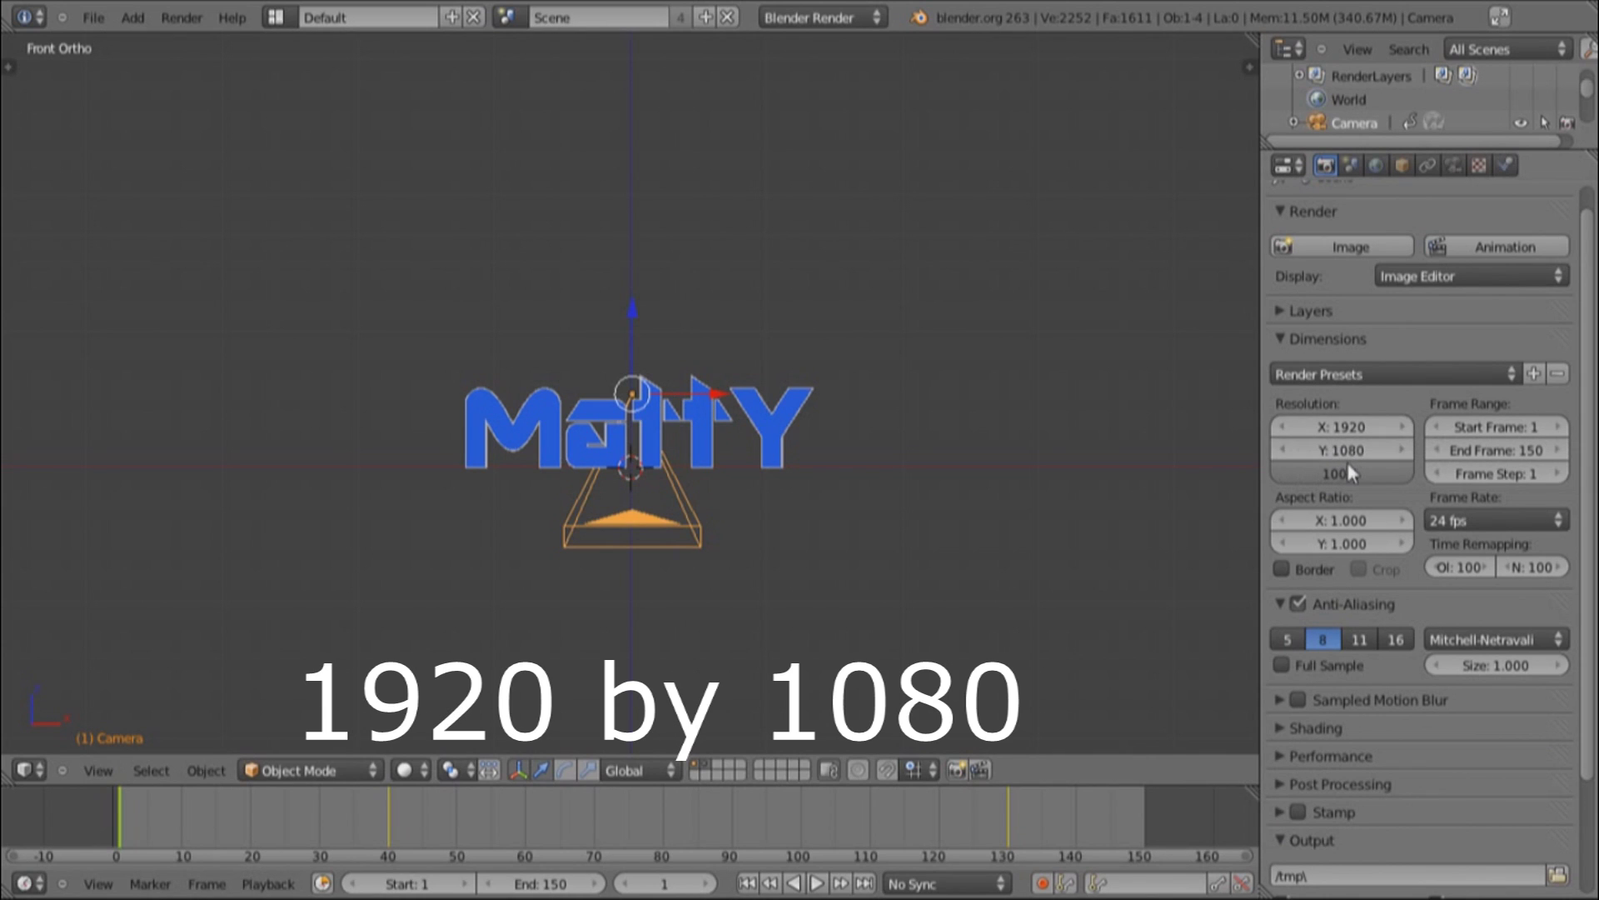
Adjust the render height and look over the output image format options
left_click_drag(1286, 452, 1351, 437)
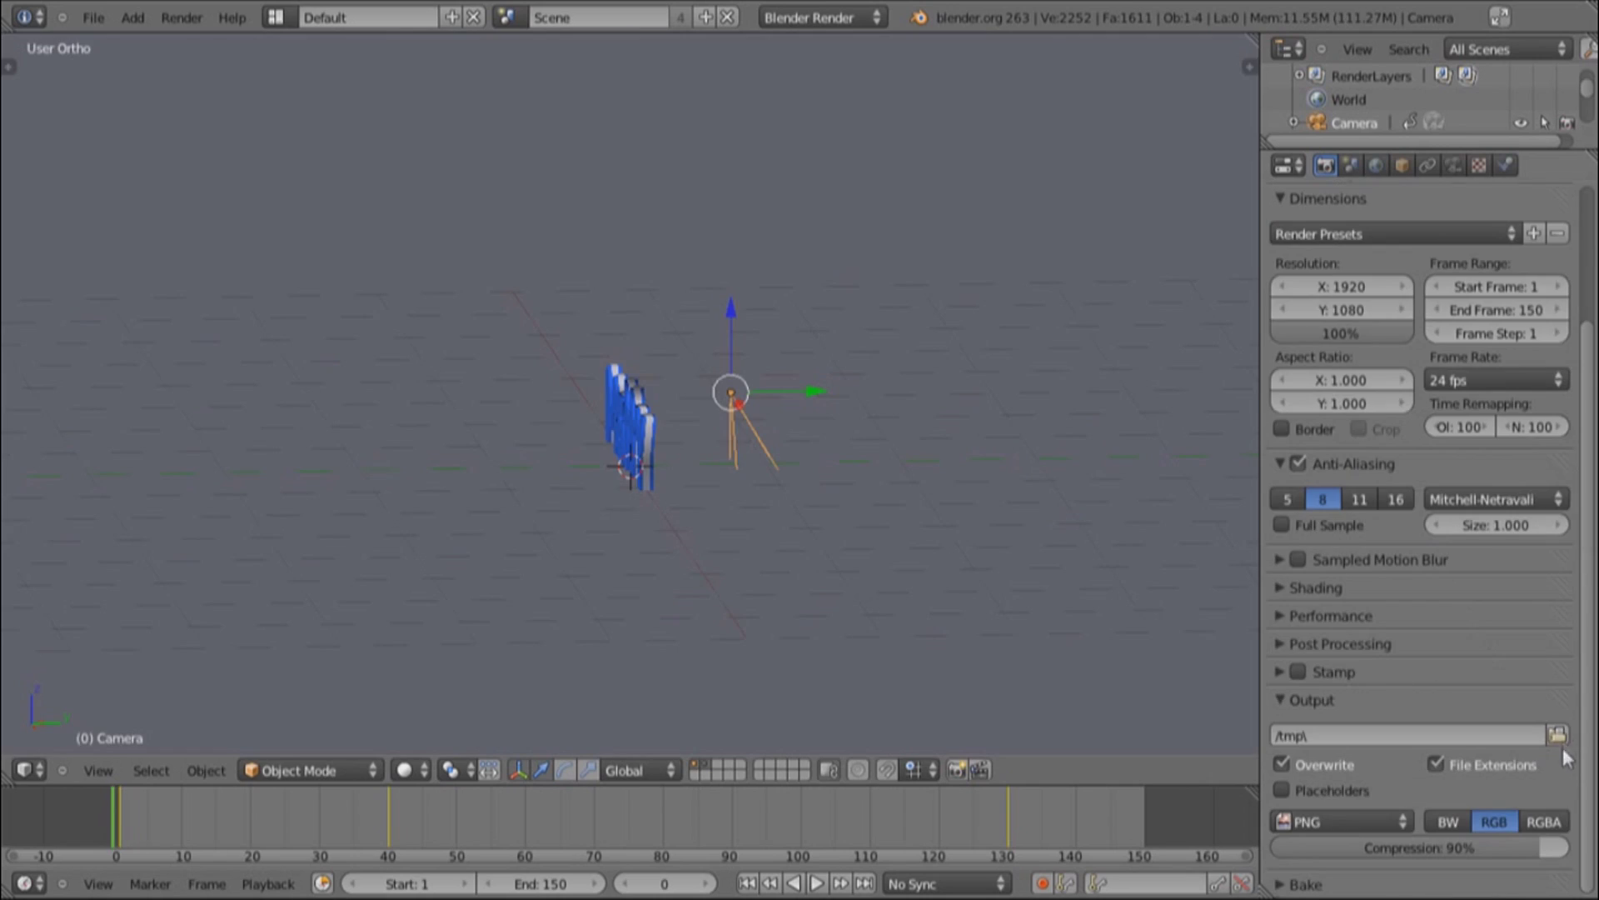
left_click(1563, 741)
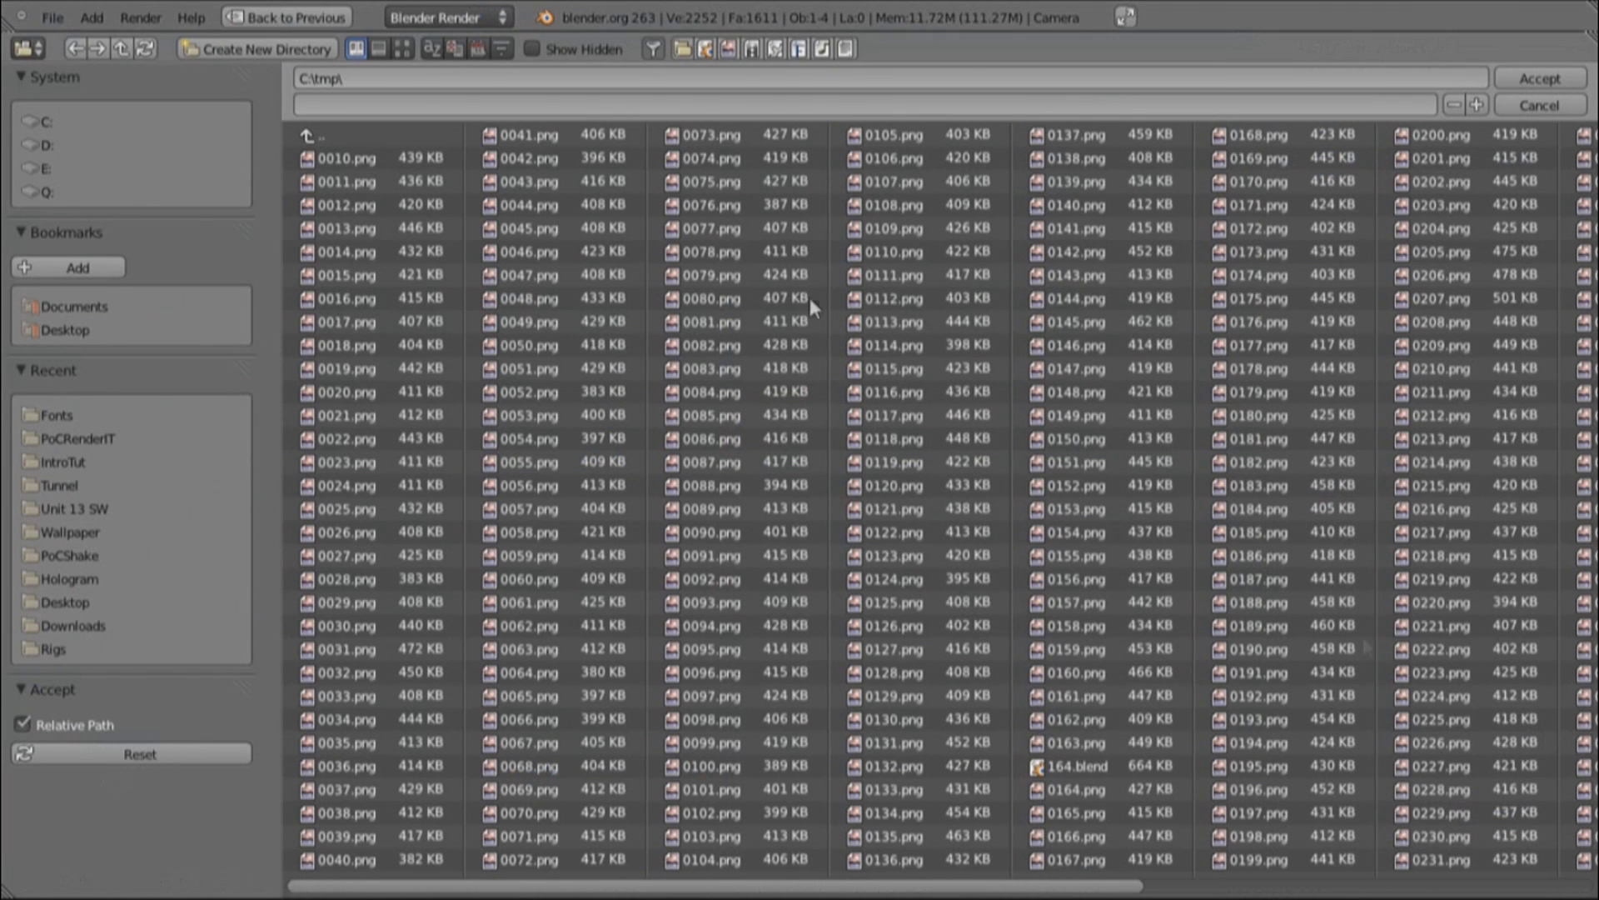
left_click(287, 16)
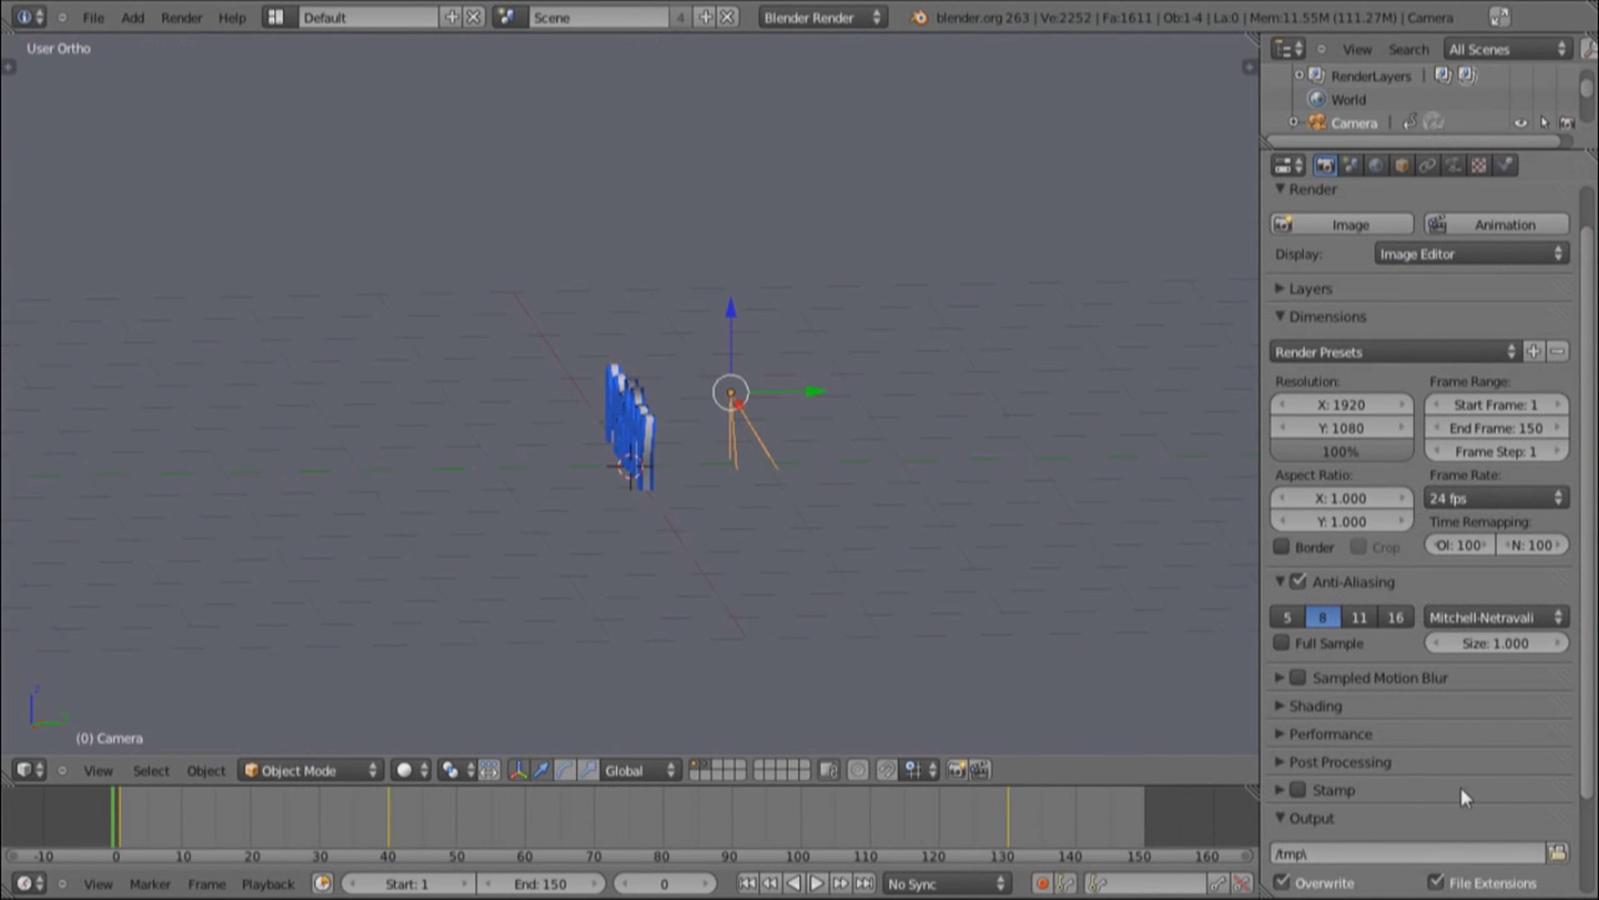
scroll(1450, 803, "down", 3)
left_click(1352, 822)
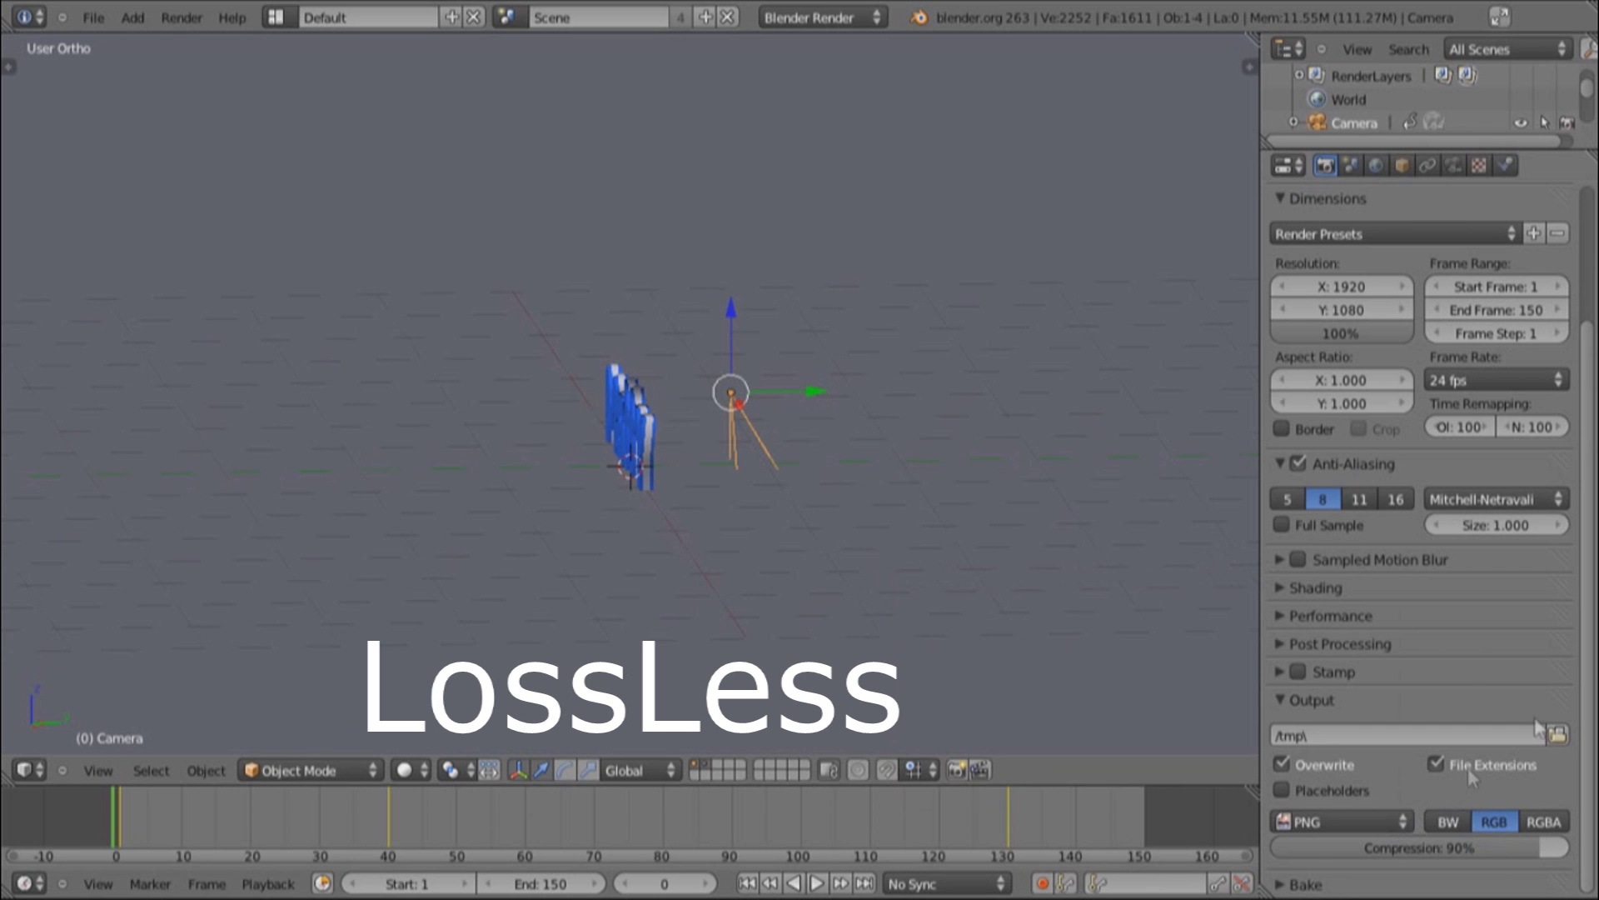
Create FinRenderTut in Desktop > Blender Shizzz > IntroTut and accept it as output folder
left_click(1557, 734)
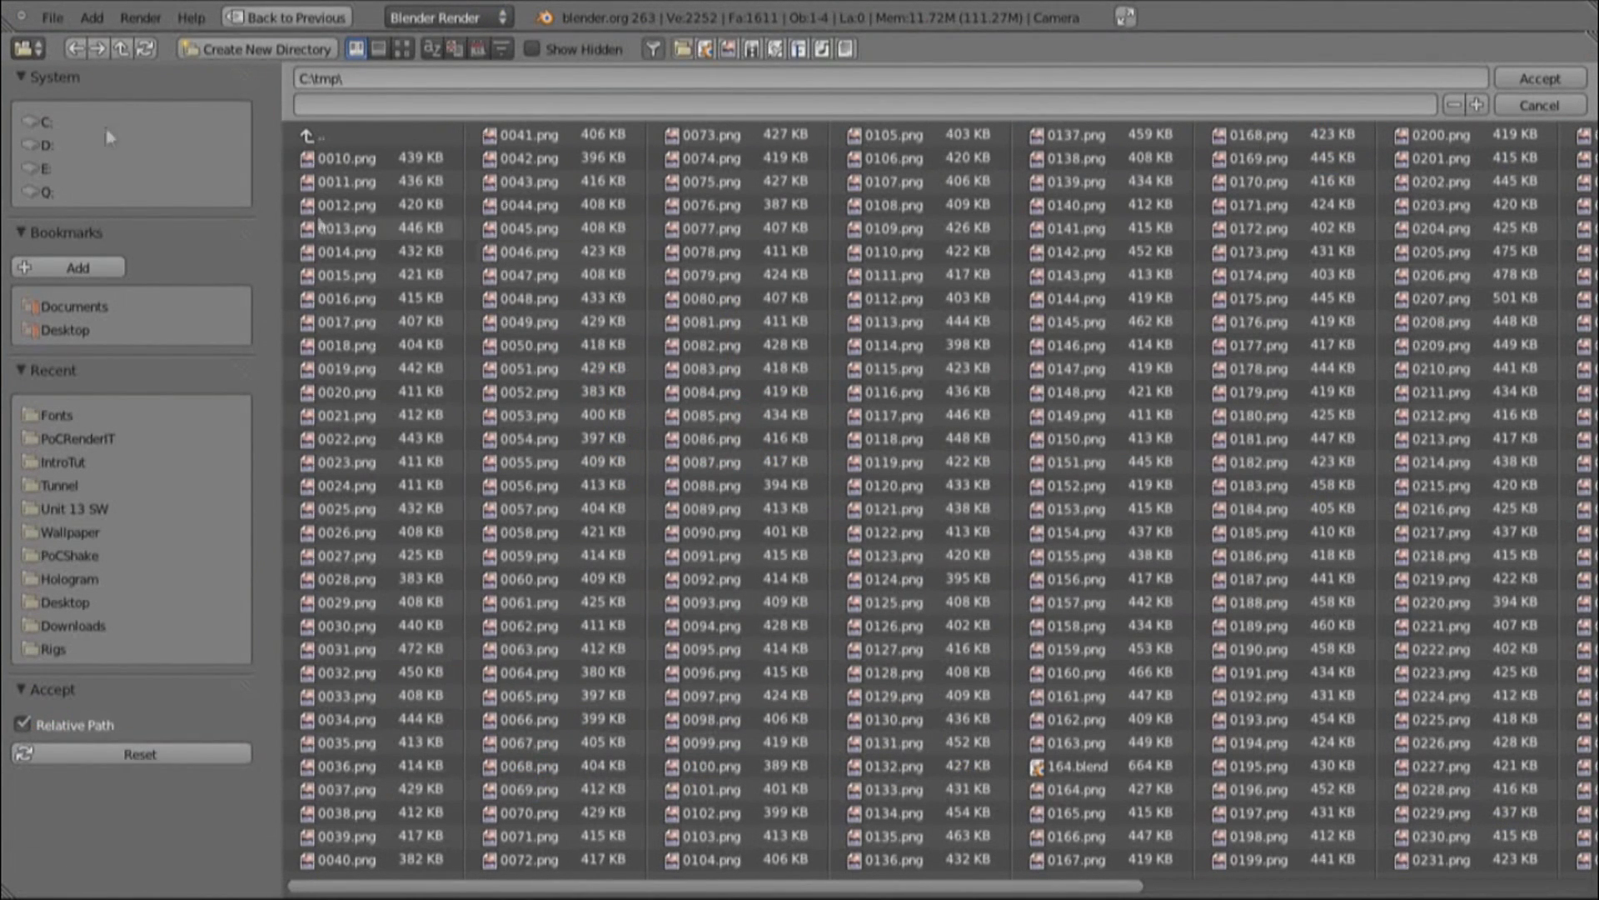
left_click(82, 330)
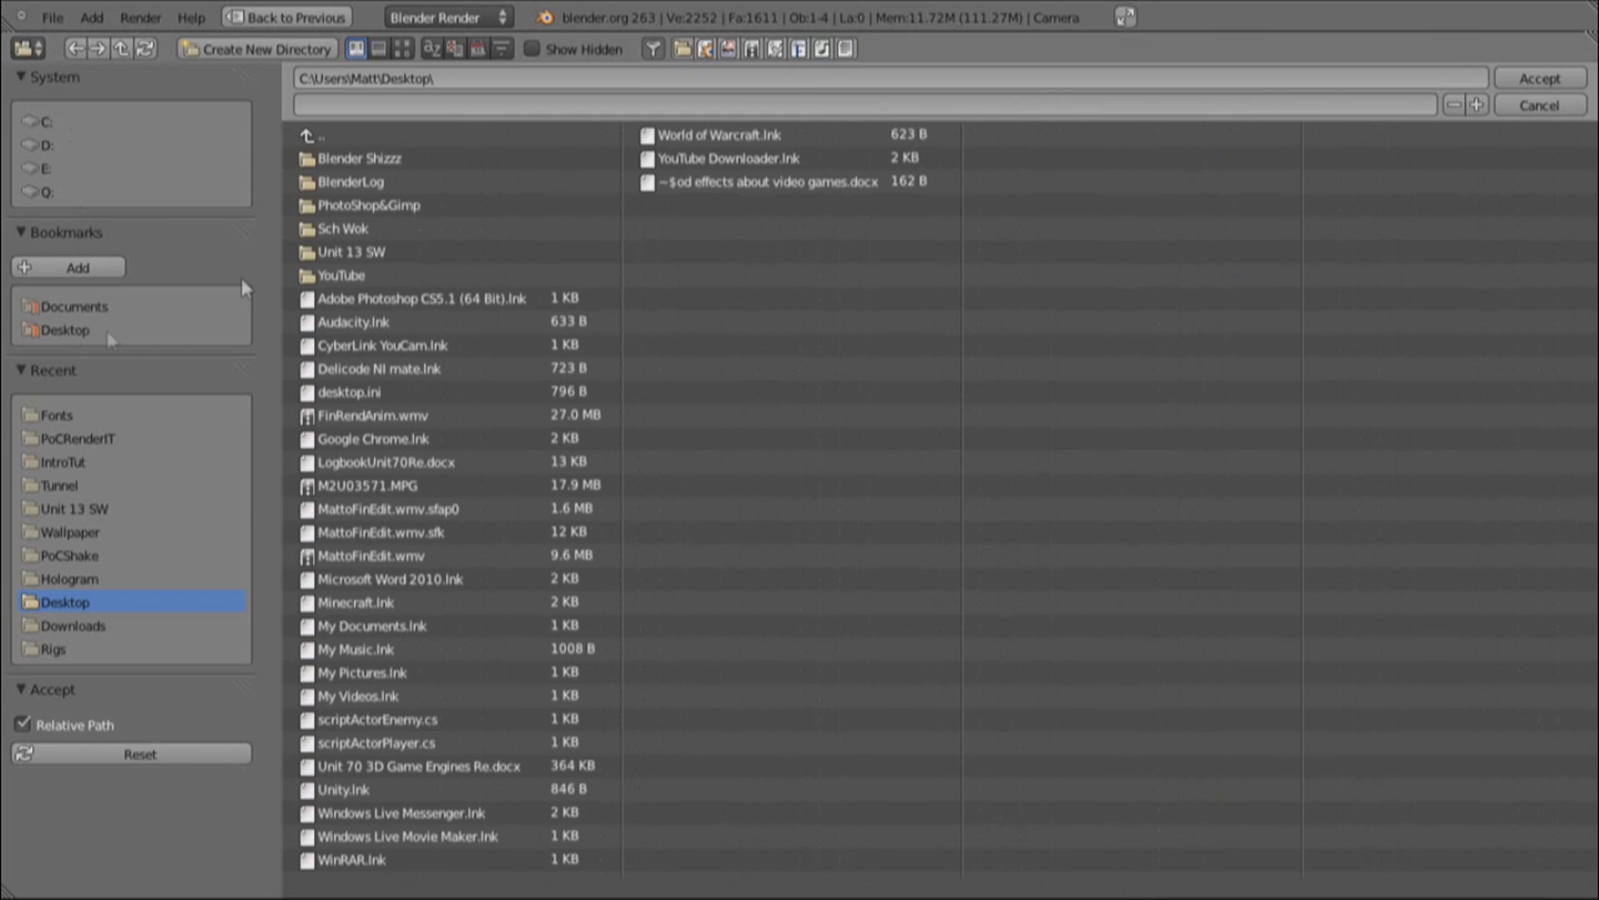
left_click(398, 158)
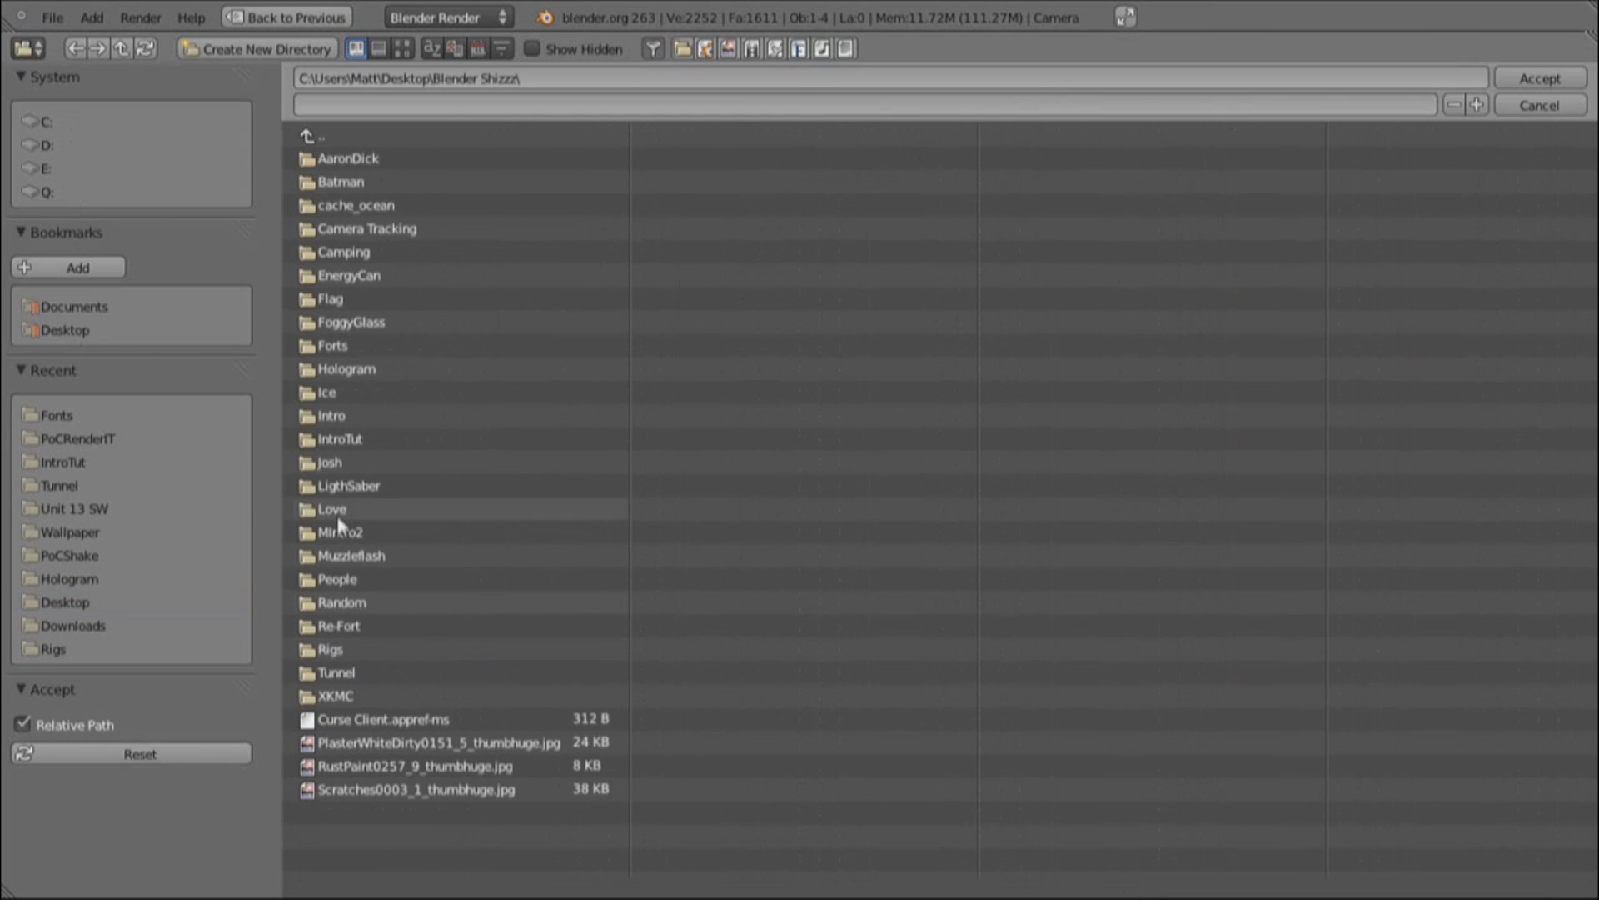
left_click(342, 439)
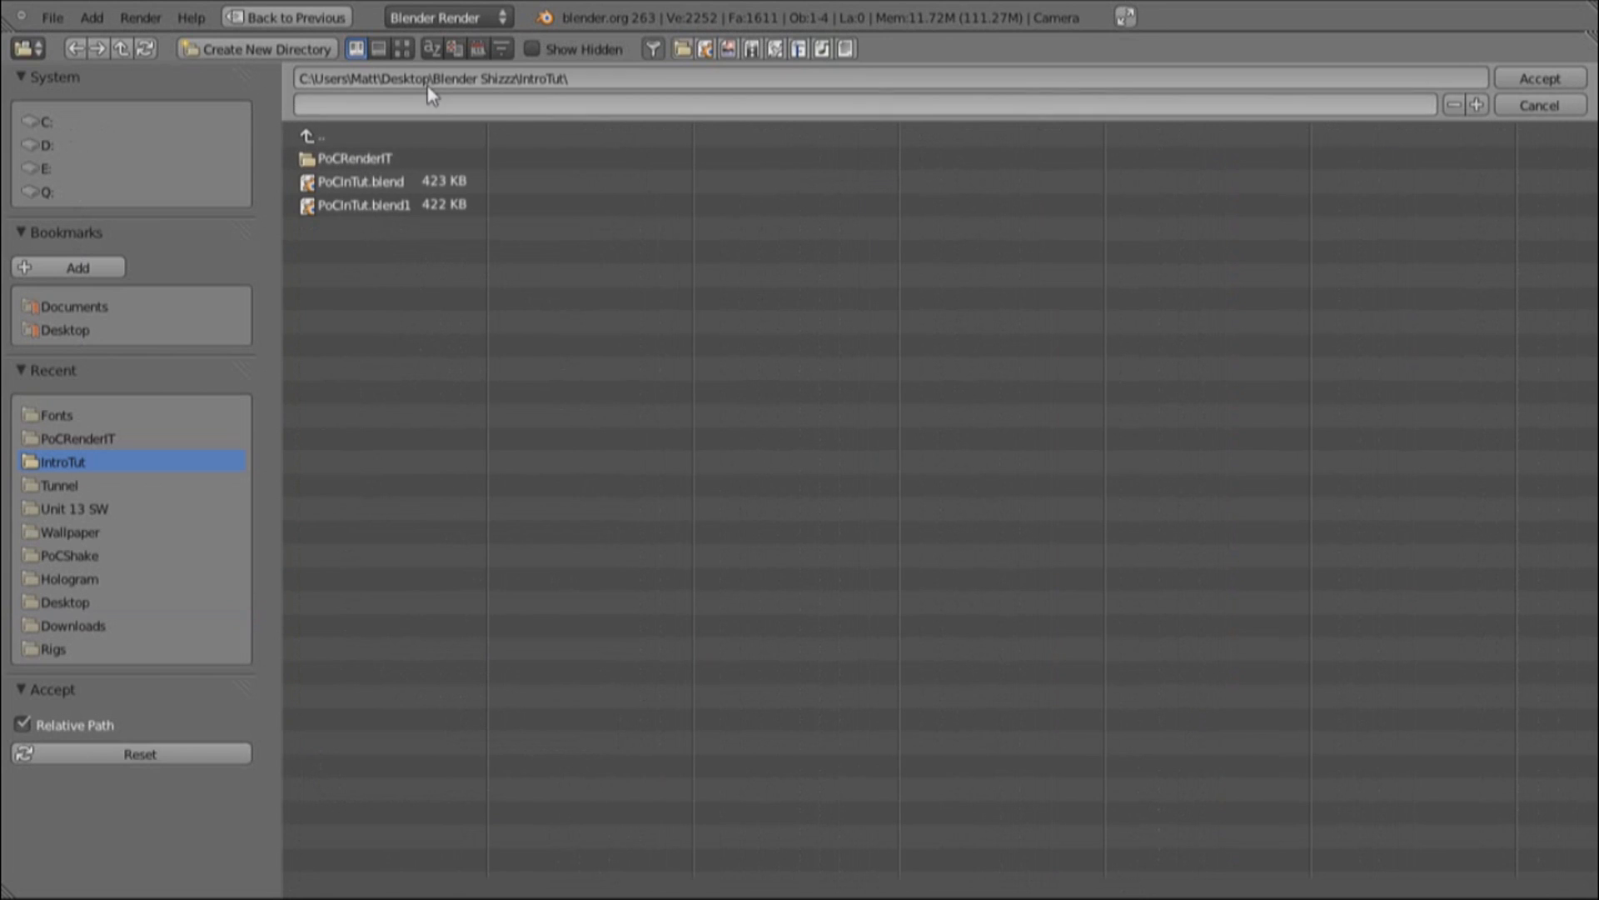
key("i")
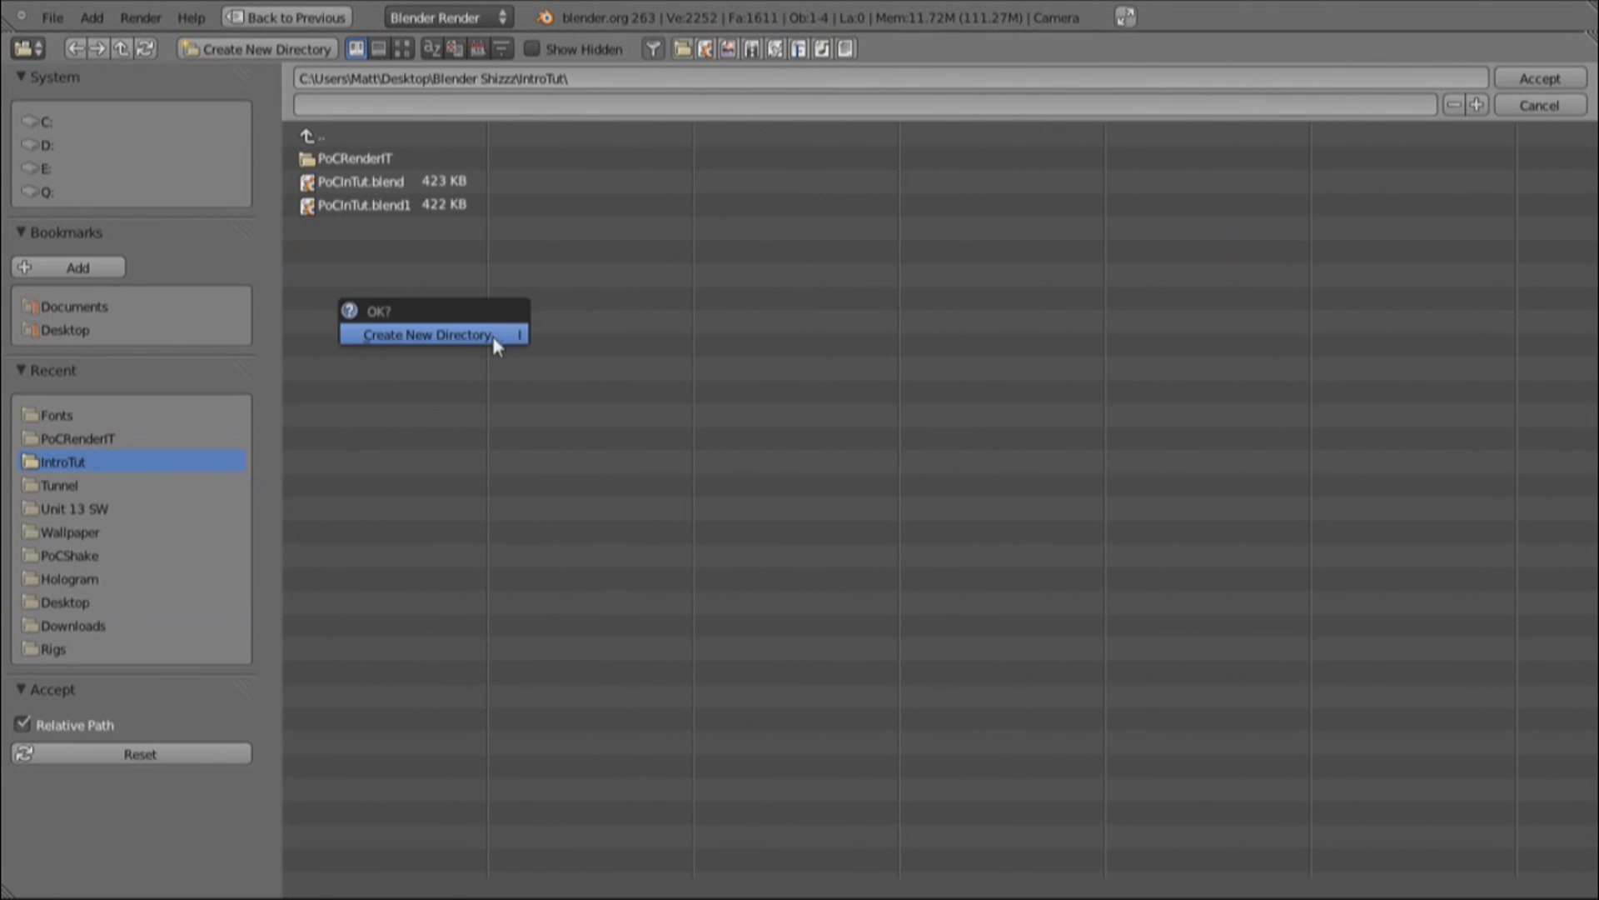
left_click(492, 337)
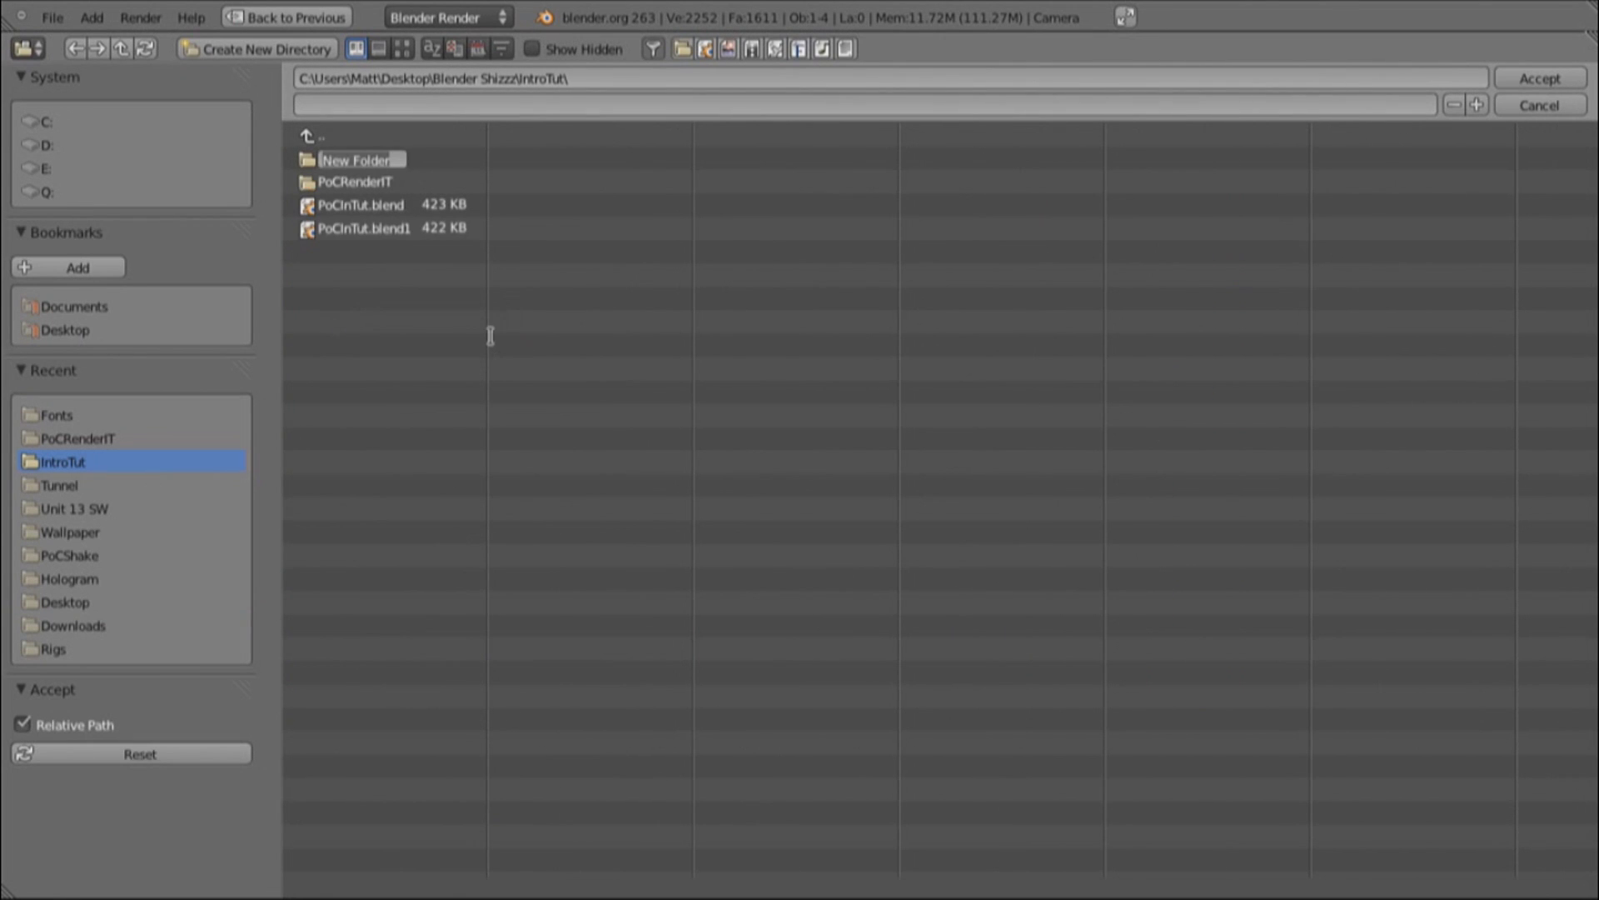
type("R")
type("inRenderTut")
key("Return")
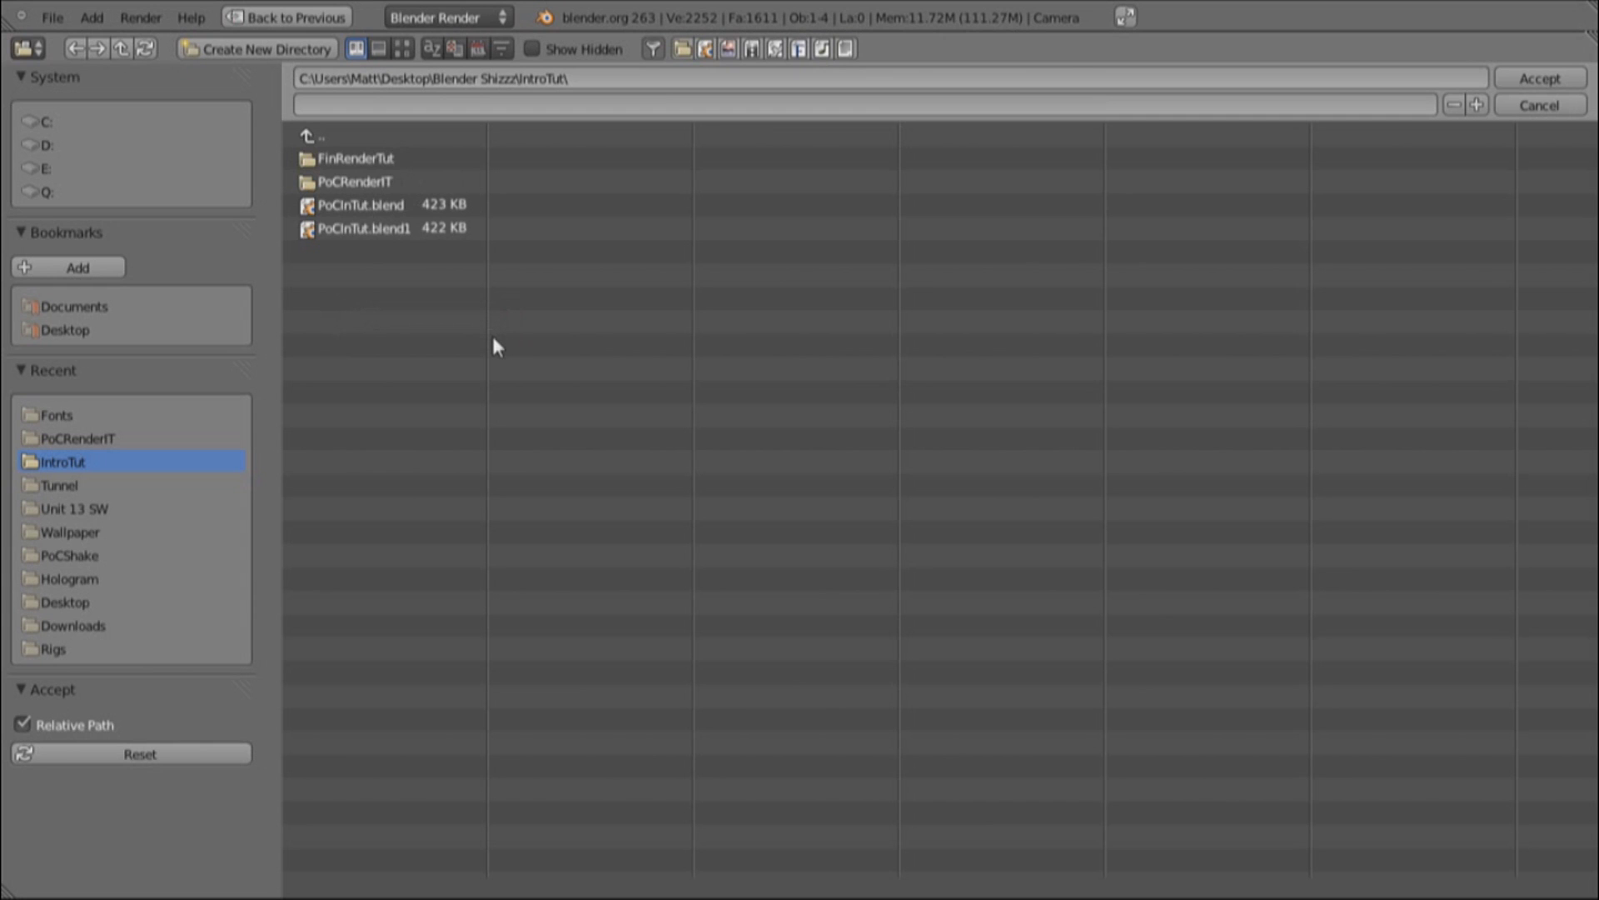
left_click(408, 157)
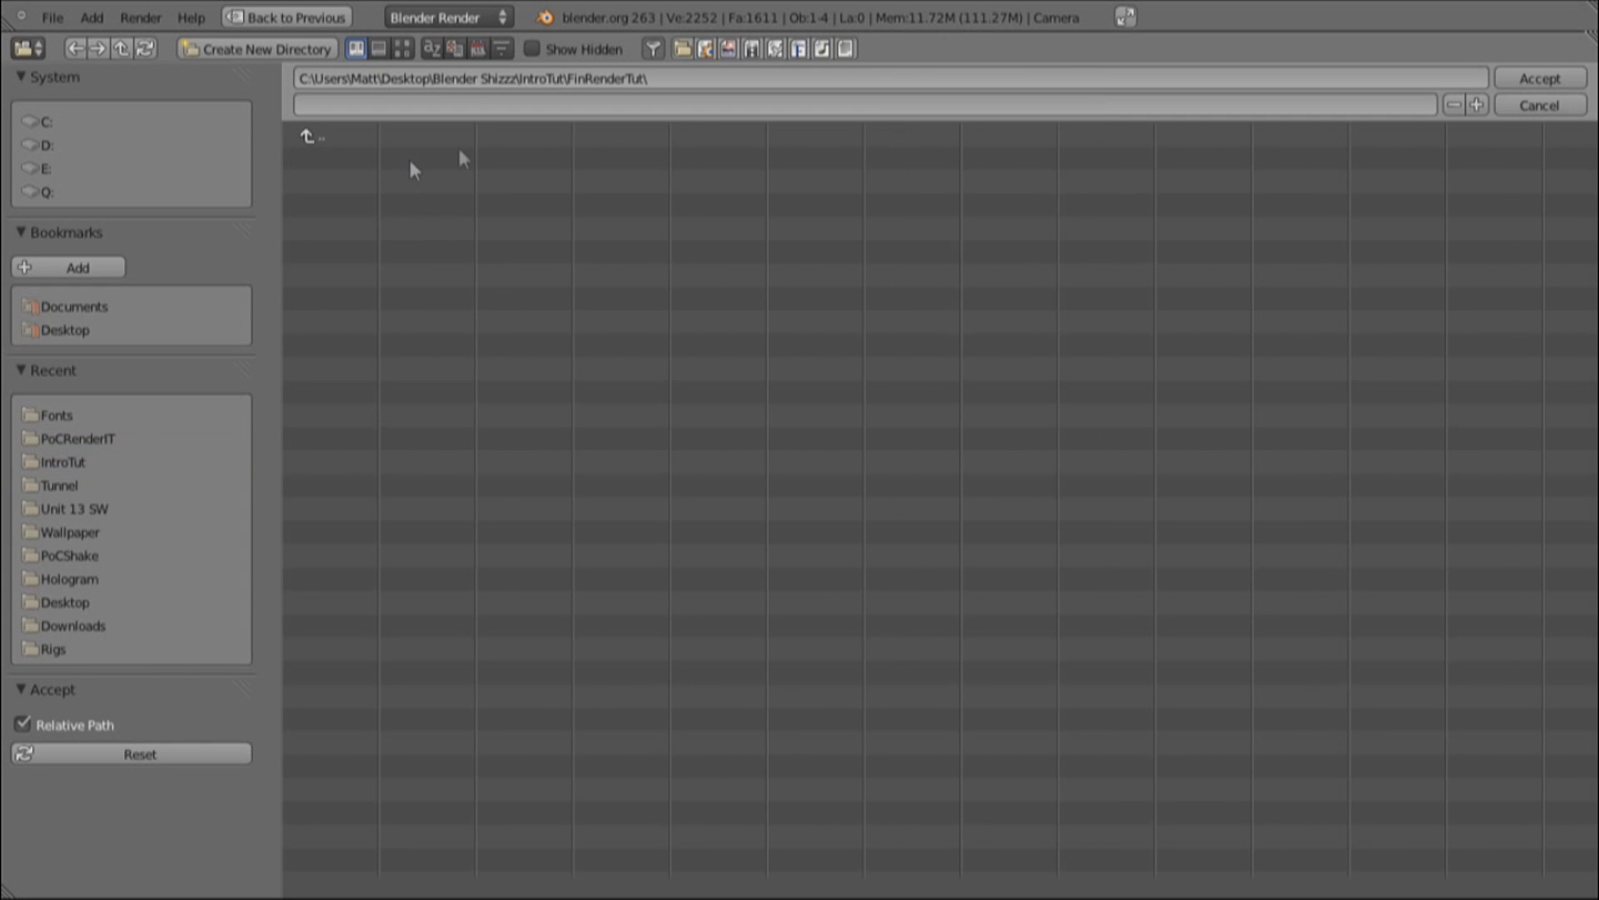
left_click(1539, 78)
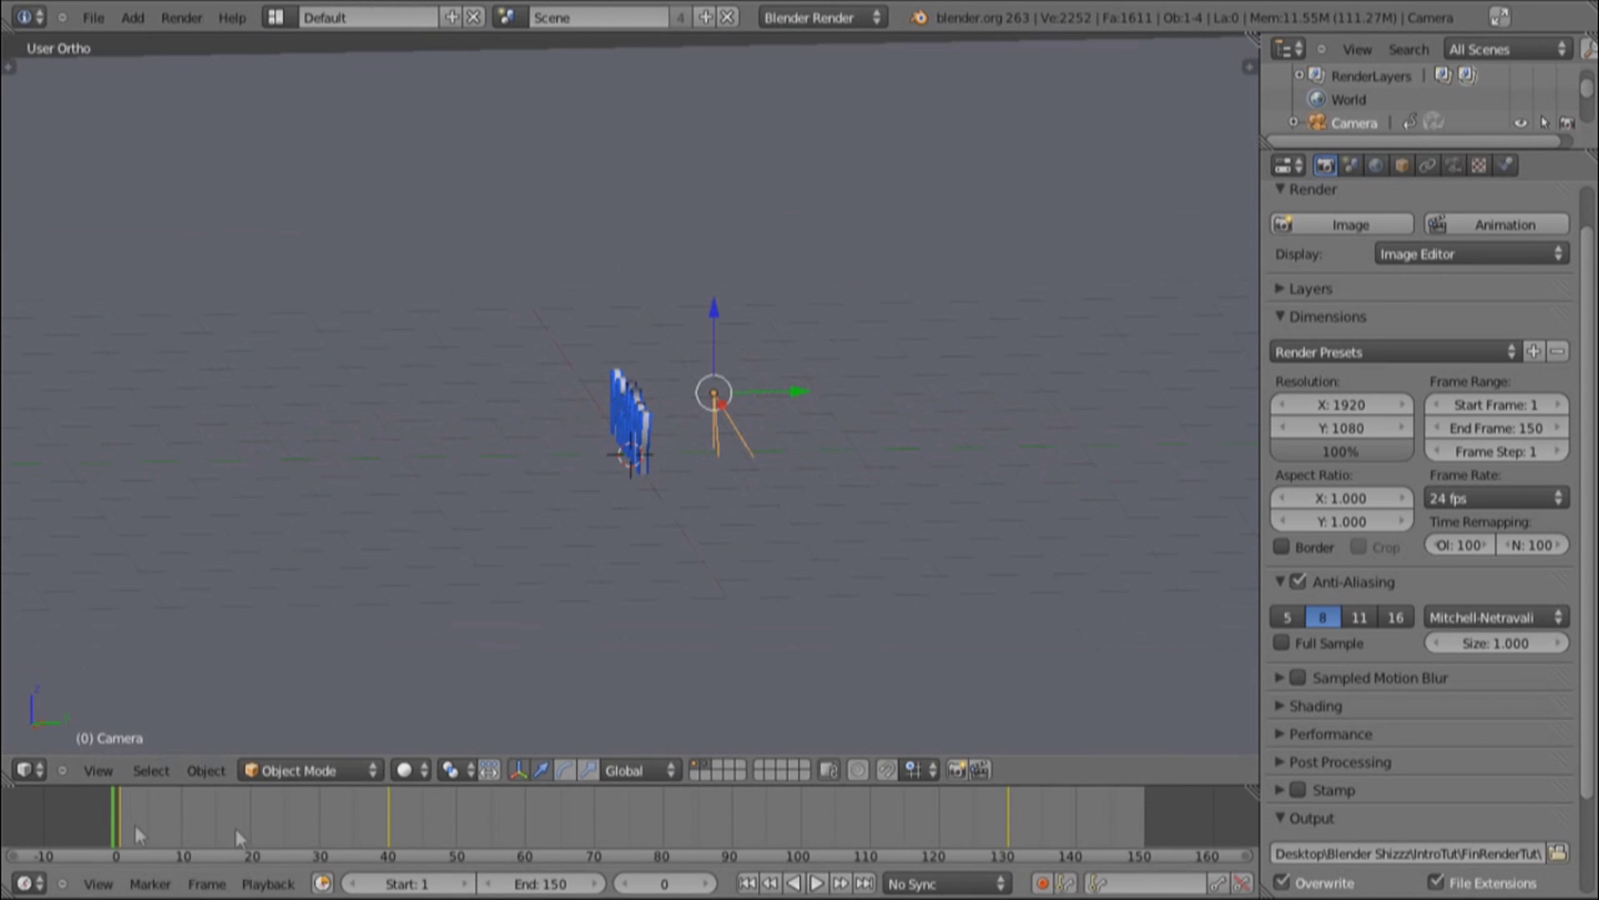
left_click_drag(197, 826, 1135, 782)
scroll(1502, 303, "up", 2)
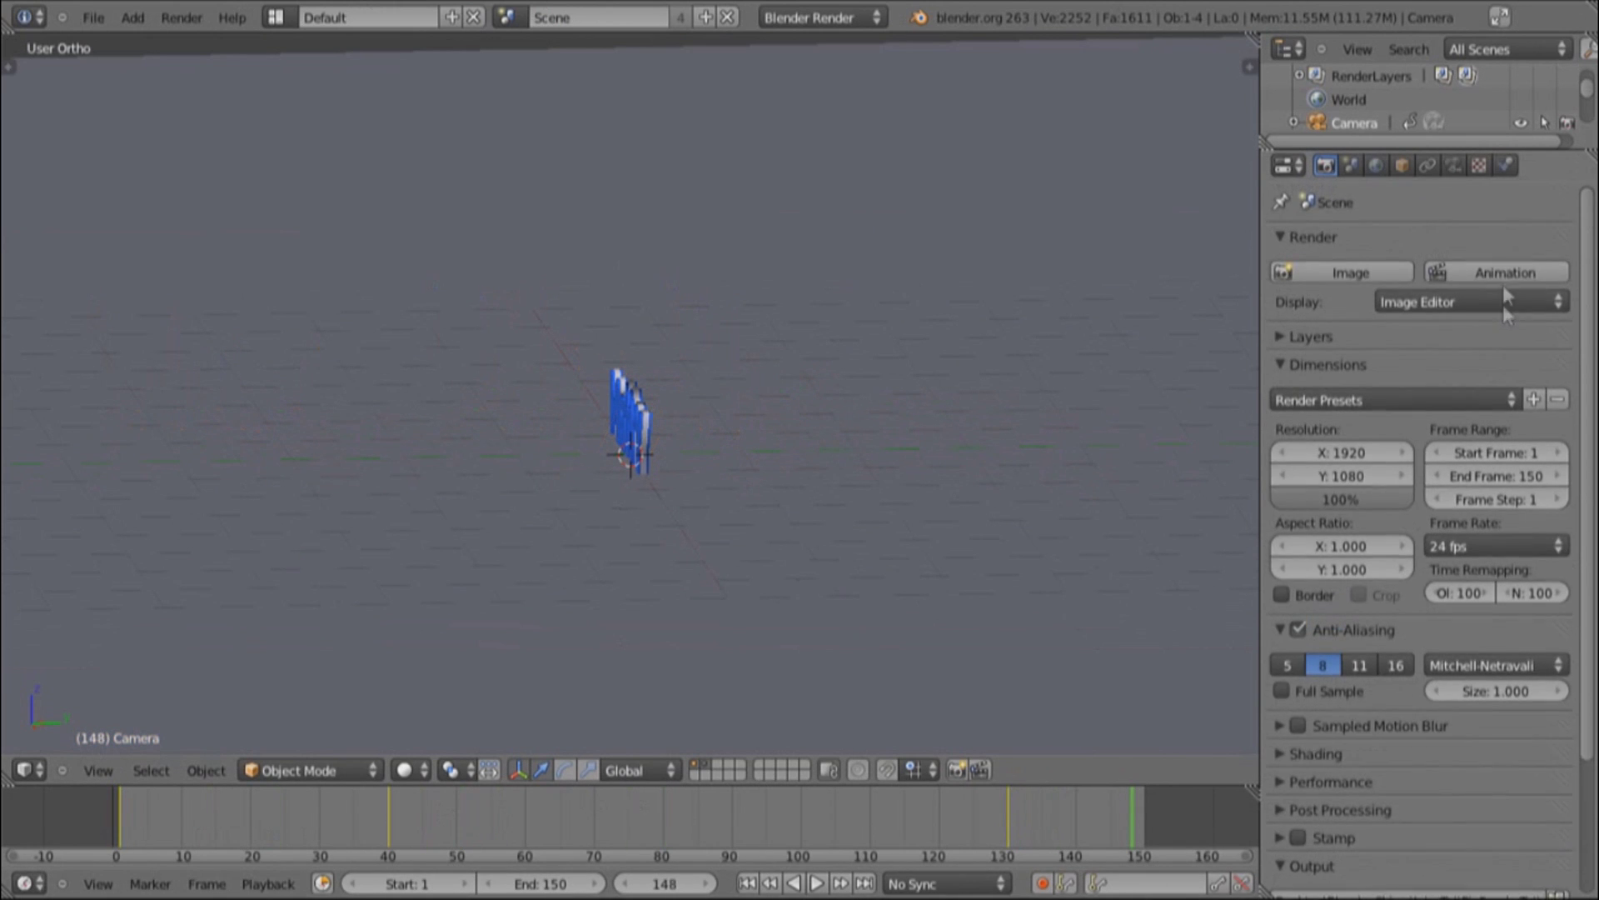
Render the full 150-frame animation, then switch over to Windows Live Movie Maker
left_click(1502, 273)
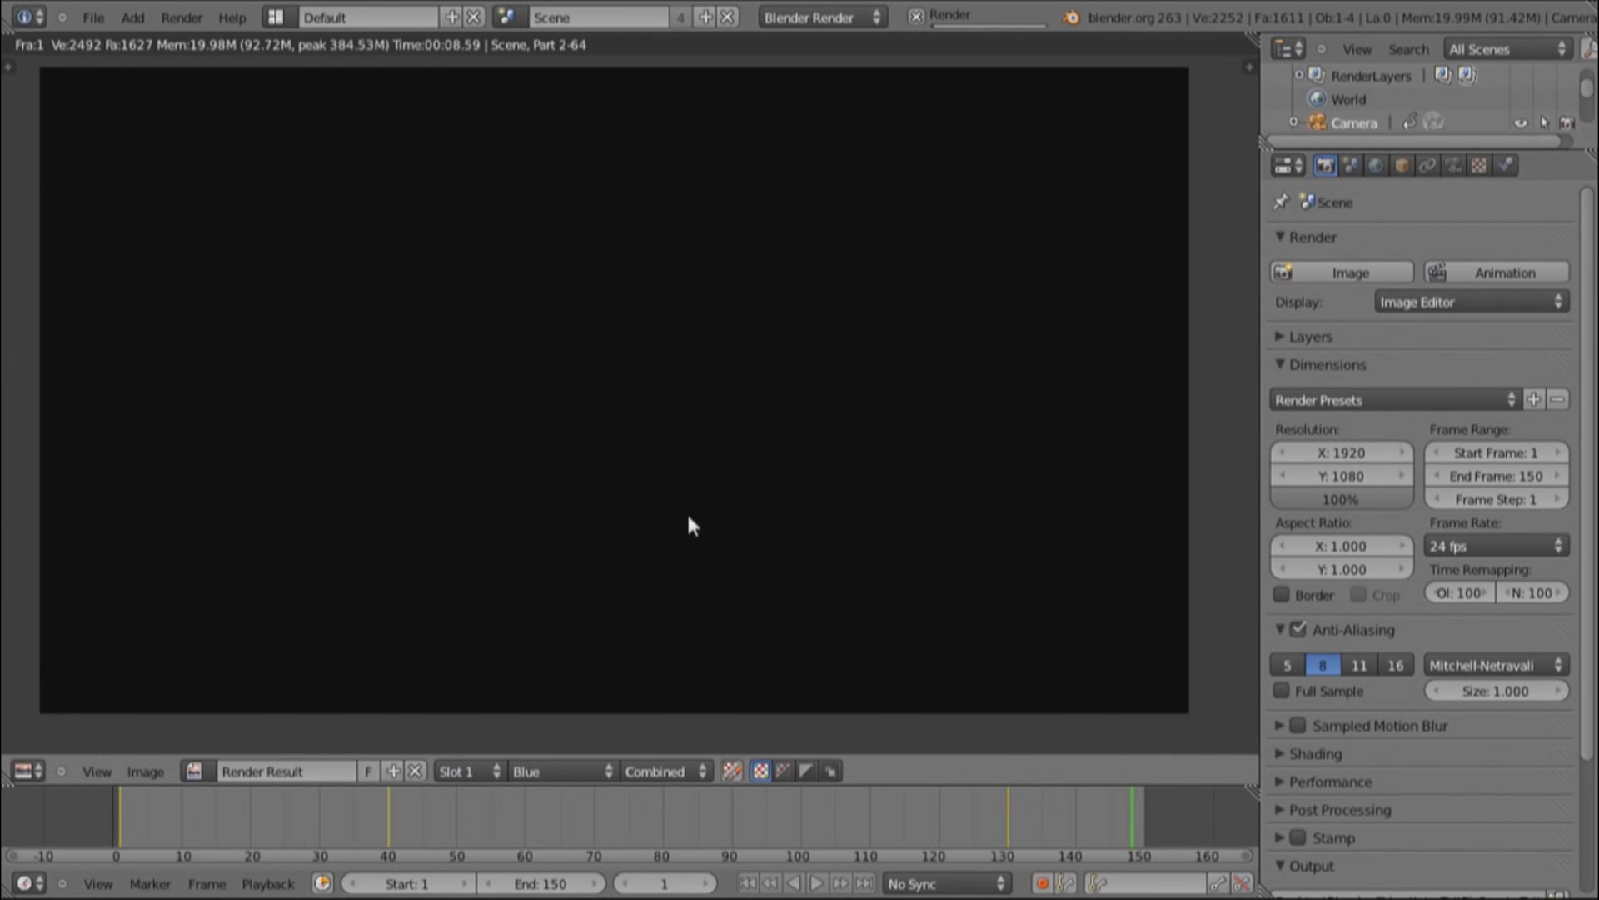
key("alt+Tab")
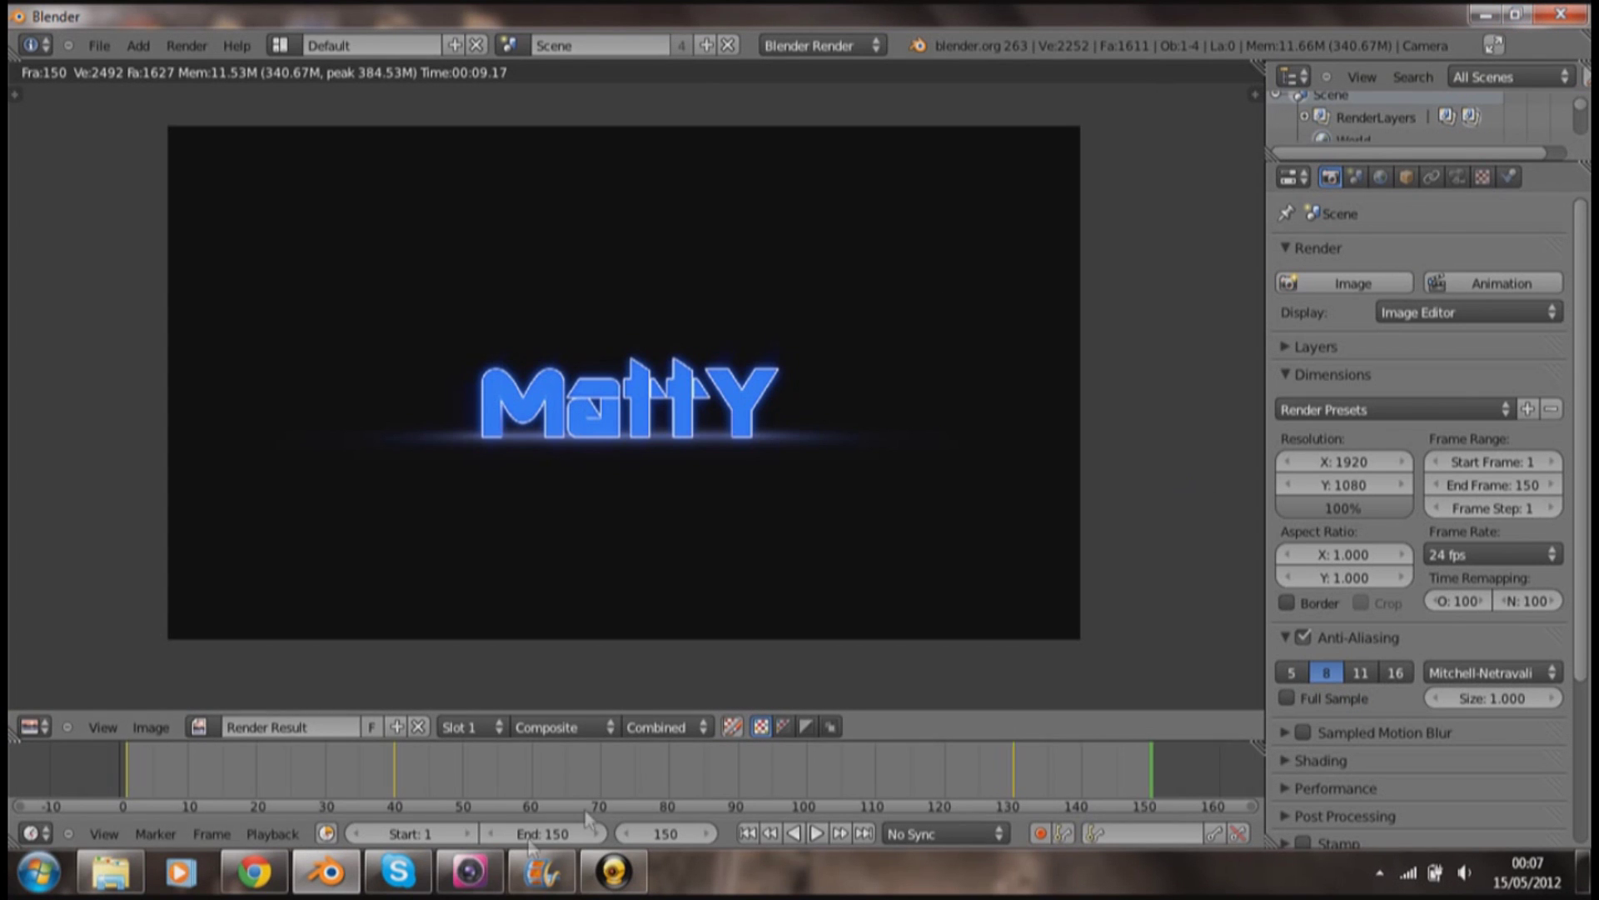
left_click(549, 876)
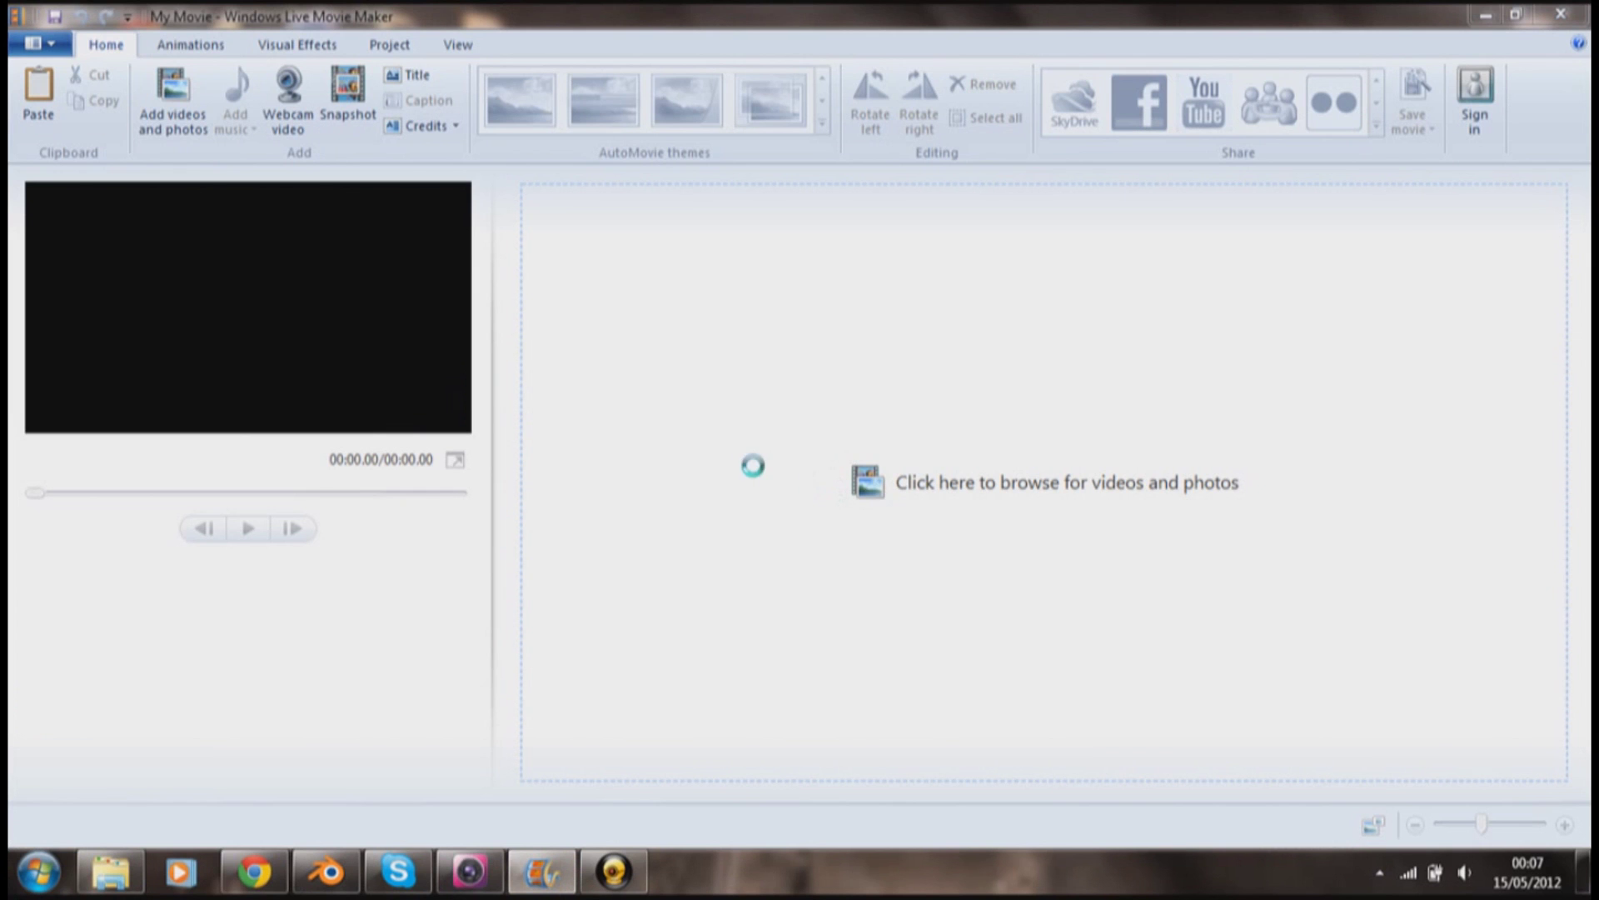
Add all 150 PNG frames from IntroTut > FinRenderTut to the Movie Maker project
left_click(753, 467)
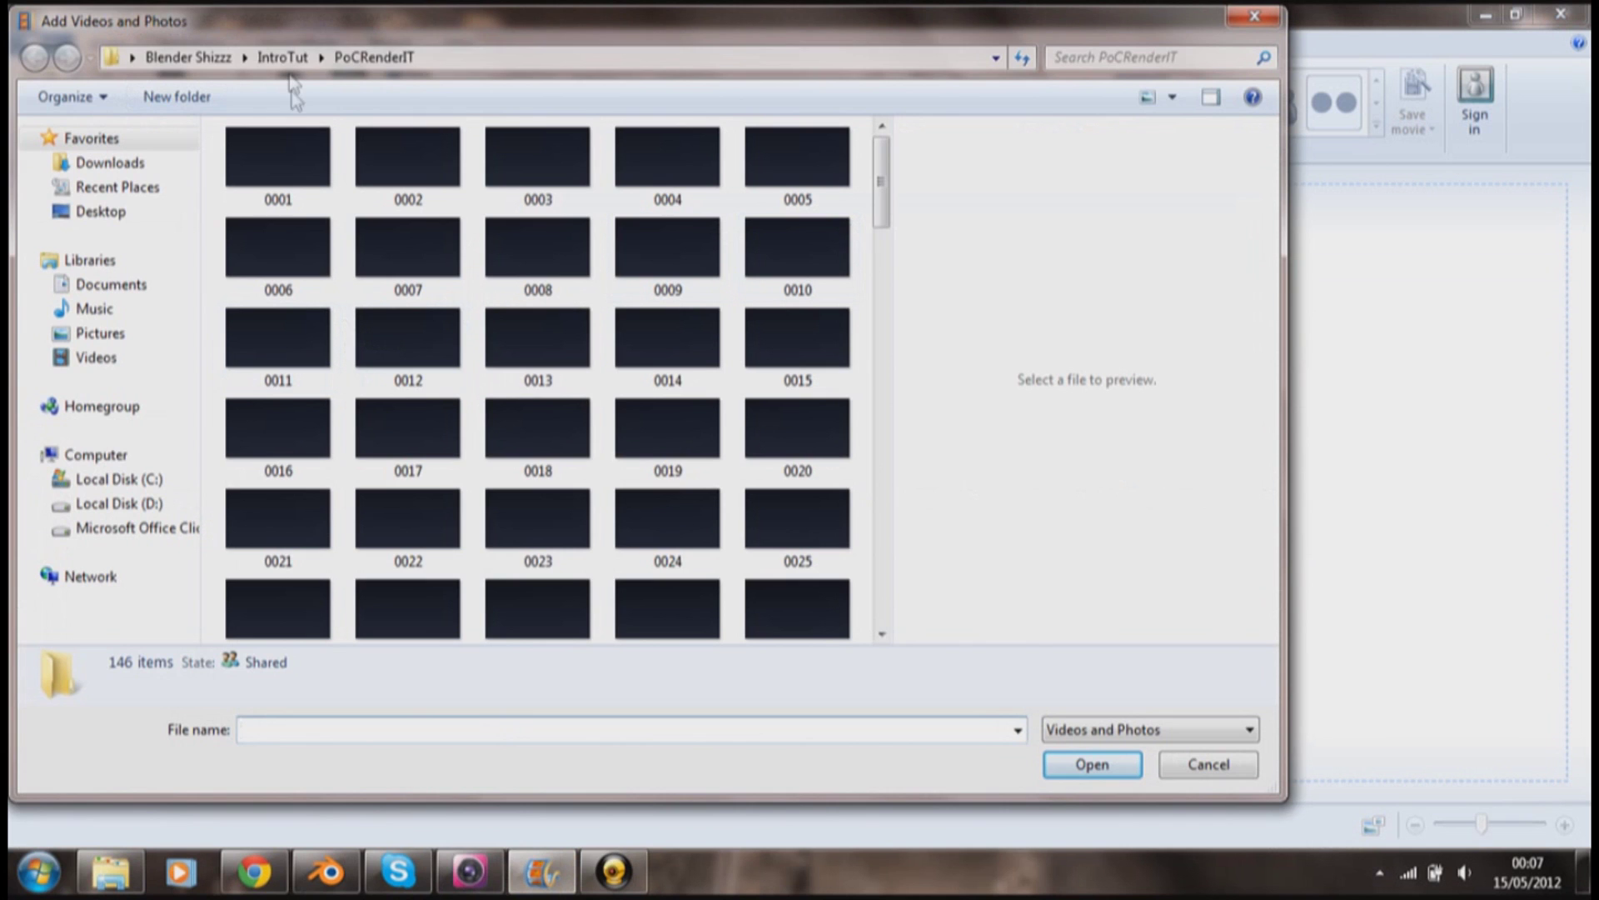
left_click(283, 58)
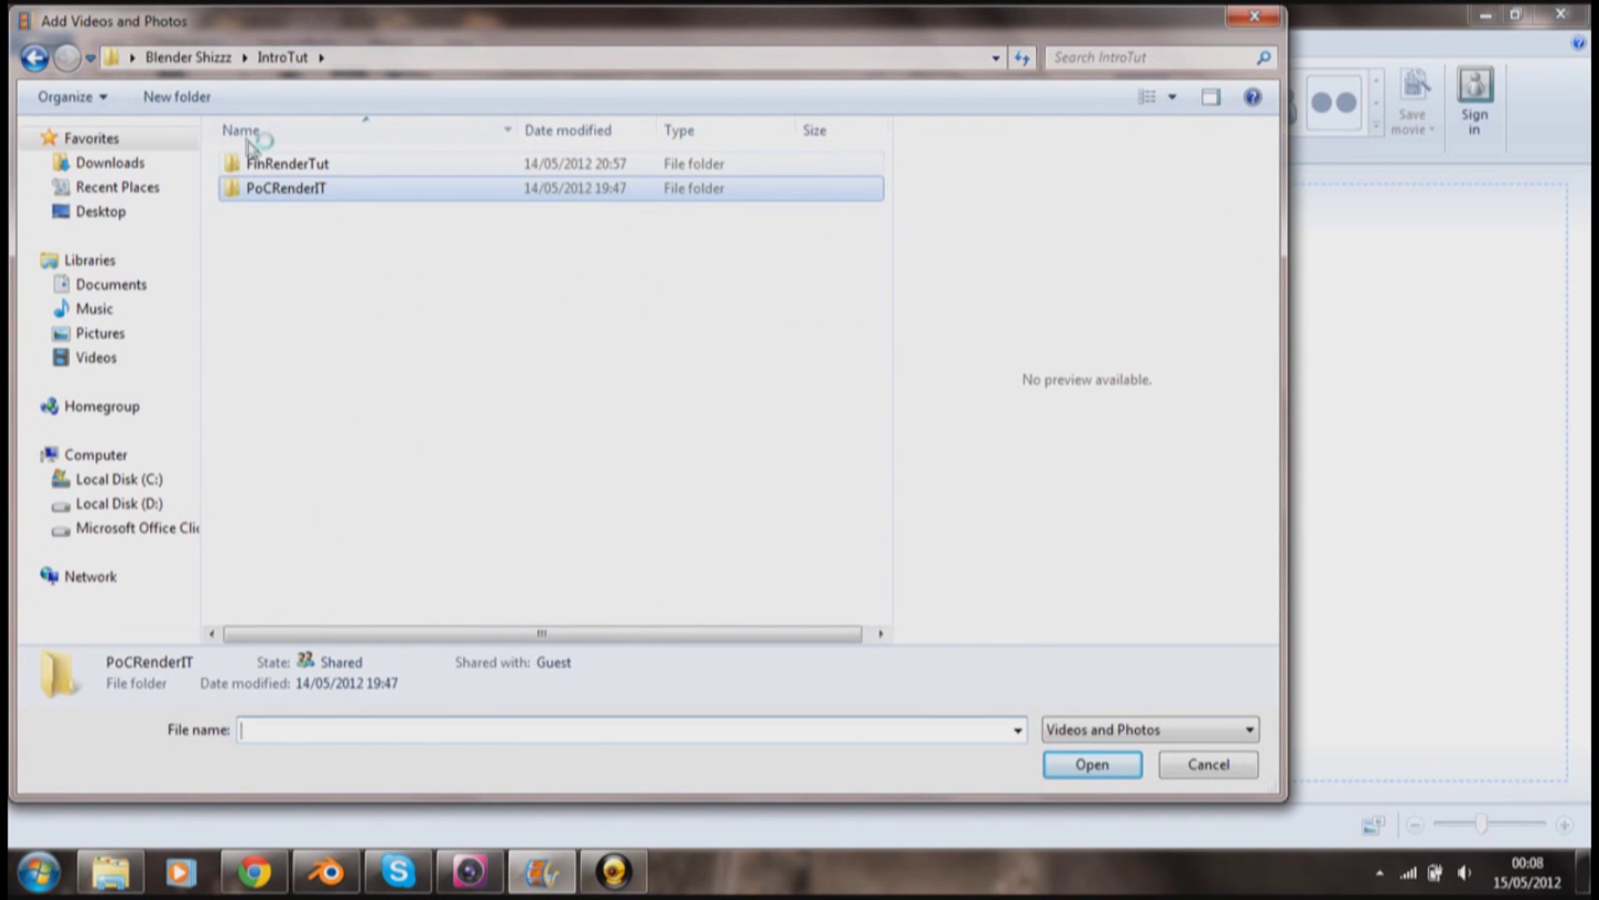
double_click(286, 164)
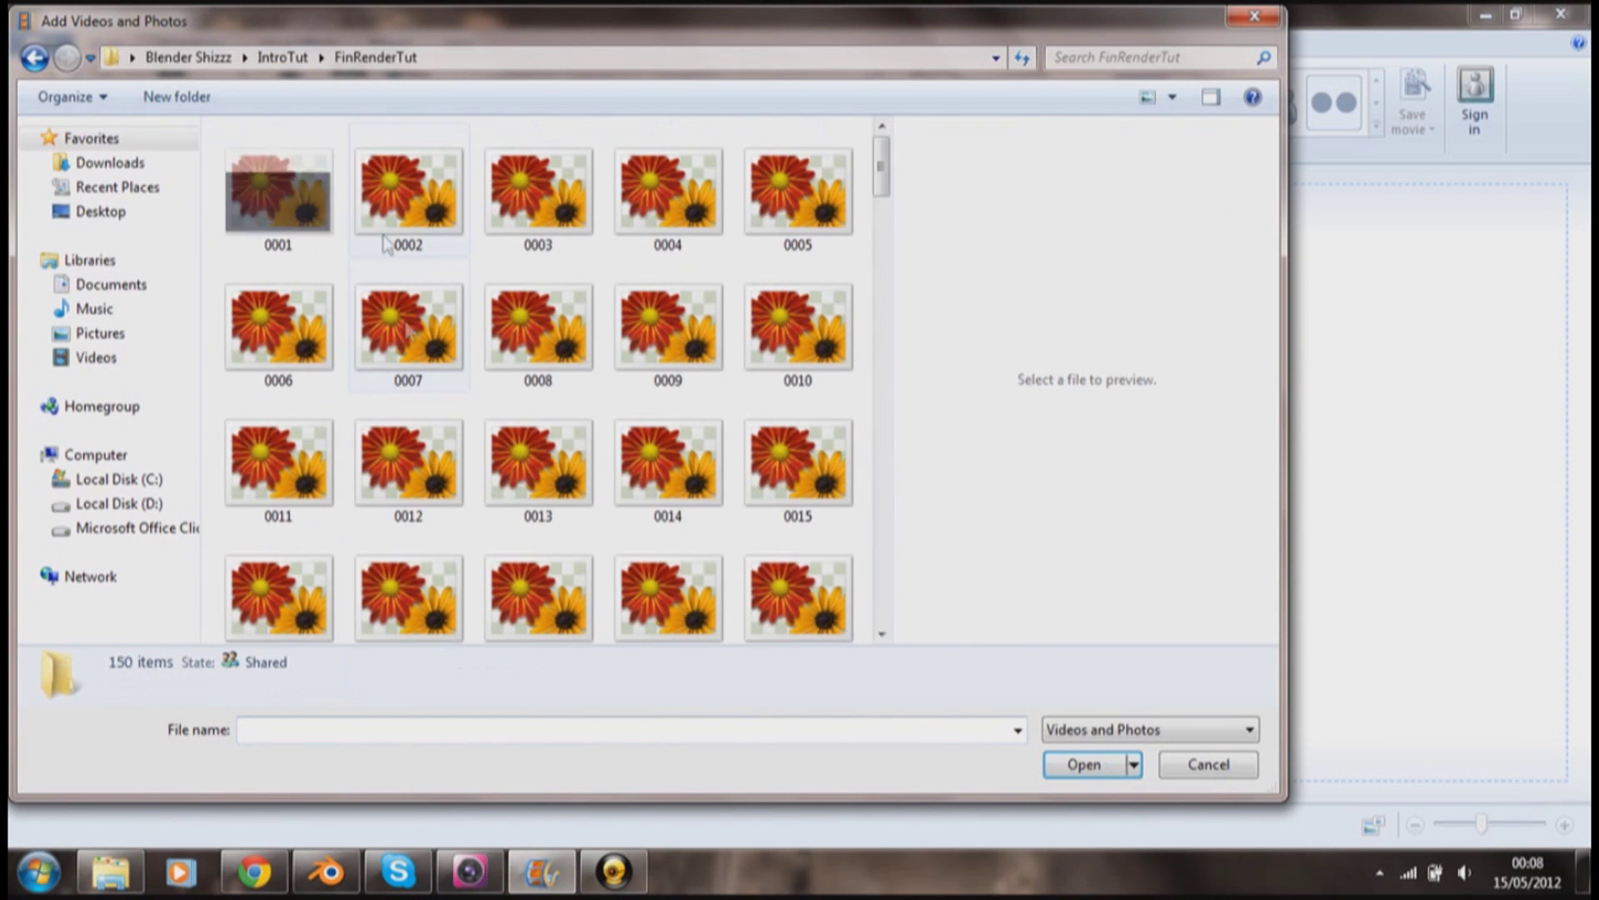
left_click(319, 200)
scroll(713, 367, "down", 20)
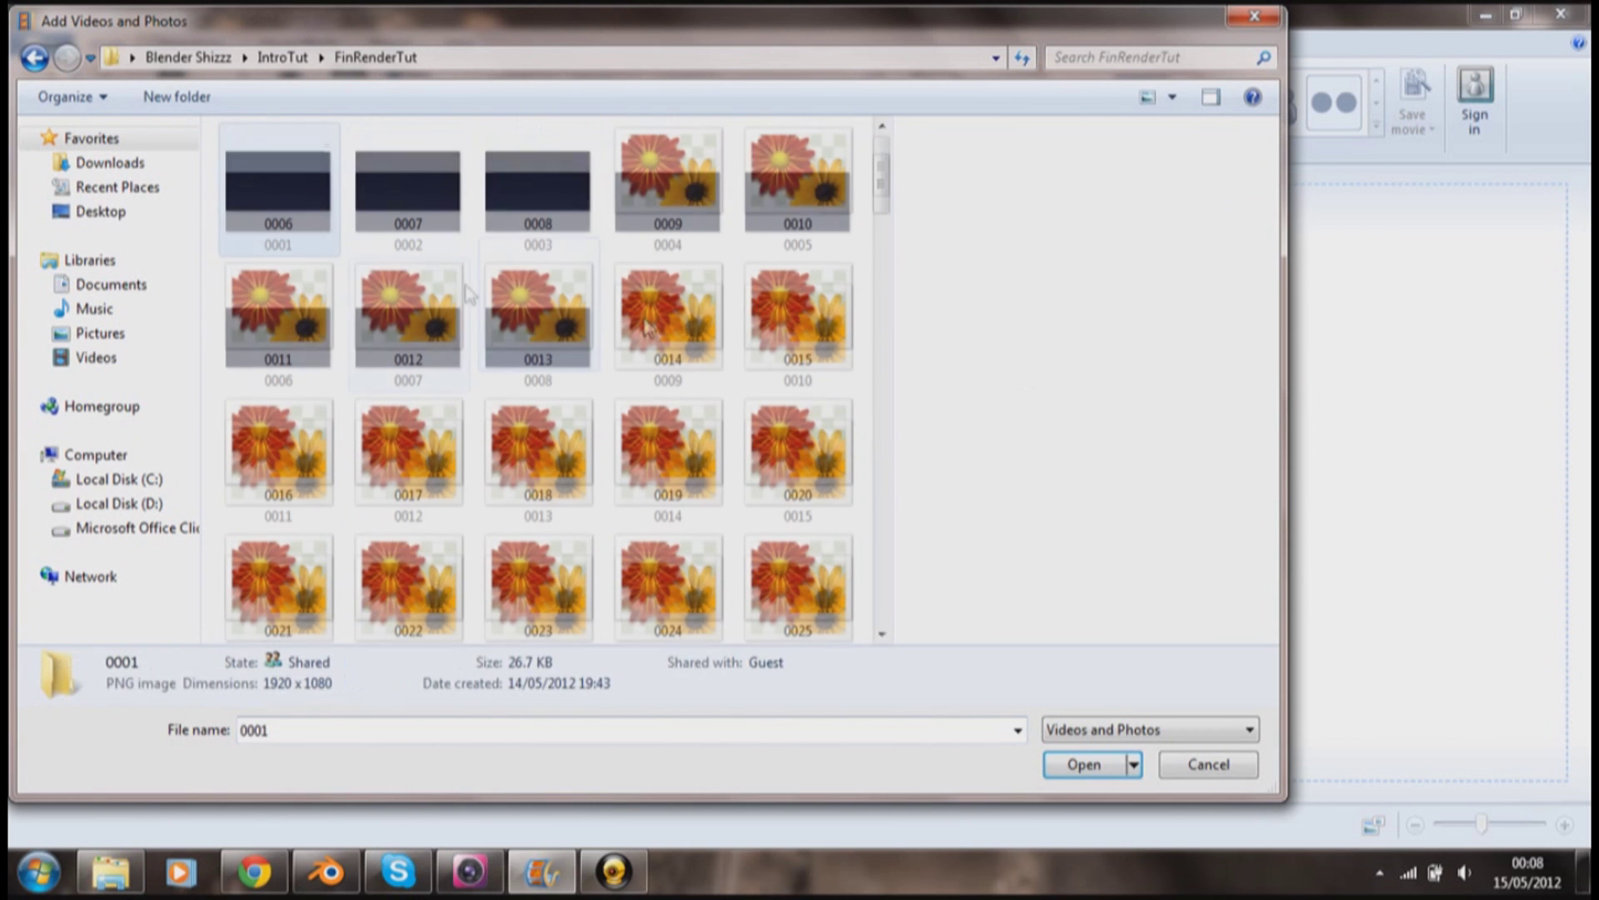
scroll(714, 379, "down", 3)
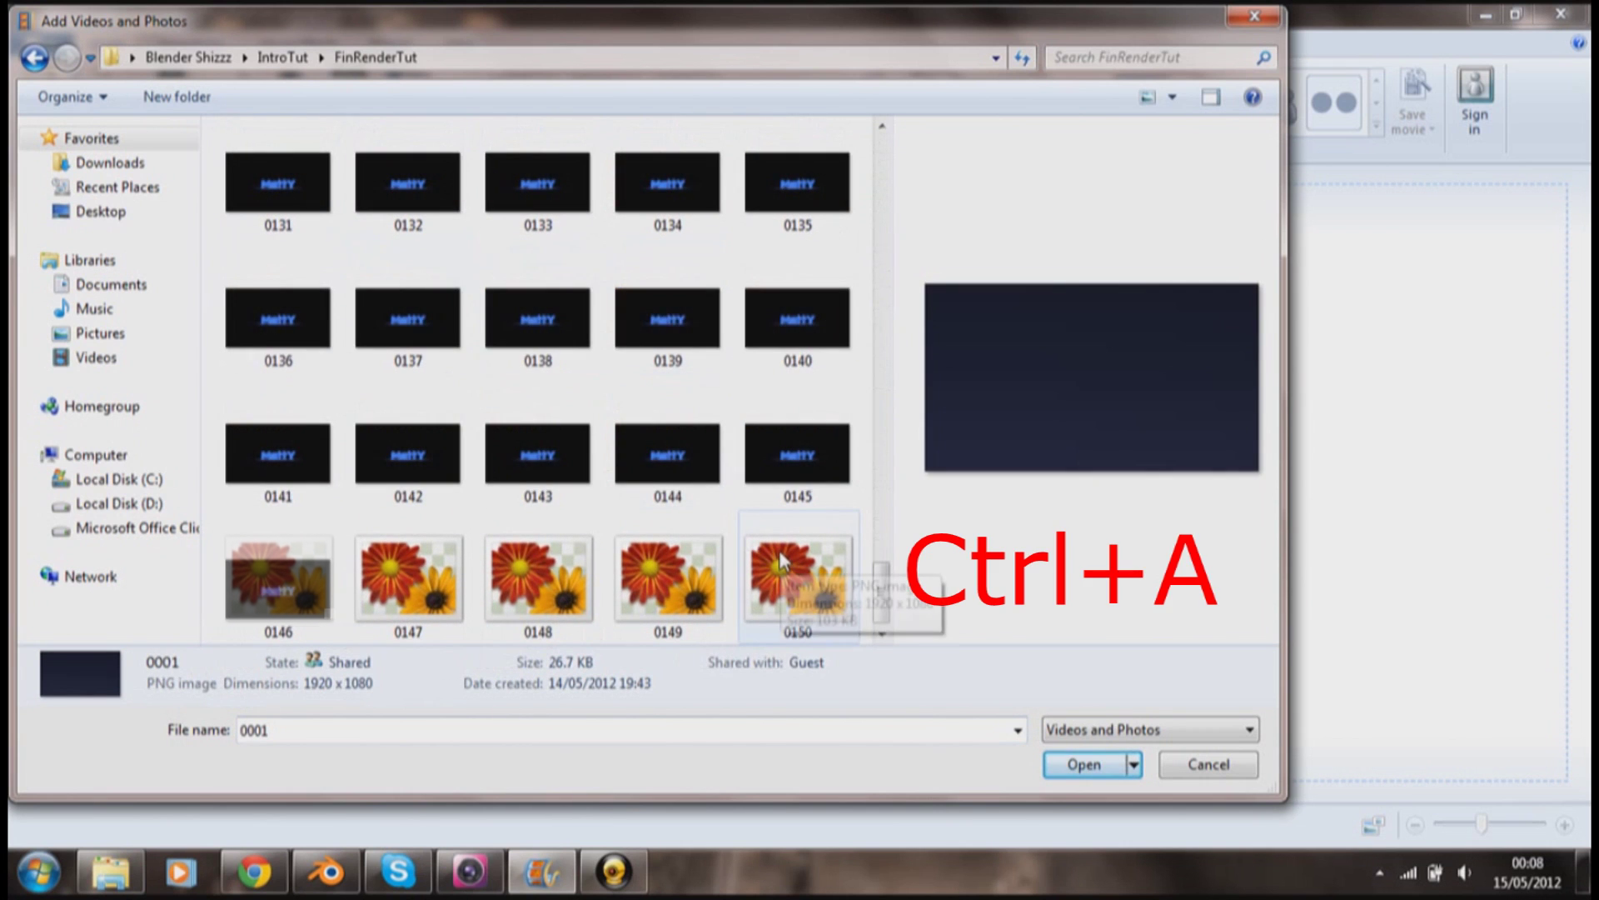
key("ctrl+a")
scroll(854, 483, "up", 5)
scroll(853, 483, "up", 20)
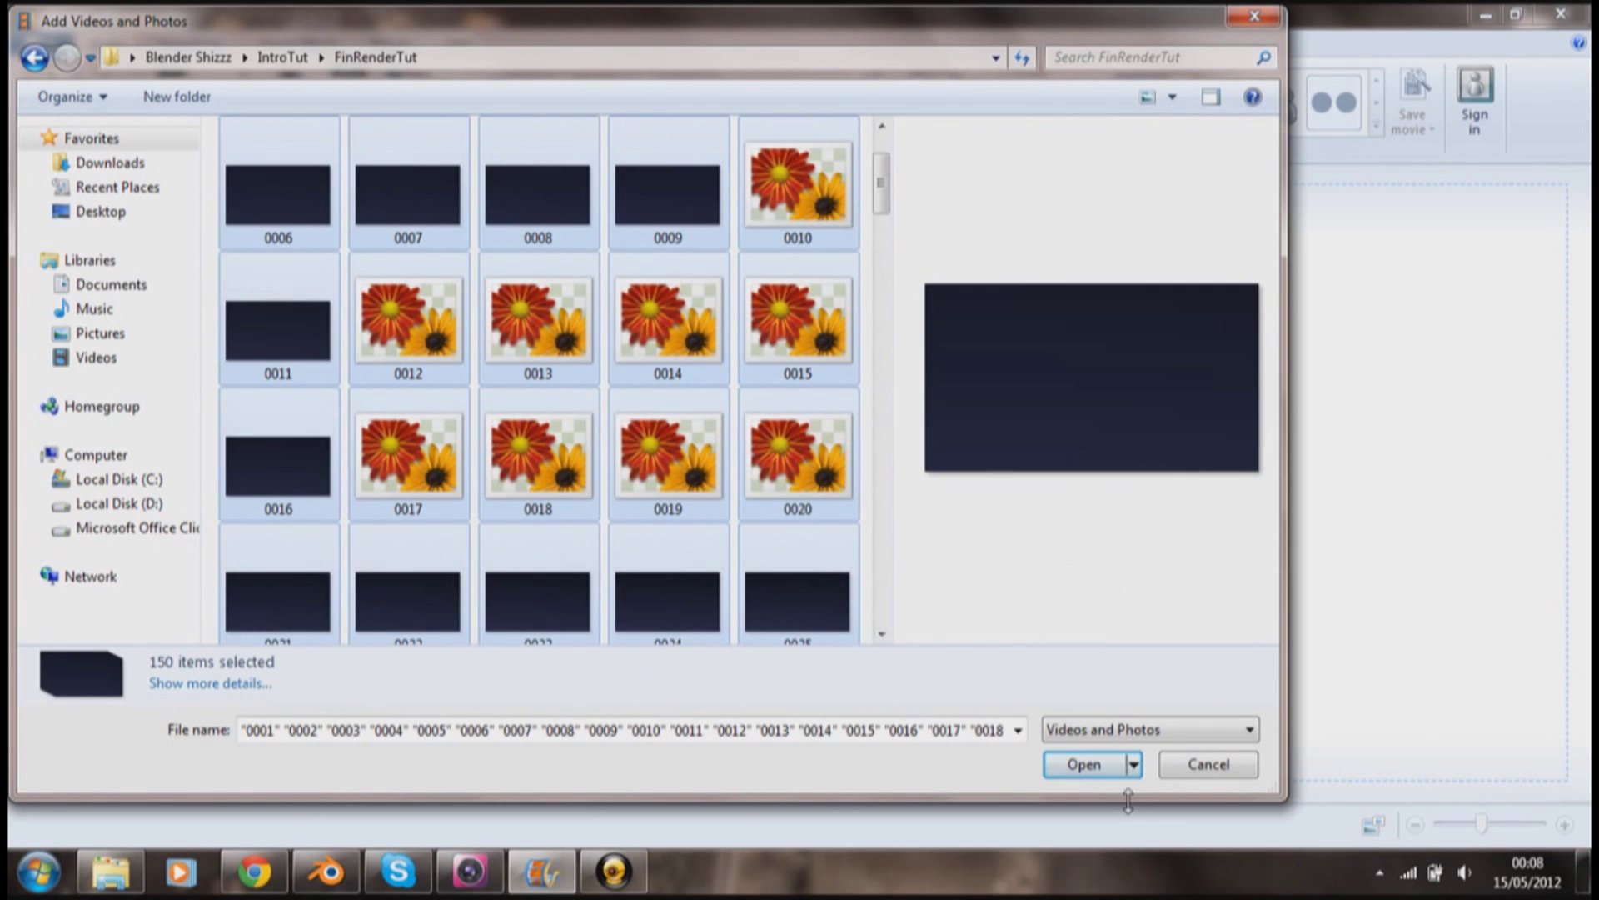
left_click(1092, 764)
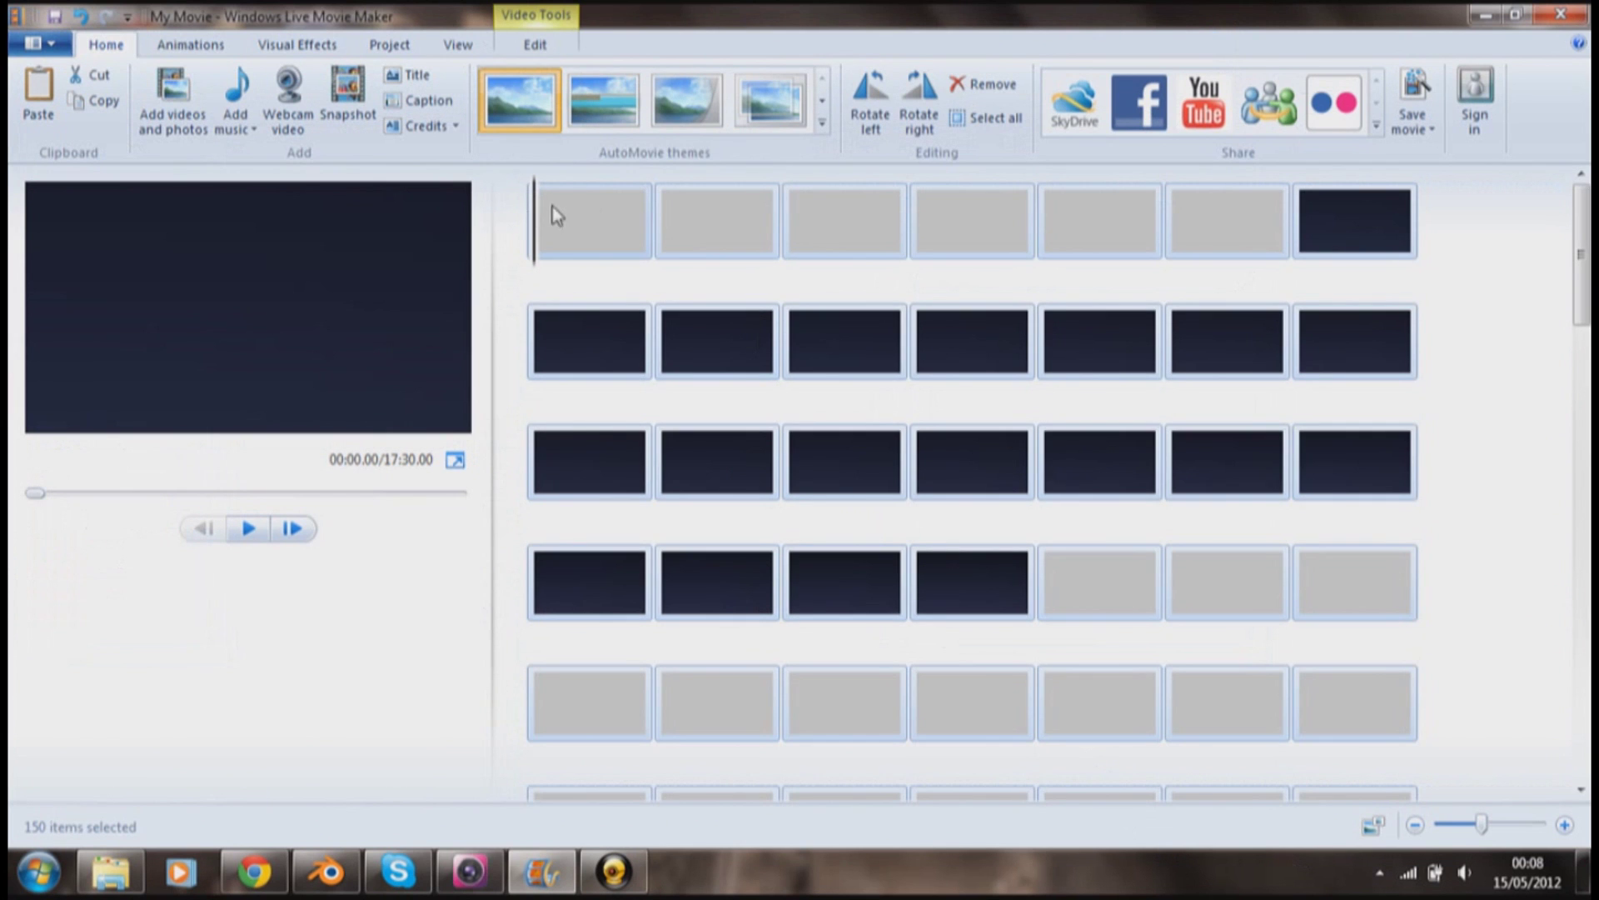
Set the duration of every frame to 0.05 seconds in Video Tools > Edit
scroll(1135, 633, "down", 2)
scroll(1134, 633, "down", 8)
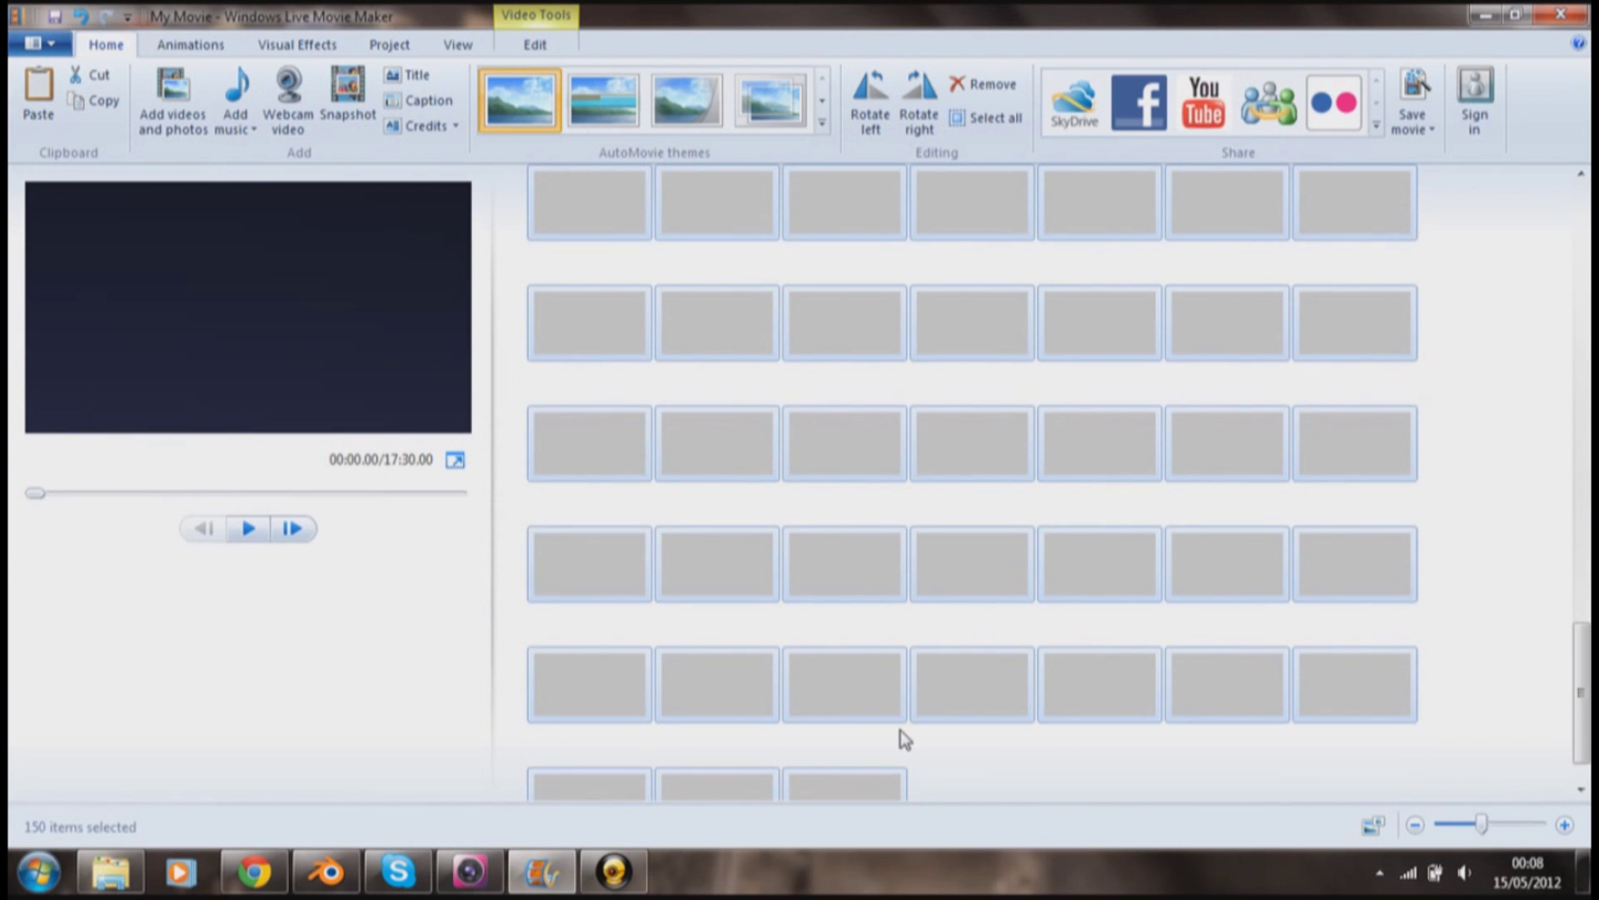
left_click(541, 45)
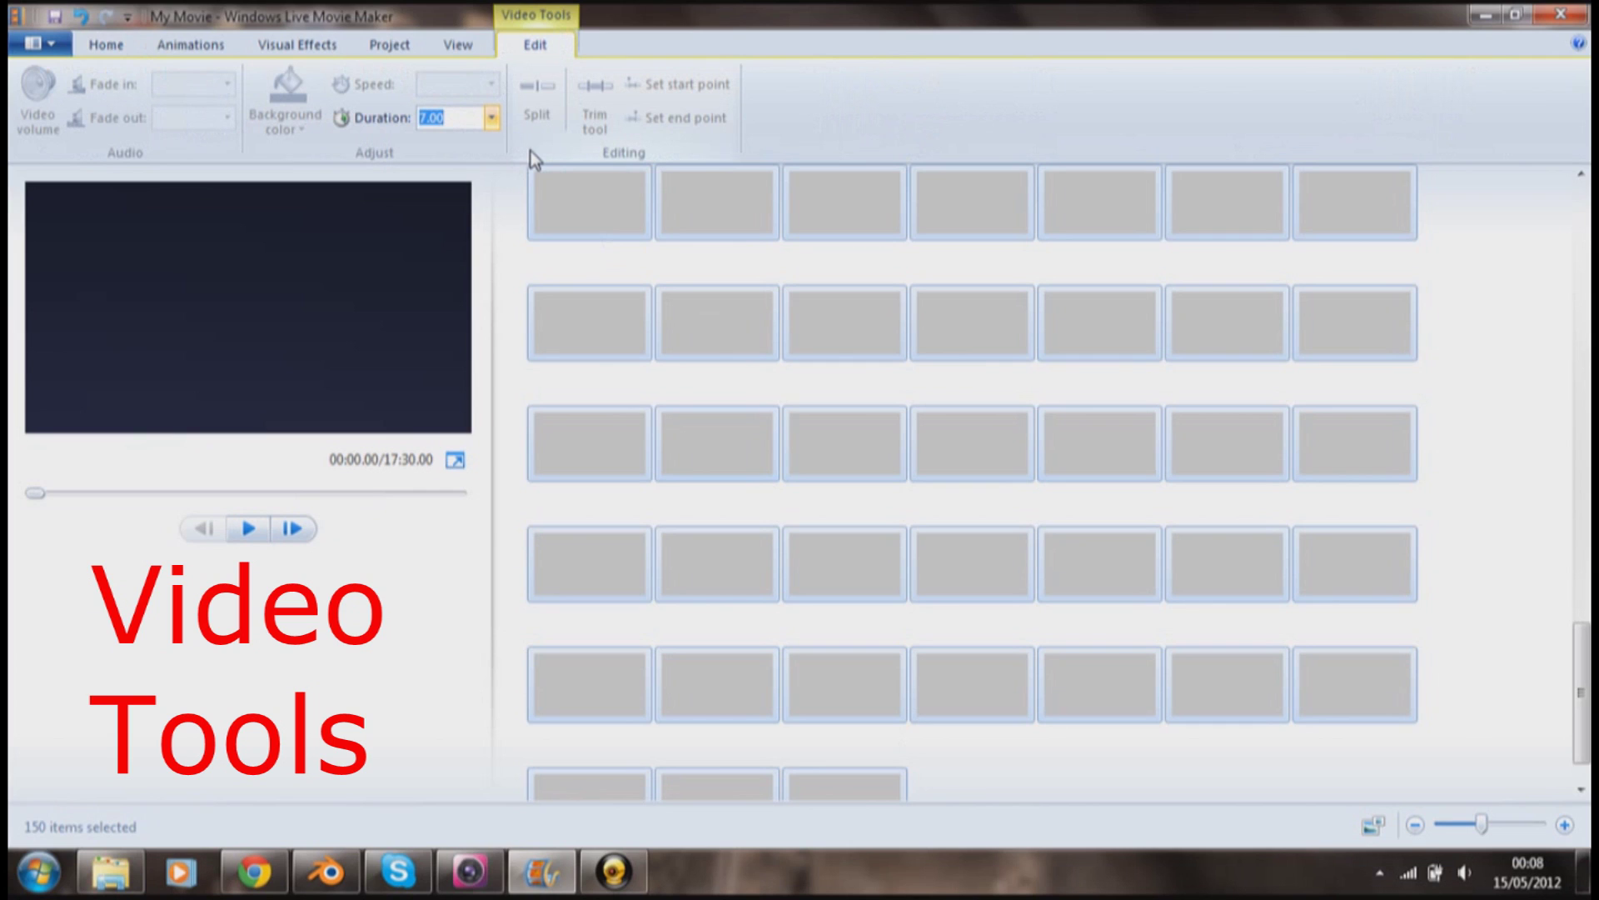
key("BackSpace")
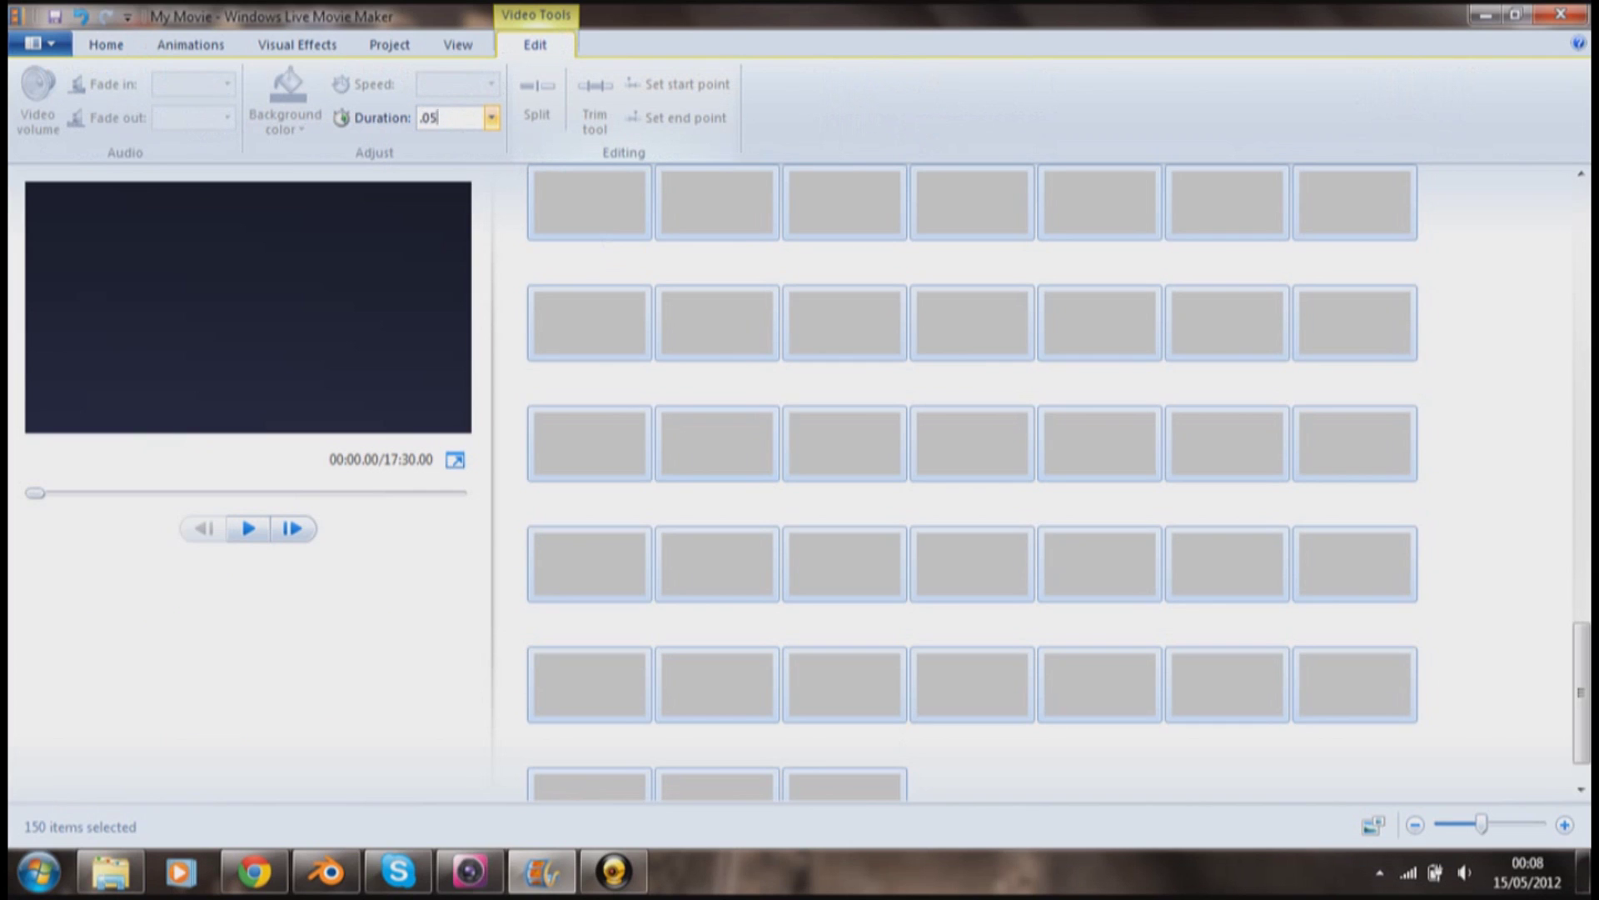
key("Return")
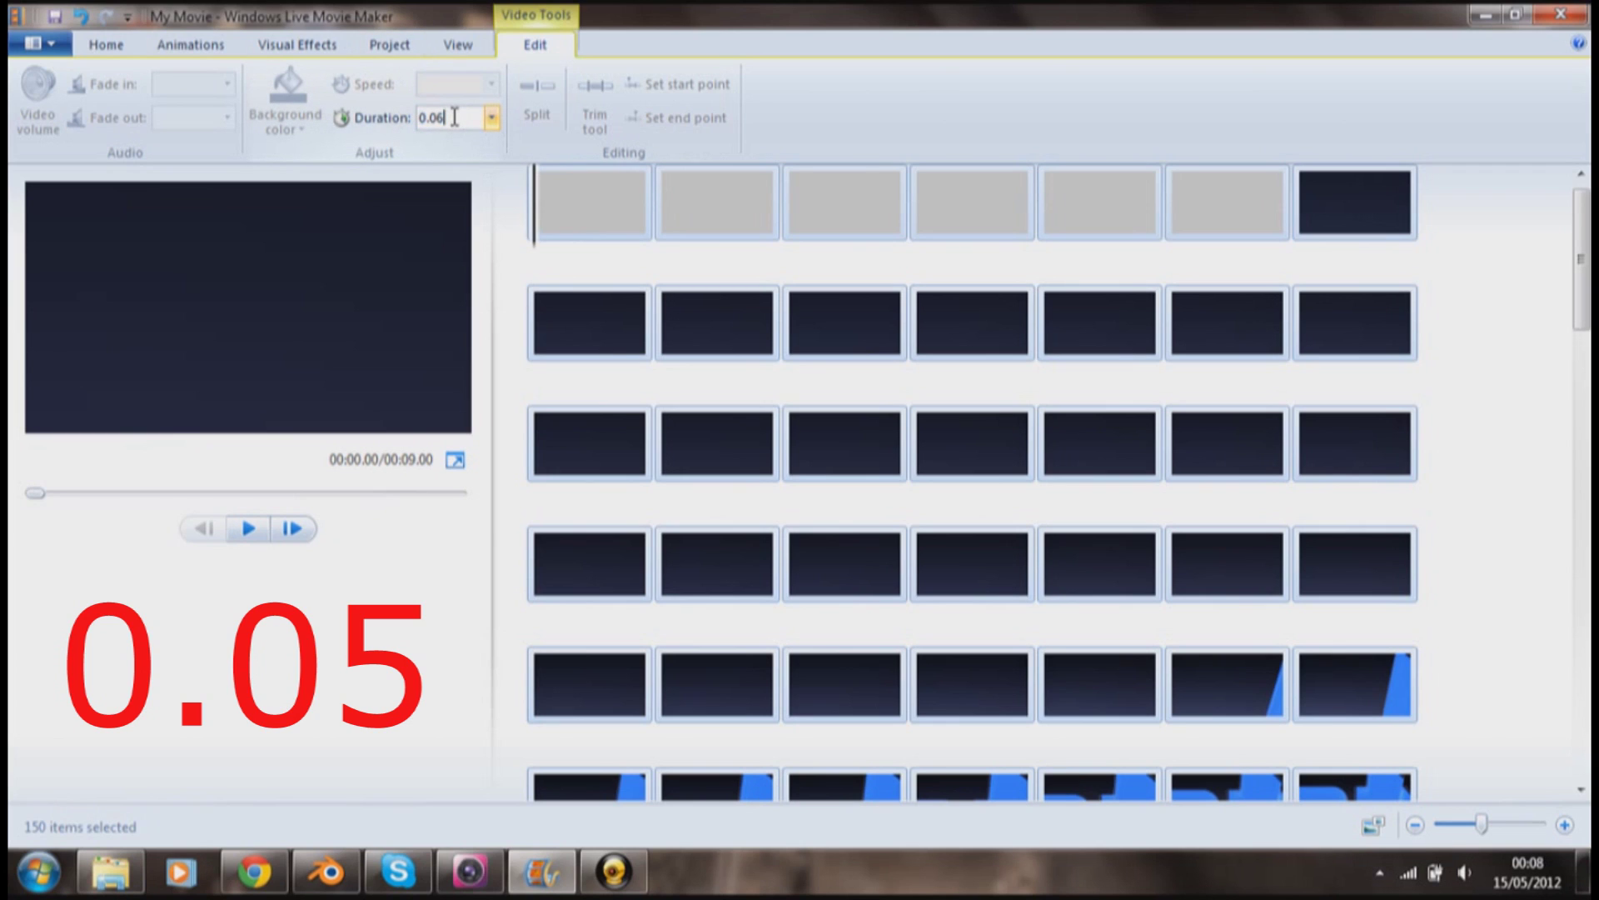
key("Return")
Preview the 7.50-second movie, then rewind it to the start
left_click(250, 528)
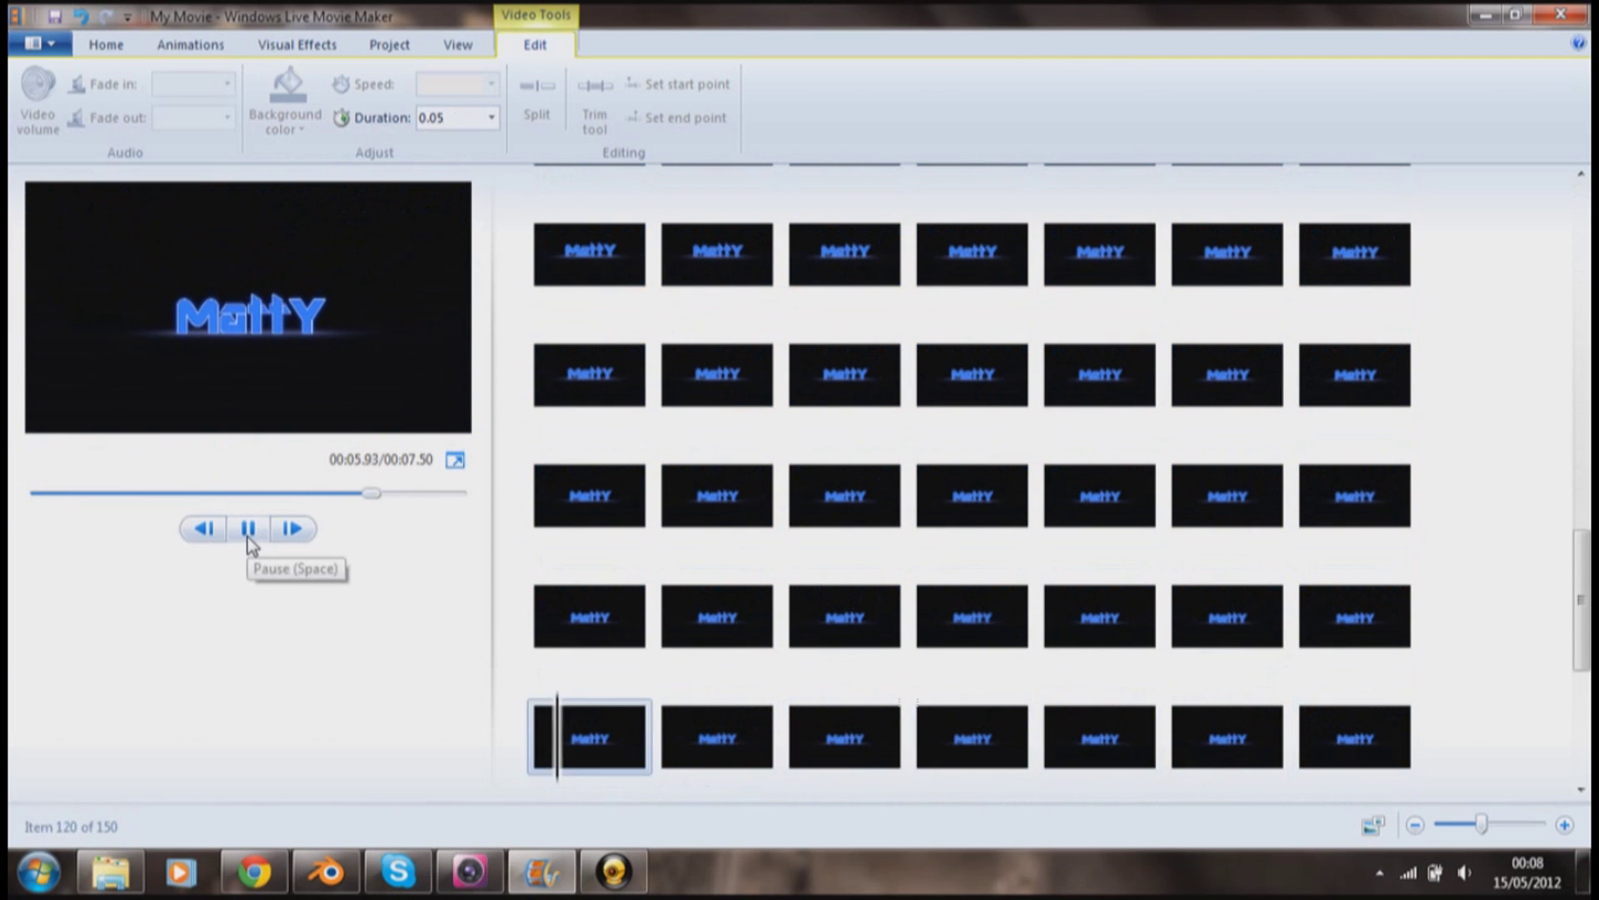
left_click(250, 538)
left_click_drag(380, 492, 33, 493)
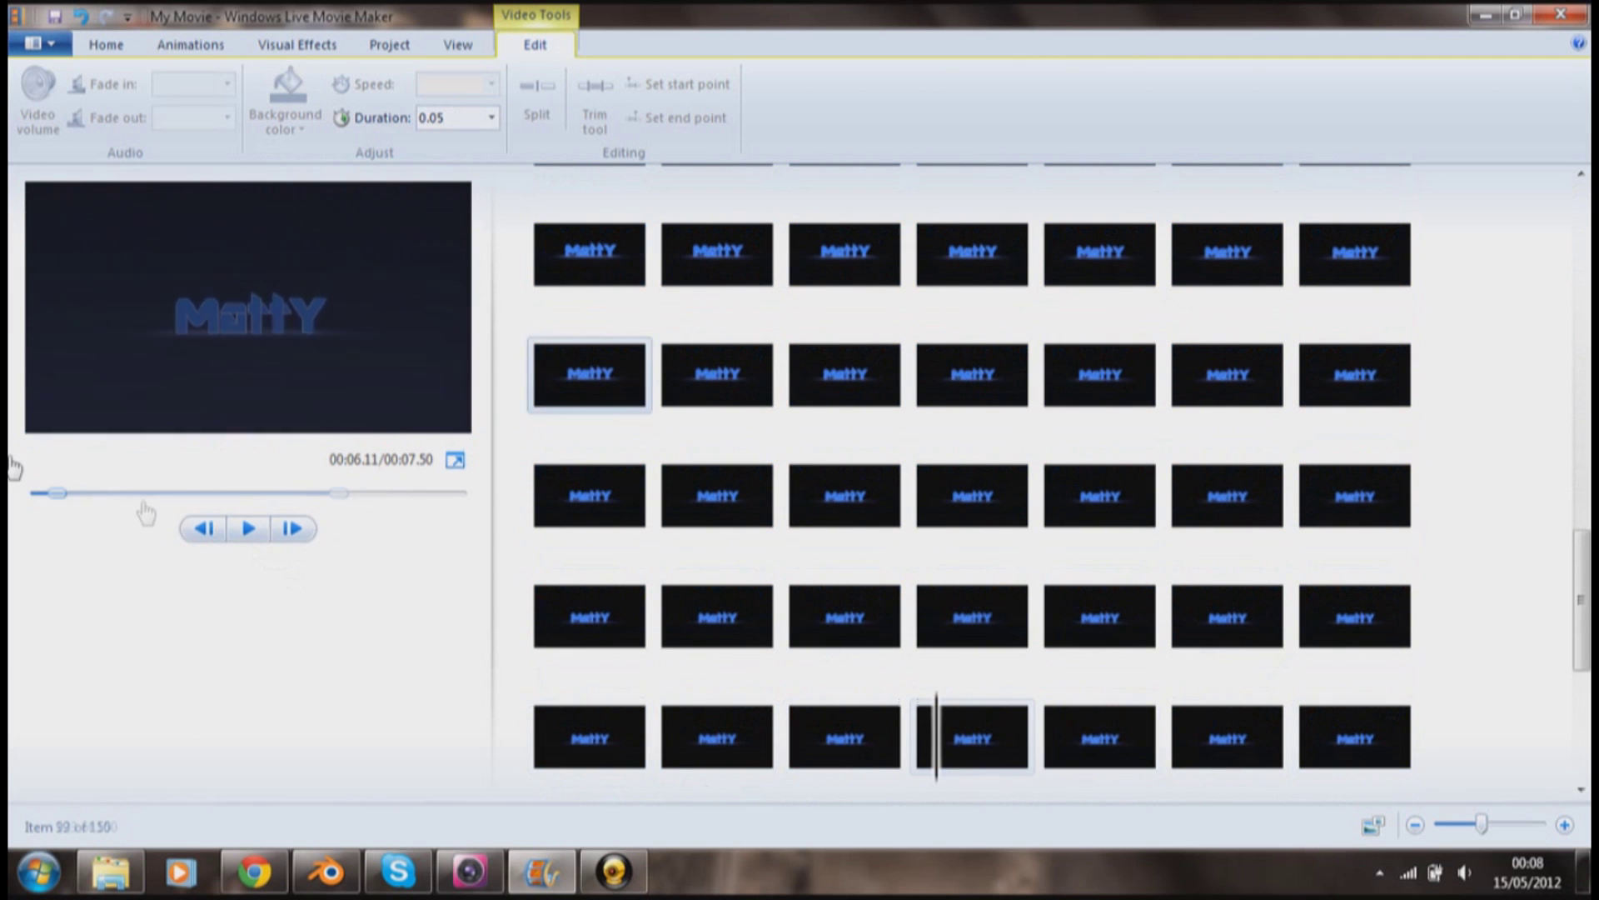
left_click(92, 48)
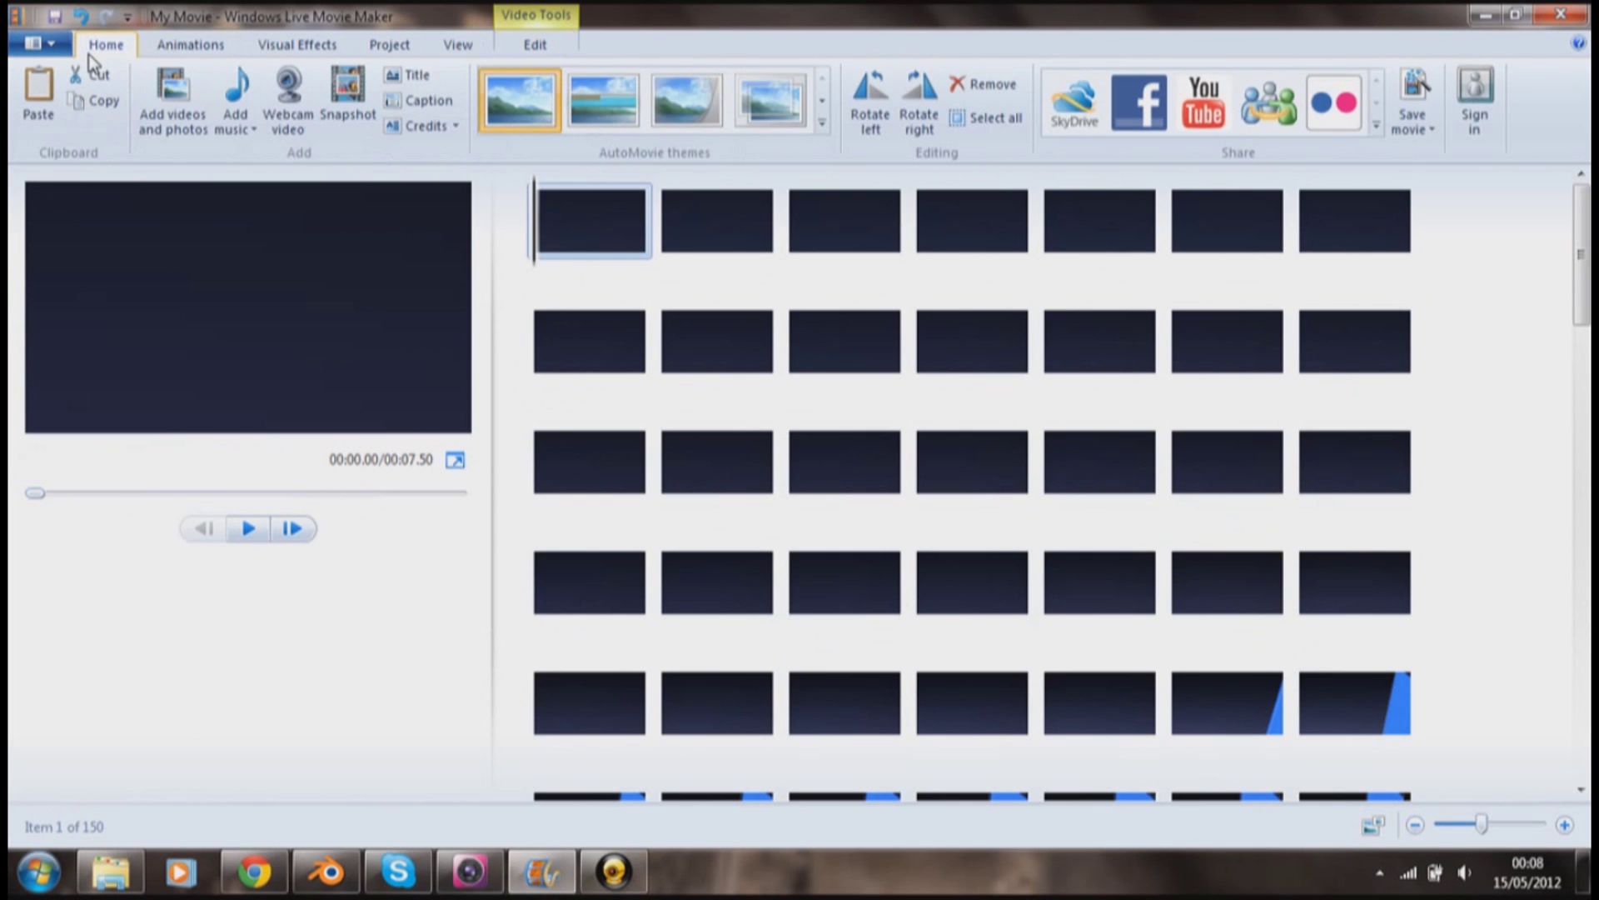
Add Mr. Meizong - Kumbang [Electro] from Downloads as the movie's music track
left_click(236, 107)
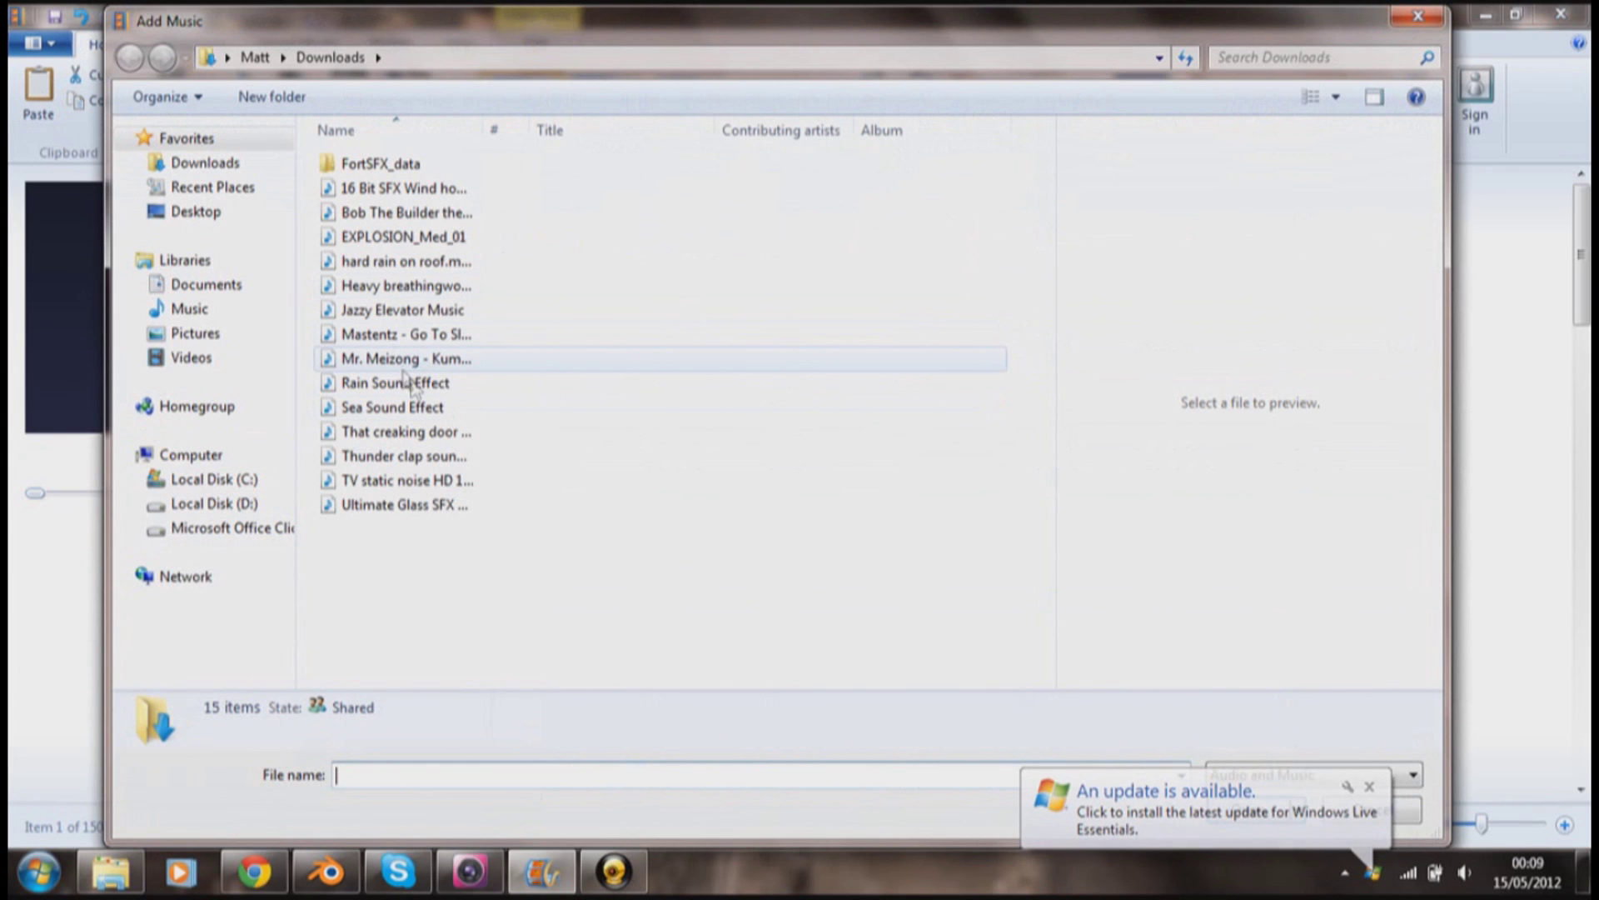
double_click(405, 358)
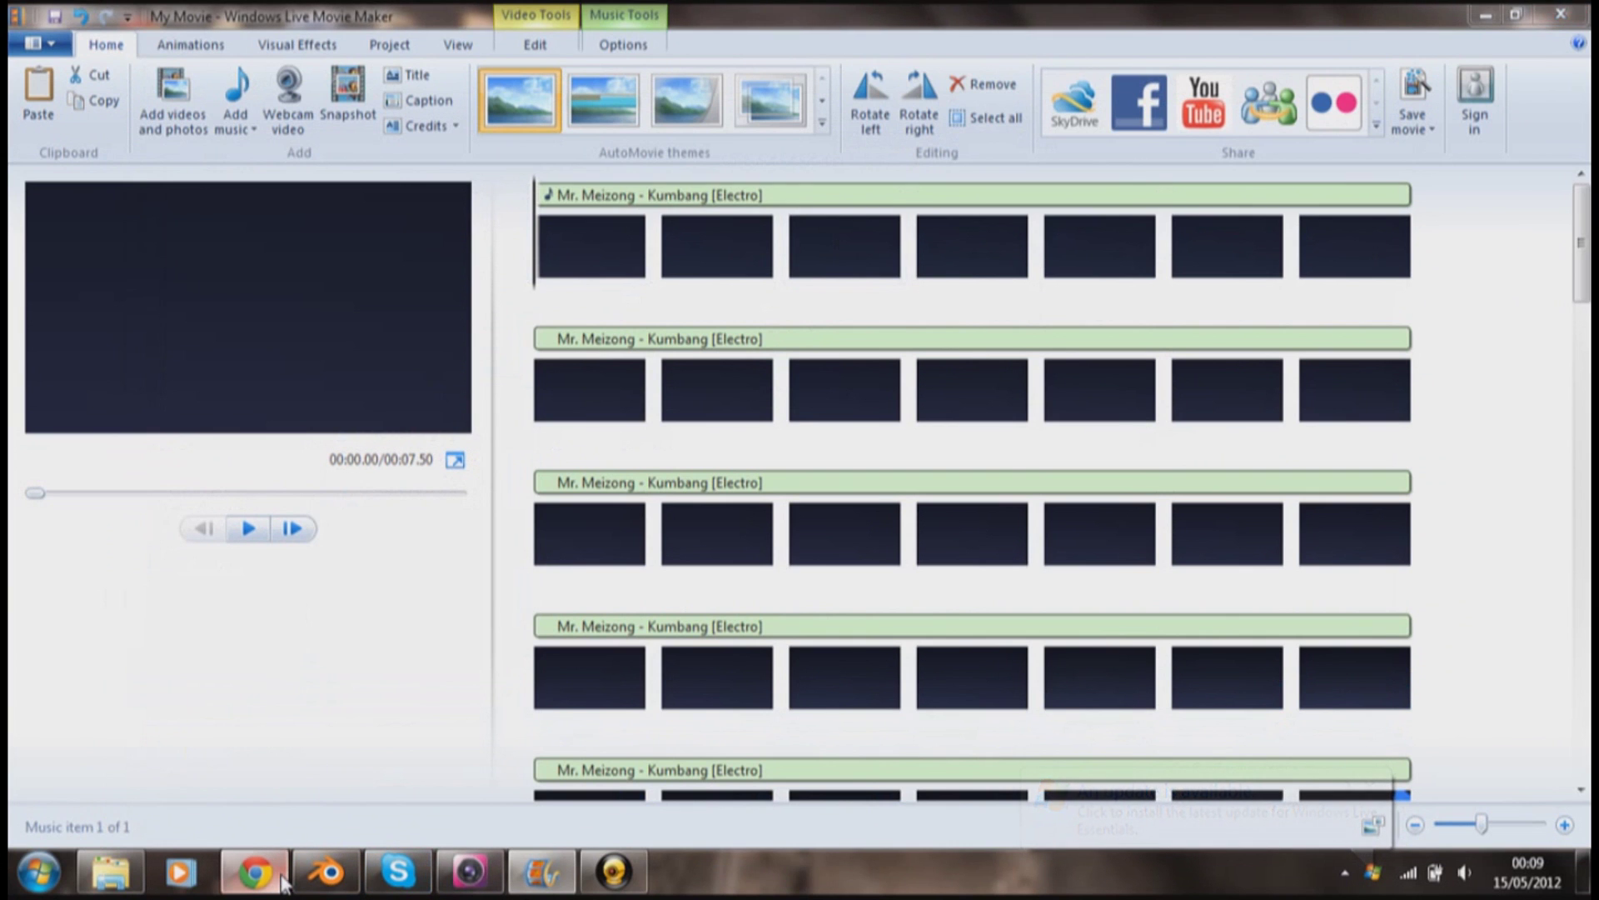
left_click(282, 879)
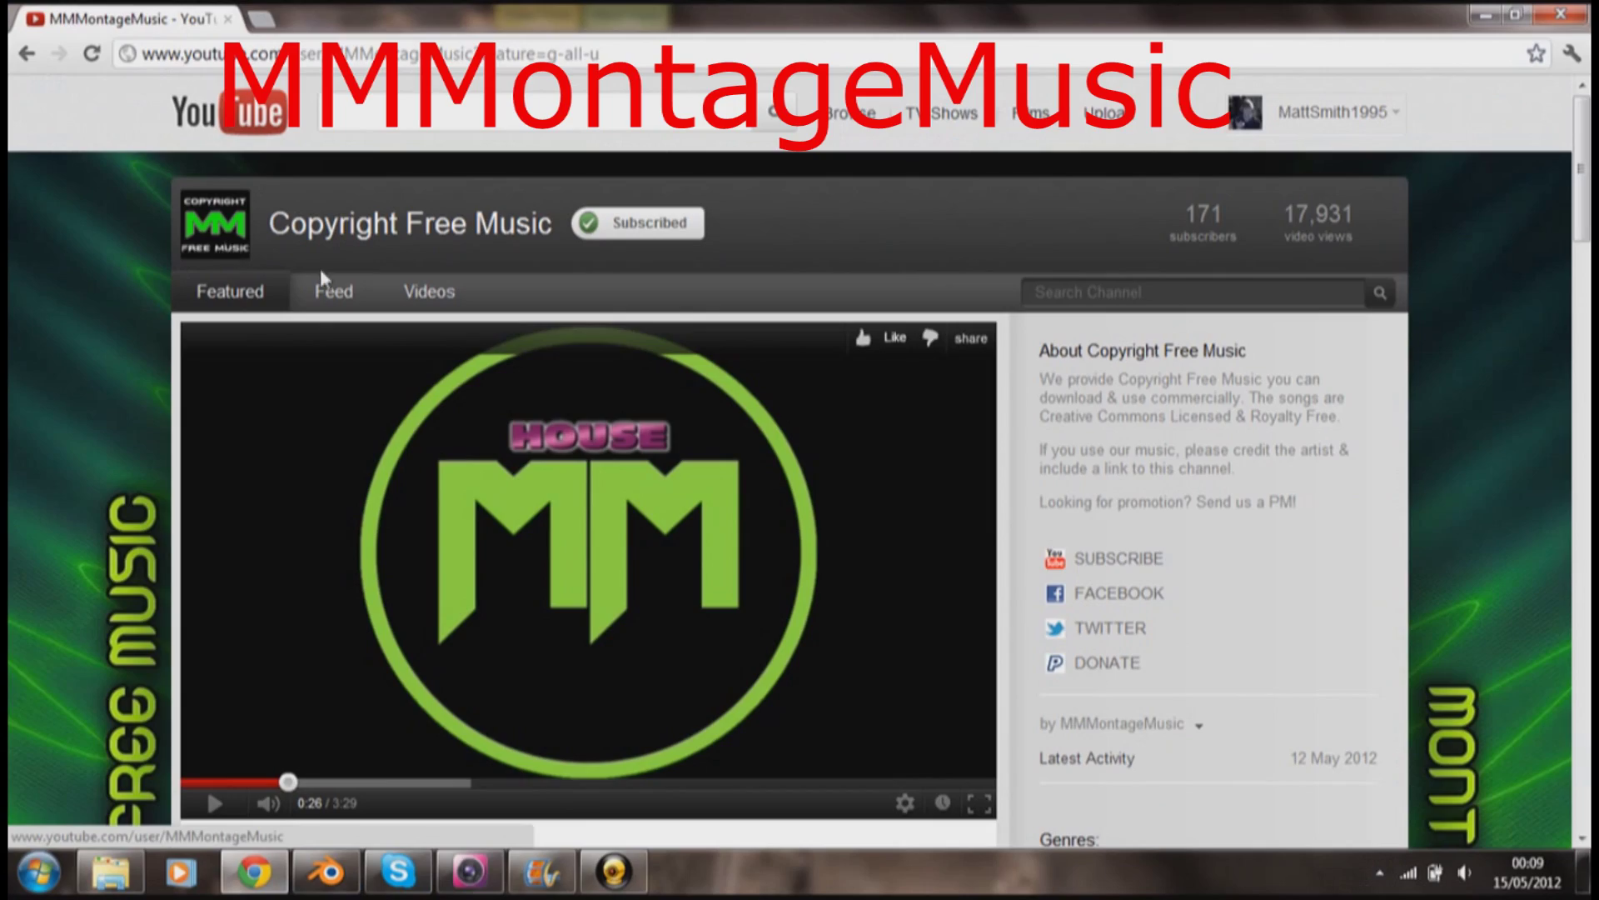
scroll(320, 268, "down", 4)
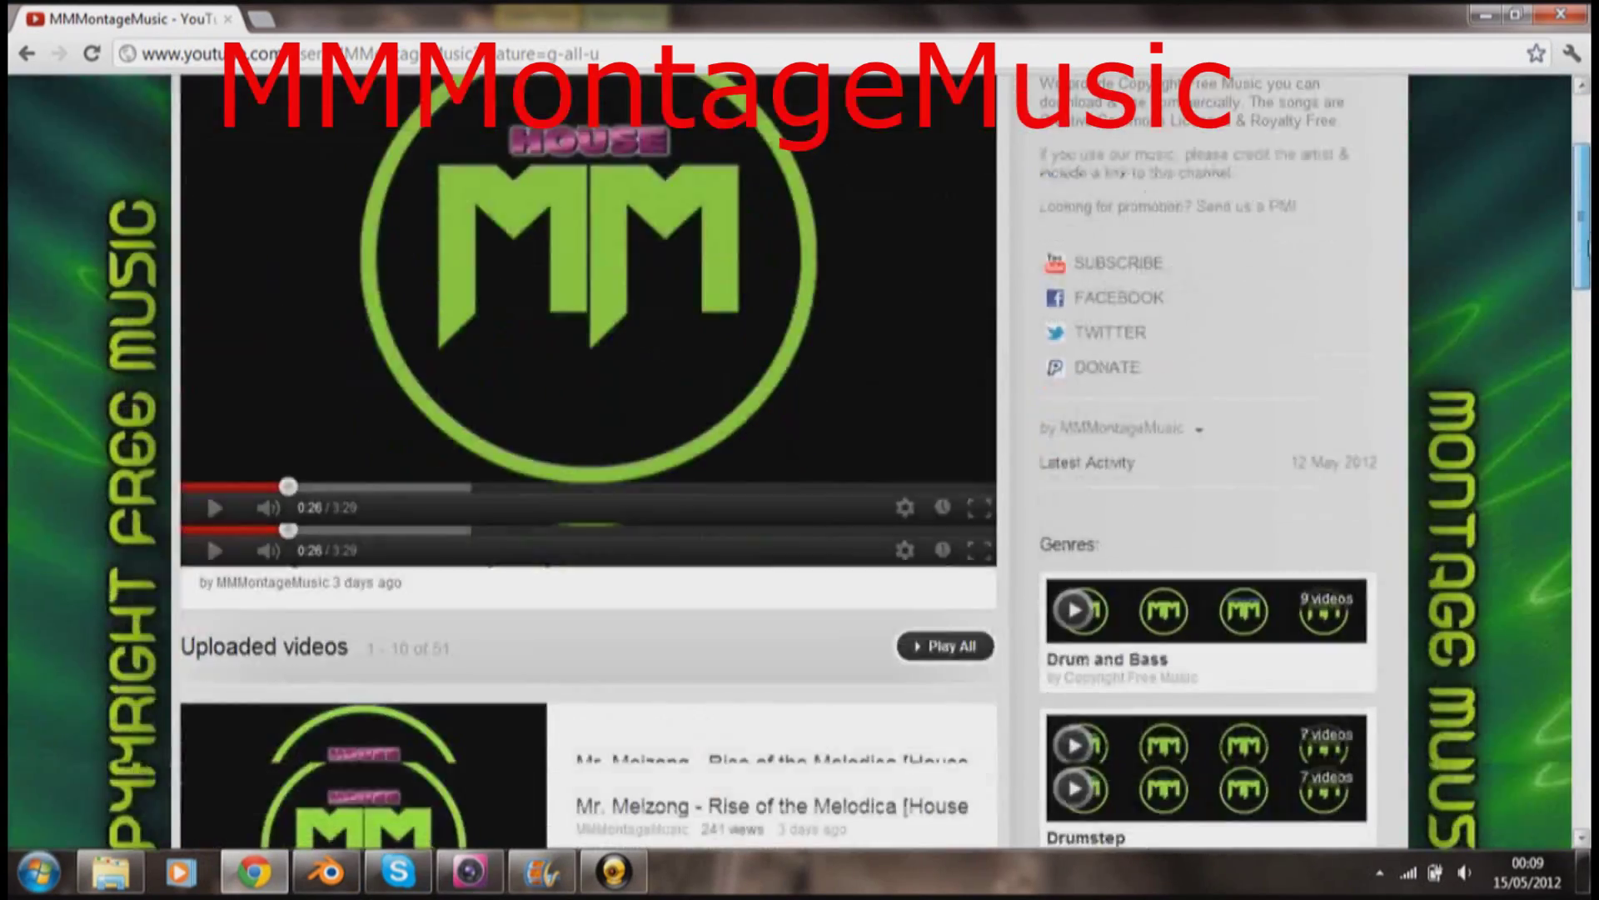
left_click_drag(1584, 250, 1574, 463)
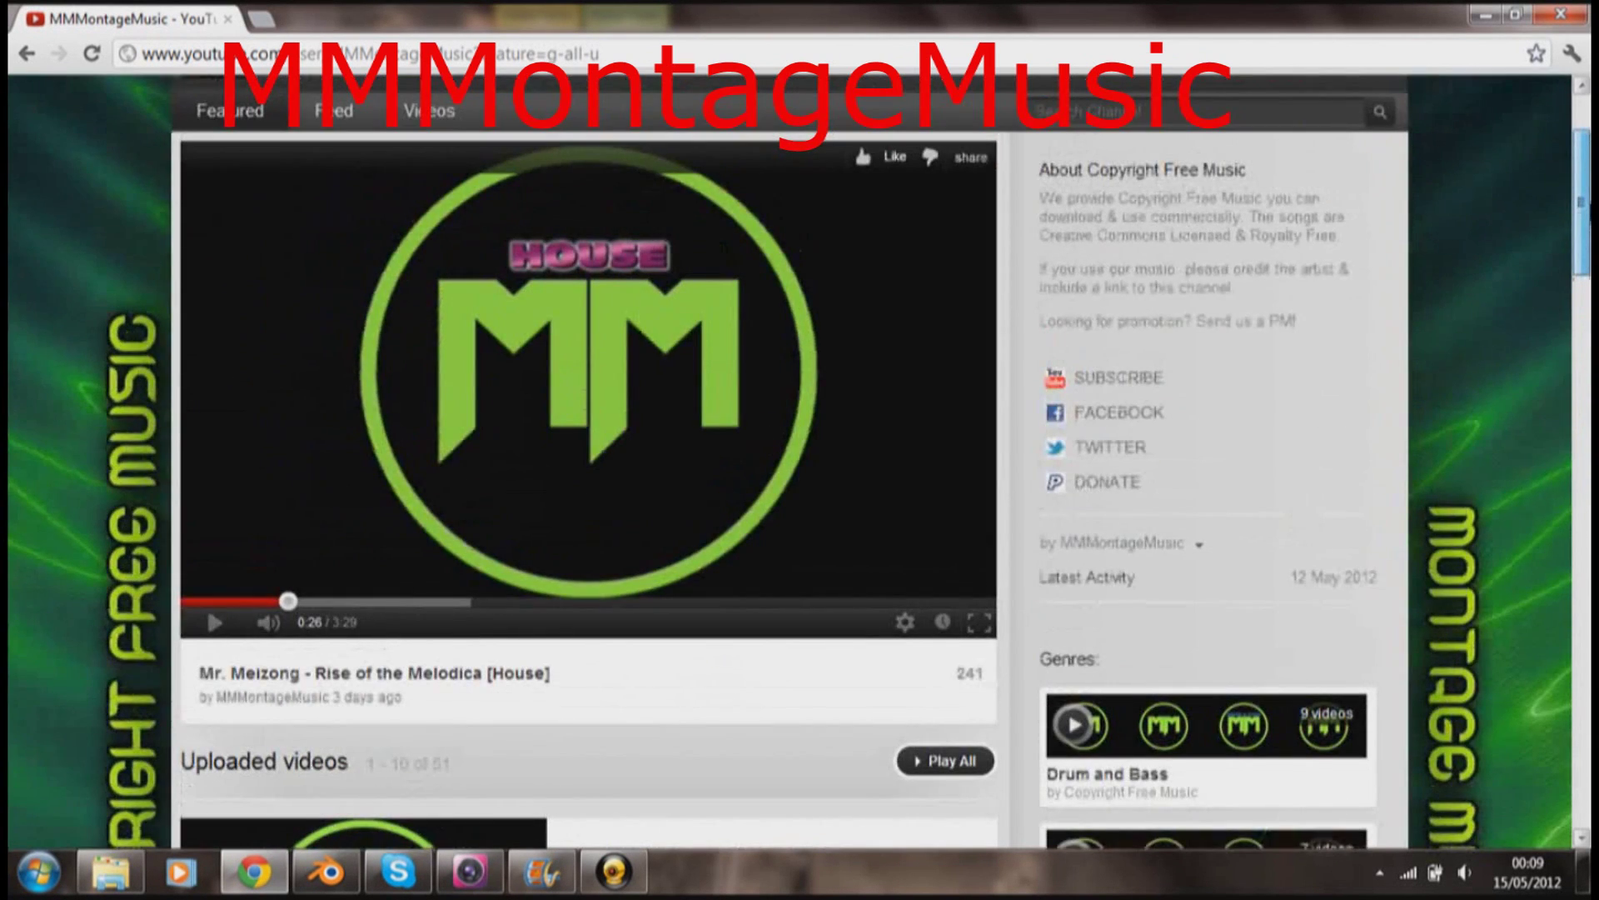
scroll(792, 458, "up", 2)
left_click_drag(1588, 177, 1586, 177)
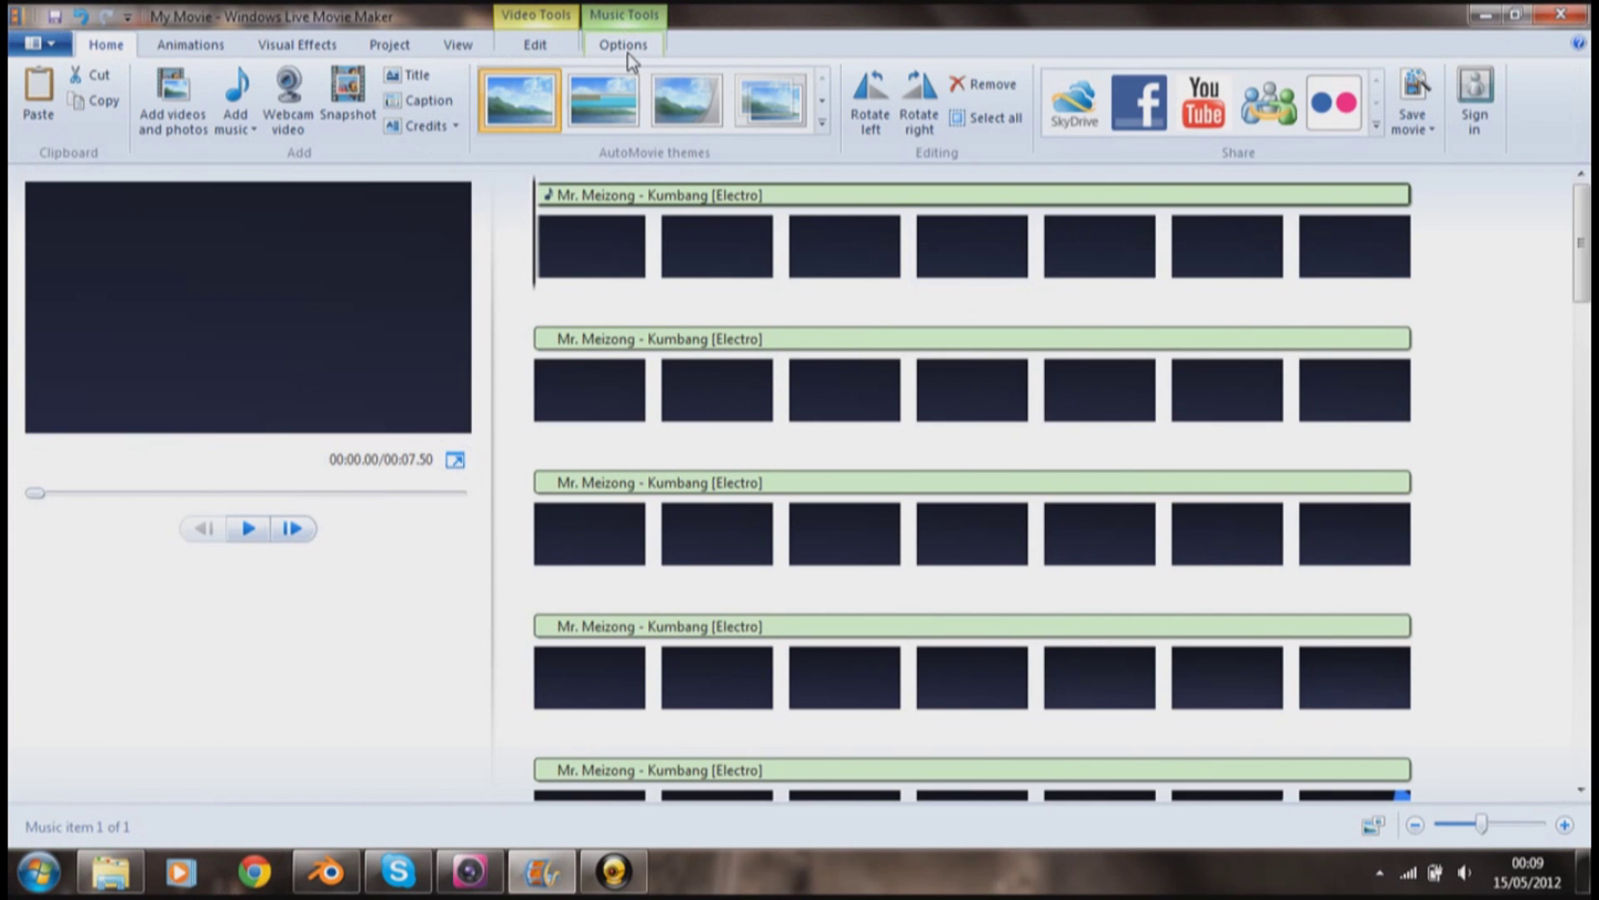
Set the Kumbang music to fade in Medium and fade out Fast, then play the movie
left_click(628, 55)
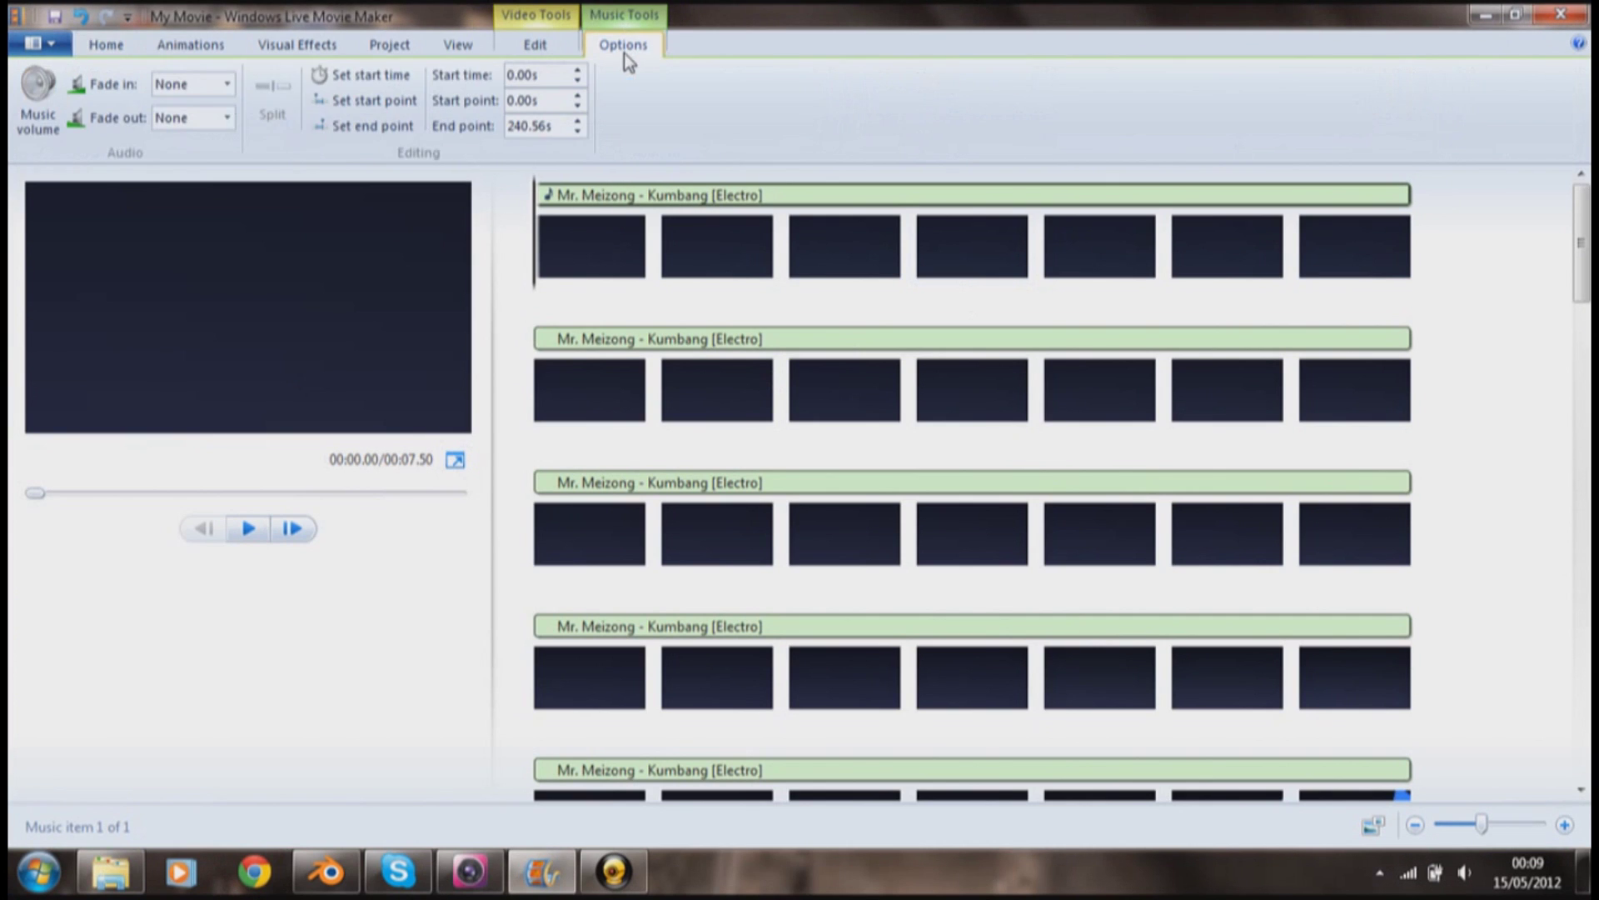
left_click(227, 85)
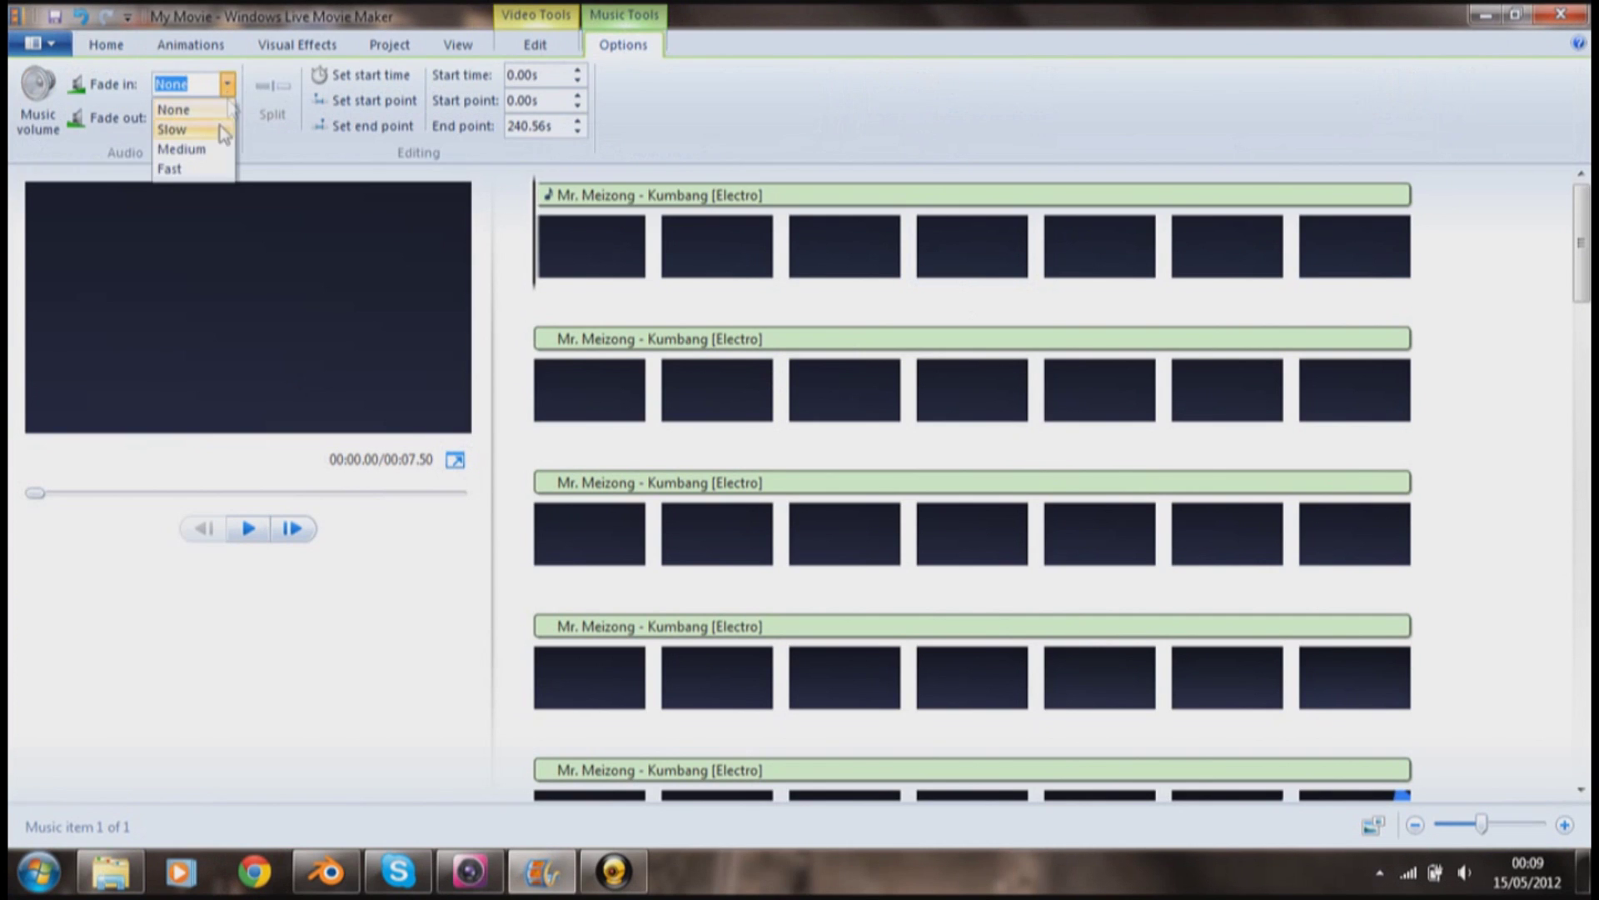
left_click(221, 150)
left_click(227, 118)
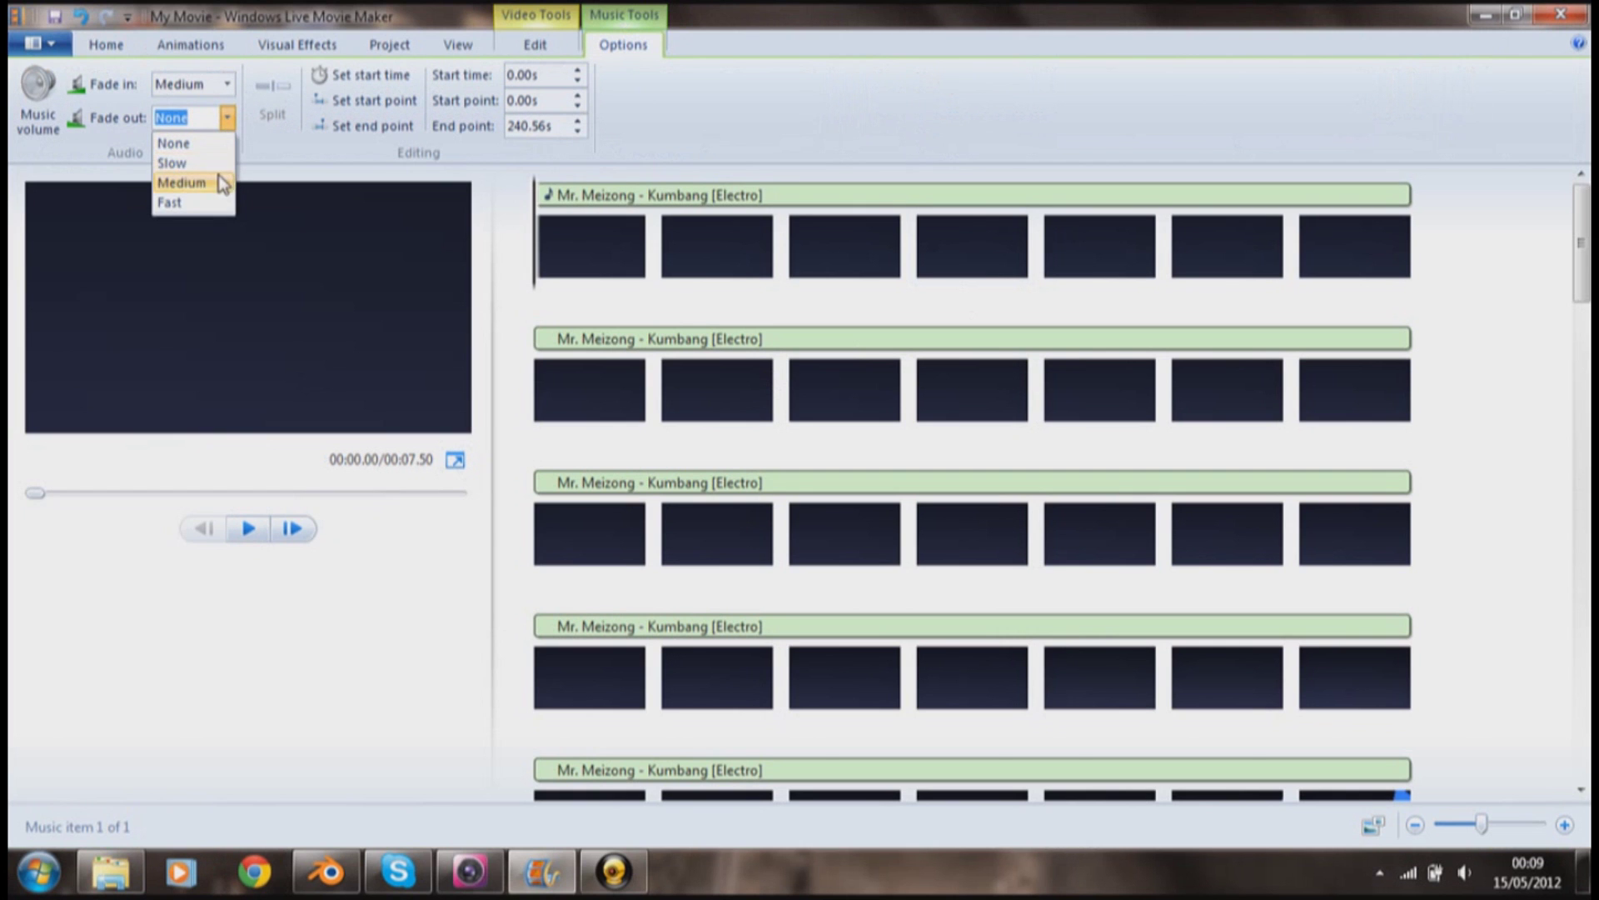
left_click(215, 203)
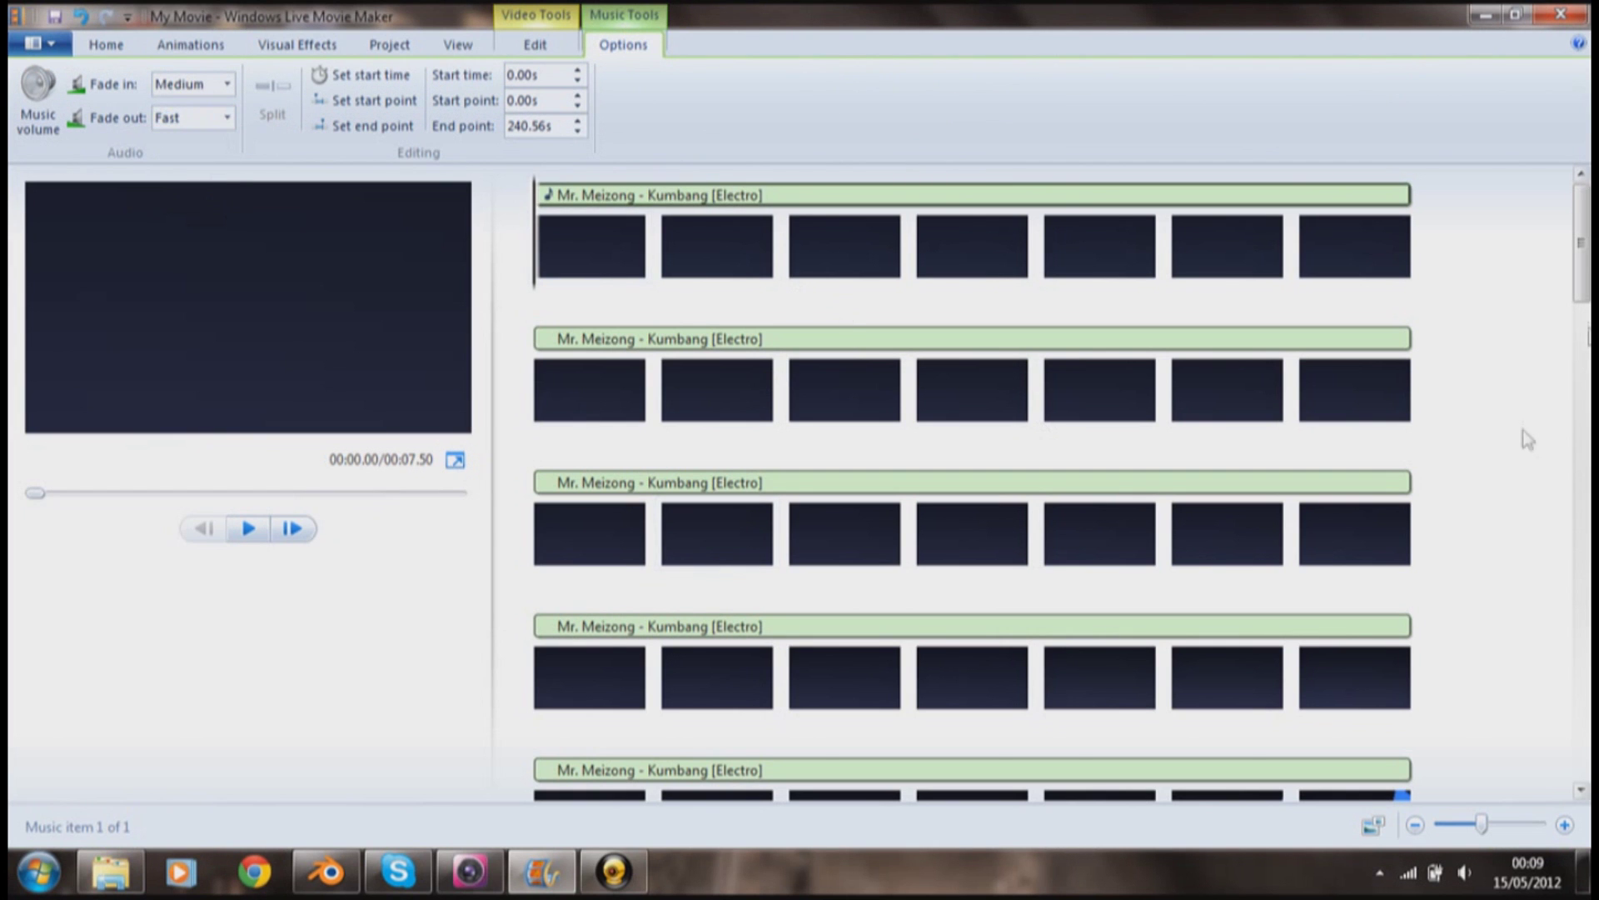
left_click_drag(1585, 292, 1564, 512)
left_click(243, 533)
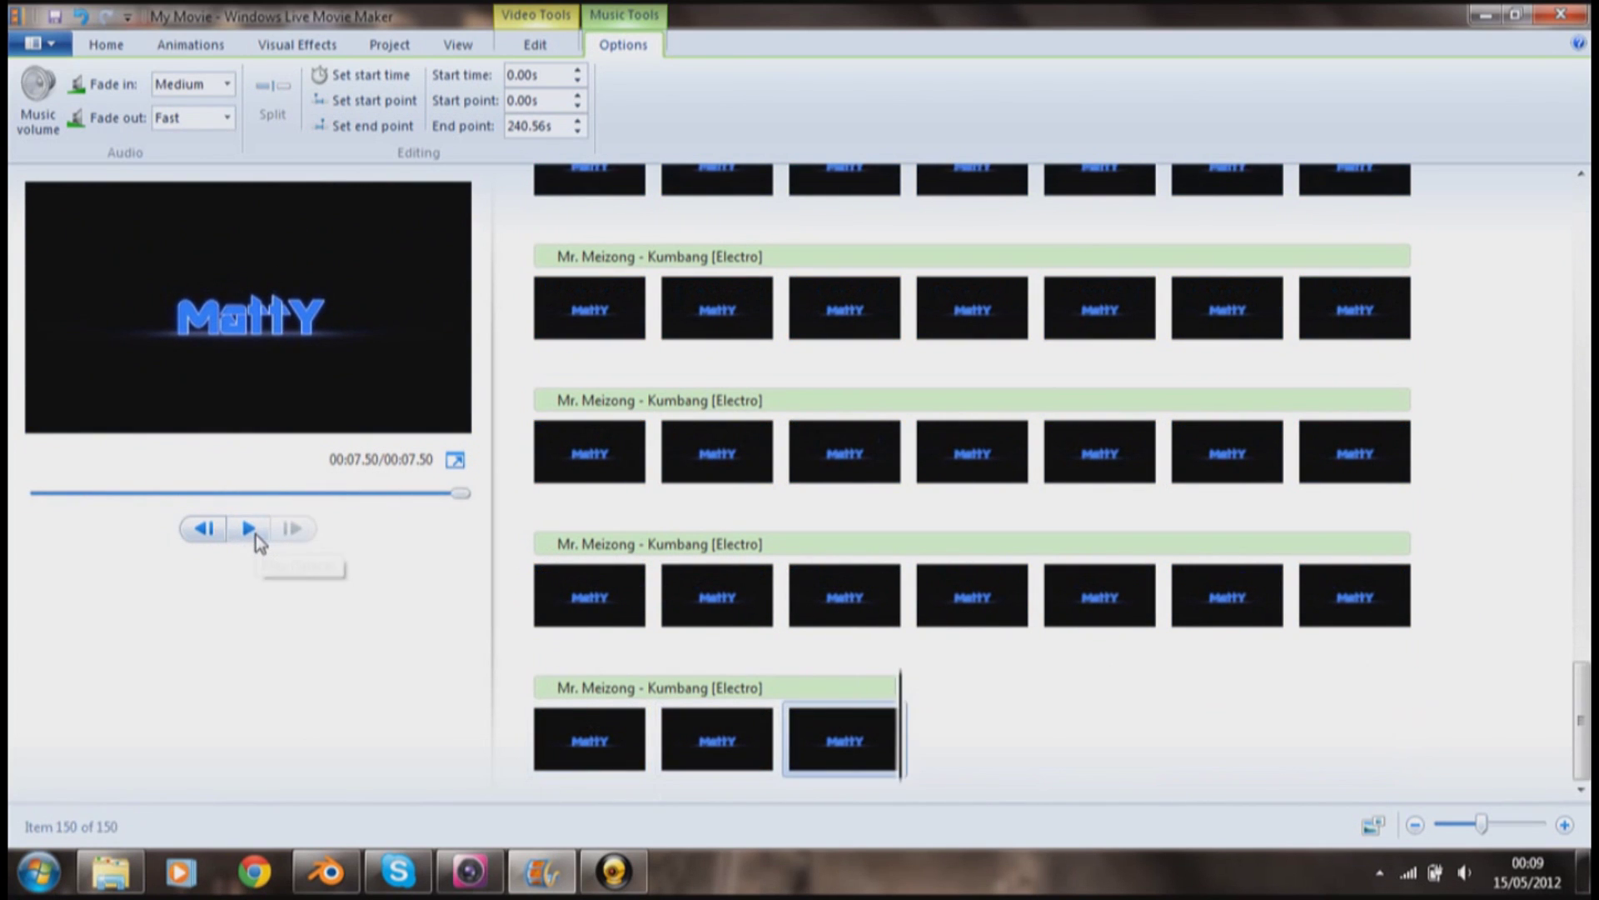
Save the movie for high-definition display as FinPoCInTut.wmv, replacing the existing file
left_click(37, 43)
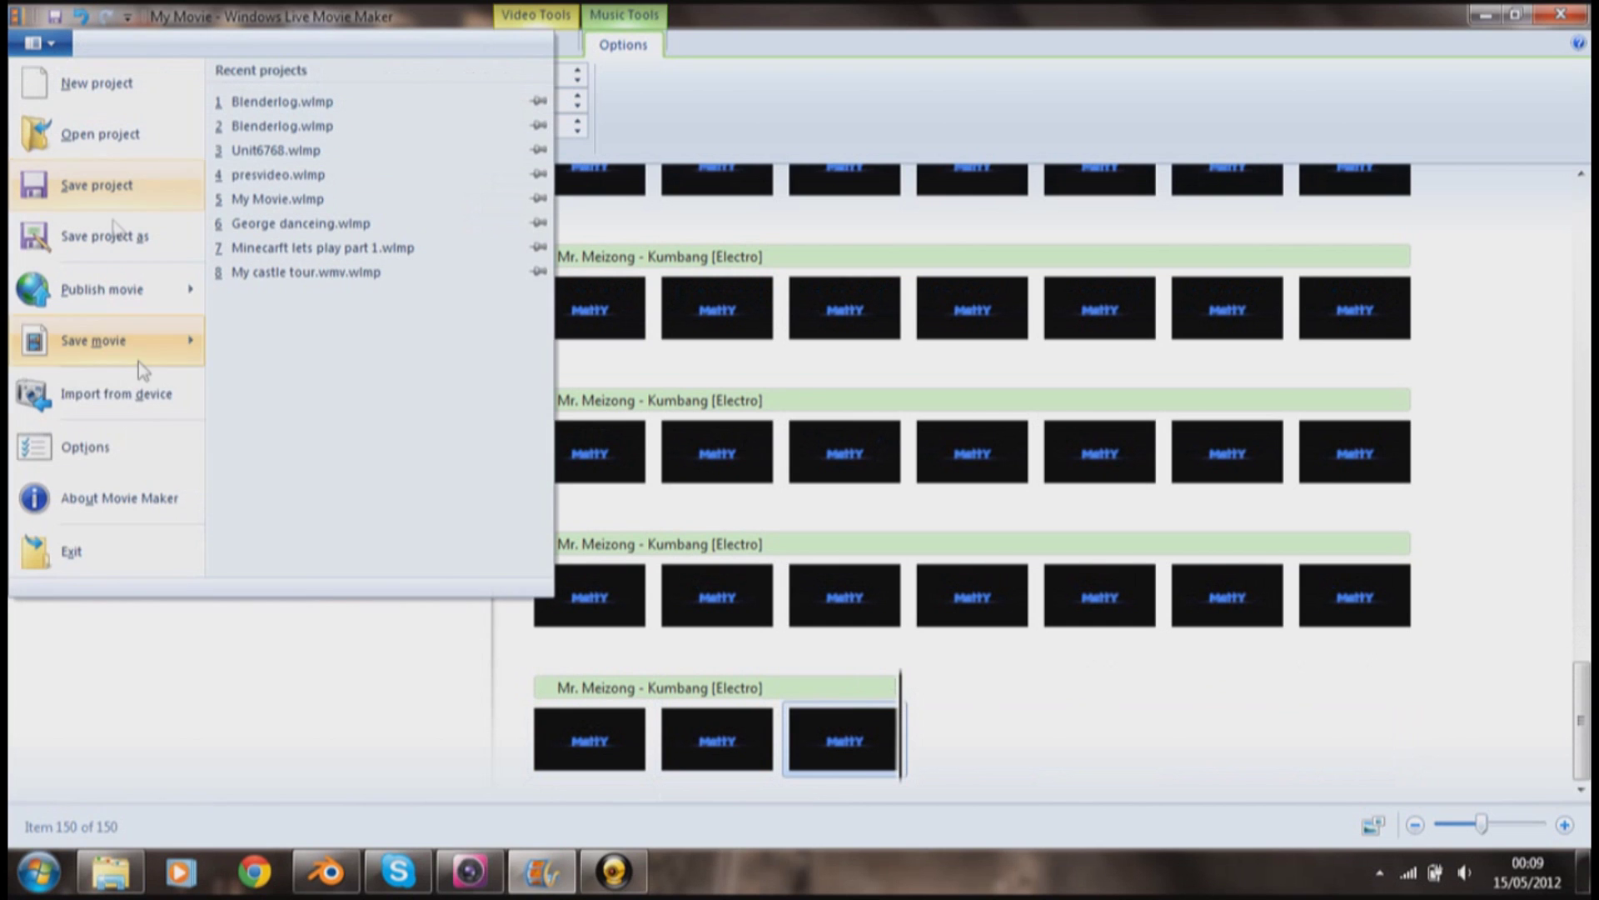
mouse_move(143, 343)
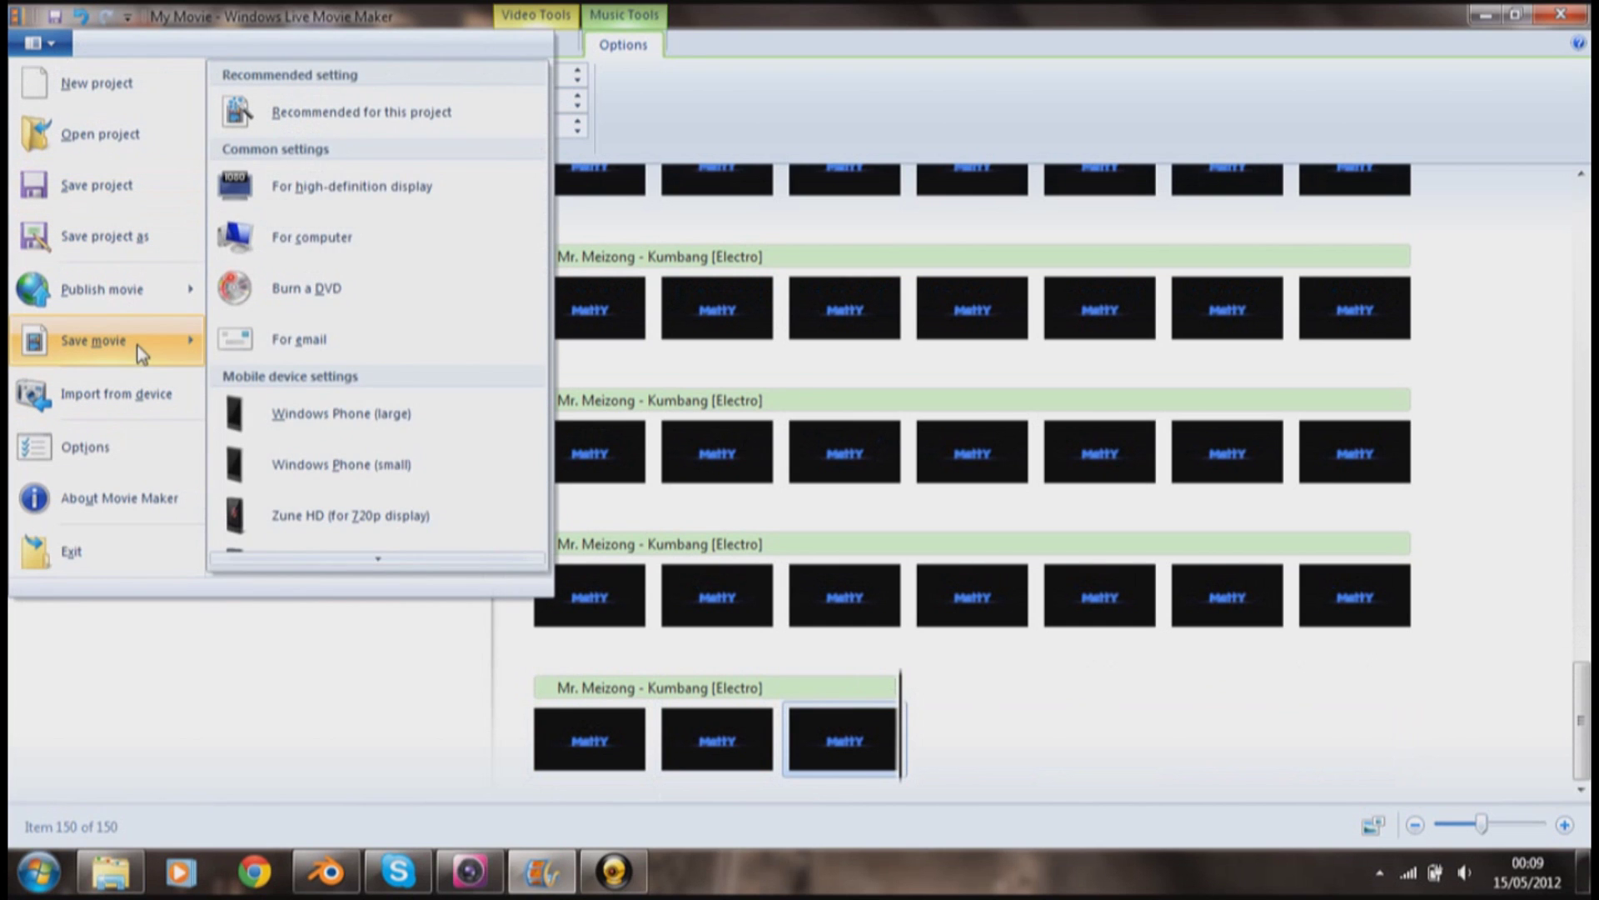
left_click(345, 208)
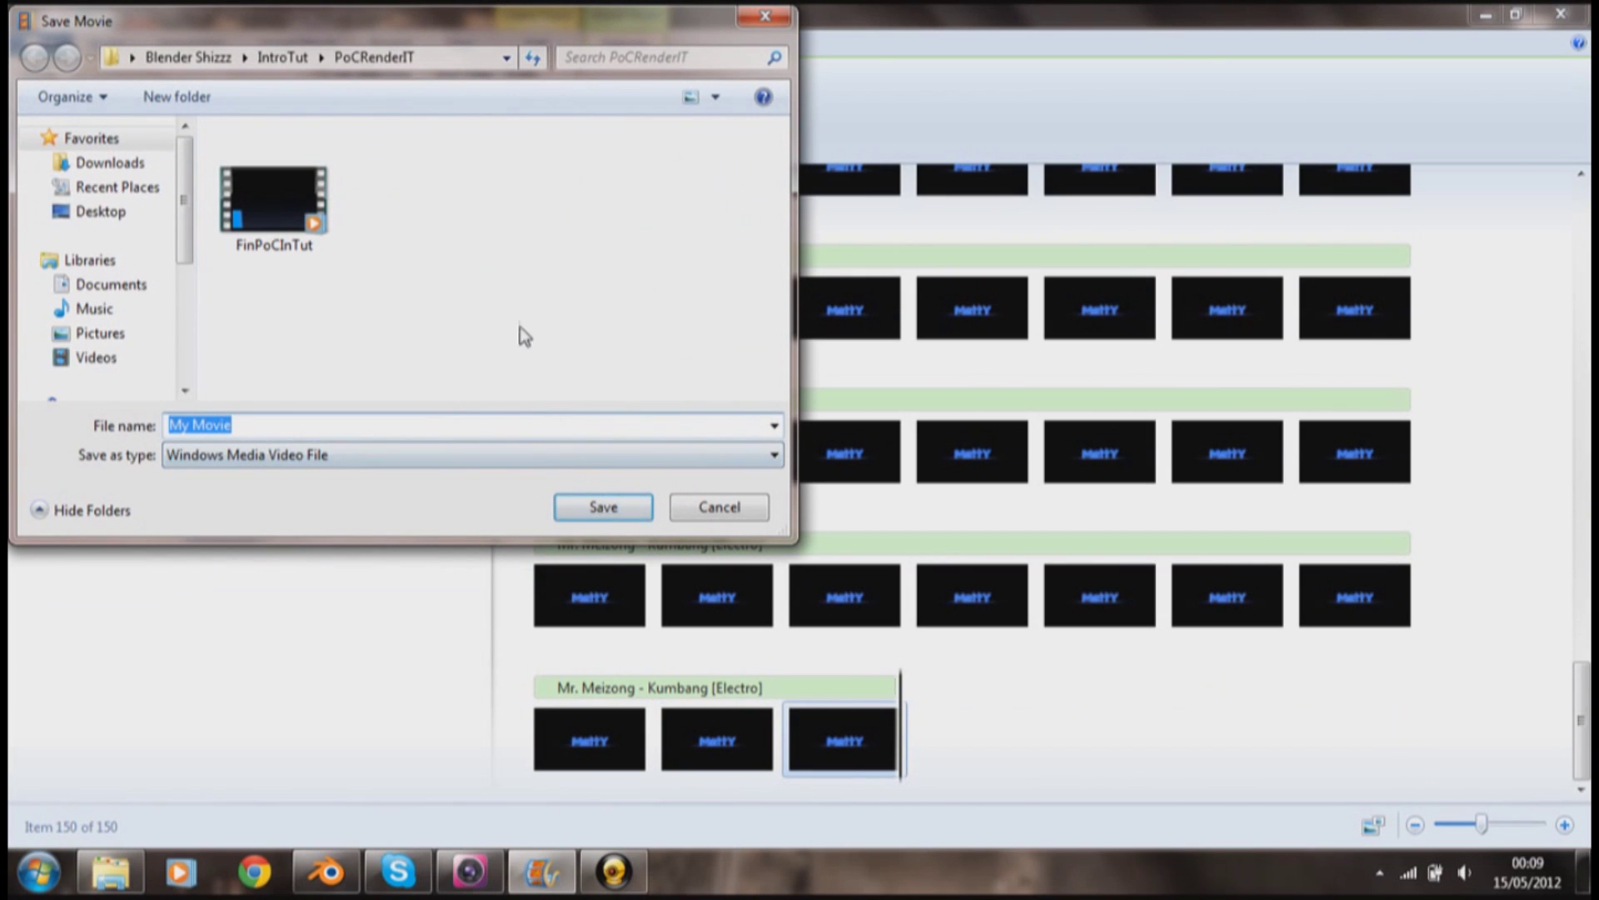
type("F")
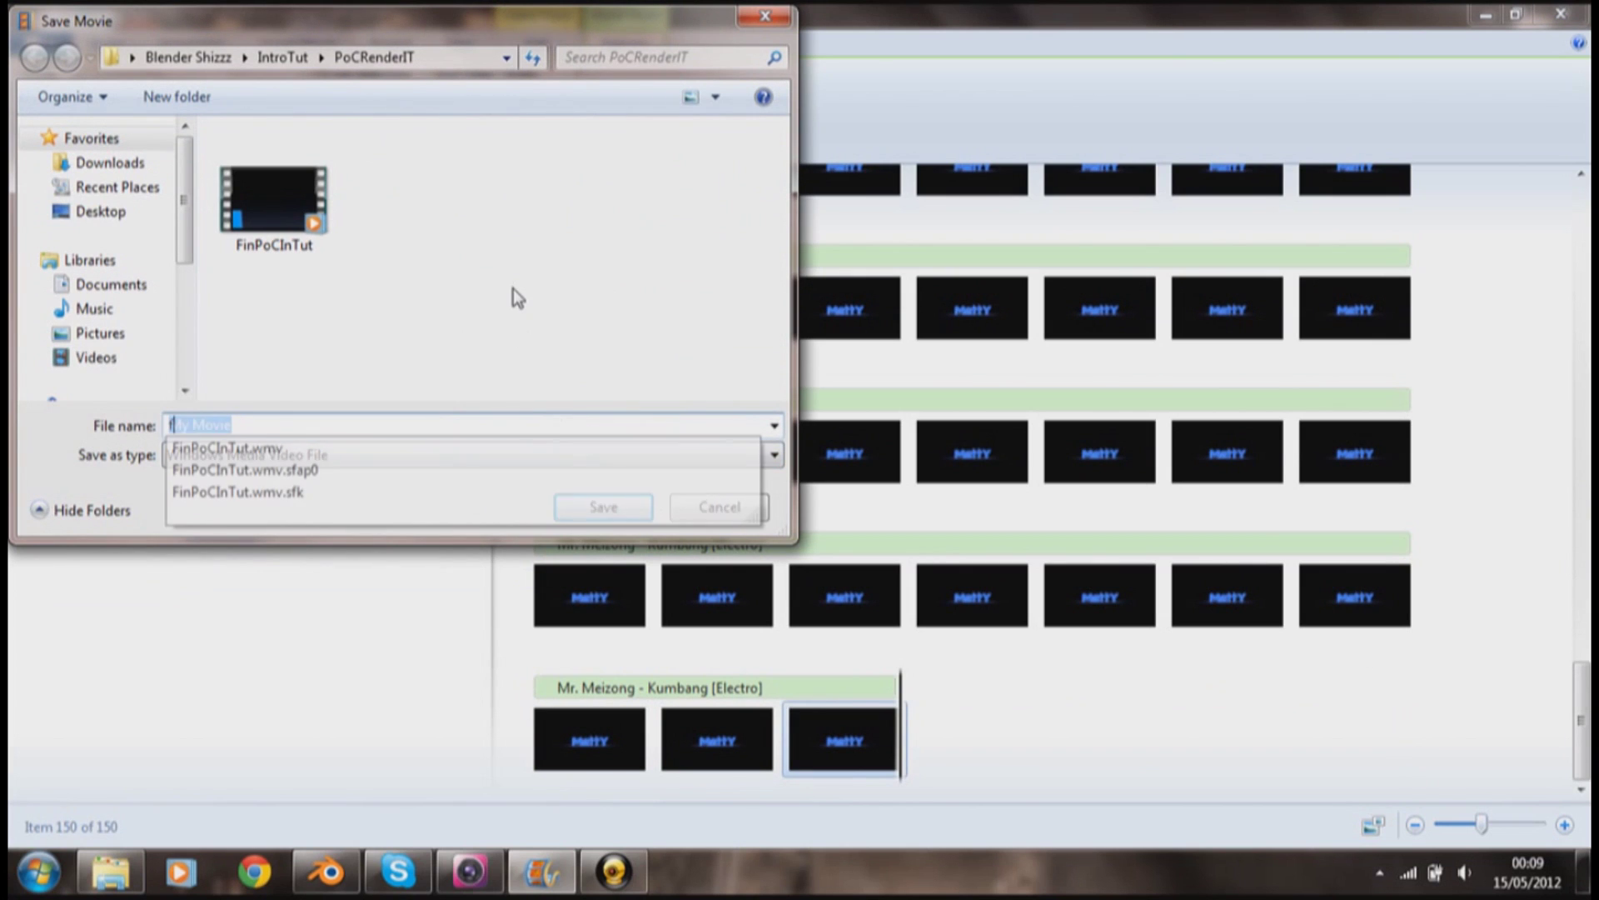
key("BackSpace")
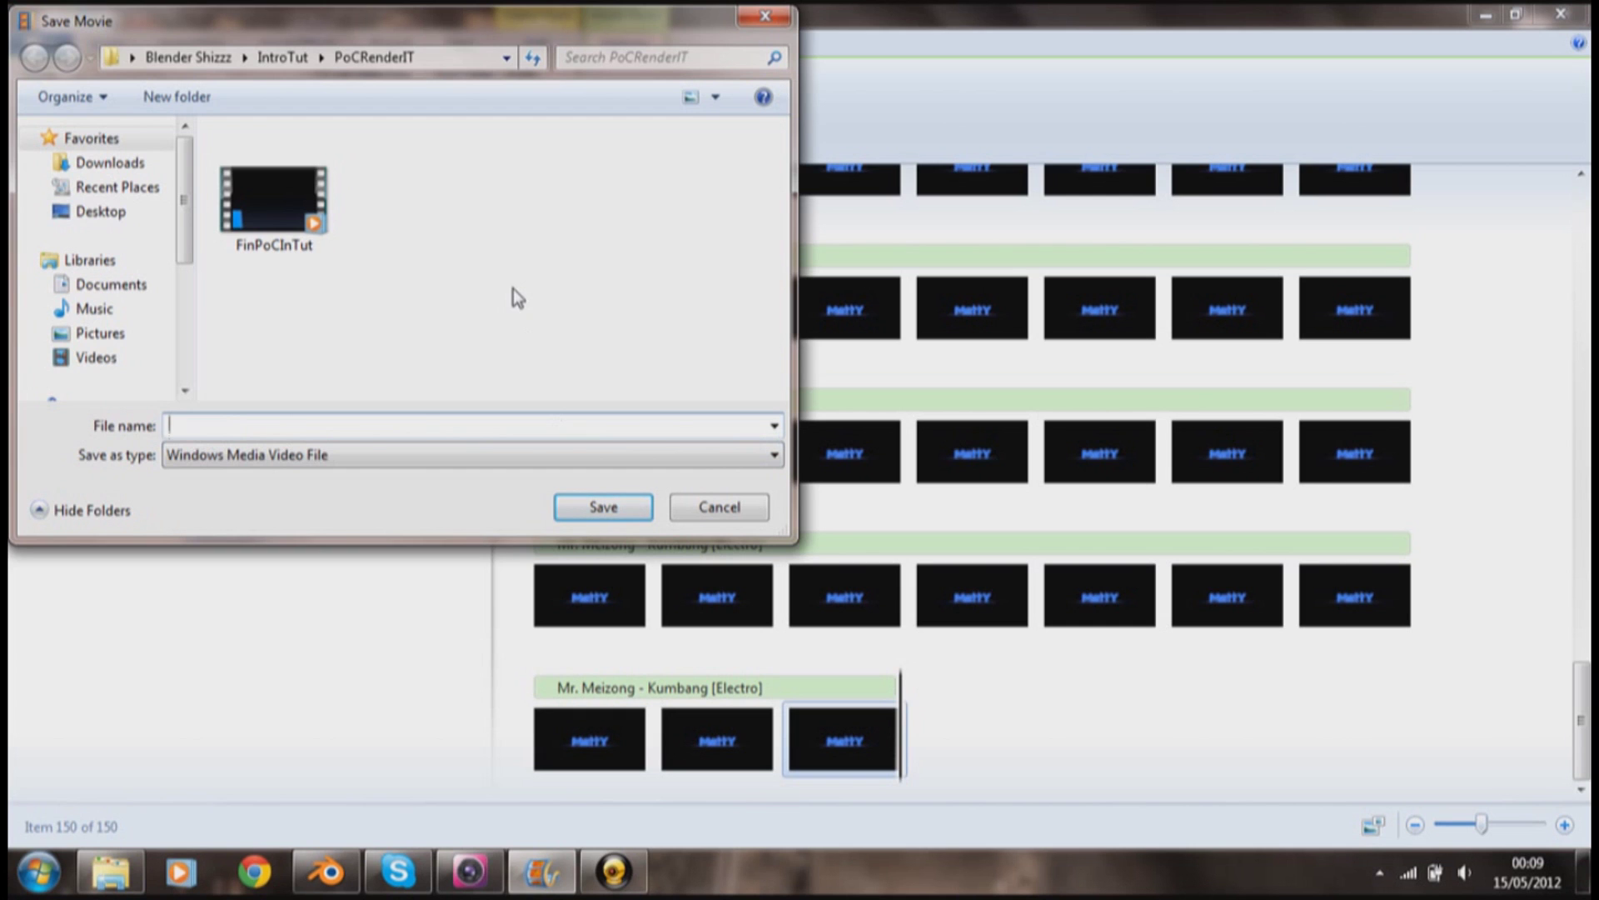
left_click(248, 194)
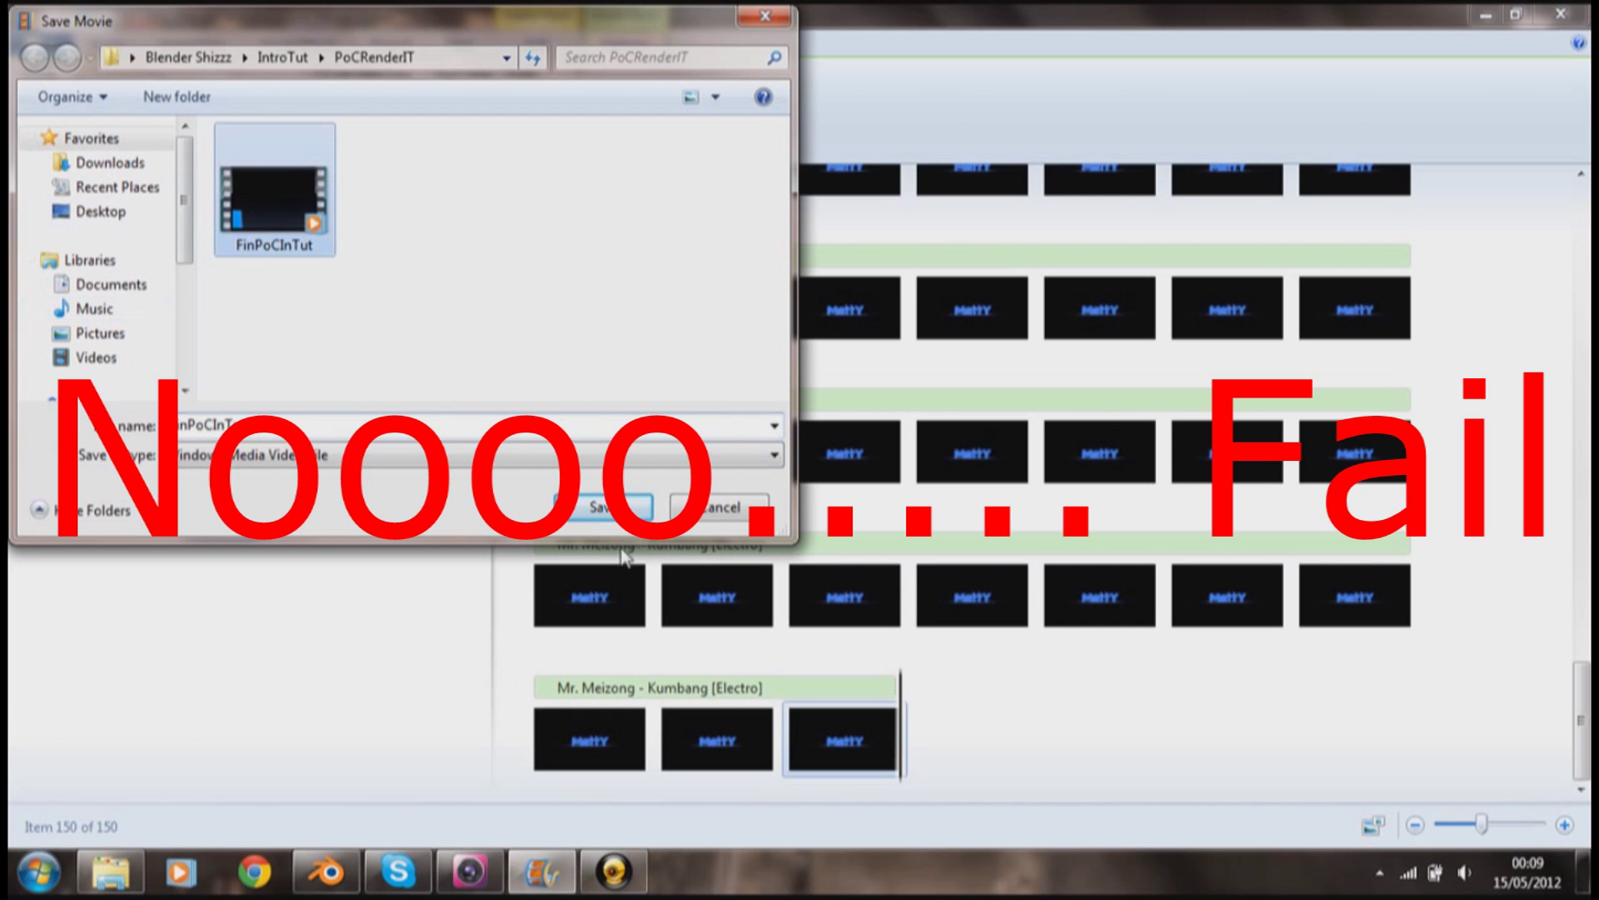
left_click(587, 514)
left_click(877, 441)
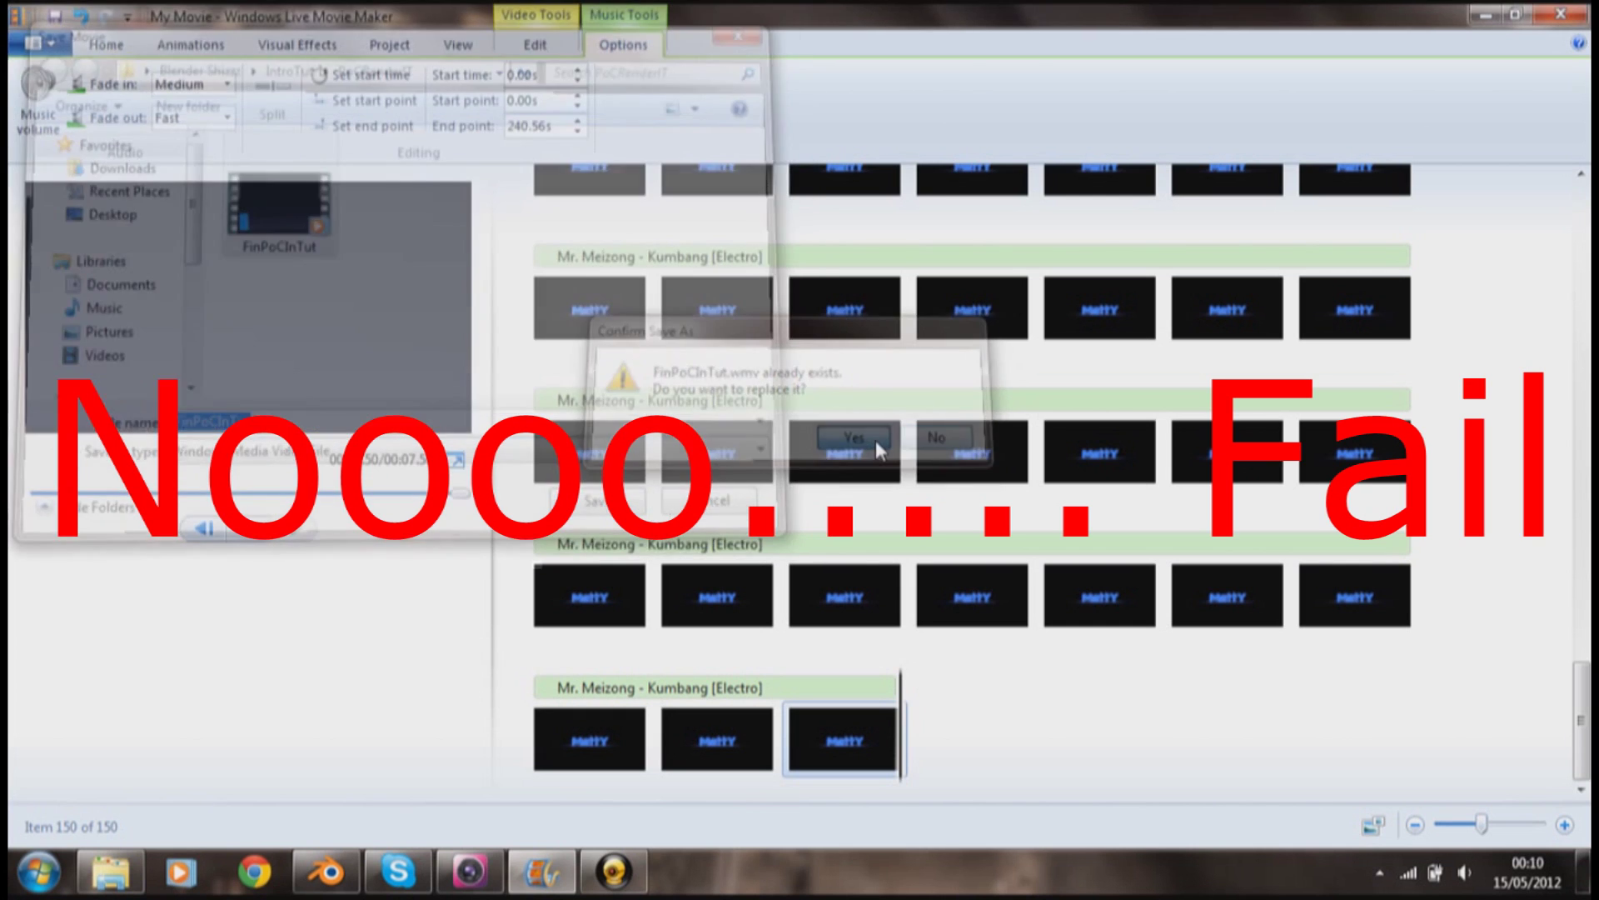